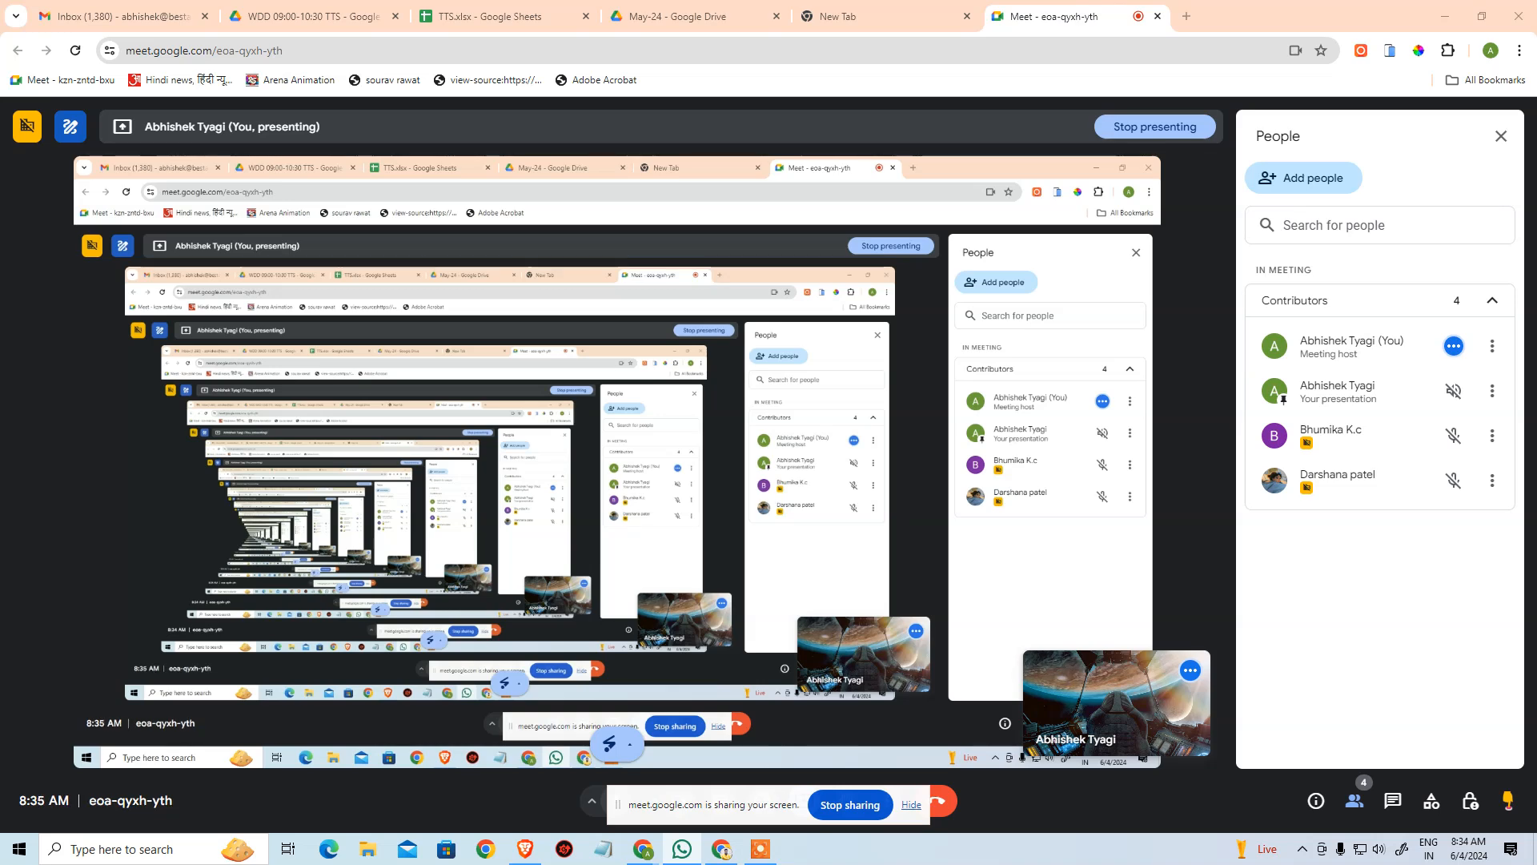
# - Close the blank browser tab and hide the screen-sharing notice in the meeting
pyautogui.click(871, 16)
pyautogui.click(967, 16)
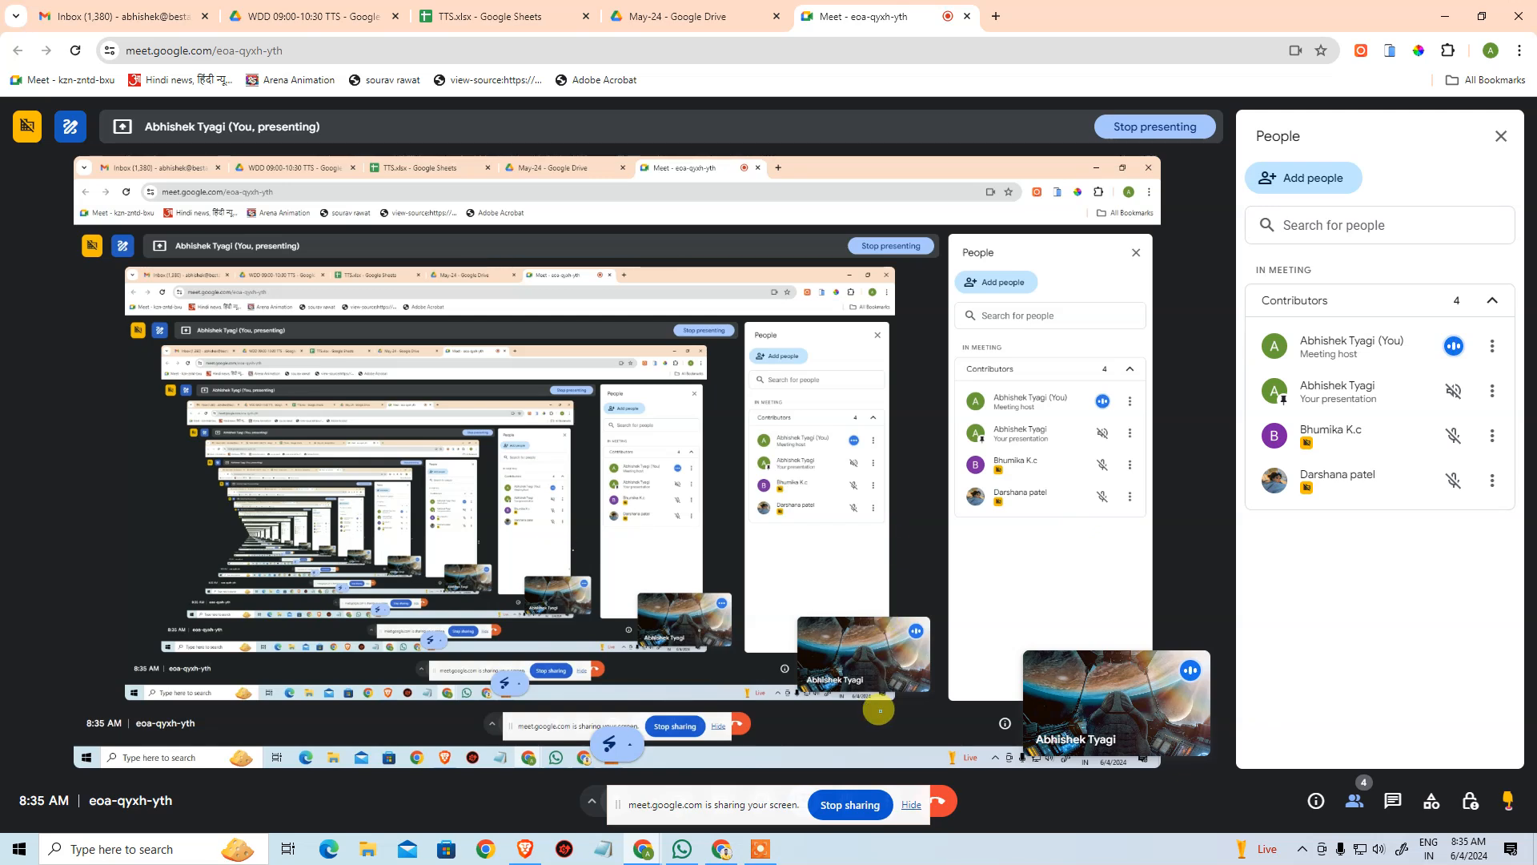
pyautogui.click(909, 806)
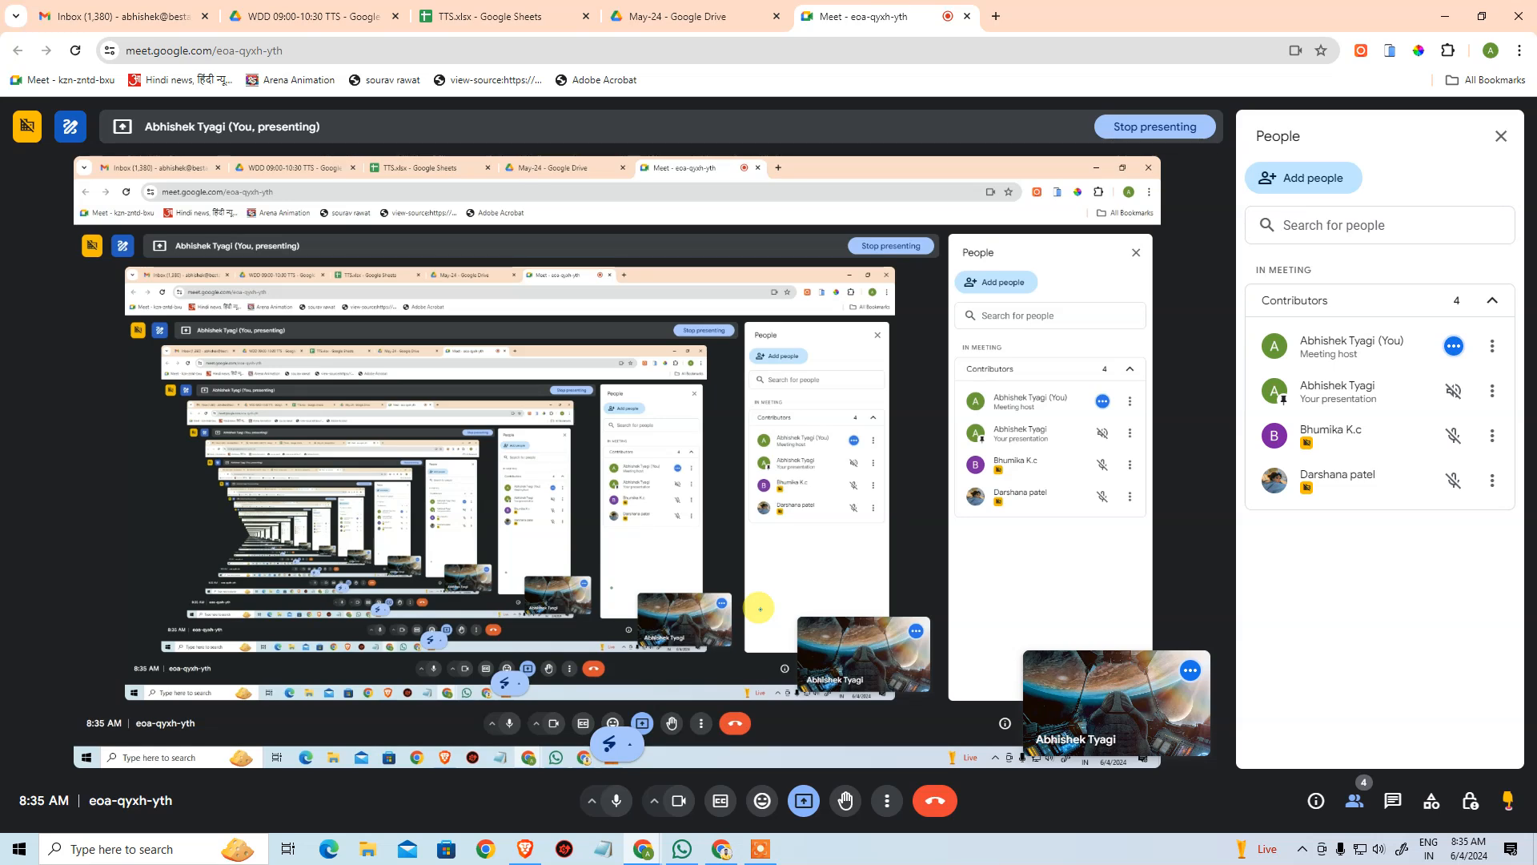
# - Browse the Drive class folders from TTS up to Class Work and into MWF, looking inside the 08.00-09:00 WDD(15.01.24) folder
pyautogui.click(305, 16)
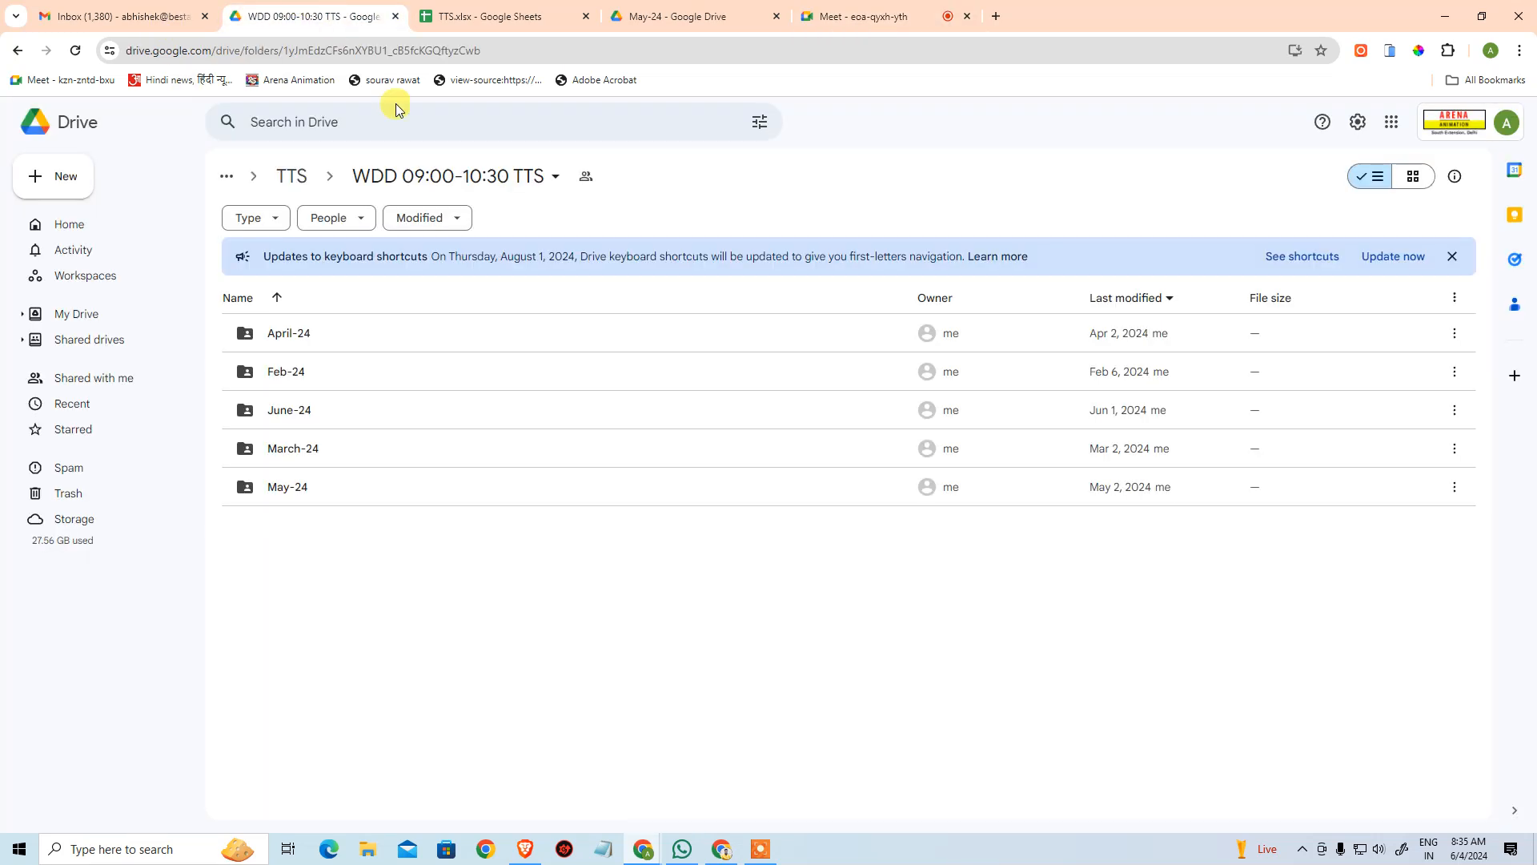
pyautogui.click(296, 183)
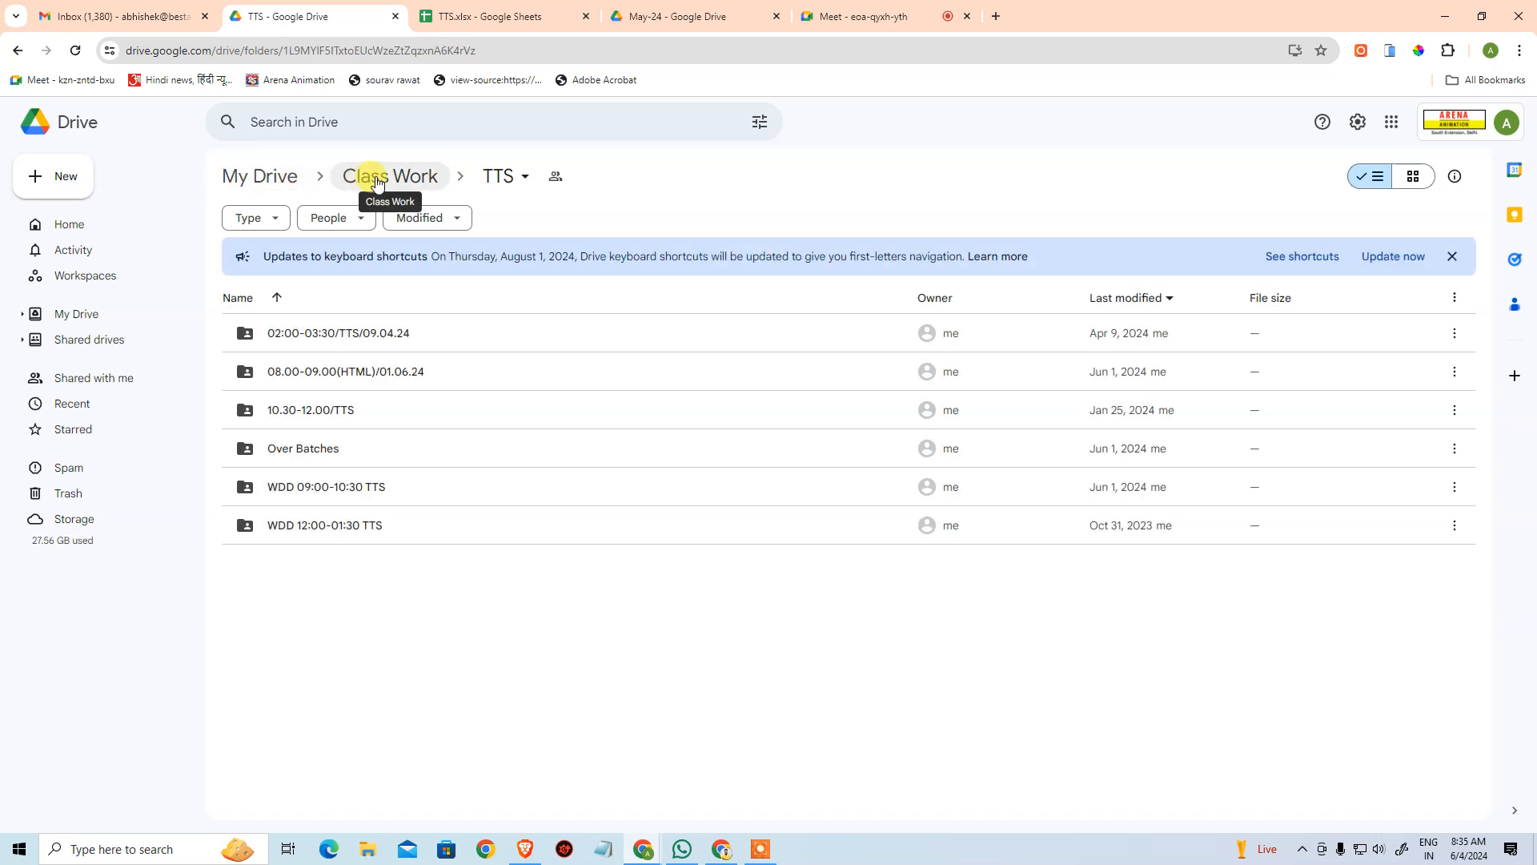
pyautogui.click(377, 183)
pyautogui.click(293, 335)
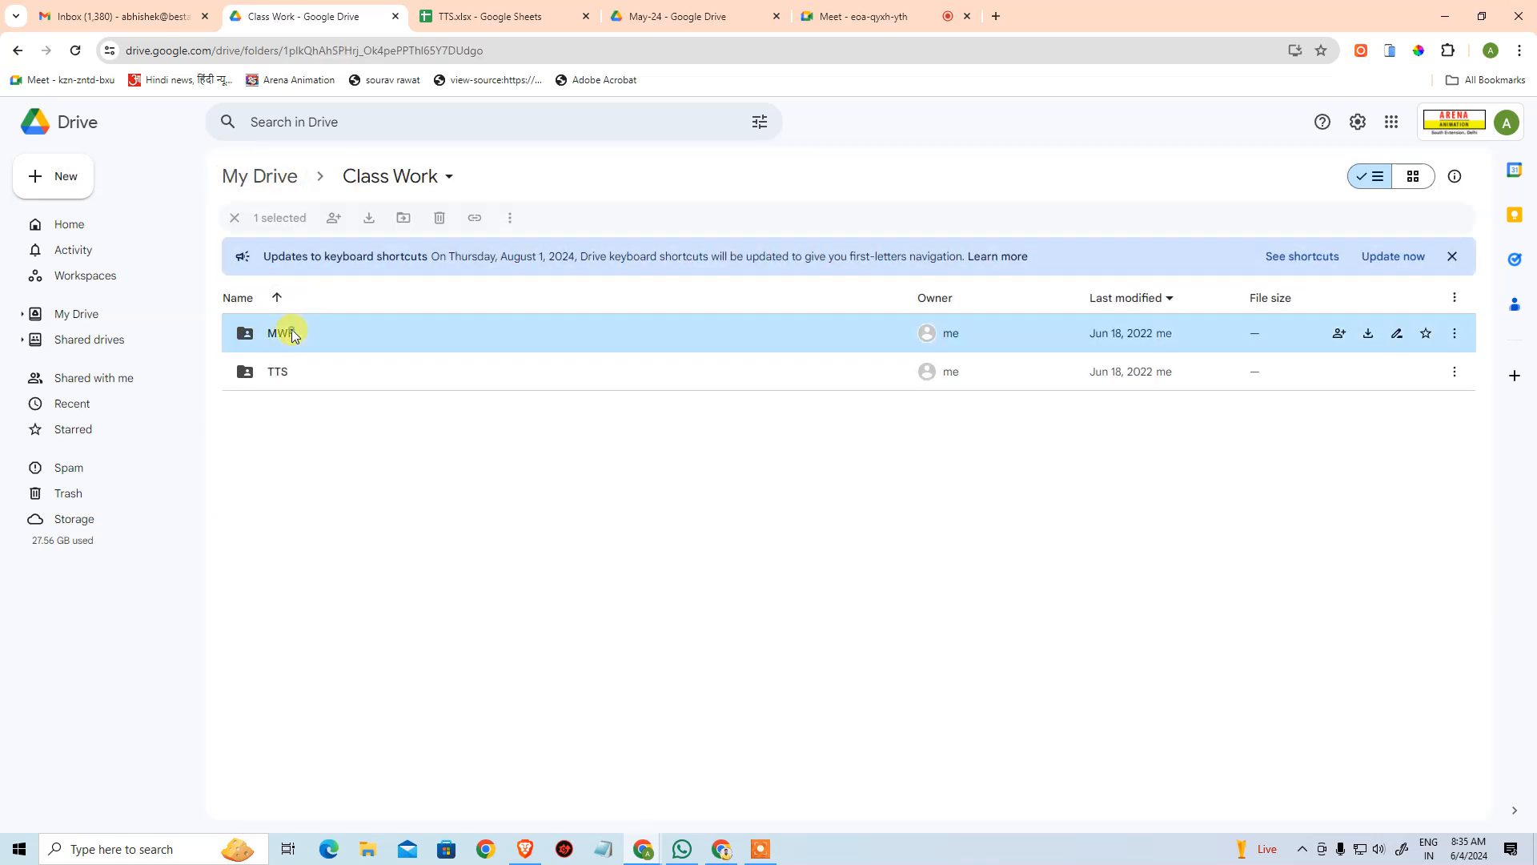
pyautogui.doubleClick(293, 336)
pyautogui.click(325, 384)
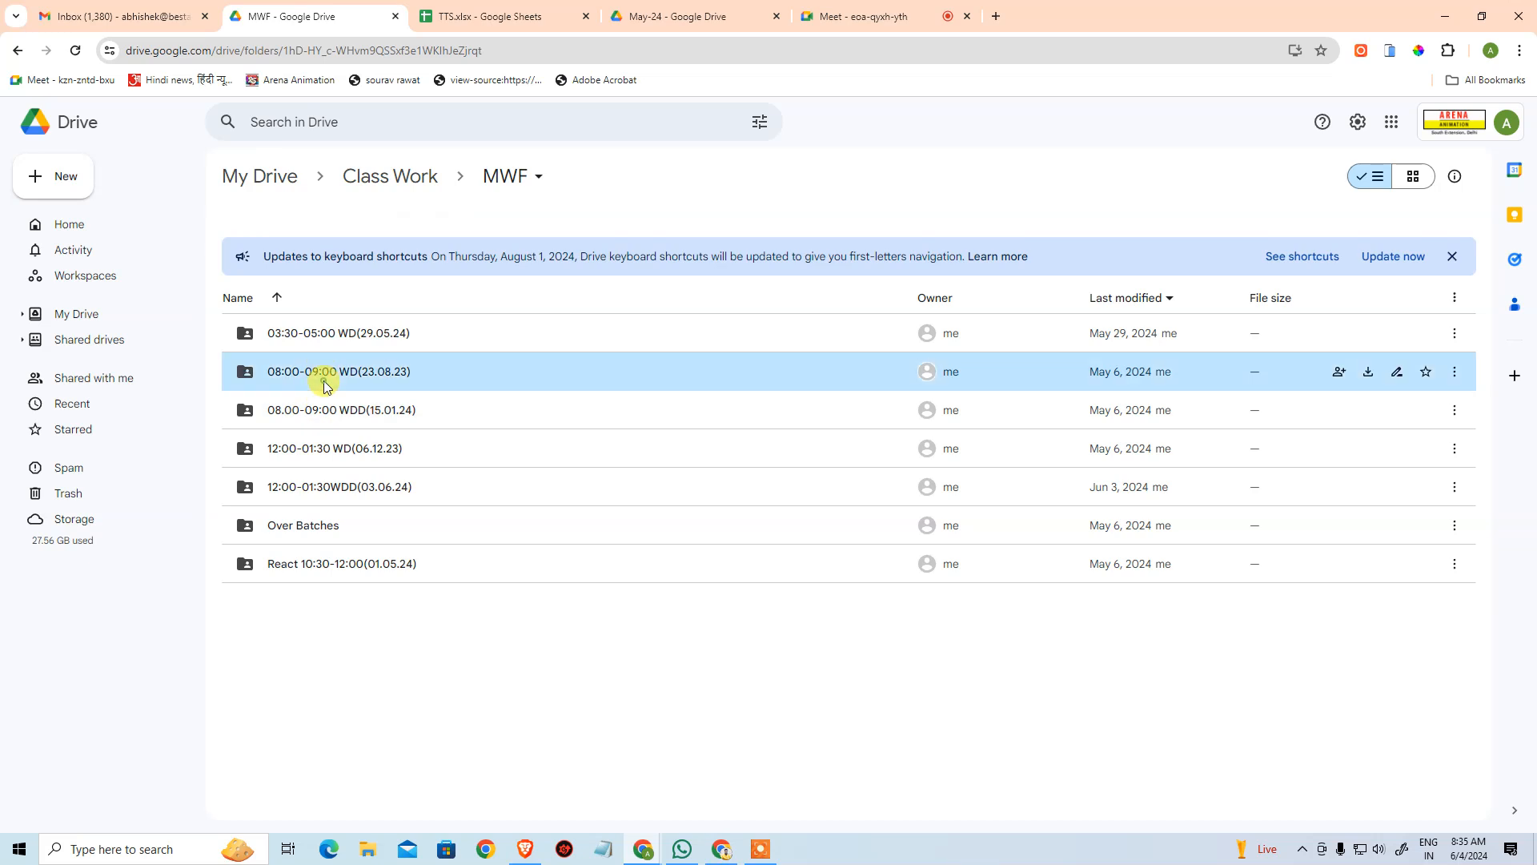
pyautogui.doubleClick(330, 408)
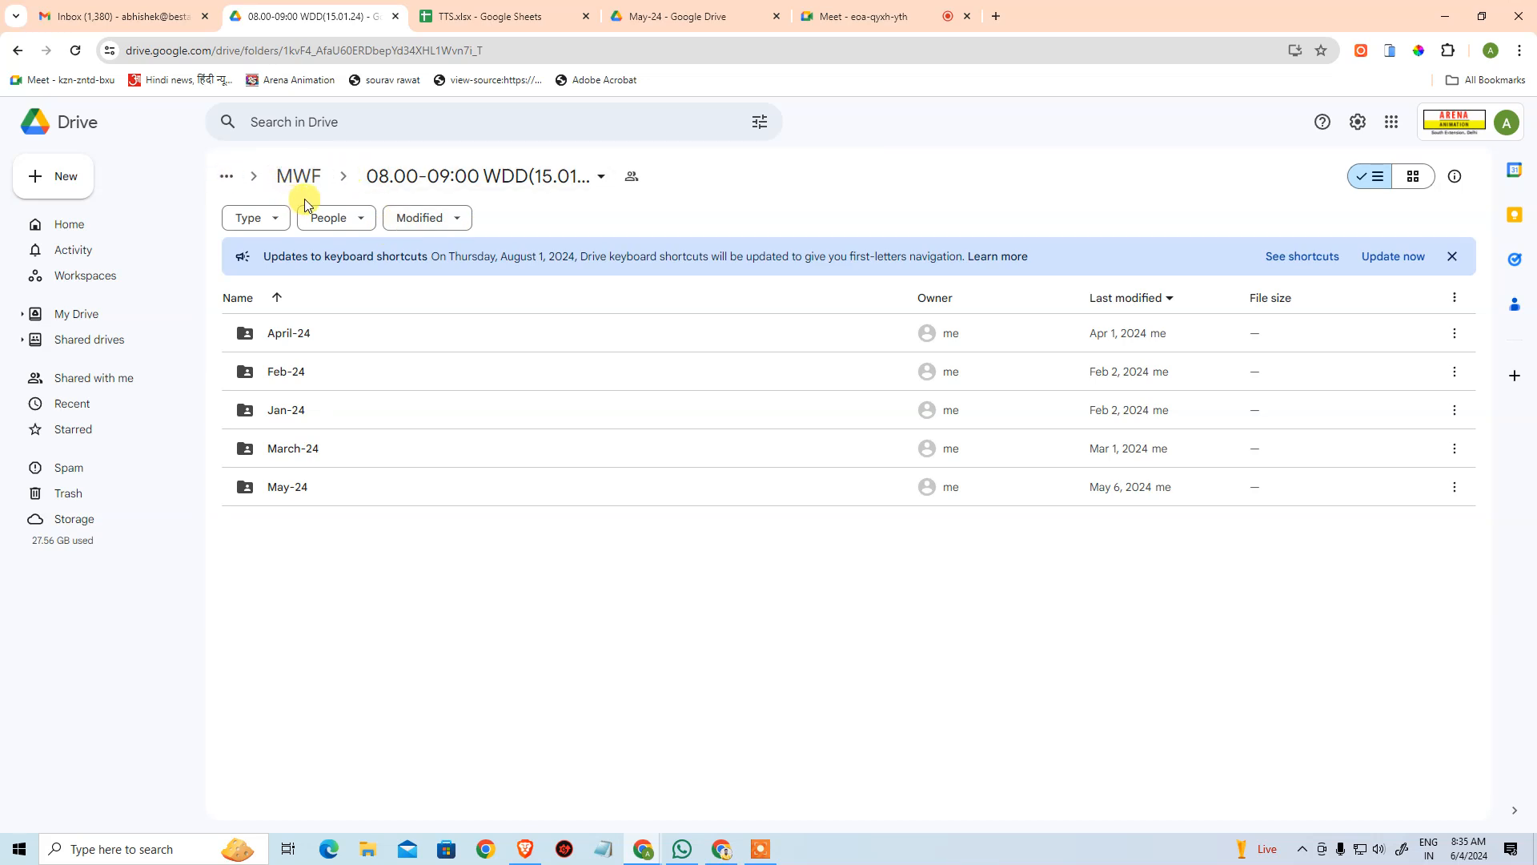
pyautogui.click(300, 177)
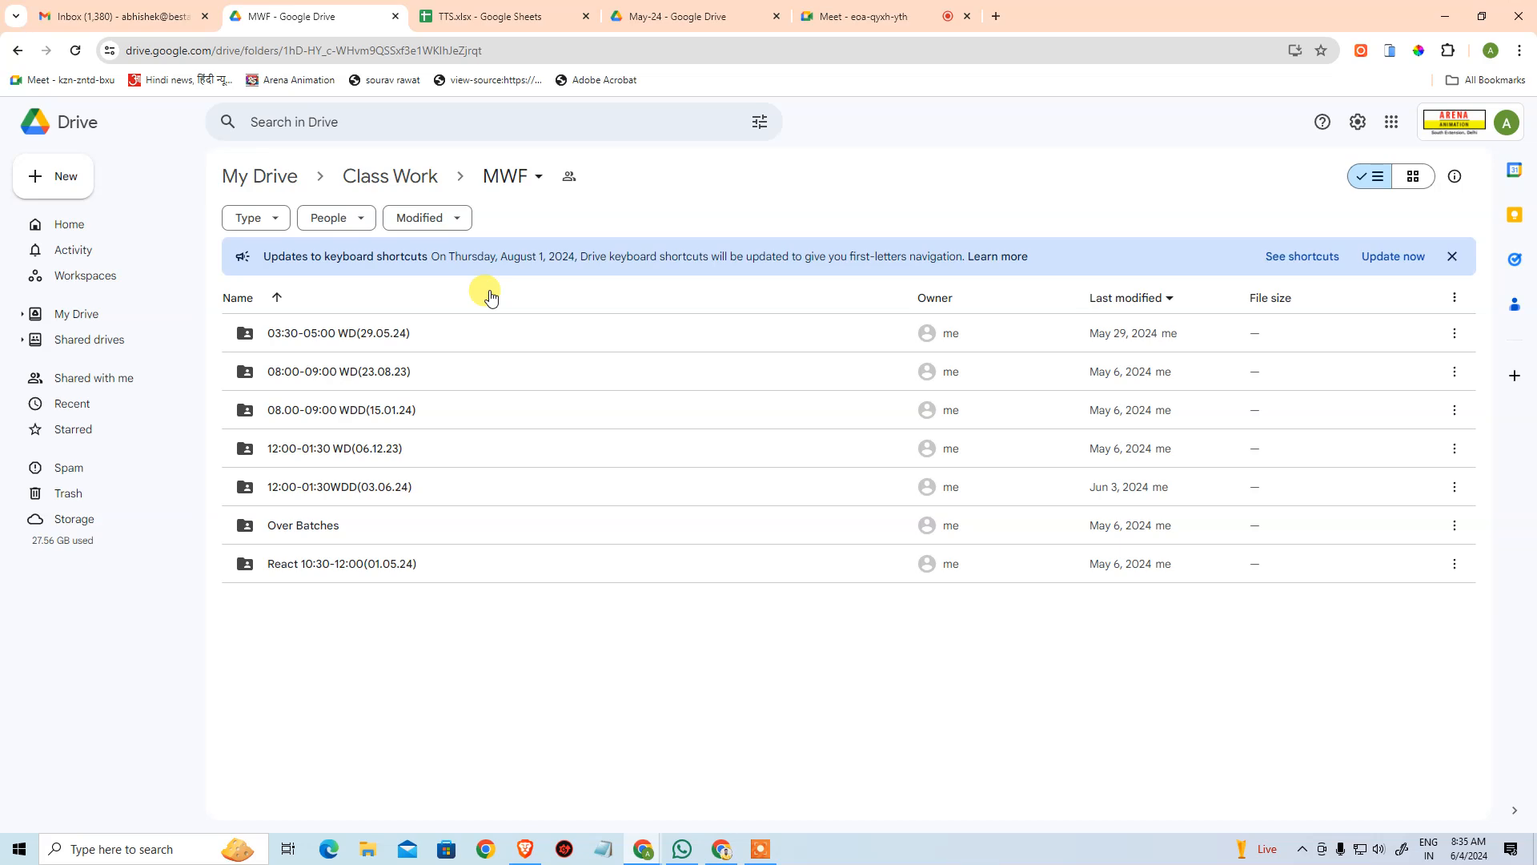
# - Look through the YouTube playlist WDD 08:00-09:00 TTS and play its last video, Advanced Attendance System 03.06.24
pyautogui.click(889, 13)
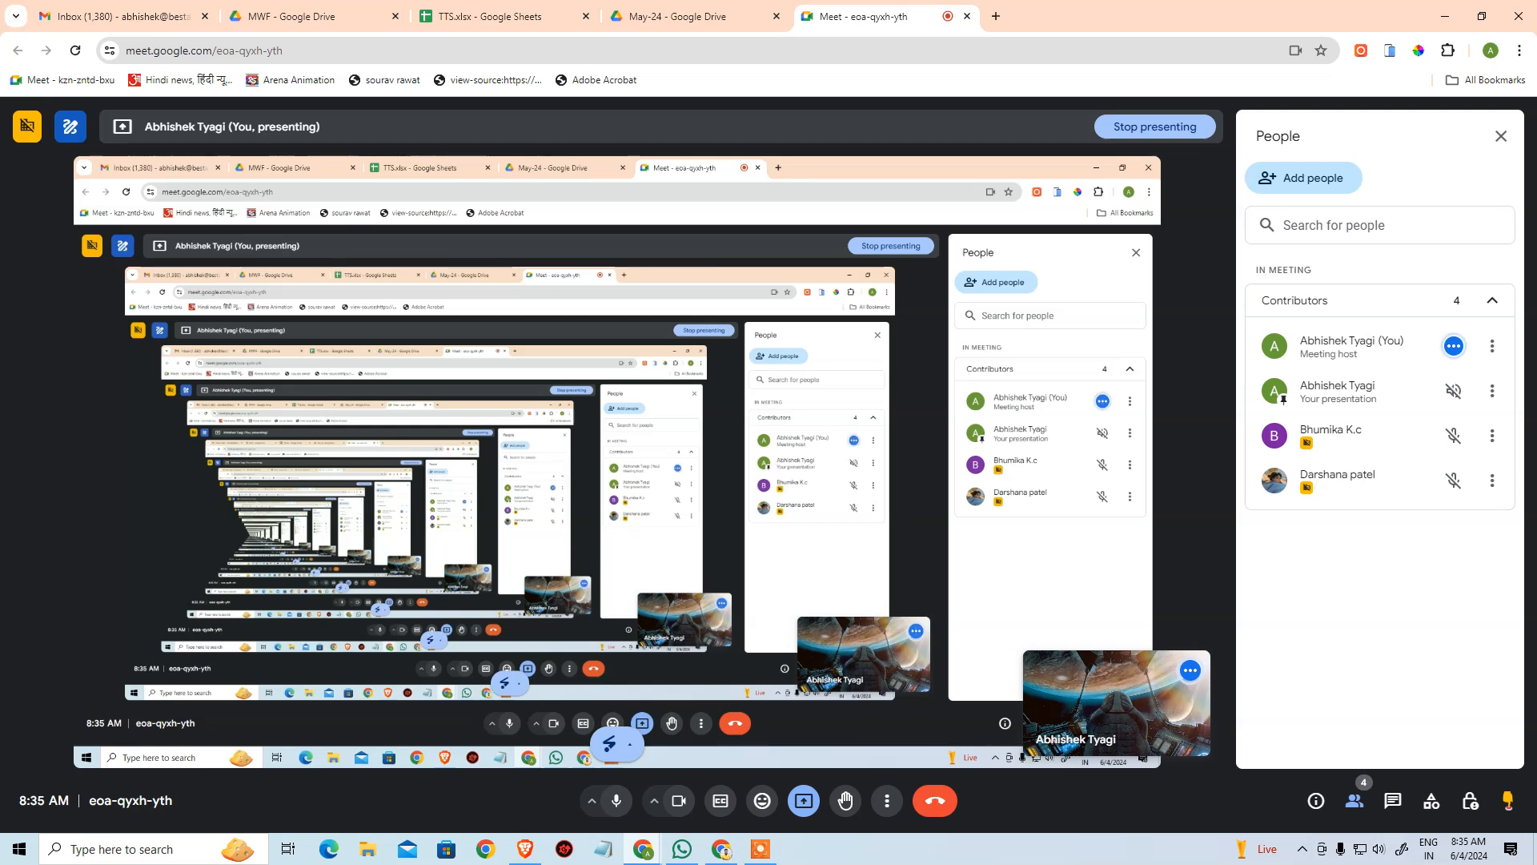
pyautogui.hotkey('alt', 'Tab')
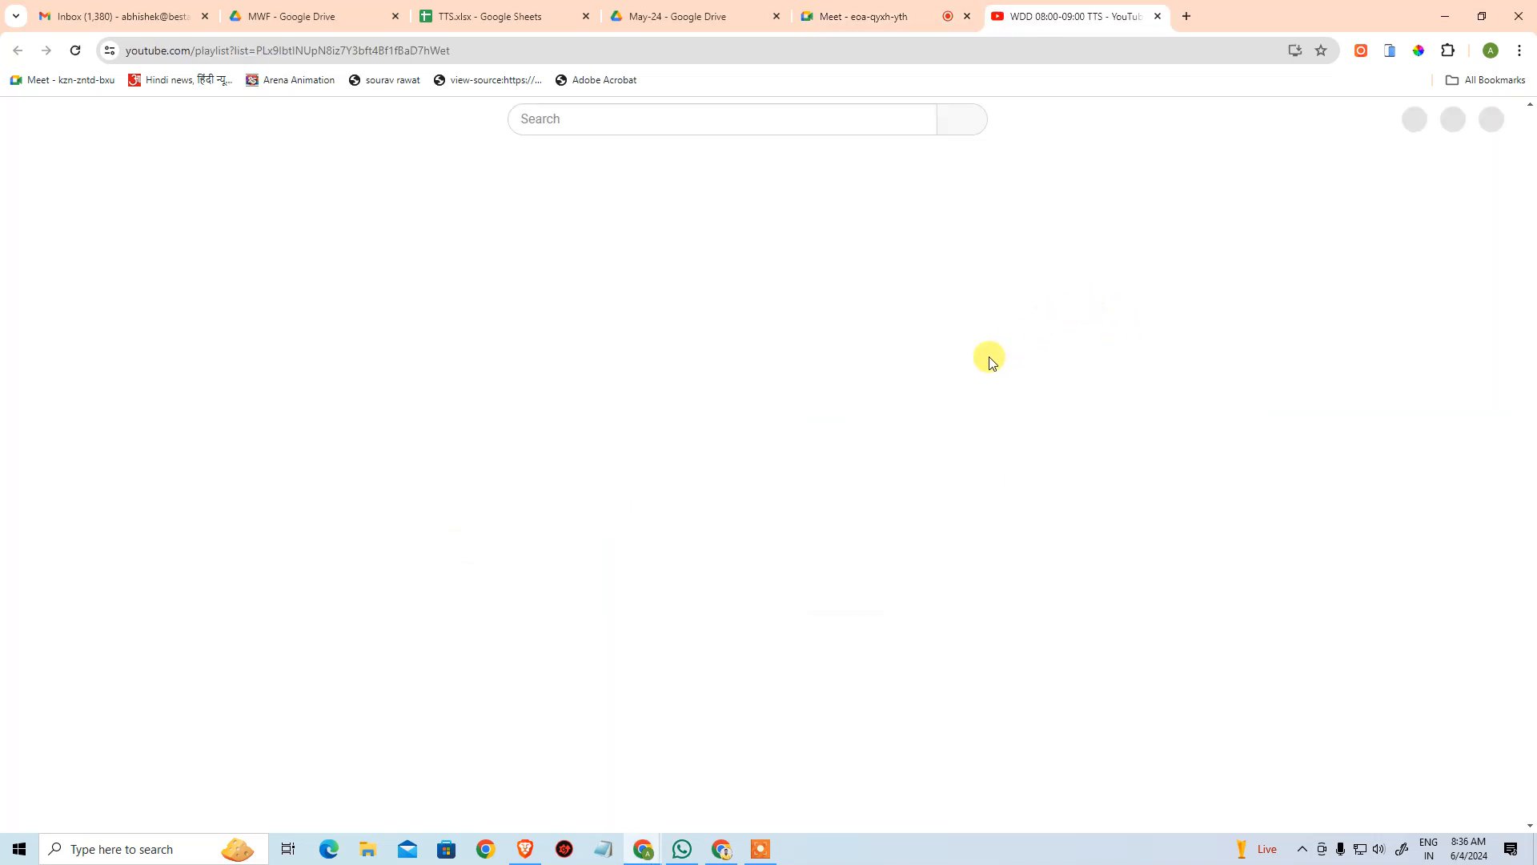
pyautogui.scroll(-10, 1023, 389)
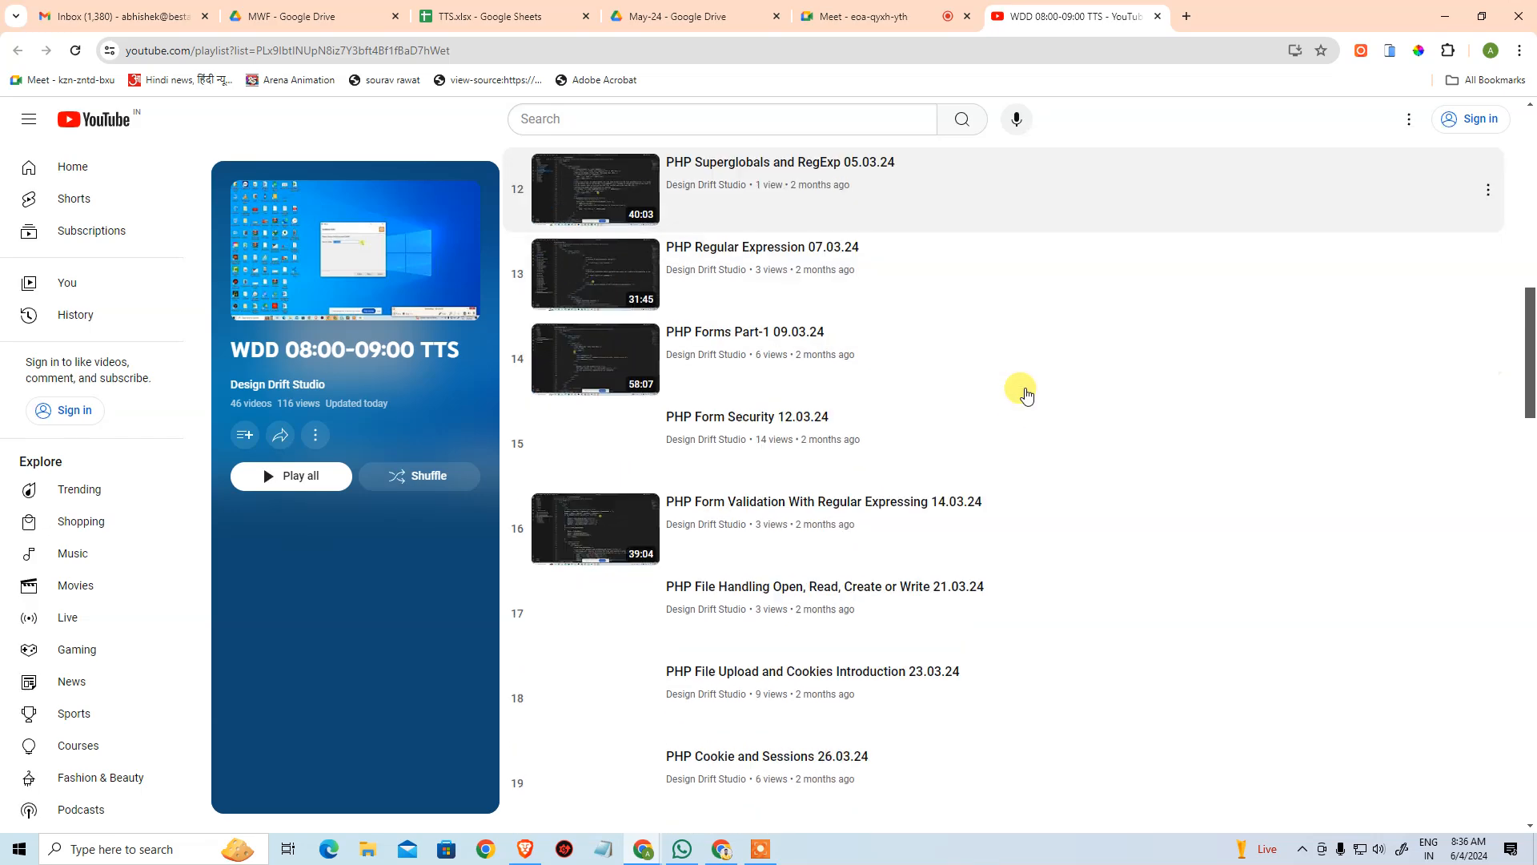
pyautogui.scroll(10, 1027, 394)
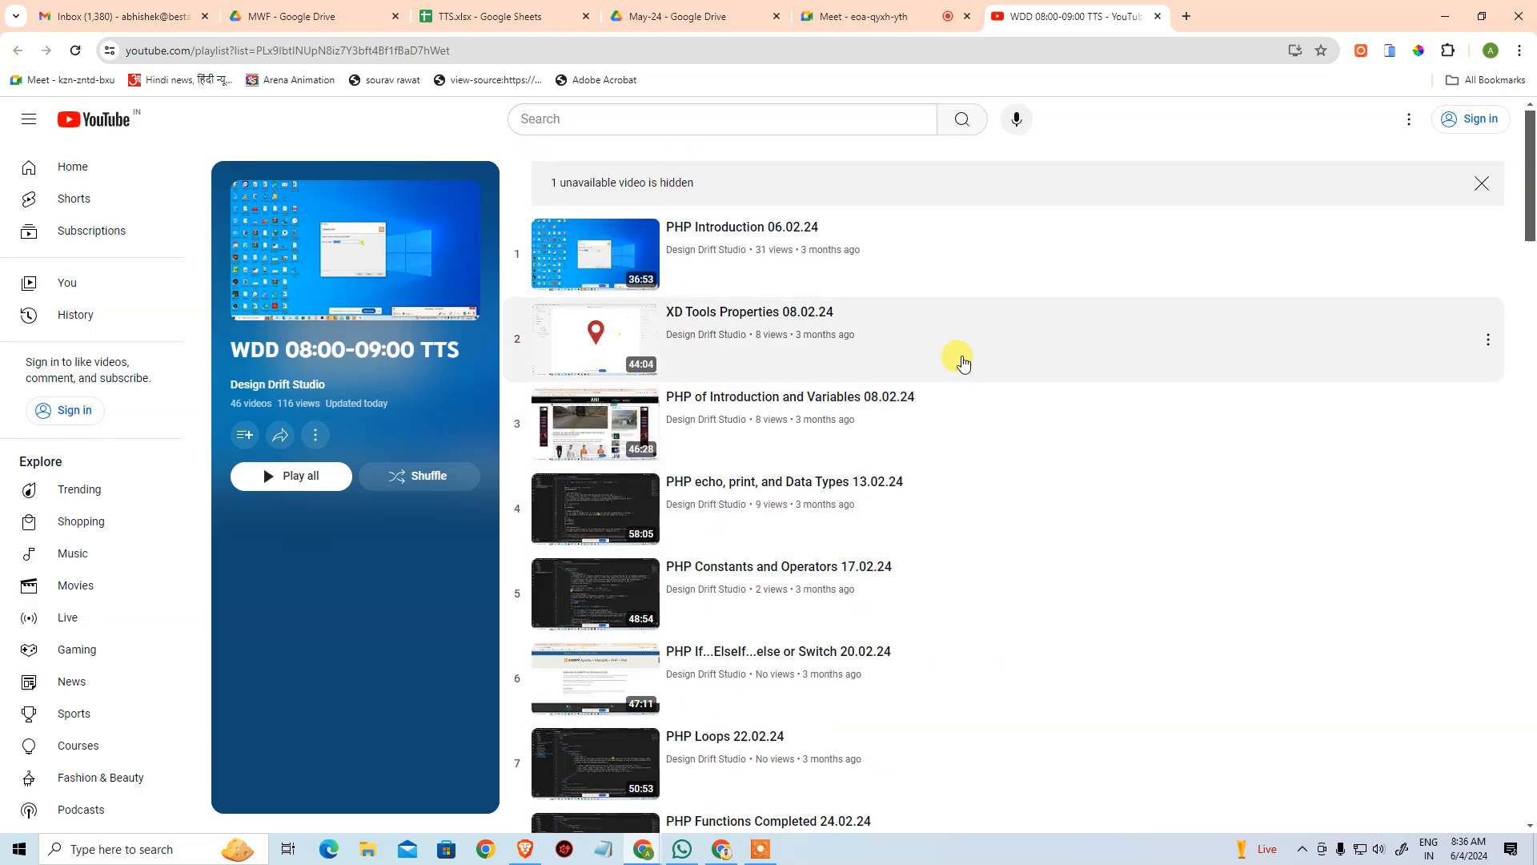
pyautogui.scroll(-12, 963, 362)
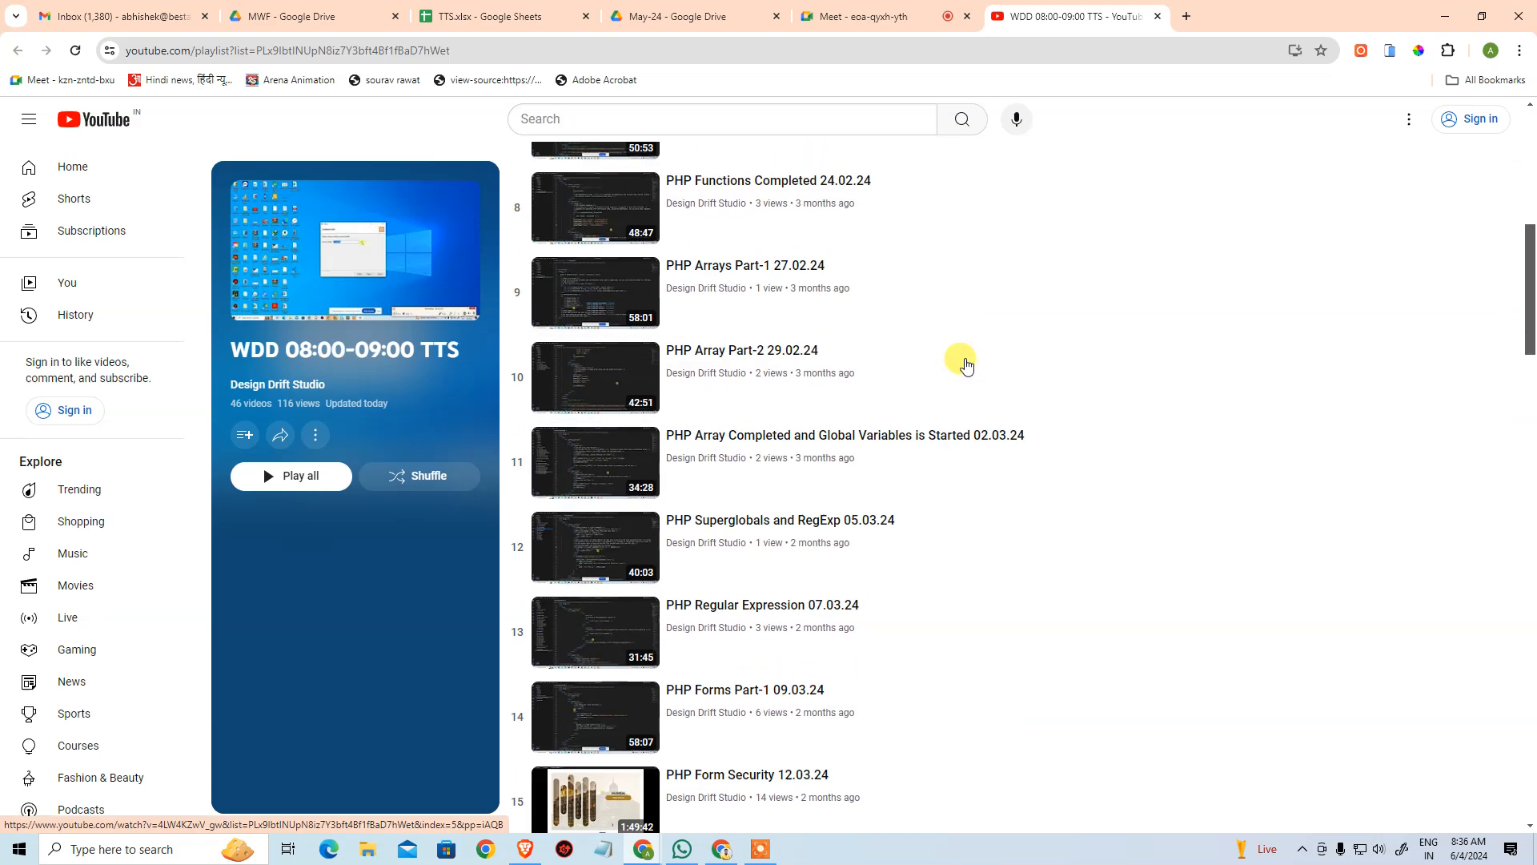
pyautogui.scroll(-20, 966, 365)
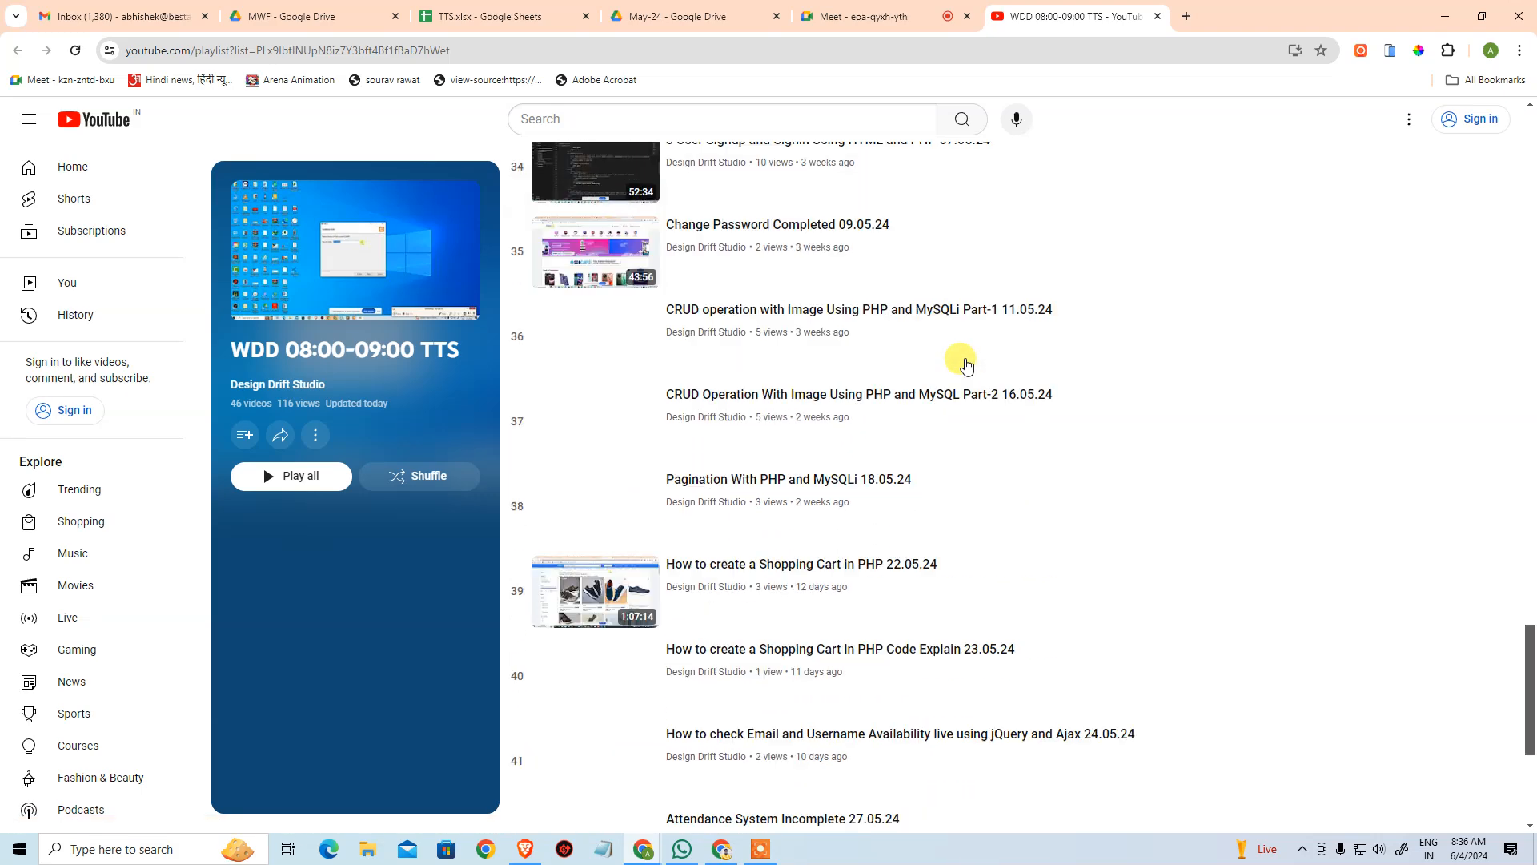
pyautogui.scroll(-3, 964, 362)
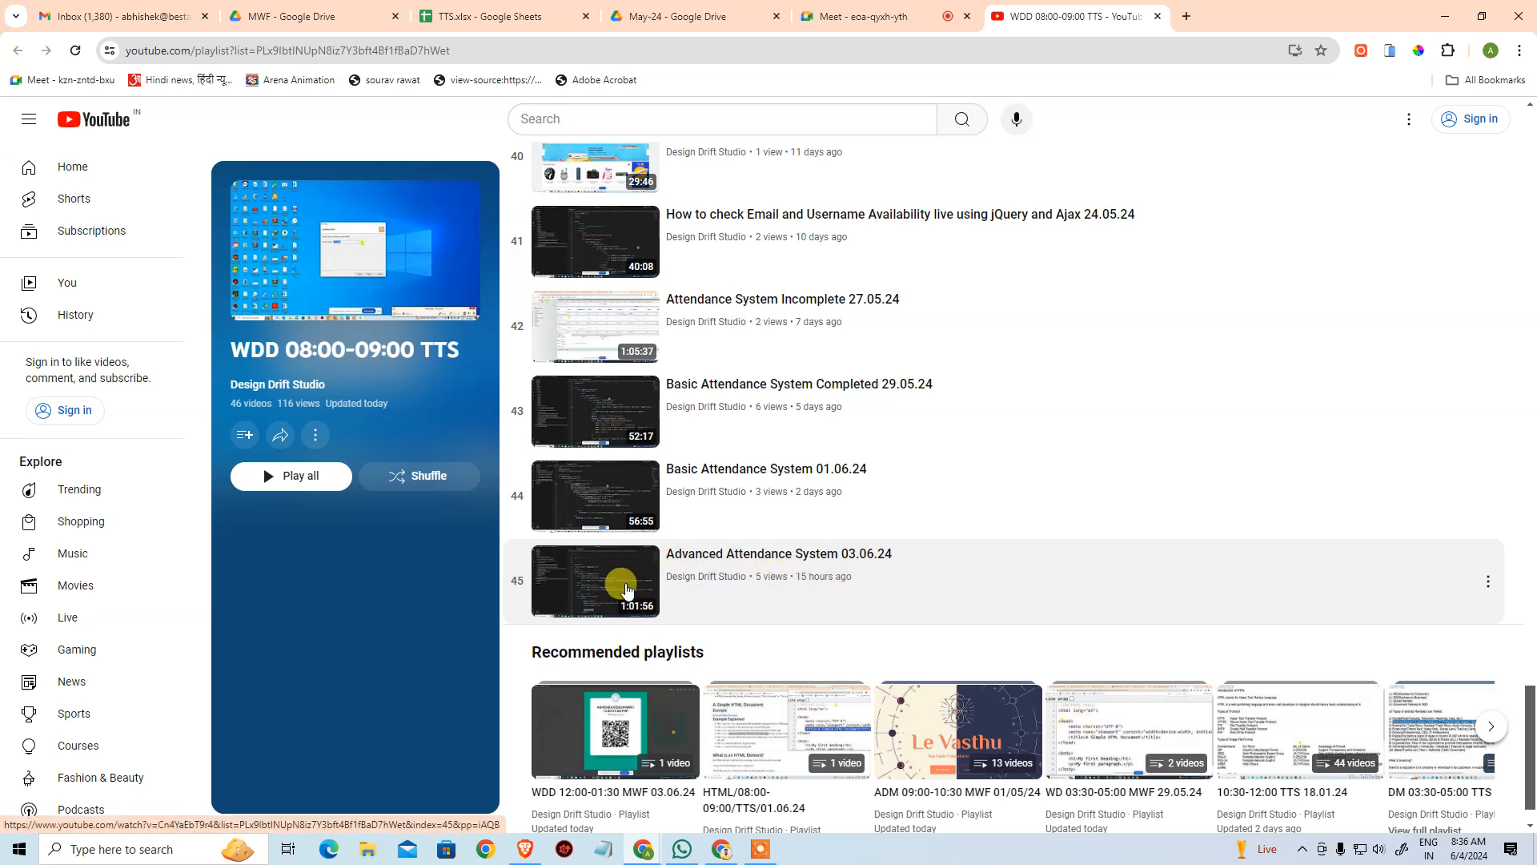
pyautogui.click(627, 590)
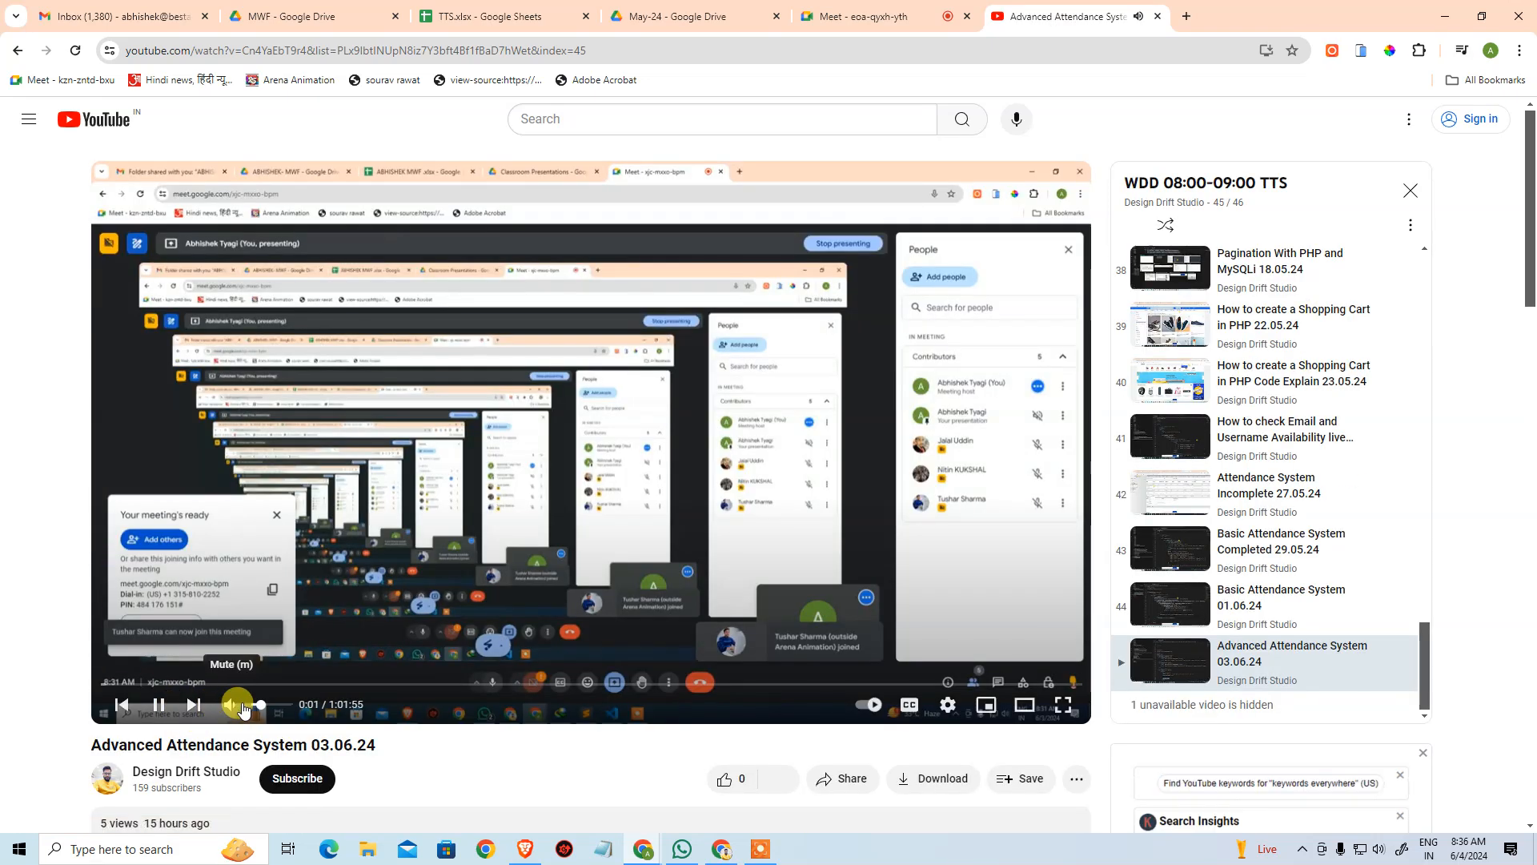
# - Raise the video's volume to maximum and skim through the early part of the attendance system lesson
pyautogui.moveTo(264, 705); pyautogui.dragTo(312, 701)
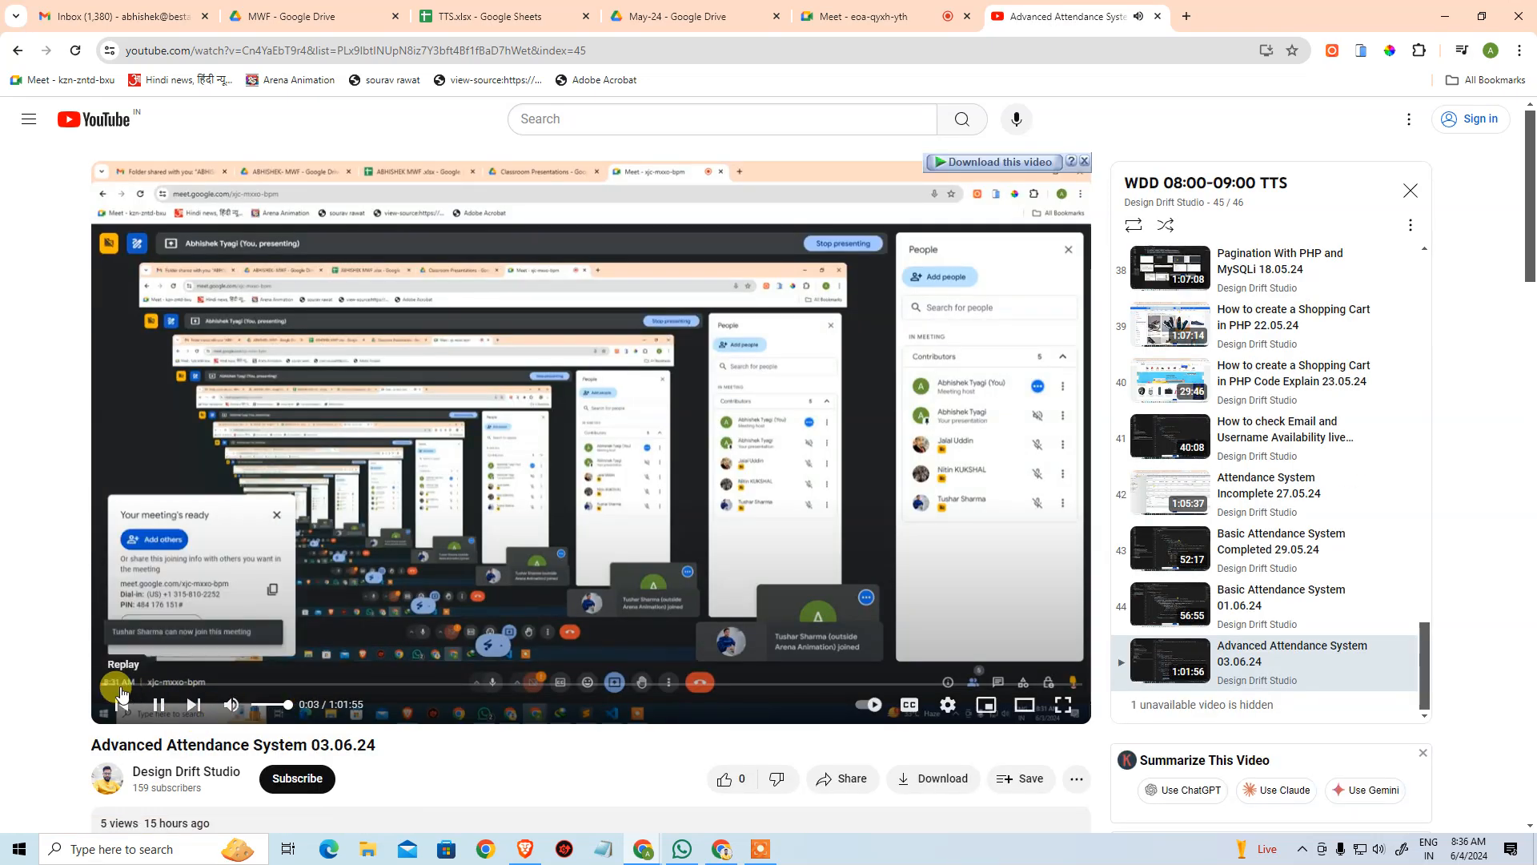
pyautogui.moveTo(126, 691); pyautogui.dragTo(195, 686)
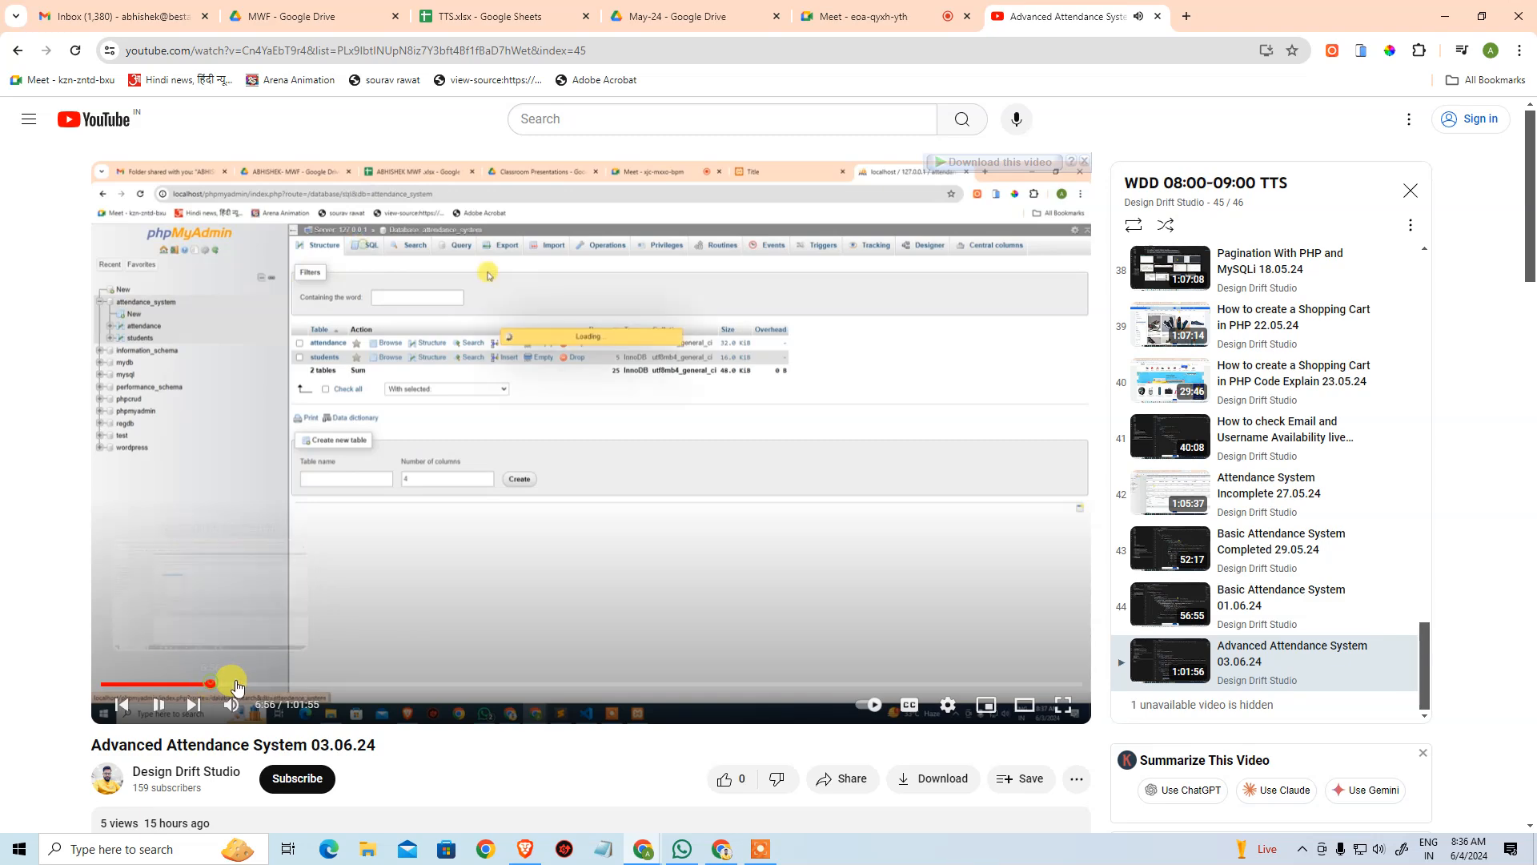
pyautogui.click(252, 683)
pyautogui.moveTo(263, 686); pyautogui.dragTo(314, 687)
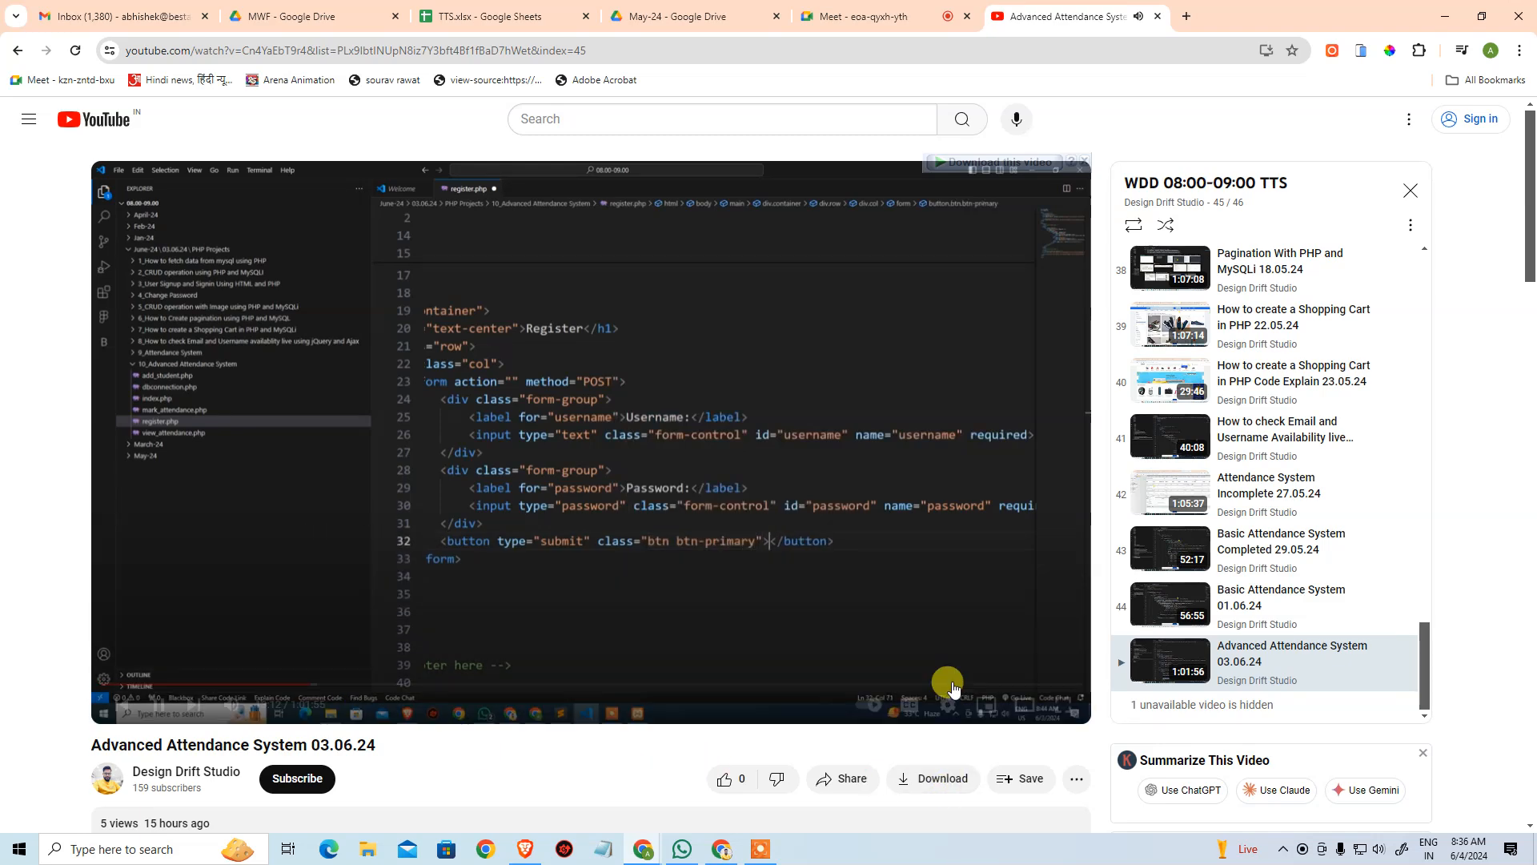
# - Skim the video's final part from about 55:13, examining the login page, Add Student form and Attendance Report
pyautogui.moveTo(949, 685); pyautogui.dragTo(958, 687)
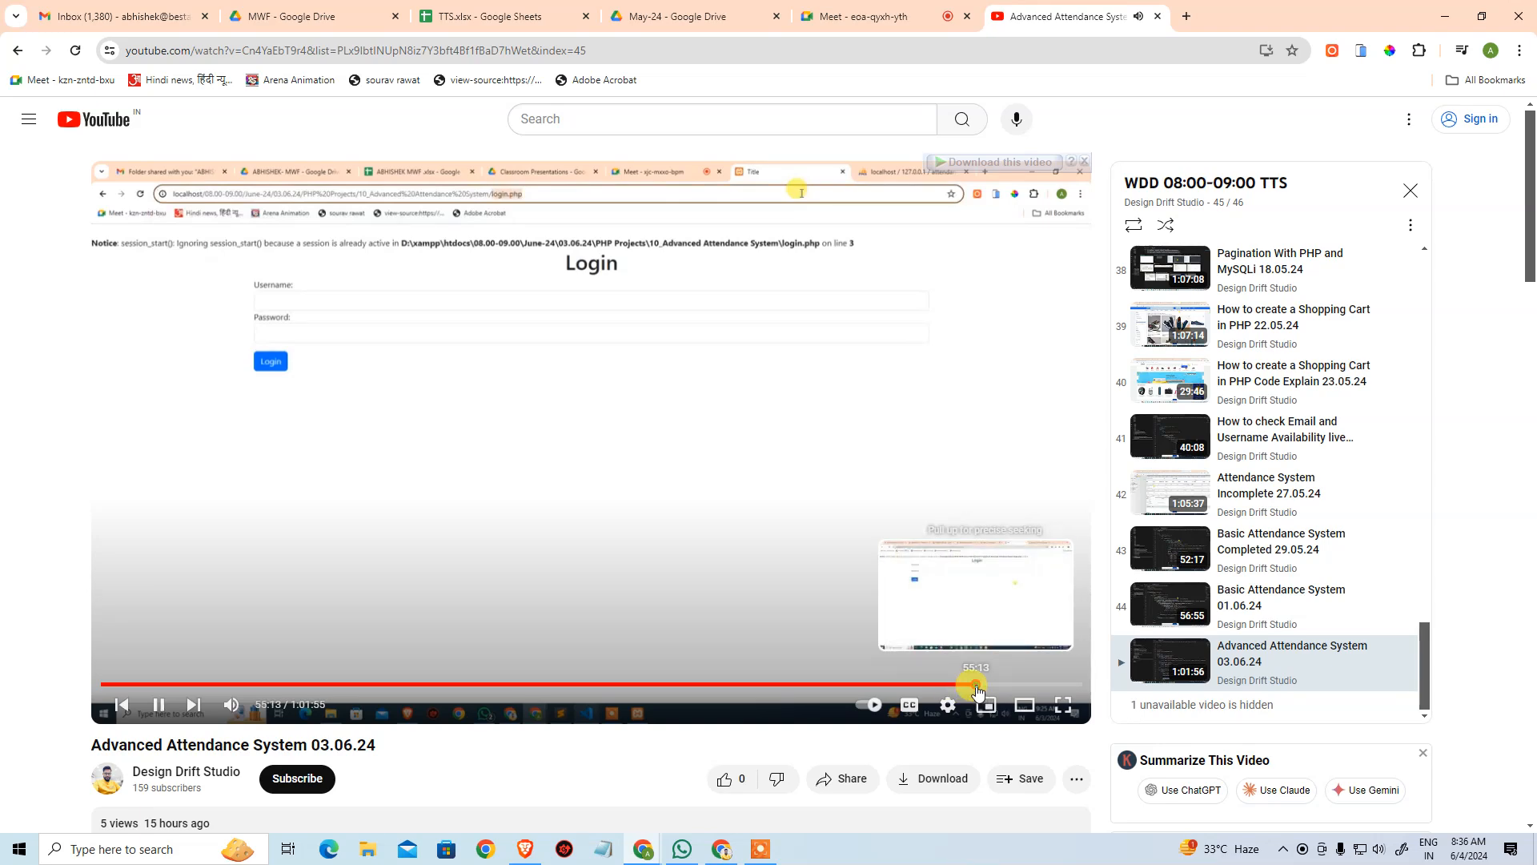
pyautogui.click(977, 686)
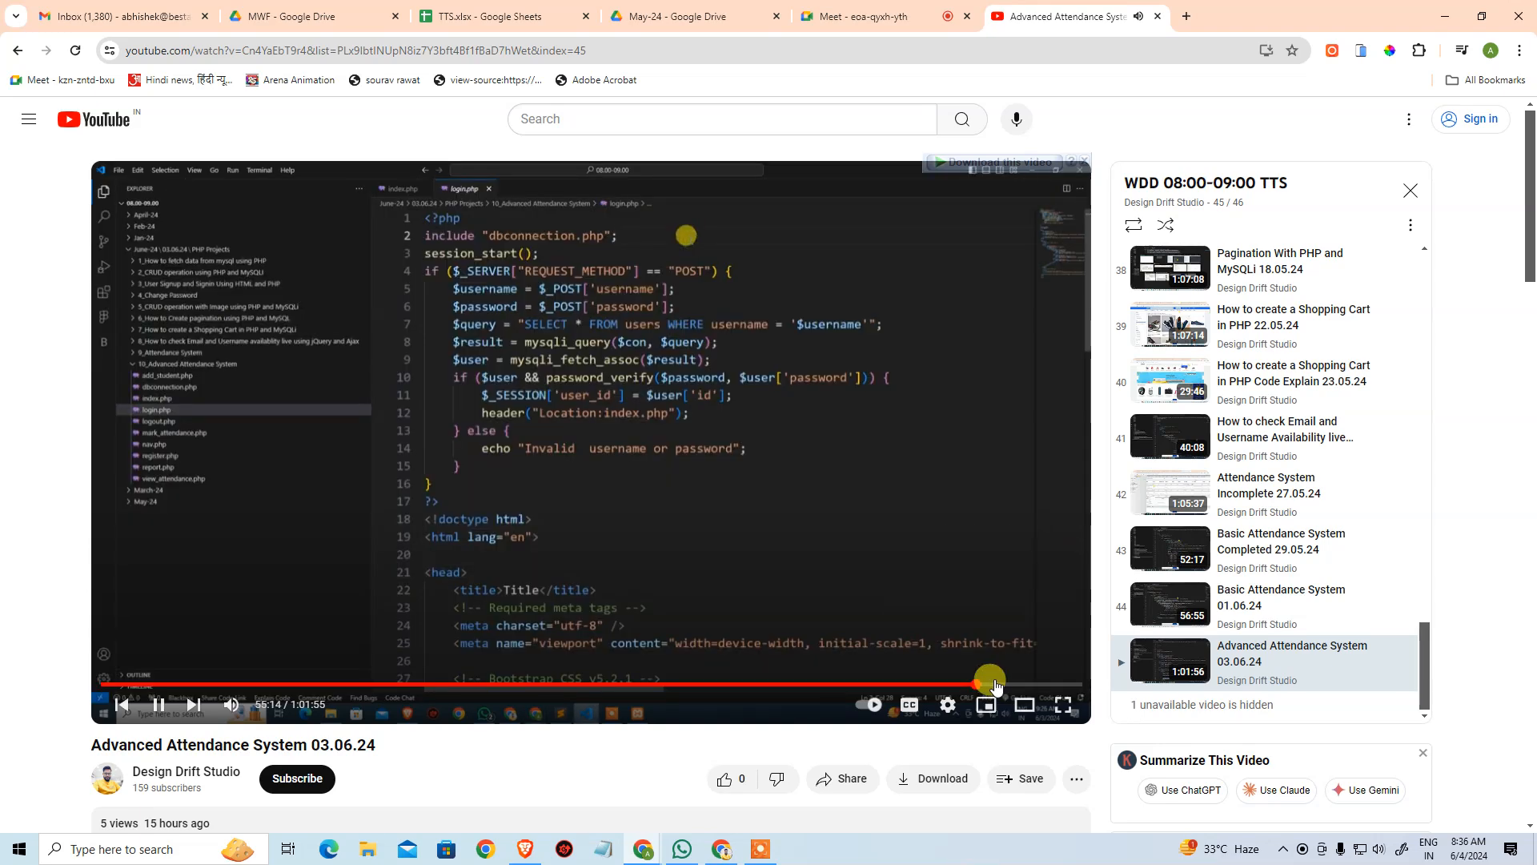
pyautogui.click(1009, 686)
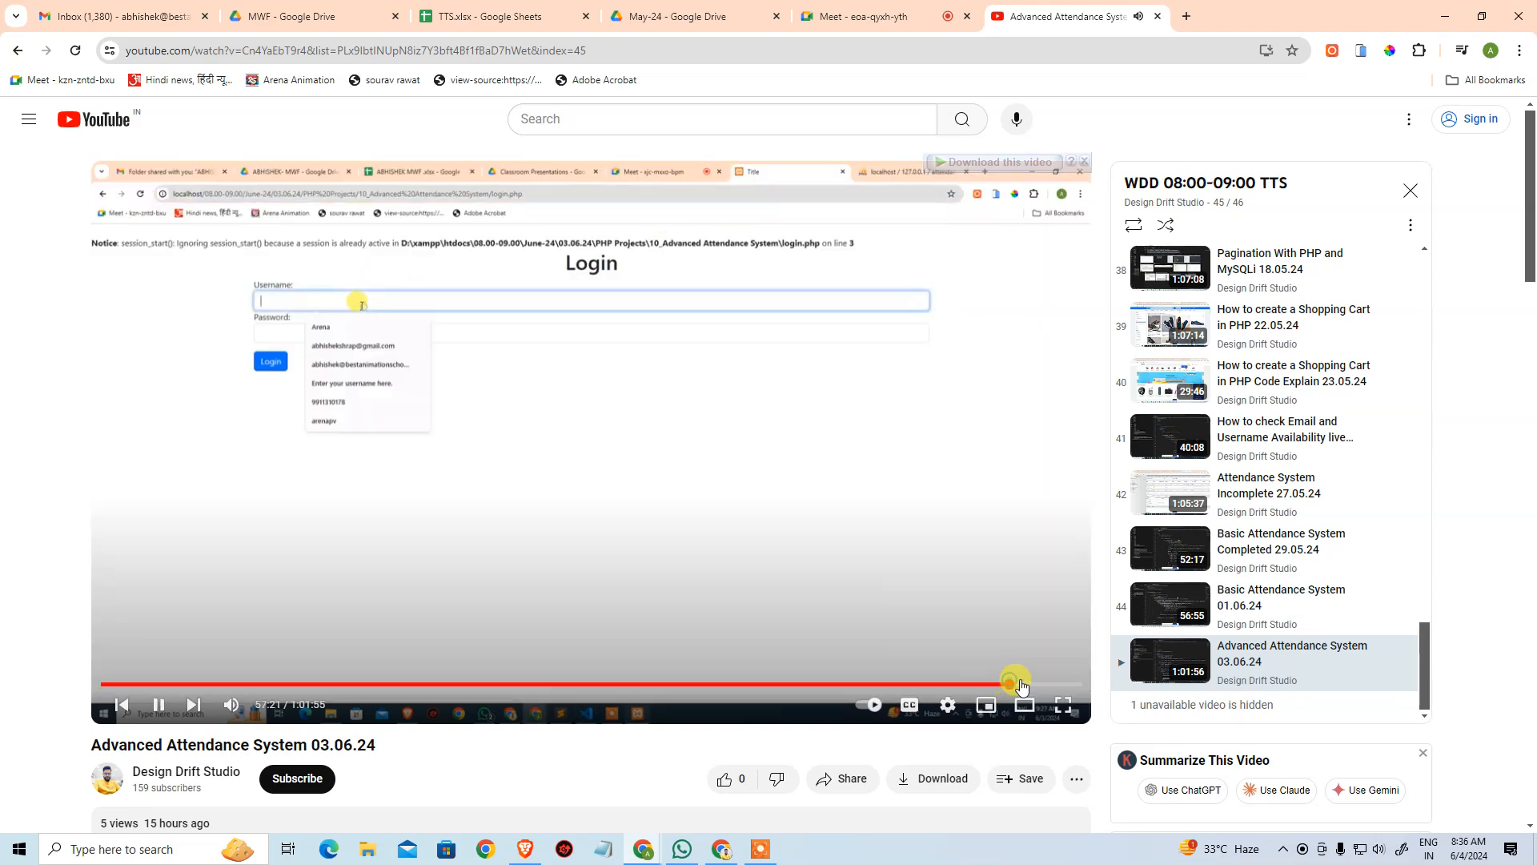
pyautogui.click(1027, 686)
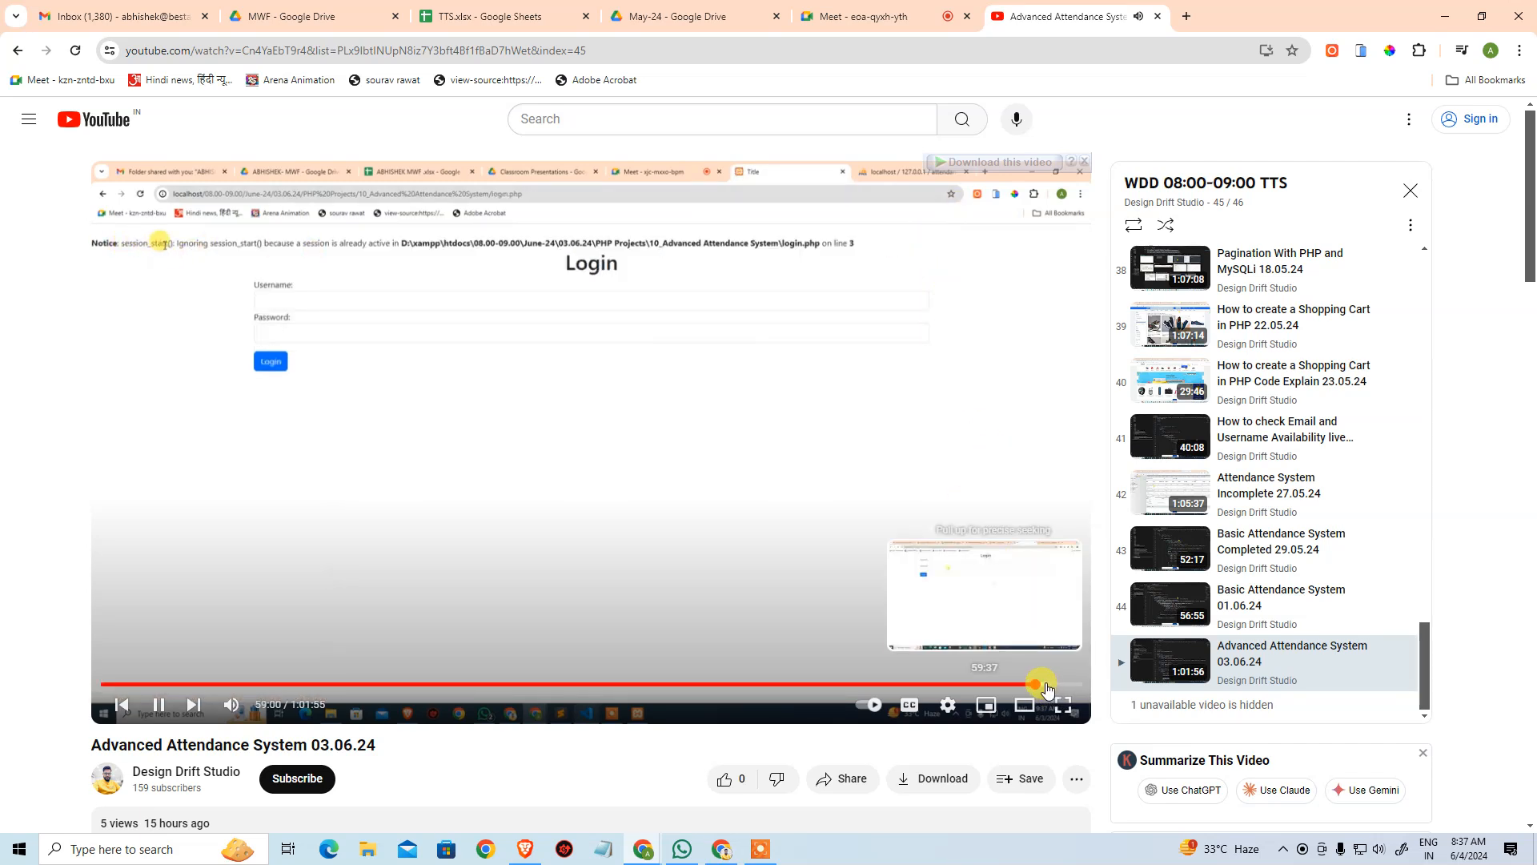
pyautogui.click(1049, 684)
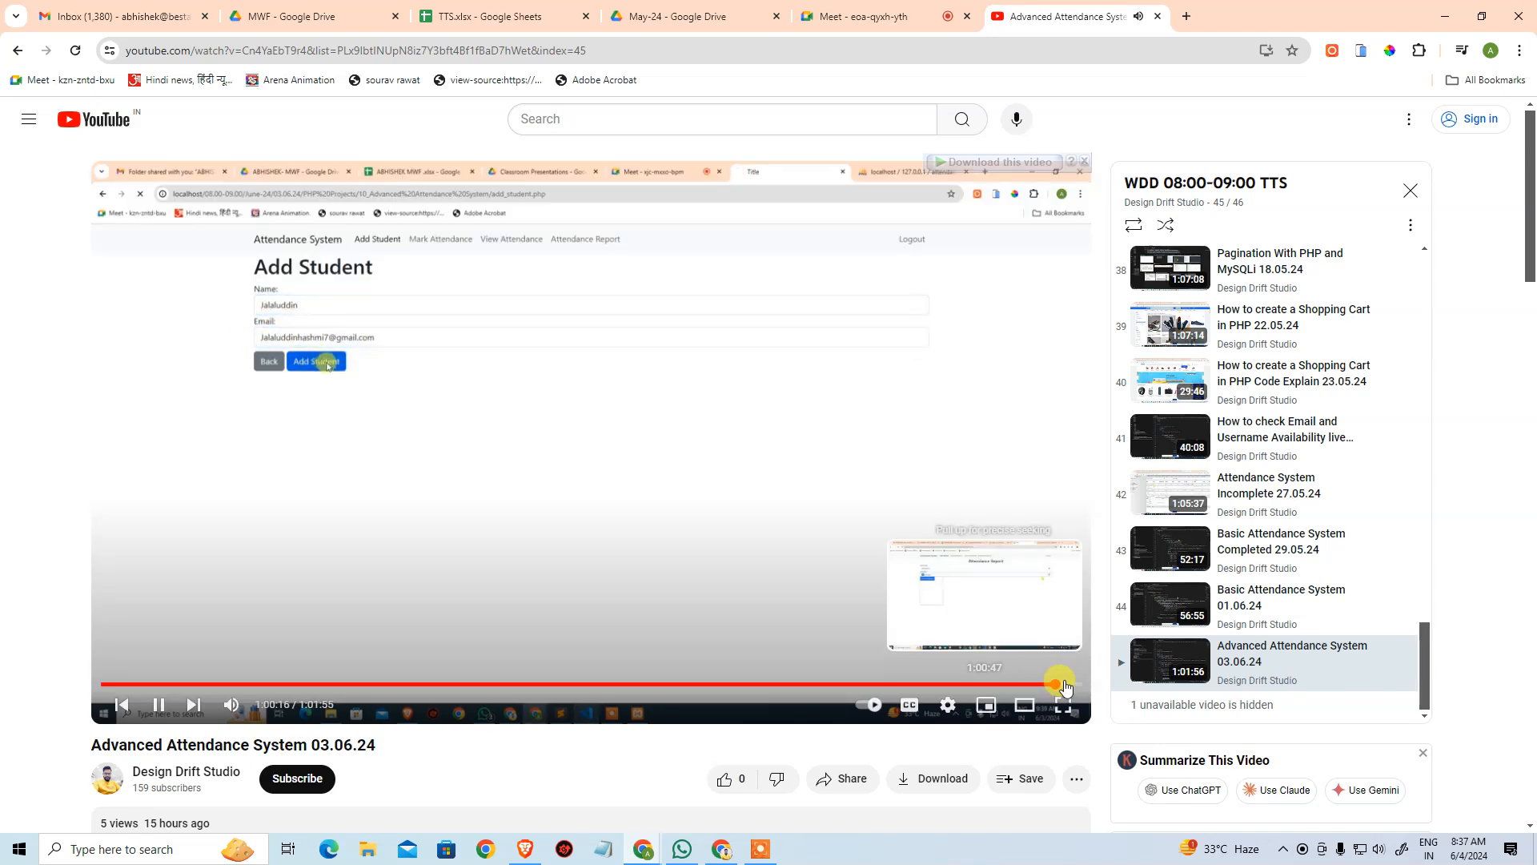
pyautogui.click(1065, 686)
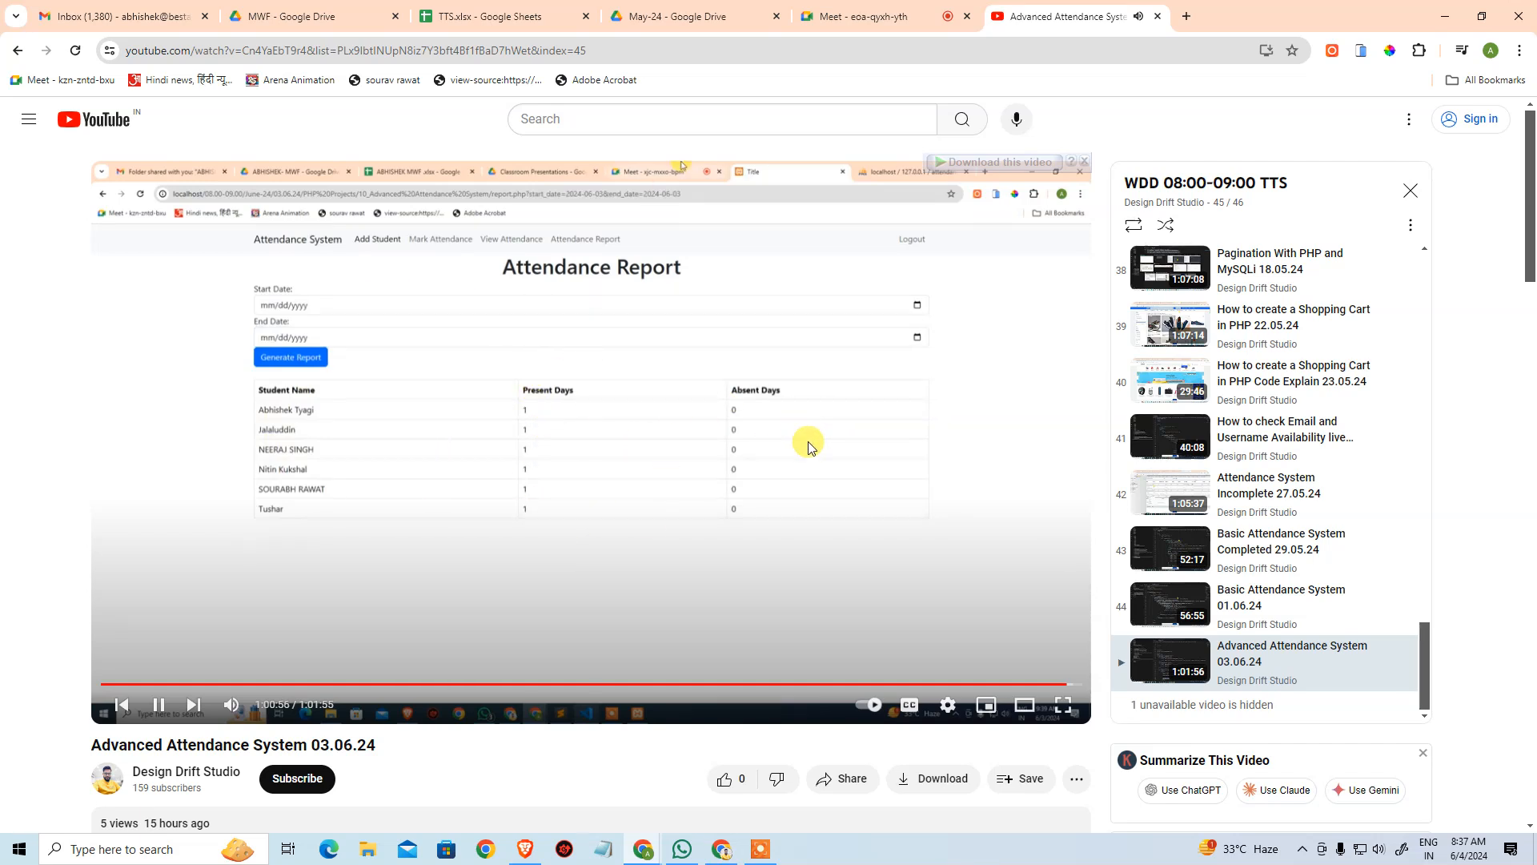
pyautogui.click(1074, 685)
# - Stop the attendance system video and replace its tab with a new blank one
pyautogui.click(791, 436)
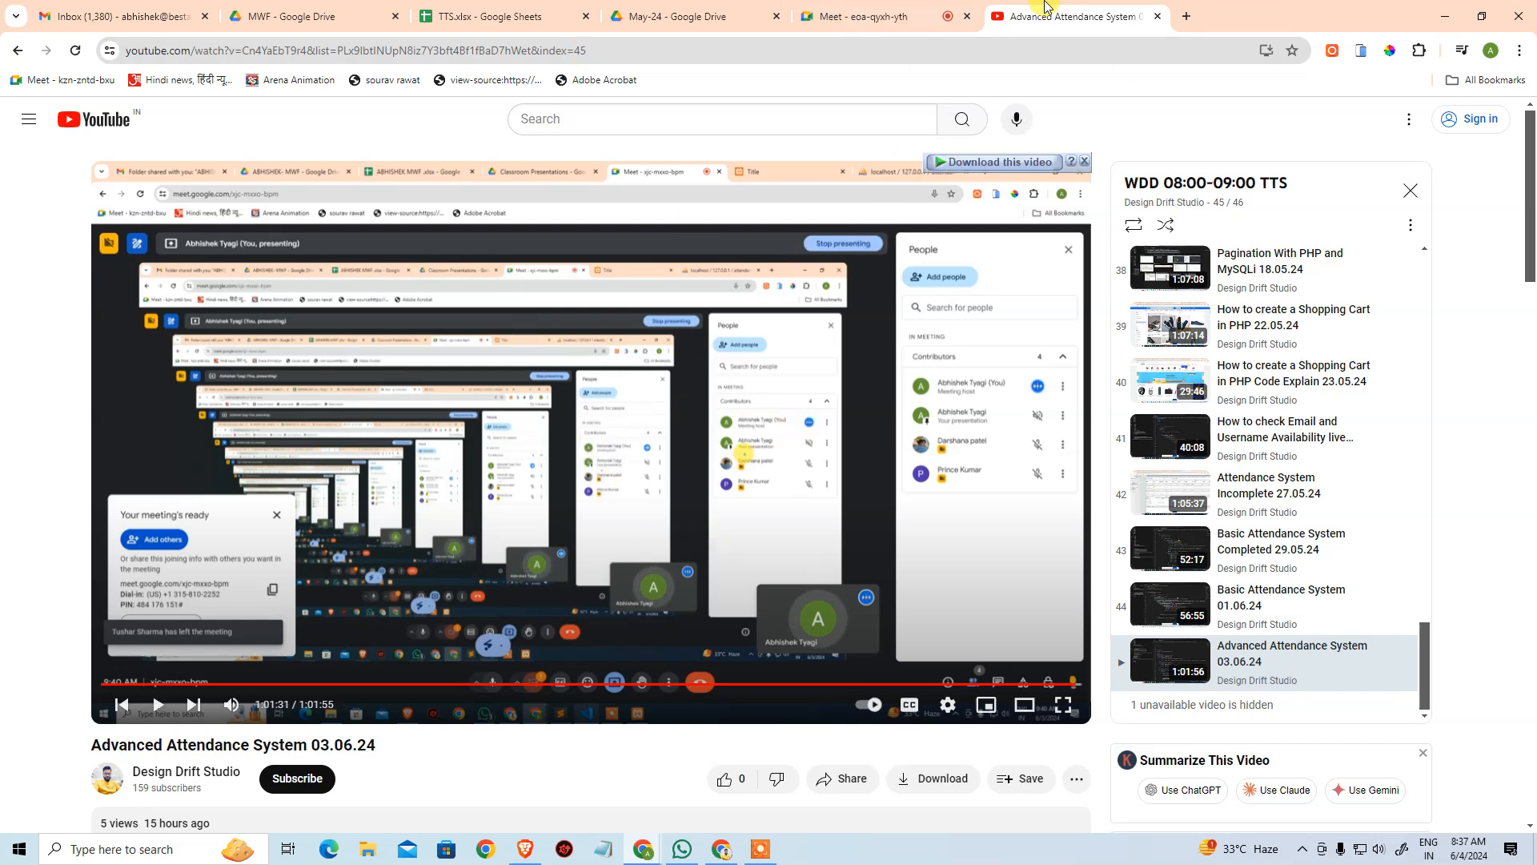
pyautogui.middleClick(1080, 7)
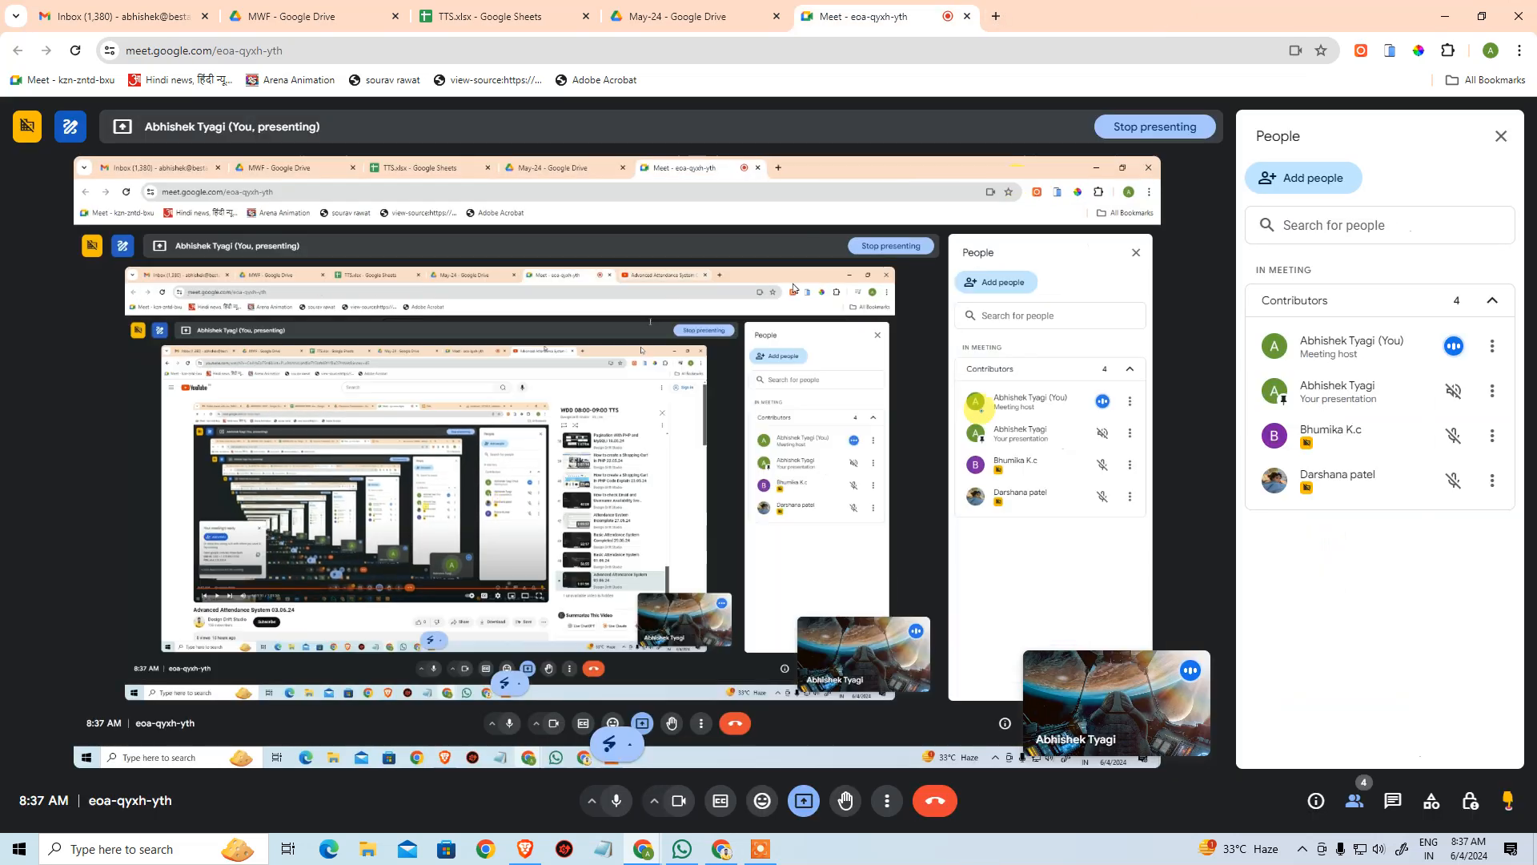
pyautogui.click(997, 18)
pyautogui.write('do')
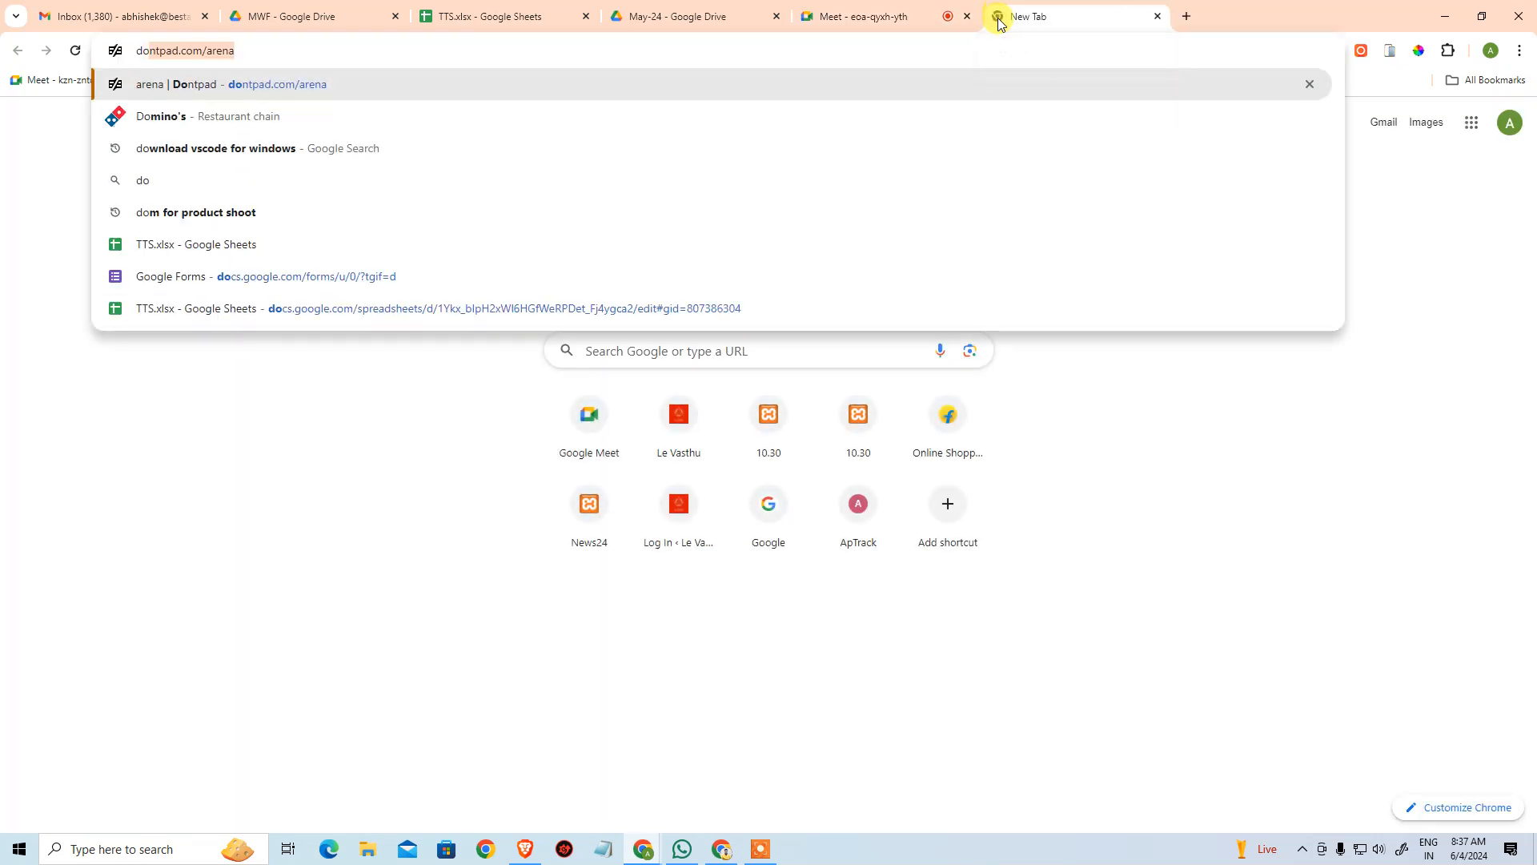
pyautogui.press('BackSpace')
pyautogui.press('BackSpace')
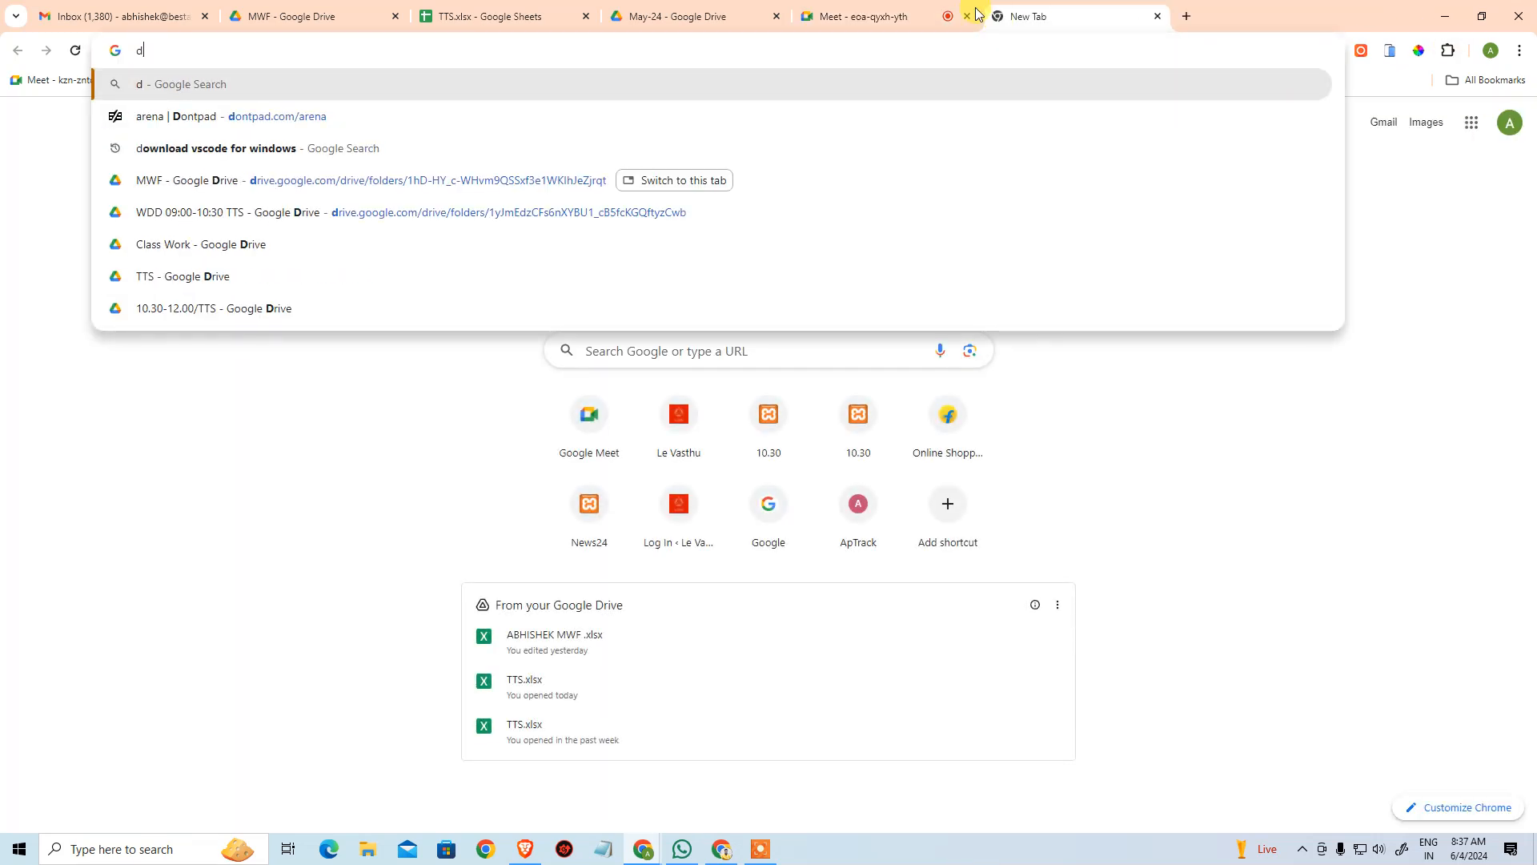
pyautogui.click(884, 15)
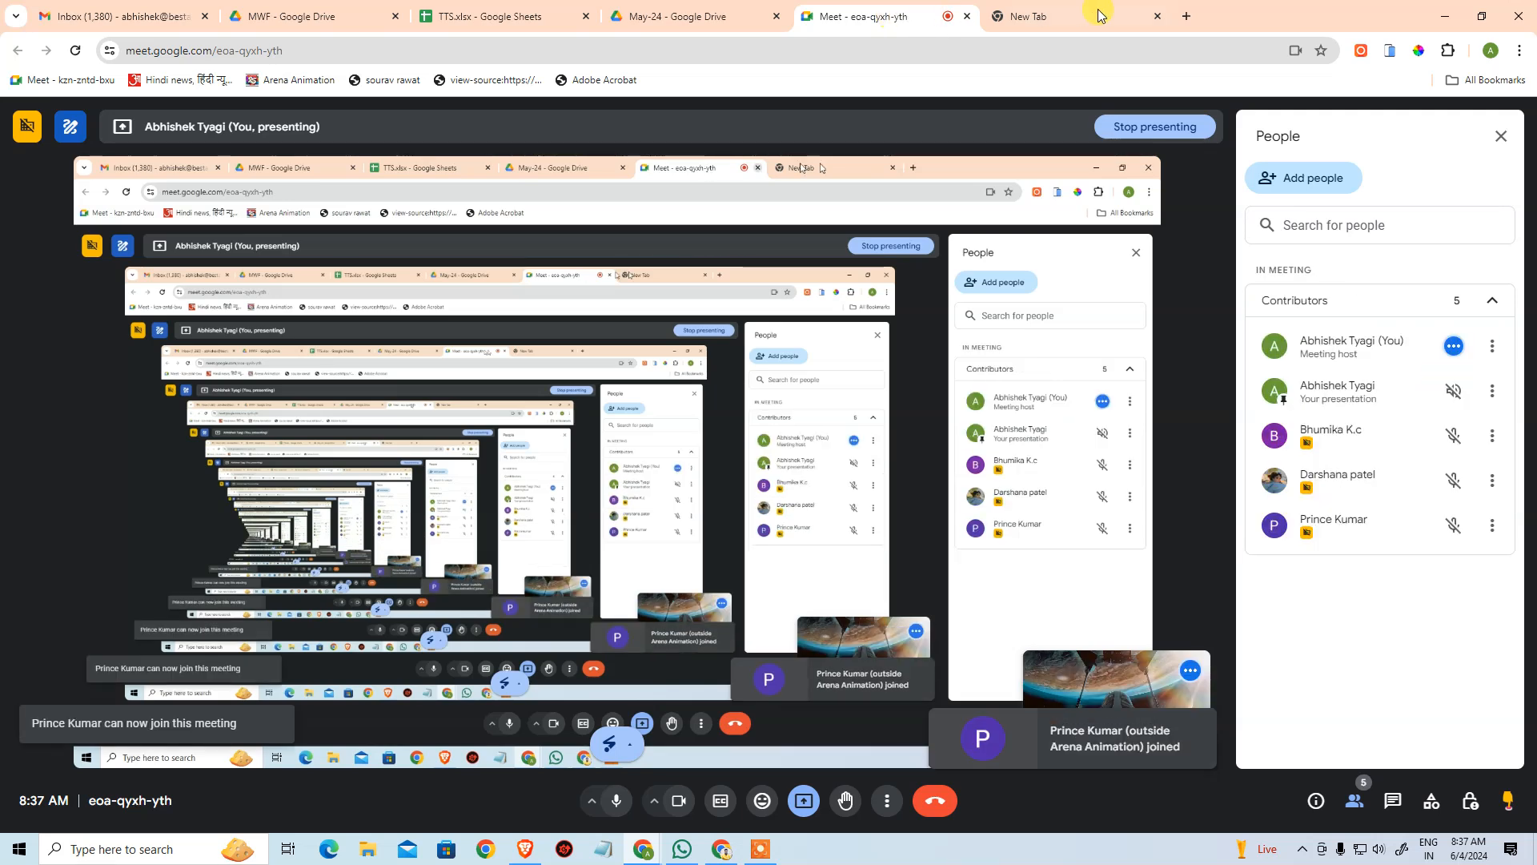
pyautogui.click(1097, 13)
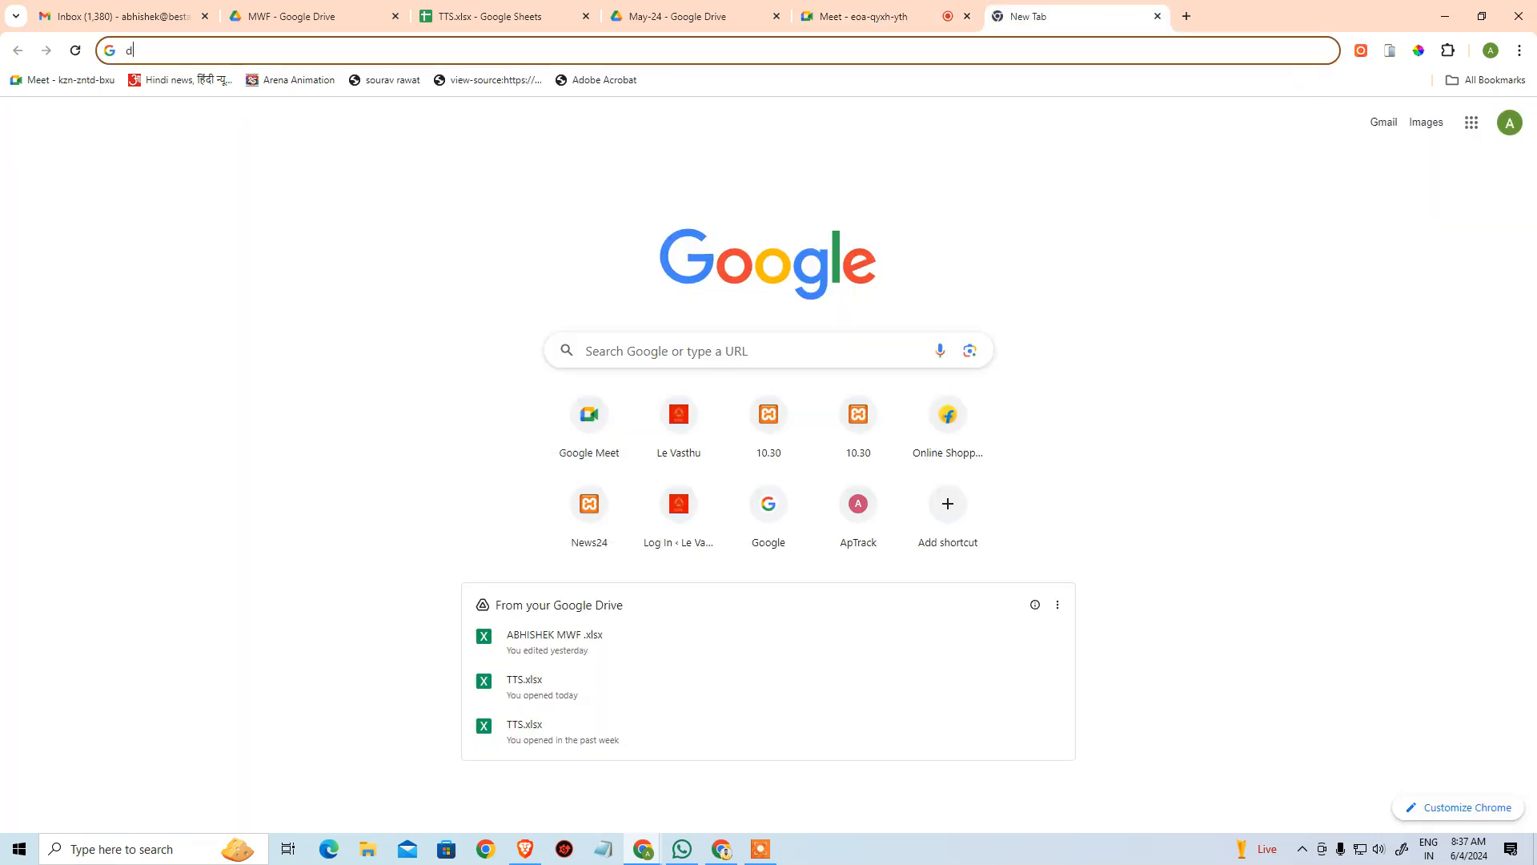
pyautogui.hotkey('alt', 'Tab')
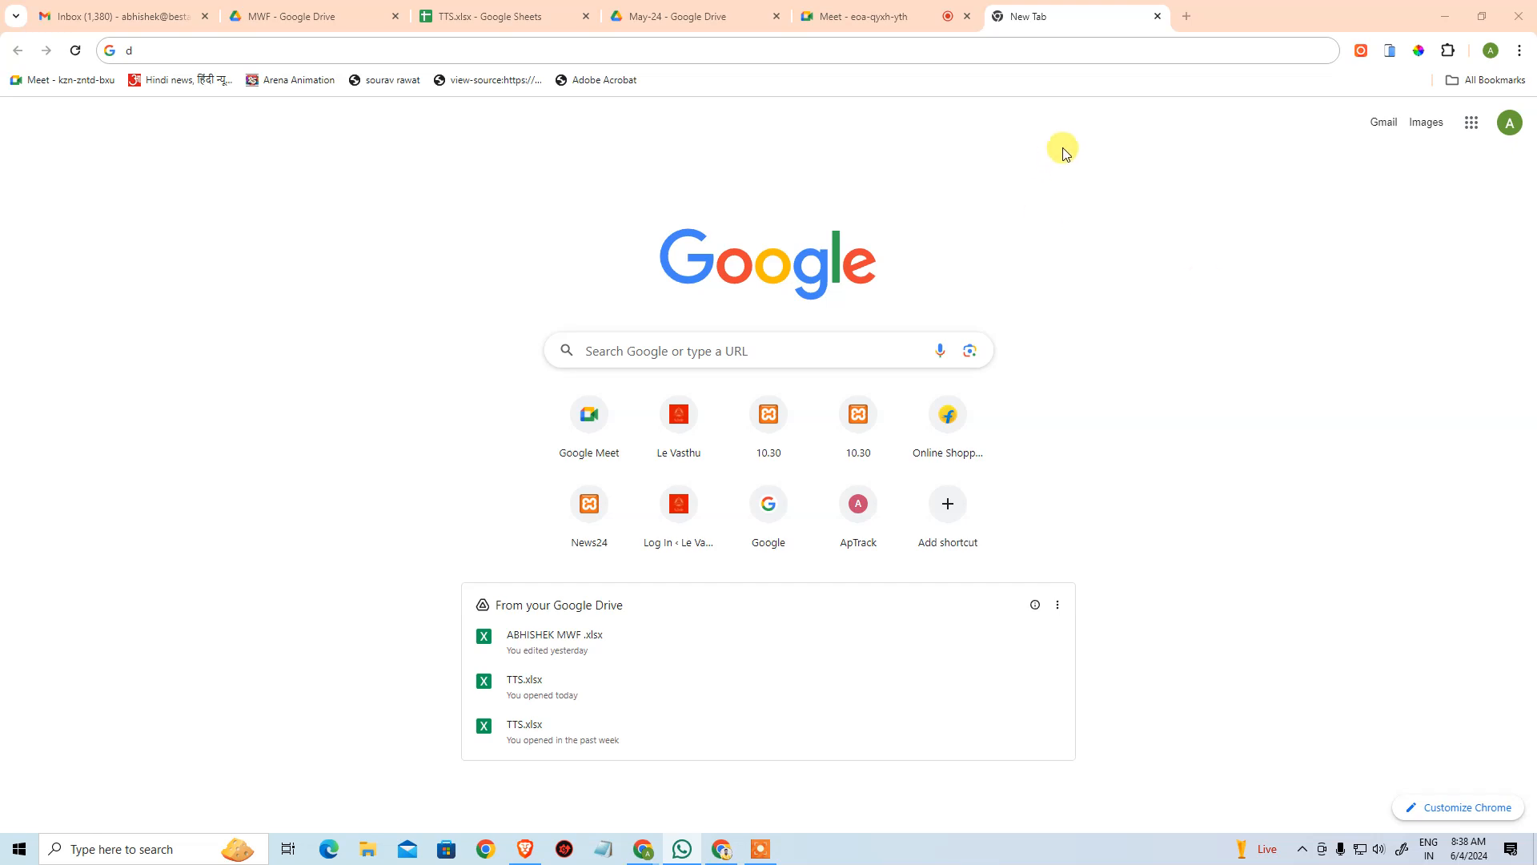
# - Search Google for "download wordpress"
pyautogui.click(1064, 41)
pyautogui.write('dow')
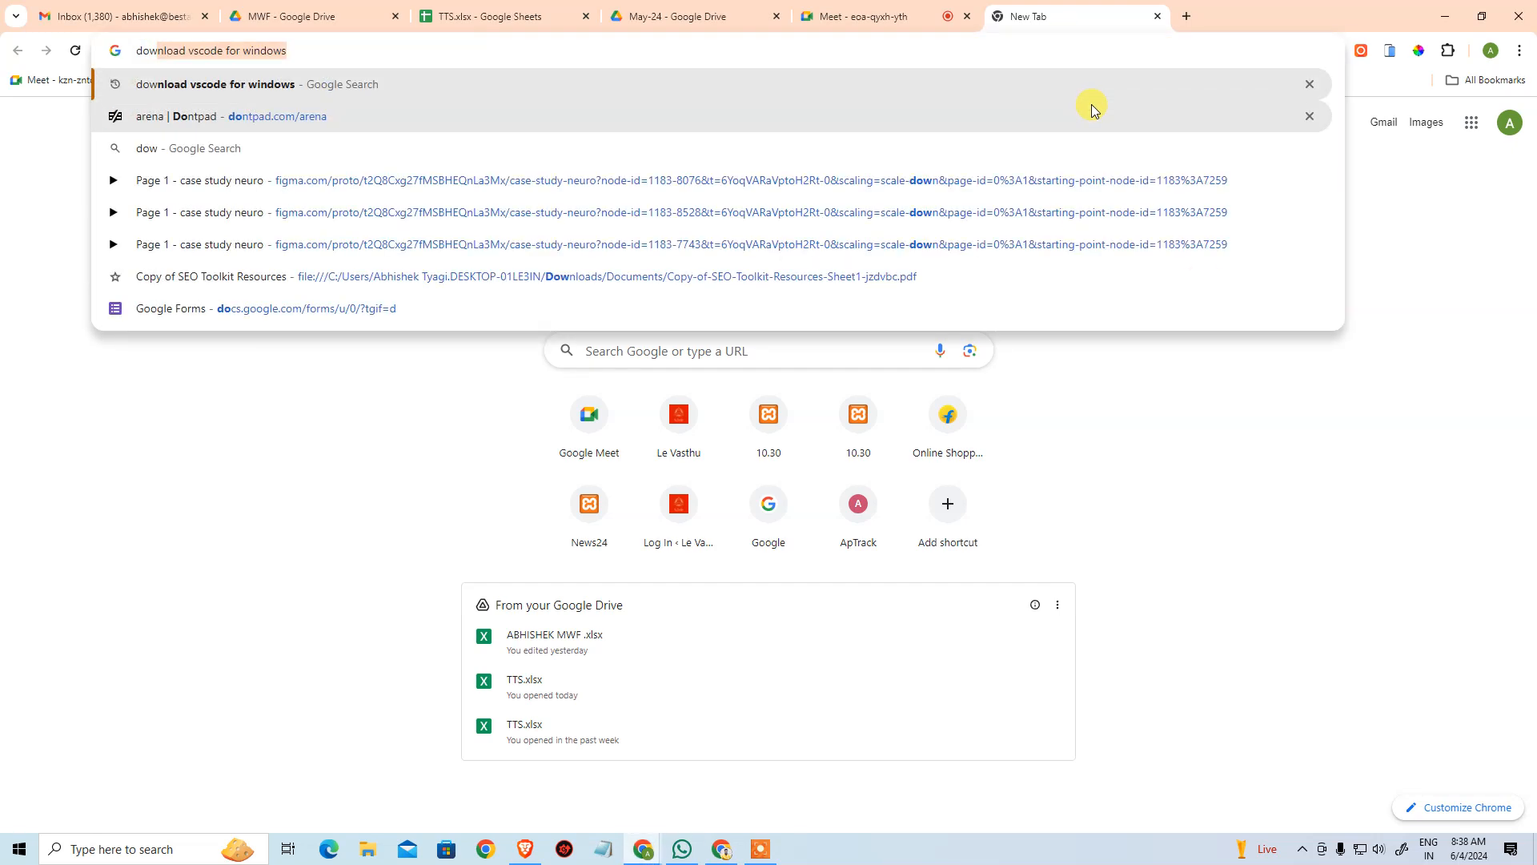
pyautogui.write('nload wordpress')
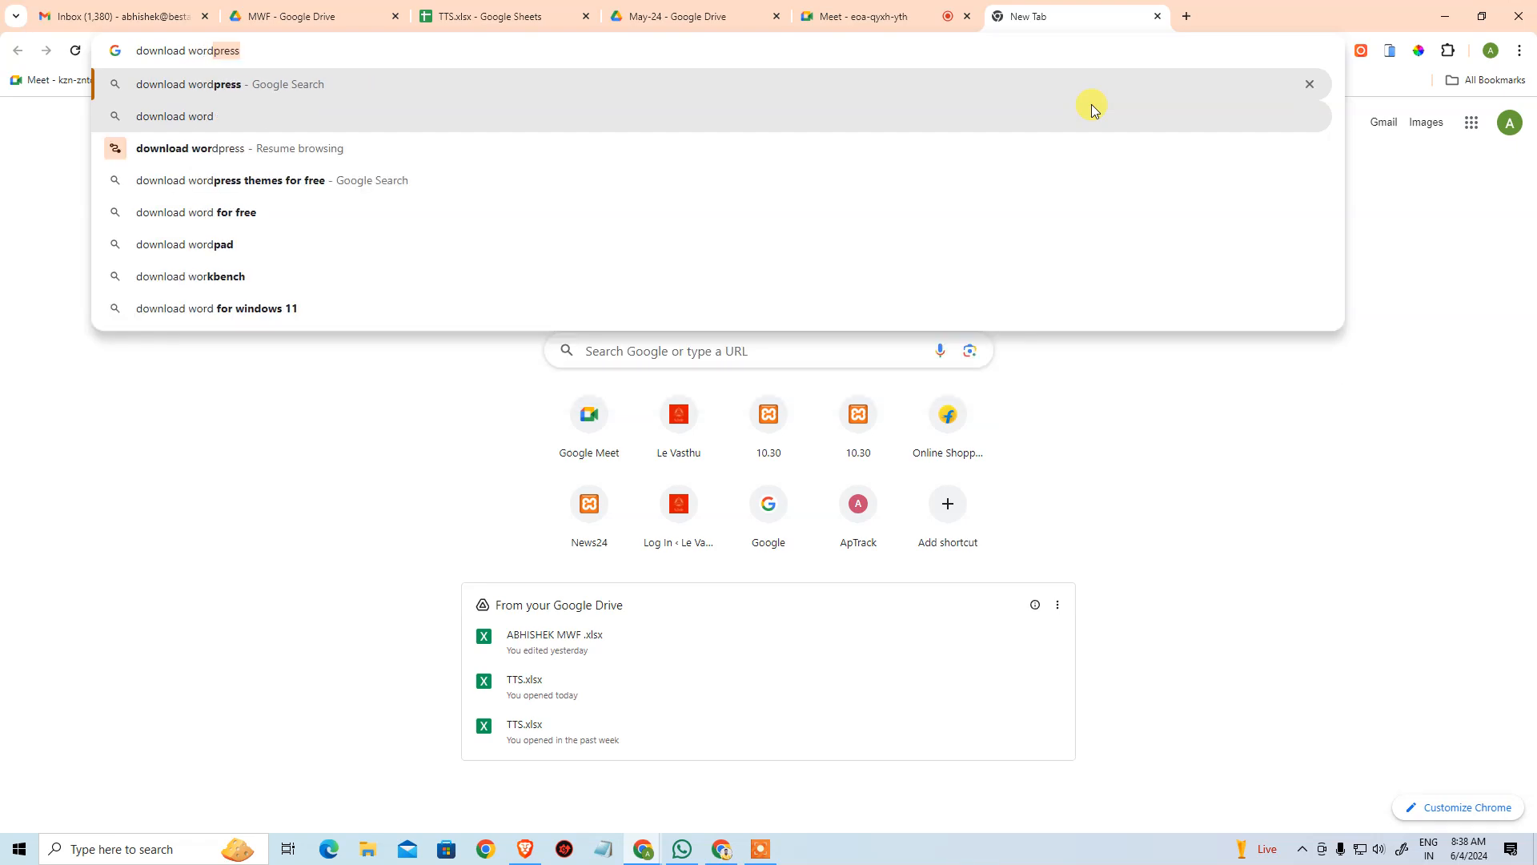
pyautogui.press('Return')
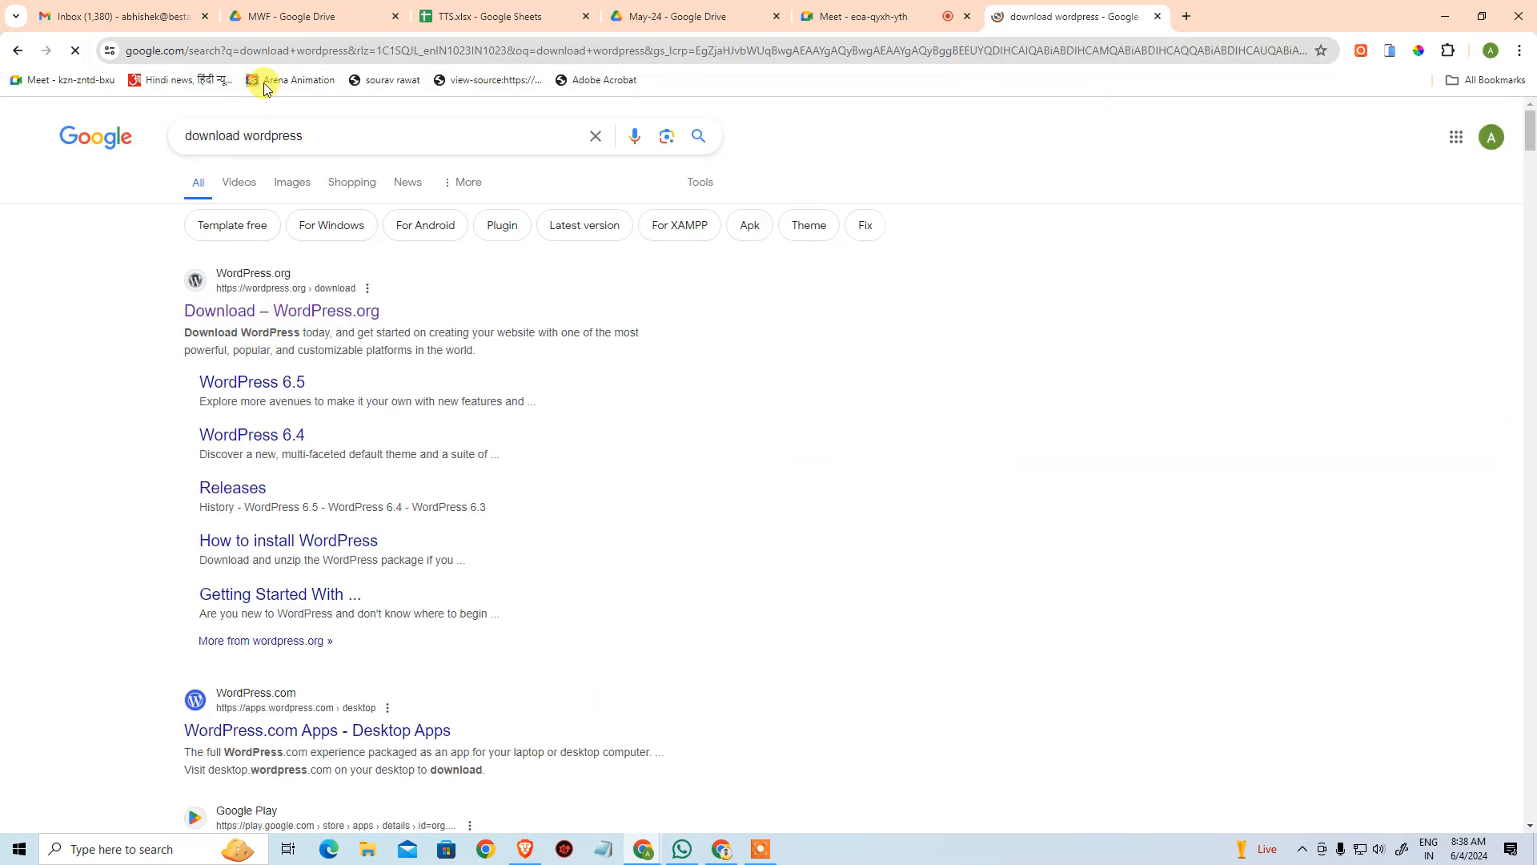
# - Open the WordPress.org download page from the search results and copy its web address for sharing
pyautogui.click(298, 80)
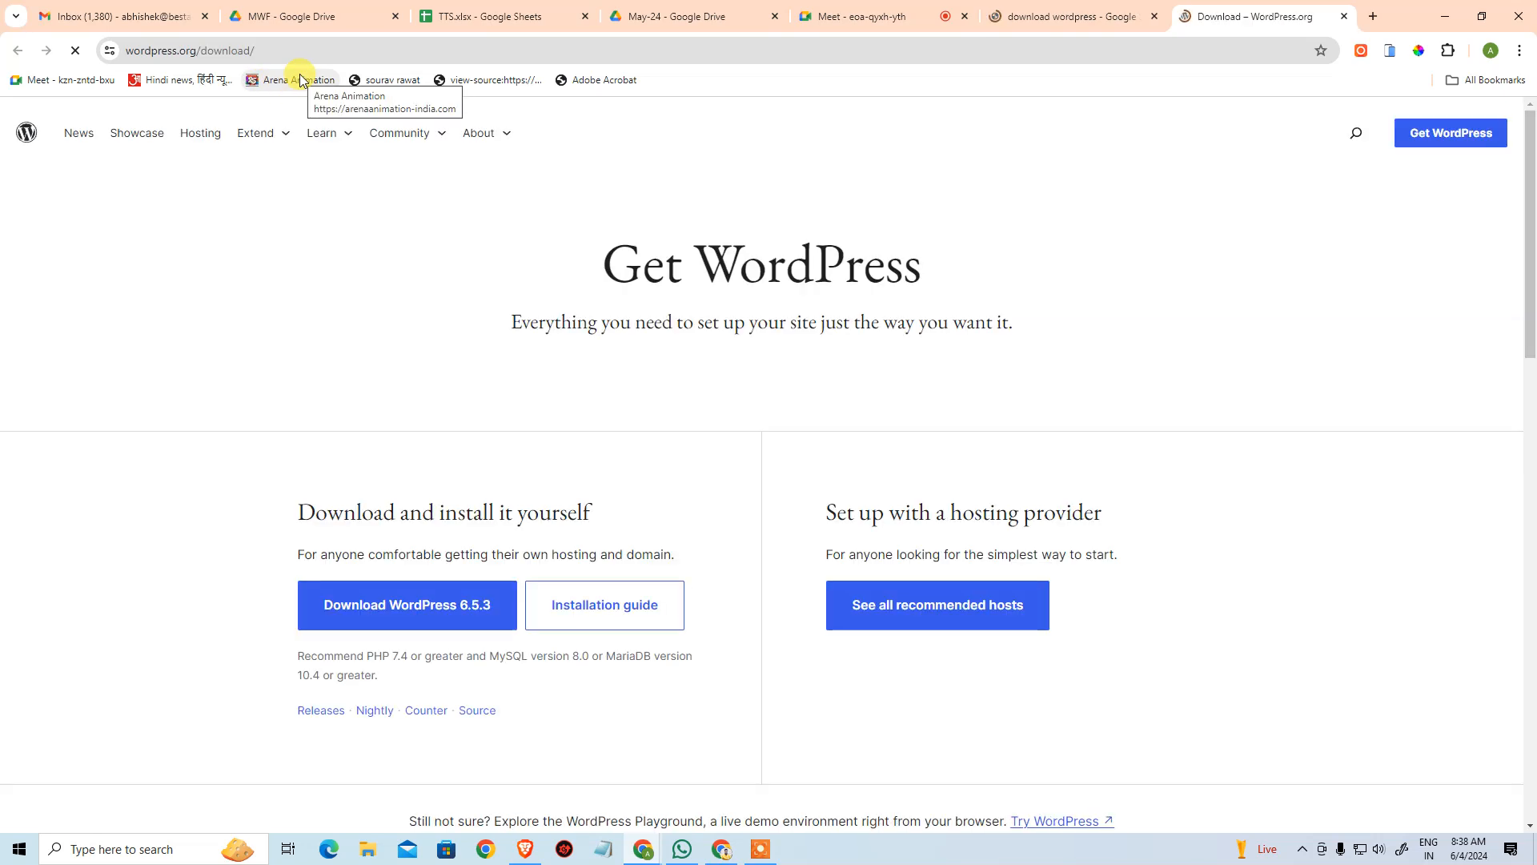
pyautogui.click(332, 49)
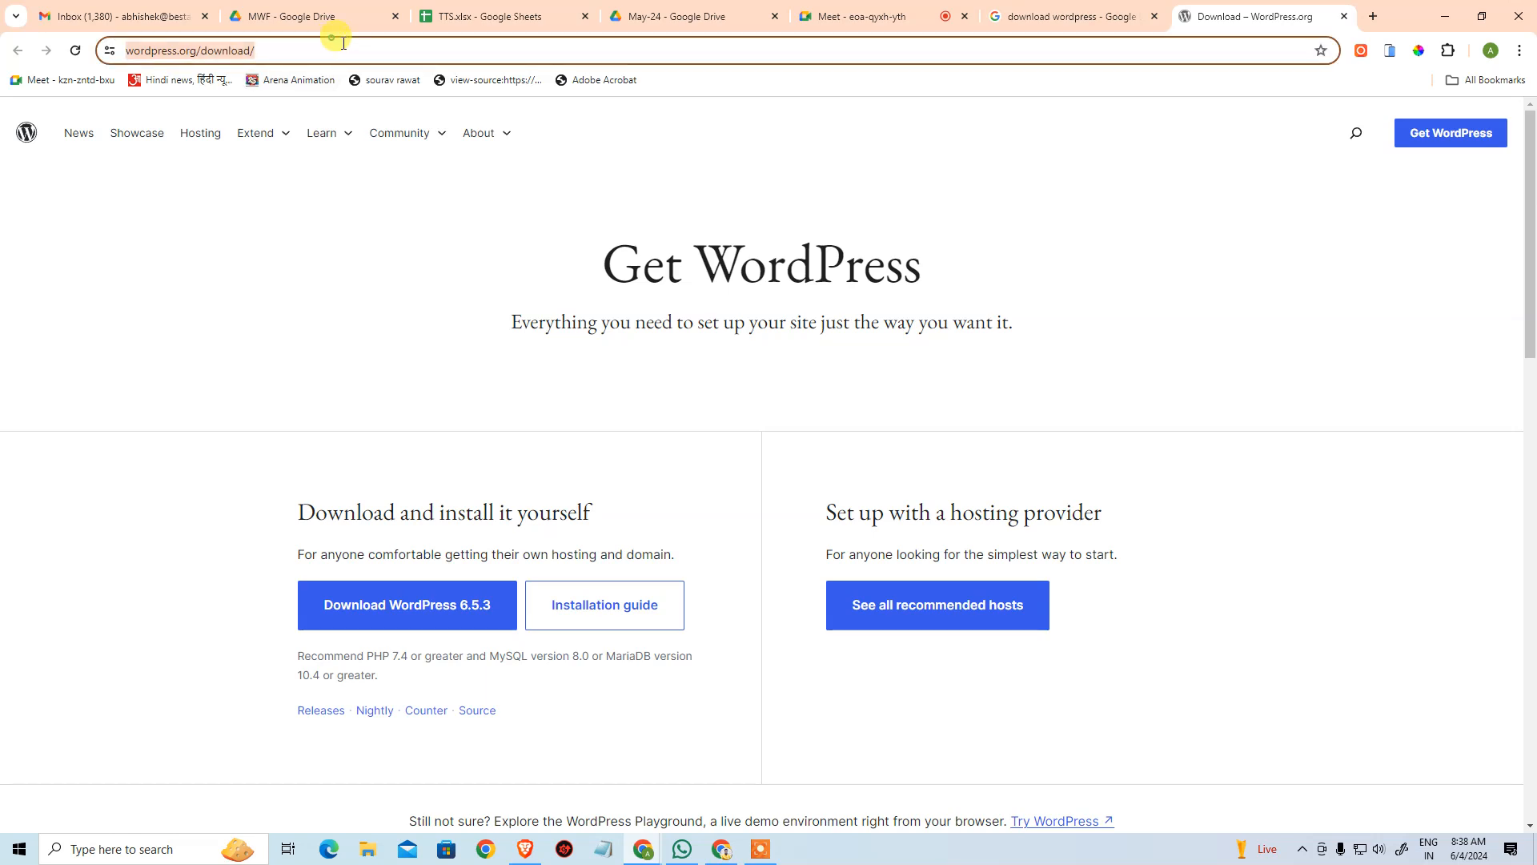
pyautogui.hotkey('ctrl', 'c')
pyautogui.hotkey('alt', 'Tab')
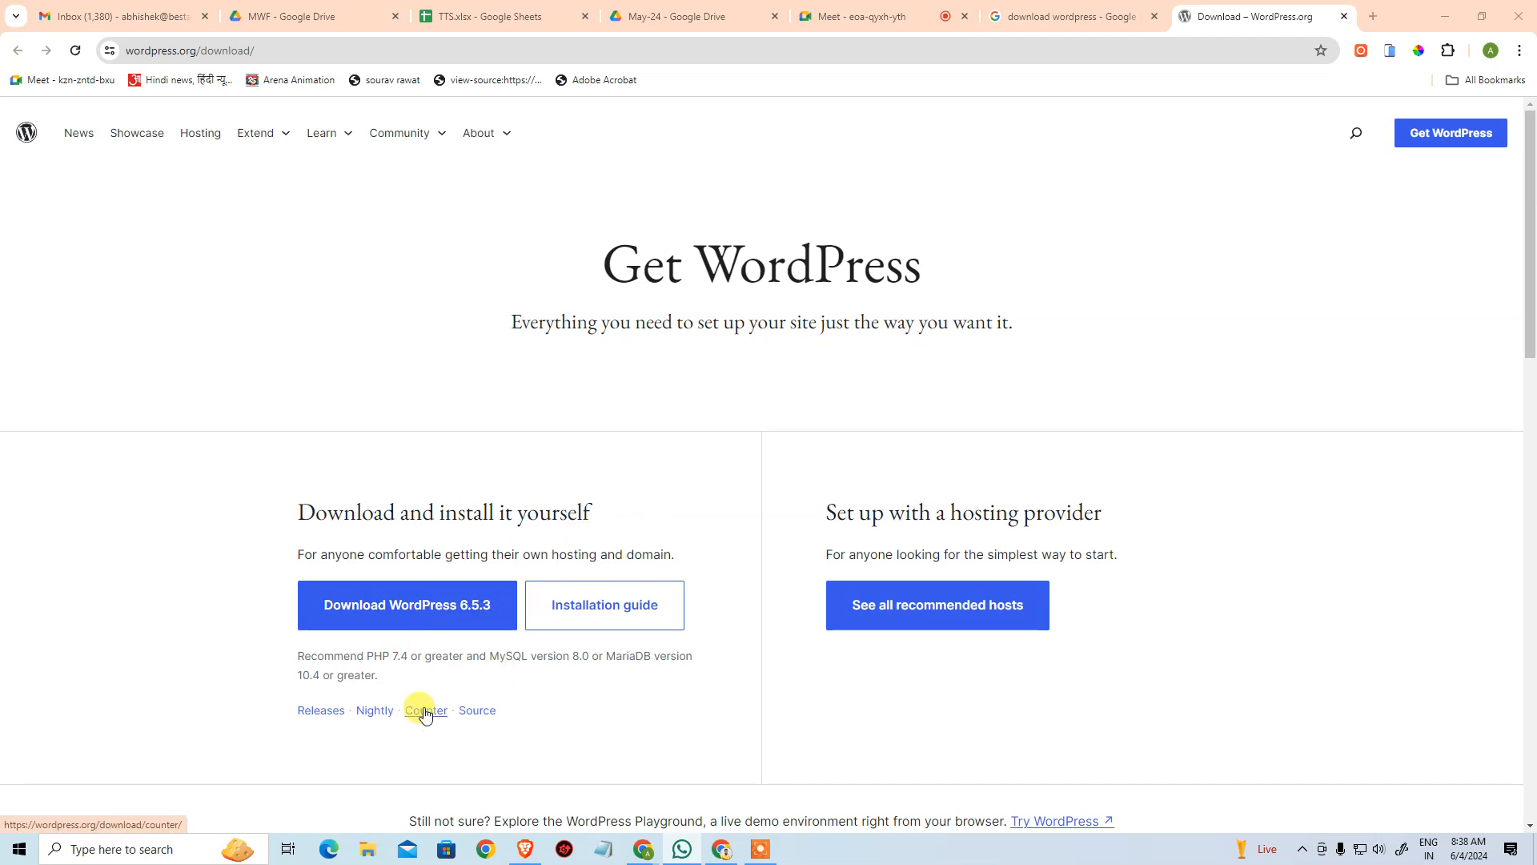
# - Request the WordPress 6.5.3 ZIP download, check its save path and dismiss the download dialog
pyautogui.click(439, 604)
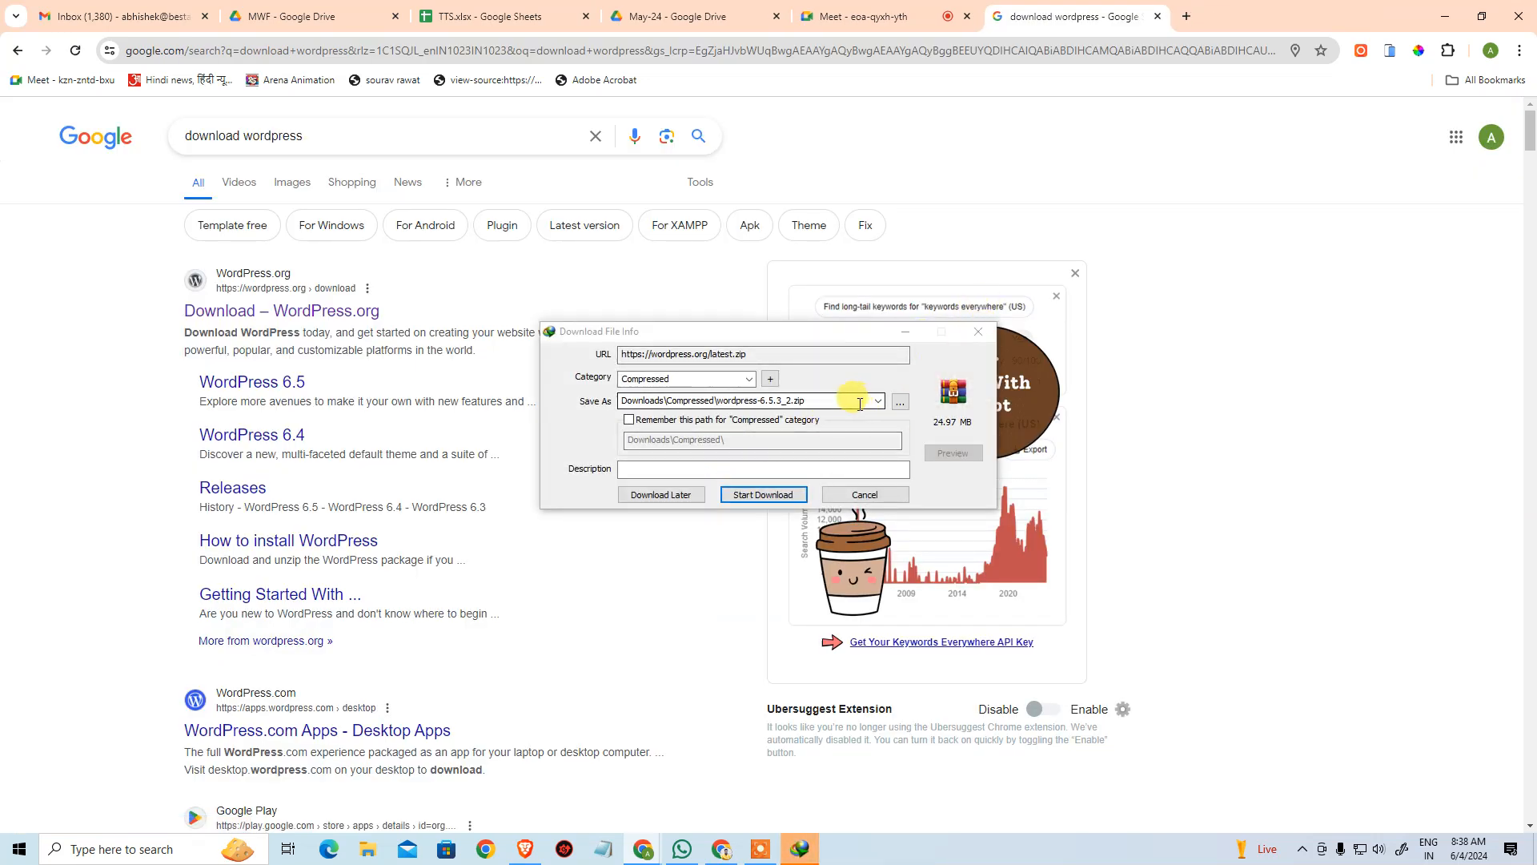
pyautogui.click(784, 404)
pyautogui.click(823, 403)
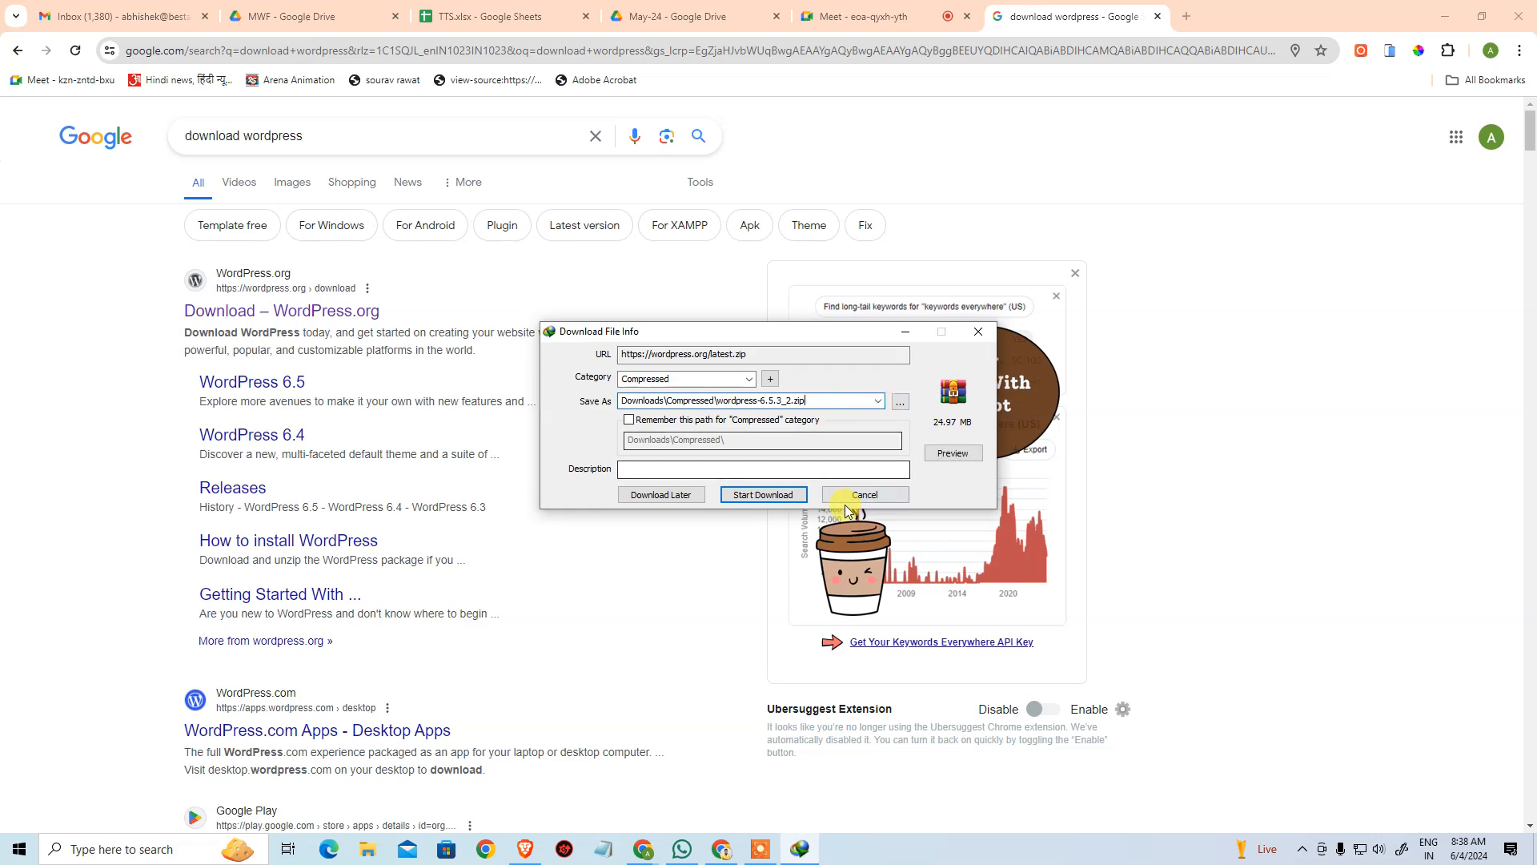
# - Check on the Google Meet call and return to the WordPress search results
pyautogui.click(858, 16)
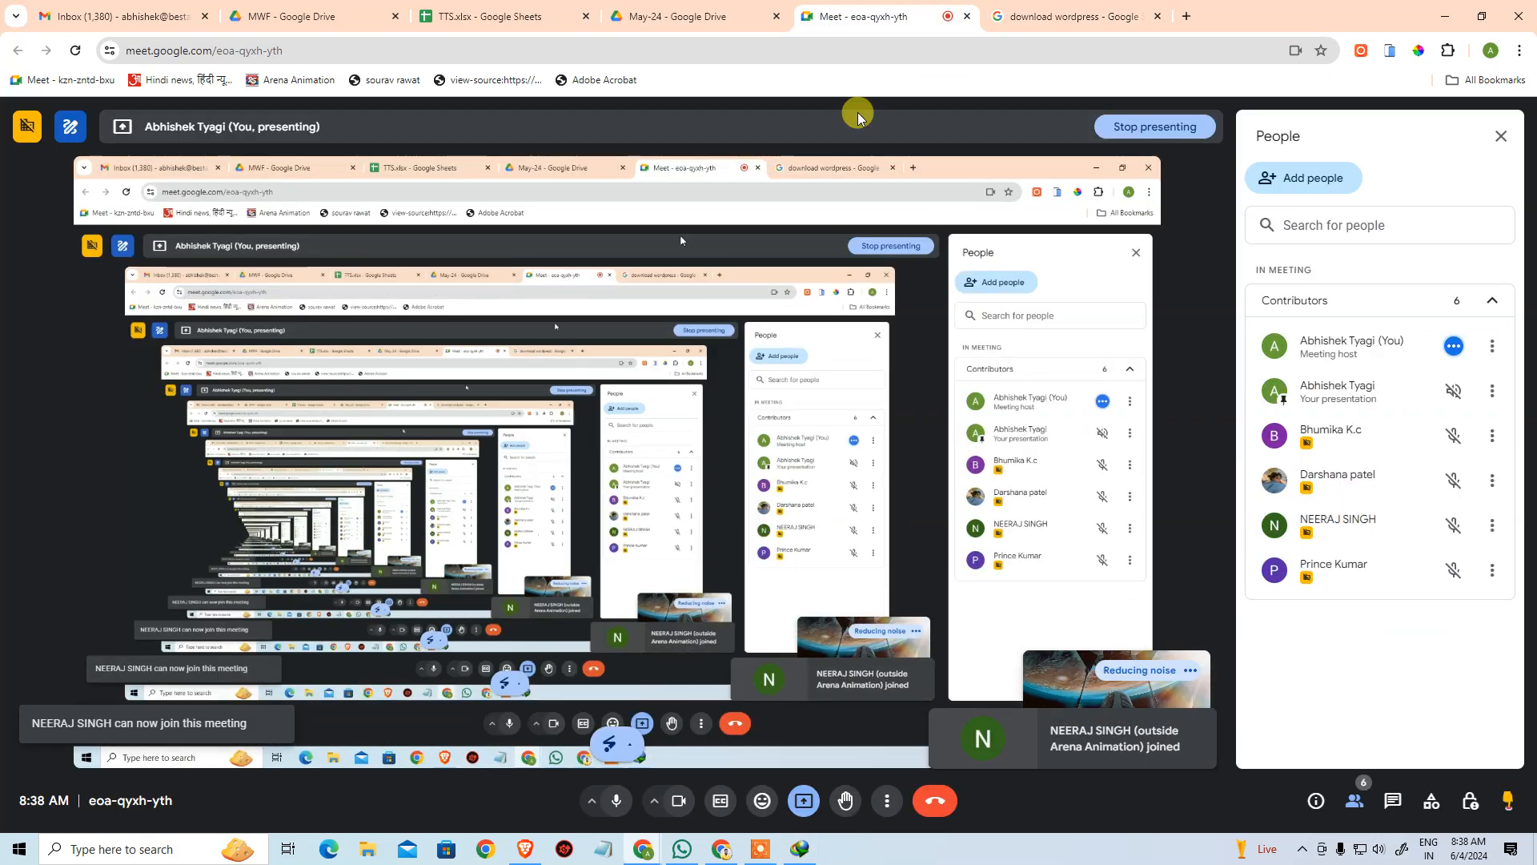
pyautogui.click(554, 16)
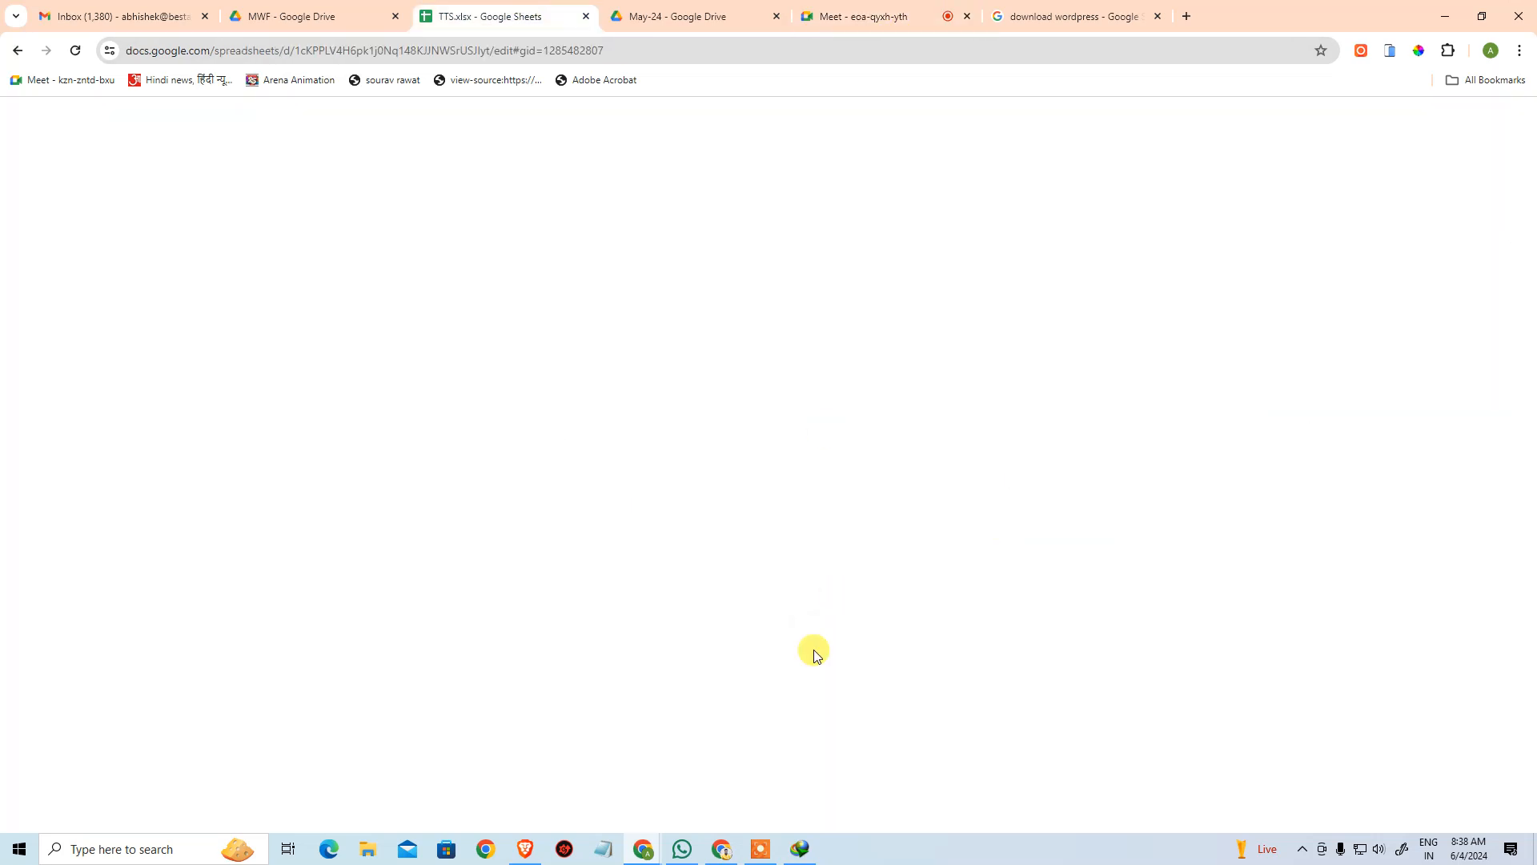
pyautogui.click(1089, 11)
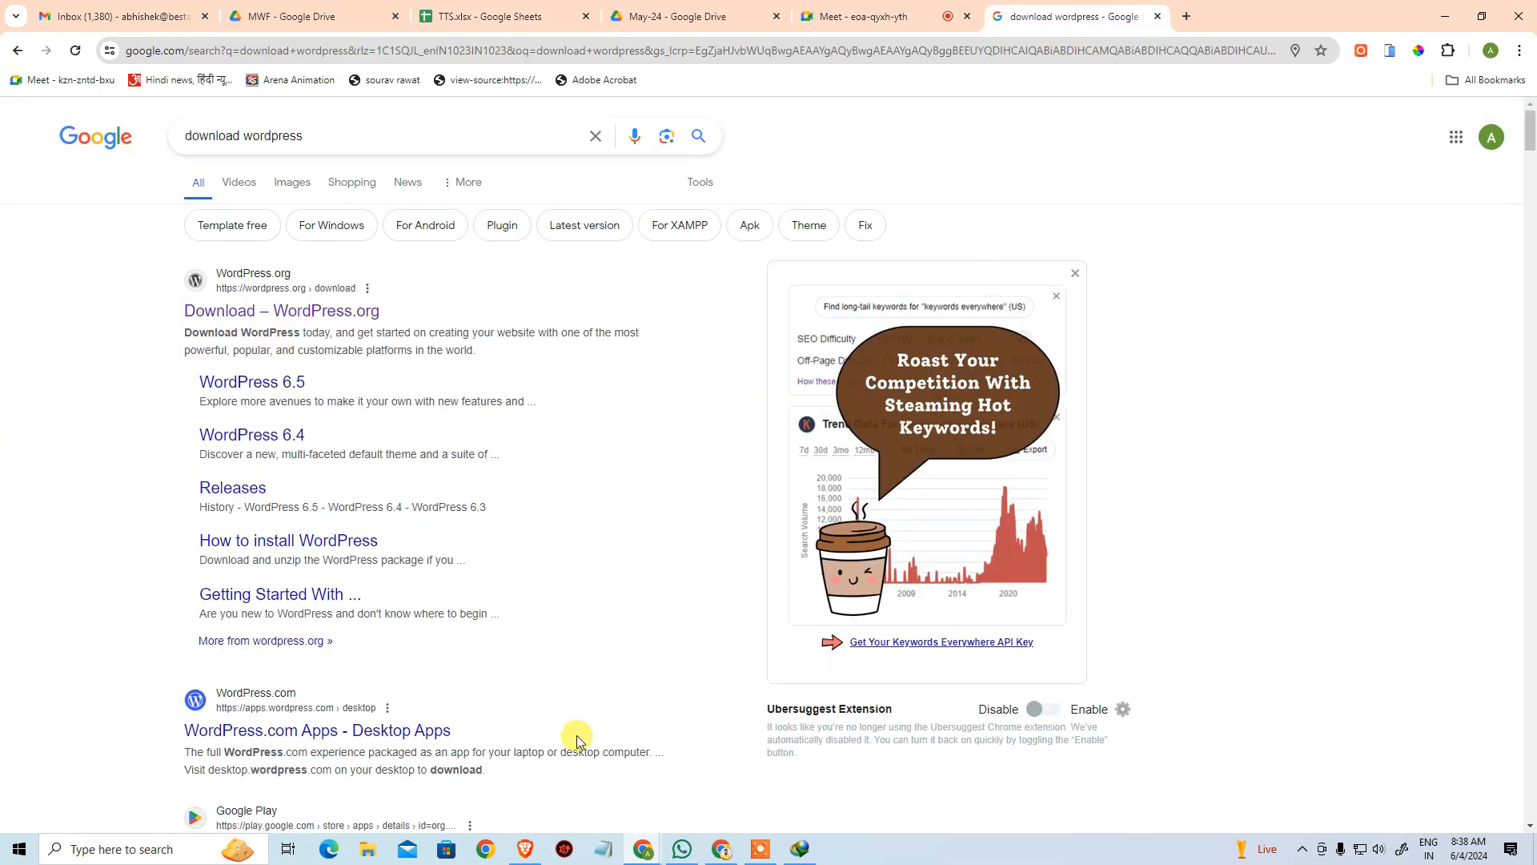
# - Switch to File Explorer, maximize its window and open the xampp folder on Local Disk (C:)
pyautogui.click(376, 853)
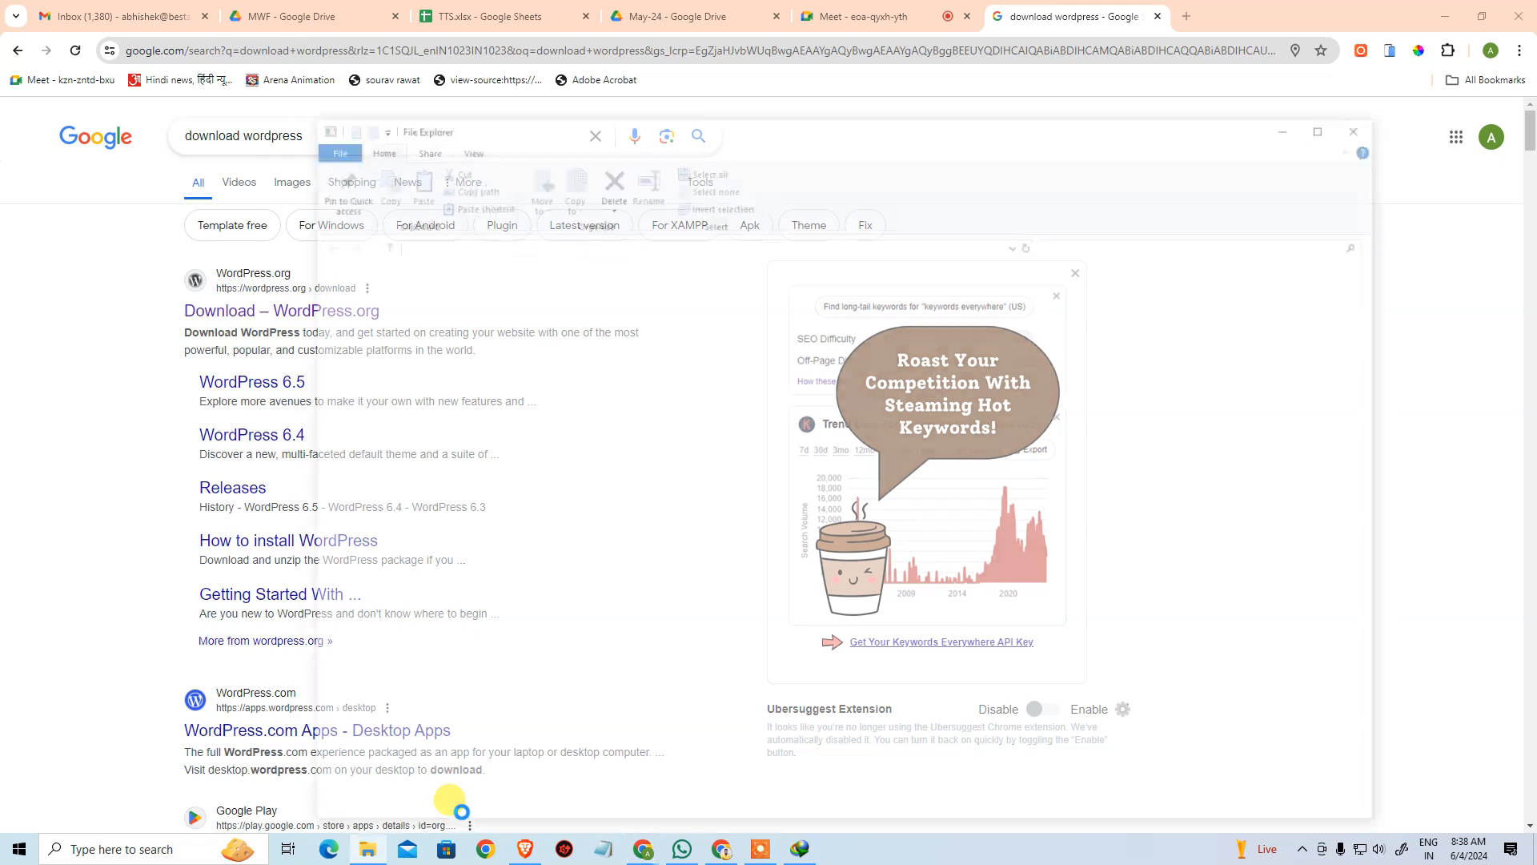
pyautogui.doubleClick(773, 142)
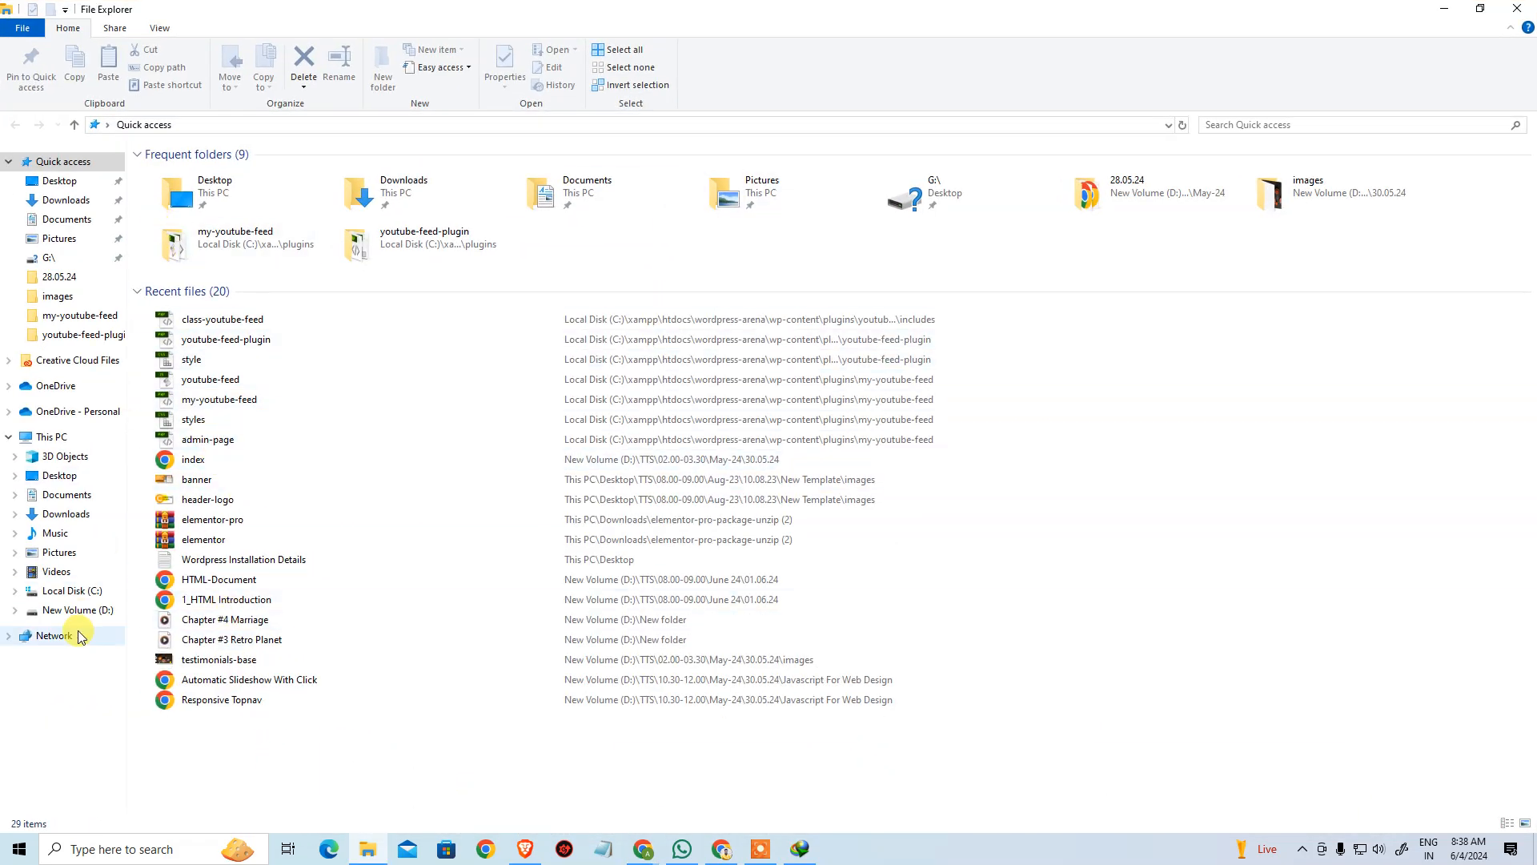
pyautogui.click(88, 593)
pyautogui.click(266, 517)
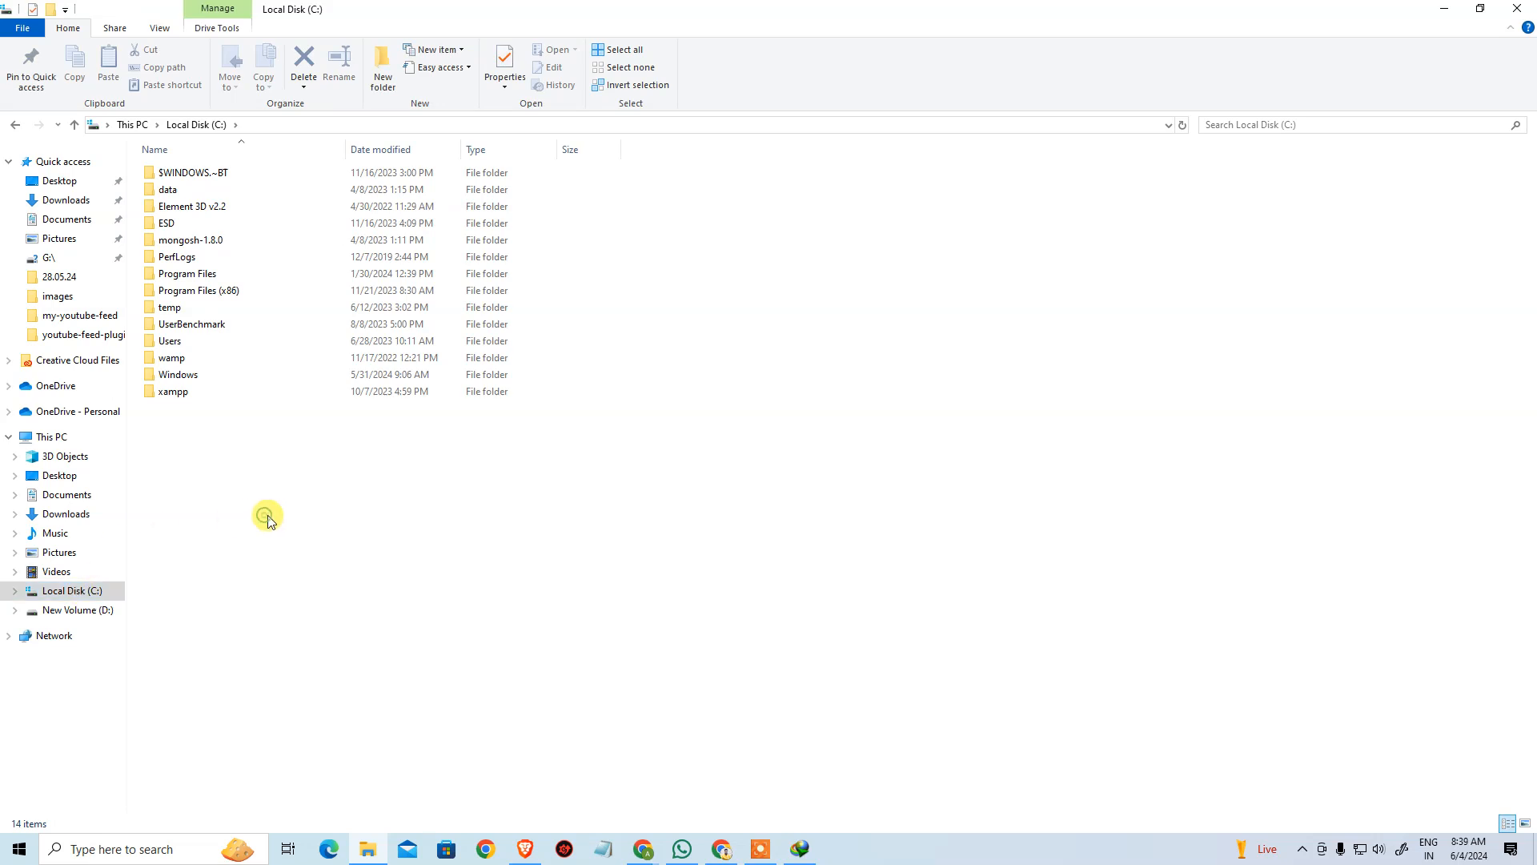
pyautogui.press('Down')
pyautogui.press('Down')
pyautogui.press('End')
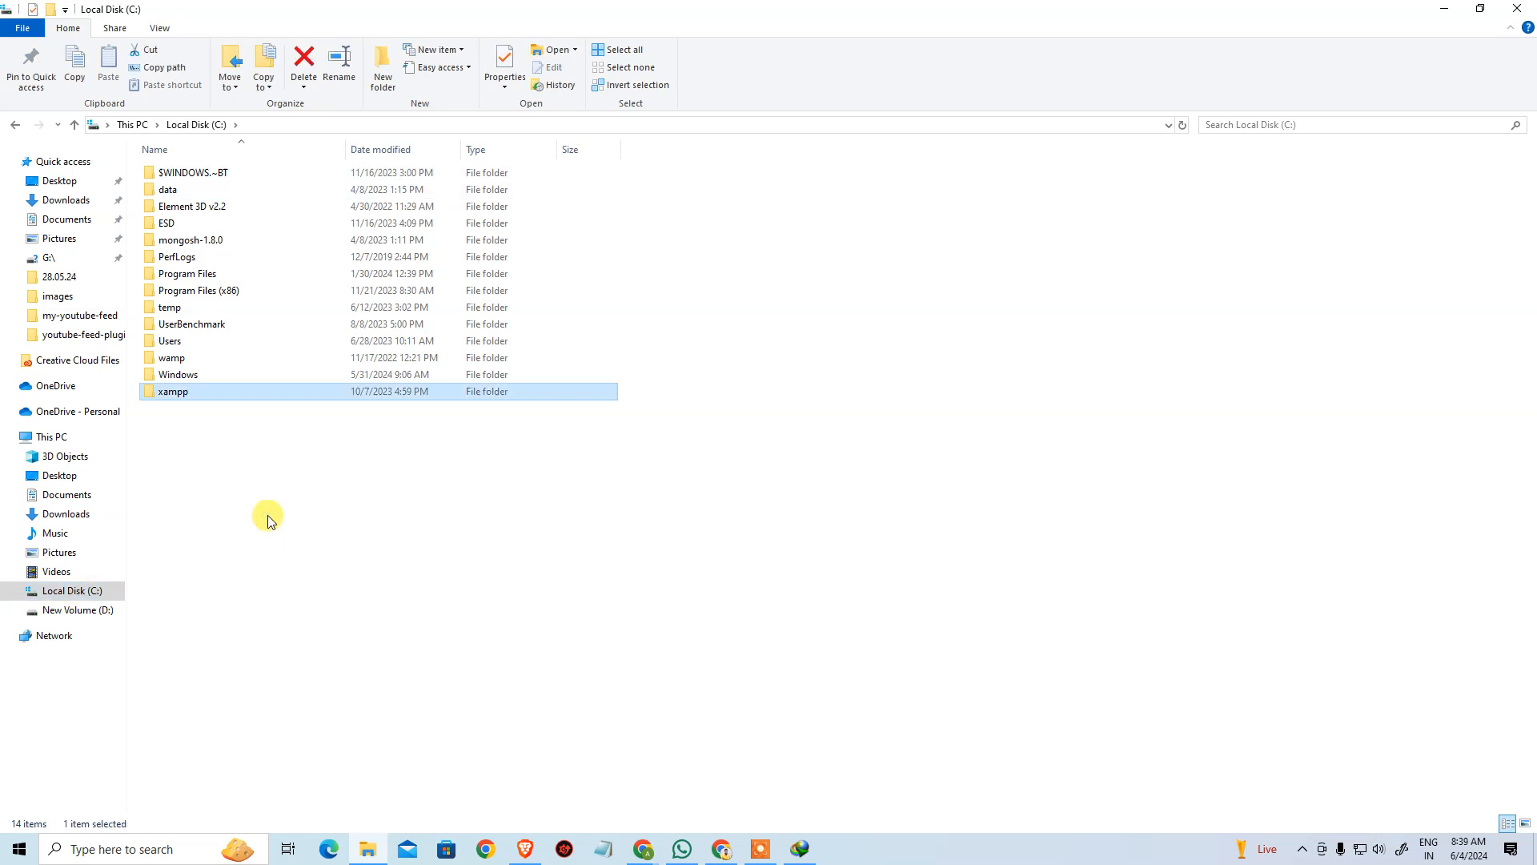
pyautogui.press('Return')
# - Launch the xampp-control application from the xampp folder
pyautogui.press('Down')
pyautogui.press('Down')
pyautogui.press('End')
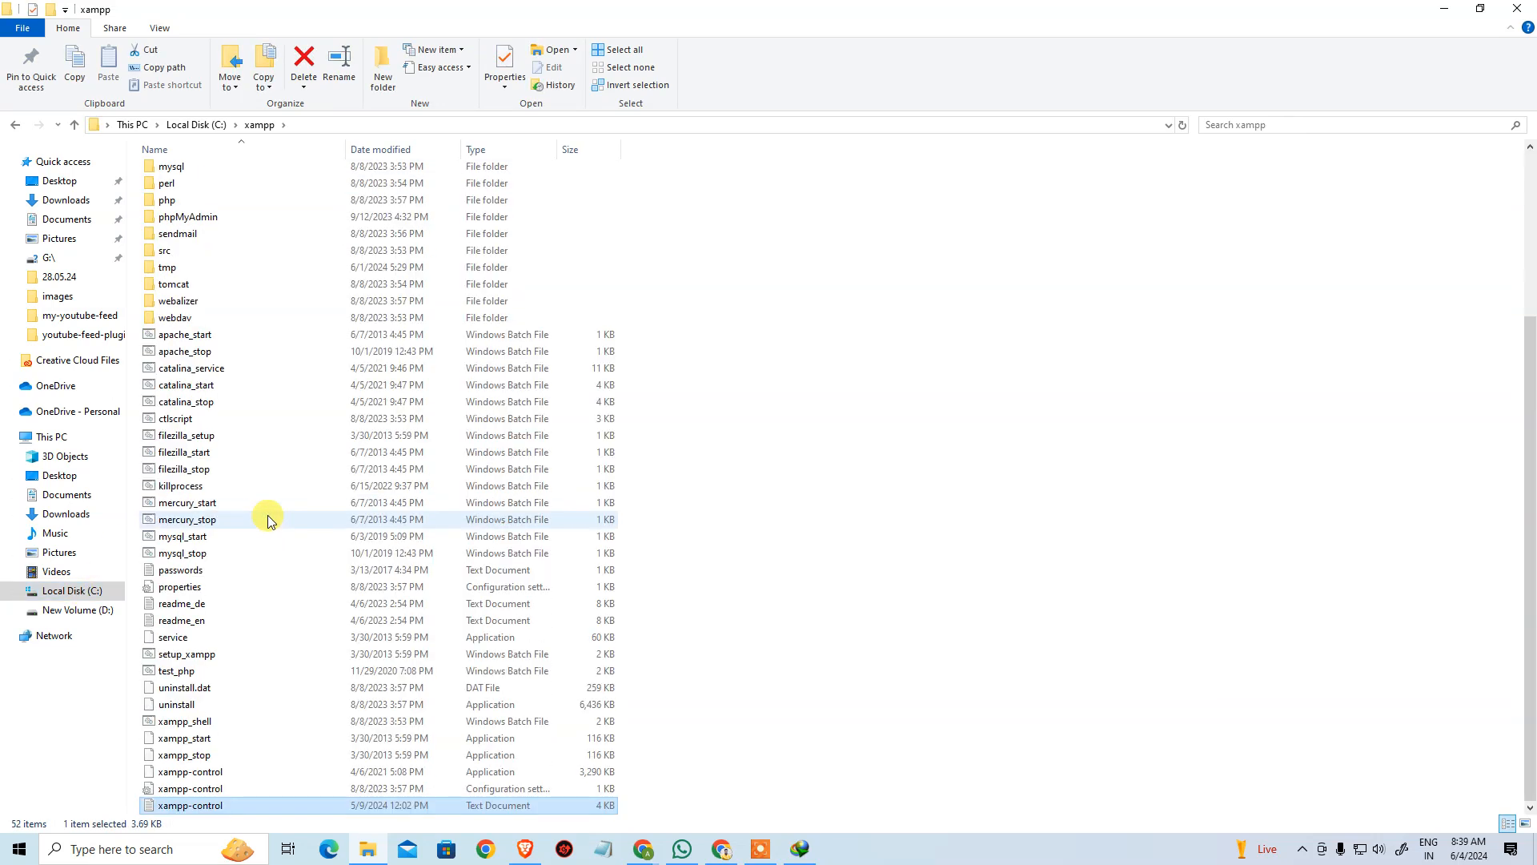
pyautogui.press('Up')
pyautogui.press('Up')
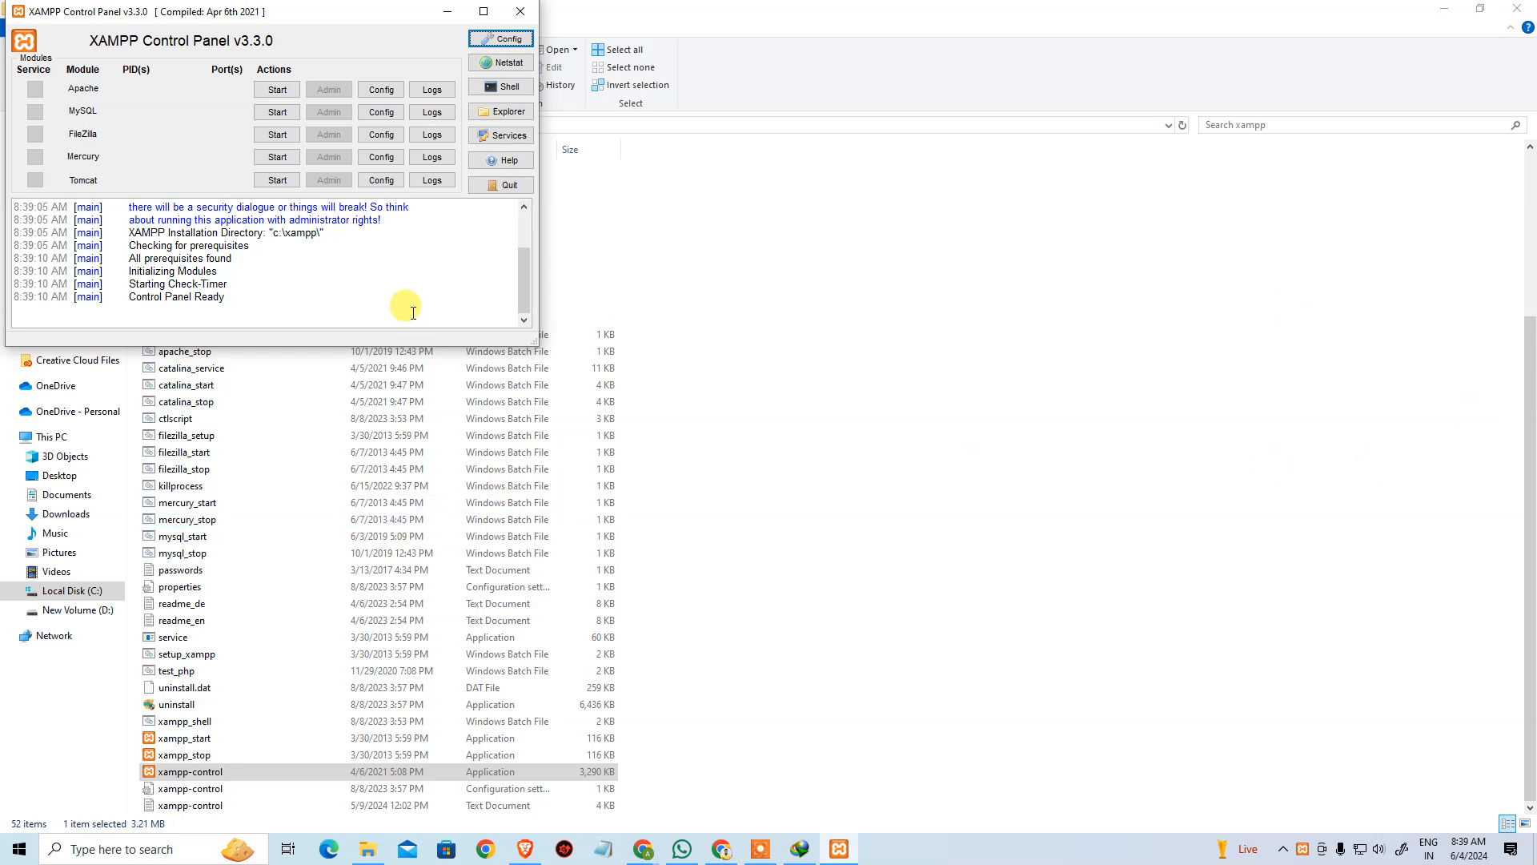
# - Start the Apache and MySQL modules in the XAMPP Control Panel and go back to the xampp folder window
pyautogui.click(275, 90)
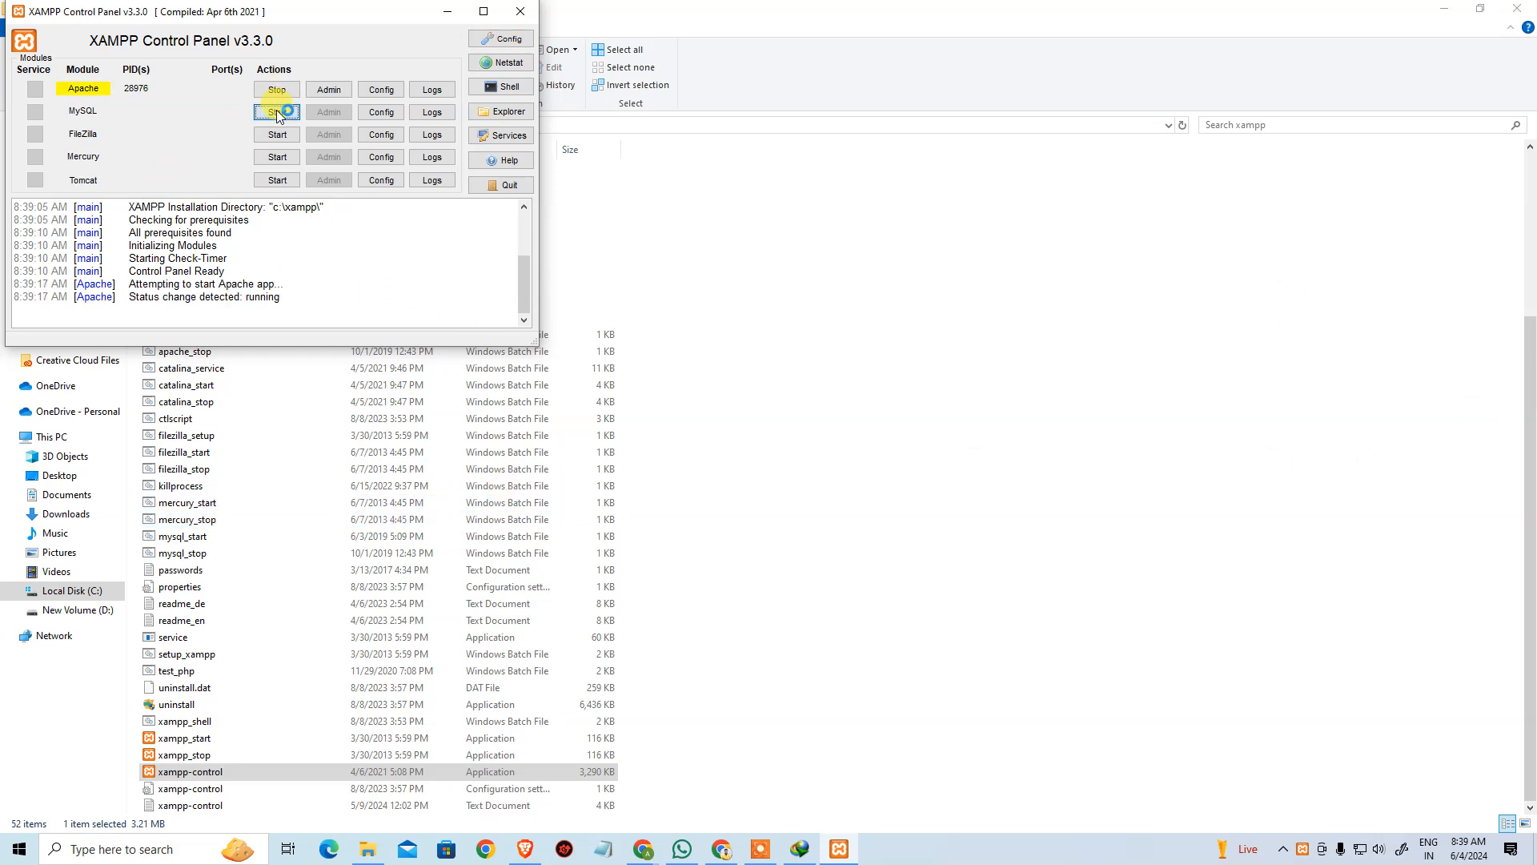
pyautogui.click(278, 112)
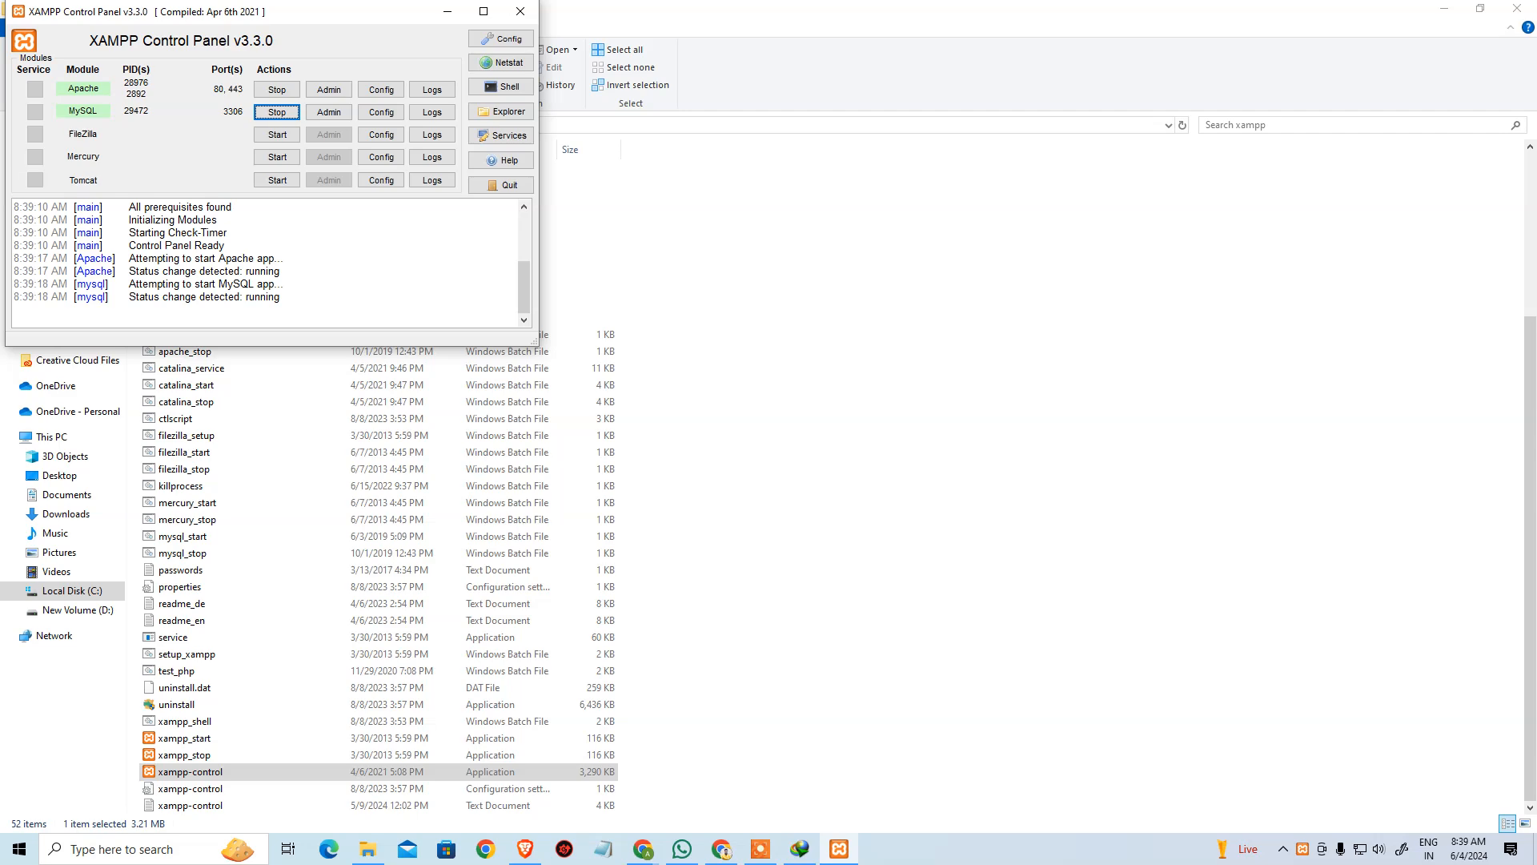
pyautogui.click(682, 849)
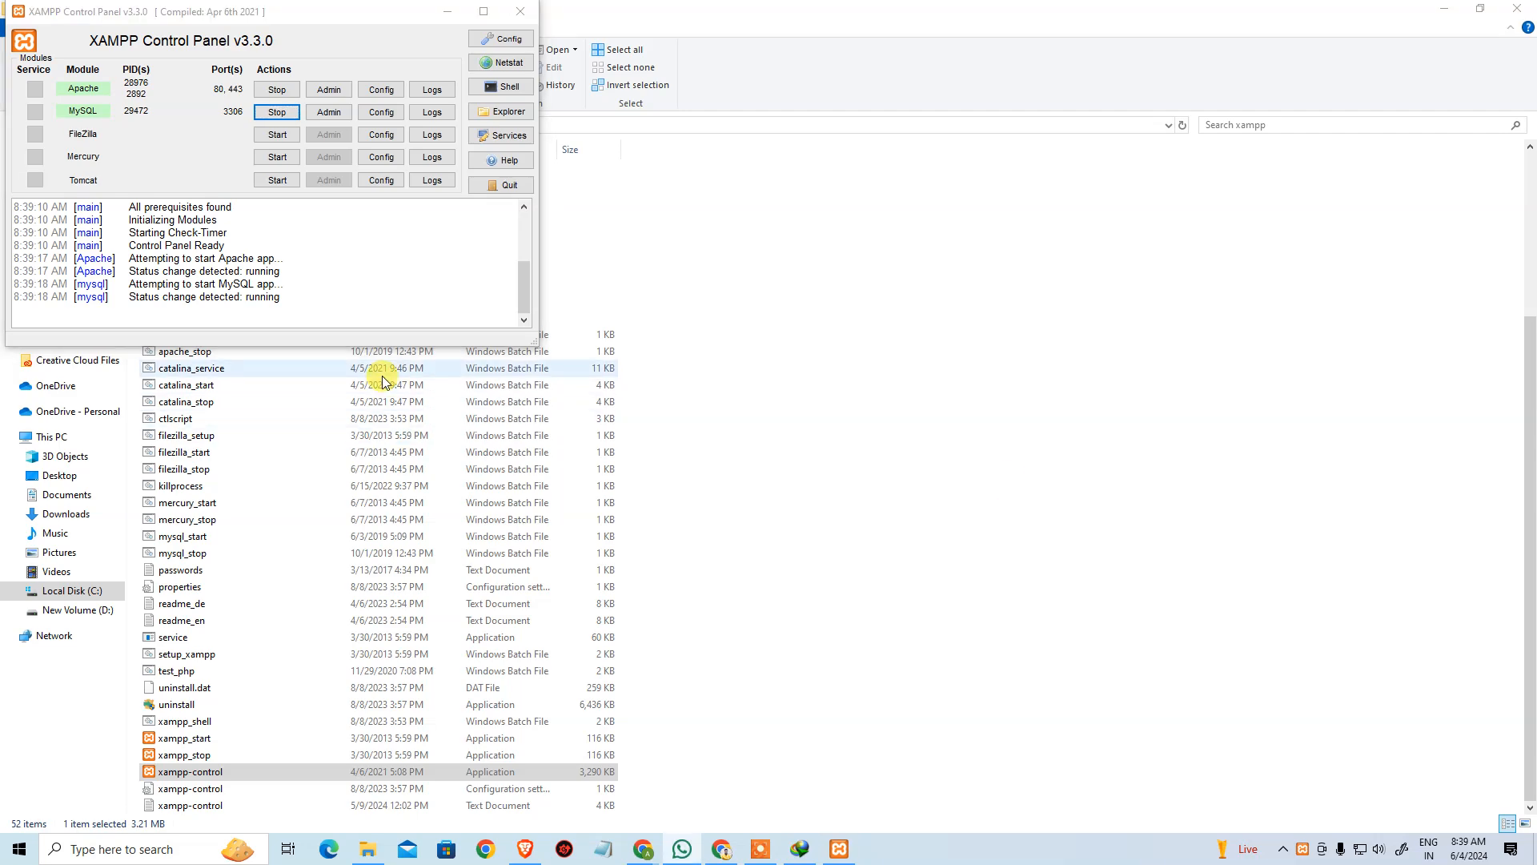
pyautogui.moveTo(316, 16); pyautogui.dragTo(977, 332)
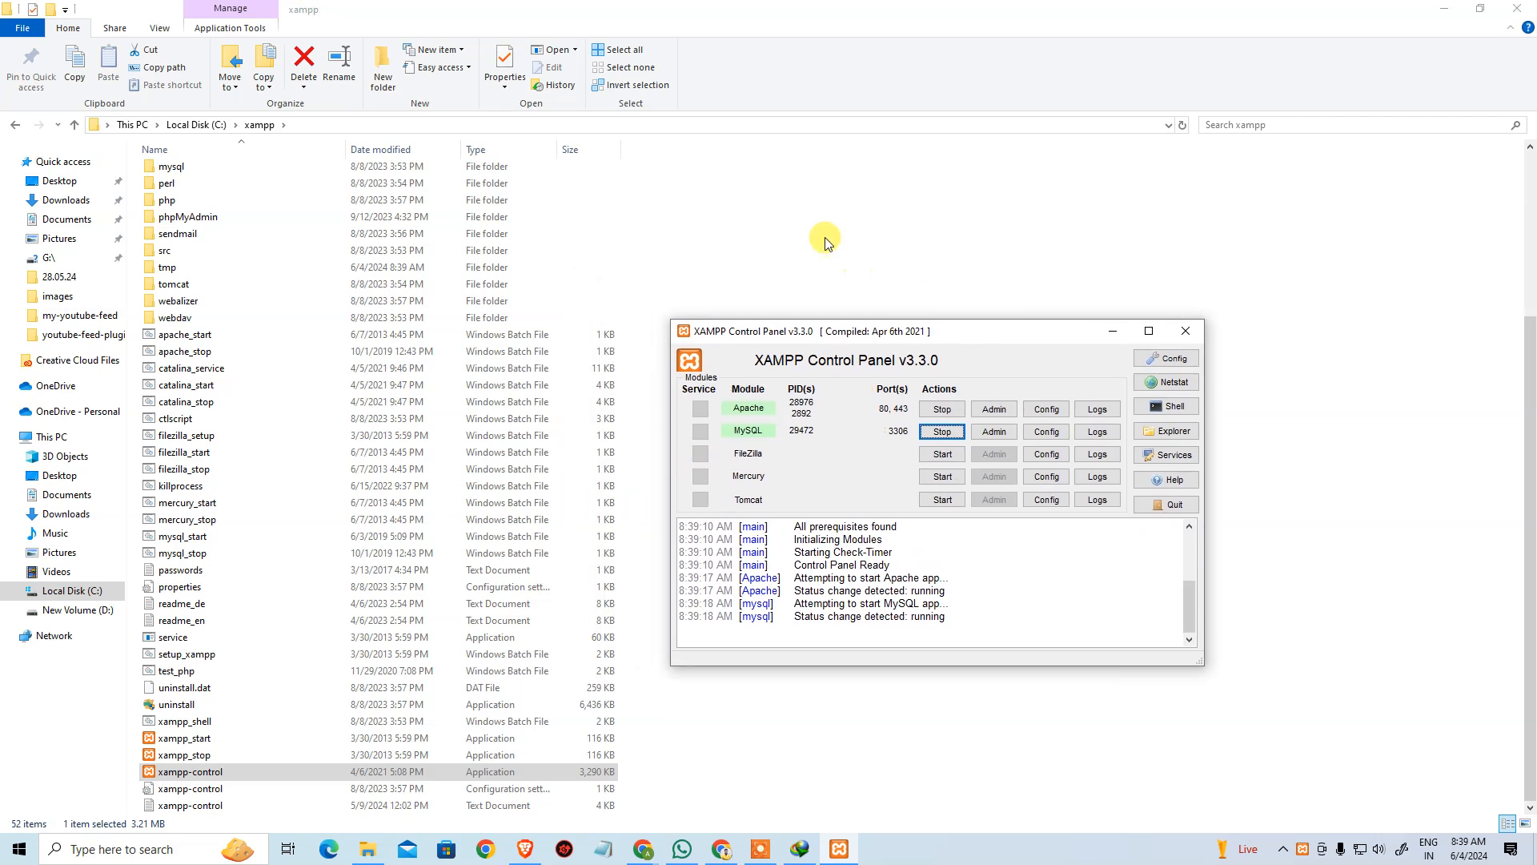
pyautogui.click(828, 244)
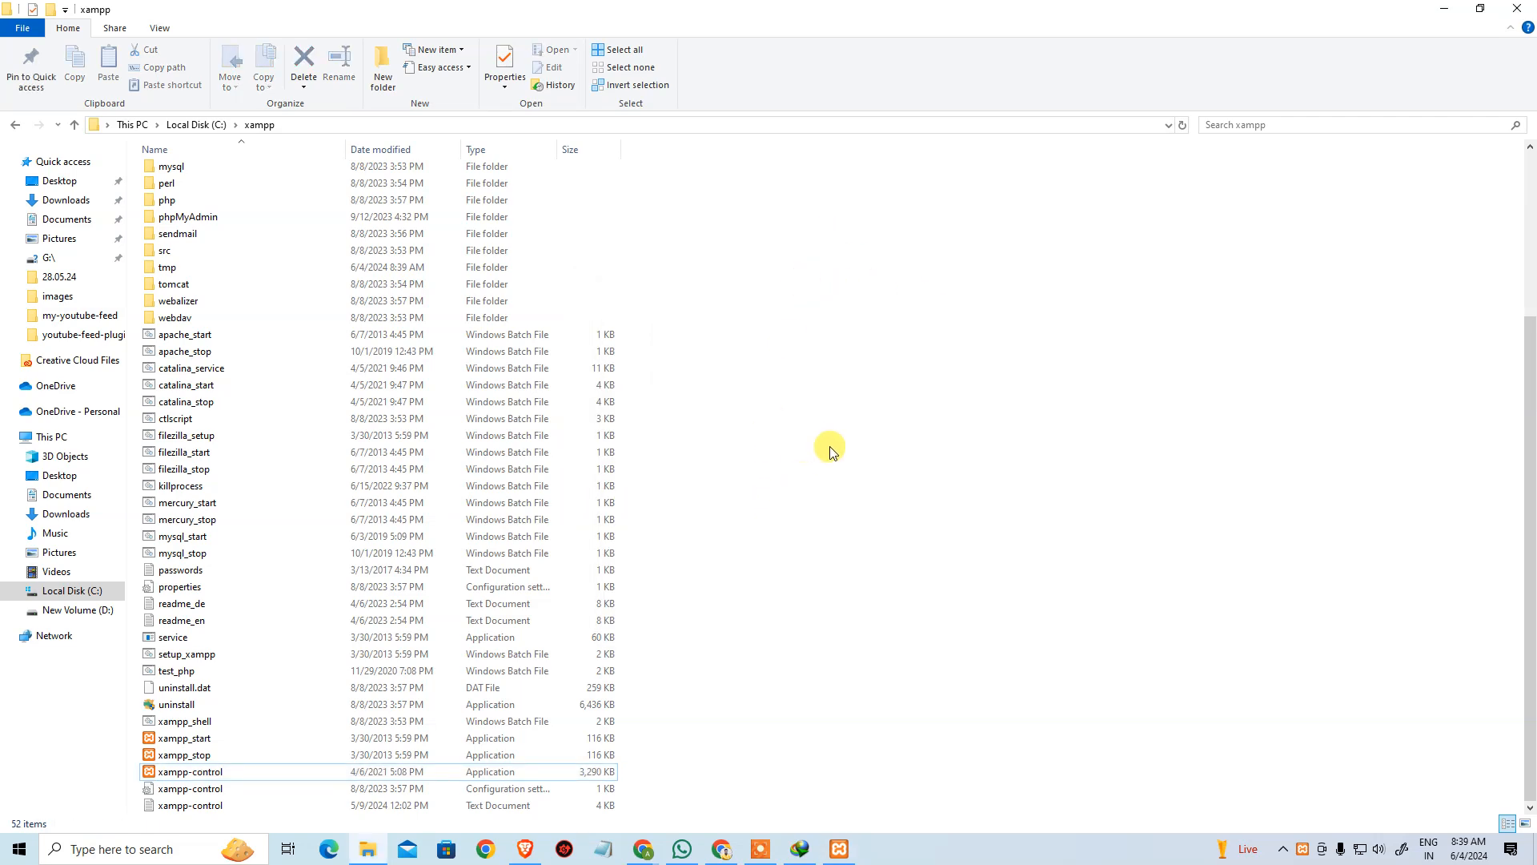
# - Open the htdocs folder inside the xampp folder on Local Disk (C:)
pyautogui.click(362, 436)
pyautogui.press('Home')
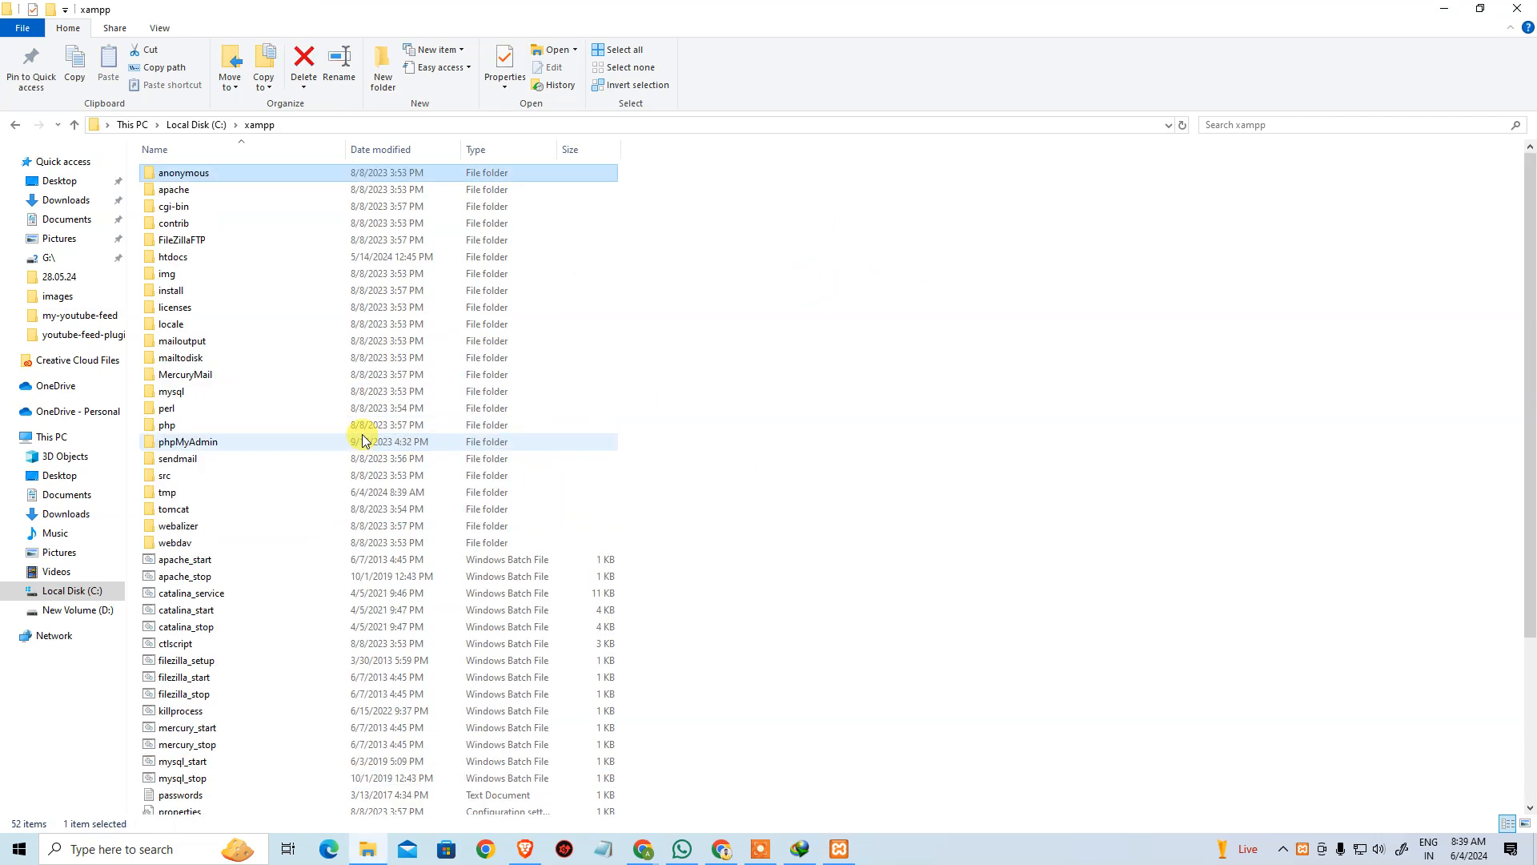
pyautogui.press('Down')
pyautogui.press('Down')
pyautogui.press('Down')
pyautogui.press('Down')
pyautogui.press('Down')
pyautogui.press('Return')
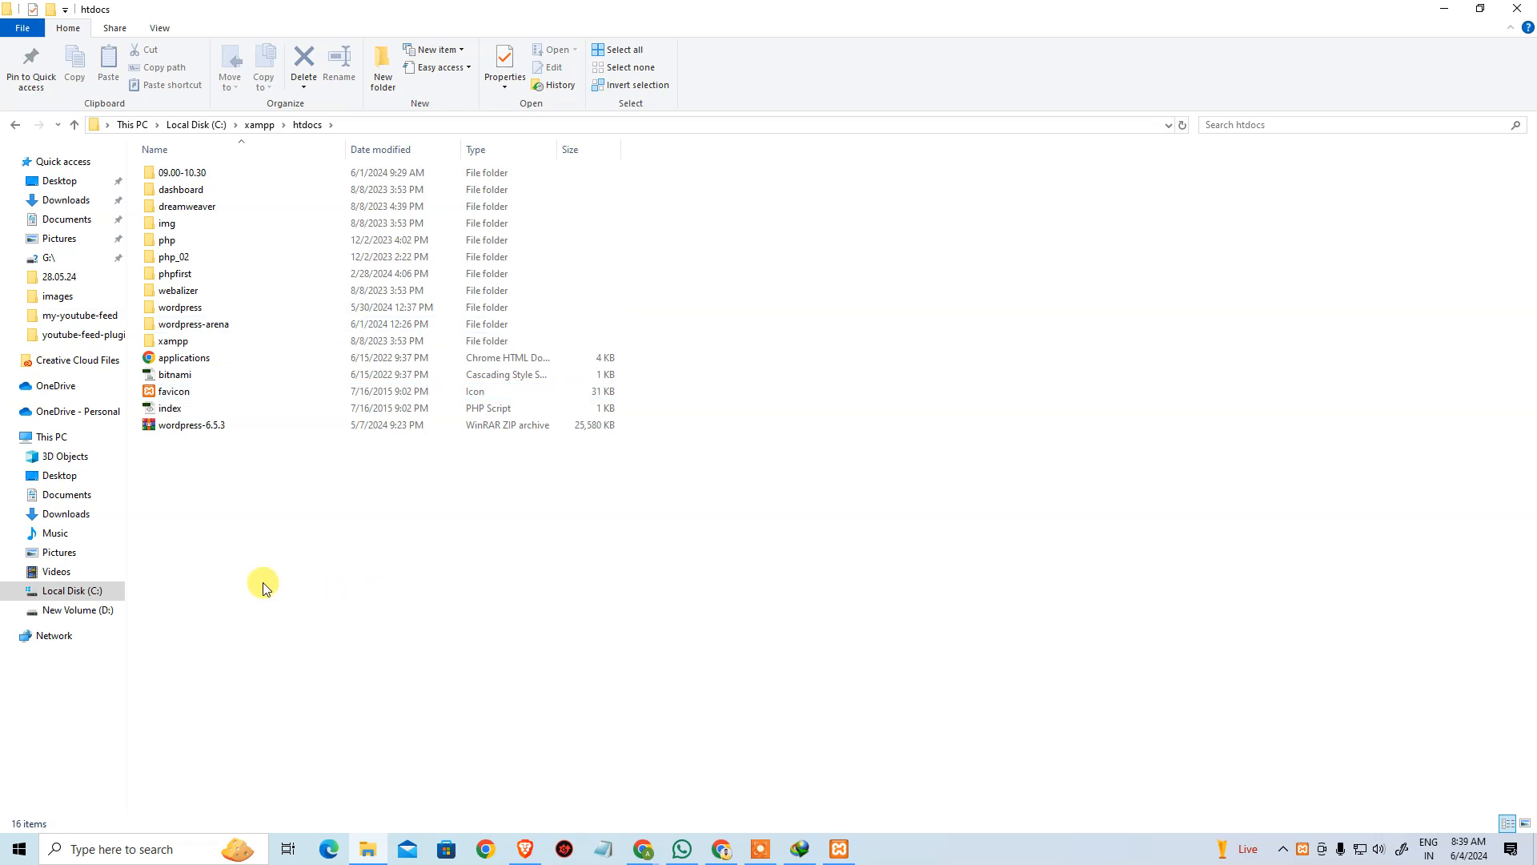
pyautogui.moveTo(211, 603); pyautogui.dragTo(267, 580)
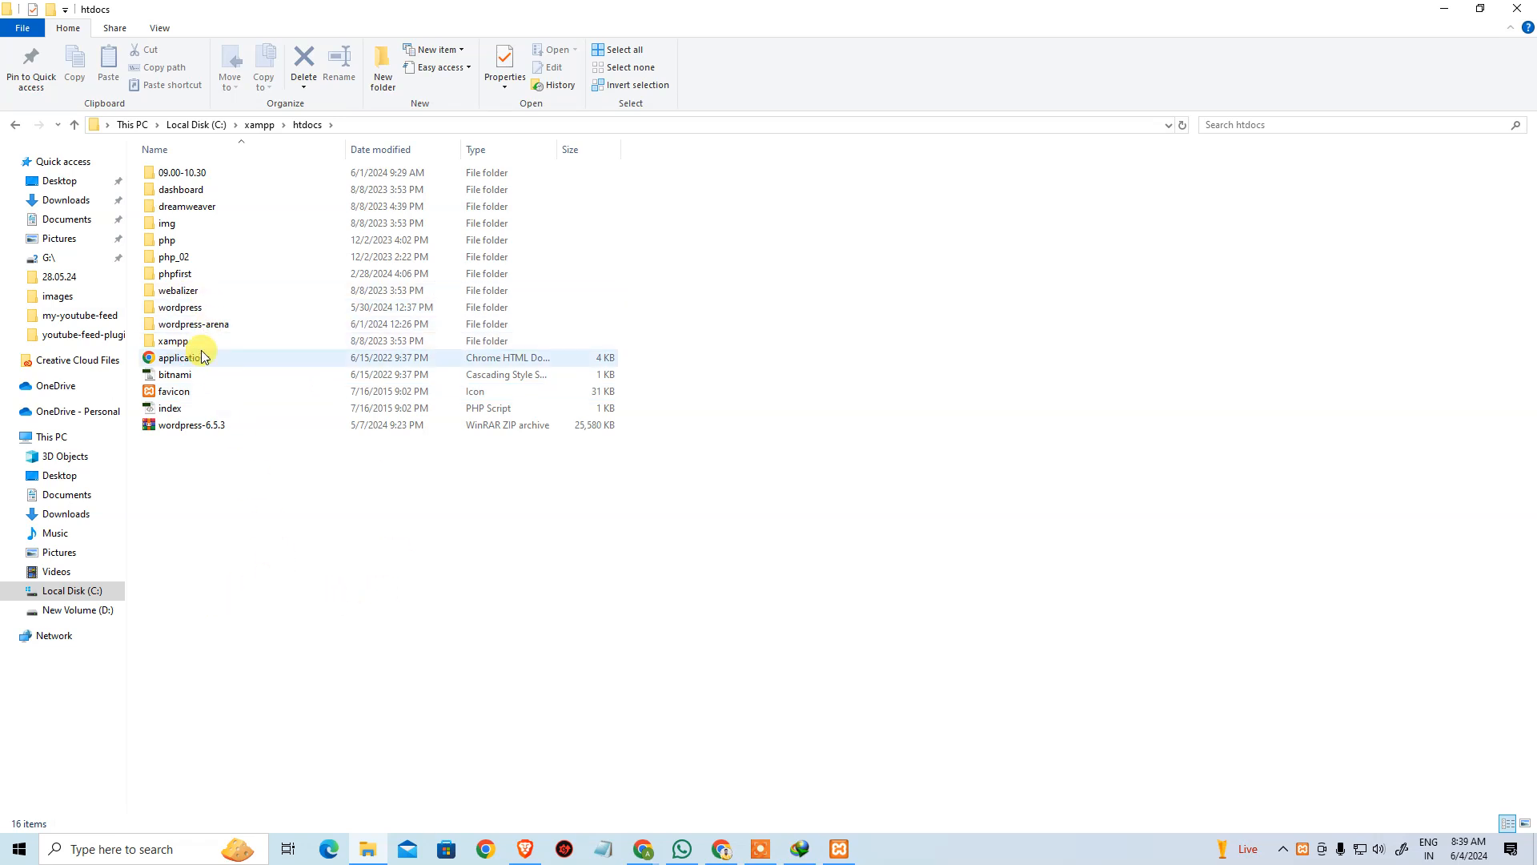
# - Browse to the htdocs folder inside xampp on New Volume (D:), retracing the path once from the drive root
pyautogui.click(213, 125)
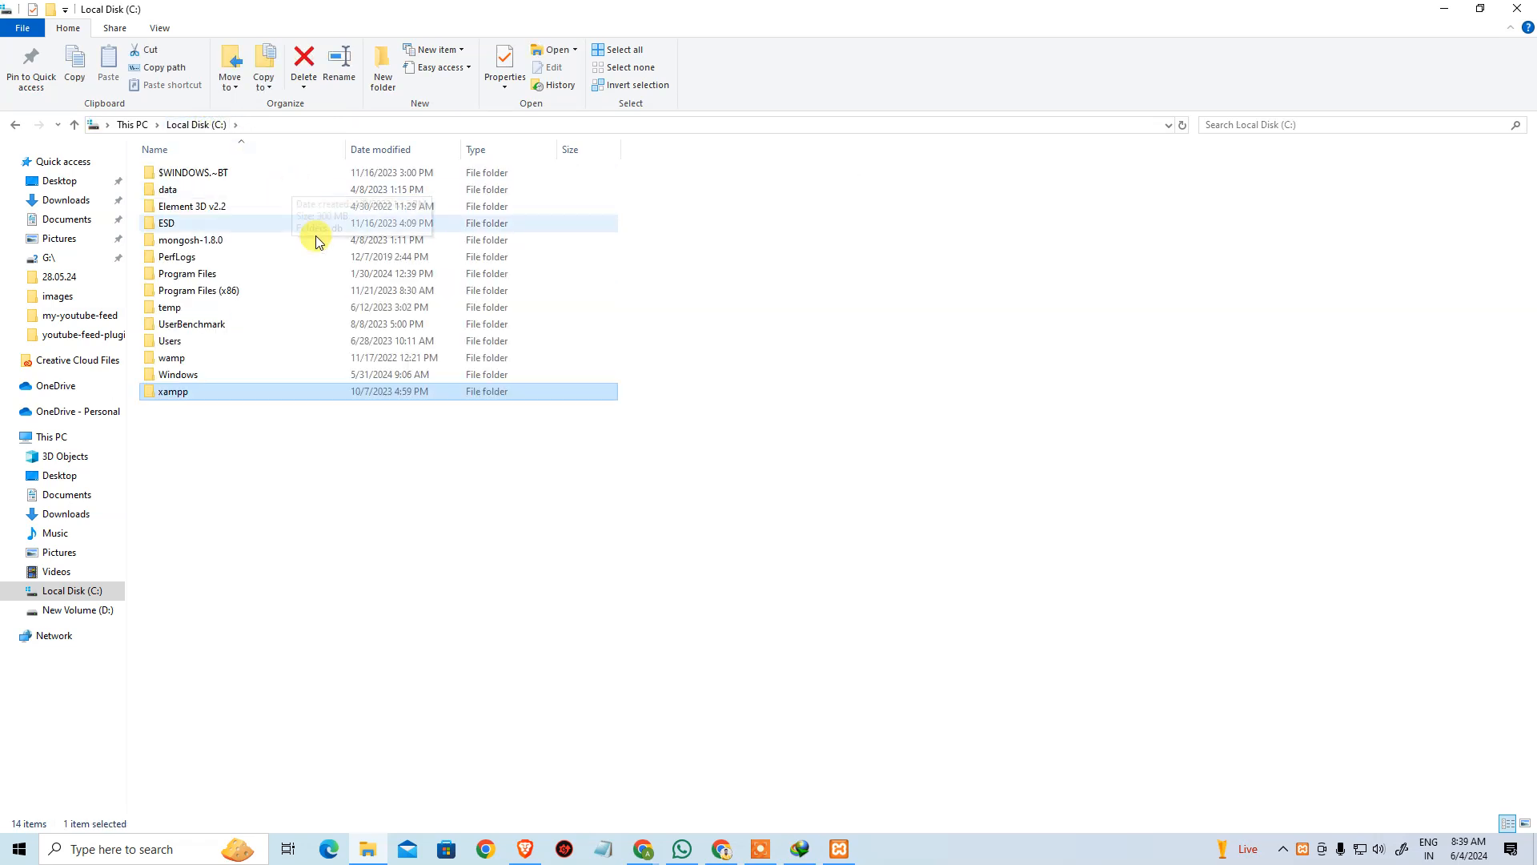
pyautogui.click(122, 127)
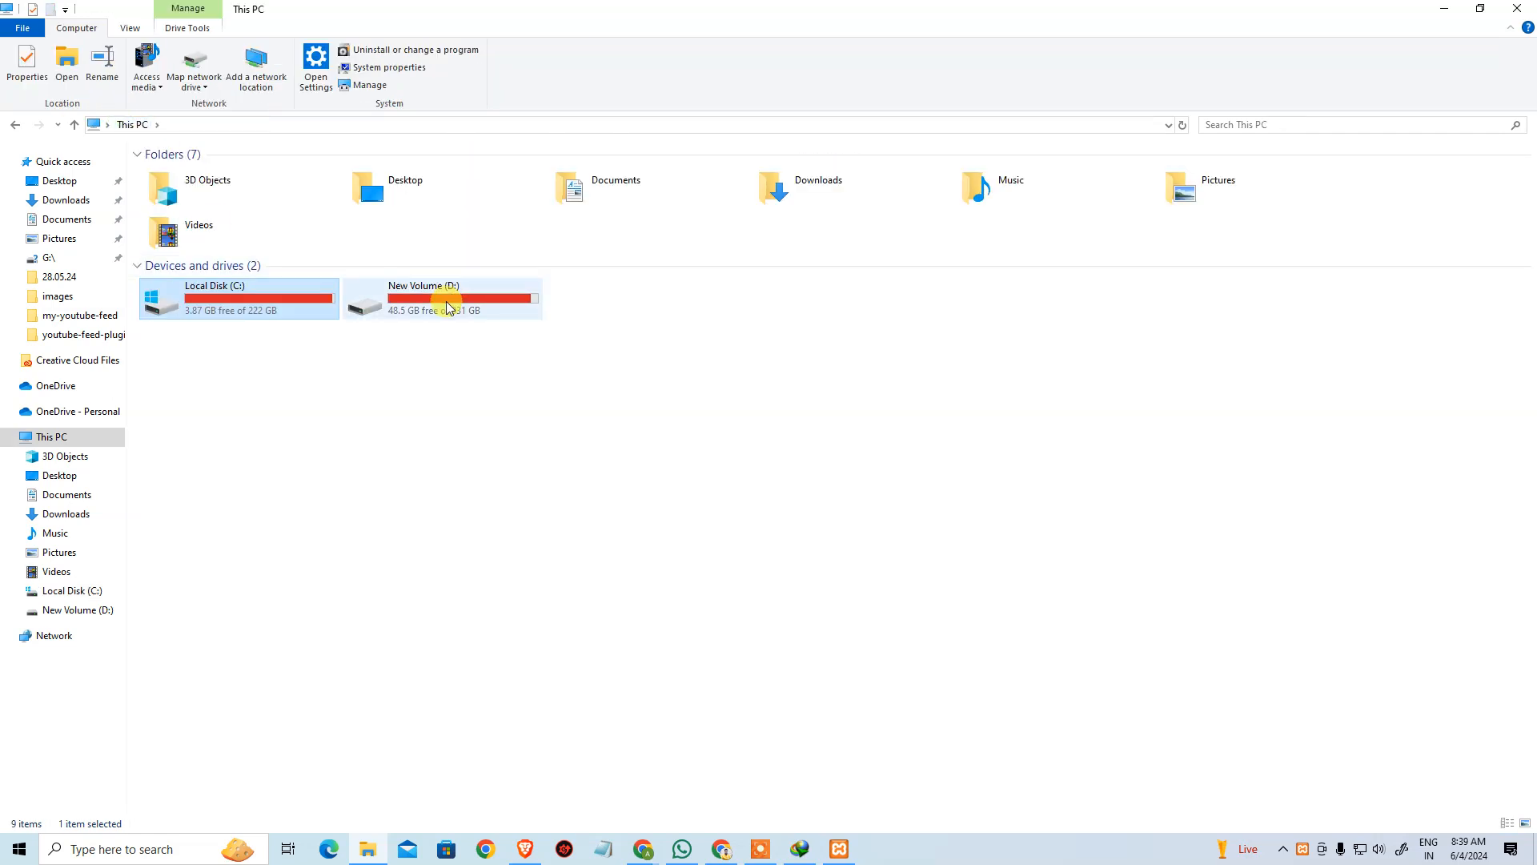
pyautogui.doubleClick(429, 403)
pyautogui.doubleClick(172, 258)
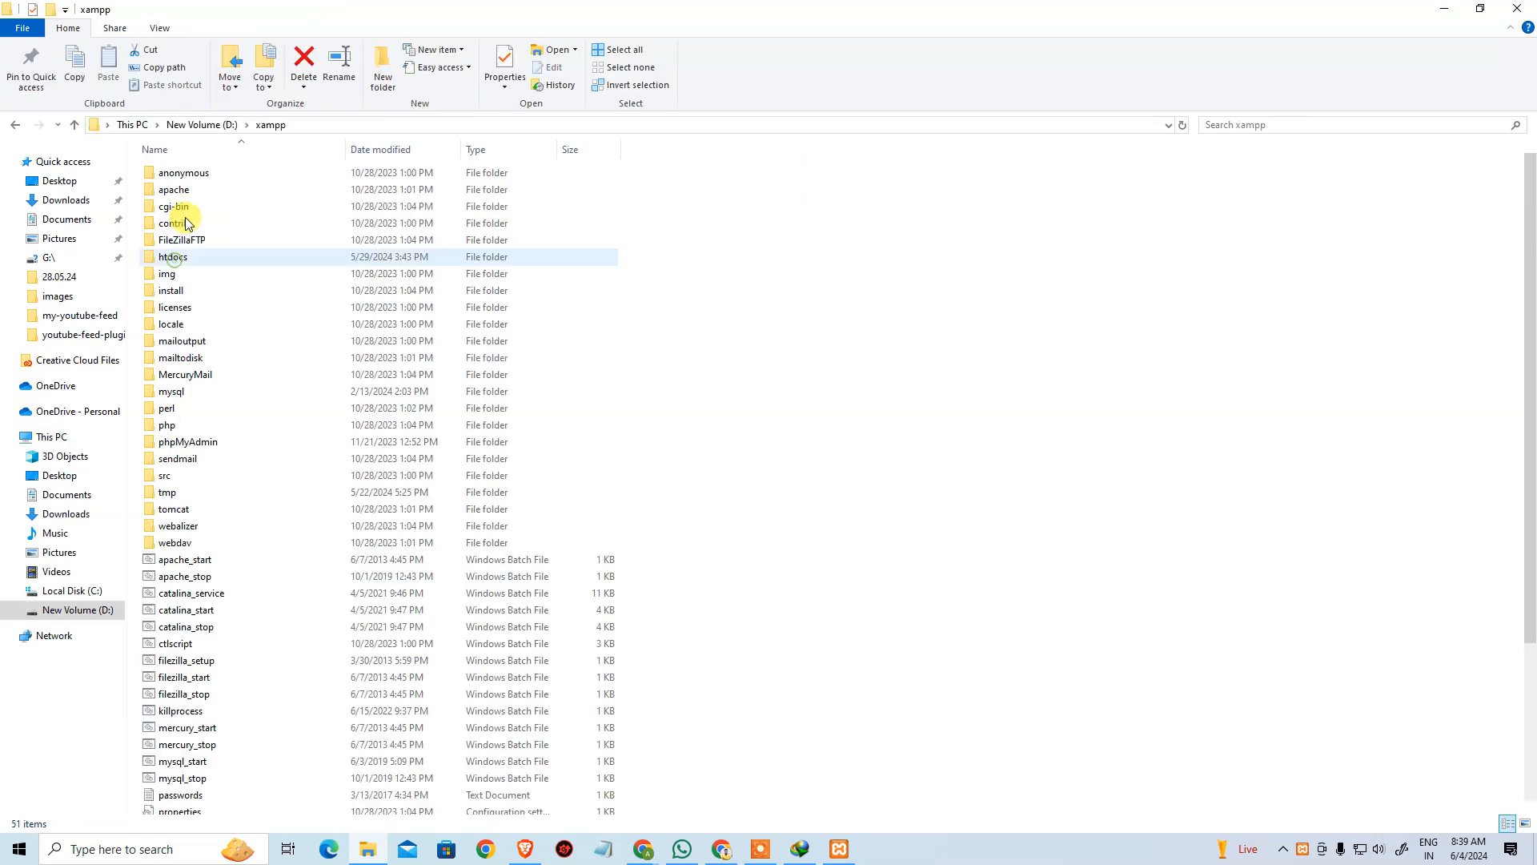
pyautogui.doubleClick(196, 258)
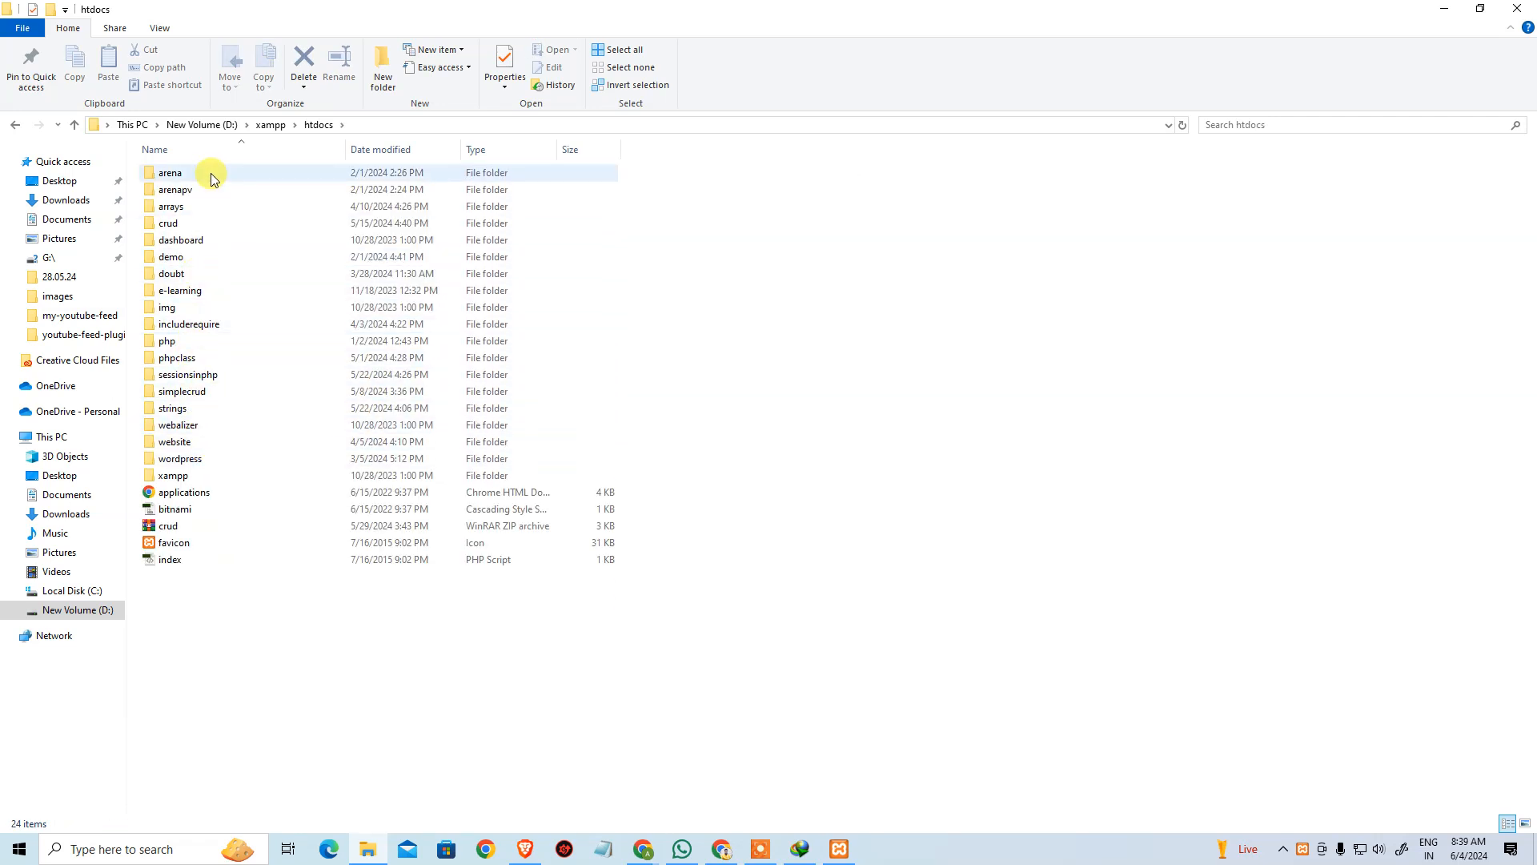
pyautogui.click(227, 125)
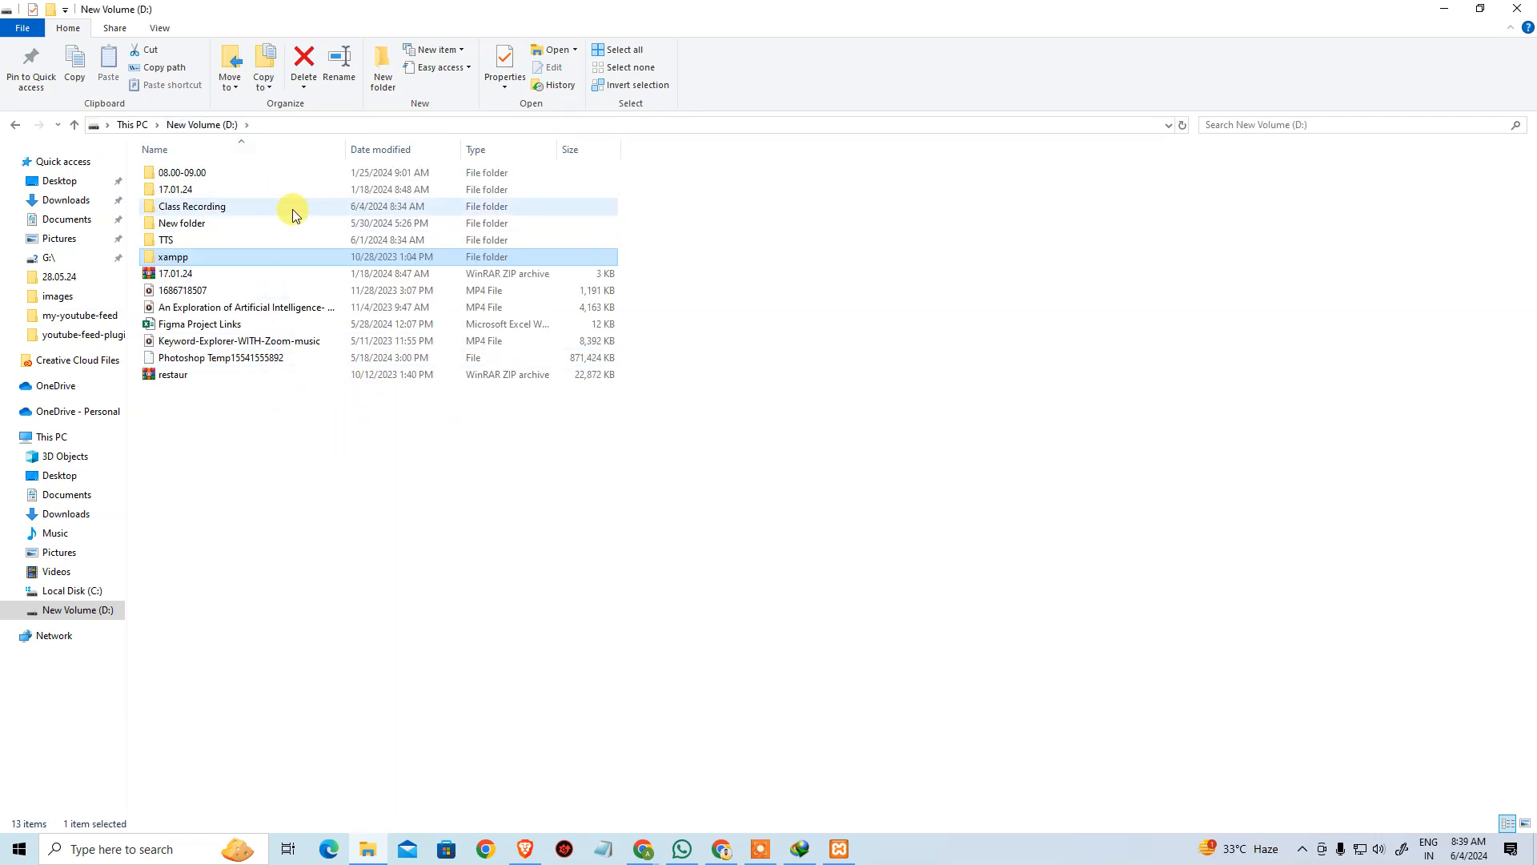
pyautogui.doubleClick(230, 257)
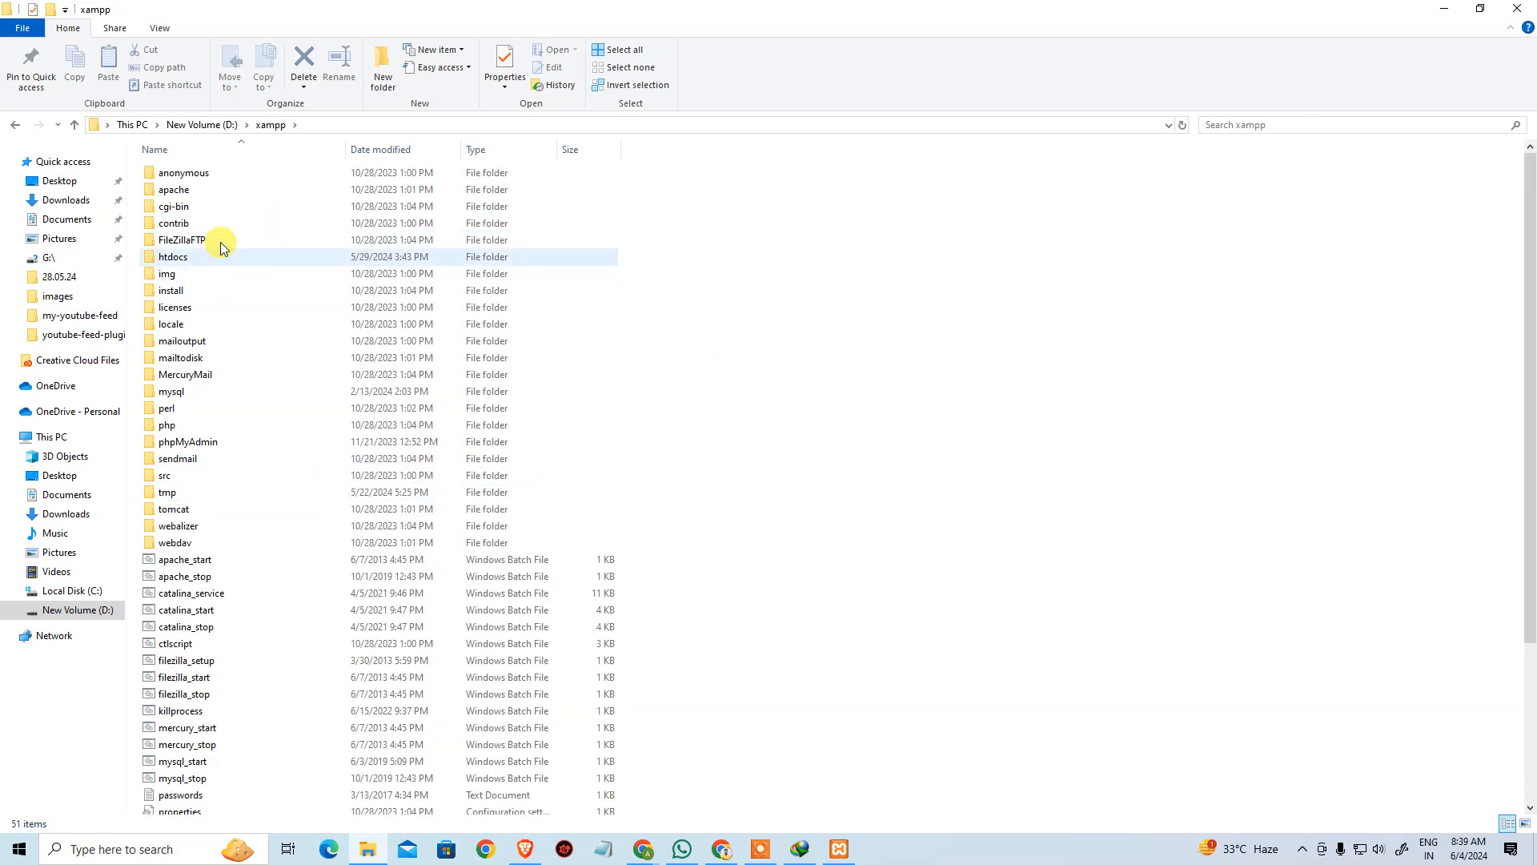
pyautogui.doubleClick(230, 257)
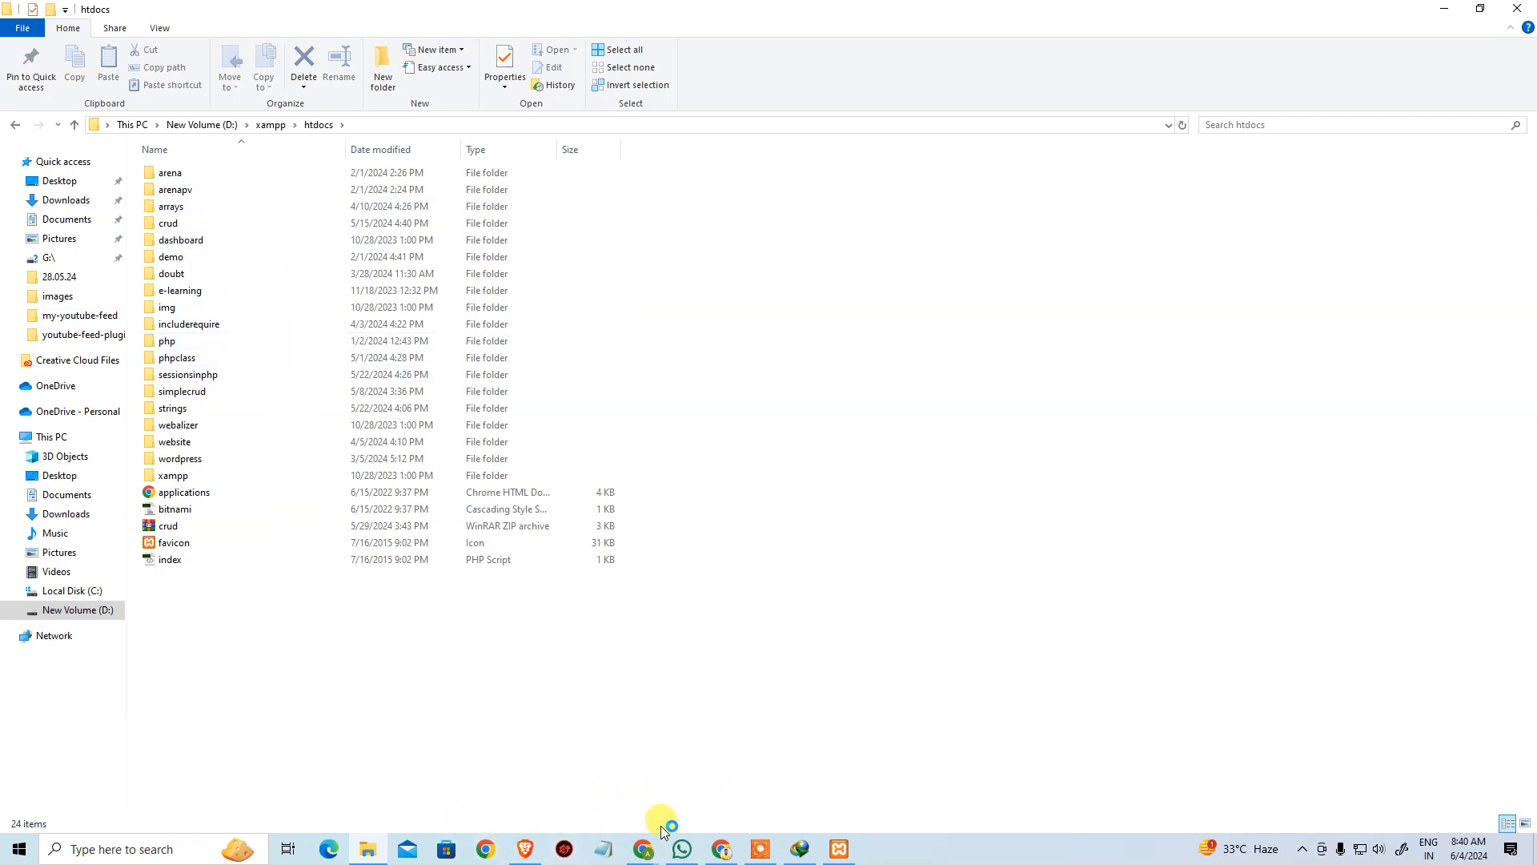
# - Switch to Chrome and open the WordPress.org download result in a new tab
pyautogui.moveTo(648, 845)
pyautogui.click(585, 753)
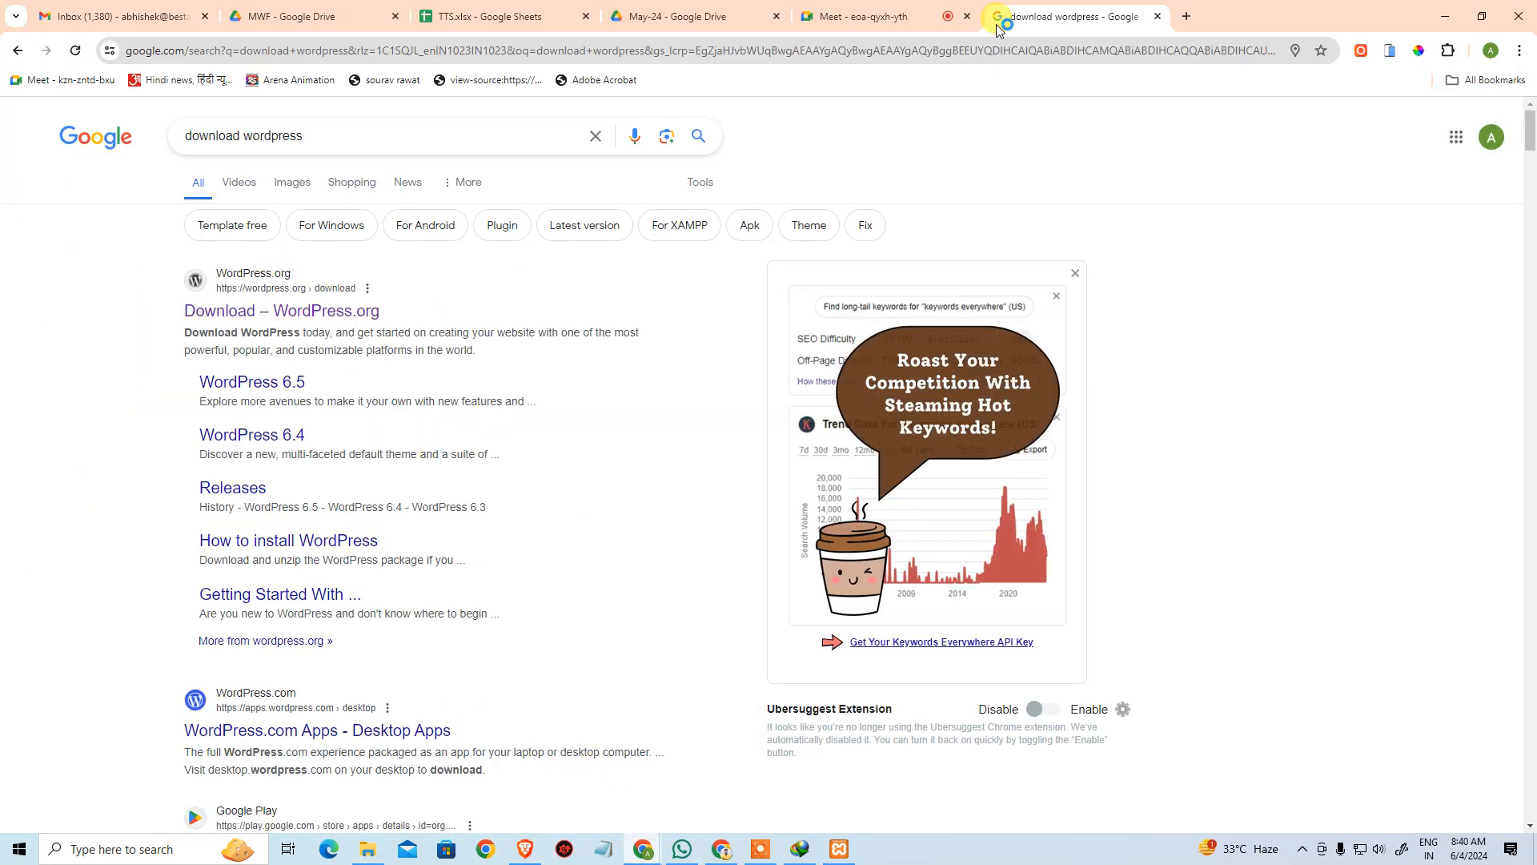
pyautogui.middleClick(314, 311)
pyautogui.click(1202, 17)
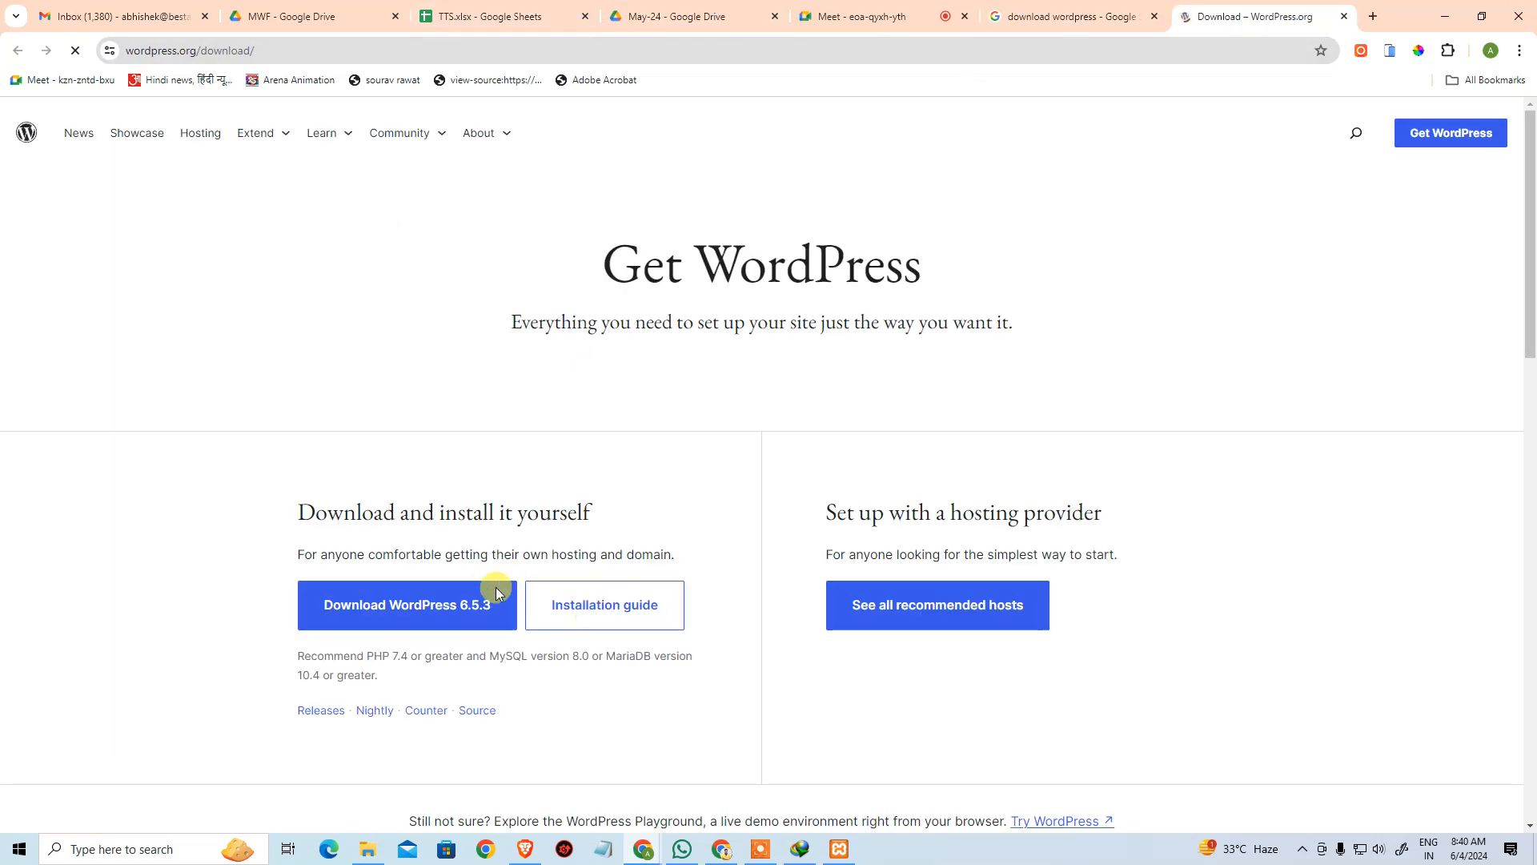
# - Switch to File Explorer and look through last week's ZIP archives in the Downloads folder
pyautogui.click(373, 852)
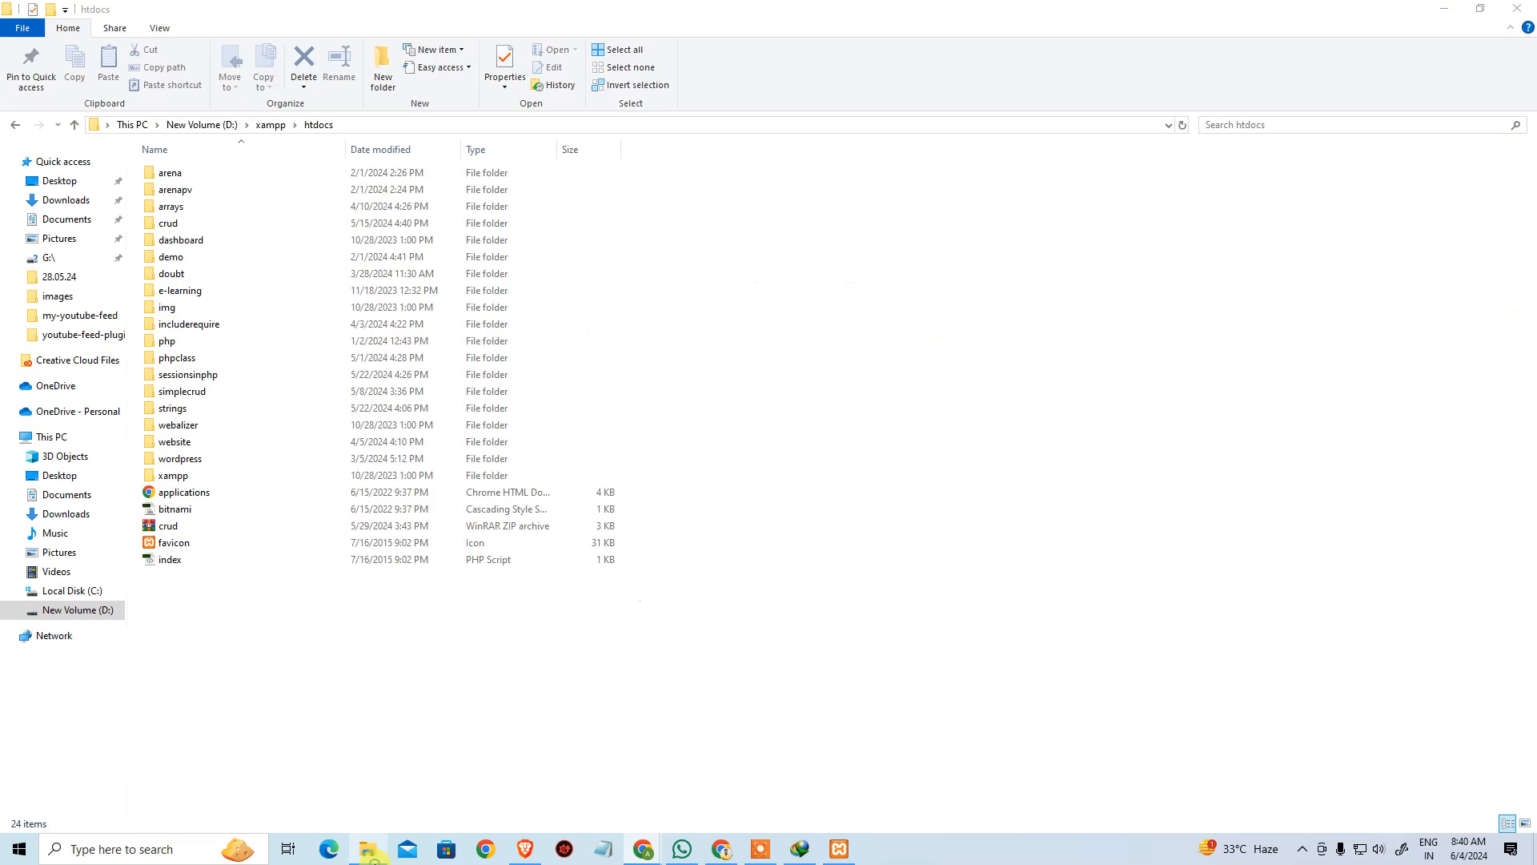
pyautogui.click(64, 200)
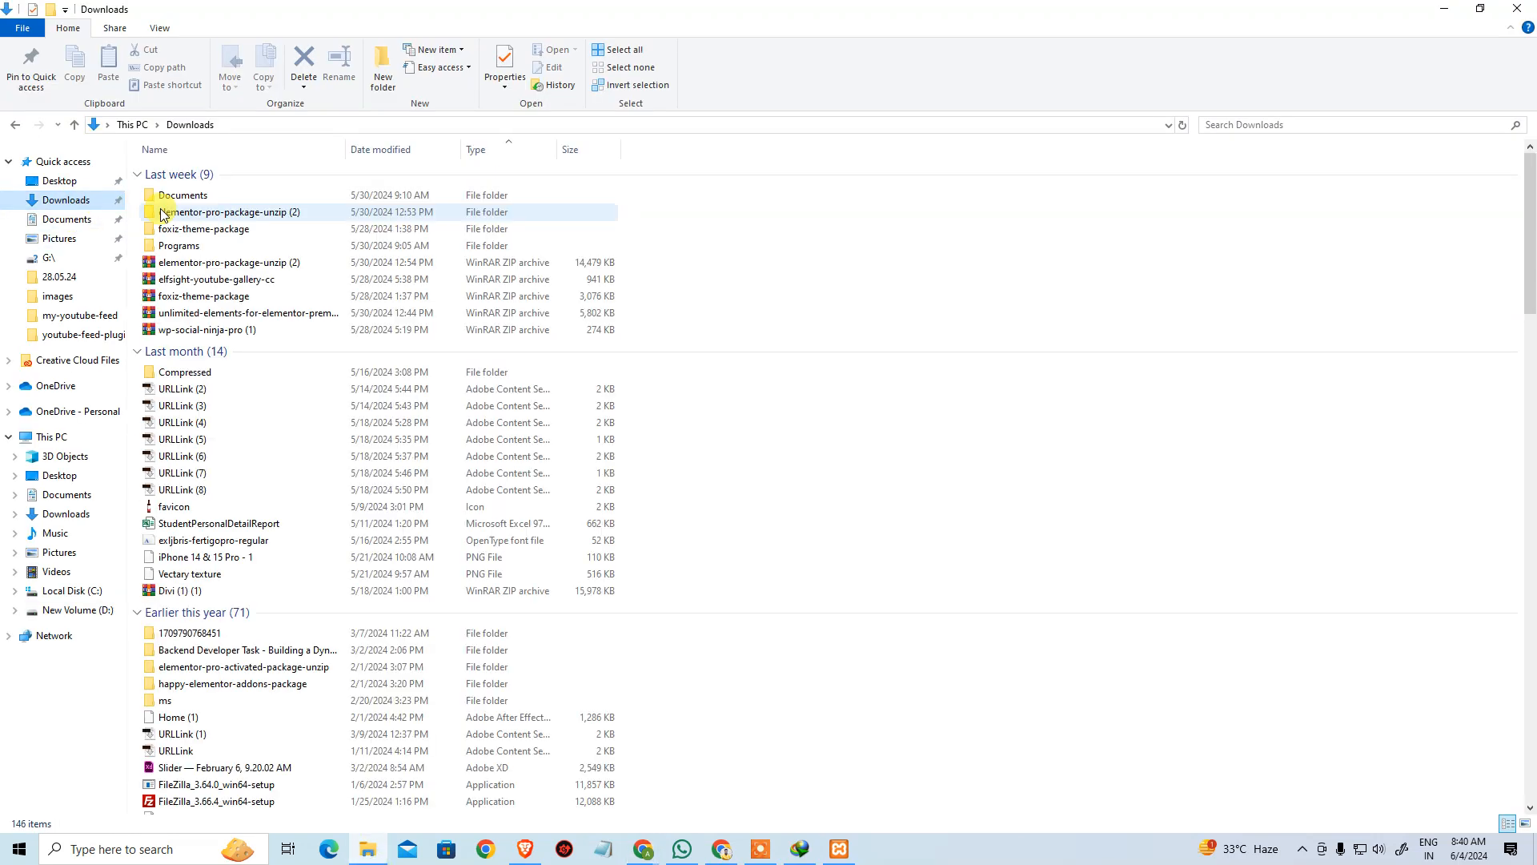
pyautogui.click(272, 327)
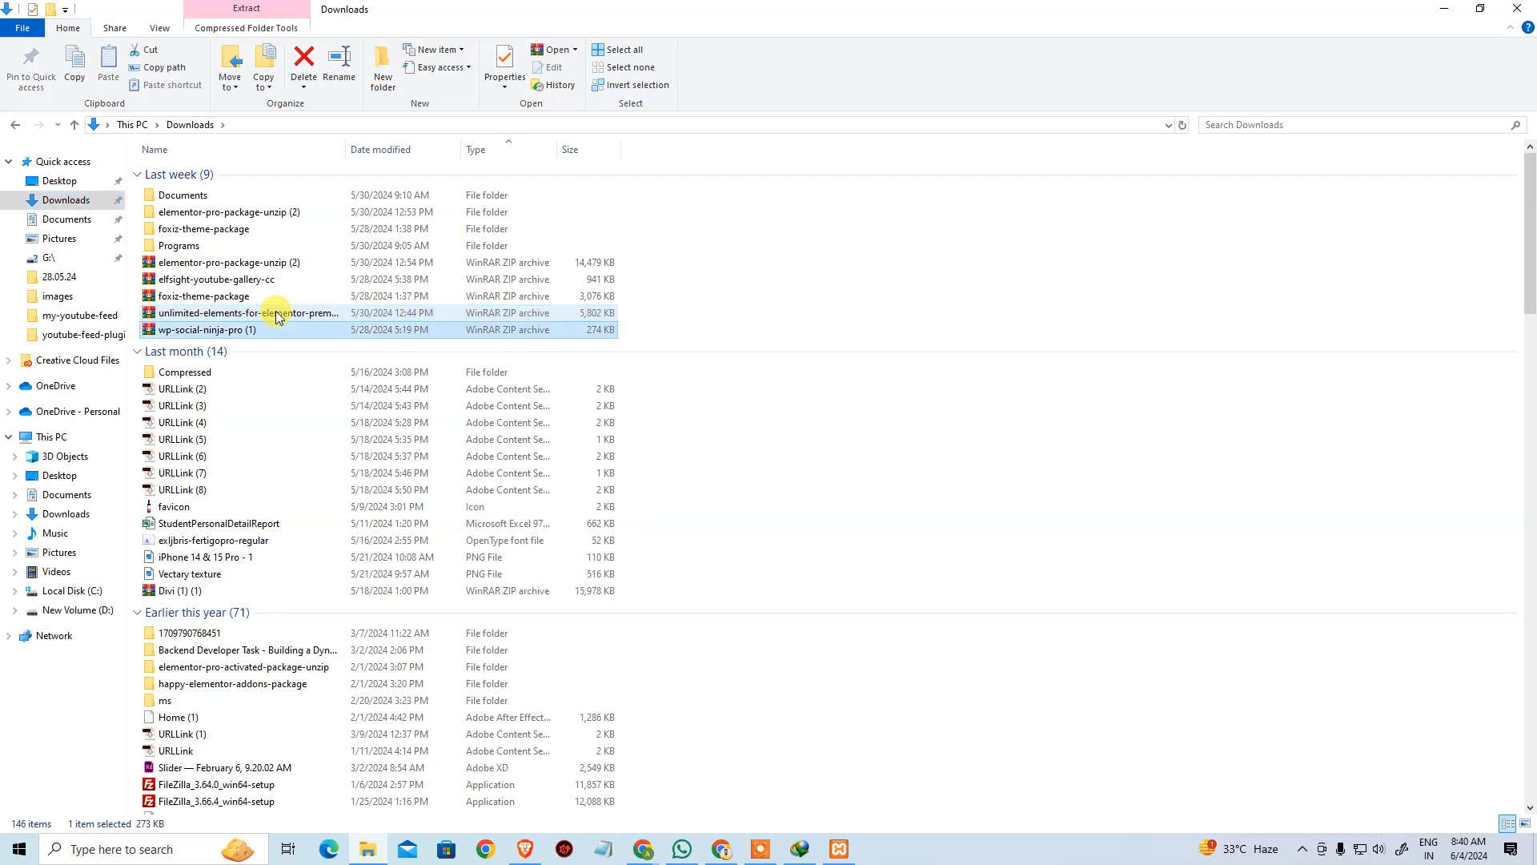
pyautogui.press('Up')
pyautogui.press('Up')
pyautogui.press('Down')
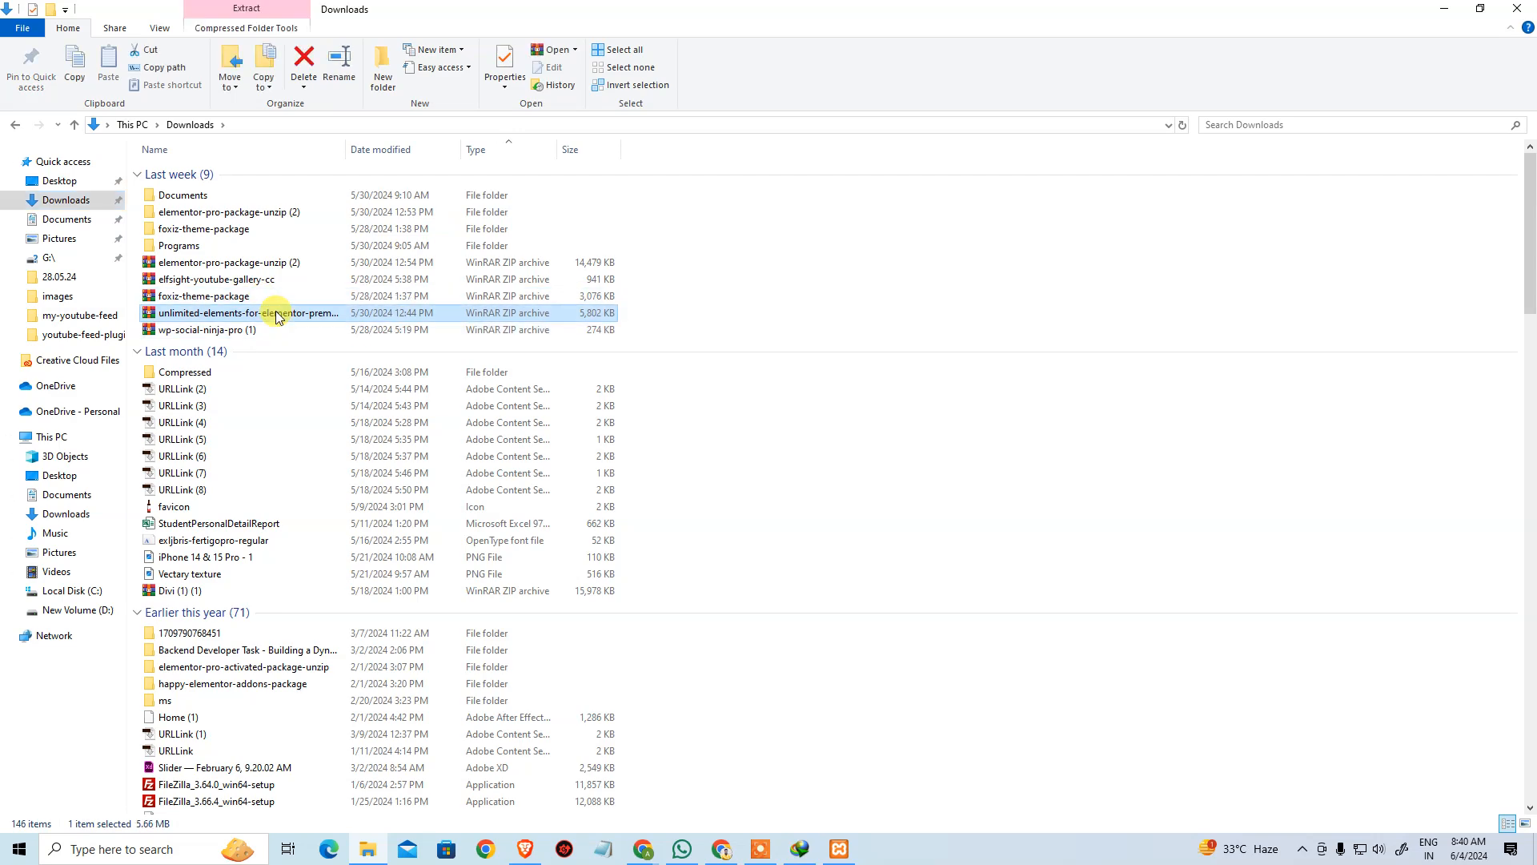
# - Open the Compressed folder inside Downloads
pyautogui.press('c')
pyautogui.press('c')
pyautogui.press('Up')
pyautogui.press('Return')
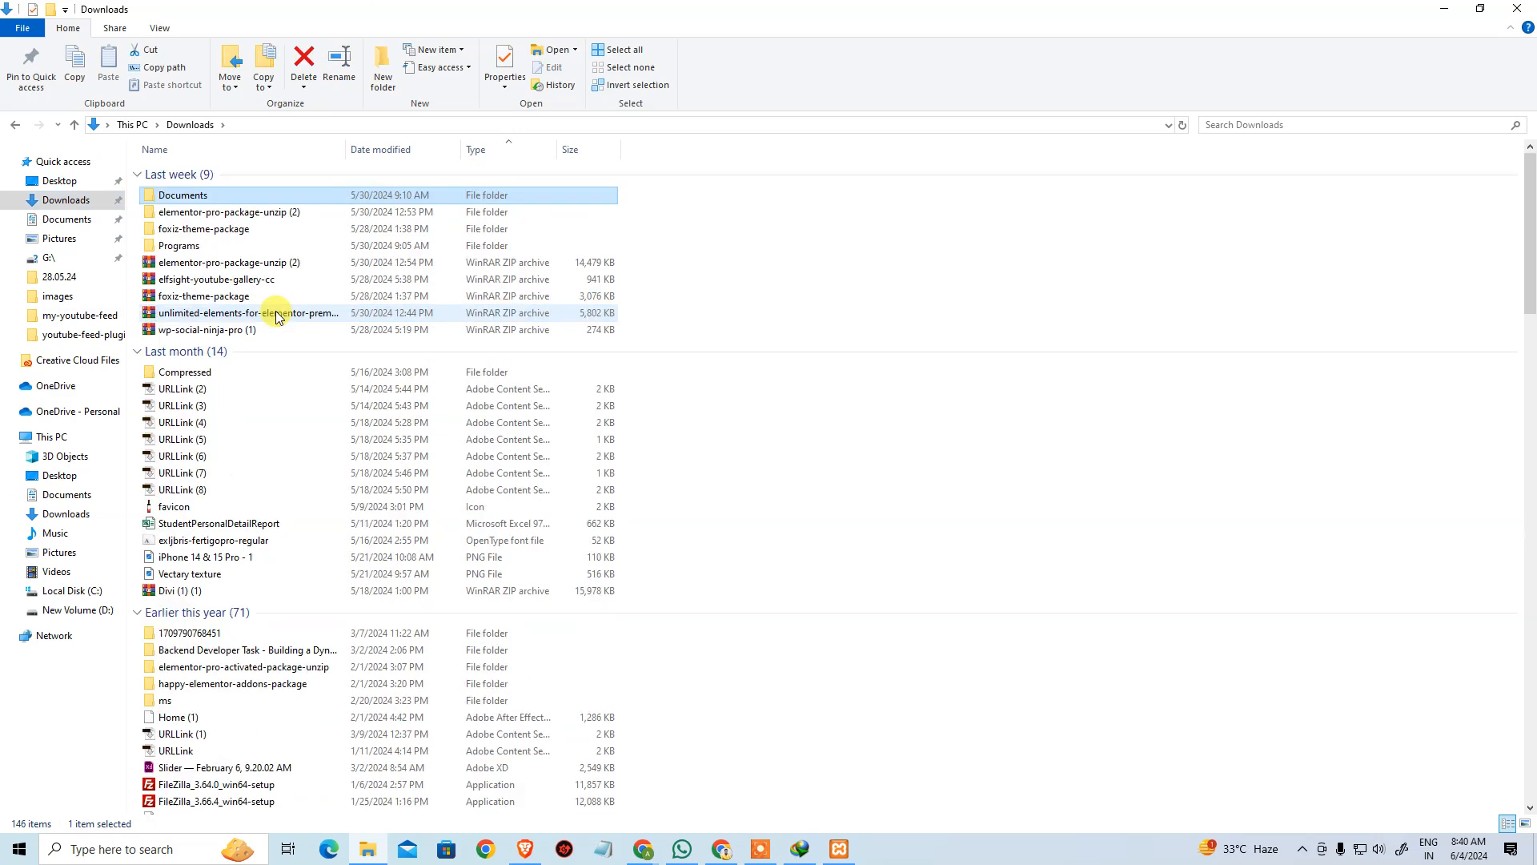
# - Find and select the wordpress-6.5.3 ZIP archive in the Compressed folder
pyautogui.press('w')
pyautogui.press('w')
pyautogui.press('w')
pyautogui.press('w')
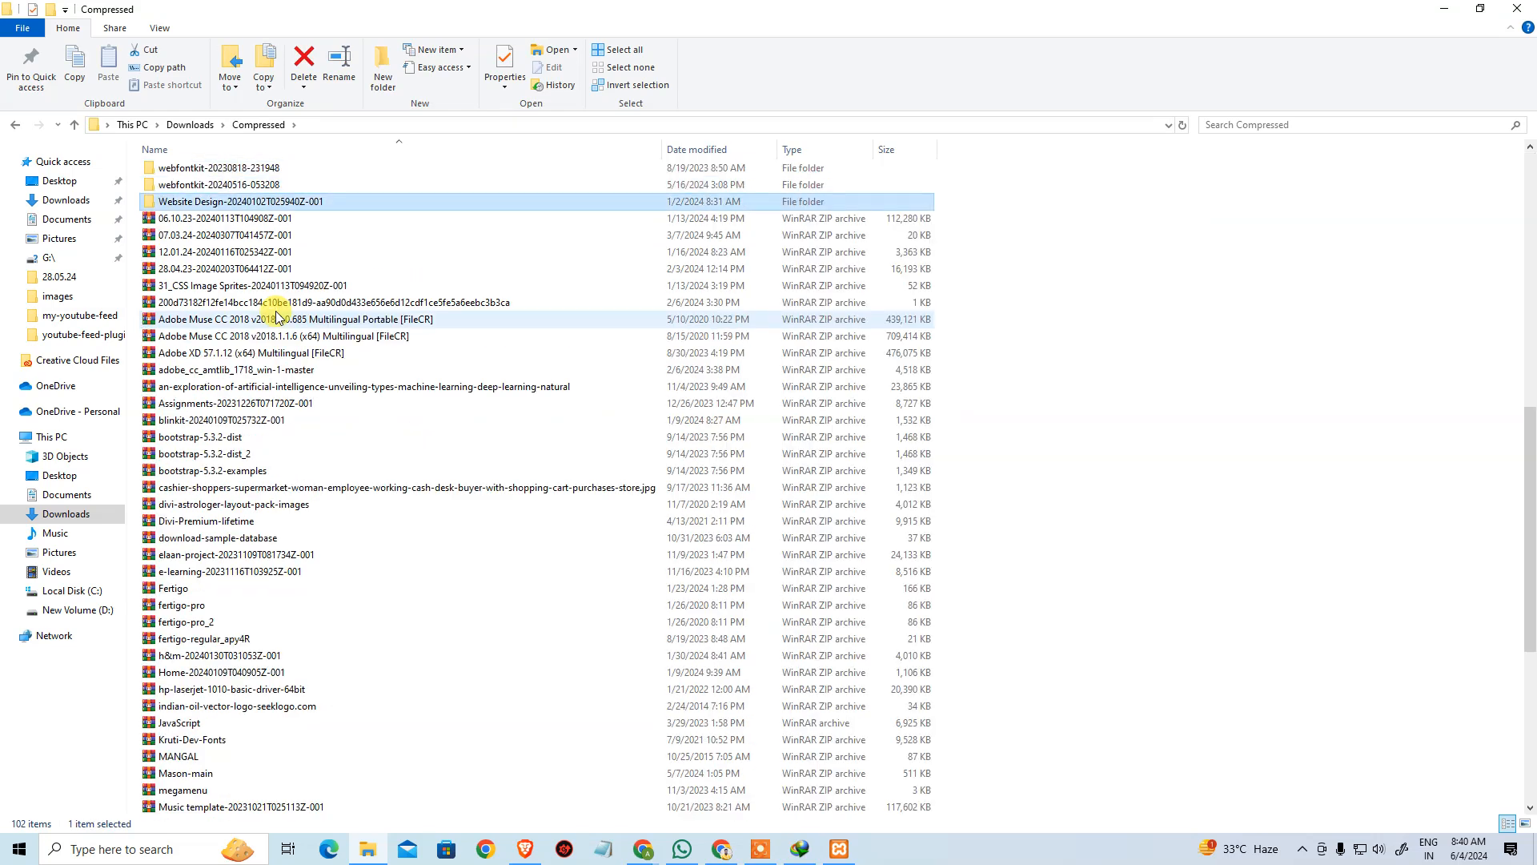
pyautogui.press('w')
pyautogui.press('w')
pyautogui.press('w')
pyautogui.press('w')
pyautogui.press('w')
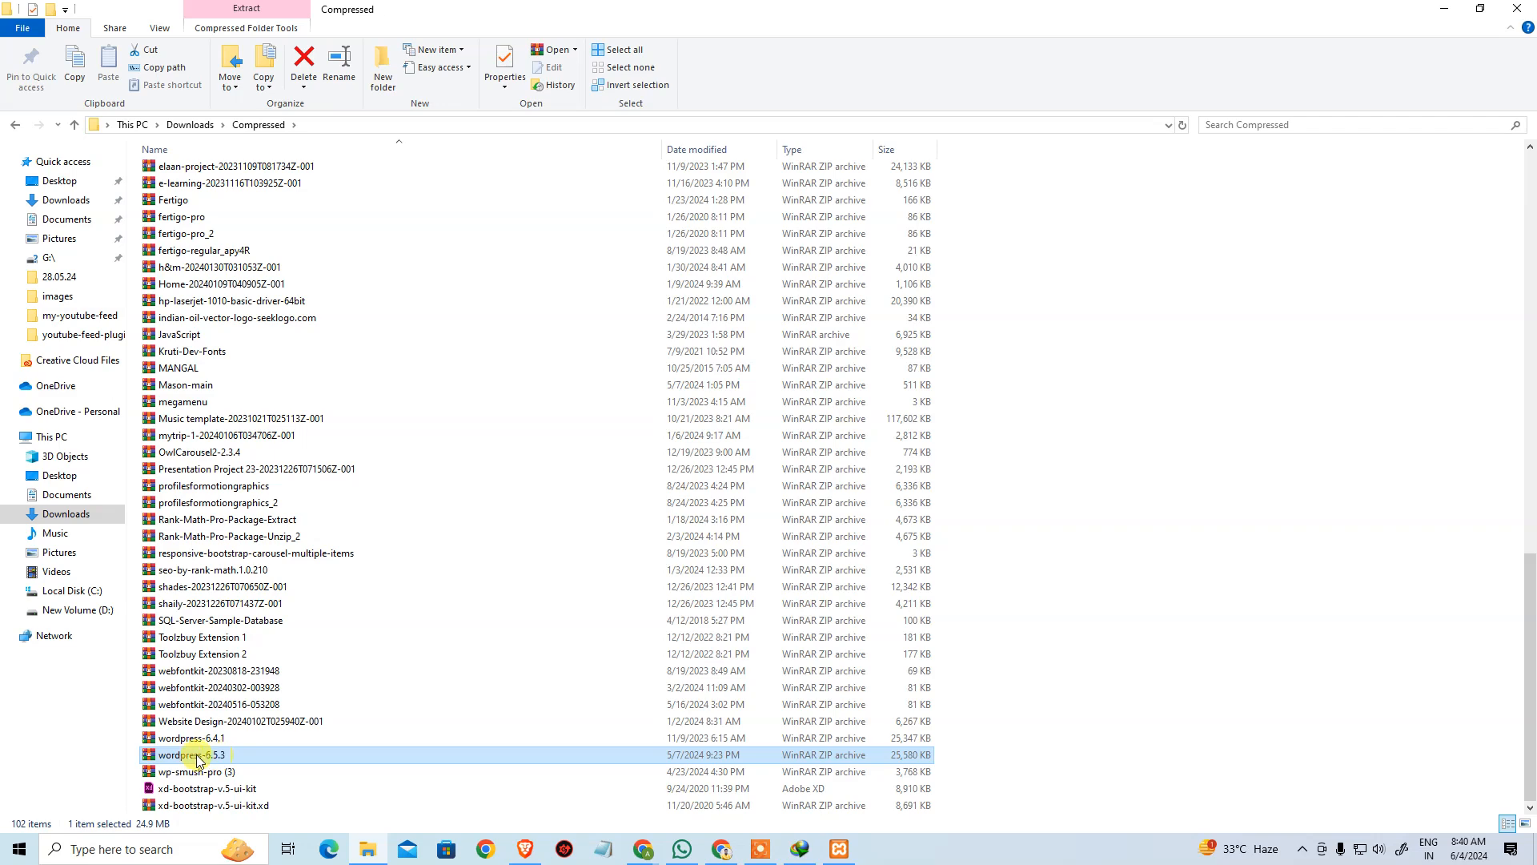
# - Check the version offered on the WordPress.org download page in Chrome, and copy the wordpress-6.5.3 archive in File Explorer
pyautogui.hotkey('alt', 'Tab')
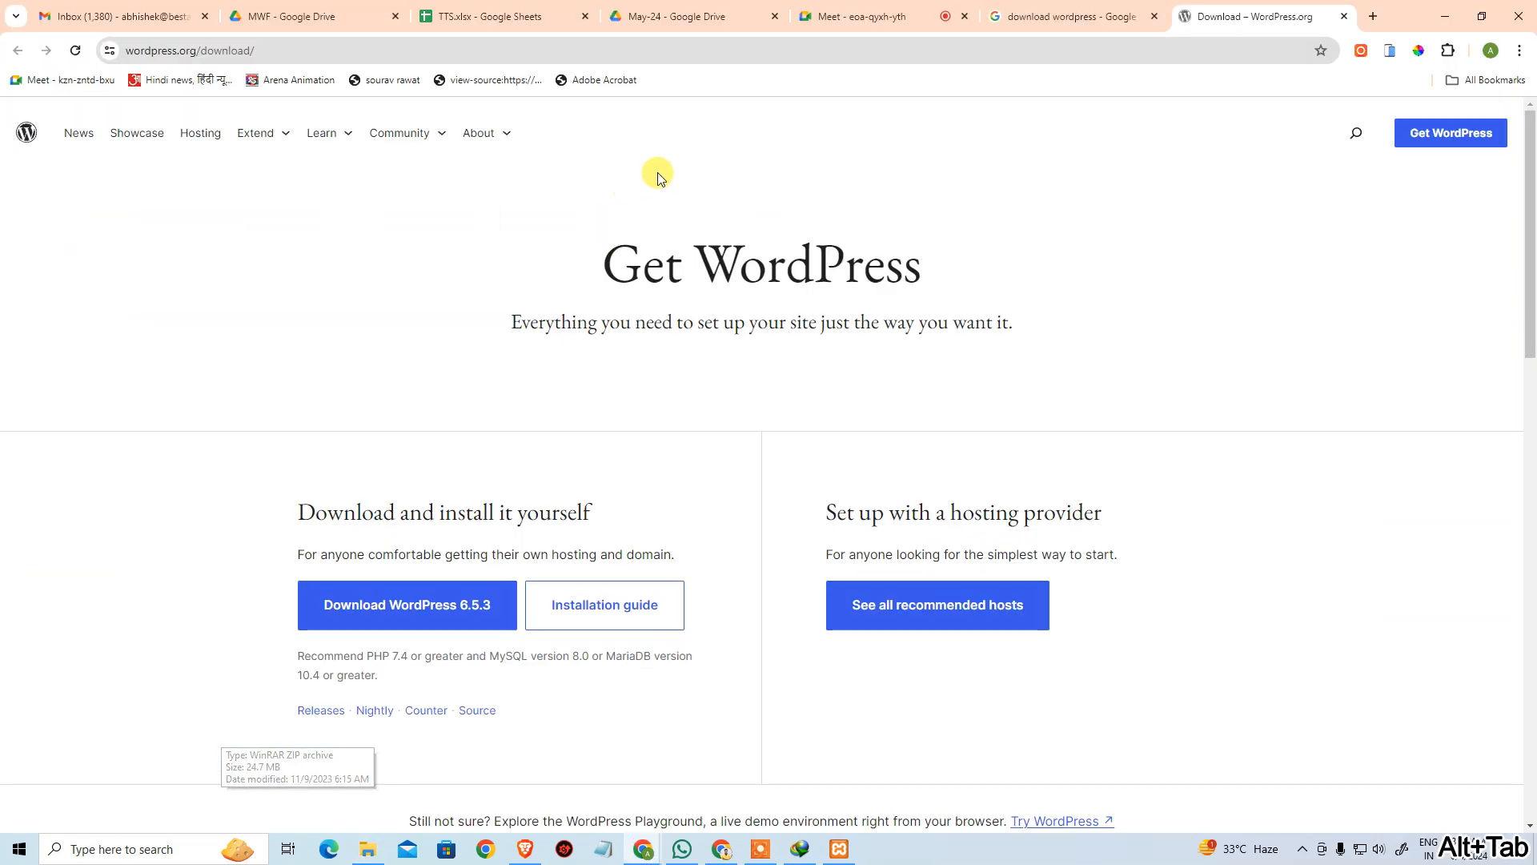
pyautogui.hotkey('alt', 'Tab')
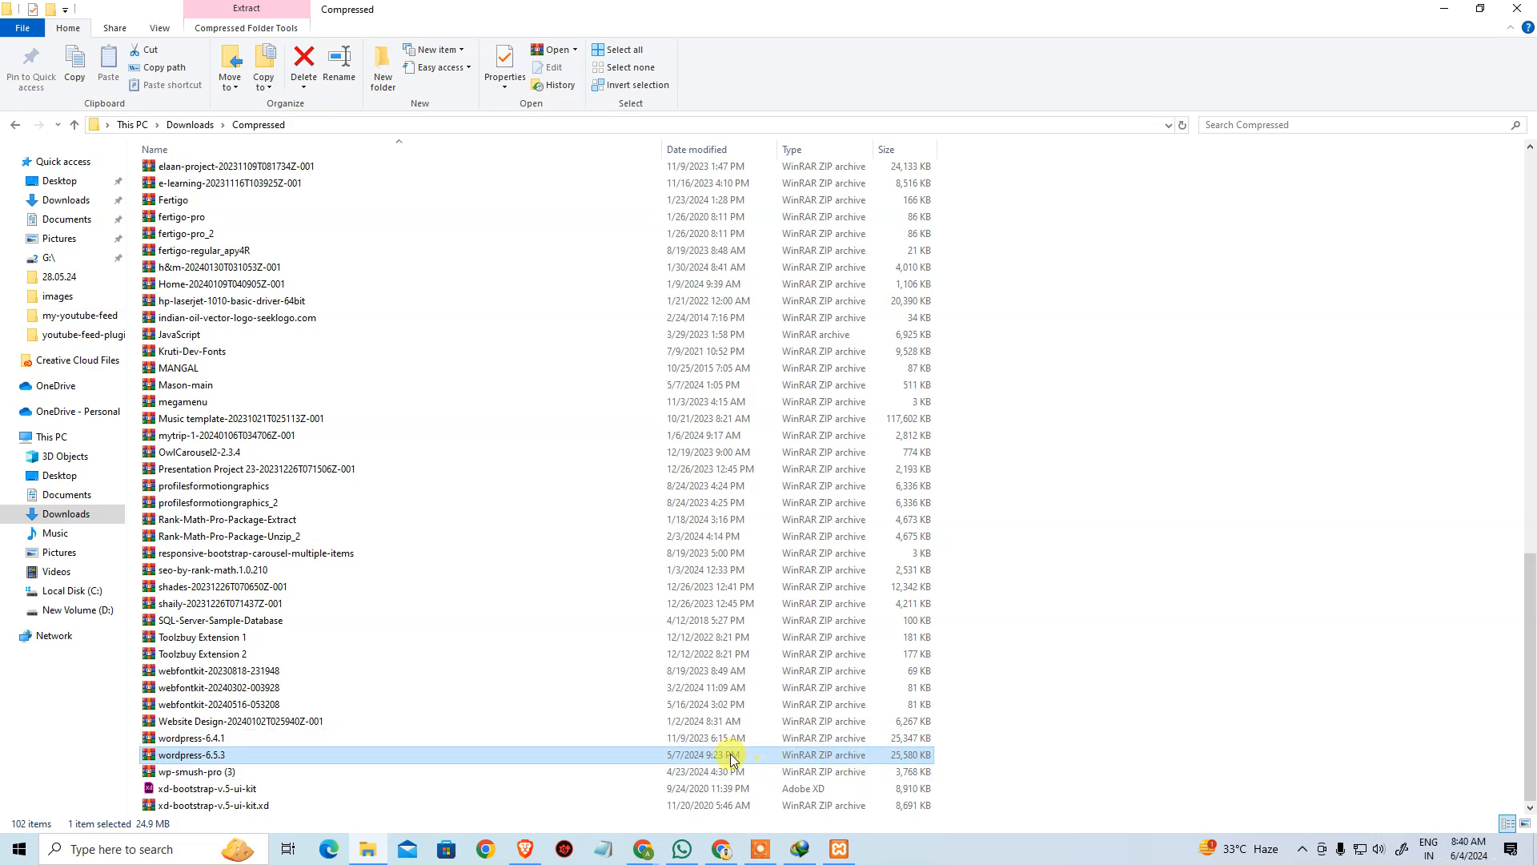
pyautogui.hotkey('ctrl', 'c')
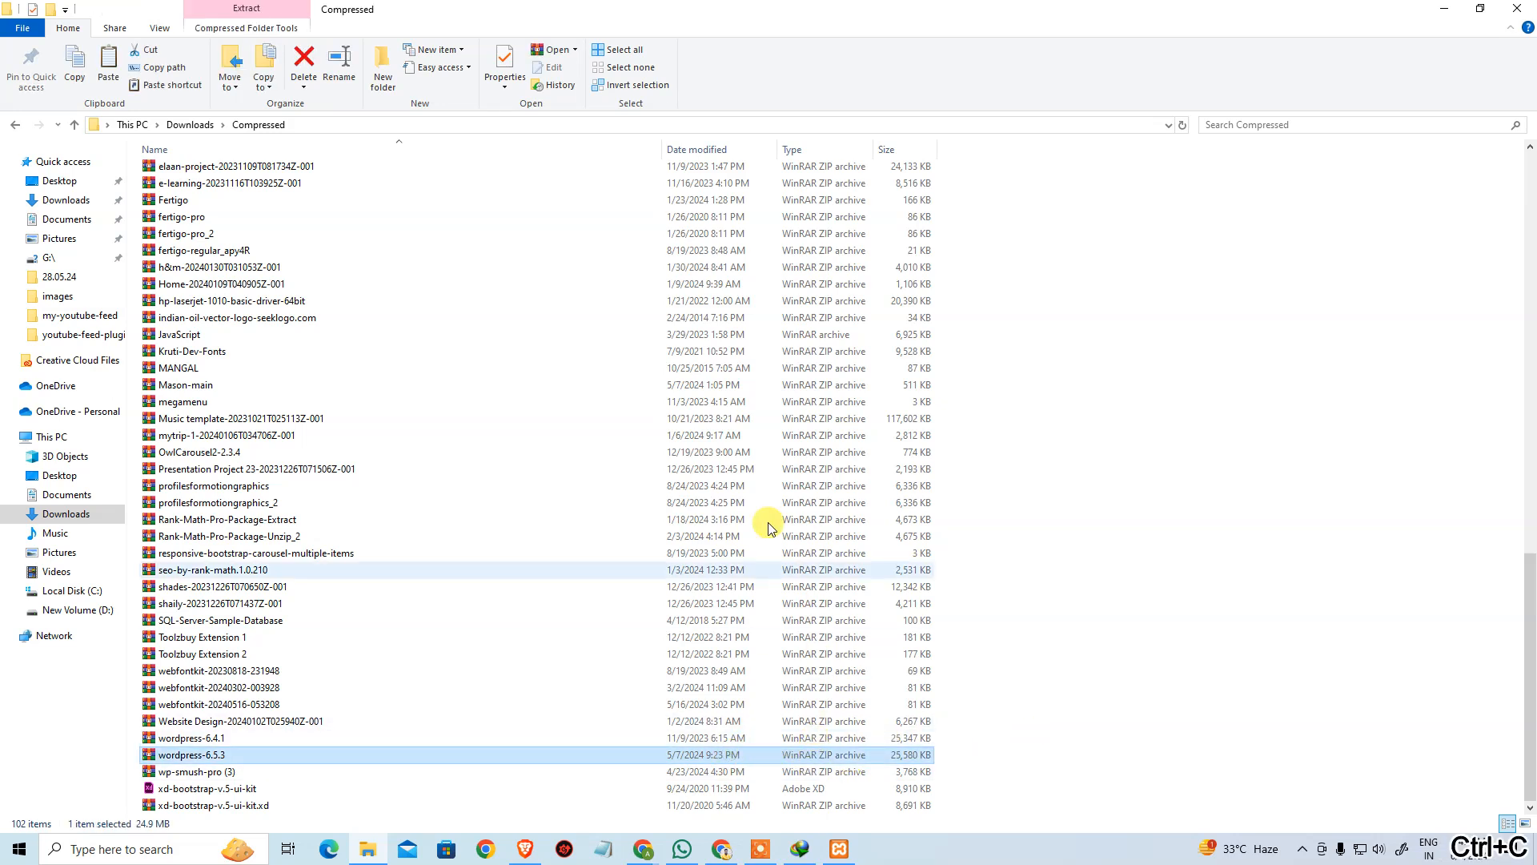
# - Create a folder named arena in xampp's htdocs folder on Local Disk (C:) and open it
pyautogui.click(108, 591)
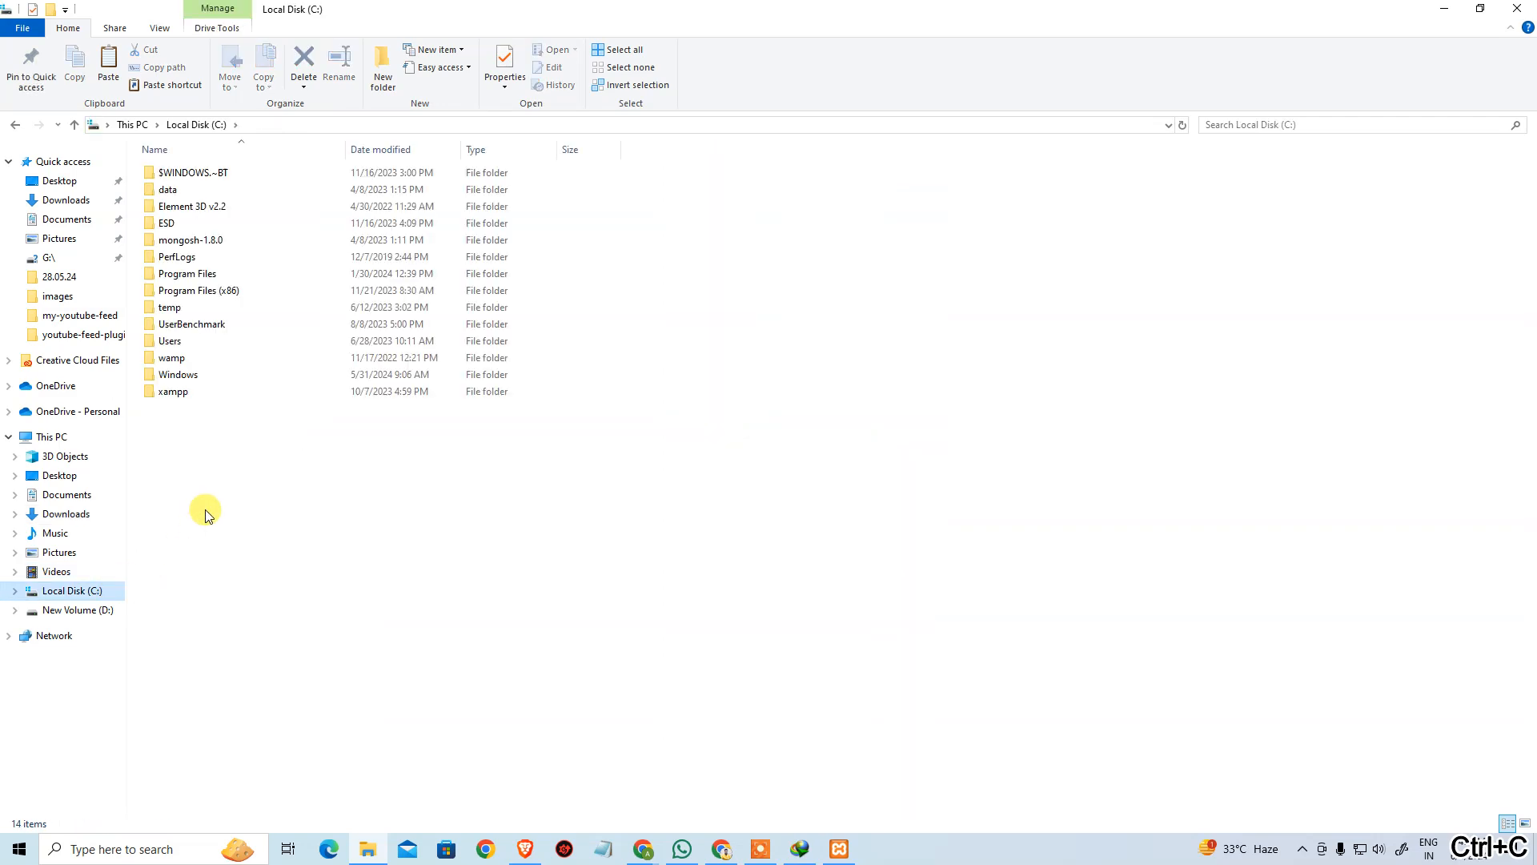
pyautogui.doubleClick(234, 390)
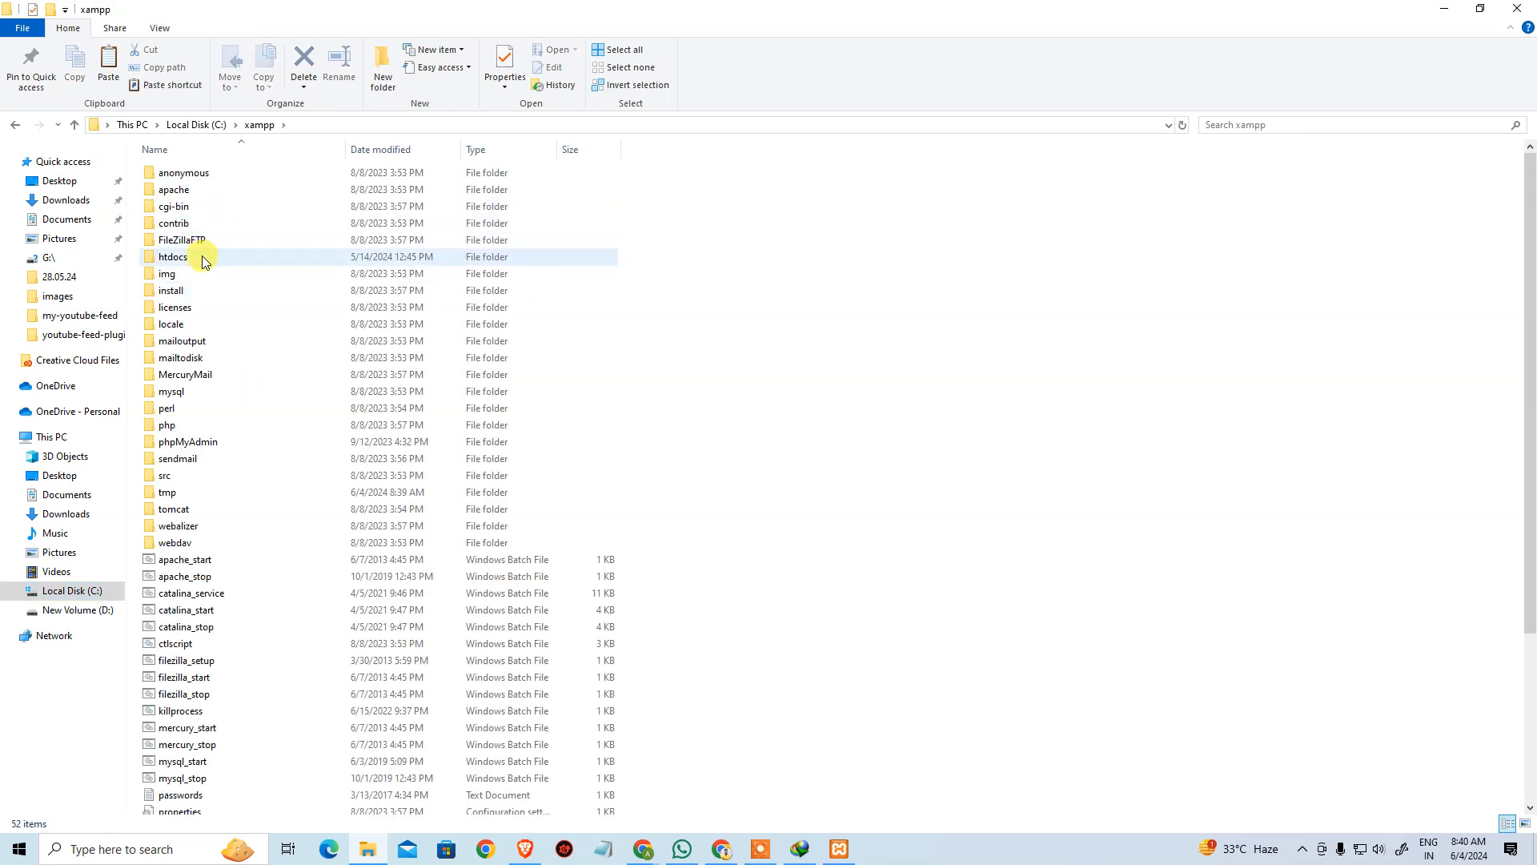
pyautogui.doubleClick(202, 262)
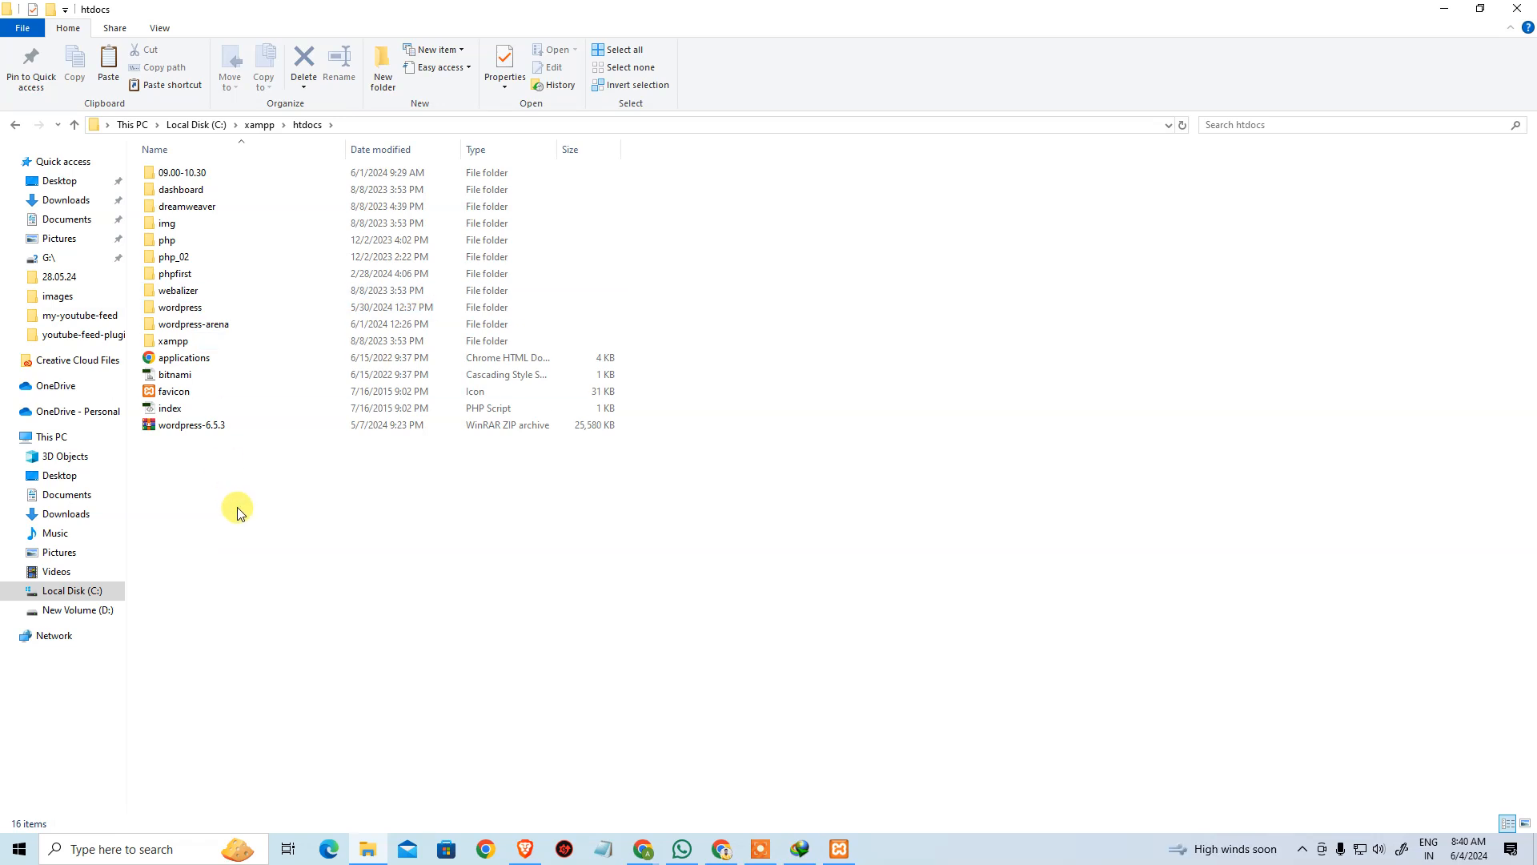
pyautogui.hotkey('ctrl', 'shift', 'n')
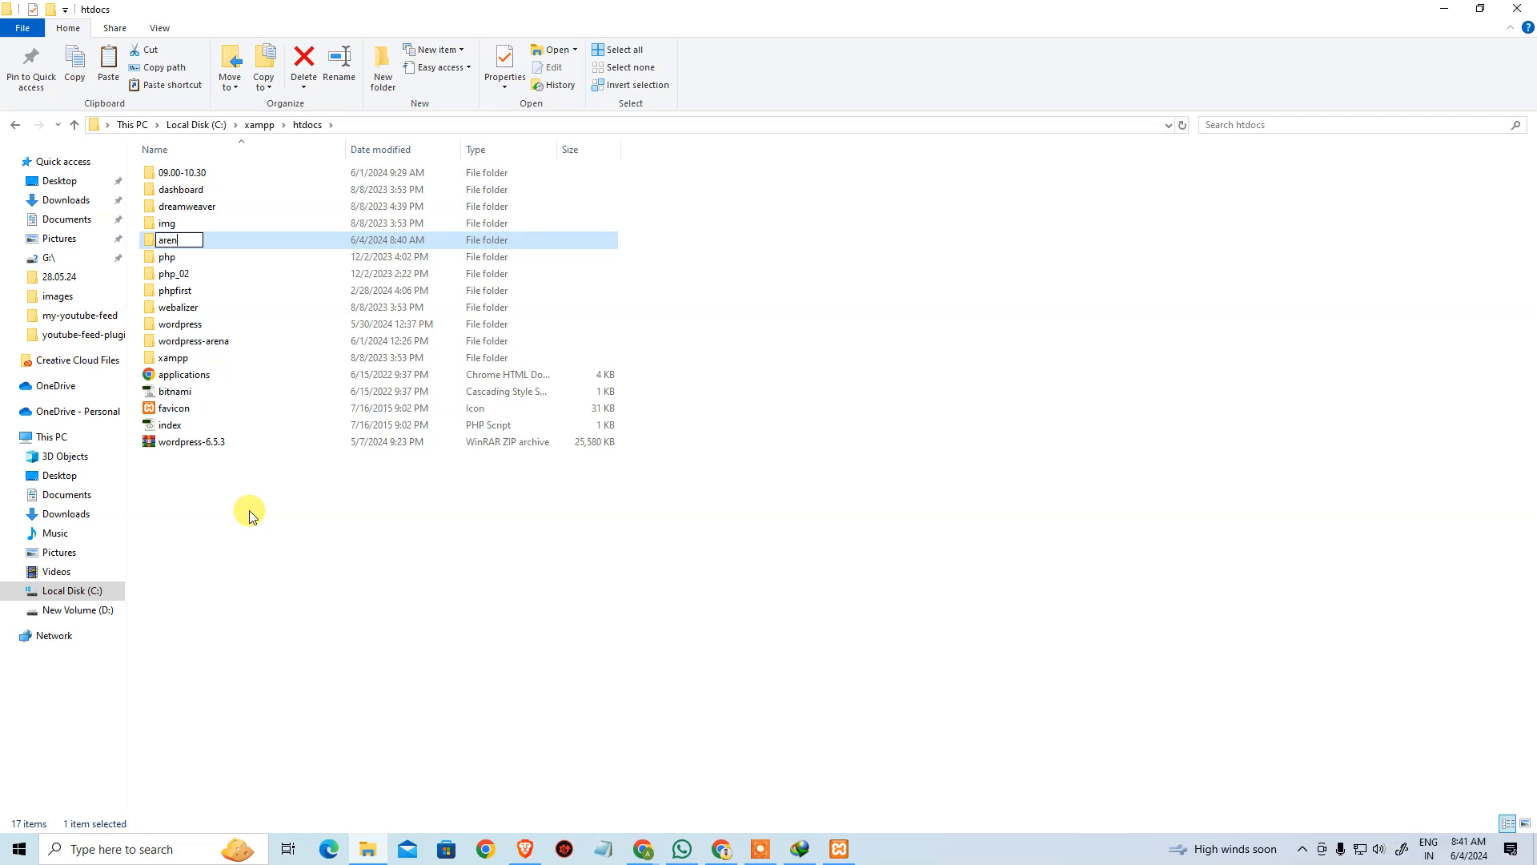
pyautogui.write('arena')
pyautogui.press('Return')
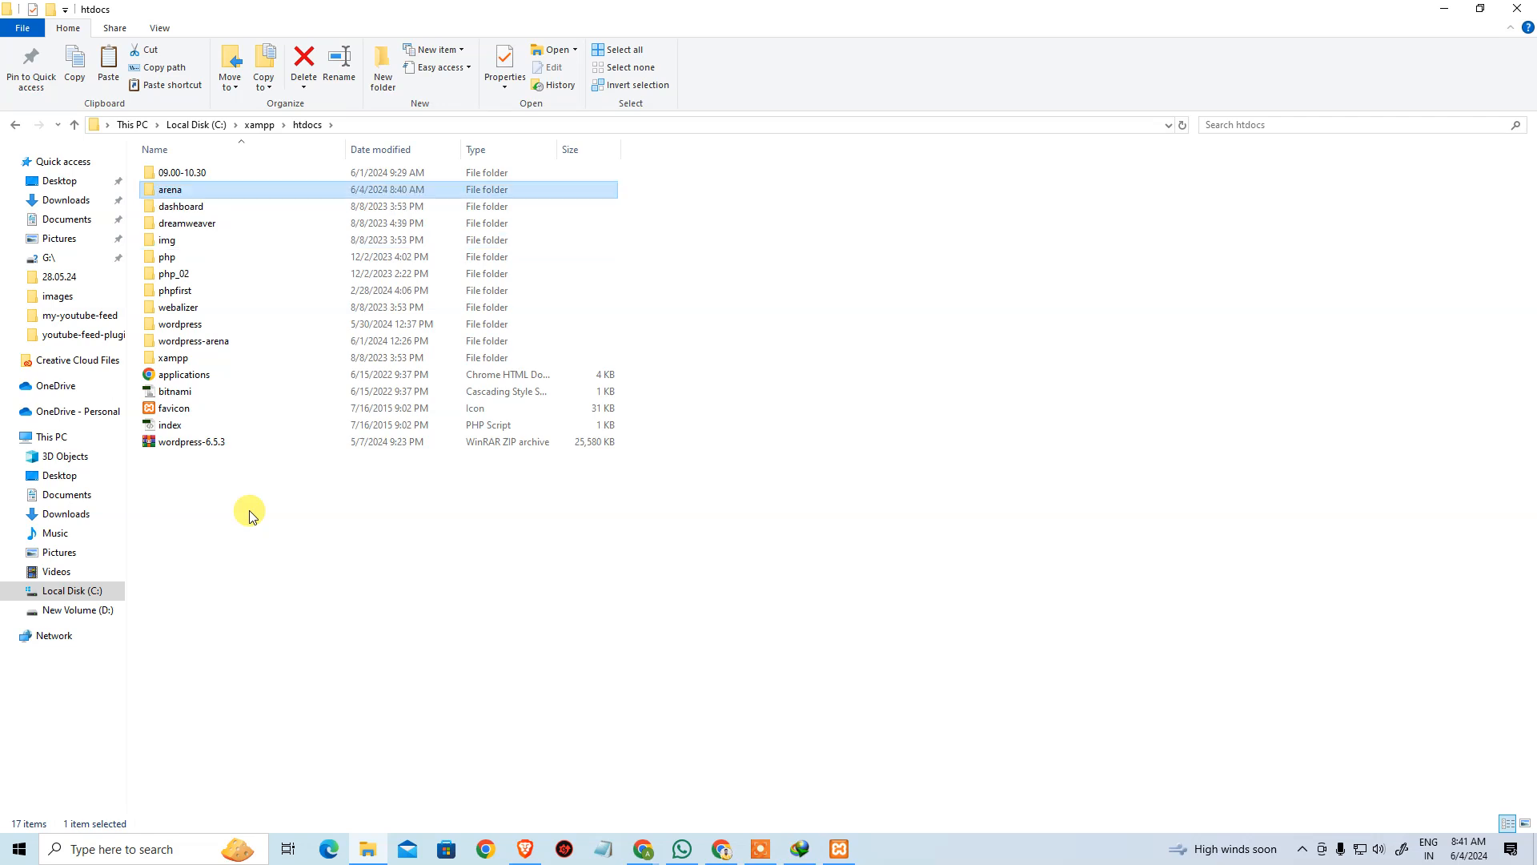
pyautogui.press('Return')
# - Paste the wordpress-6.5.3 archive into the arena folder and extract it there
pyautogui.rightClick(378, 440)
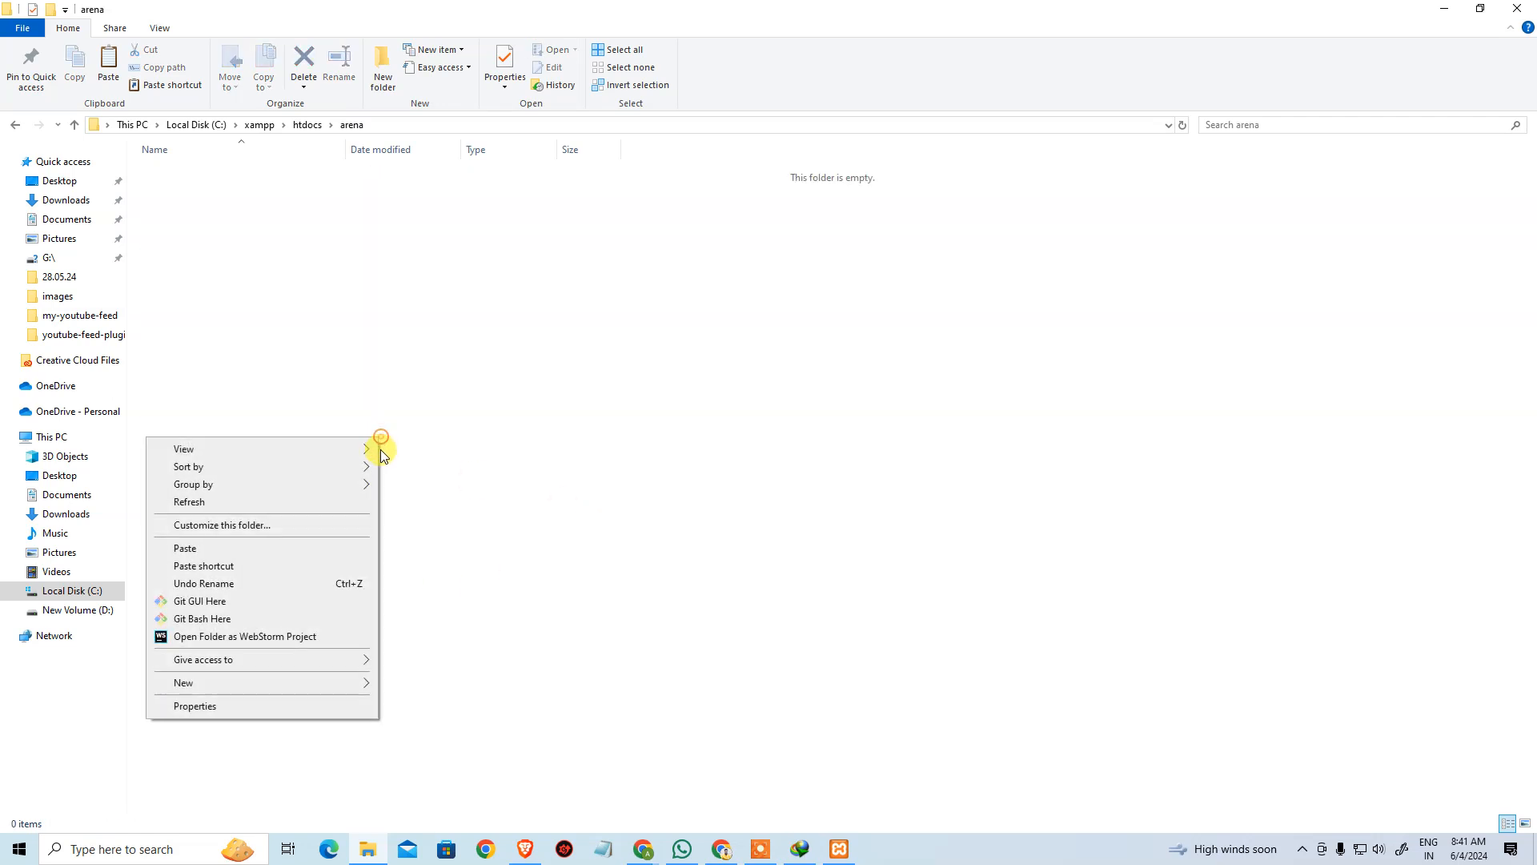
pyautogui.click(345, 549)
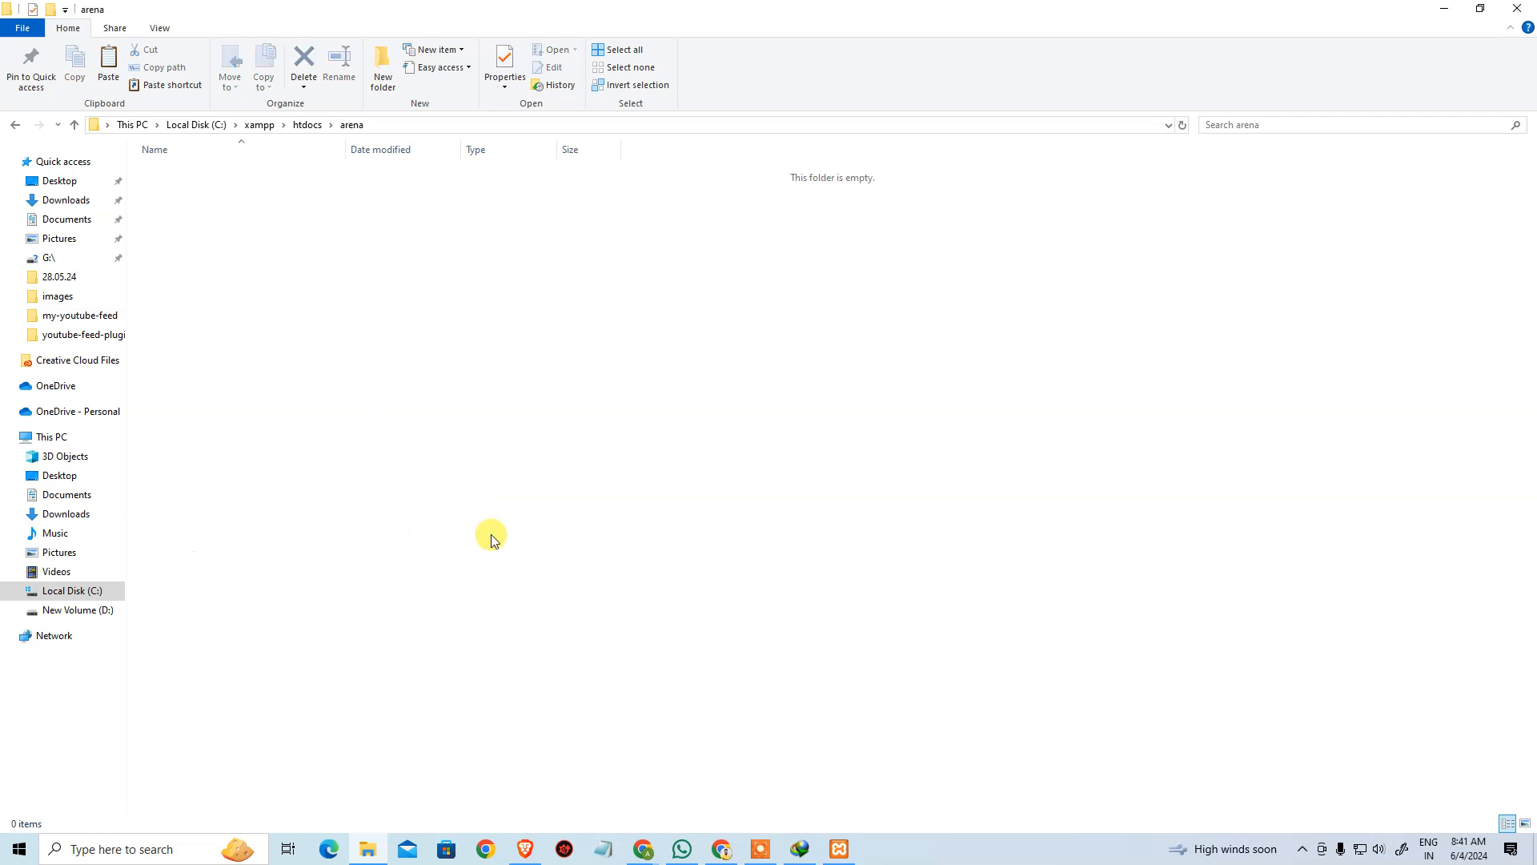
pyautogui.click(667, 445)
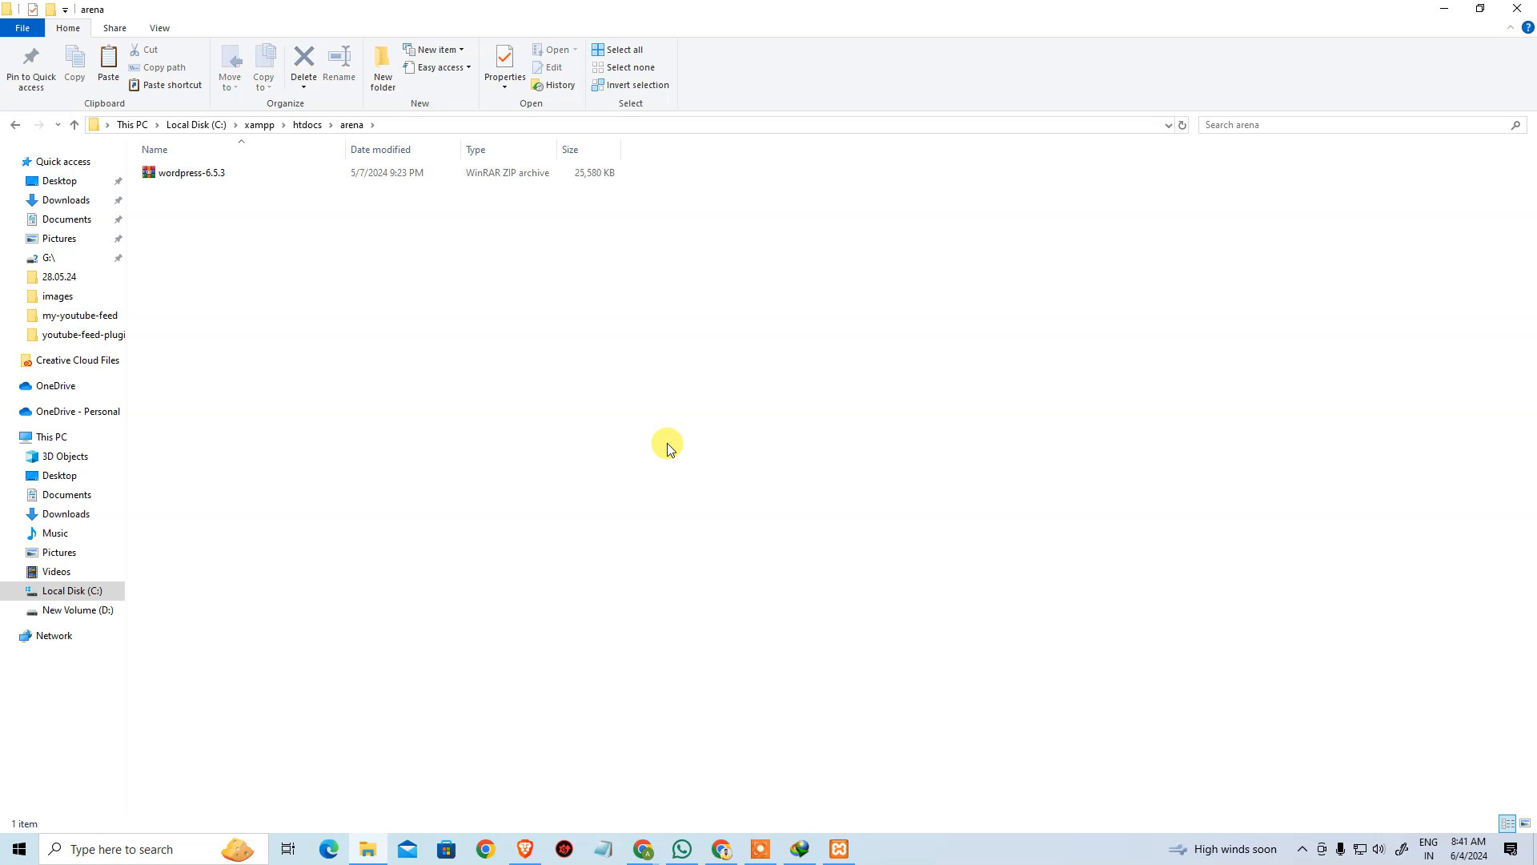
pyautogui.rightClick(240, 179)
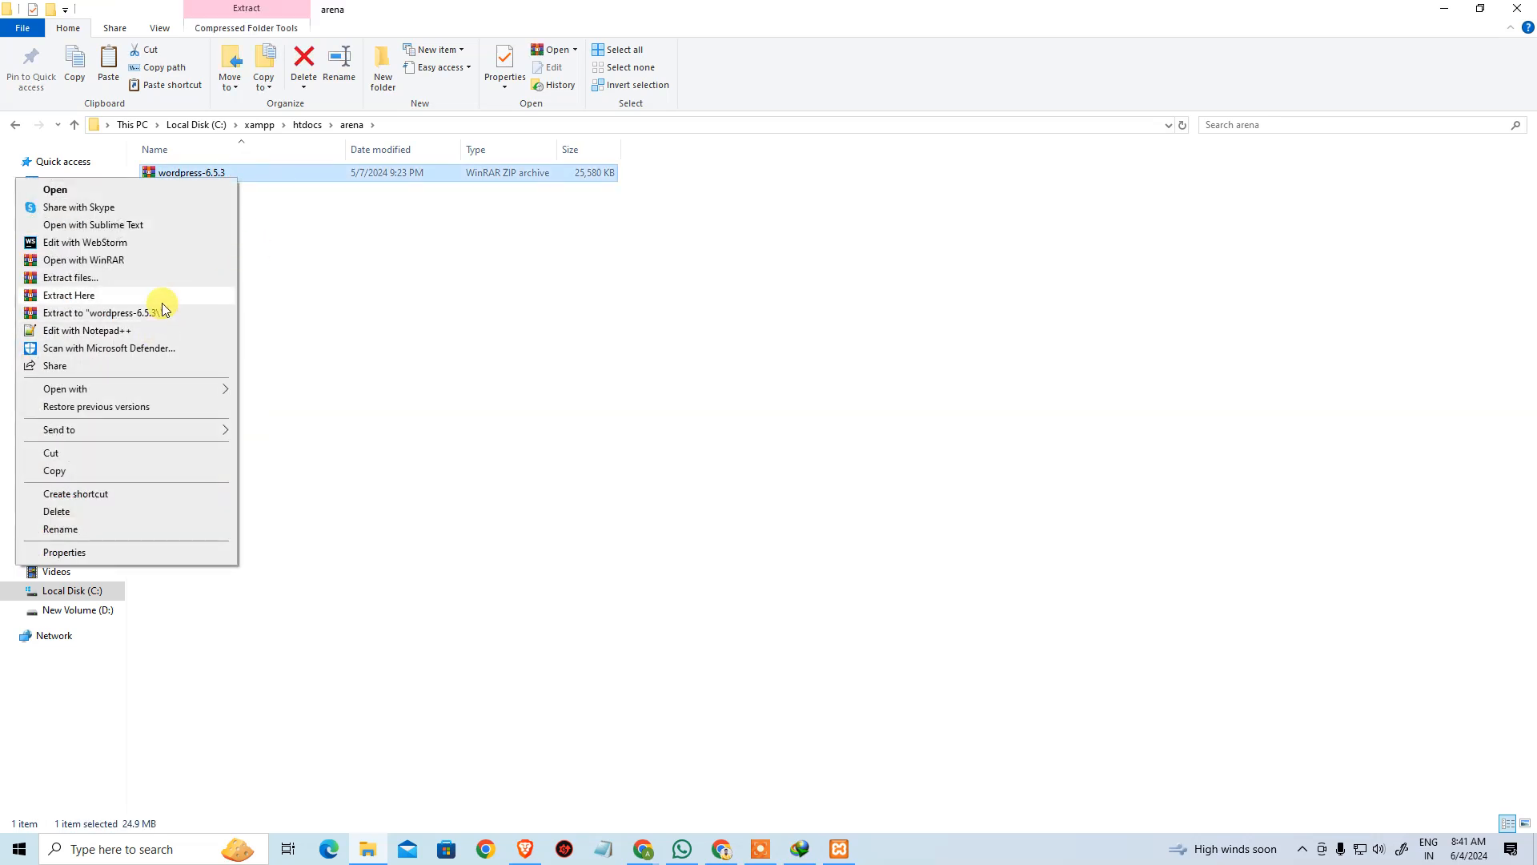
pyautogui.click(167, 297)
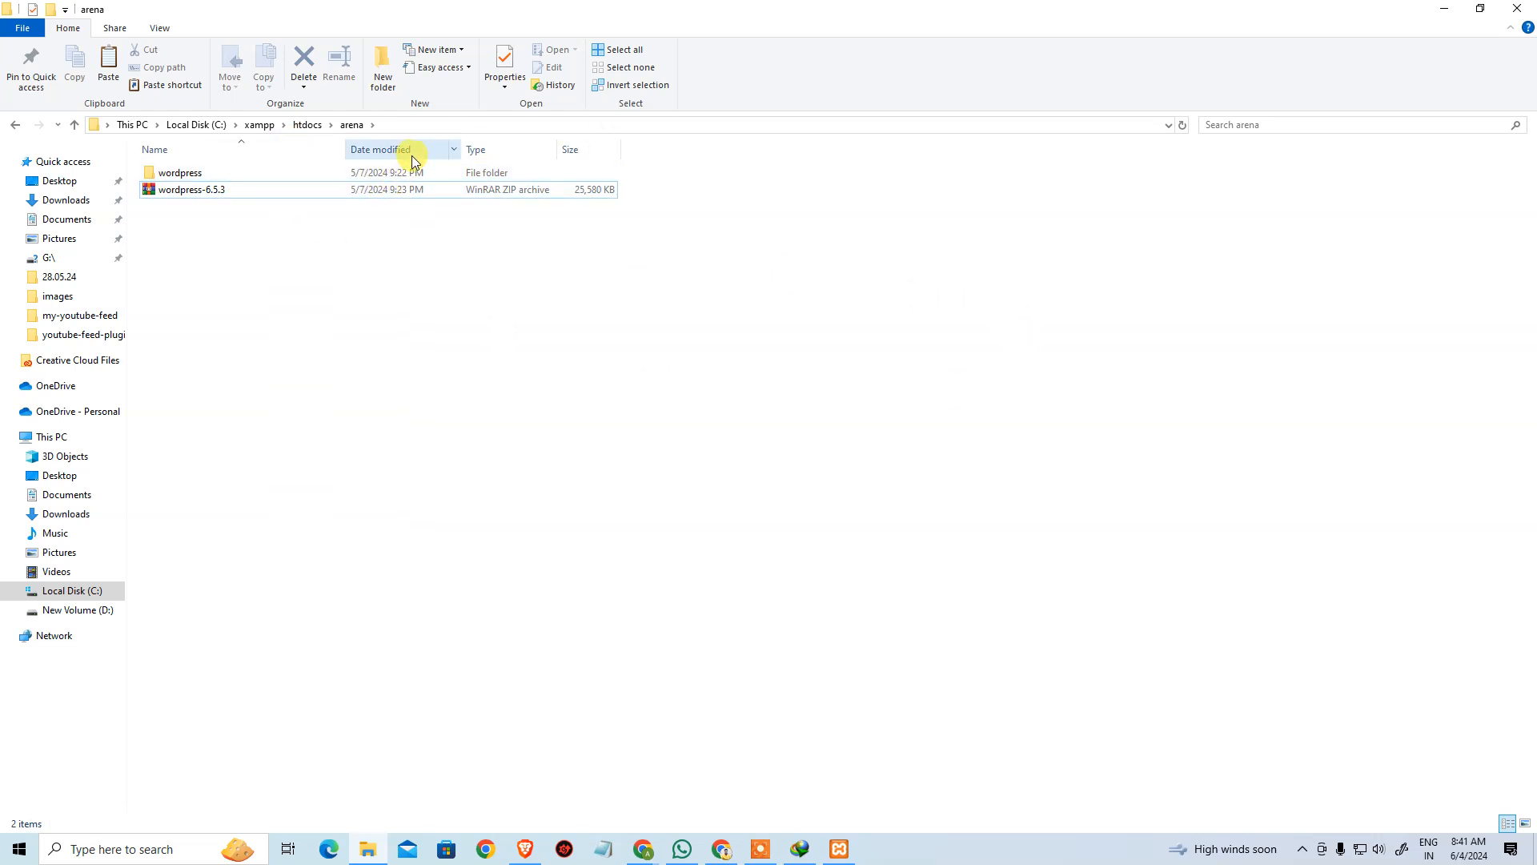
# - Go from the arena folder up to htdocs and reopen arena to review the folder path
pyautogui.click(219, 172)
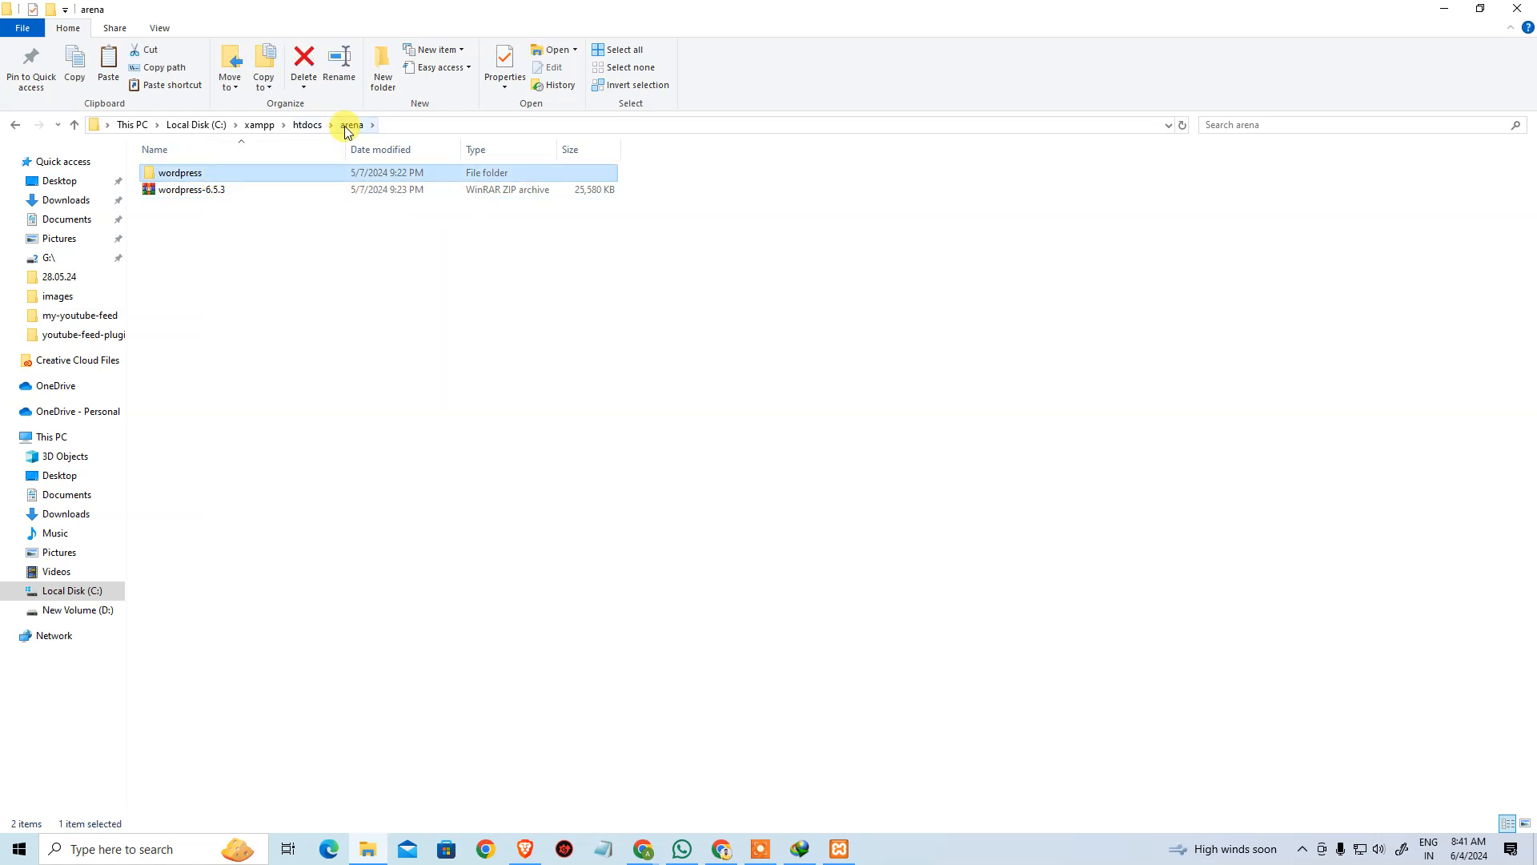
pyautogui.click(298, 125)
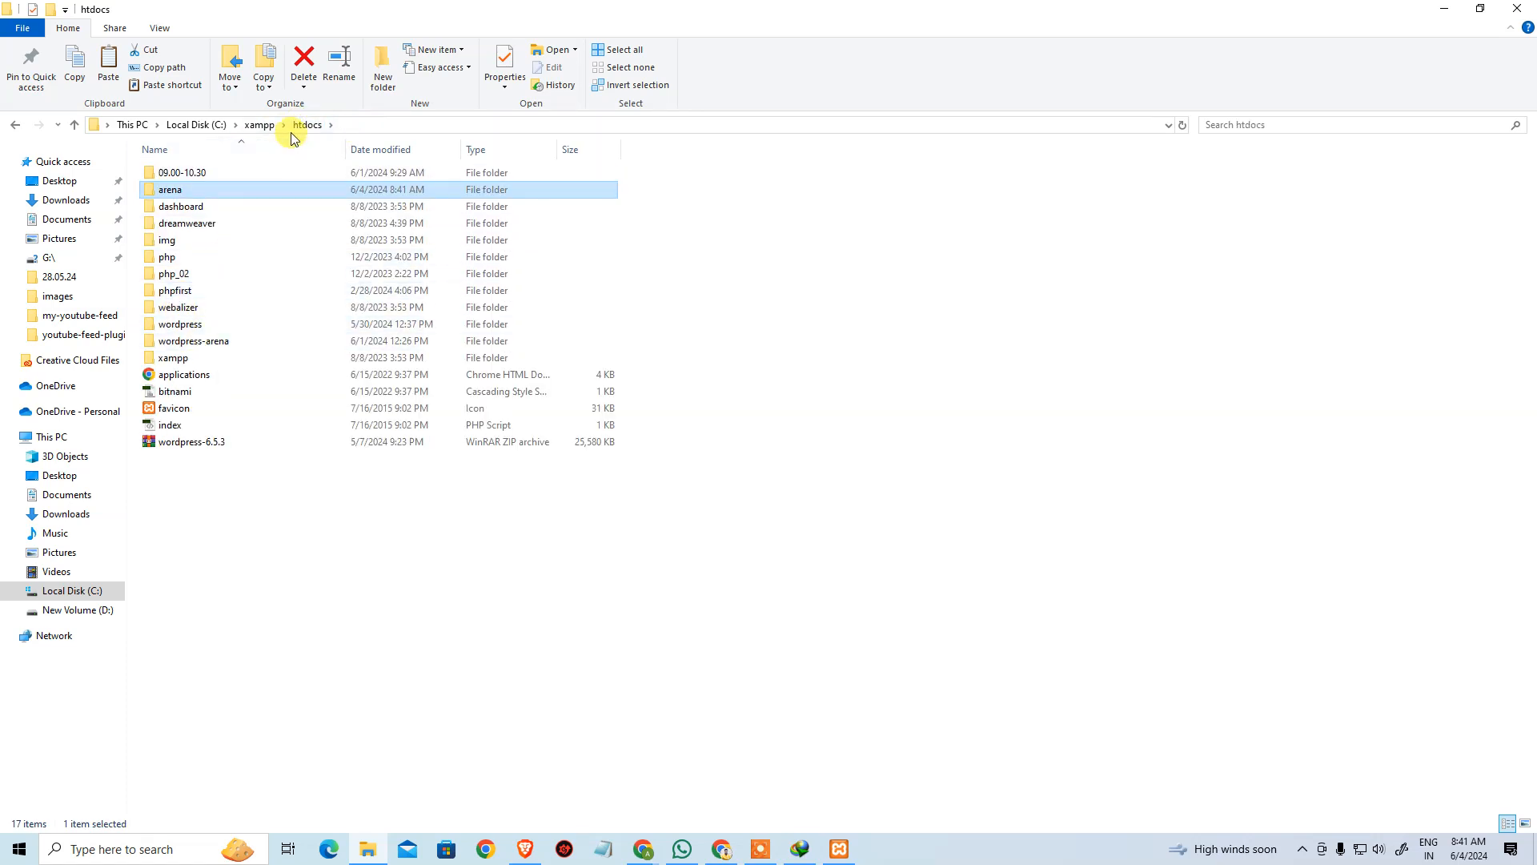
pyautogui.doubleClick(194, 194)
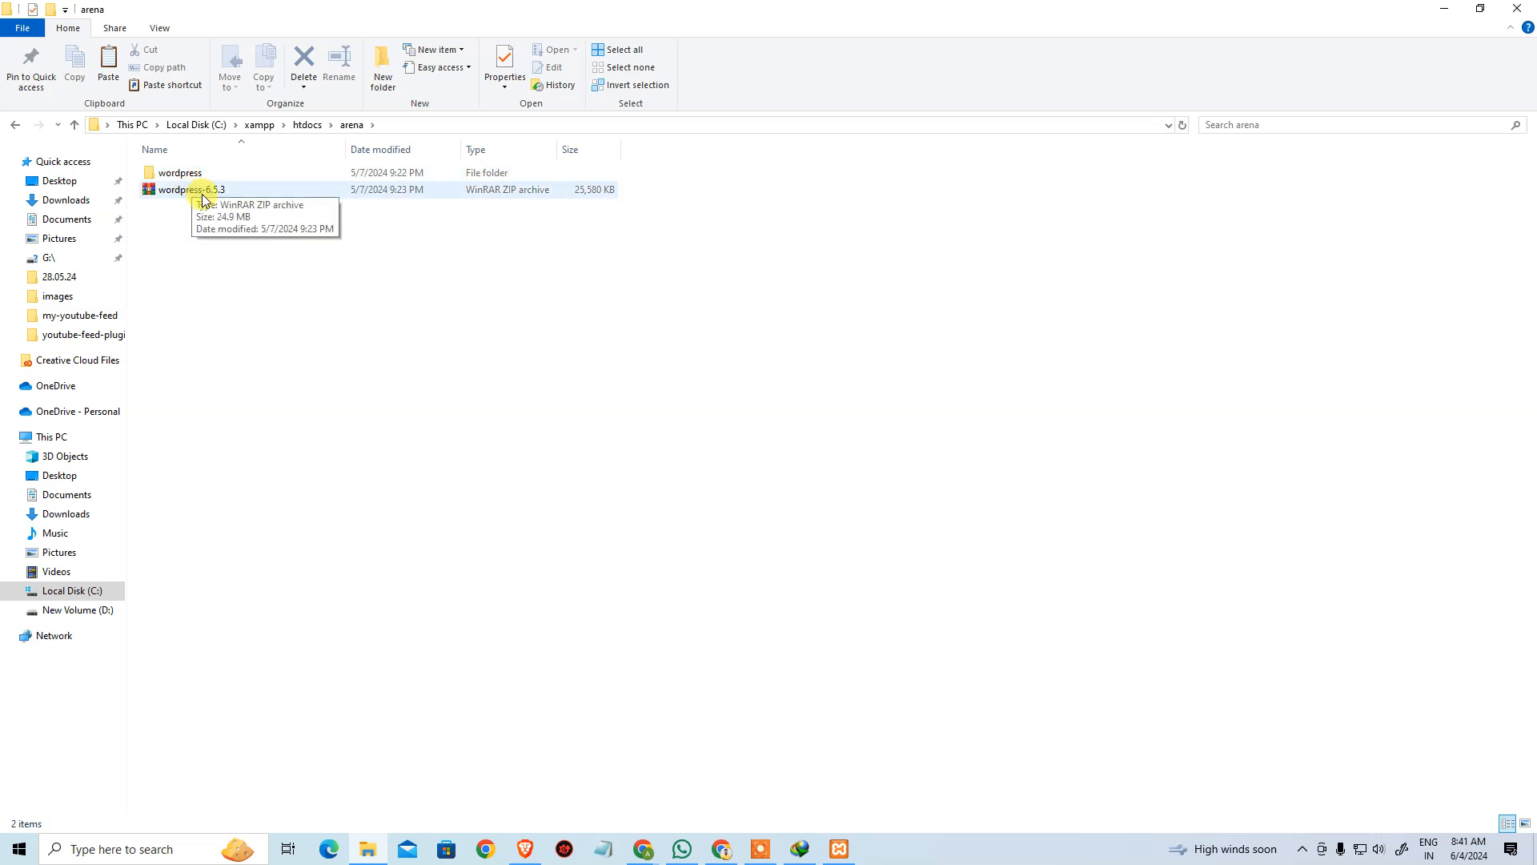
# - Move the wordpress-6.5.3 archive from arena up to htdocs, replacing the existing file, and open htdocs
pyautogui.click(195, 197)
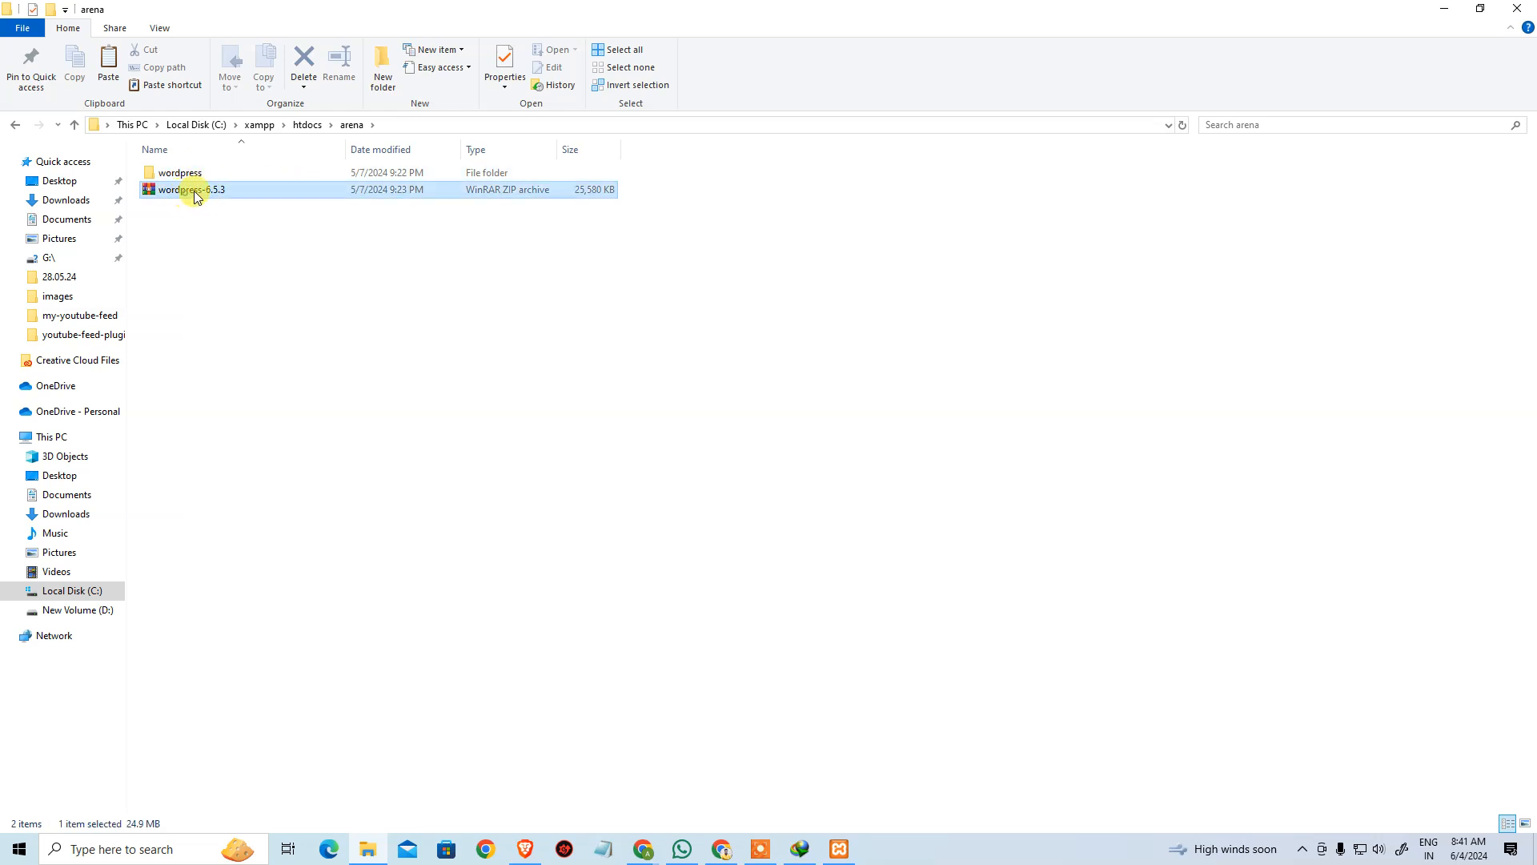
pyautogui.moveTo(194, 197); pyautogui.dragTo(307, 125)
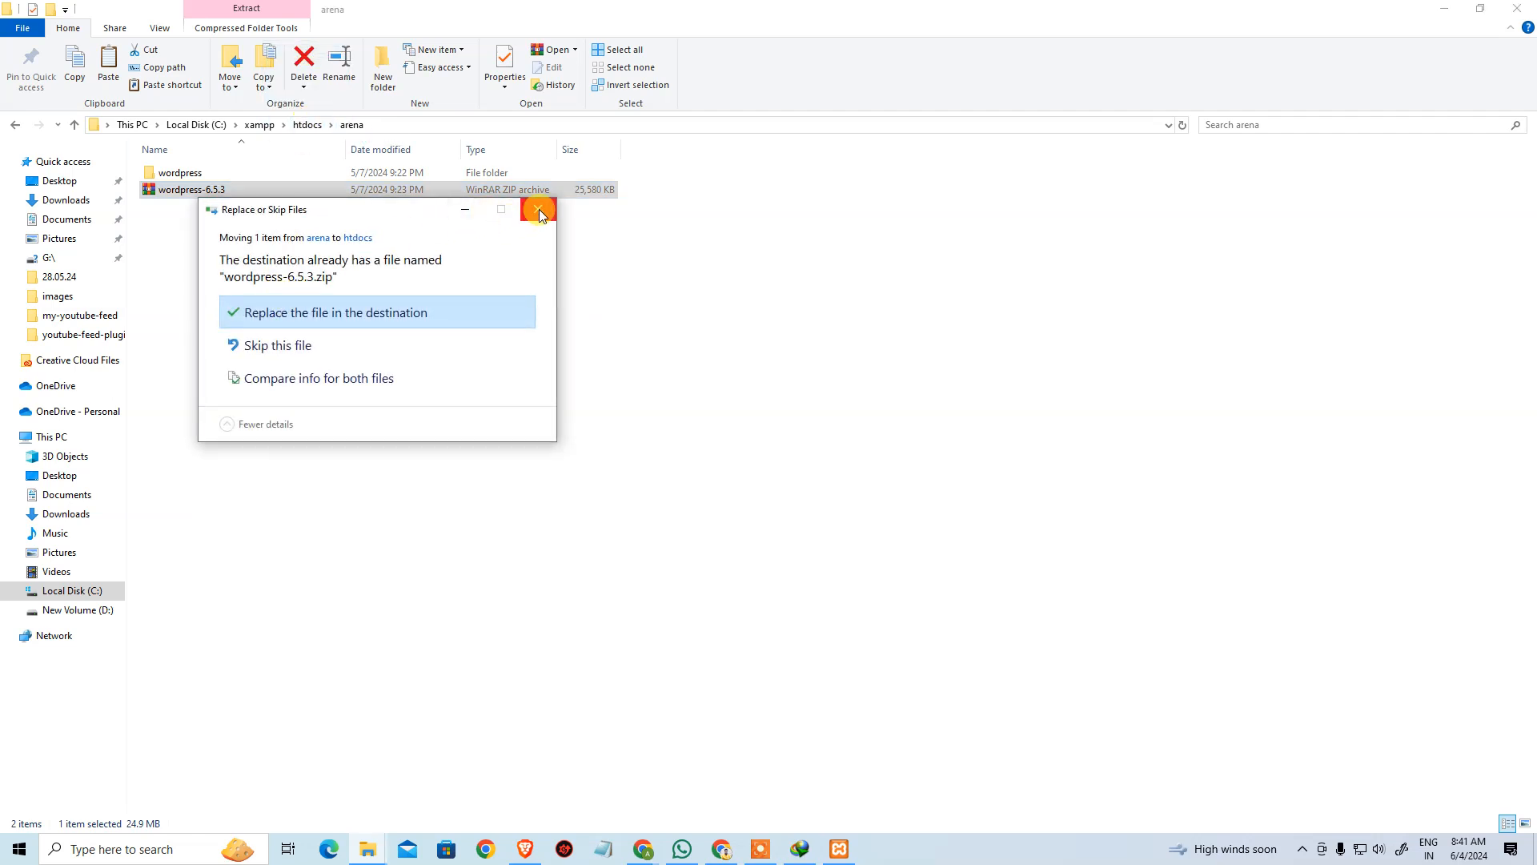
pyautogui.click(354, 313)
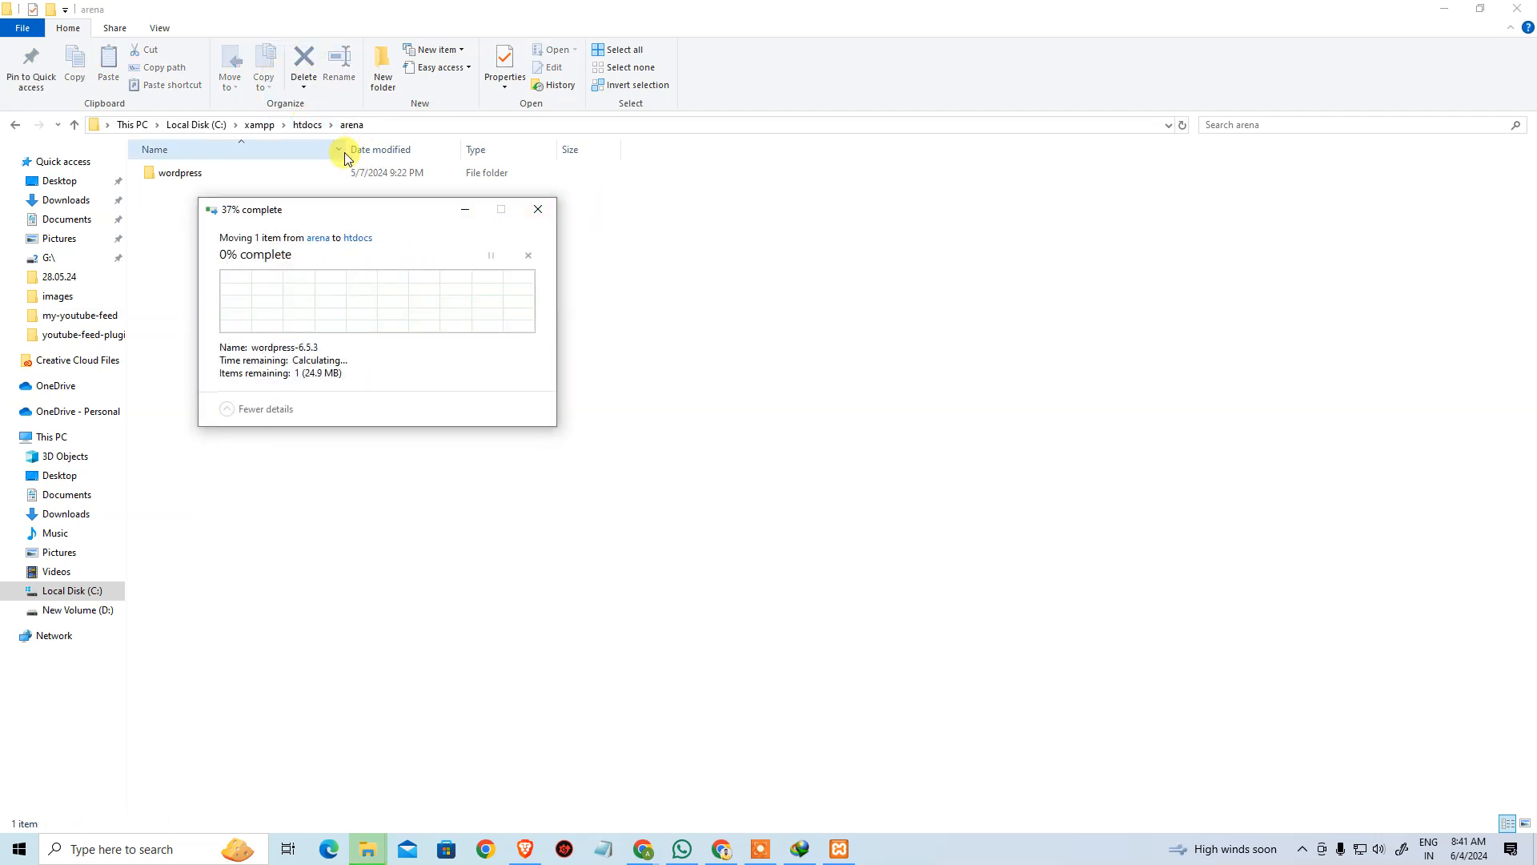
pyautogui.click(307, 126)
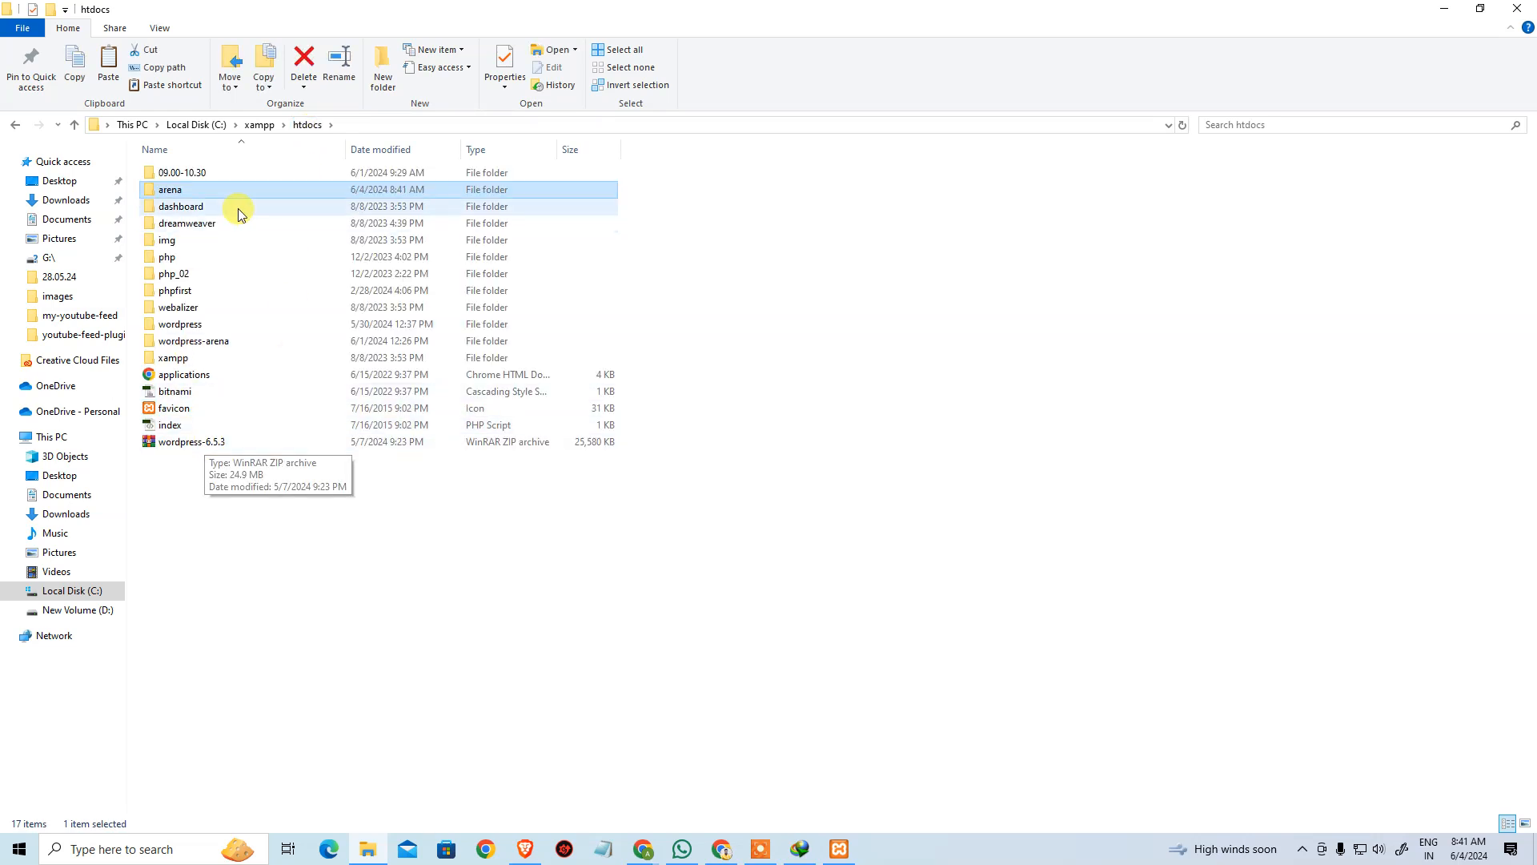
# - Move all files and folders from arena's wordpress subfolder directly into the arena folder
pyautogui.doubleClick(193, 192)
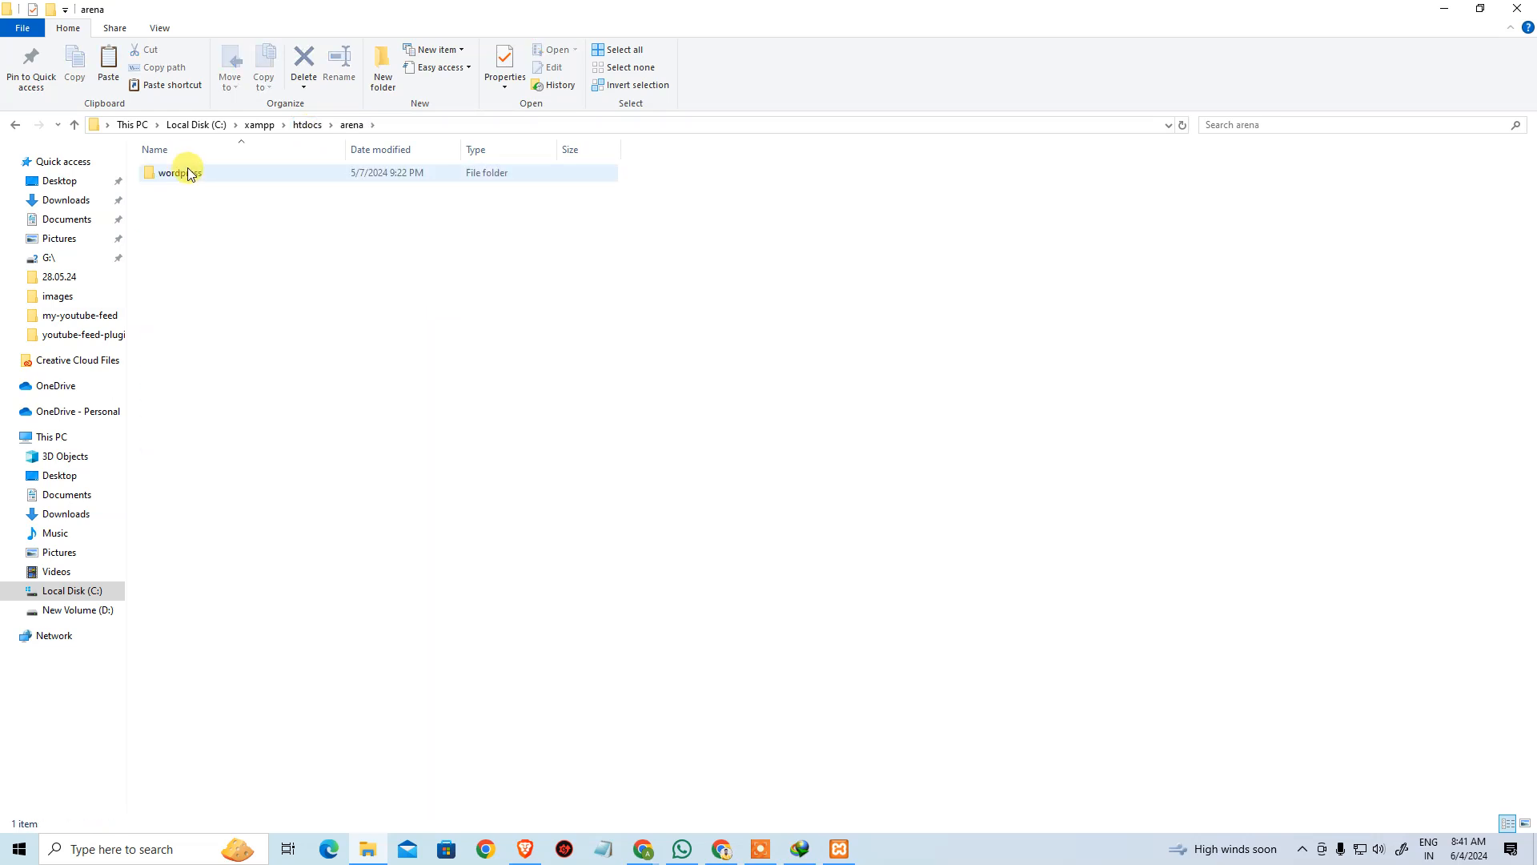
pyautogui.doubleClick(190, 175)
pyautogui.hotkey('ctrl', 'a')
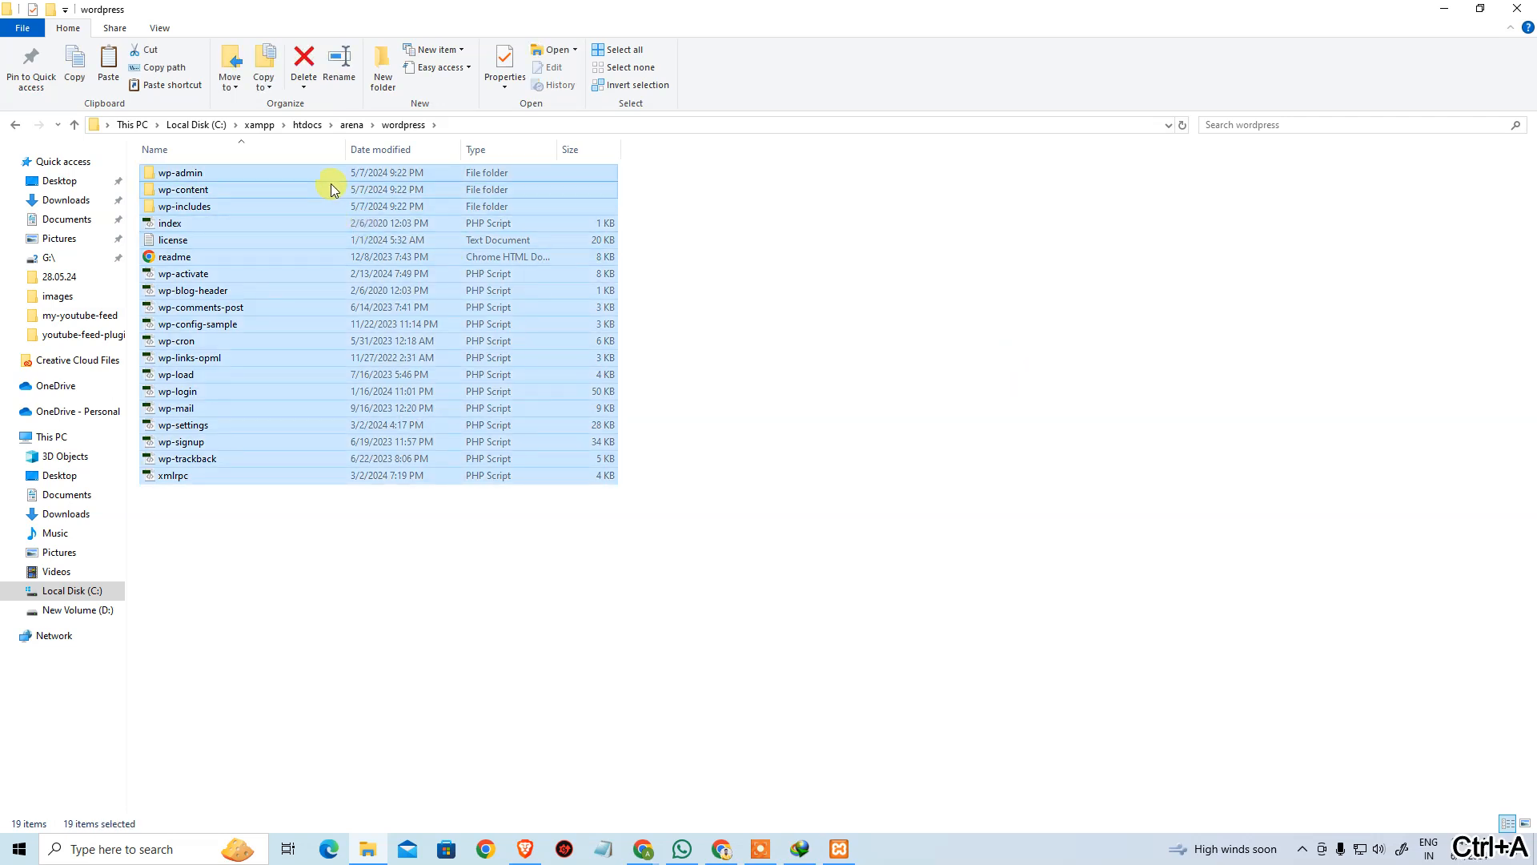
pyautogui.hotkey('ctrl', 'x')
pyautogui.click(350, 125)
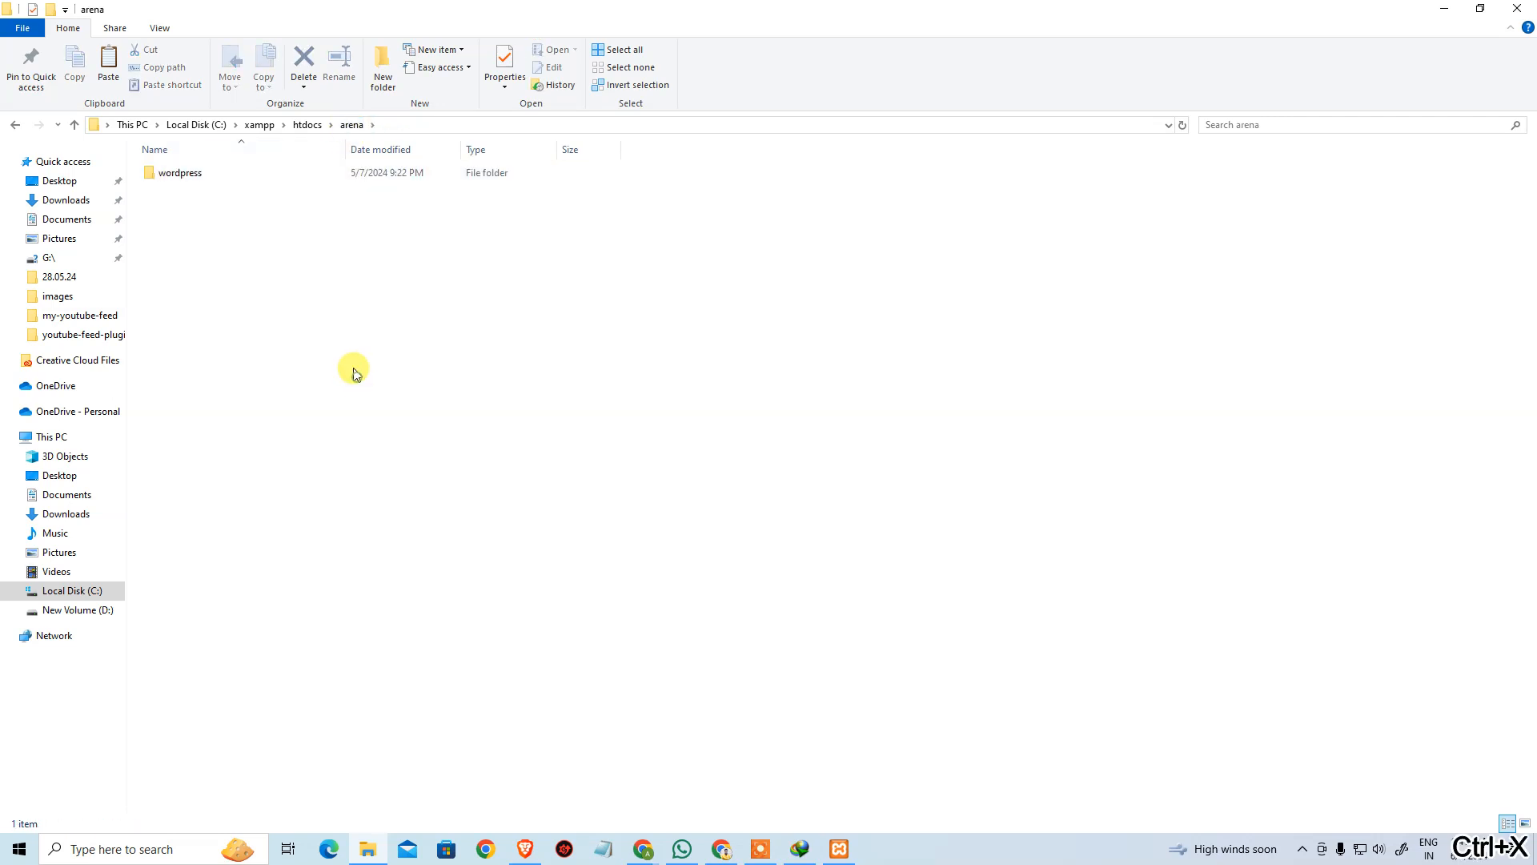
pyautogui.click(199, 176)
pyautogui.hotkey('ctrl', 'v')
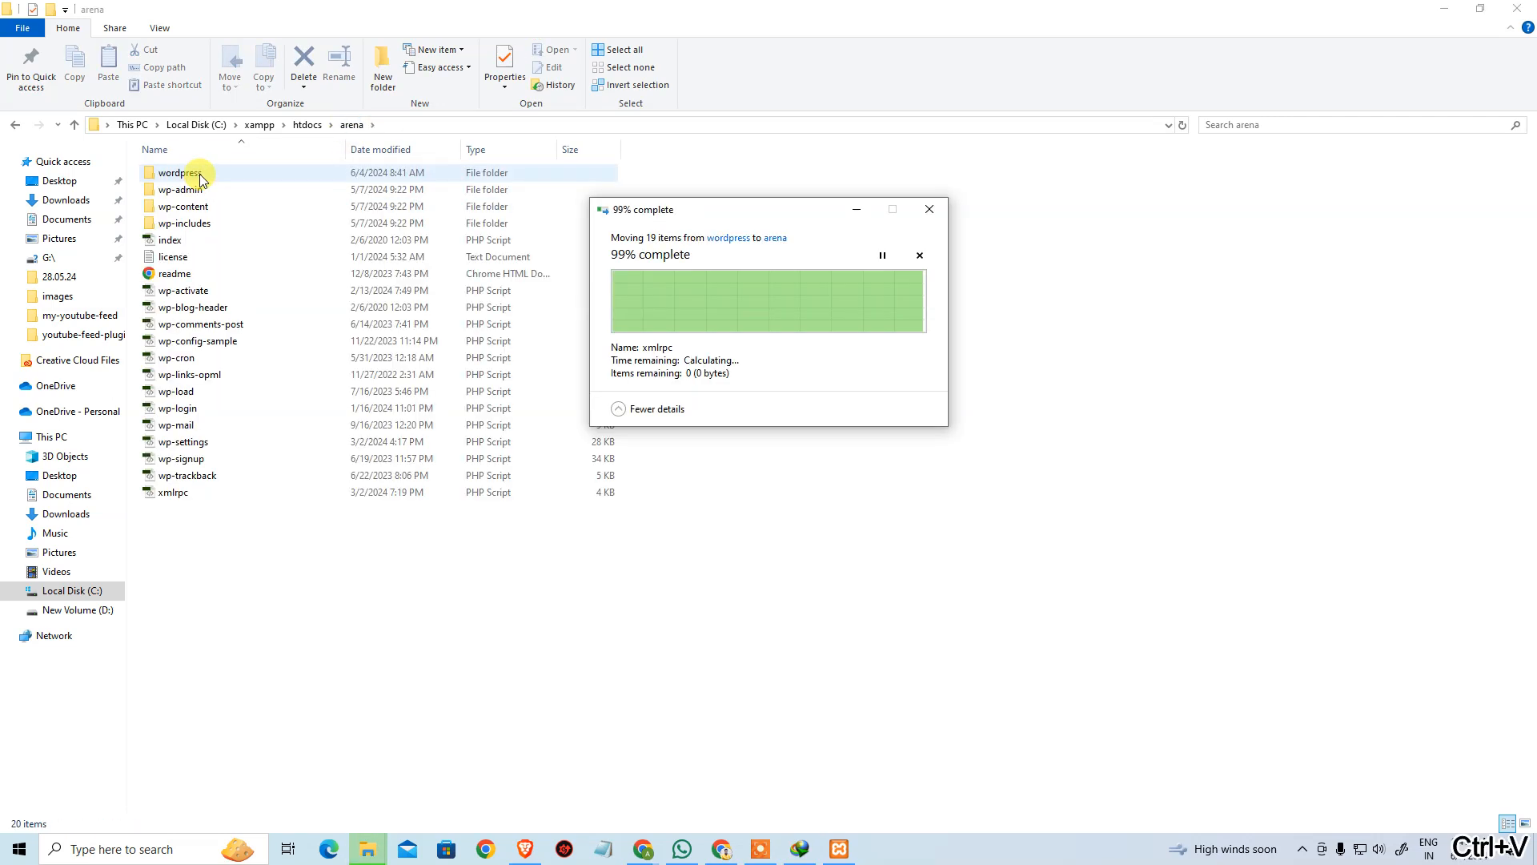
# - Delete the emptied wordpress subfolder from the arena folder
pyautogui.click(200, 173)
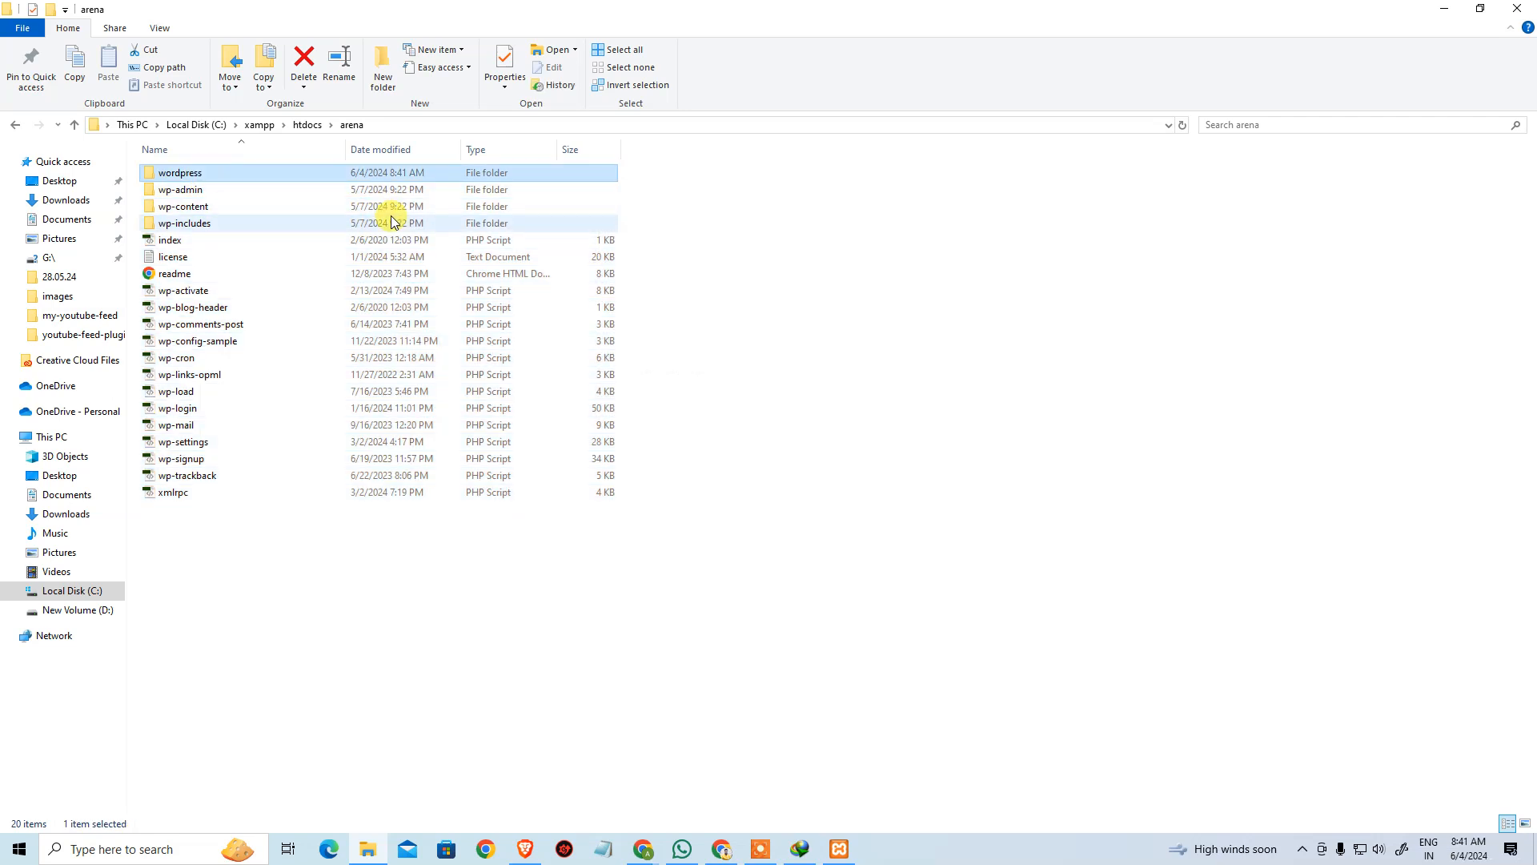
pyautogui.press('Delete')
pyautogui.moveTo(253, 553); pyautogui.dragTo(780, 200)
pyautogui.click(764, 429)
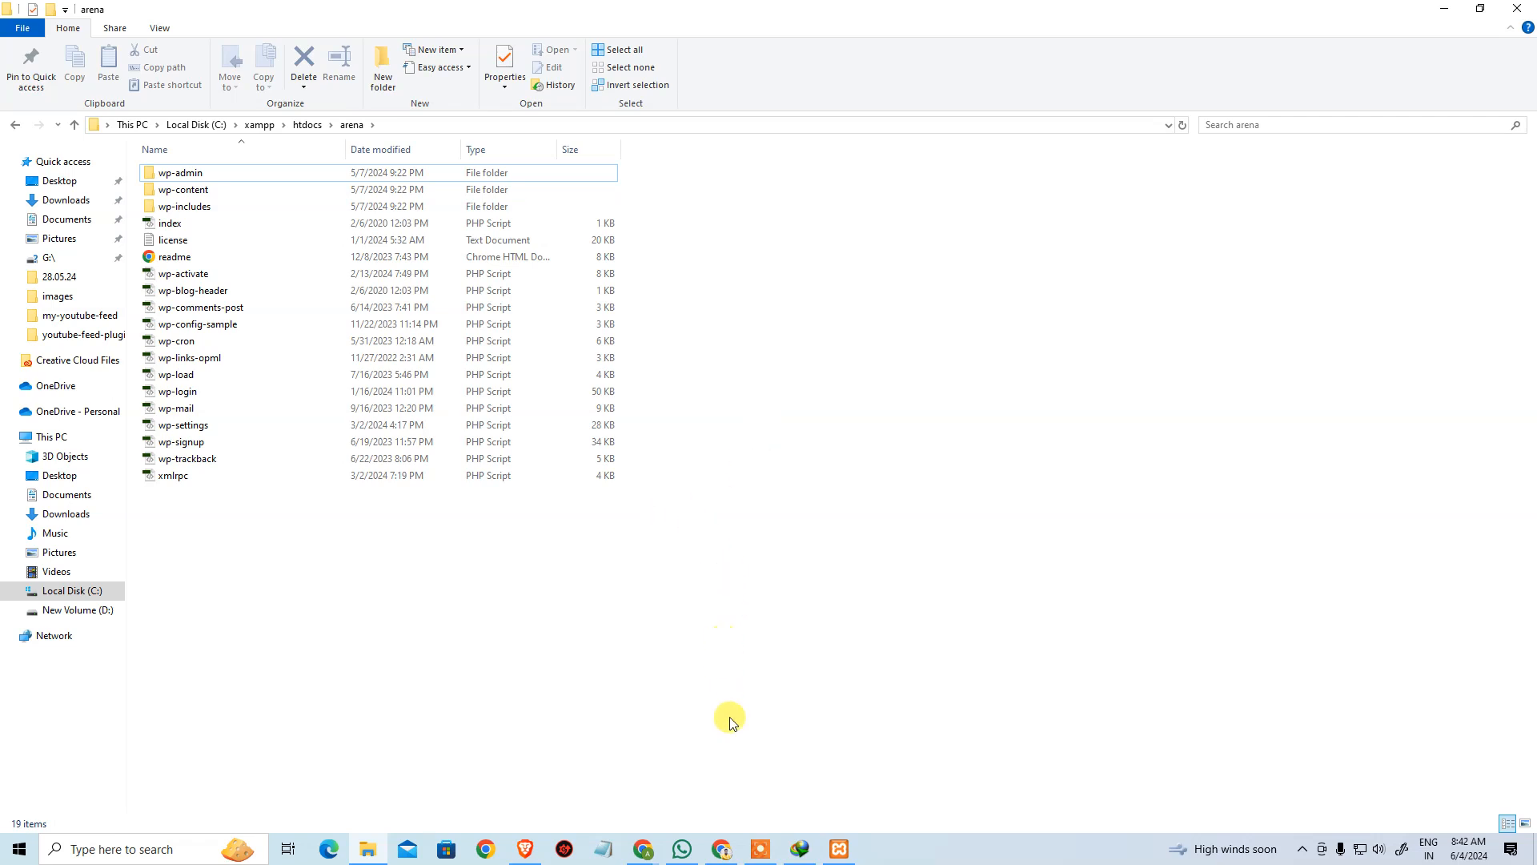
# - From XAMPP's Apache admin page in Chrome, load localhost/arena and close the Google search and WordPress.org download tabs
pyautogui.click(839, 849)
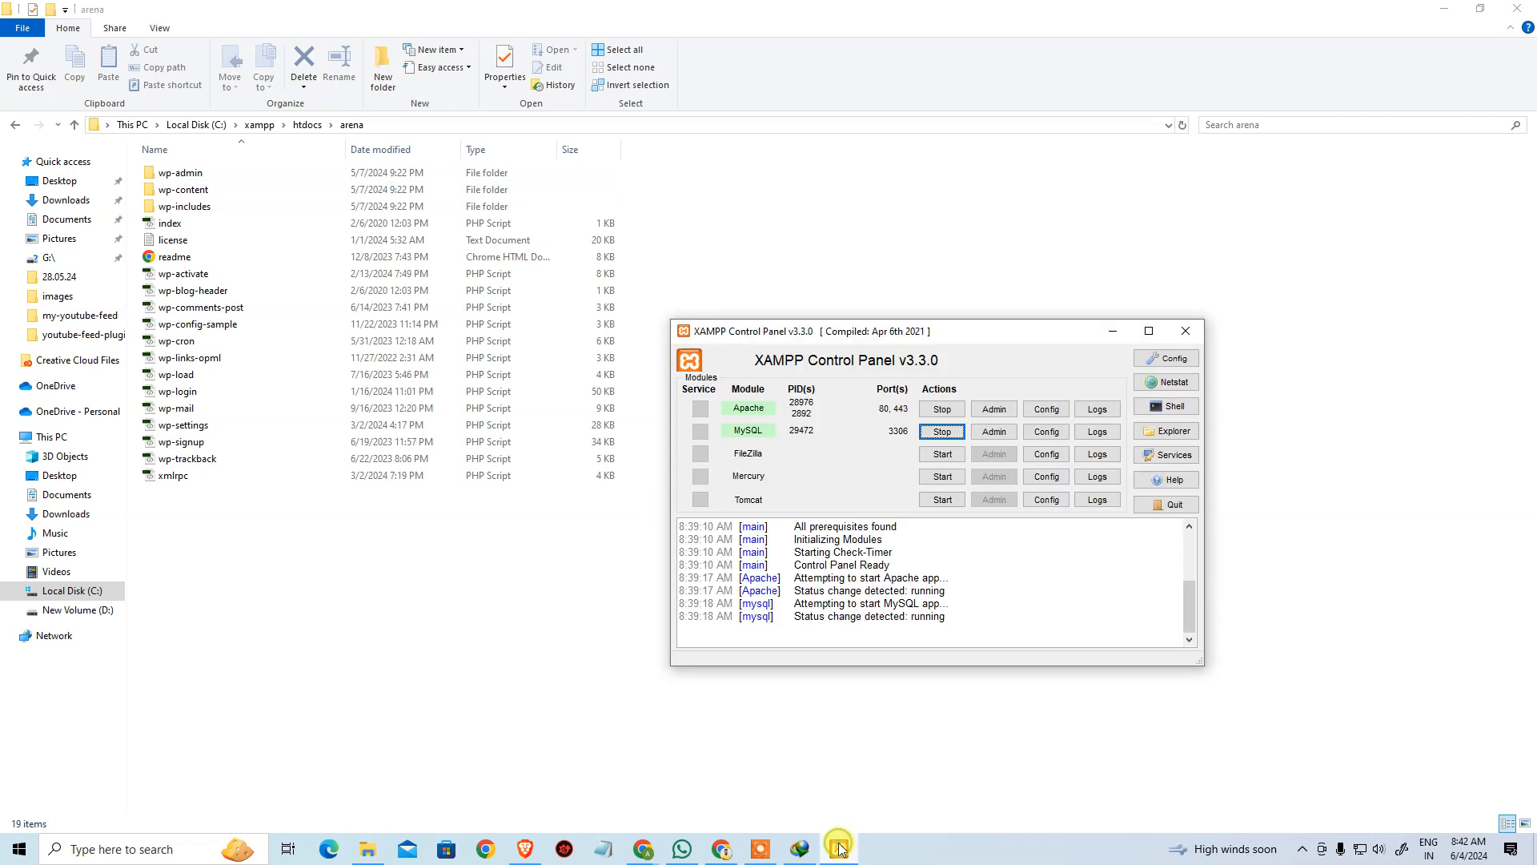
pyautogui.click(991, 410)
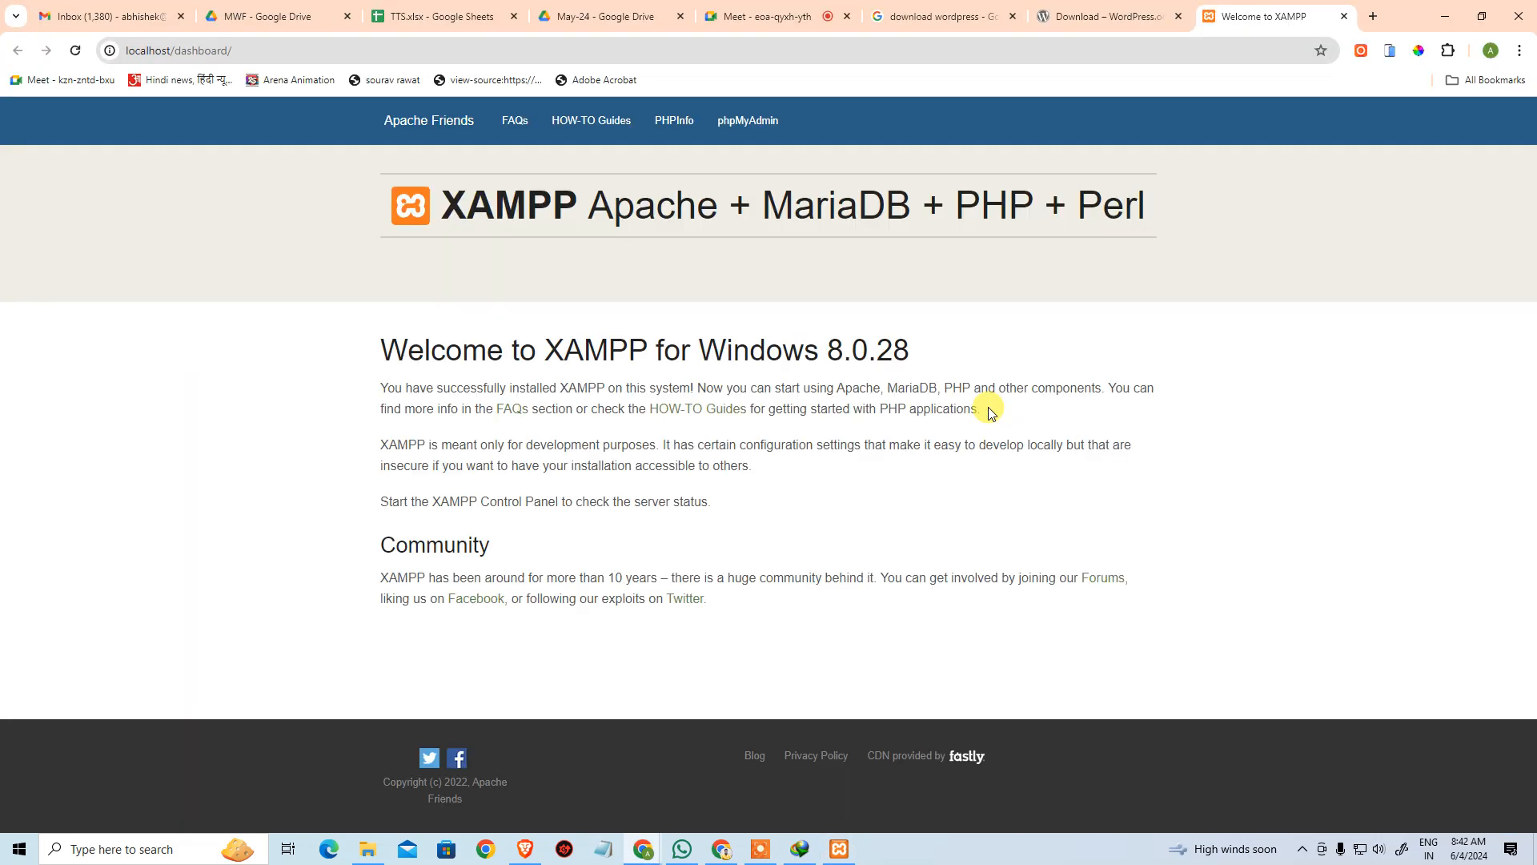
pyautogui.click(456, 50)
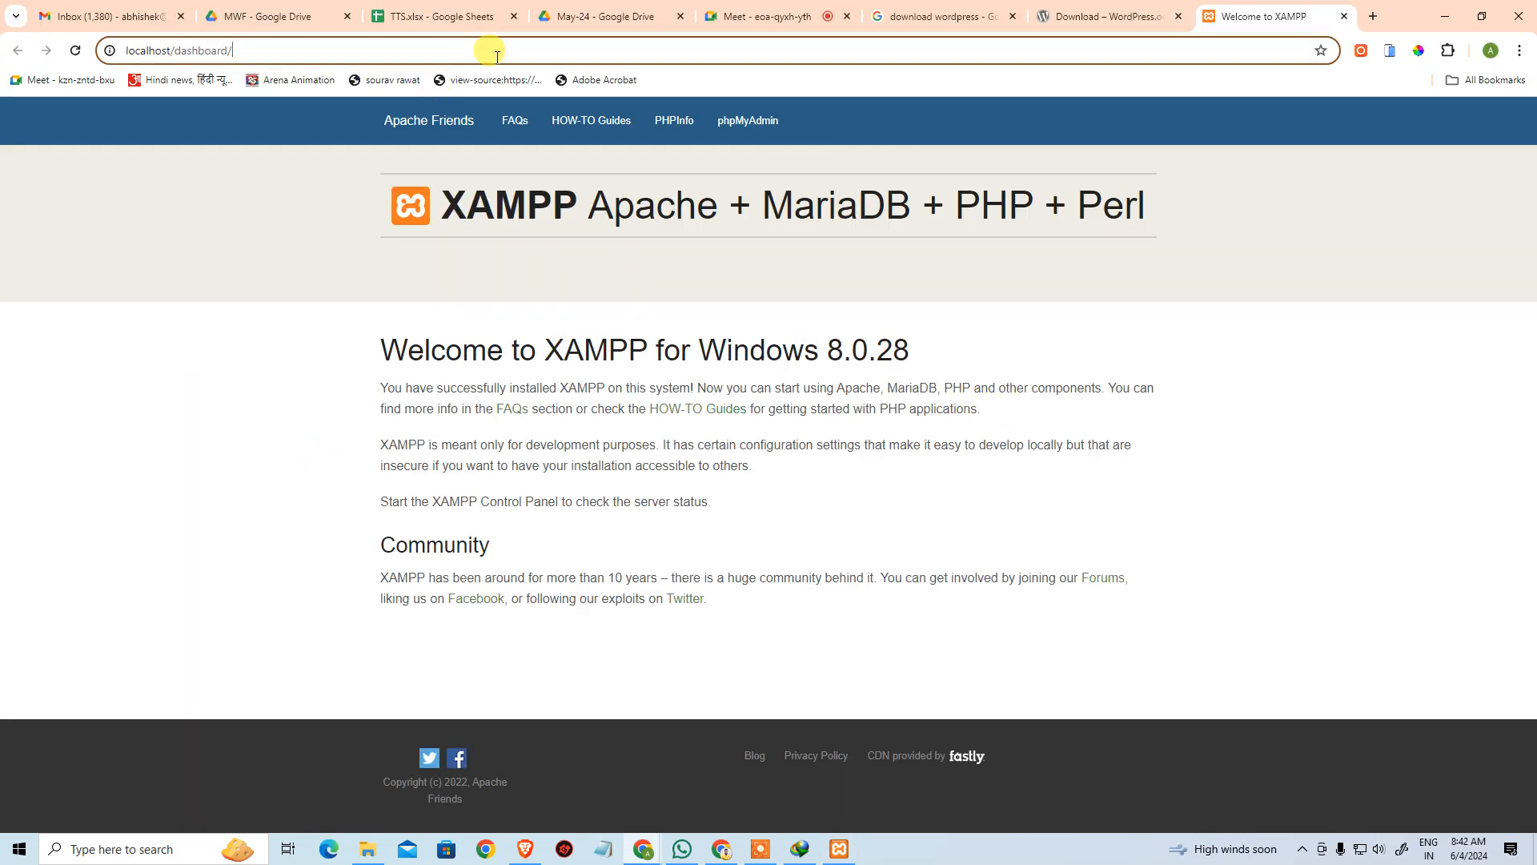
pyautogui.hotkey('ctrl', 'shift', 'Left')
pyautogui.write('arena')
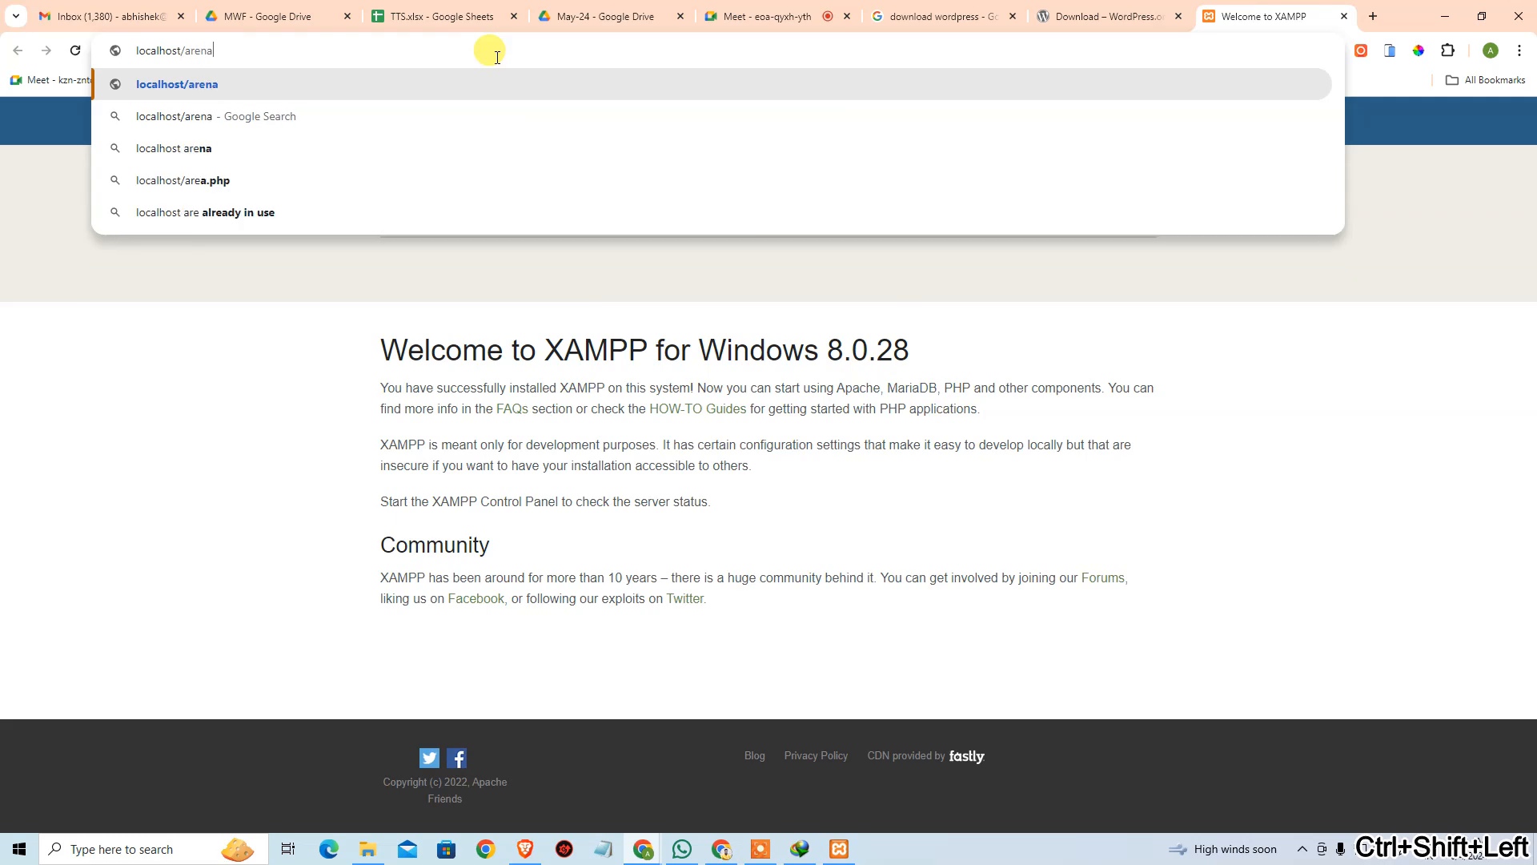
pyautogui.press('Return')
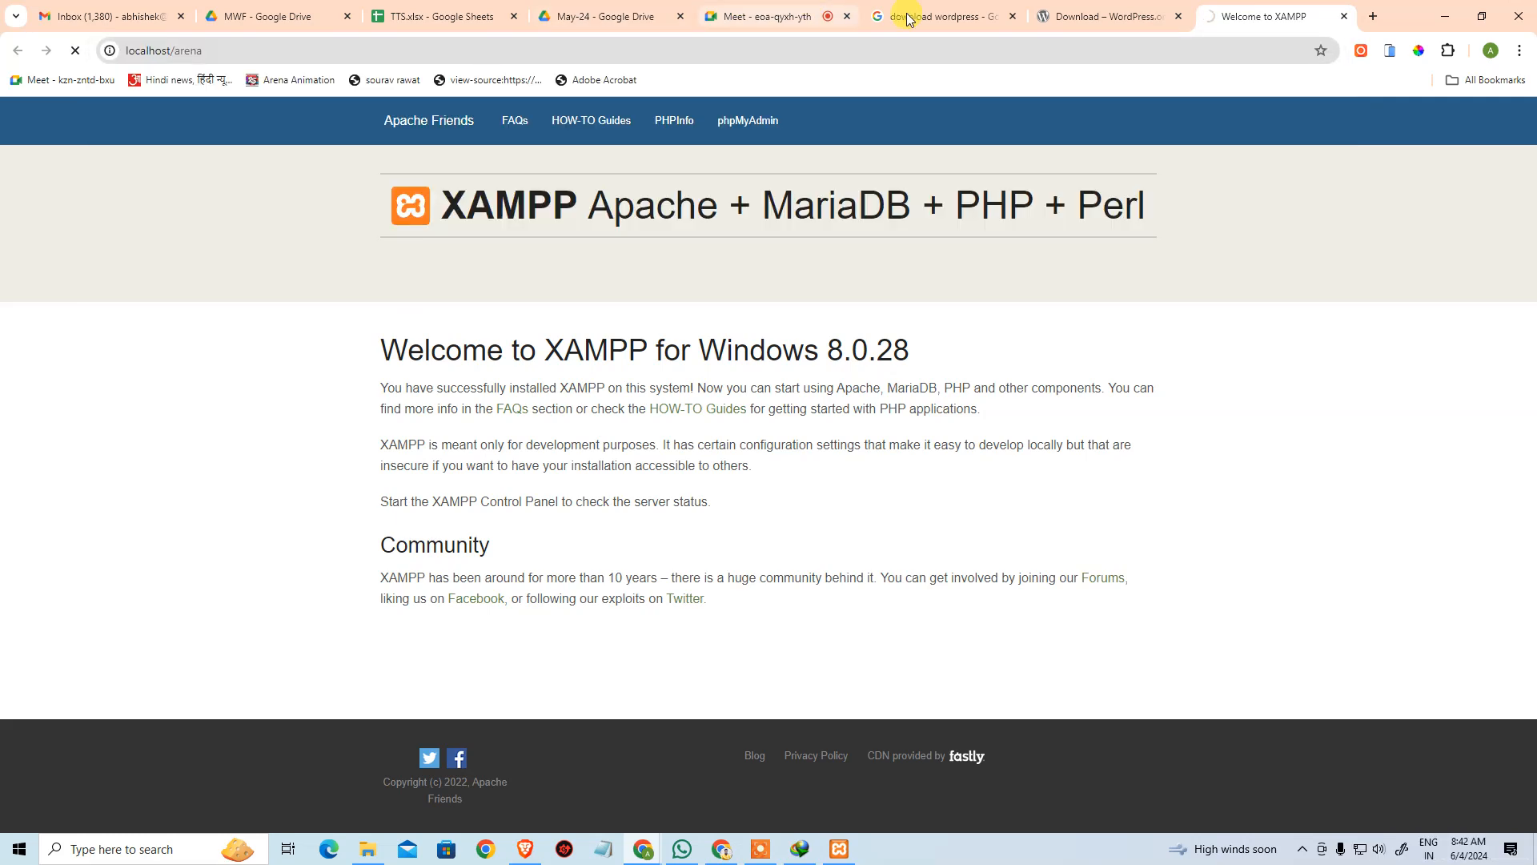
pyautogui.click(1012, 16)
pyautogui.click(1012, 16)
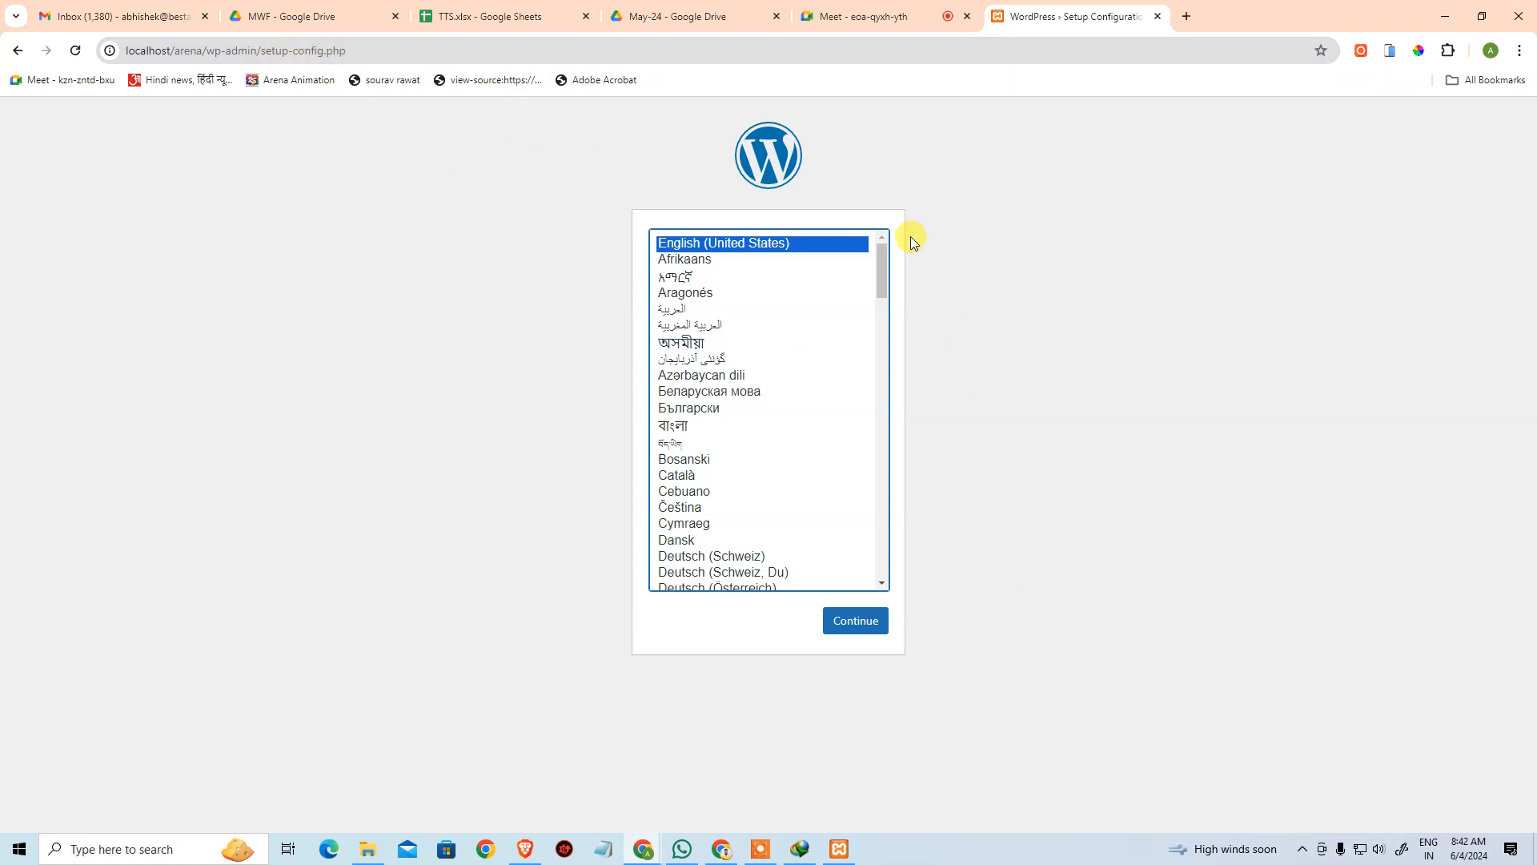
# - Continue the WordPress setup in English (United States) and proceed past the welcome page to the database connection form
pyautogui.moveTo(883, 261); pyautogui.dragTo(874, 204)
pyautogui.moveTo(879, 262); pyautogui.dragTo(896, 395)
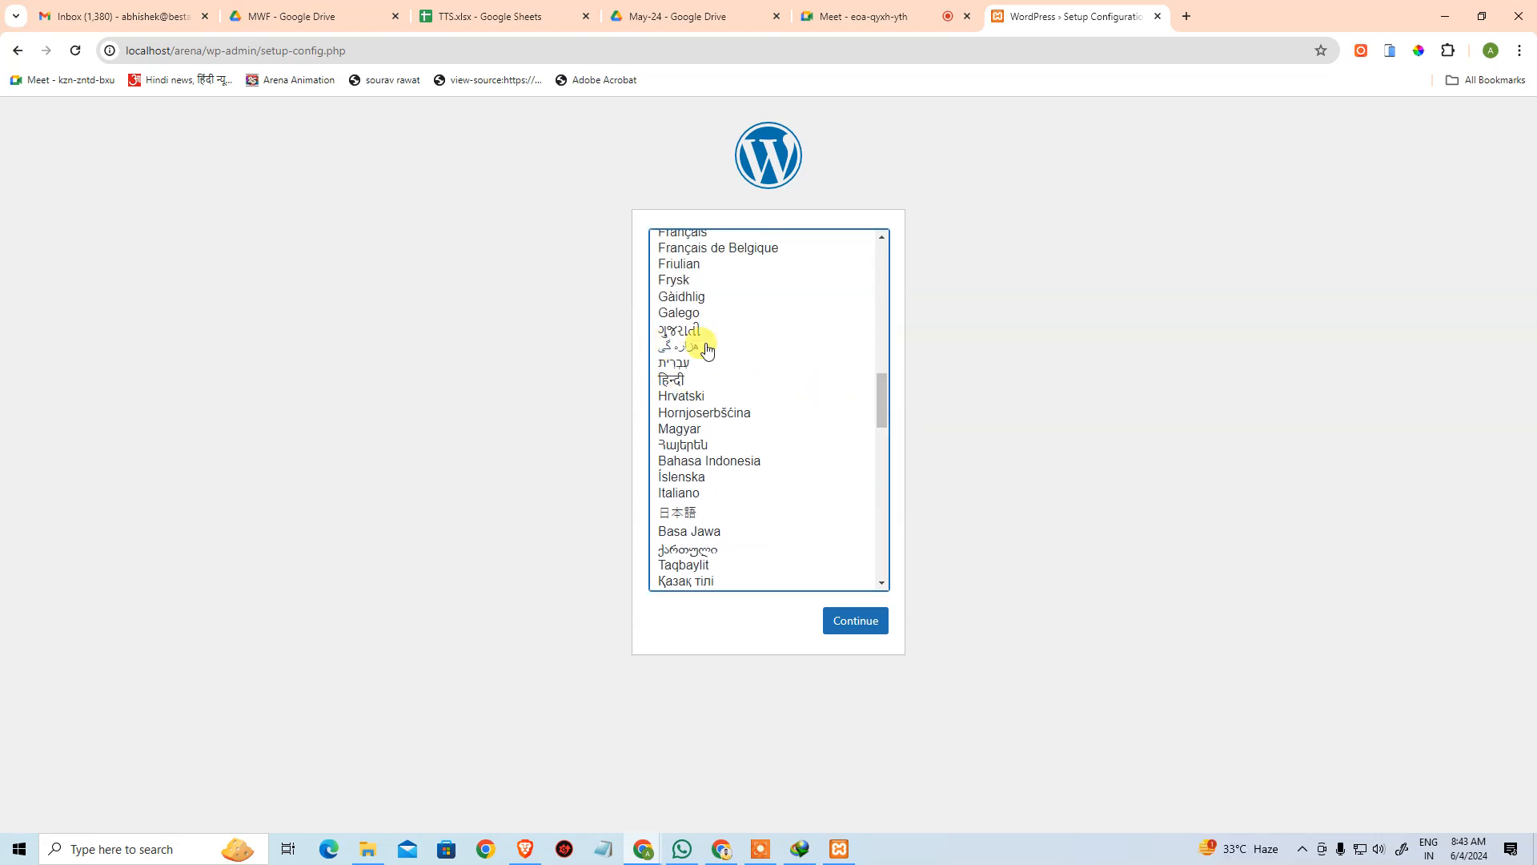
pyautogui.click(854, 619)
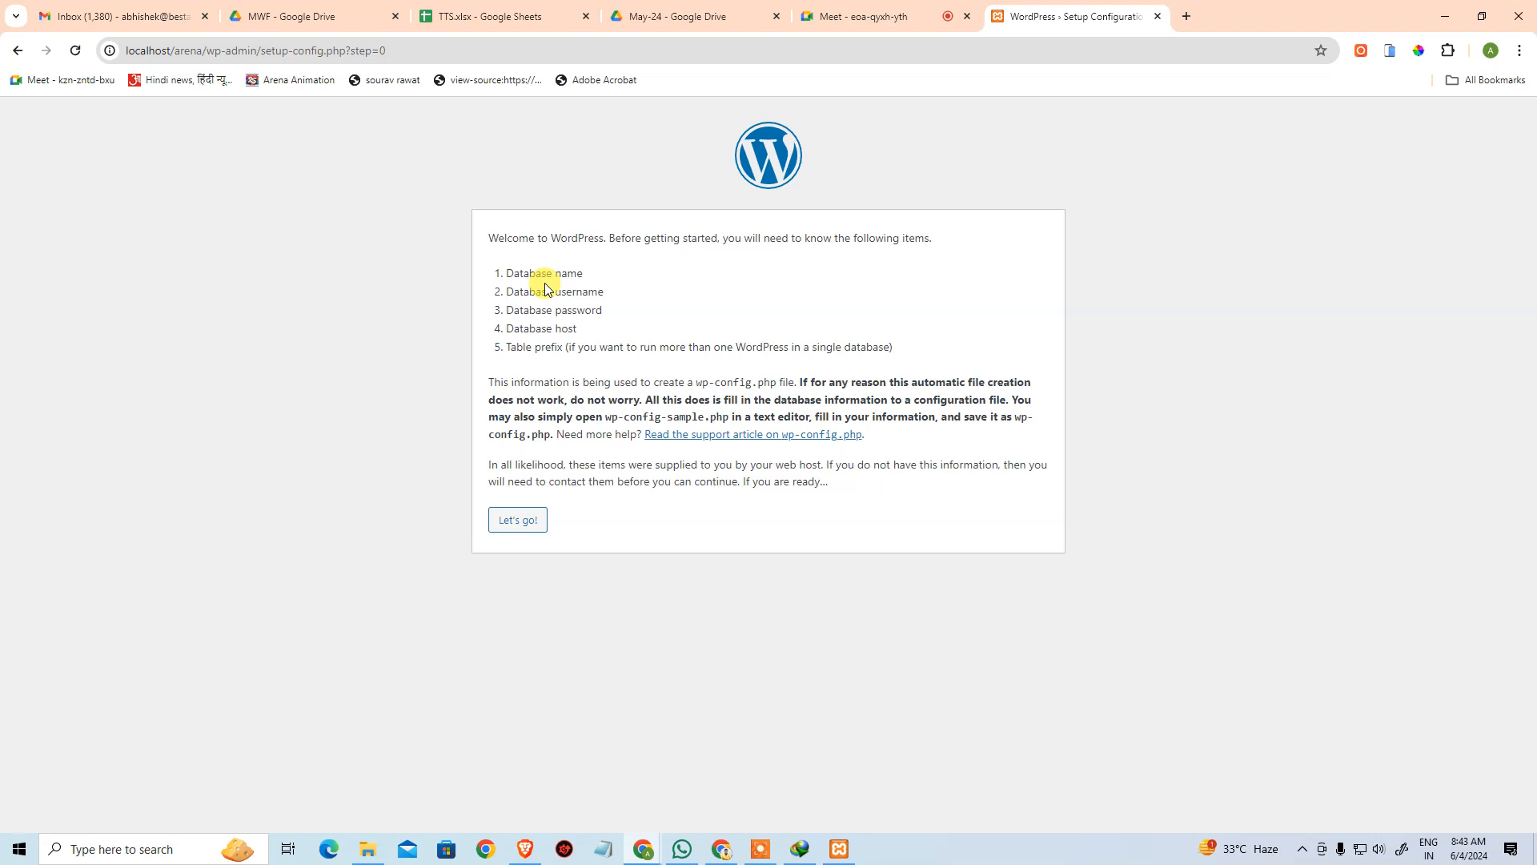
pyautogui.click(512, 530)
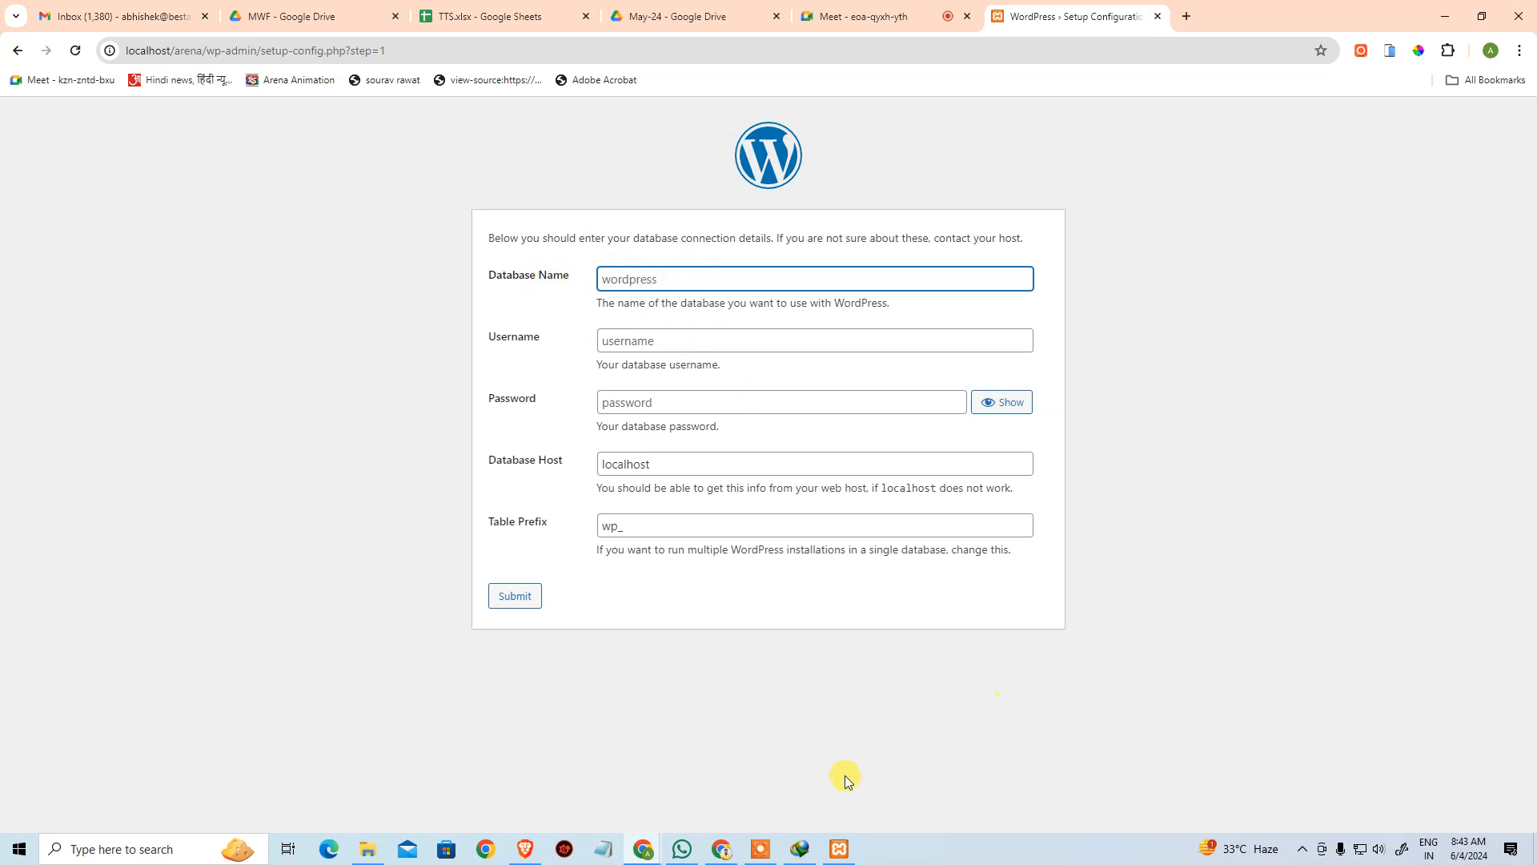
# - Open phpMyAdmin from XAMPP's MySQL admin and create a database named arena
pyautogui.click(839, 849)
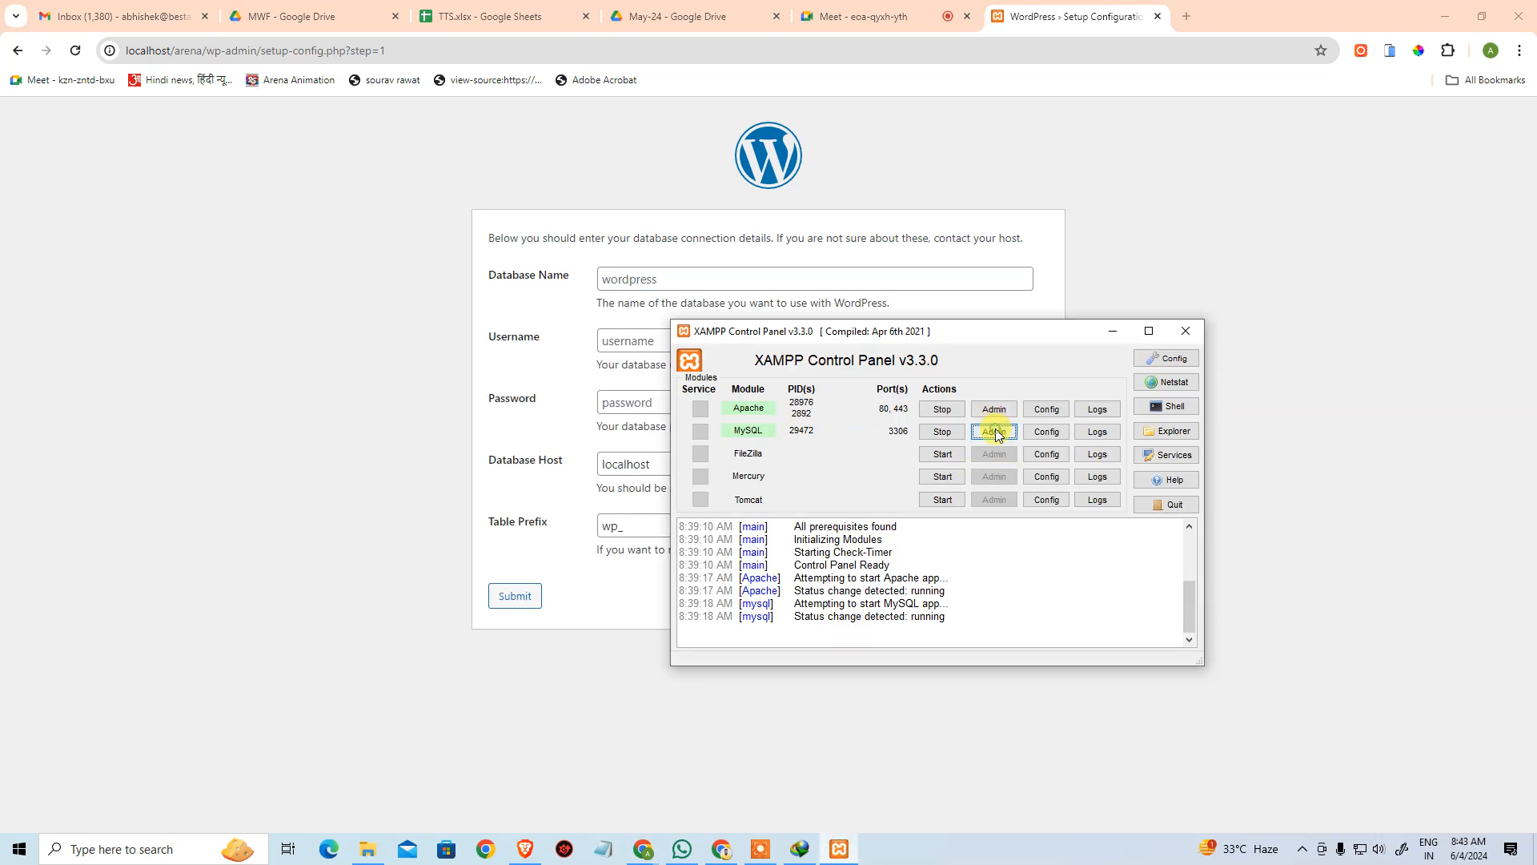
pyautogui.click(994, 432)
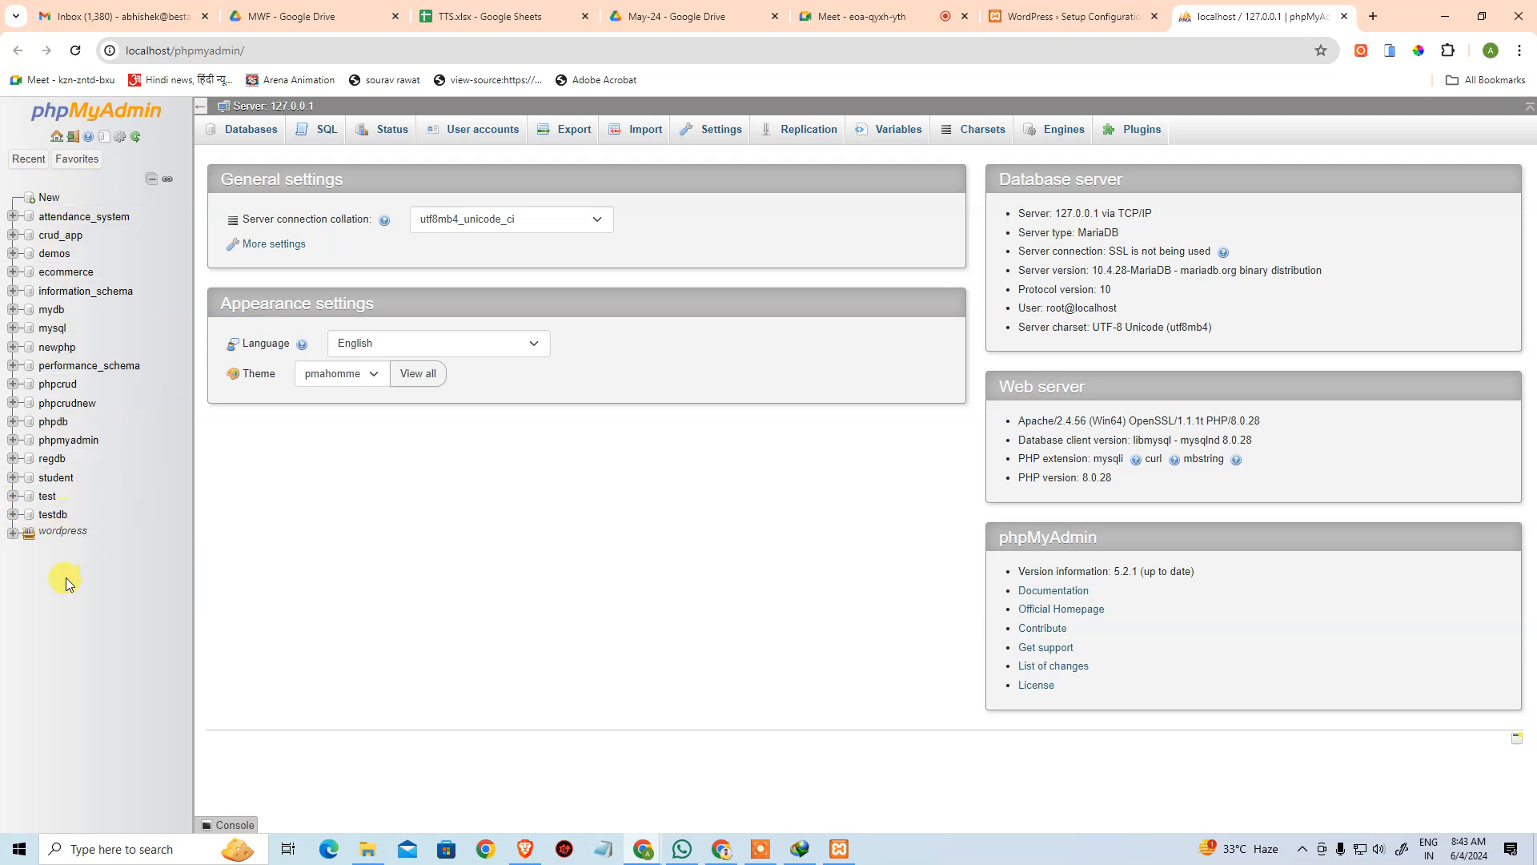
pyautogui.click(255, 134)
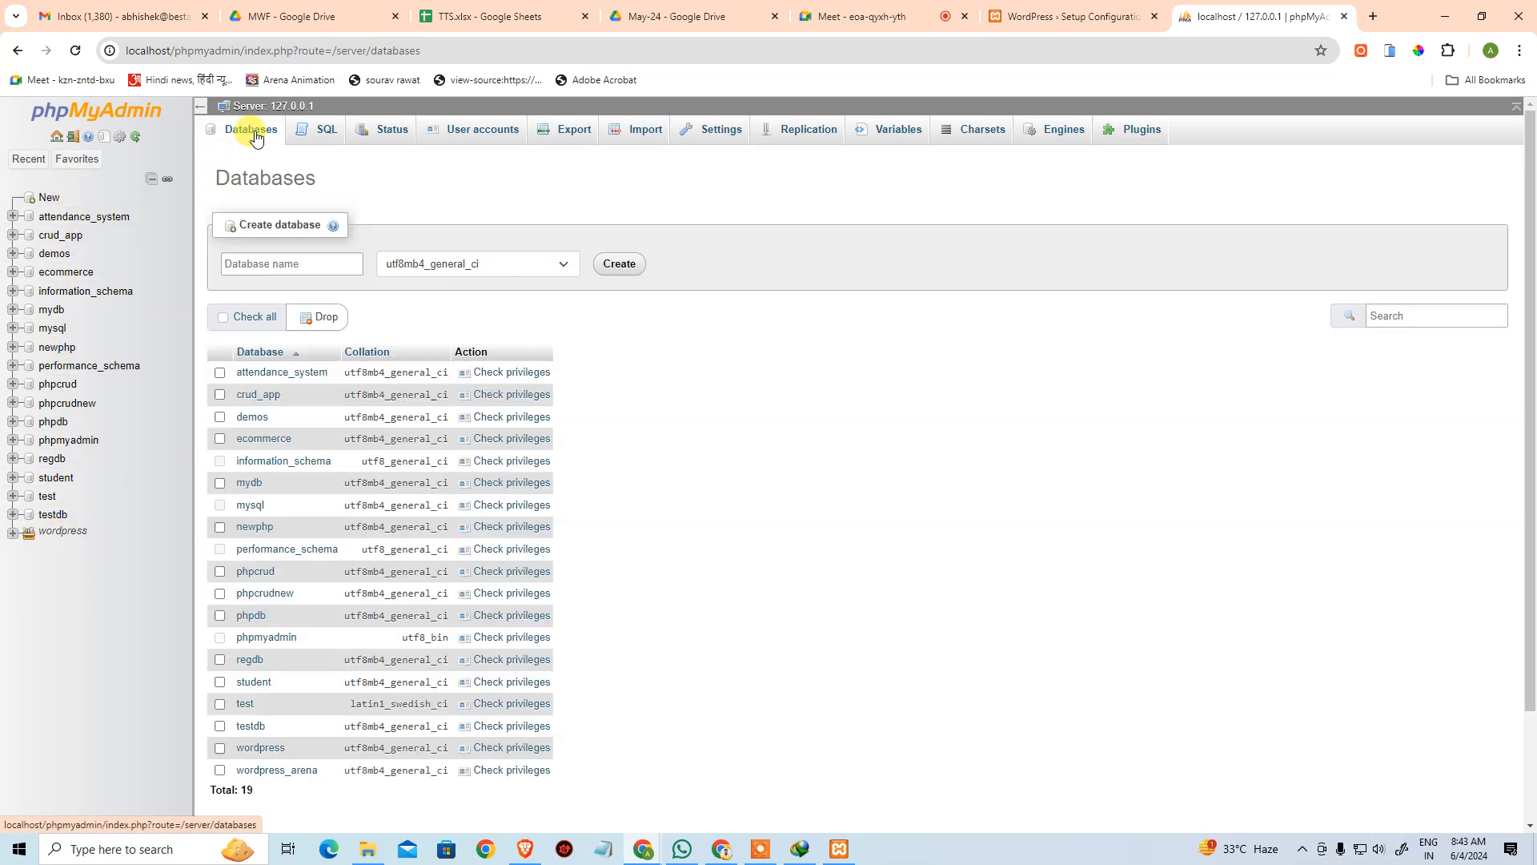
pyautogui.click(308, 264)
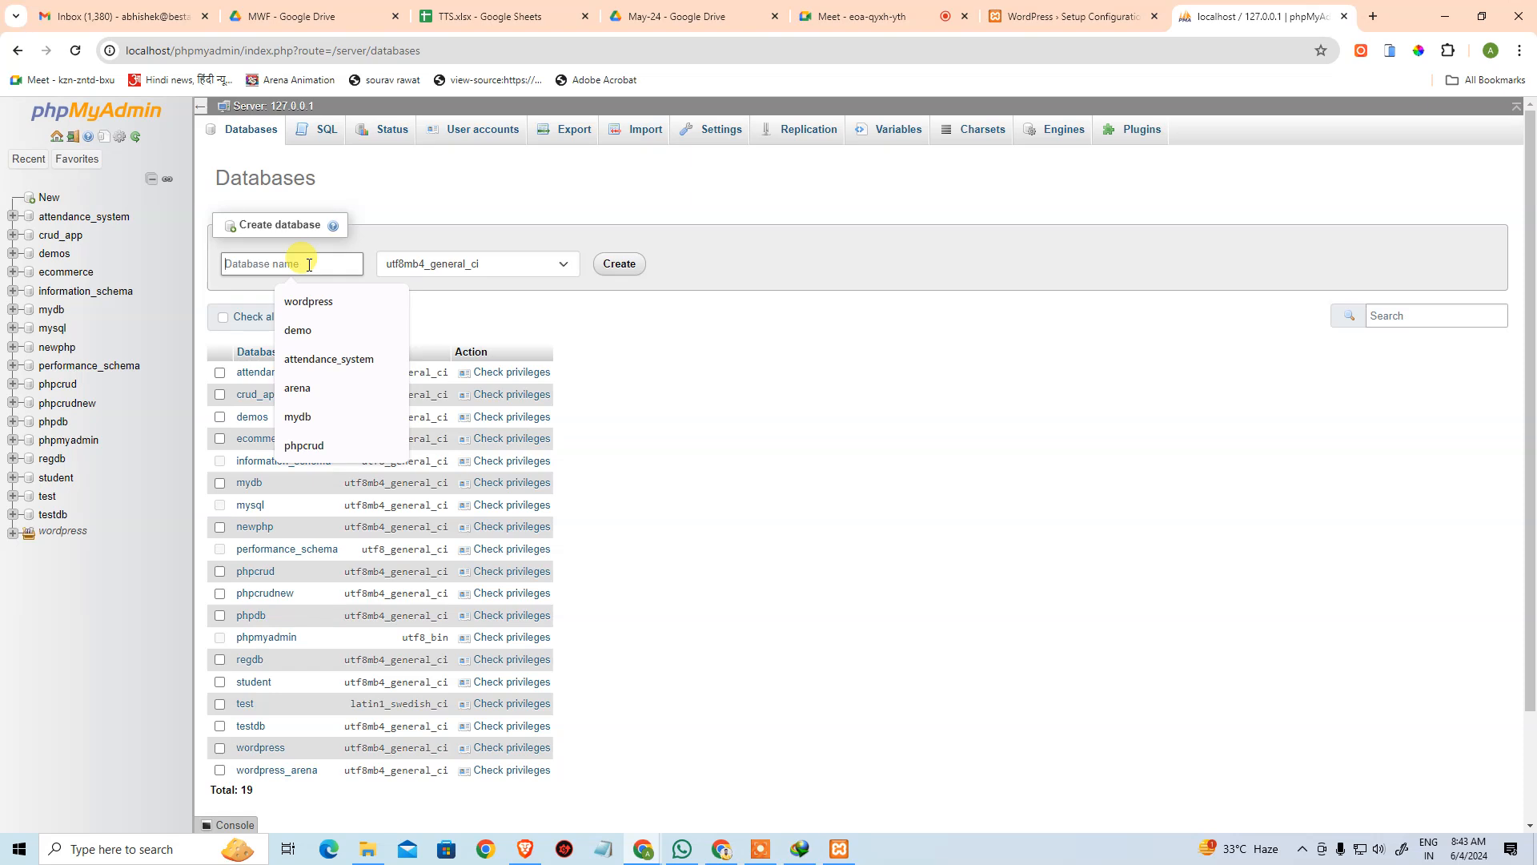
pyautogui.write('arena')
pyautogui.click(619, 263)
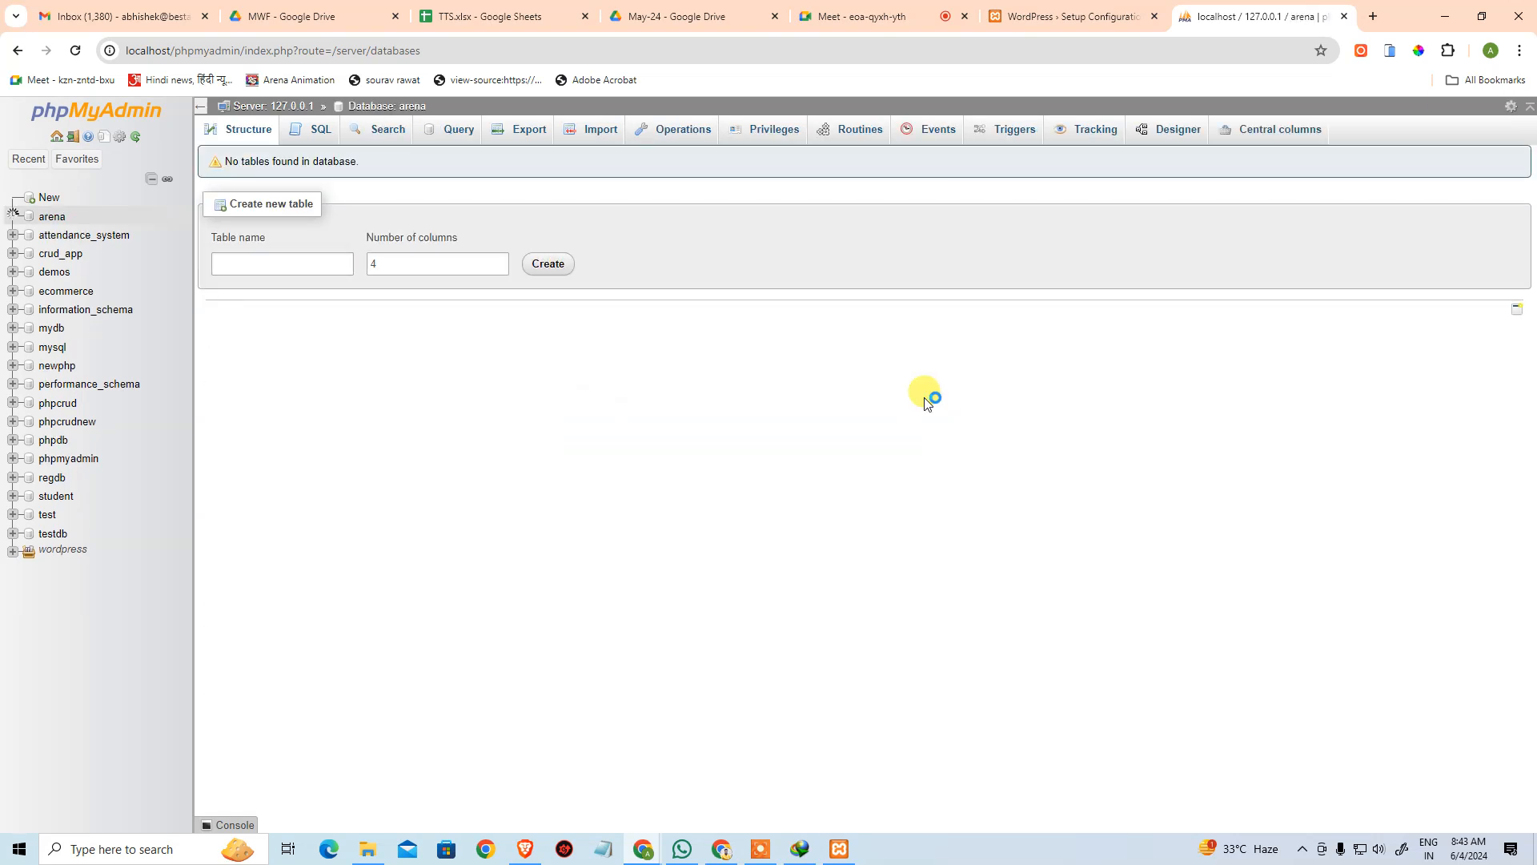
# - In the WordPress database connection form, enter arena as the database name and root as the username, leaving the password blank
pyautogui.click(1057, 8)
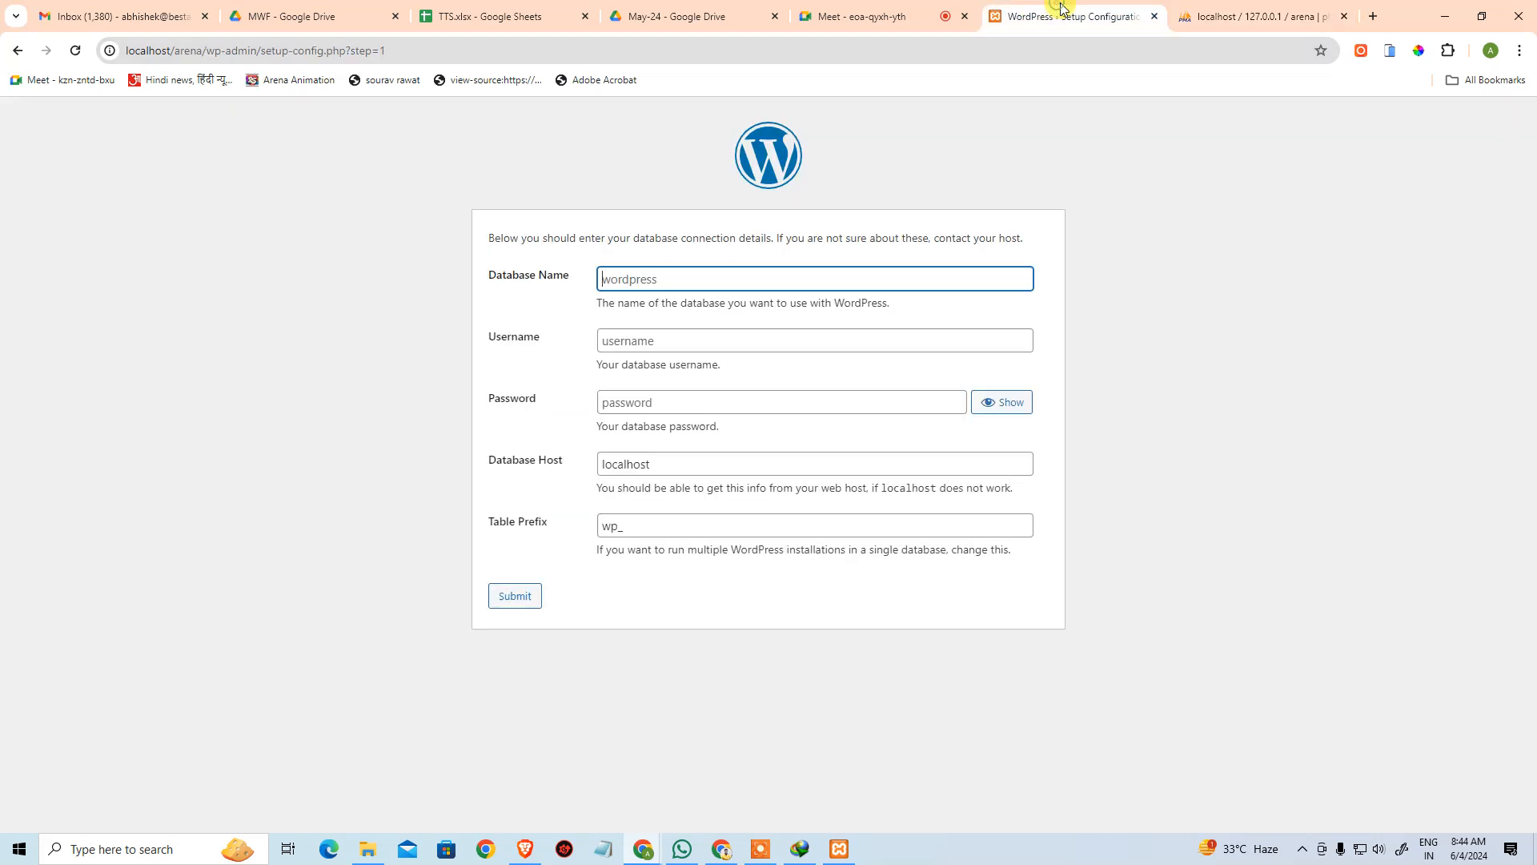
pyautogui.click(675, 274)
pyautogui.write('arena')
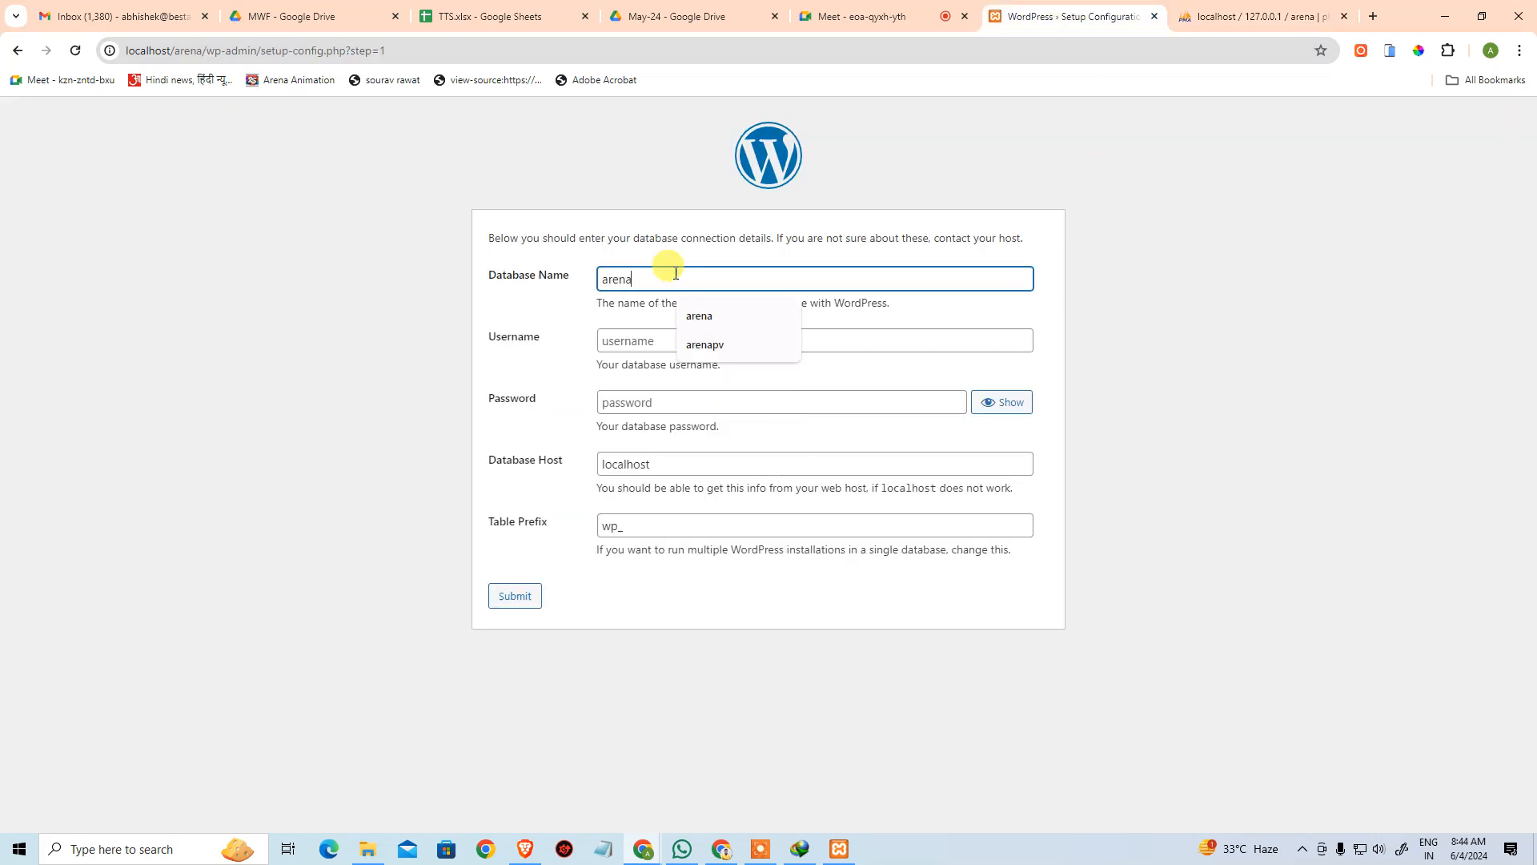
pyautogui.press('Tab')
pyautogui.write('a')
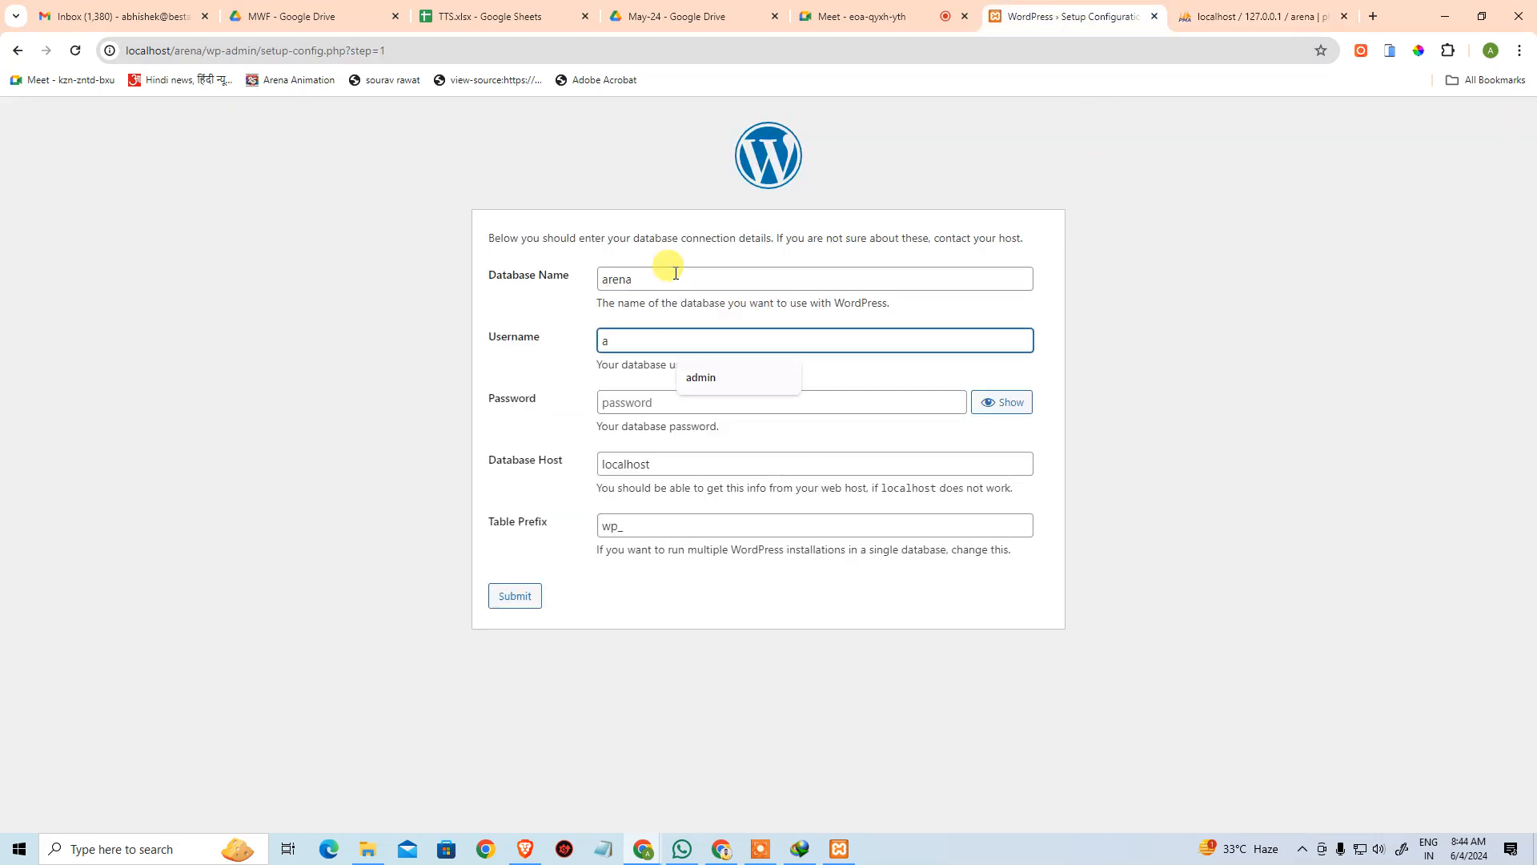
pyautogui.press('BackSpace')
pyautogui.write('roo')
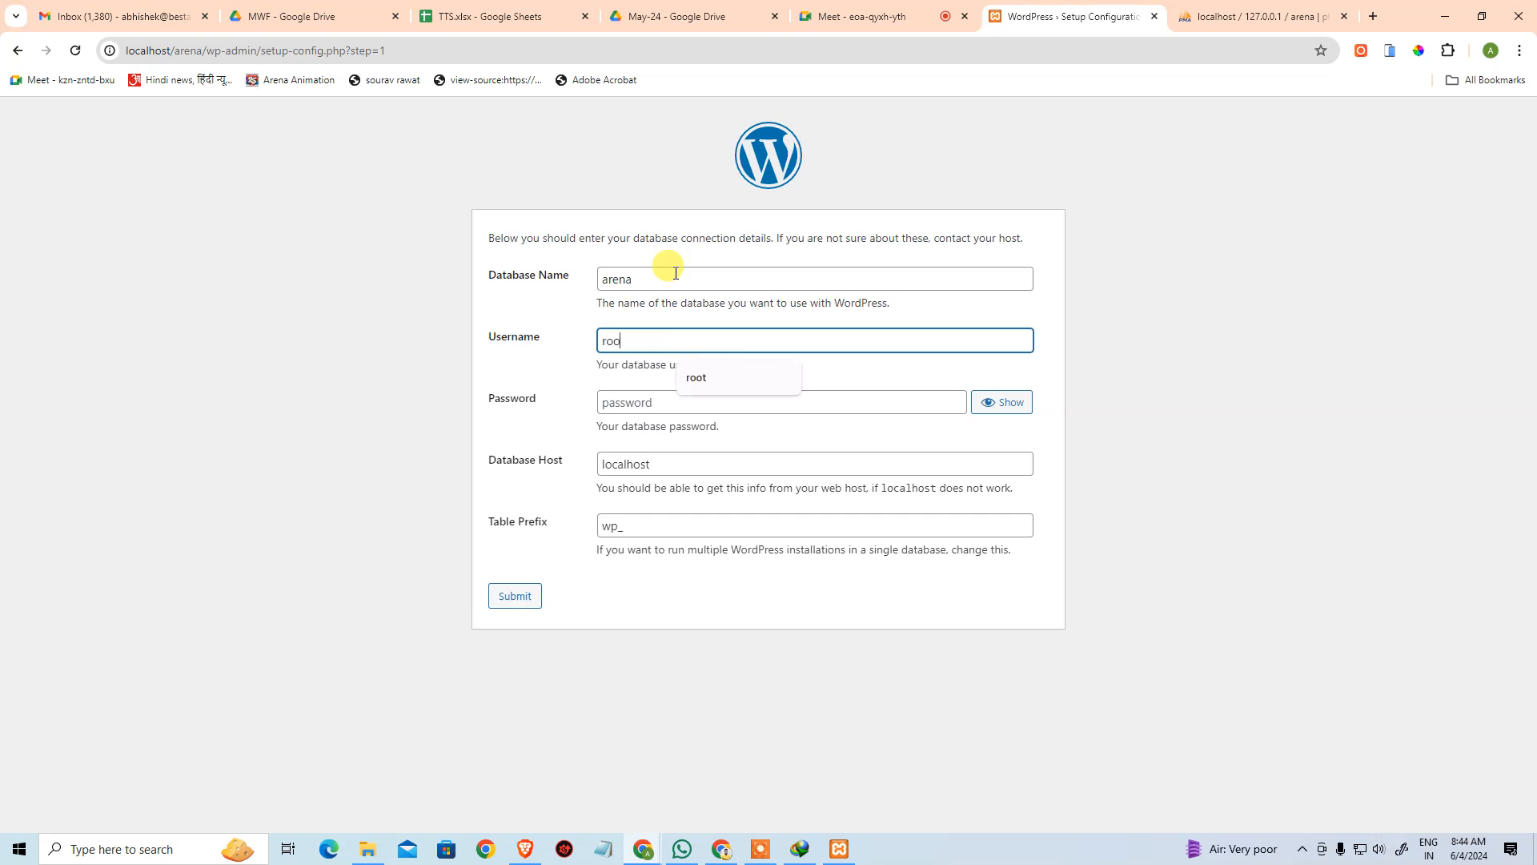
pyautogui.write('t')
pyautogui.press('Tab')
pyautogui.press('Tab')
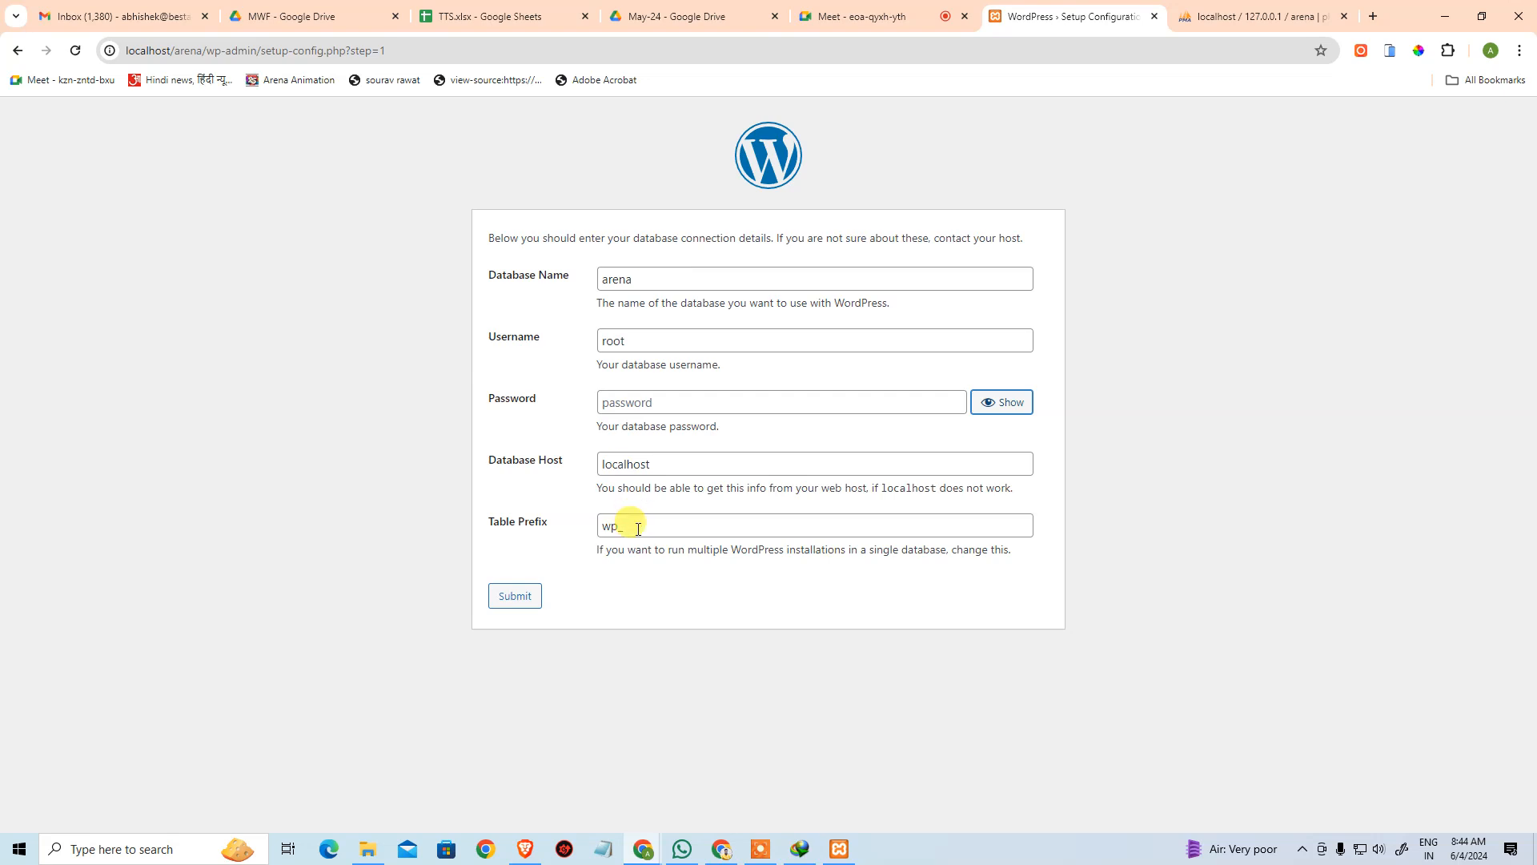
# - Review the database name, username, host and table prefix entries in the connection form
pyautogui.click(648, 464)
pyautogui.click(661, 530)
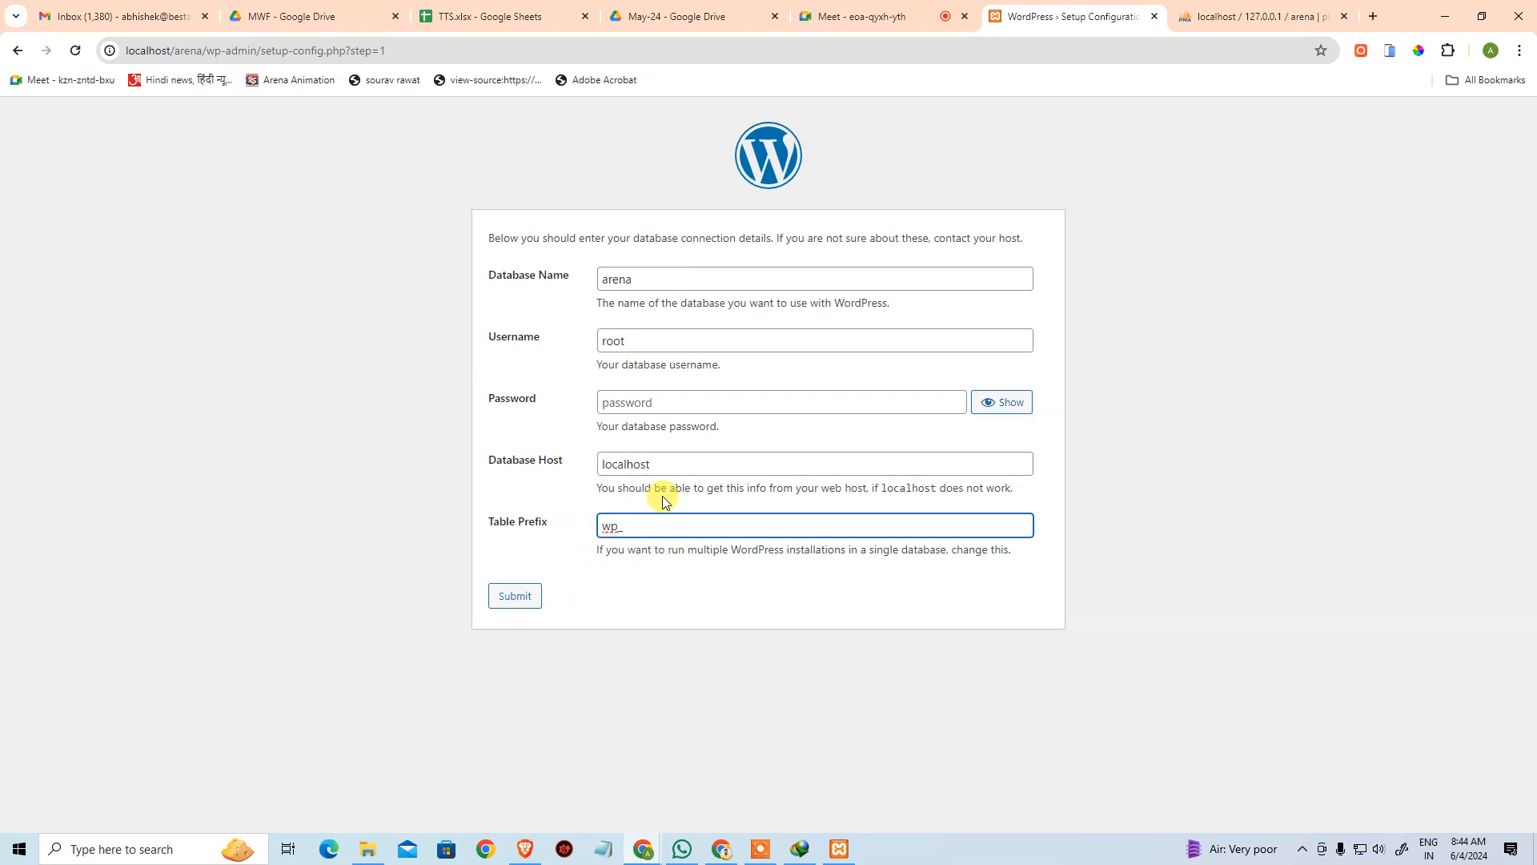
pyautogui.click(652, 275)
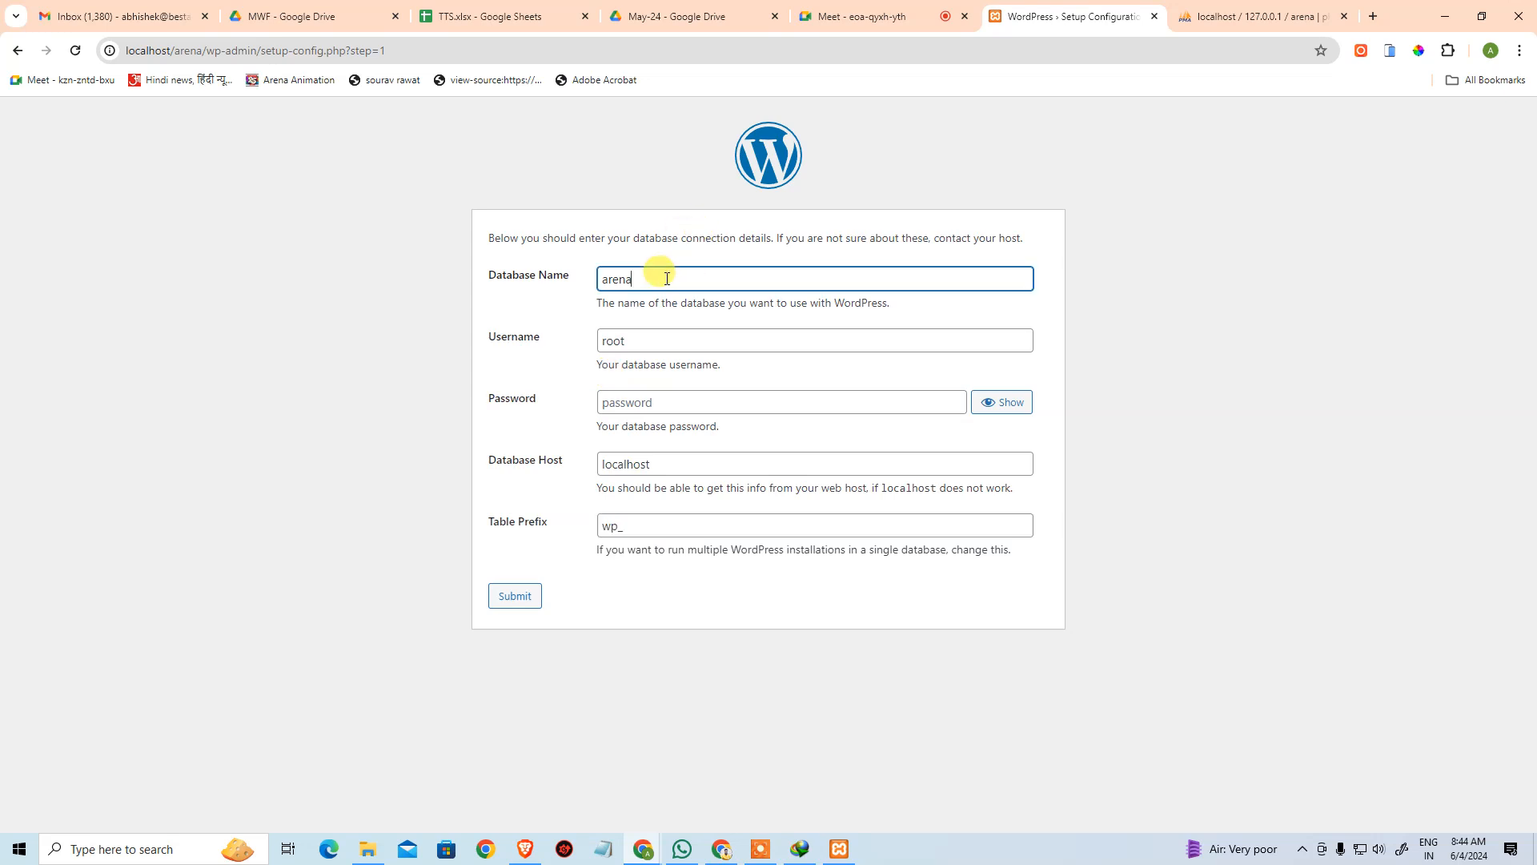
pyautogui.click(641, 337)
pyautogui.click(660, 275)
pyautogui.click(647, 333)
pyautogui.click(653, 279)
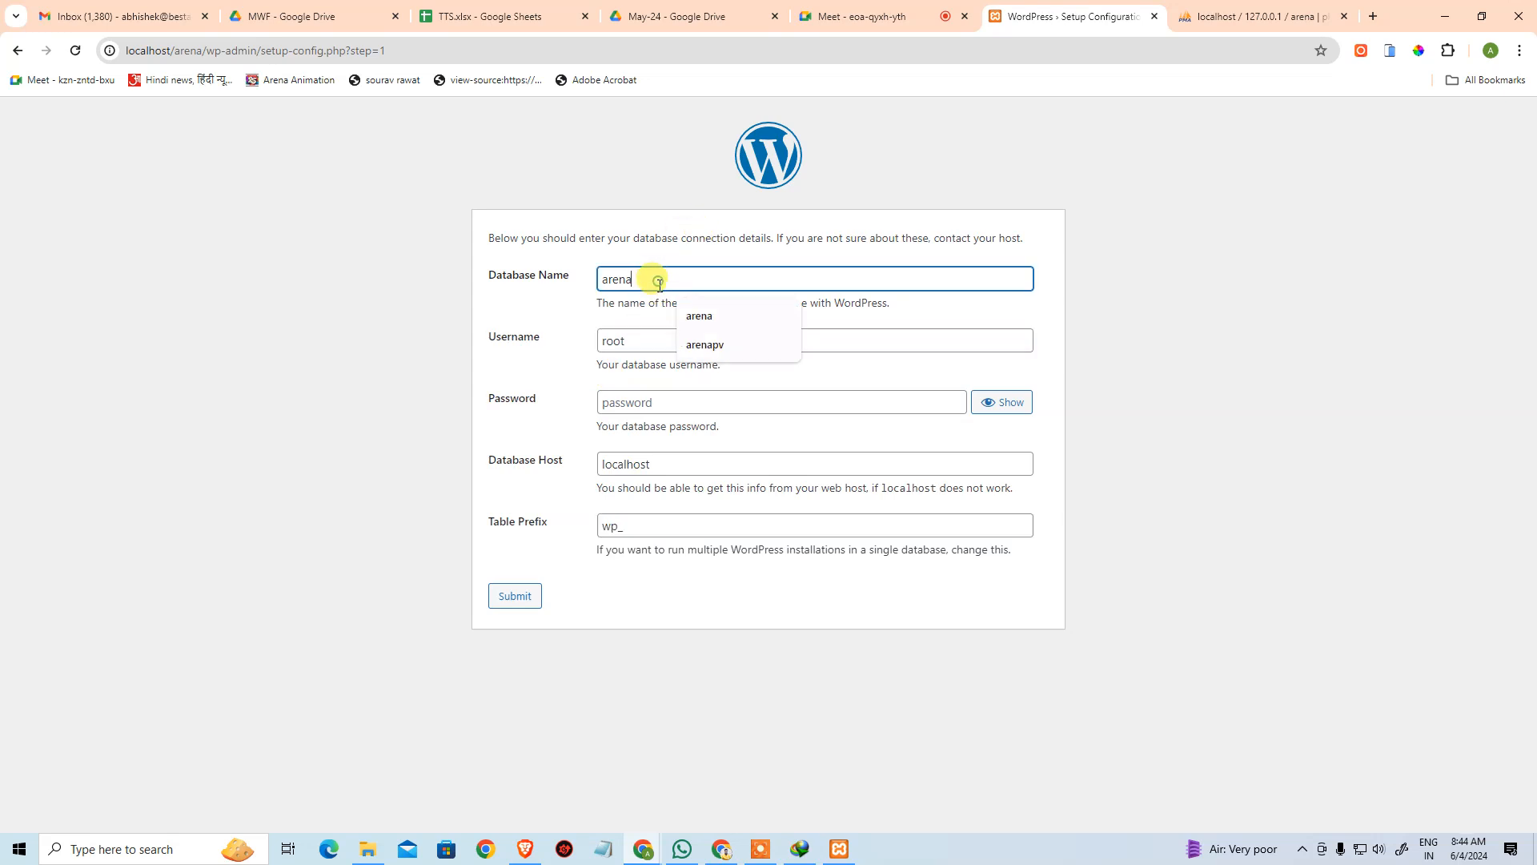
pyautogui.doubleClick(621, 277)
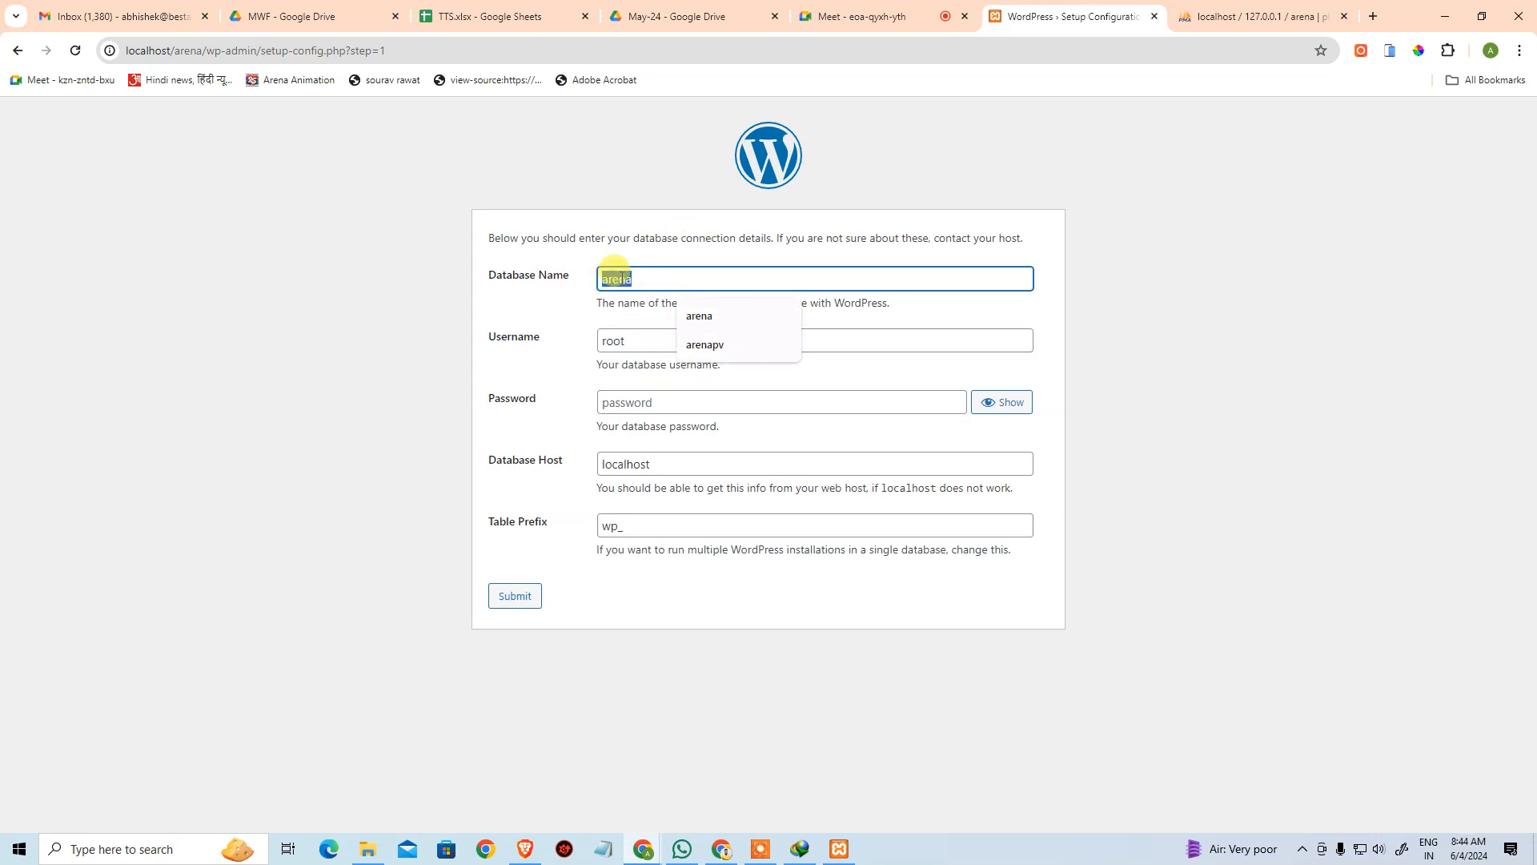
pyautogui.click(635, 336)
pyautogui.click(563, 351)
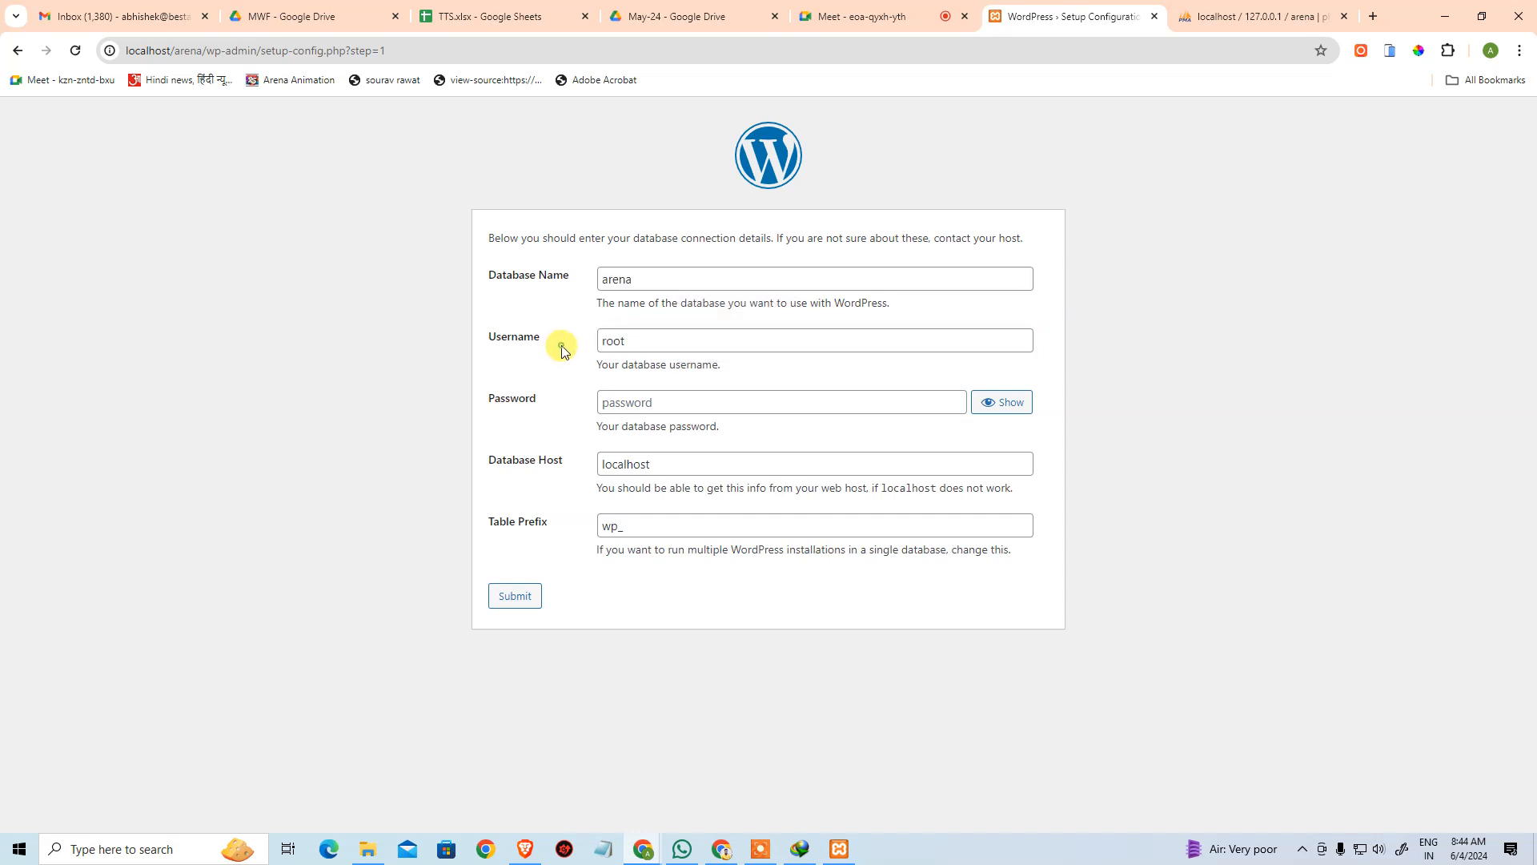
# - Check the database usernames in phpMyAdmin's user accounts overview
pyautogui.click(1182, 24)
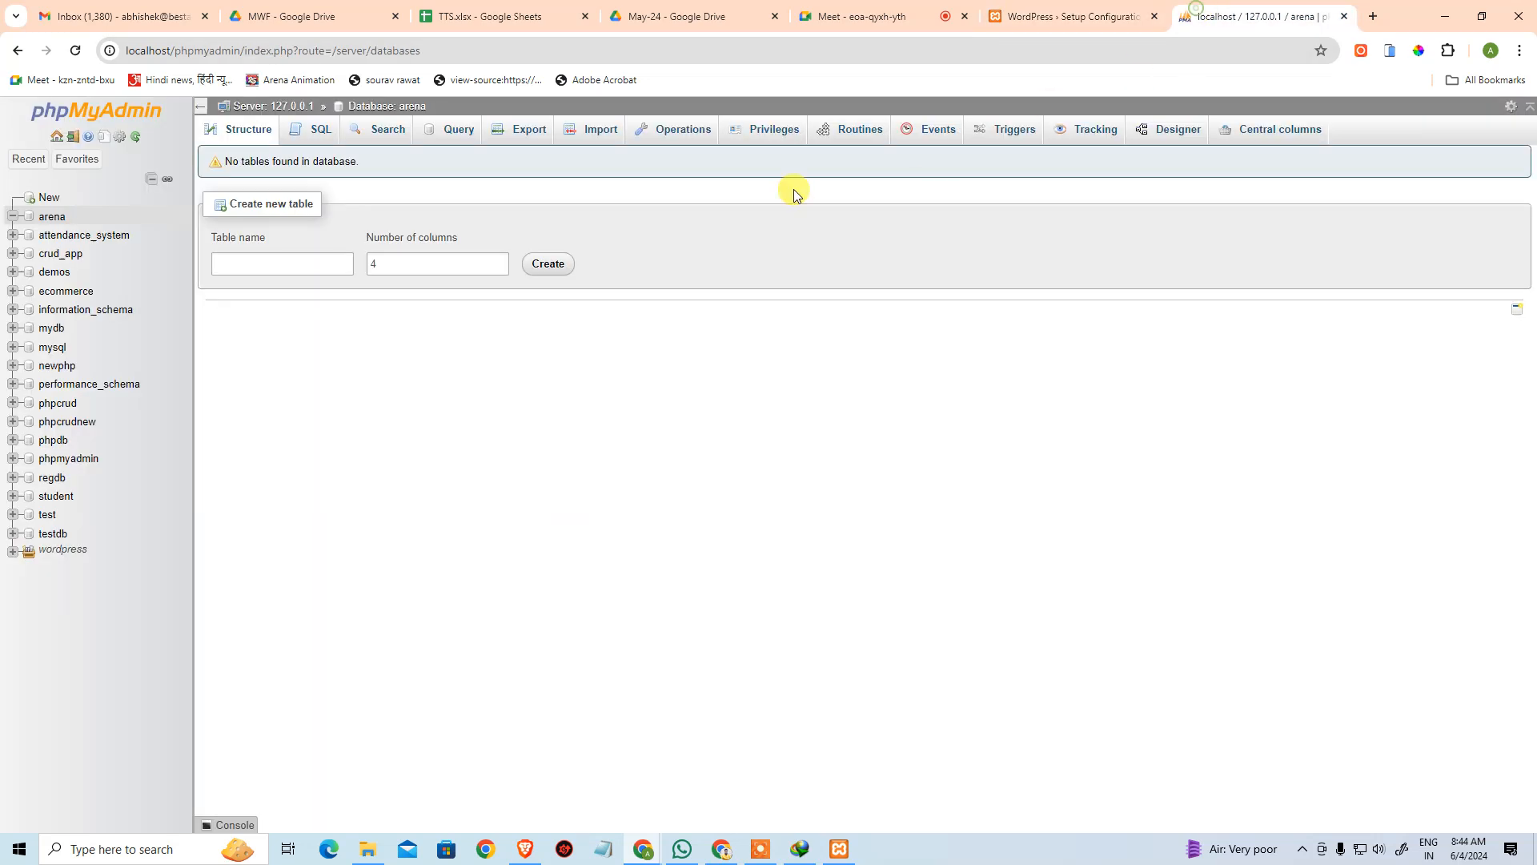
pyautogui.click(134, 105)
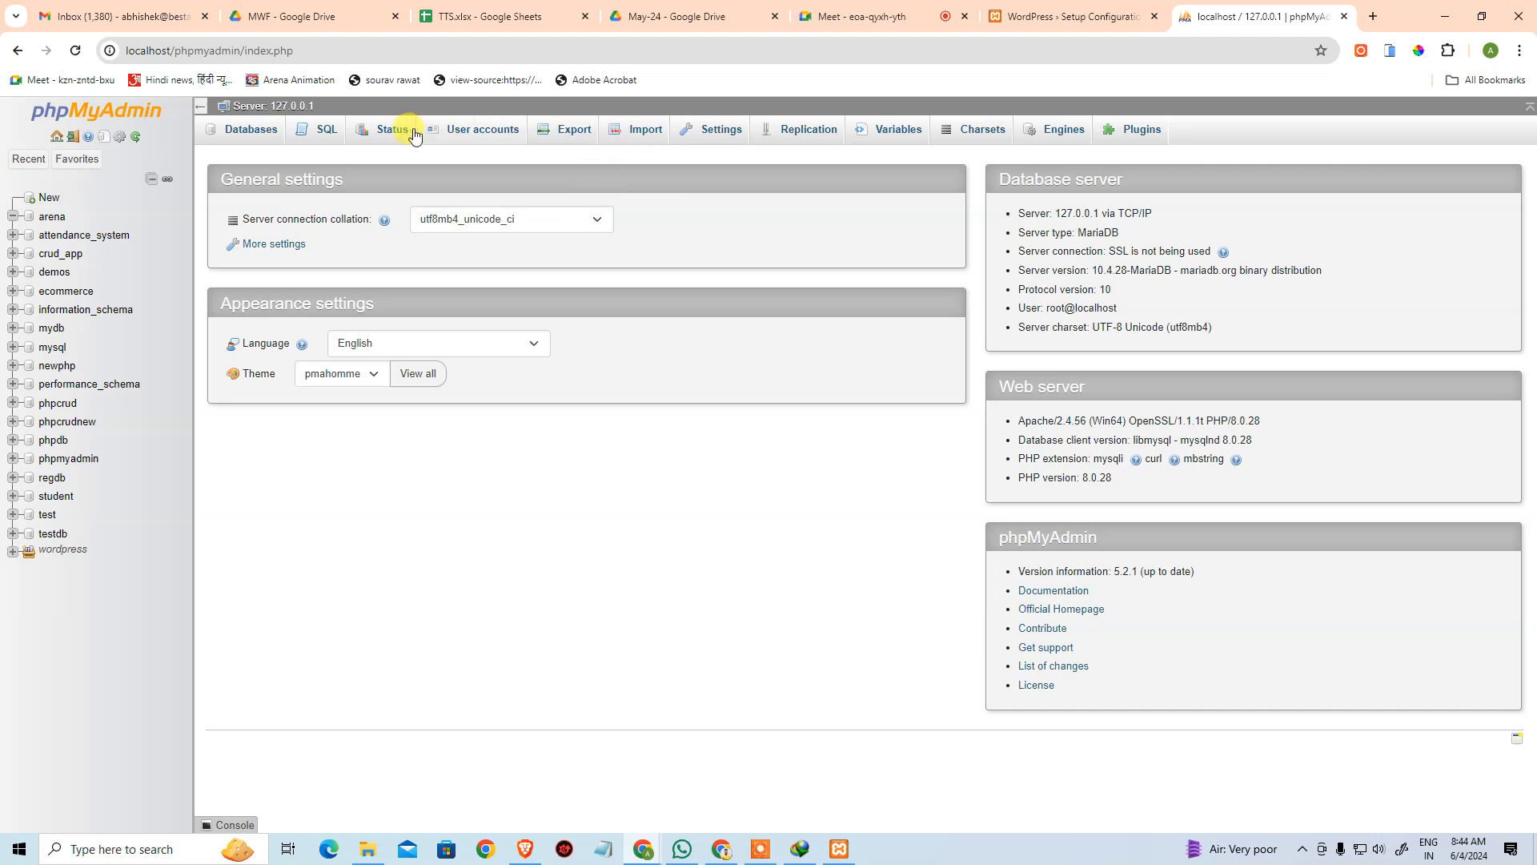
pyautogui.click(489, 130)
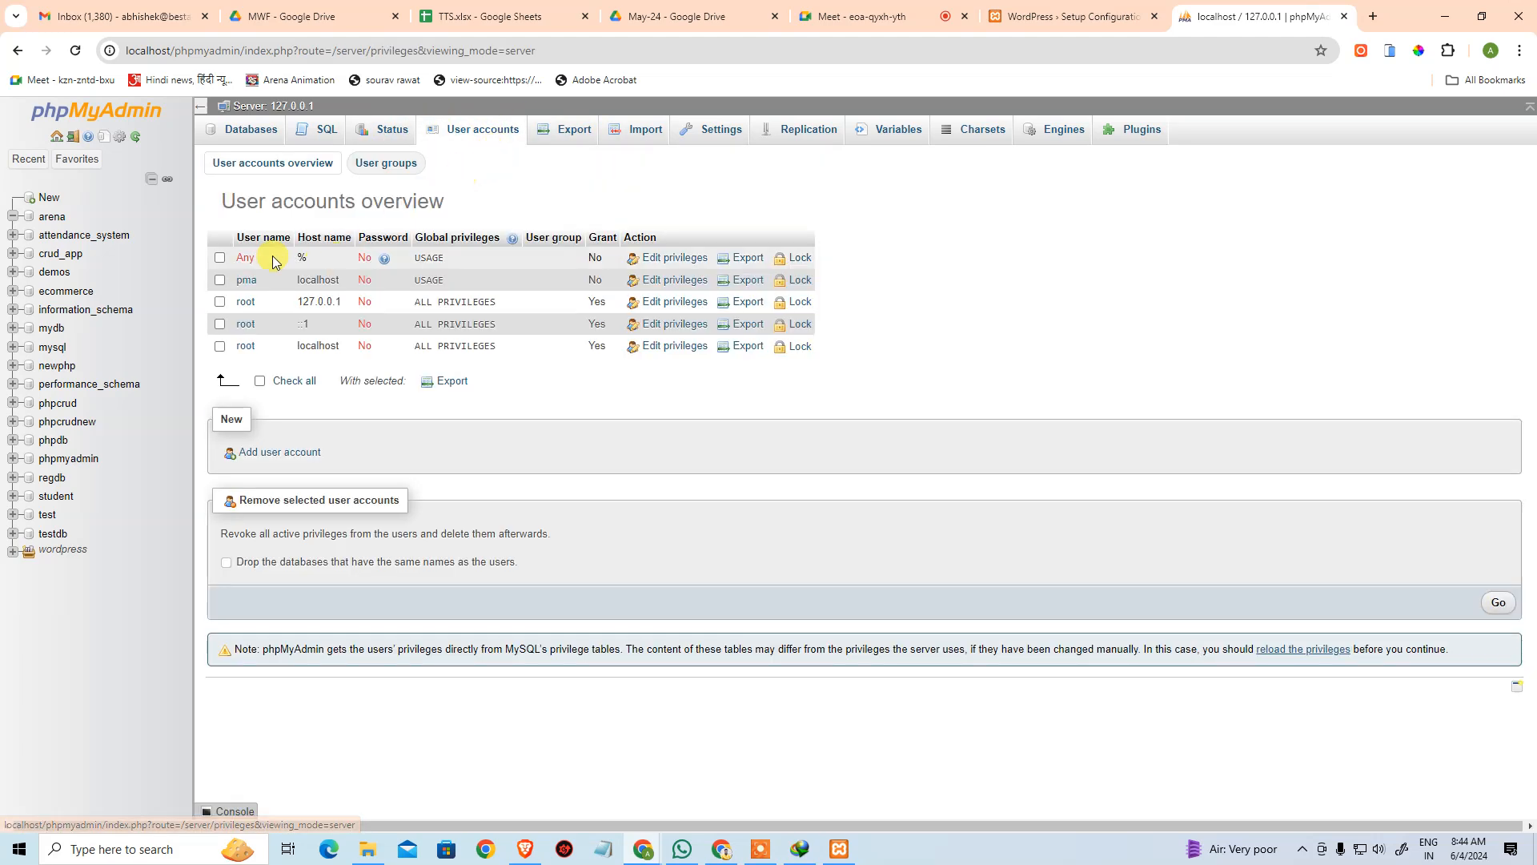
# - Return to the WordPress setup, submit the database connection details and run the installation
pyautogui.click(1109, 13)
pyautogui.click(515, 596)
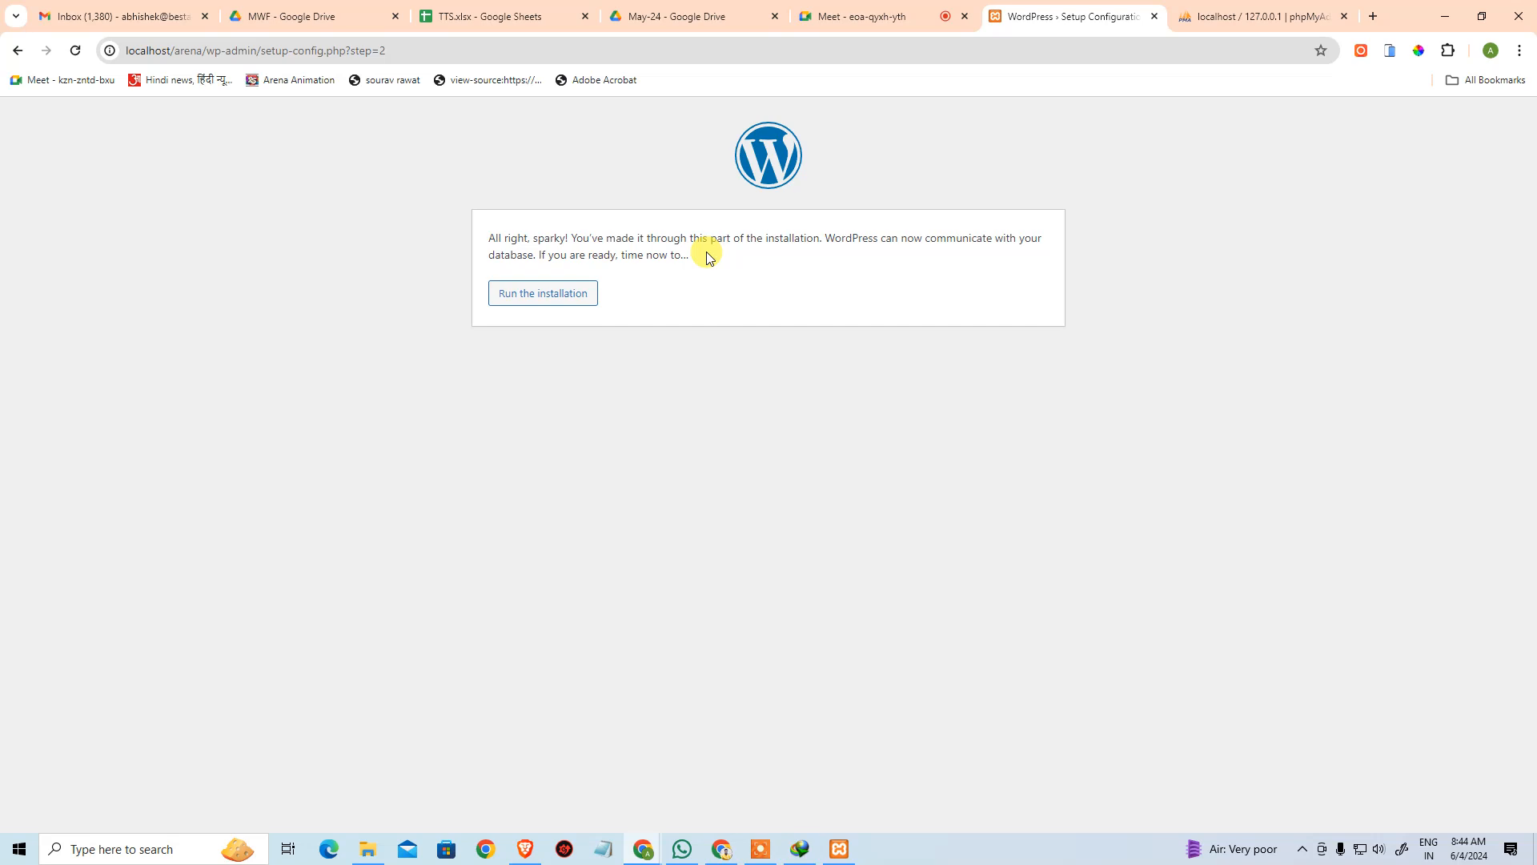
pyautogui.click(565, 297)
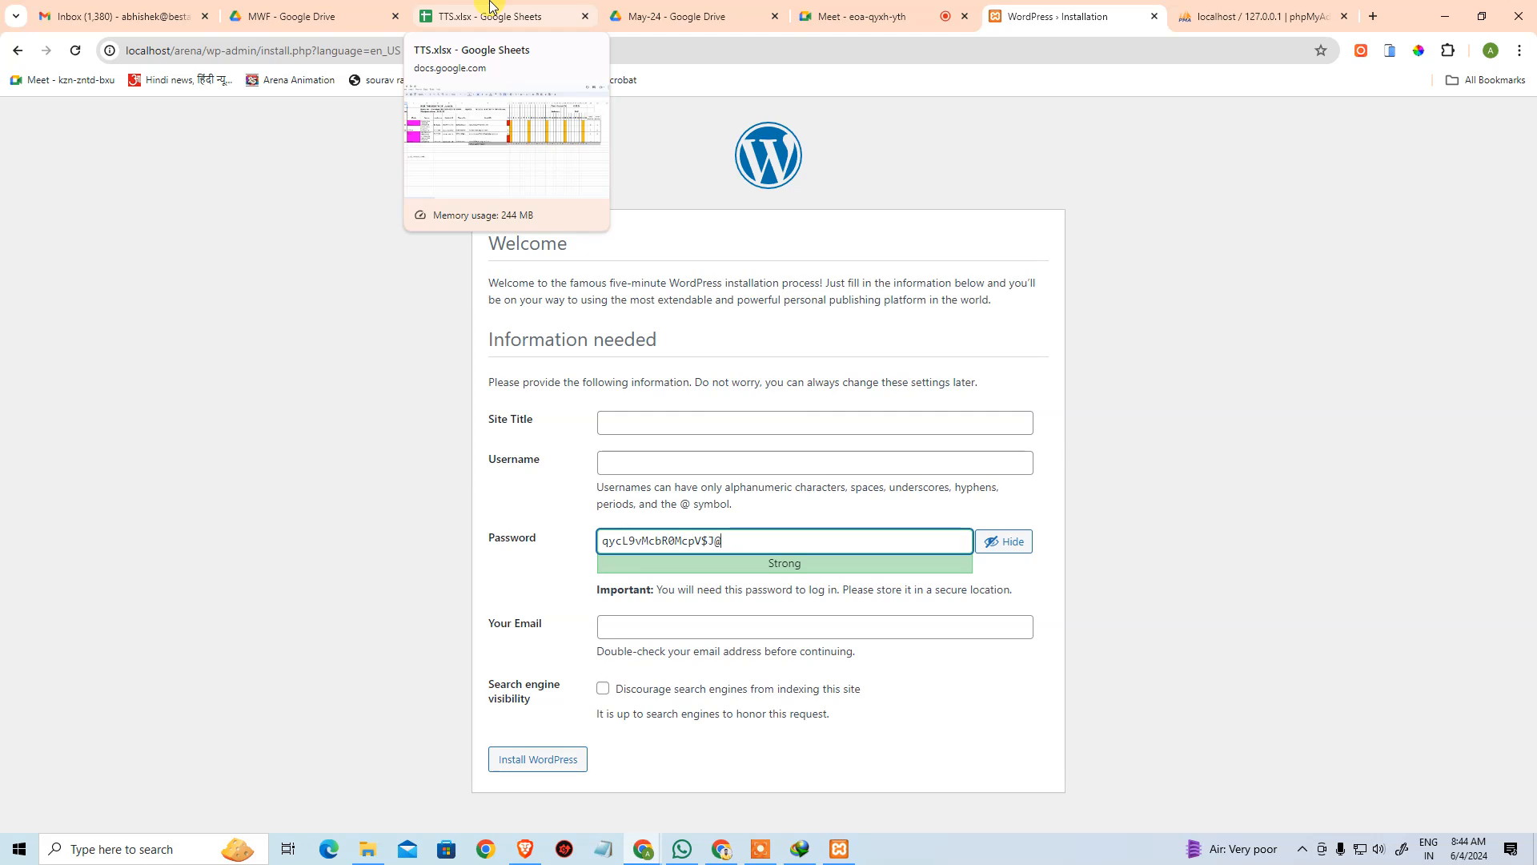
# - Set the site title to Arena Animation Preet Vihar and the WordPress username to admin
pyautogui.click(715, 417)
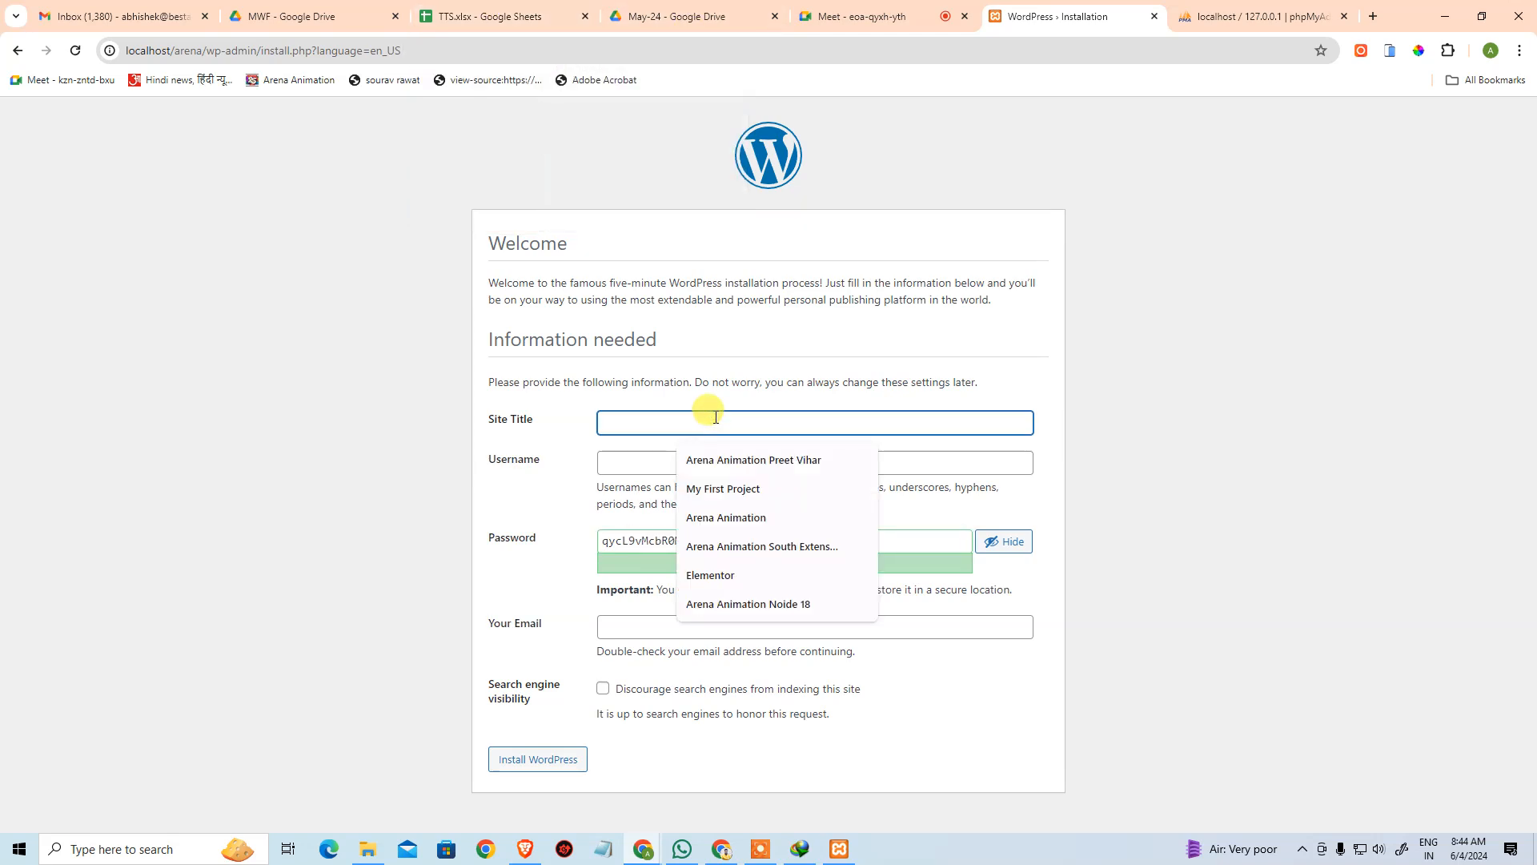
pyautogui.click(722, 460)
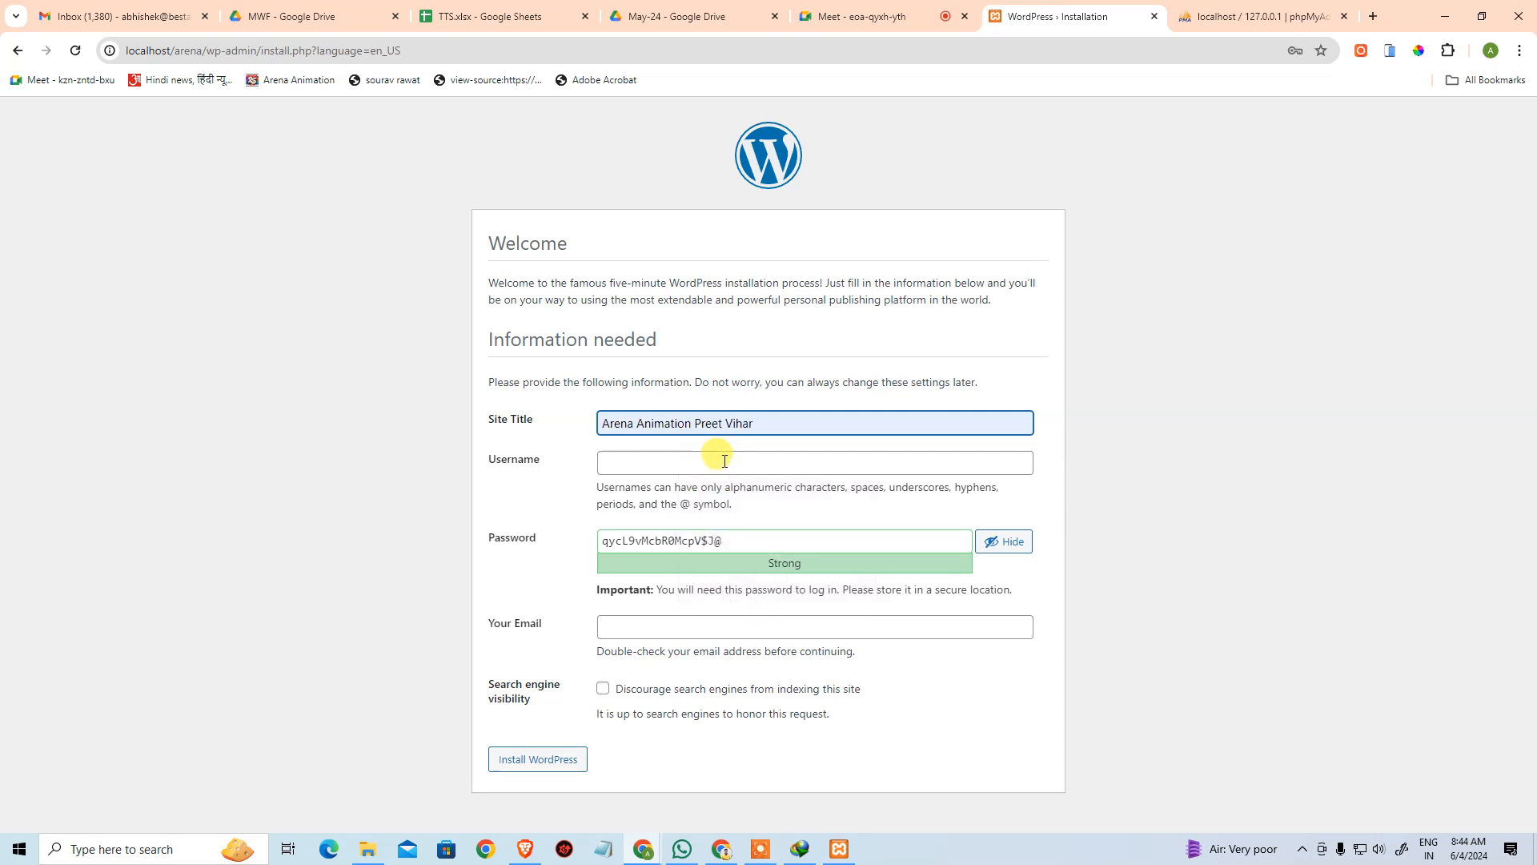
pyautogui.click(725, 461)
pyautogui.click(709, 494)
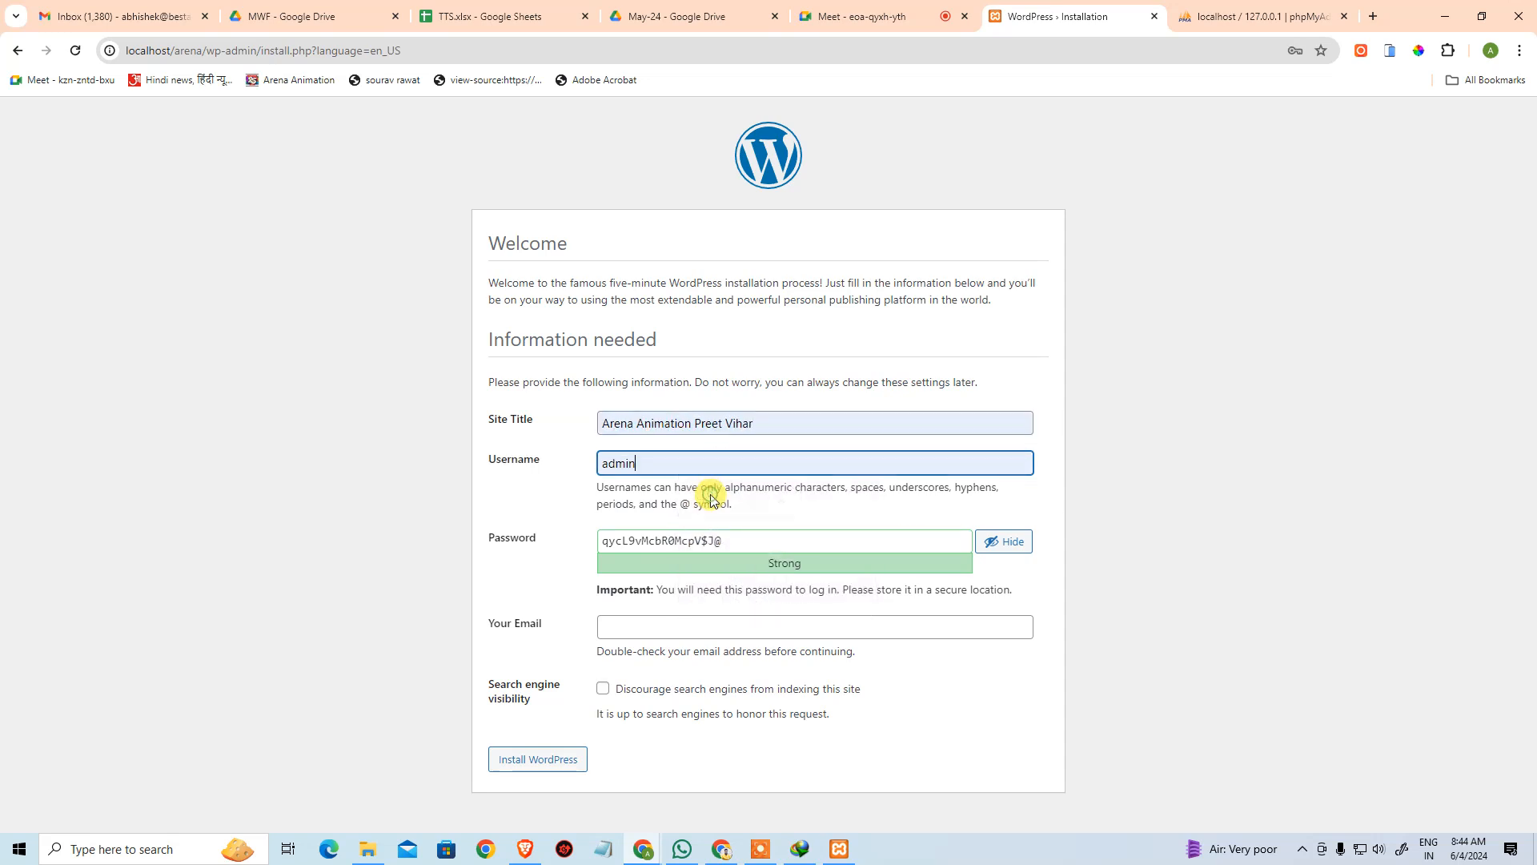
# - Copy the generated WordPress password and open the recent Wordpress Installation Details file in Notepad
pyautogui.tripleClick(738, 536)
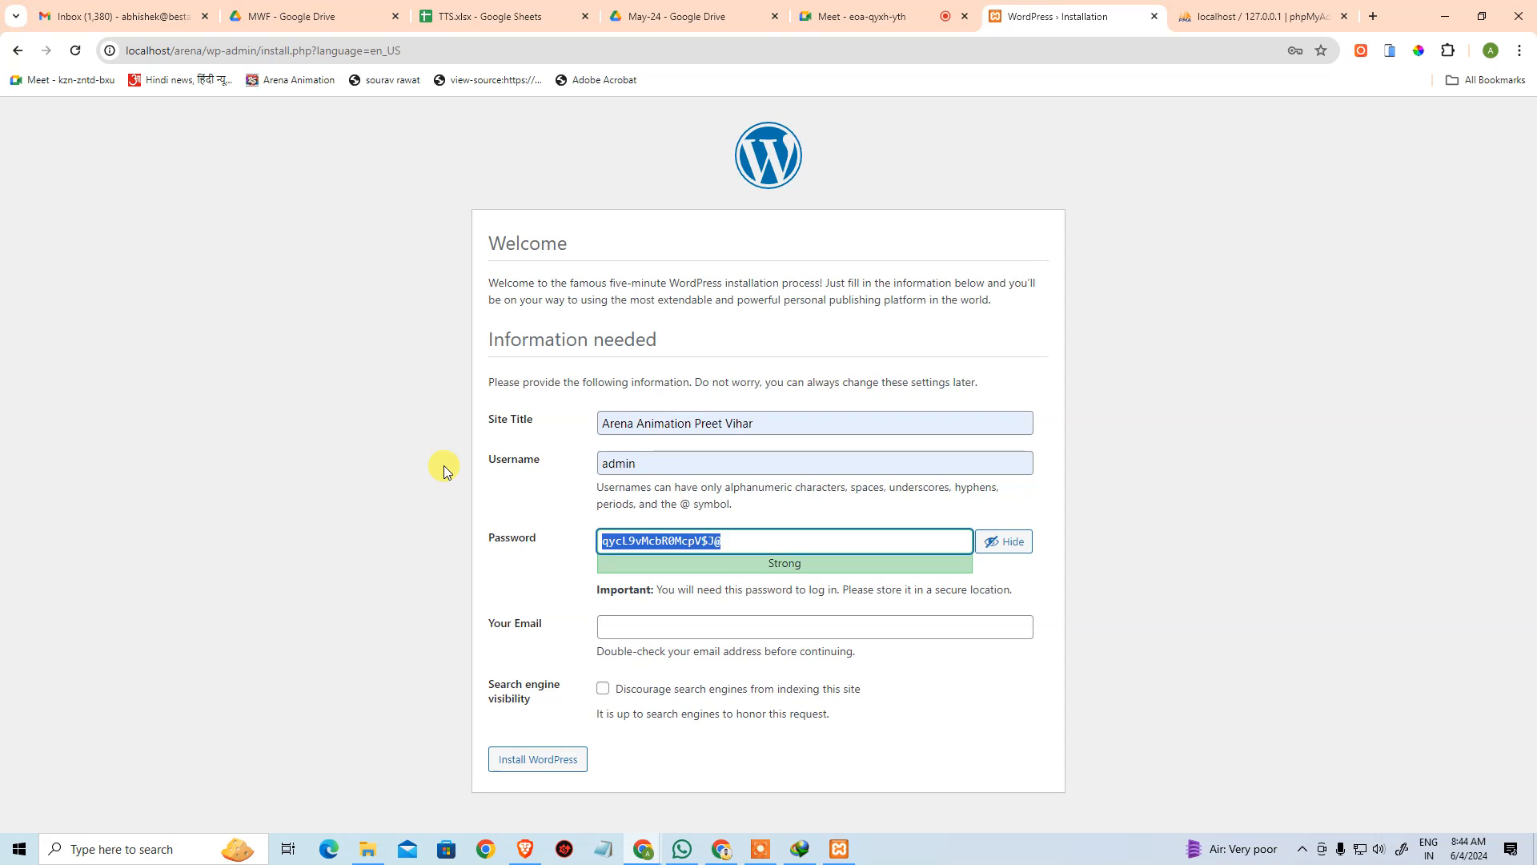
pyautogui.hotkey('ctrl', 'c')
pyautogui.press('super')
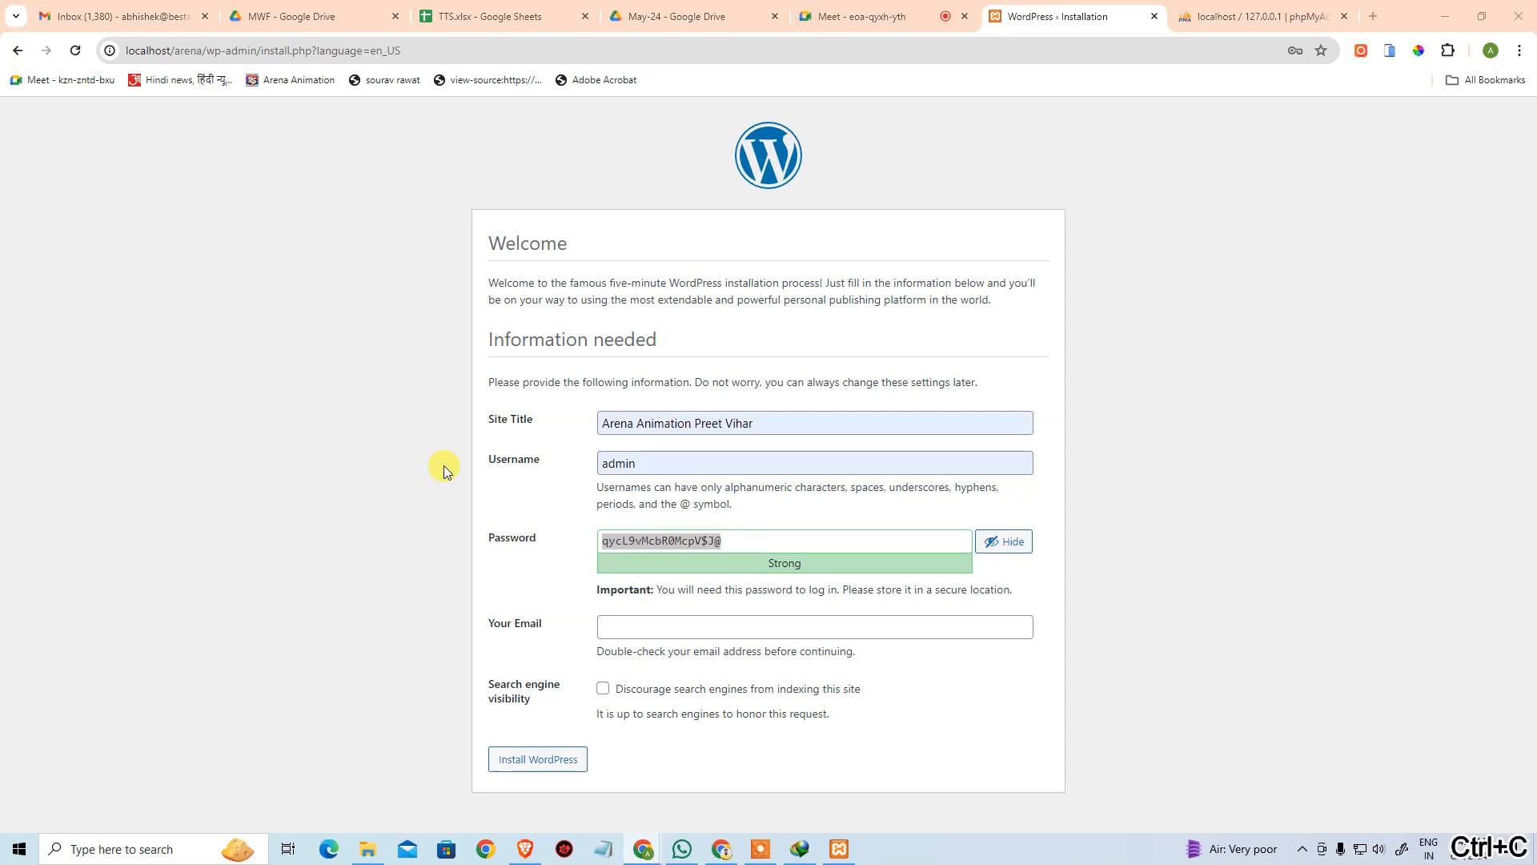
pyautogui.click(604, 850)
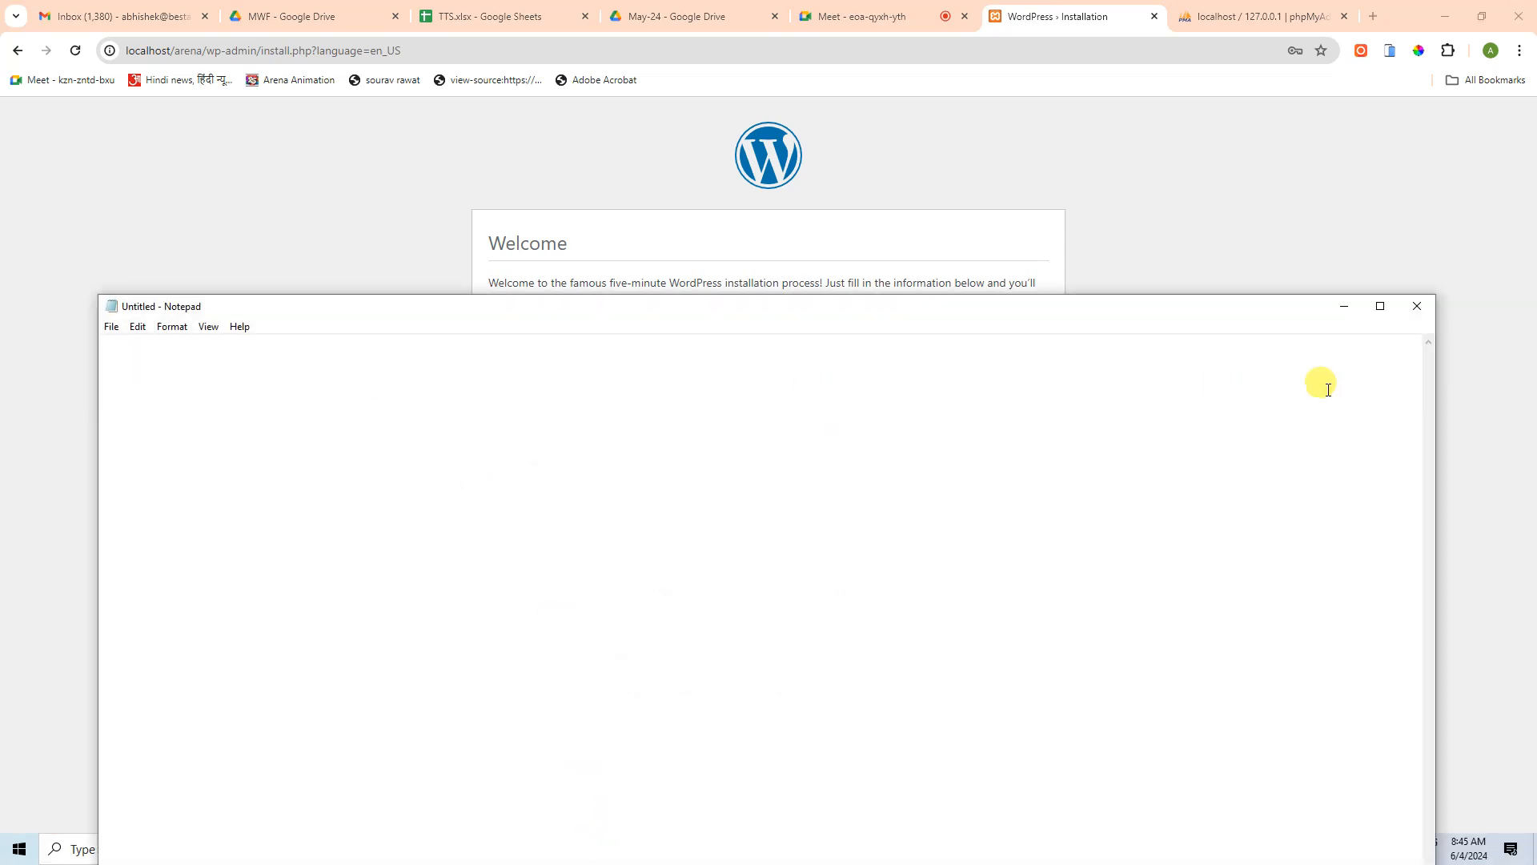
pyautogui.click(1419, 309)
pyautogui.rightClick(599, 853)
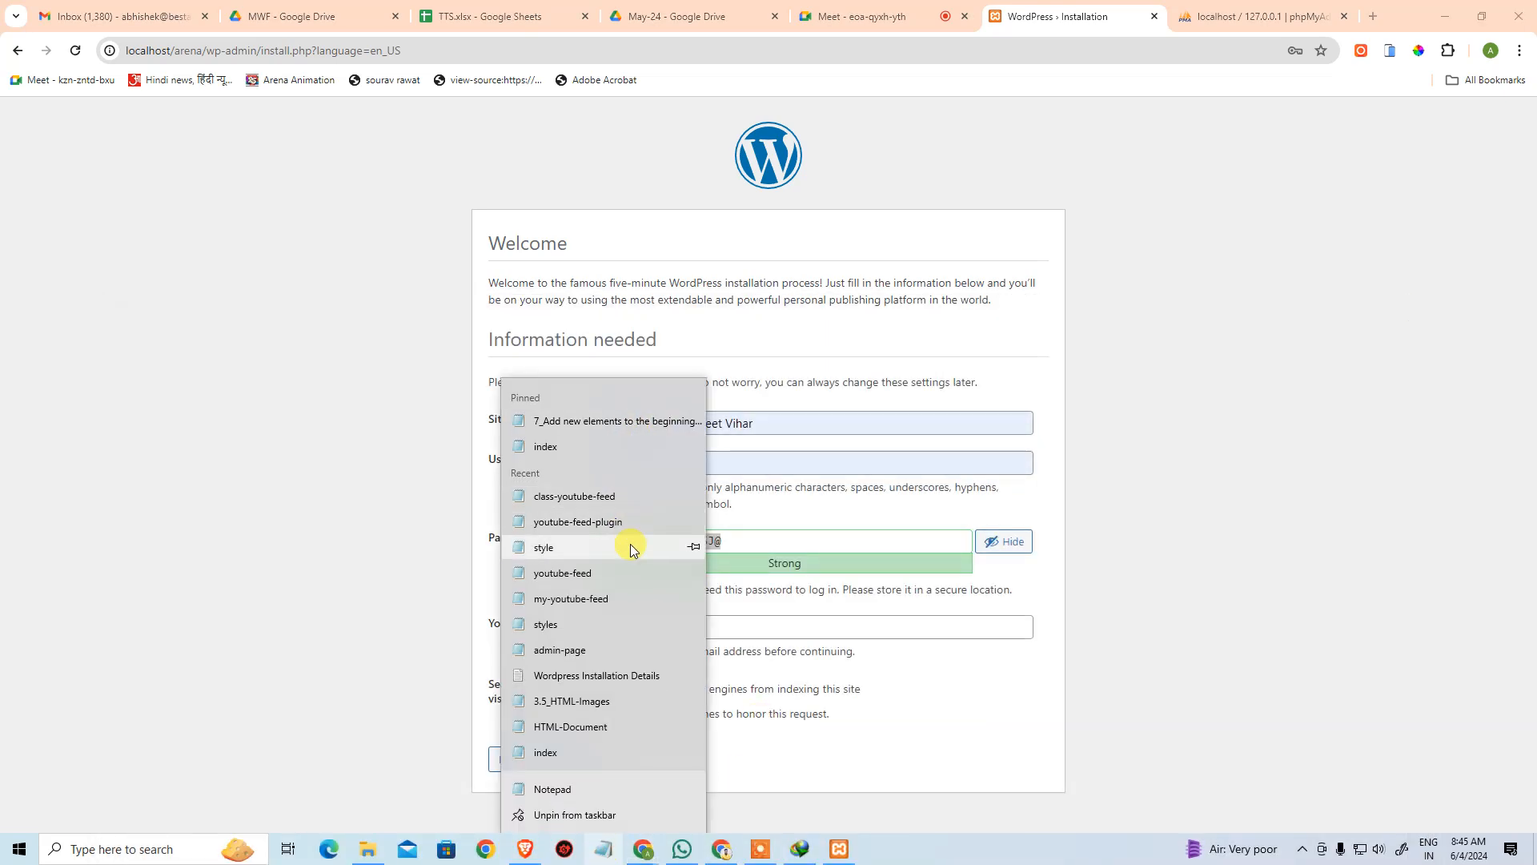
pyautogui.click(631, 675)
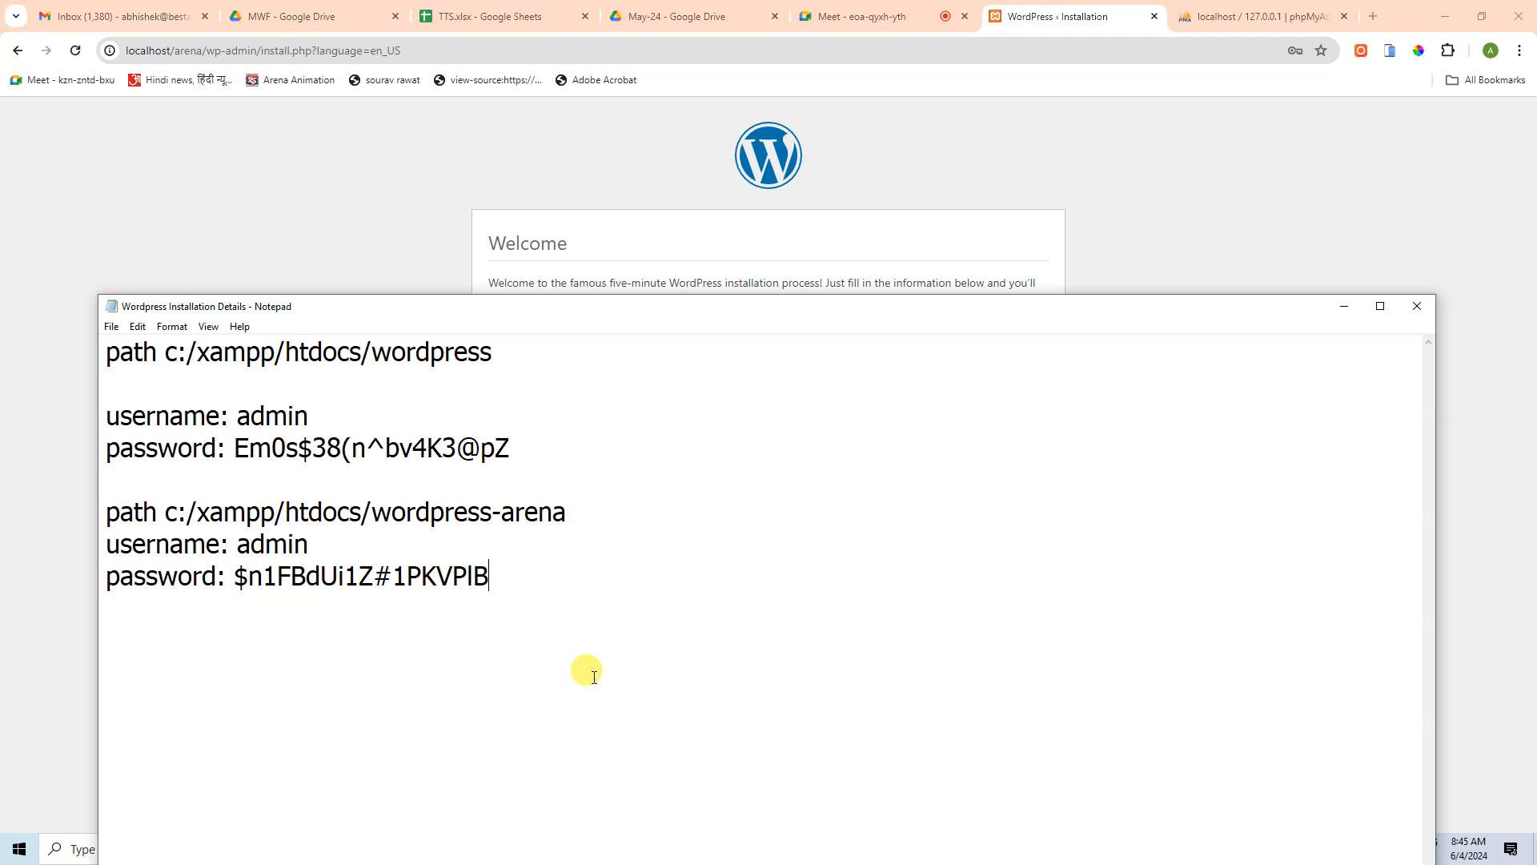
# - Duplicate the wordpress-arena path, username and password entry at the end of the note and change its path to c:/xampp/htdocs/arena
pyautogui.press('Return')
pyautogui.press('Return')
pyautogui.press('Return')
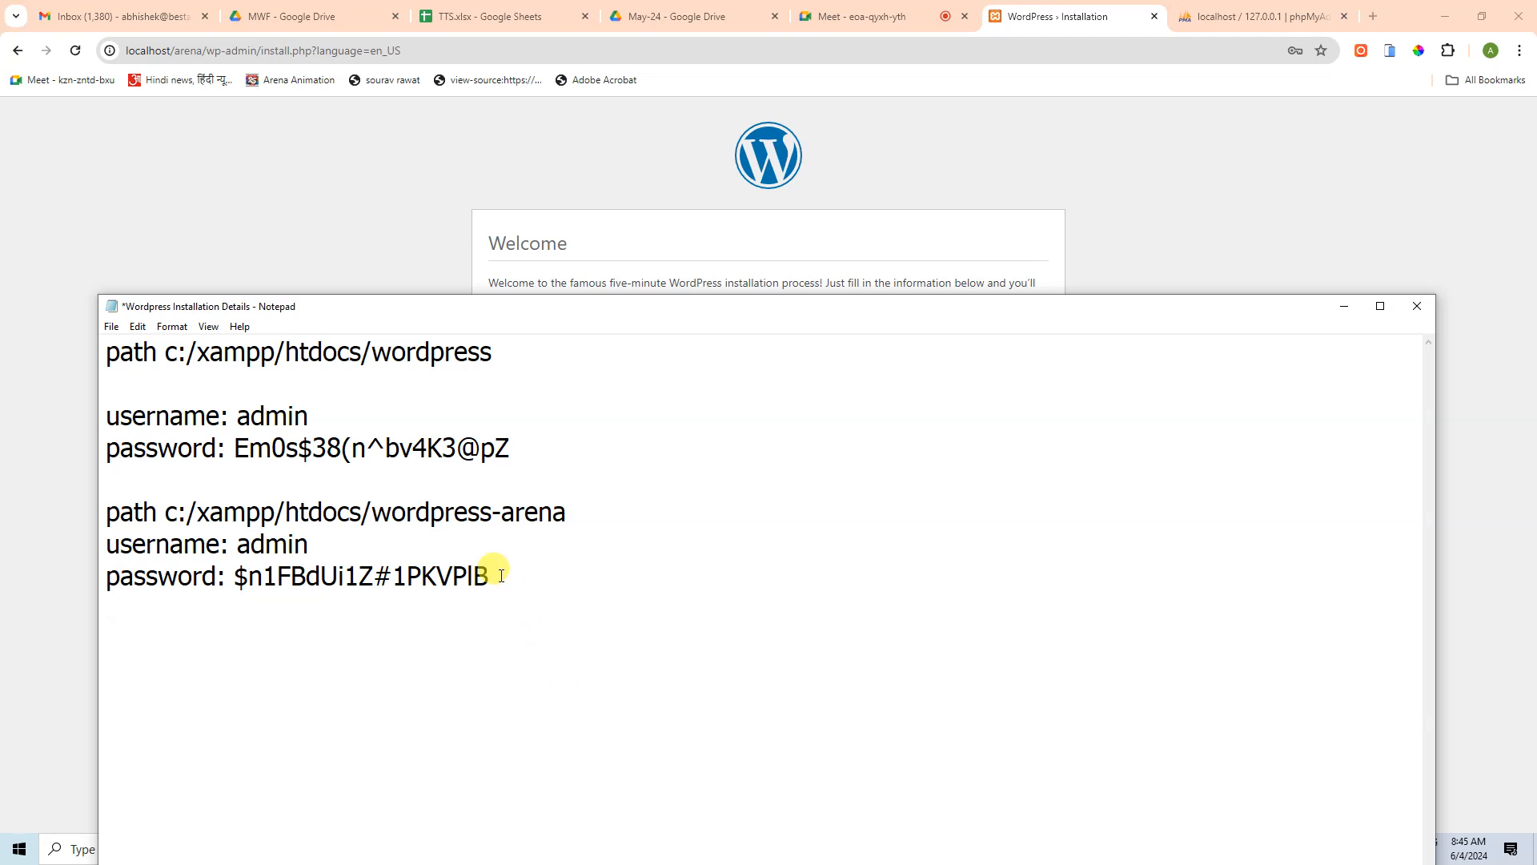
pyautogui.moveTo(492, 577); pyautogui.dragTo(107, 513)
pyautogui.hotkey('ctrl', 'c')
pyautogui.click(257, 720)
pyautogui.hotkey('ctrl', 'v')
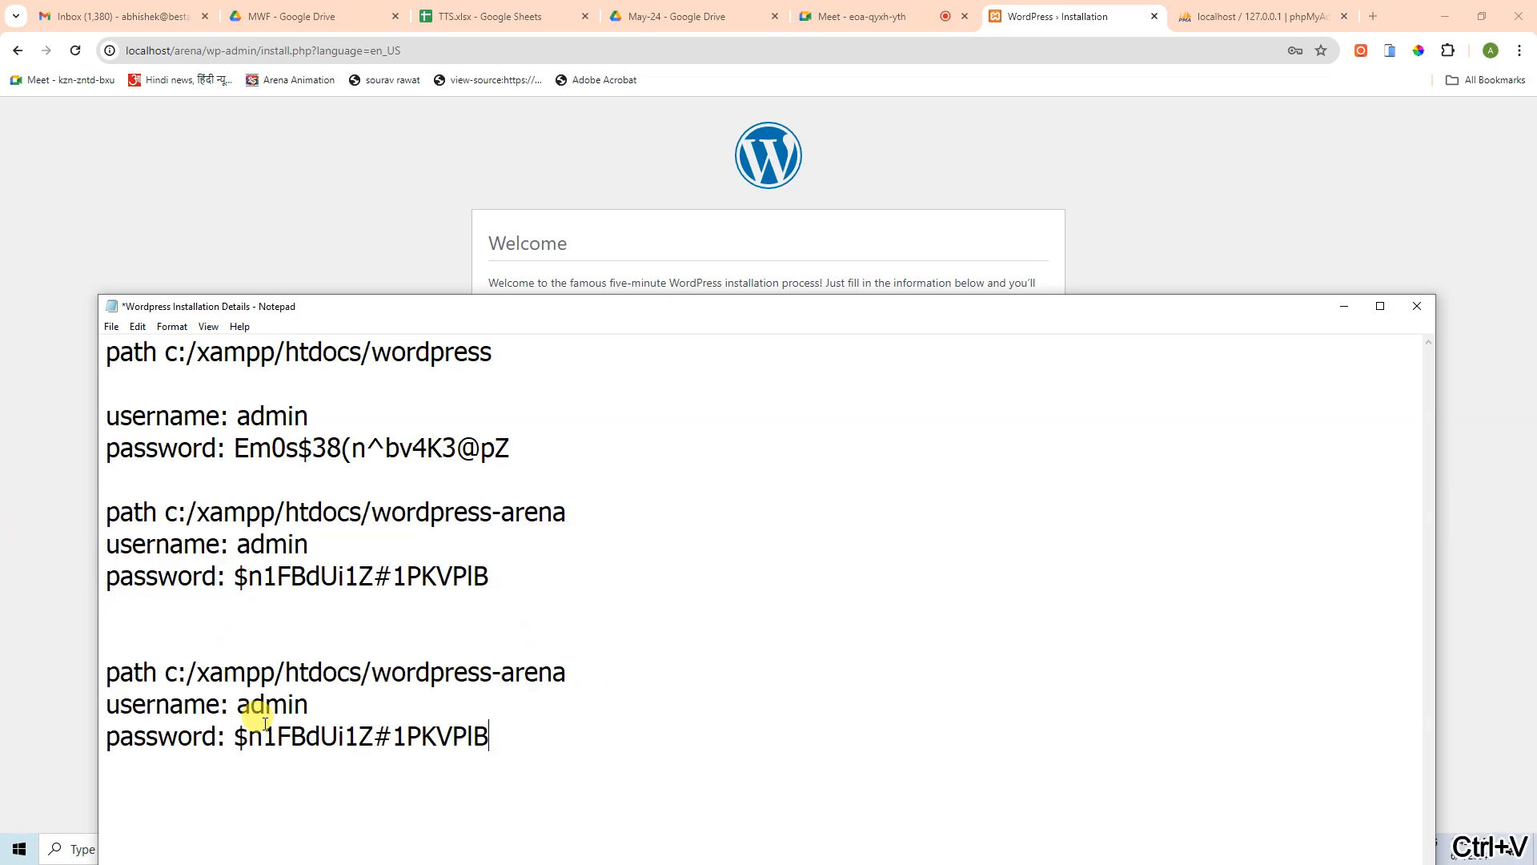
pyautogui.moveTo(373, 671); pyautogui.dragTo(492, 671)
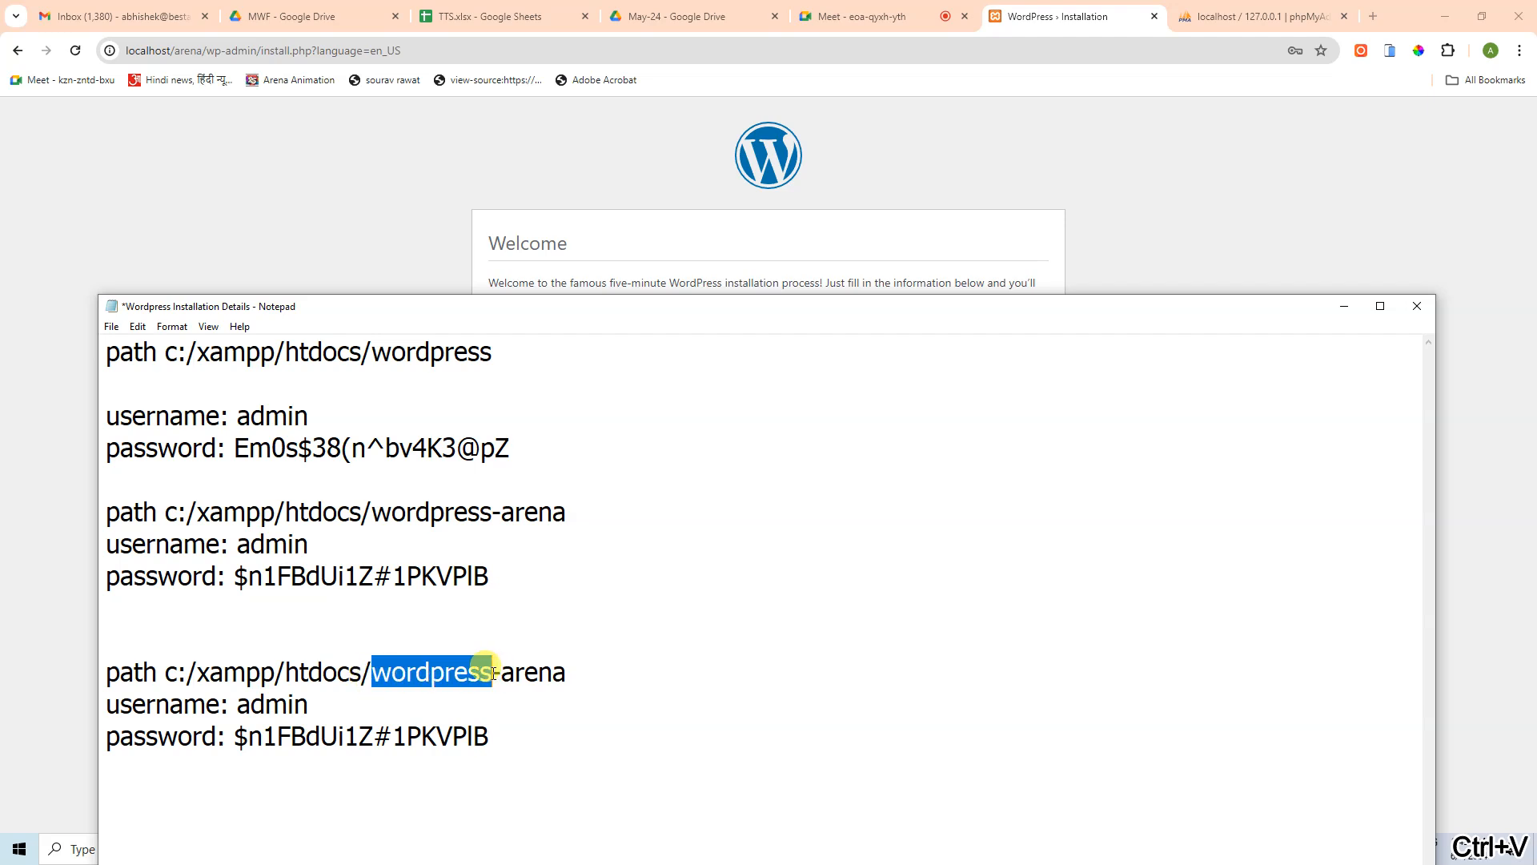
pyautogui.press('BackSpace')
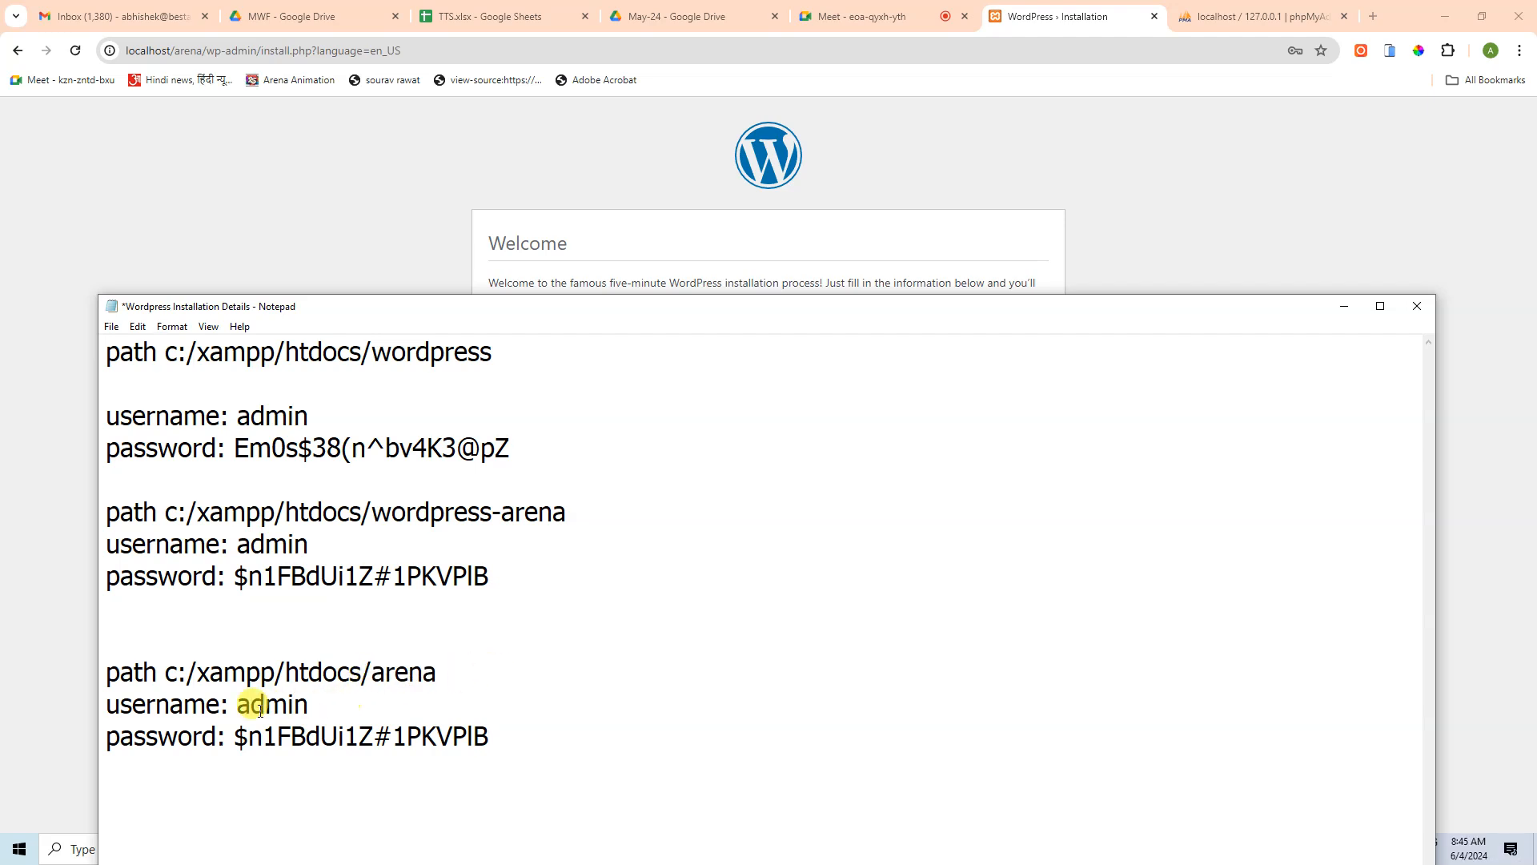
# - Replace the password in the arena entry of the note with the newly generated WordPress password and save the file
pyautogui.moveTo(232, 733); pyautogui.dragTo(559, 728)
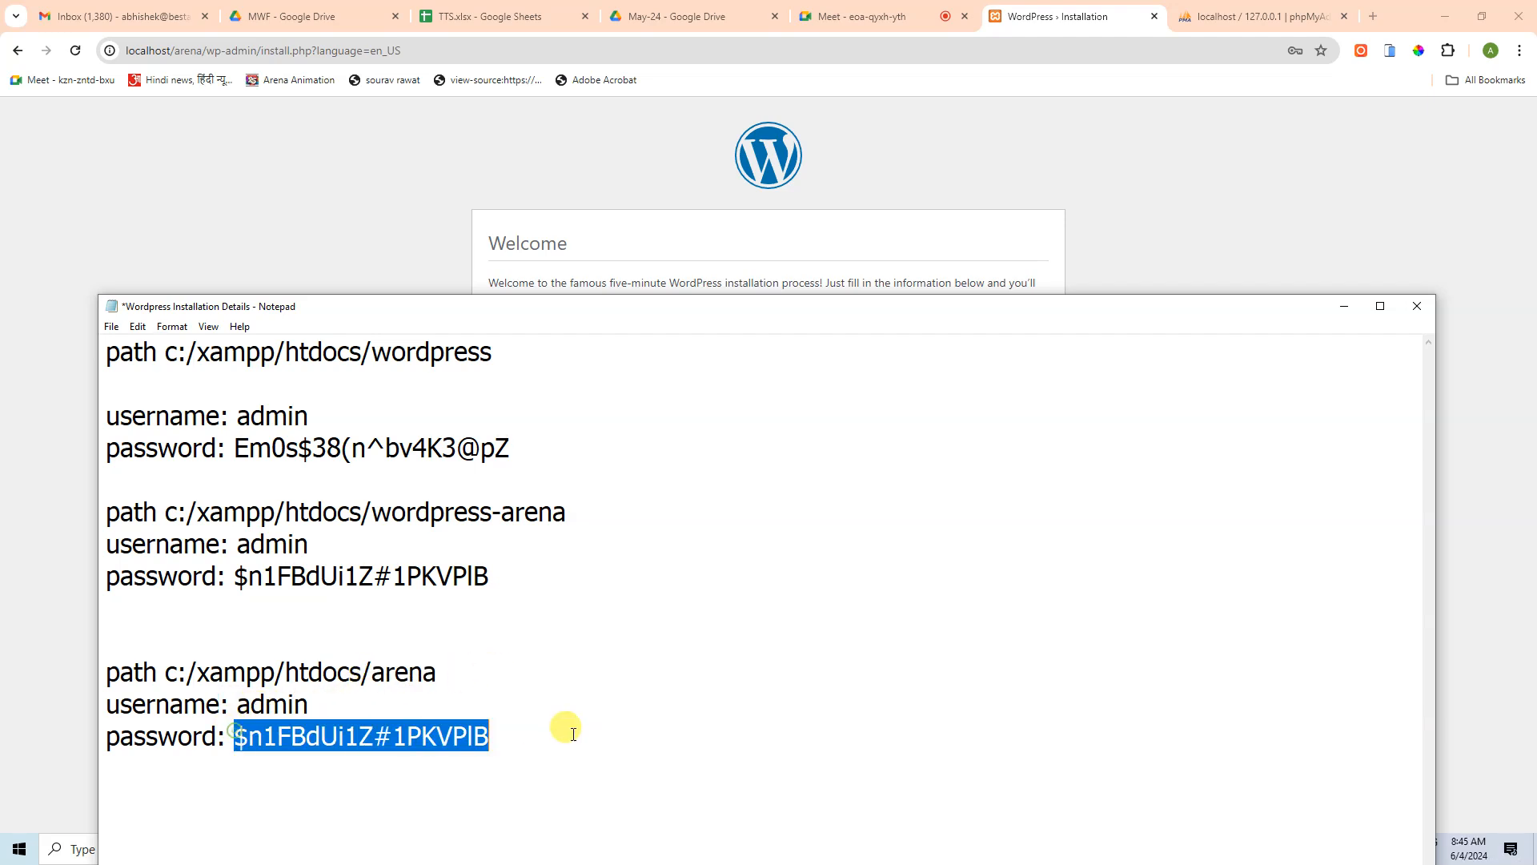
pyautogui.press('super+v')
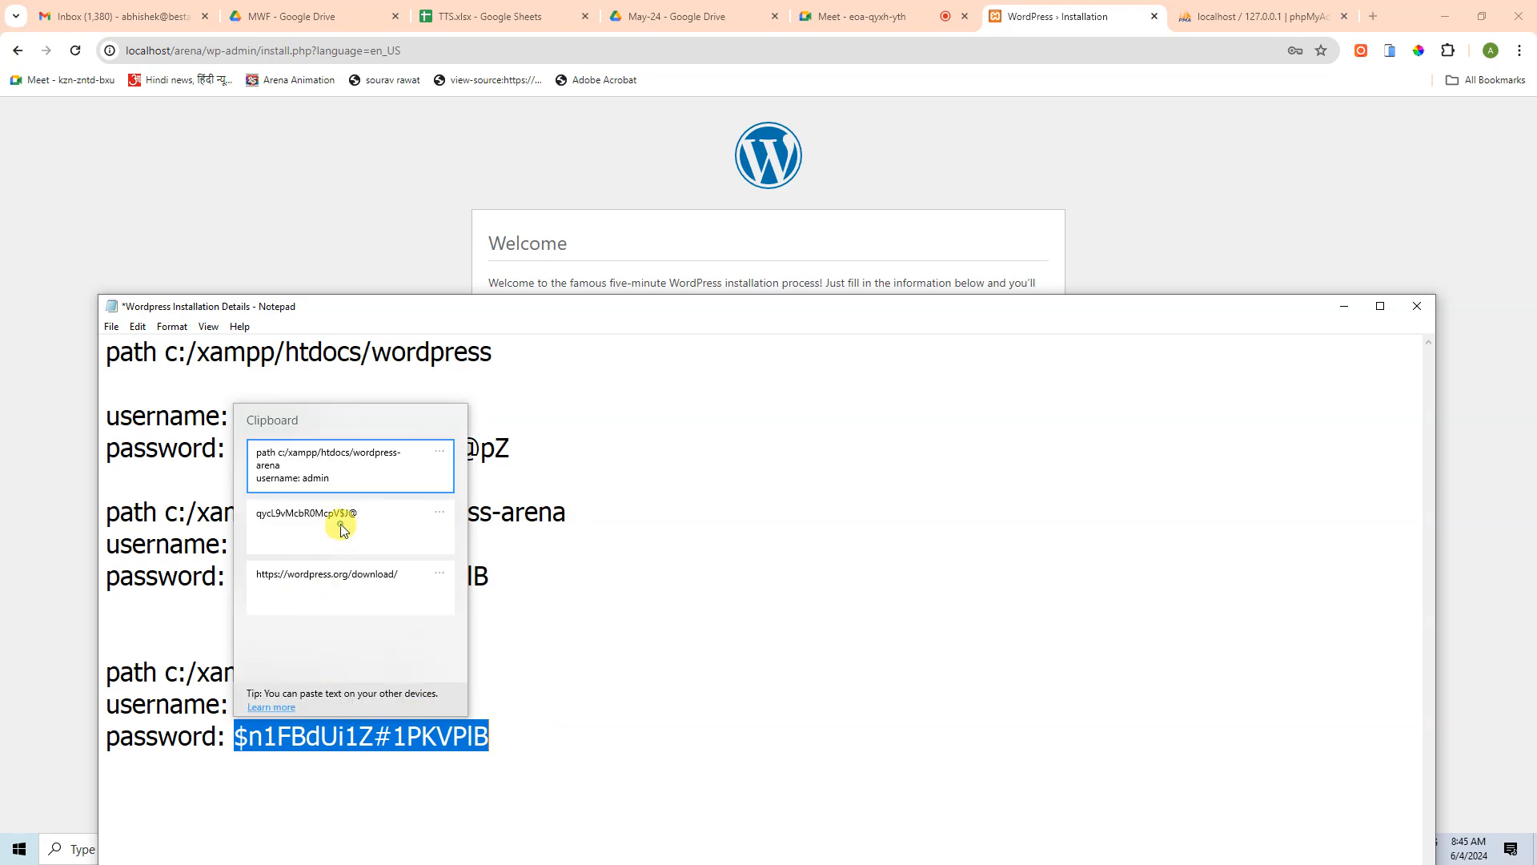
pyautogui.click(343, 519)
pyautogui.hotkey('ctrl', 's')
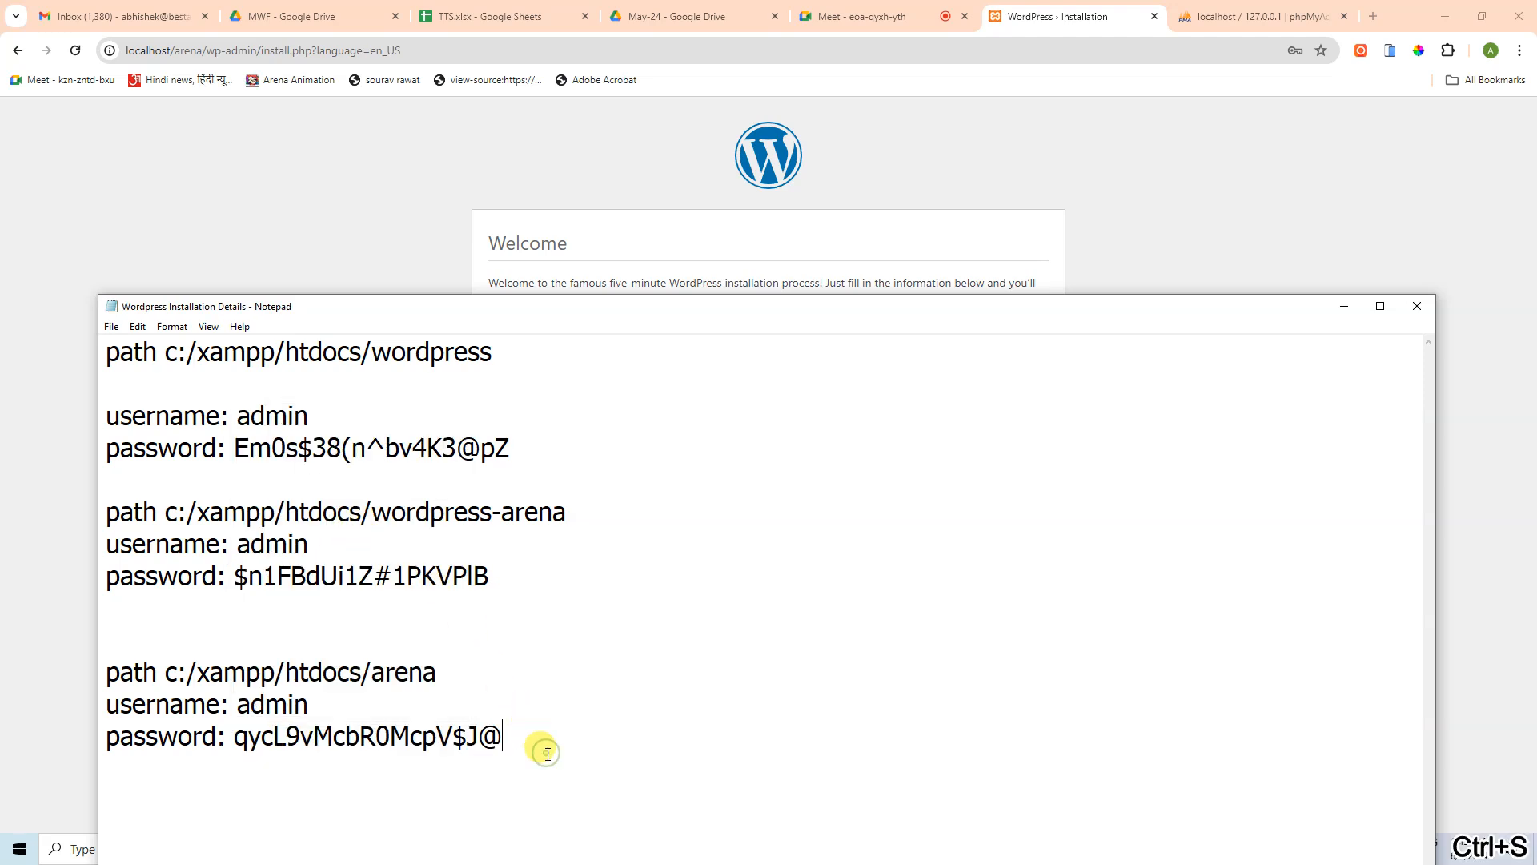
# - Fill in the administrator's email on the WordPress setup form, discourage search engines from indexing the site, and install WordPress
pyautogui.click(400, 272)
pyautogui.click(646, 630)
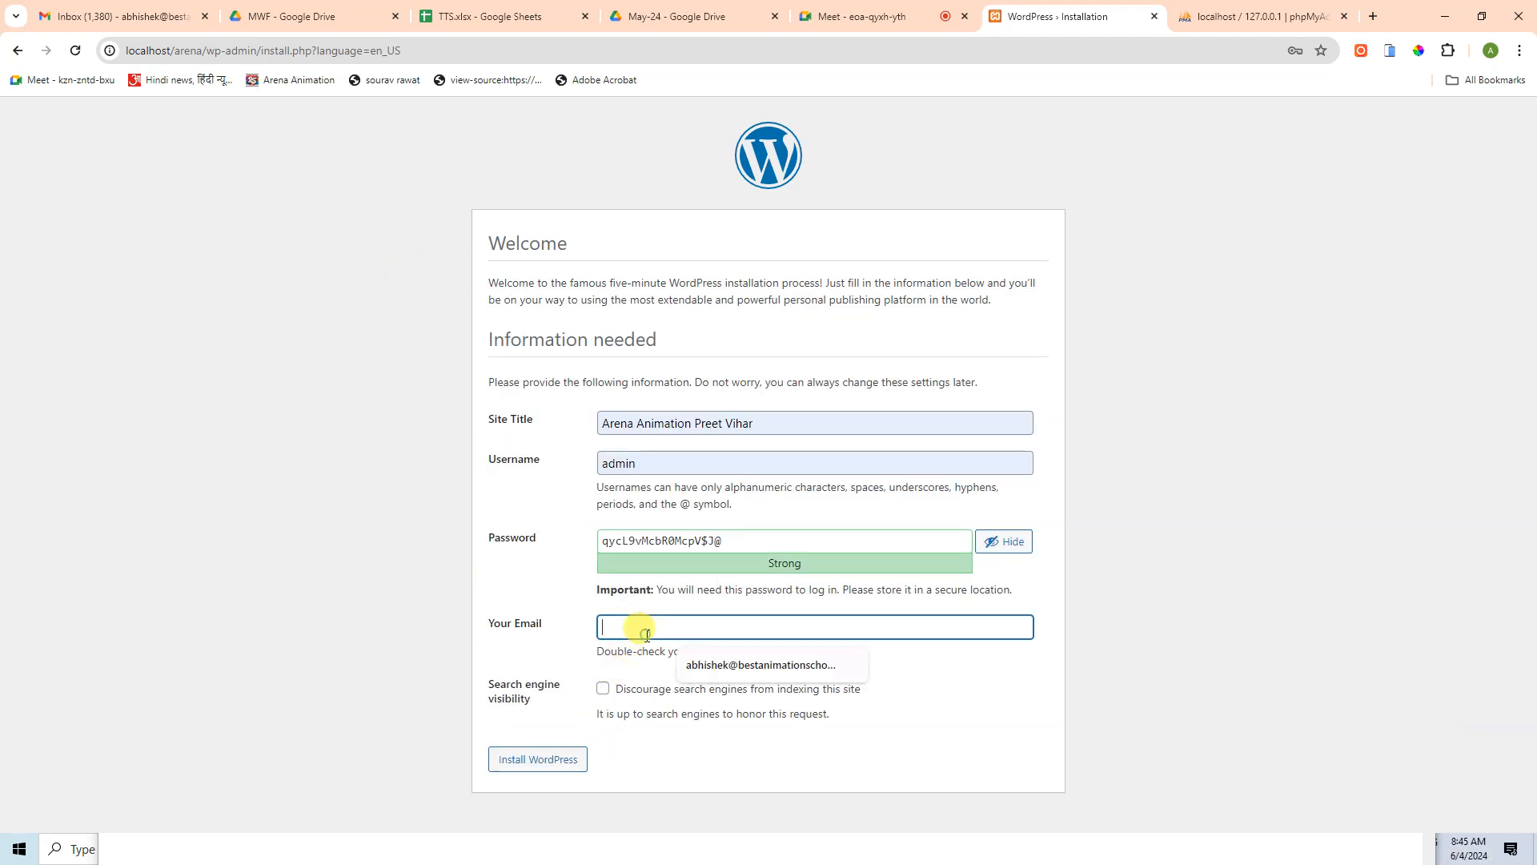
pyautogui.click(711, 664)
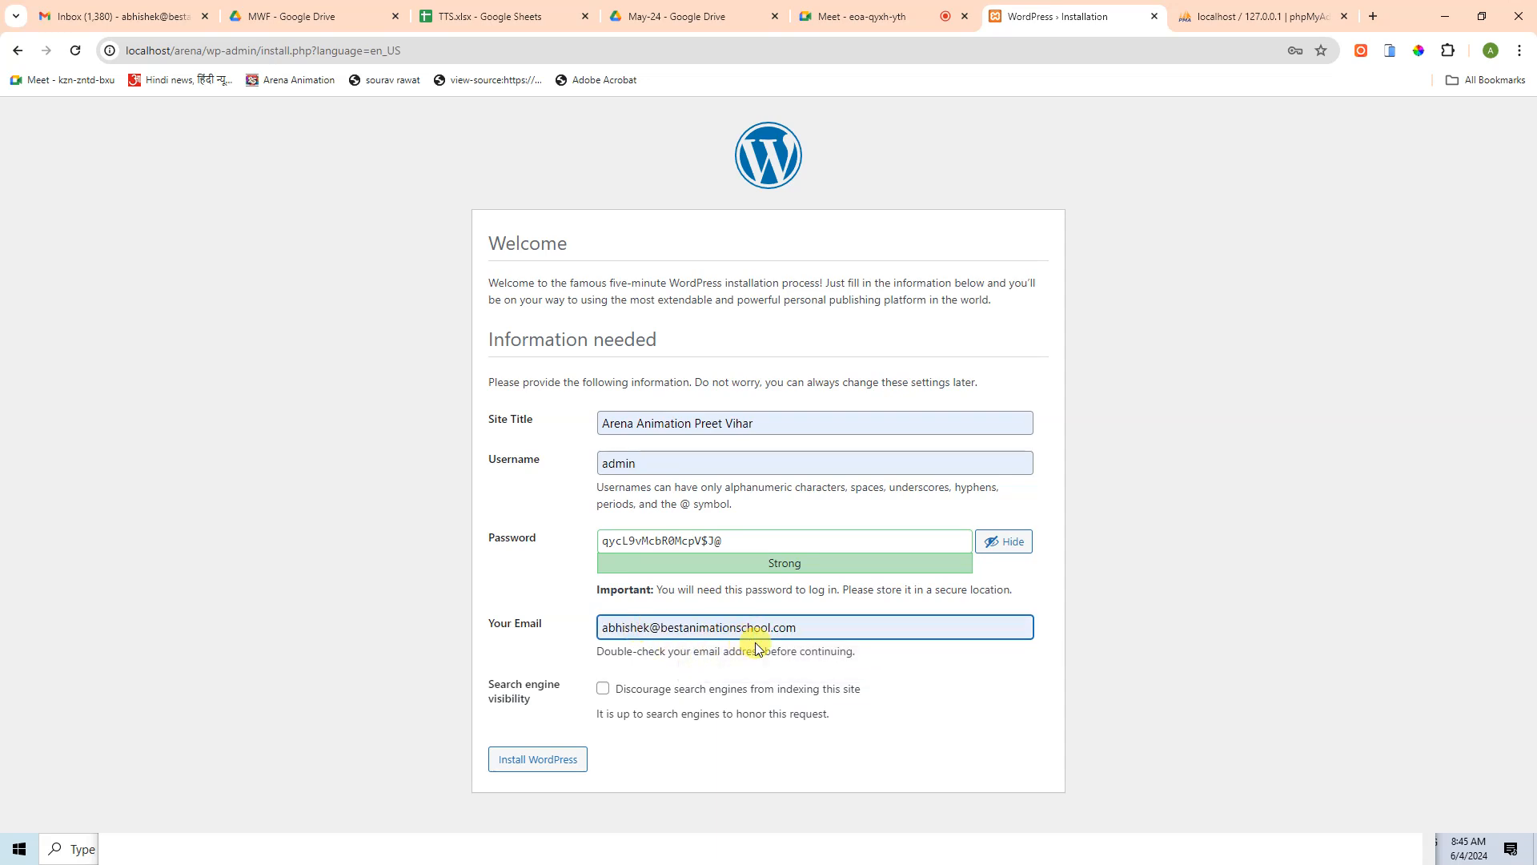
pyautogui.click(603, 690)
pyautogui.click(547, 760)
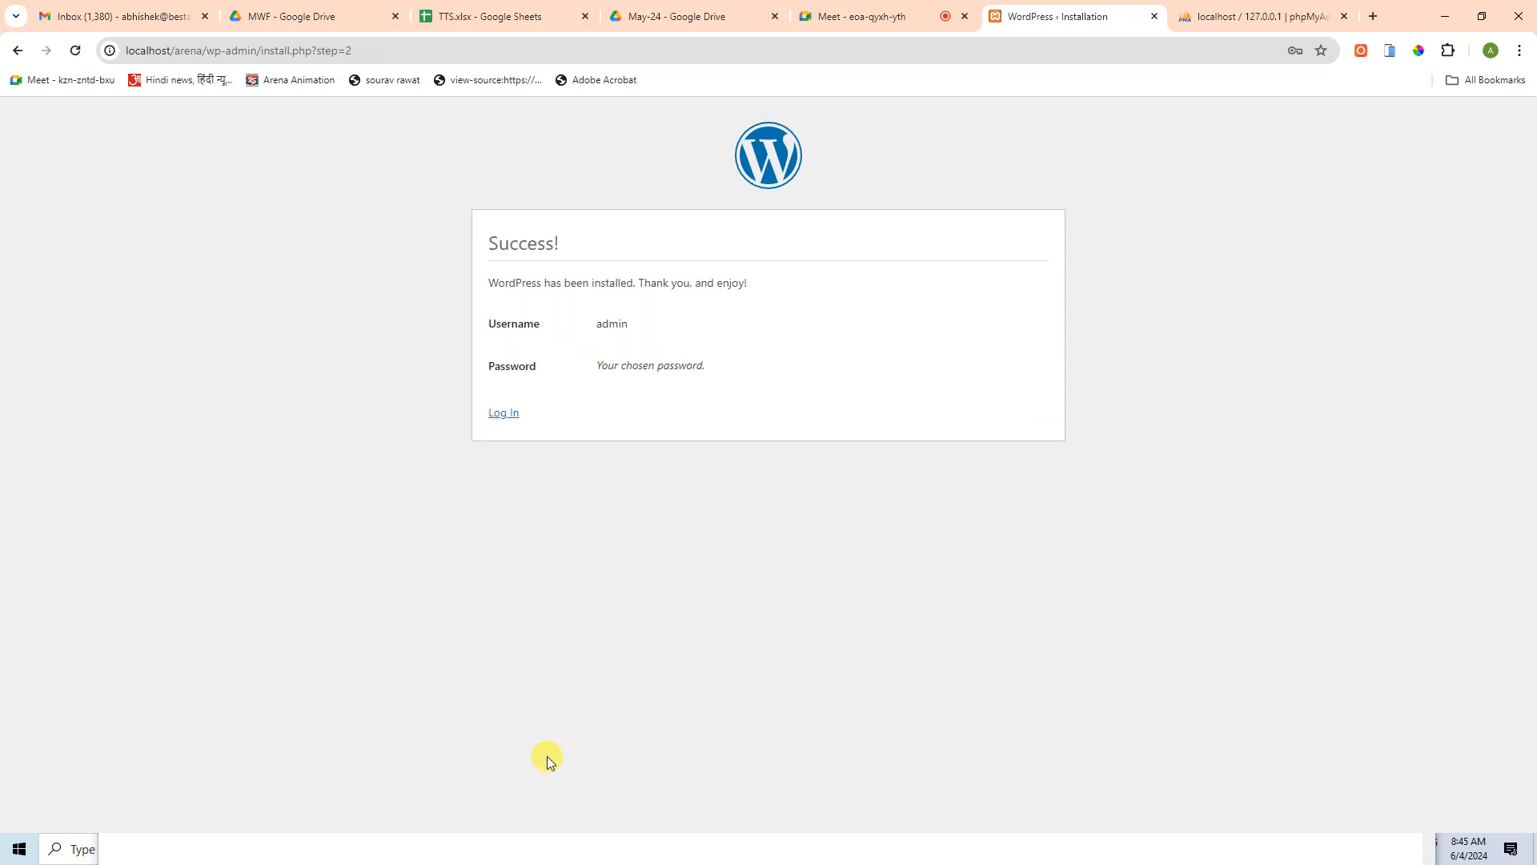
# - Log in to the new WordPress site with username admin and the generated account password
pyautogui.click(503, 413)
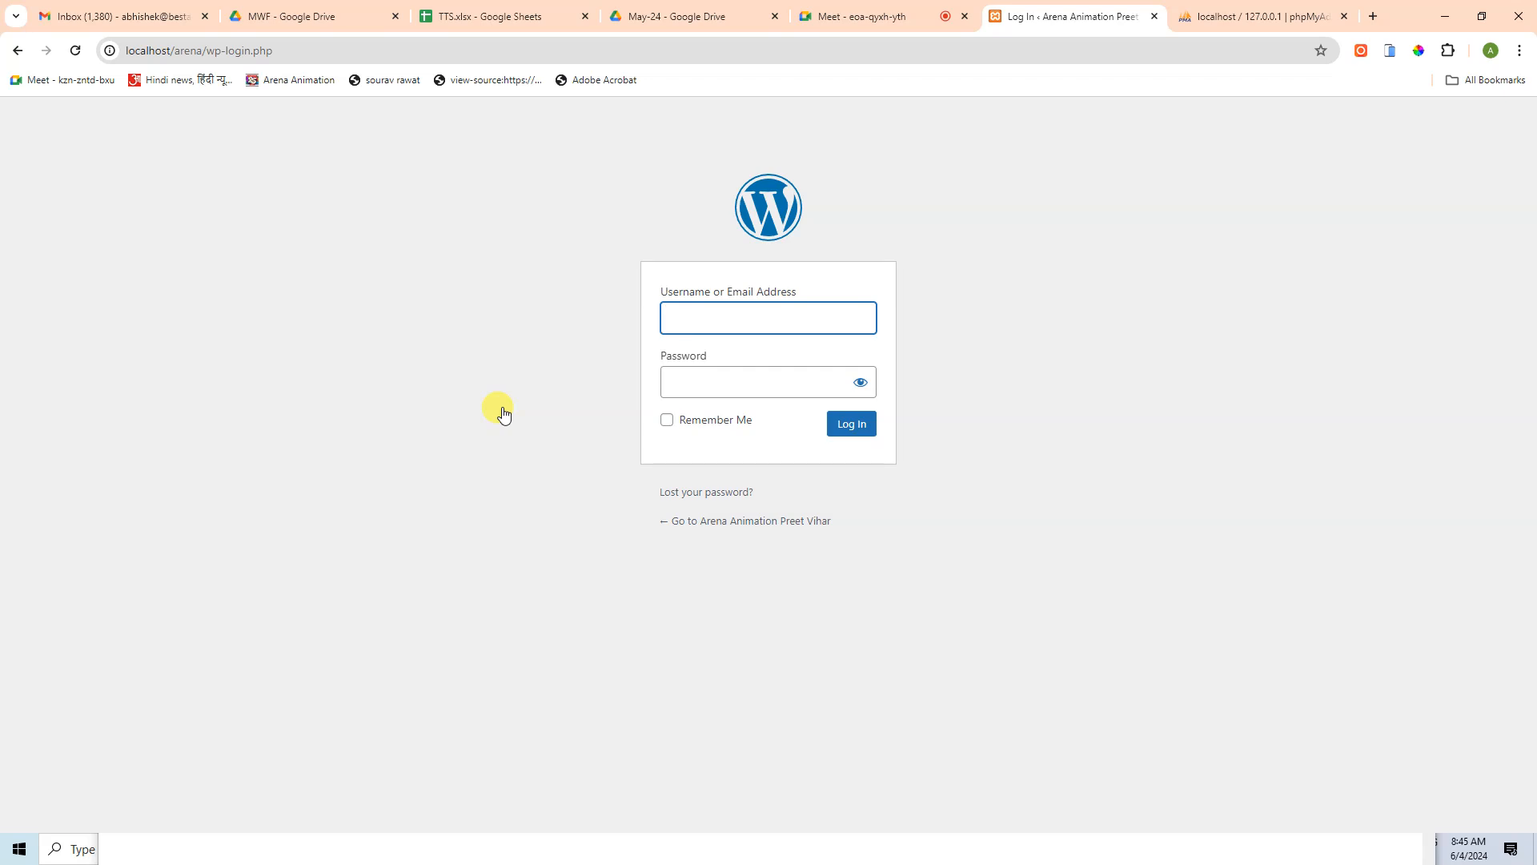
pyautogui.write('admin')
pyautogui.press('Tab')
pyautogui.press('super+v')
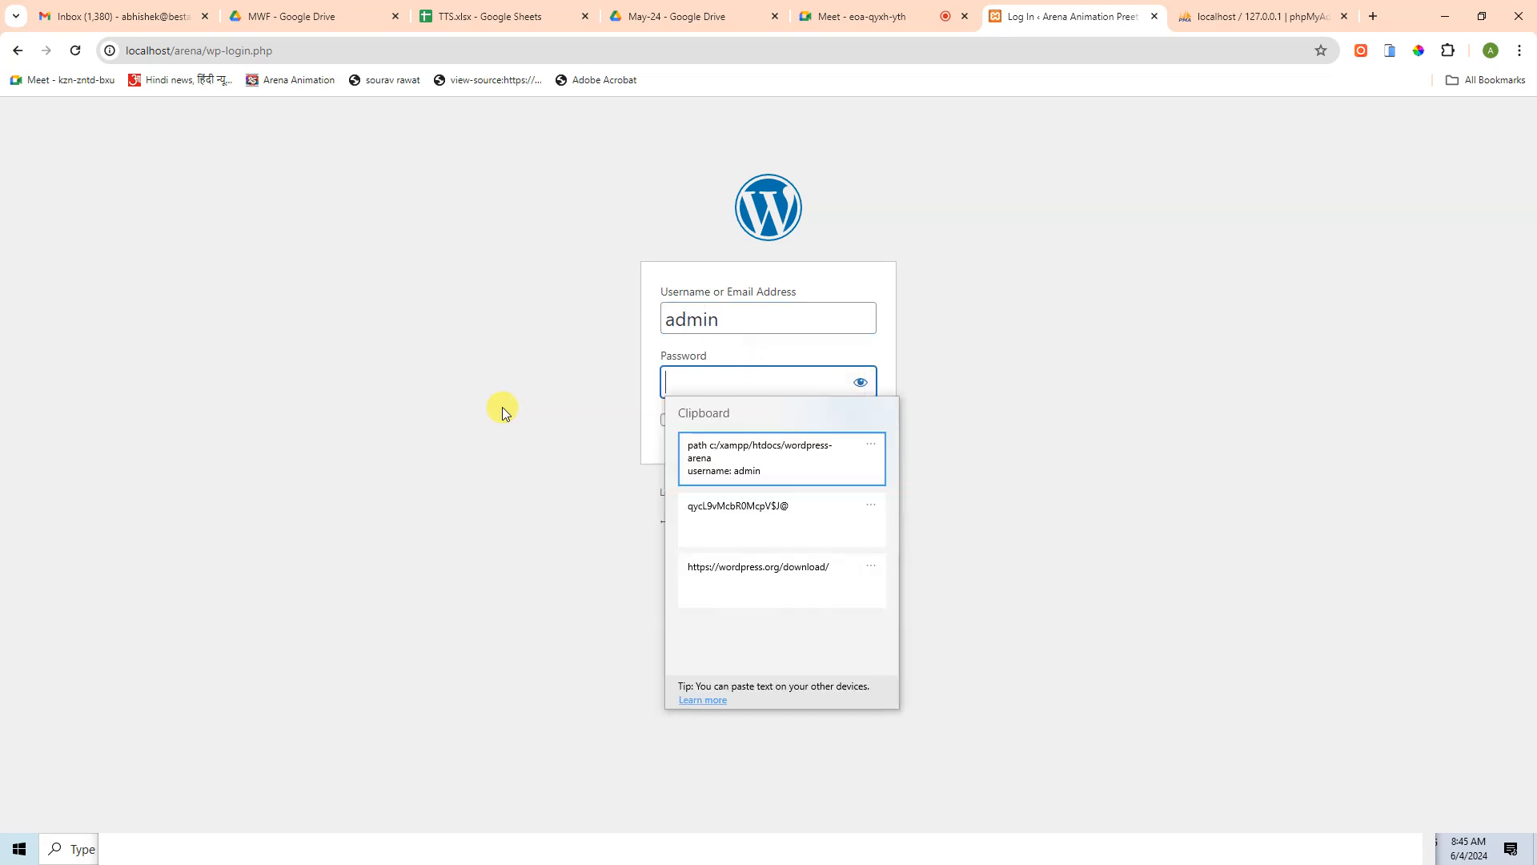
pyautogui.click(798, 514)
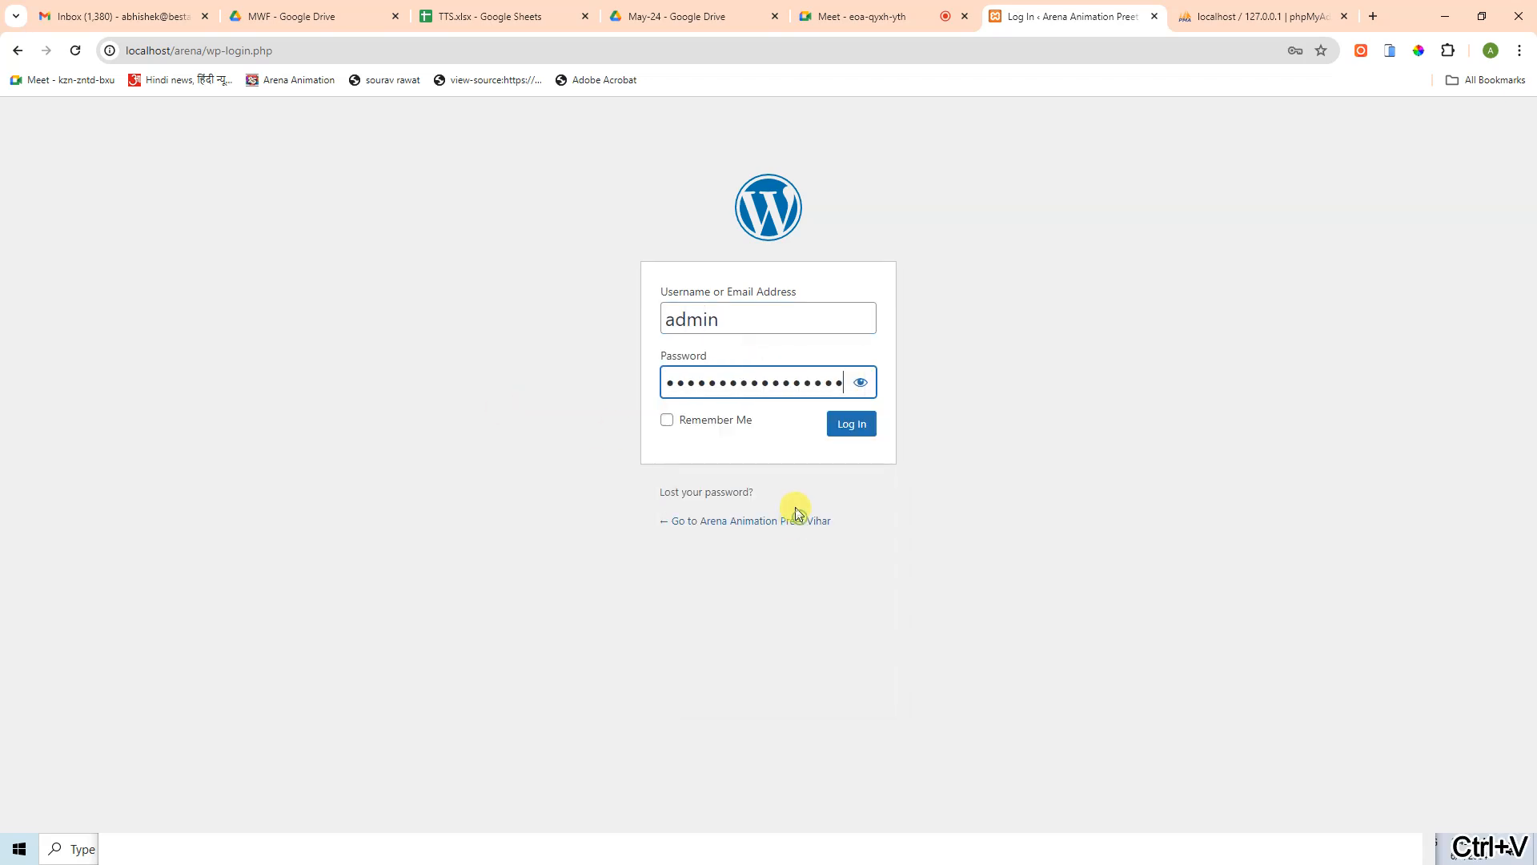
pyautogui.click(834, 429)
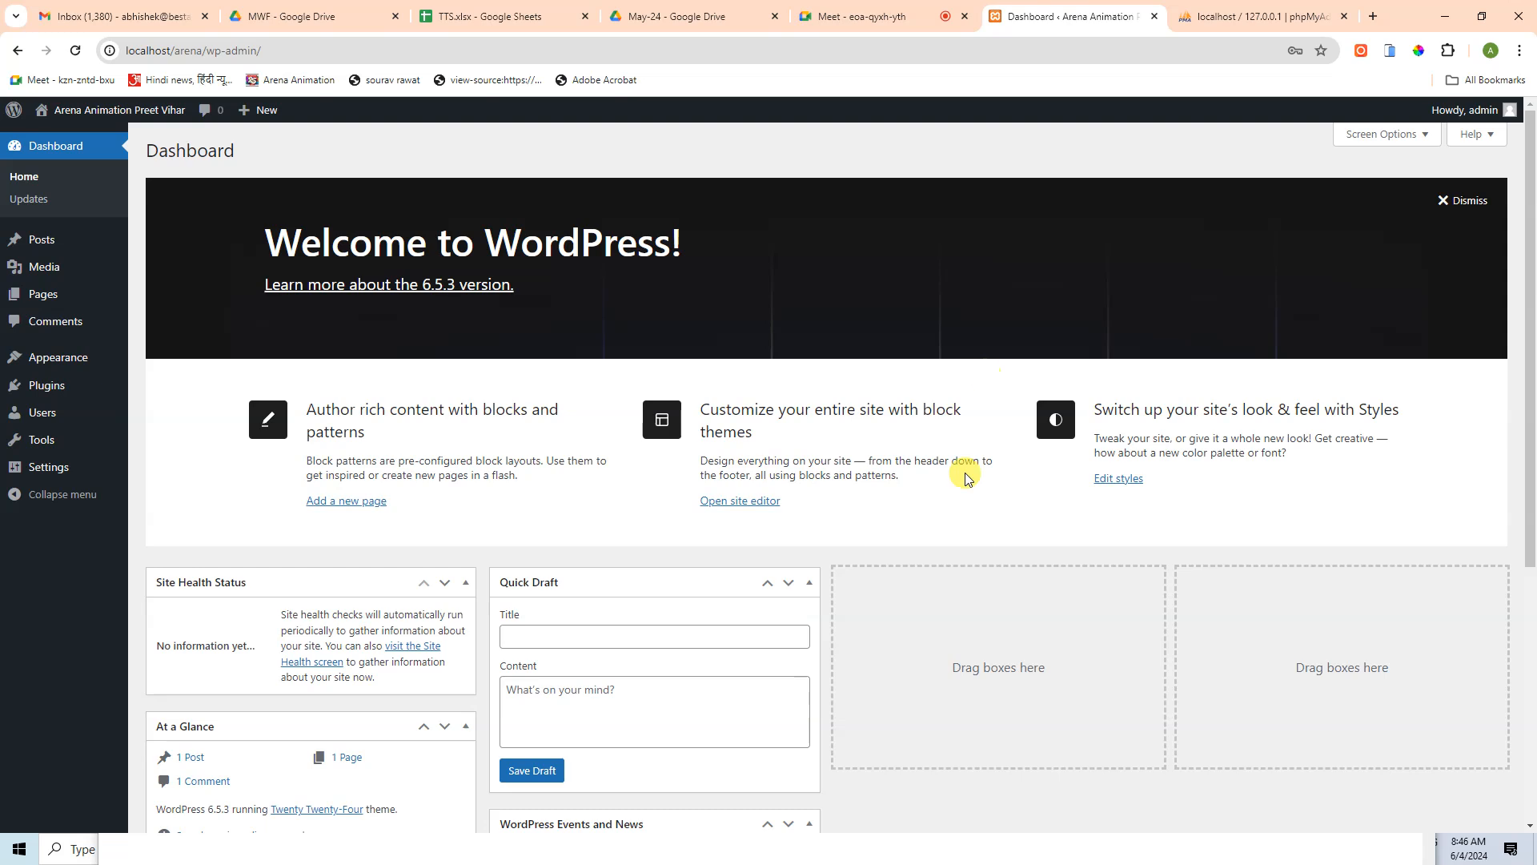
pyautogui.moveTo(267, 240); pyautogui.dragTo(727, 244)
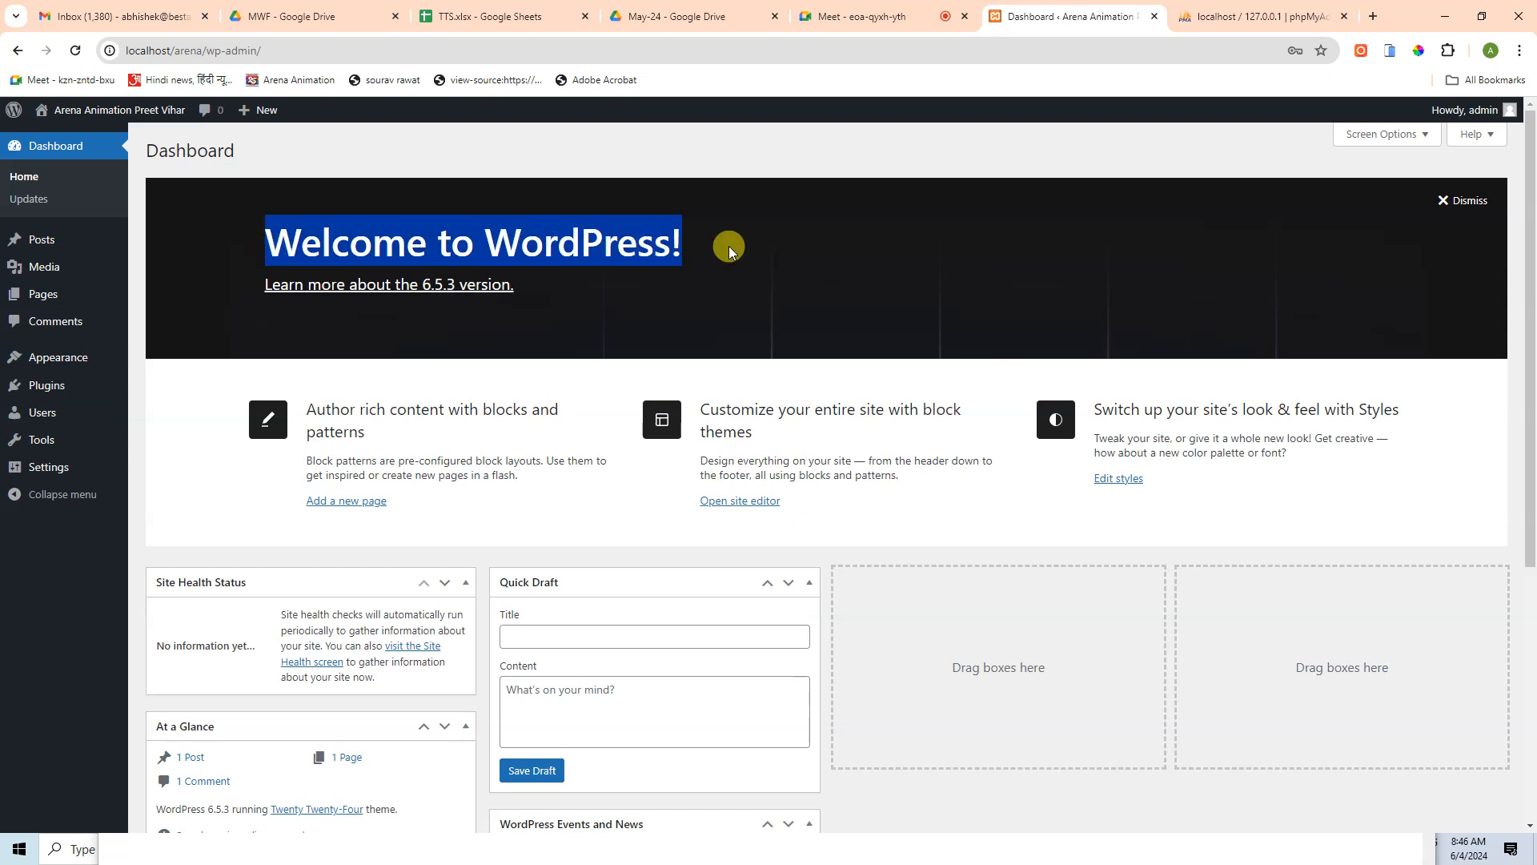
pyautogui.click(729, 251)
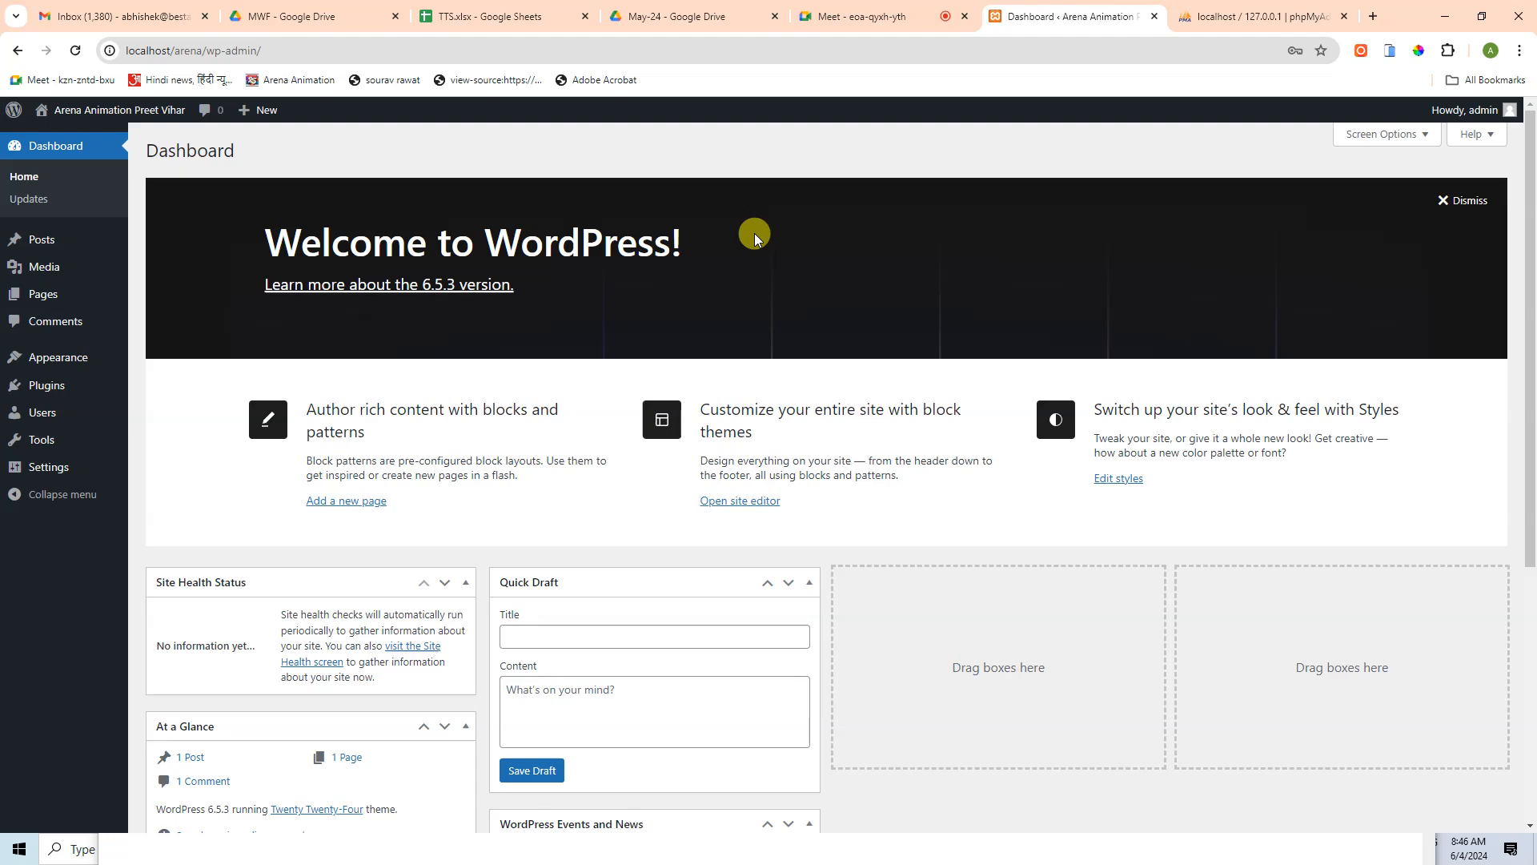
# - Check the Meet participants, then mark day 4 attendance in the TTS sheet as P for the first three students and A for the fourth
pyautogui.click(921, 9)
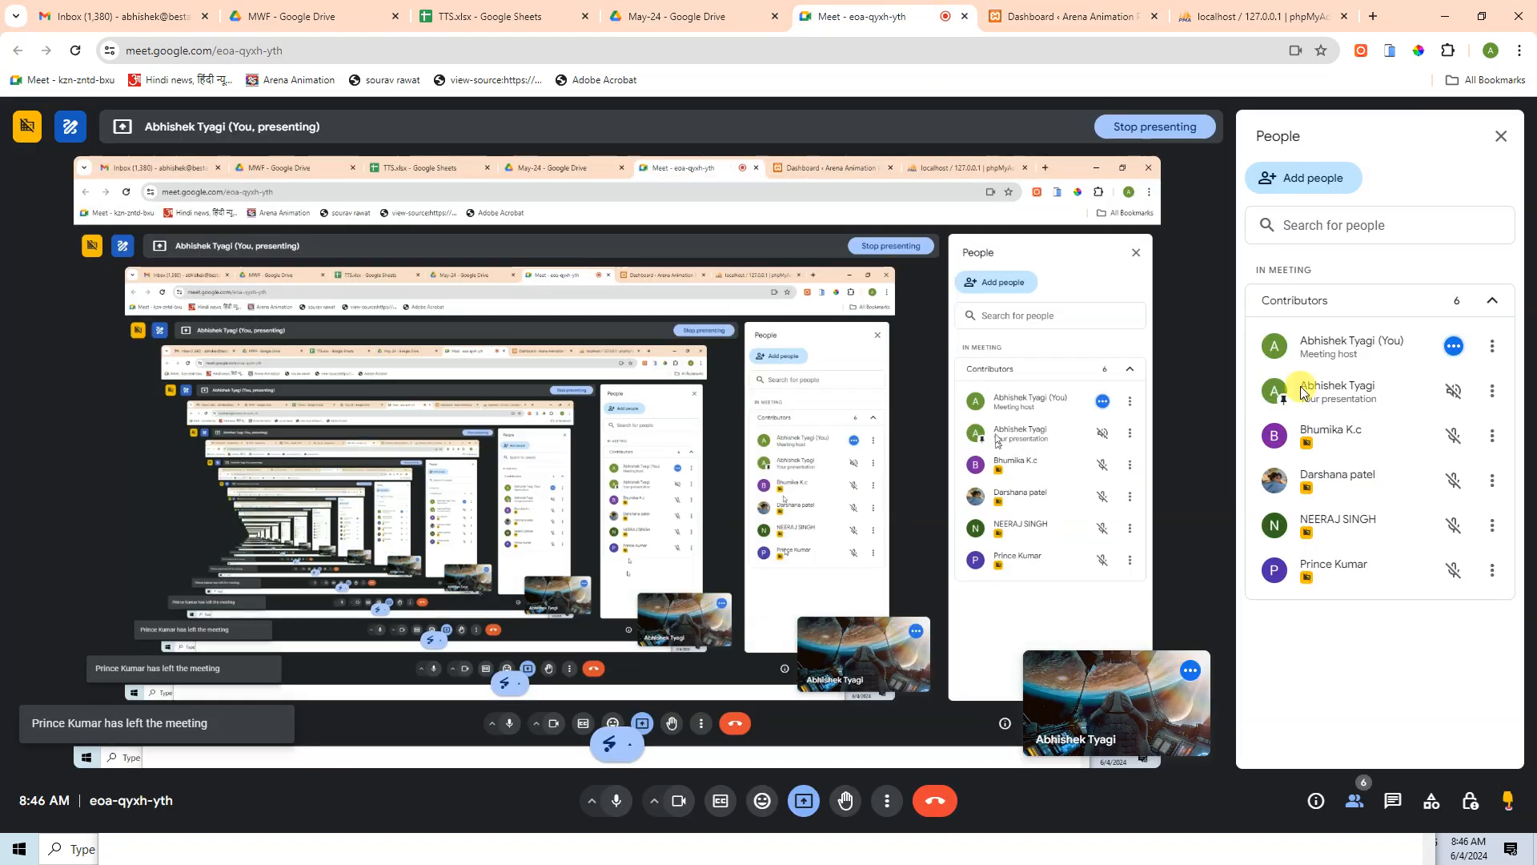
pyautogui.click(488, 16)
pyautogui.click(464, 593)
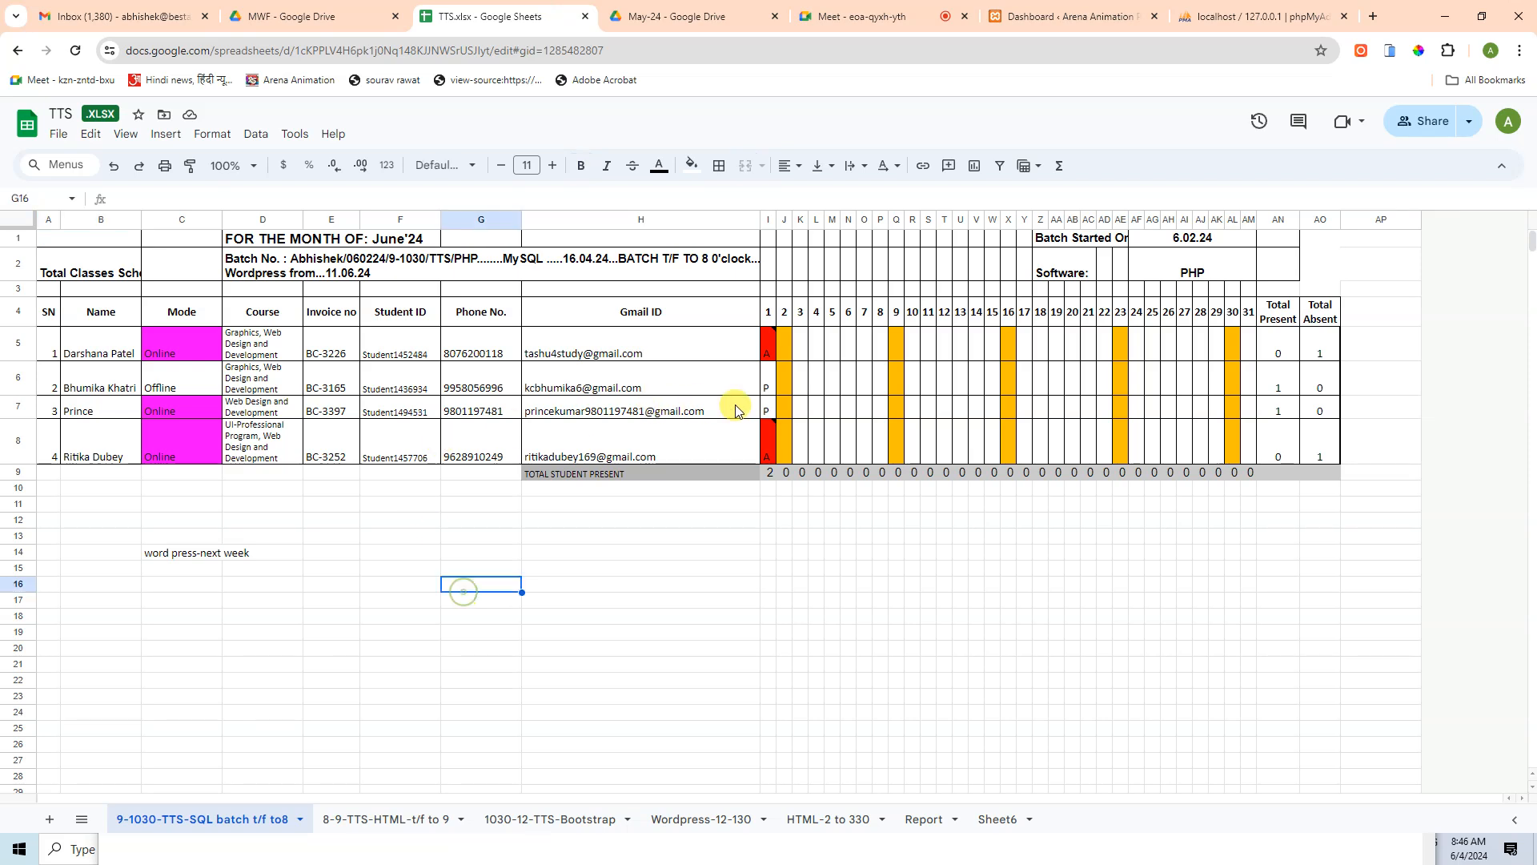
pyautogui.click(820, 345)
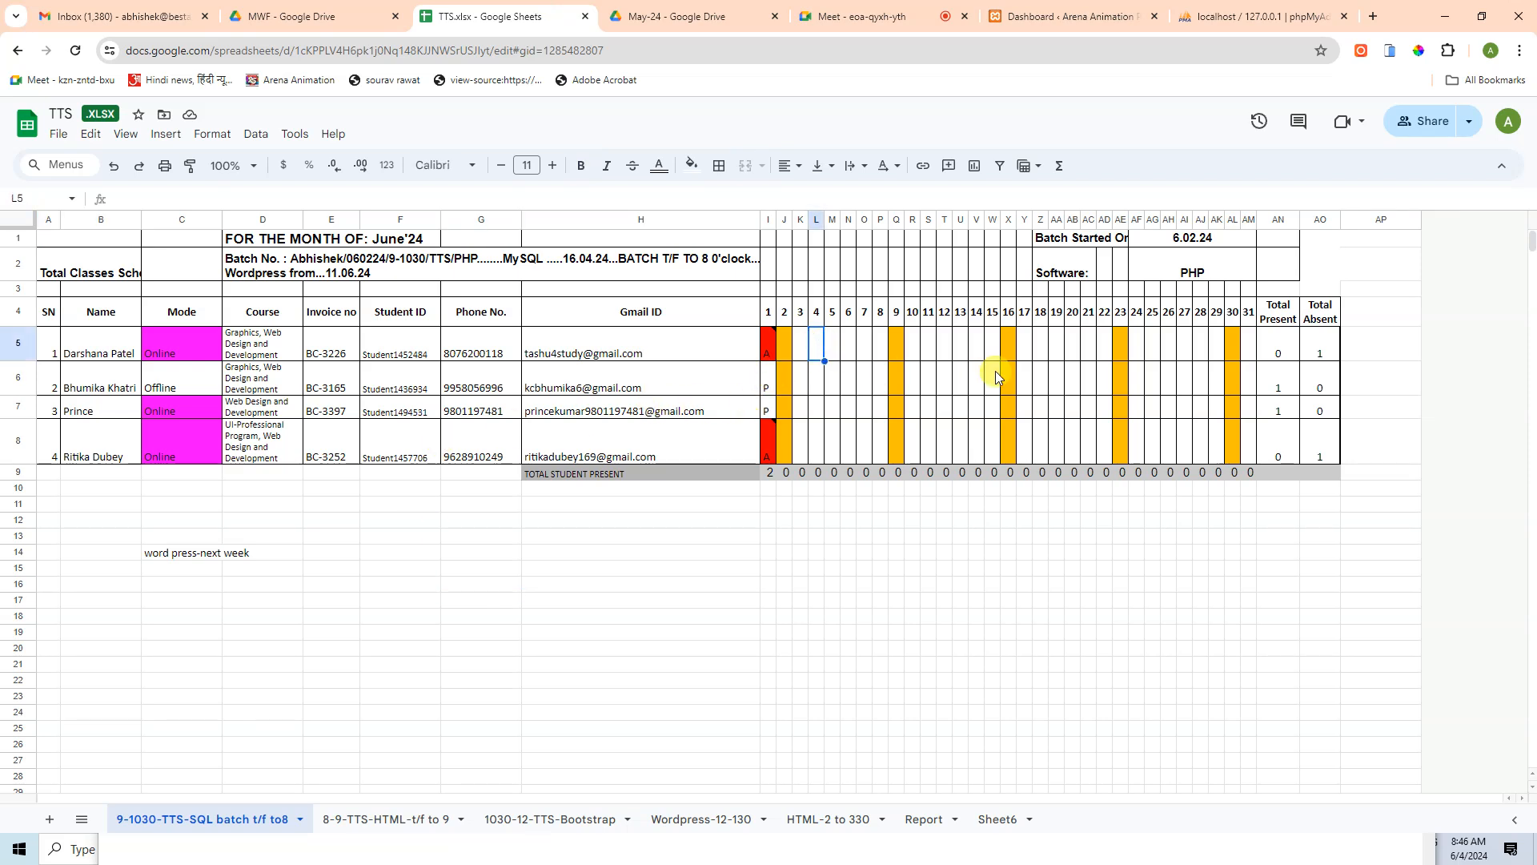
pyautogui.write('P')
pyautogui.press('Return')
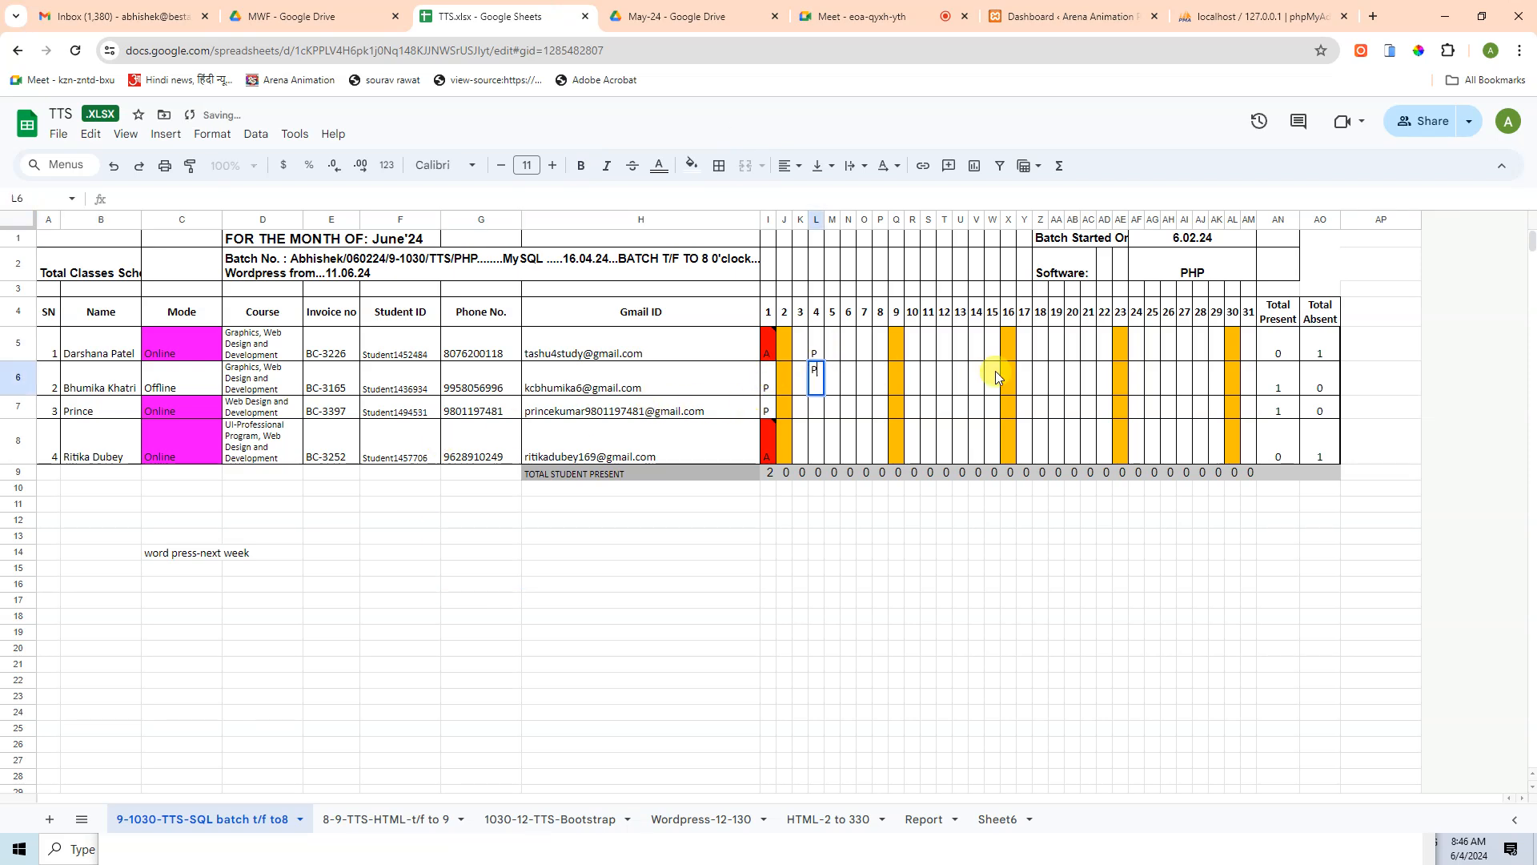
pyautogui.write('P')
pyautogui.press('Return')
pyautogui.write('P')
pyautogui.press('Return')
pyautogui.write('A')
# - Mark day 3 attendance in the TTS sheet as P, A, P and A for students one to four
pyautogui.press('Up')
pyautogui.press('Up')
pyautogui.press('Left')
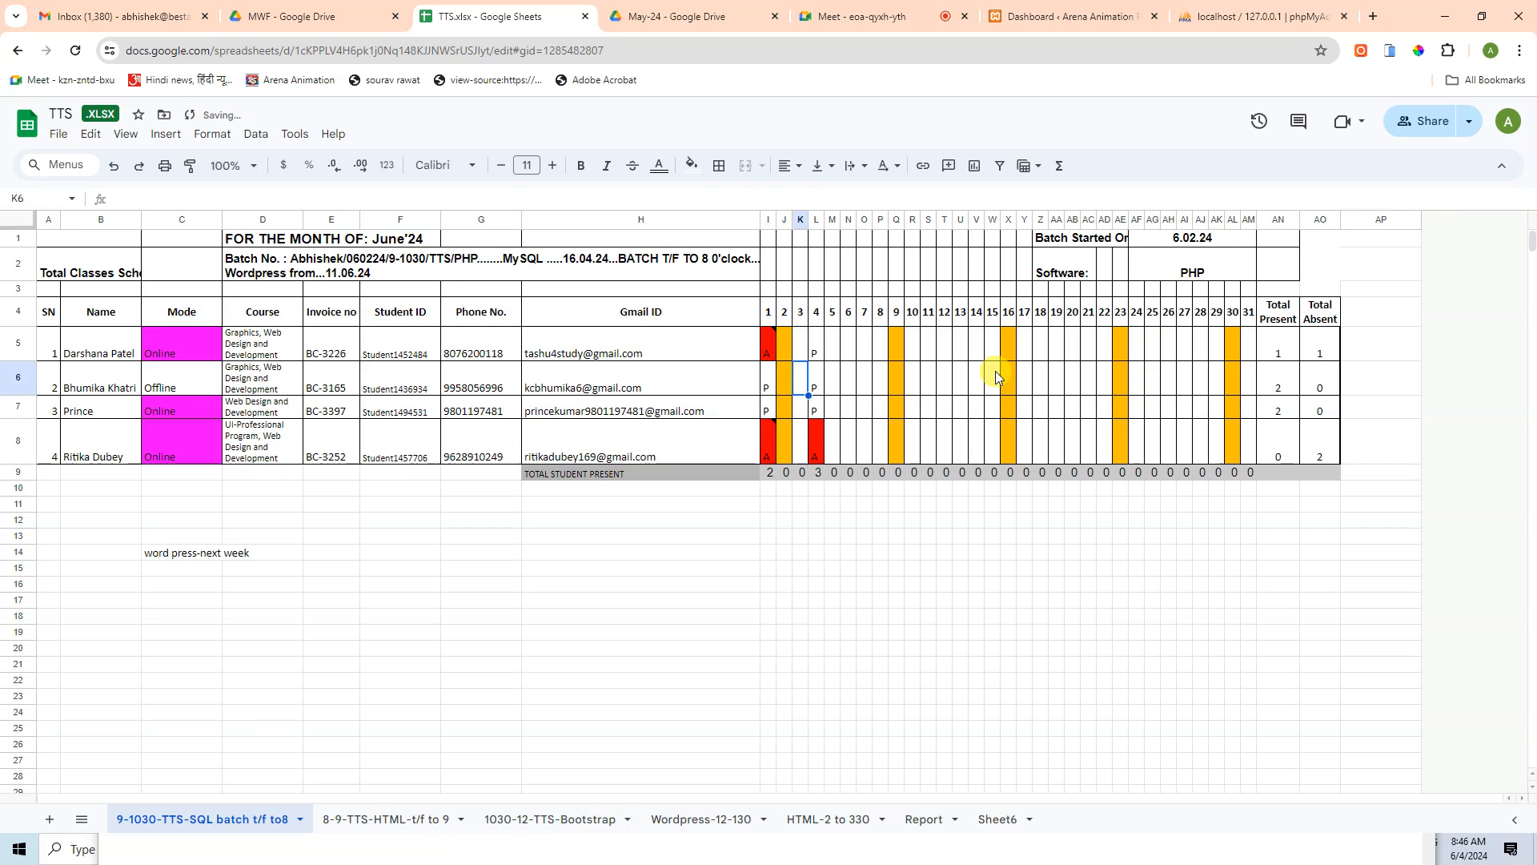
pyautogui.press('Up')
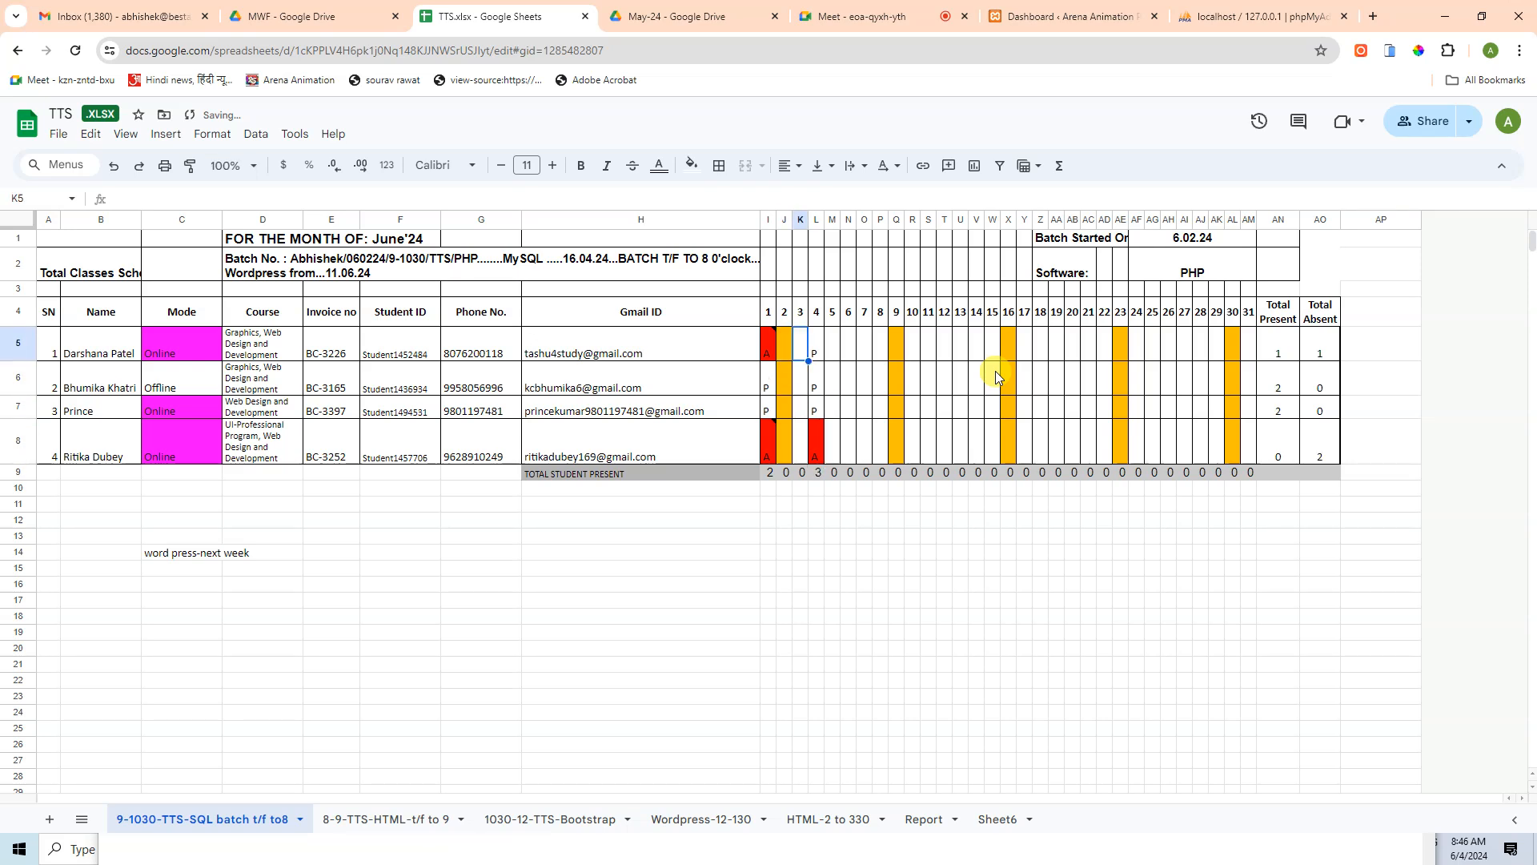
pyautogui.press('Down')
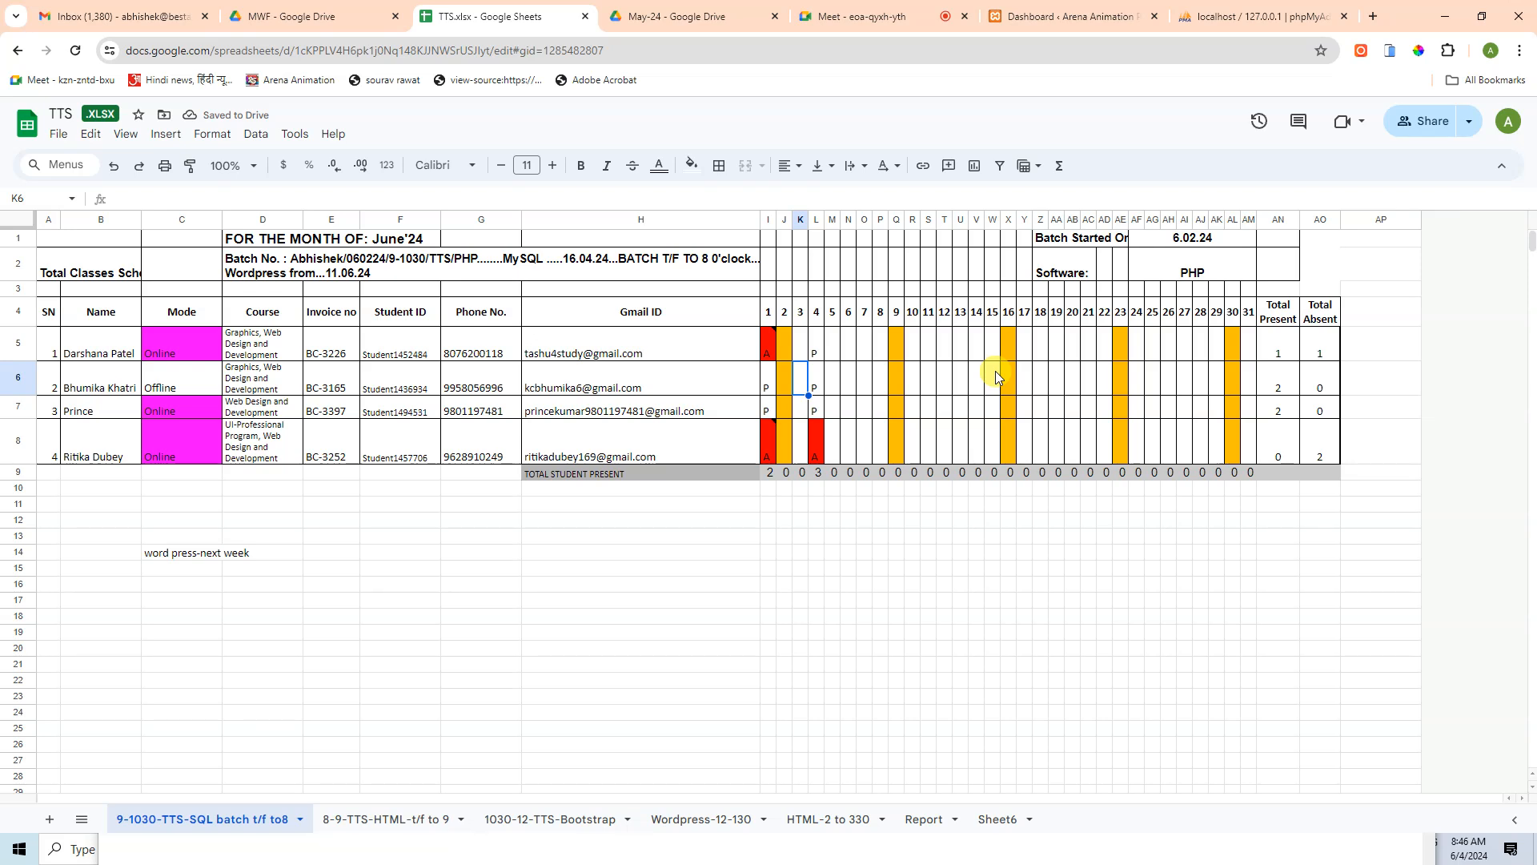
pyautogui.write('A')
pyautogui.press('Up')
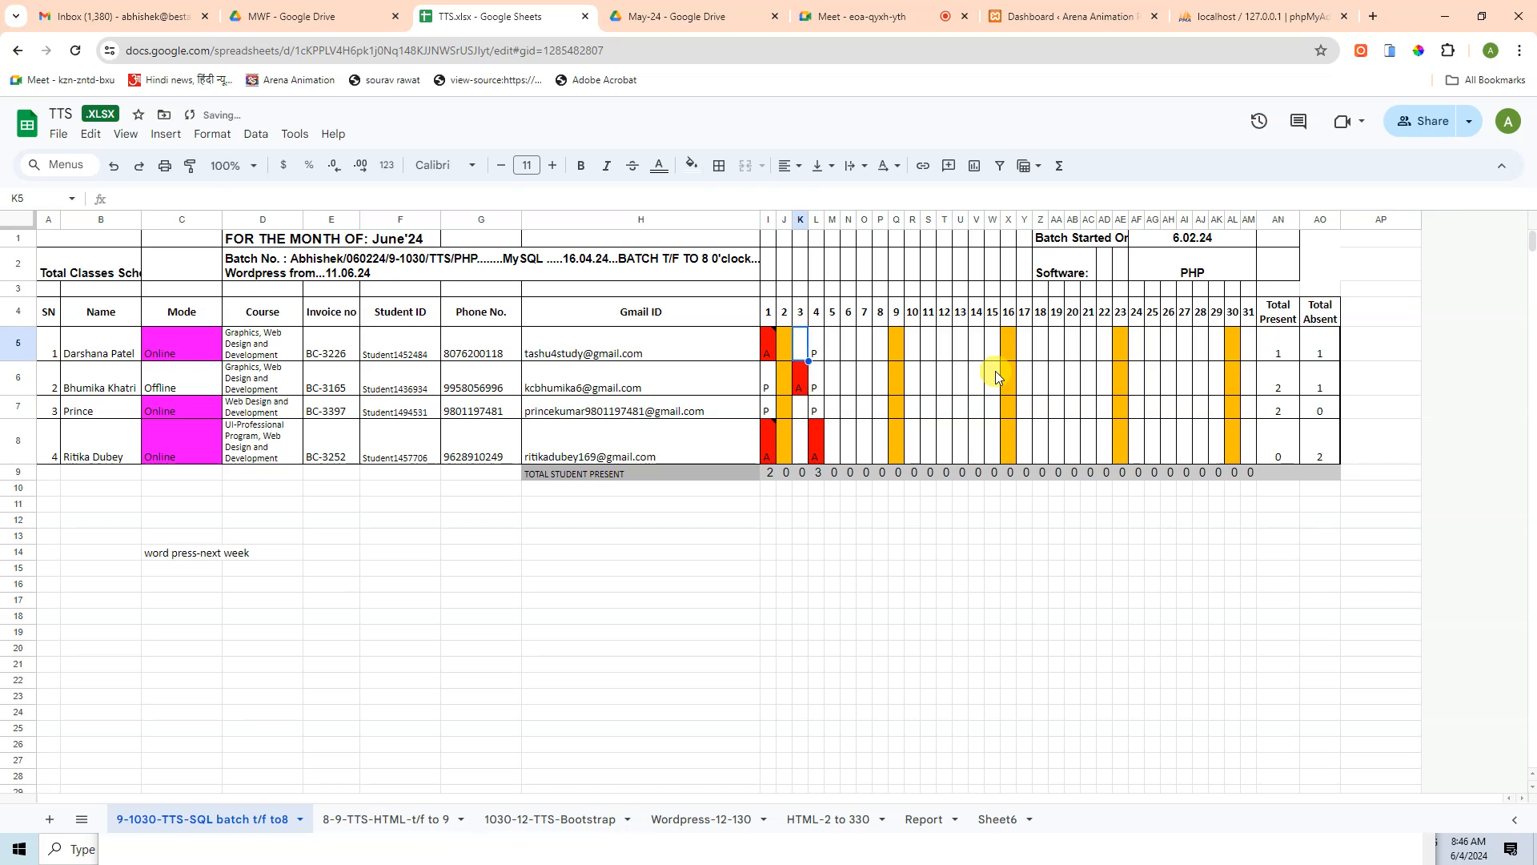
pyautogui.write('P')
pyautogui.press('Down')
pyautogui.press('Down')
pyautogui.write('P')
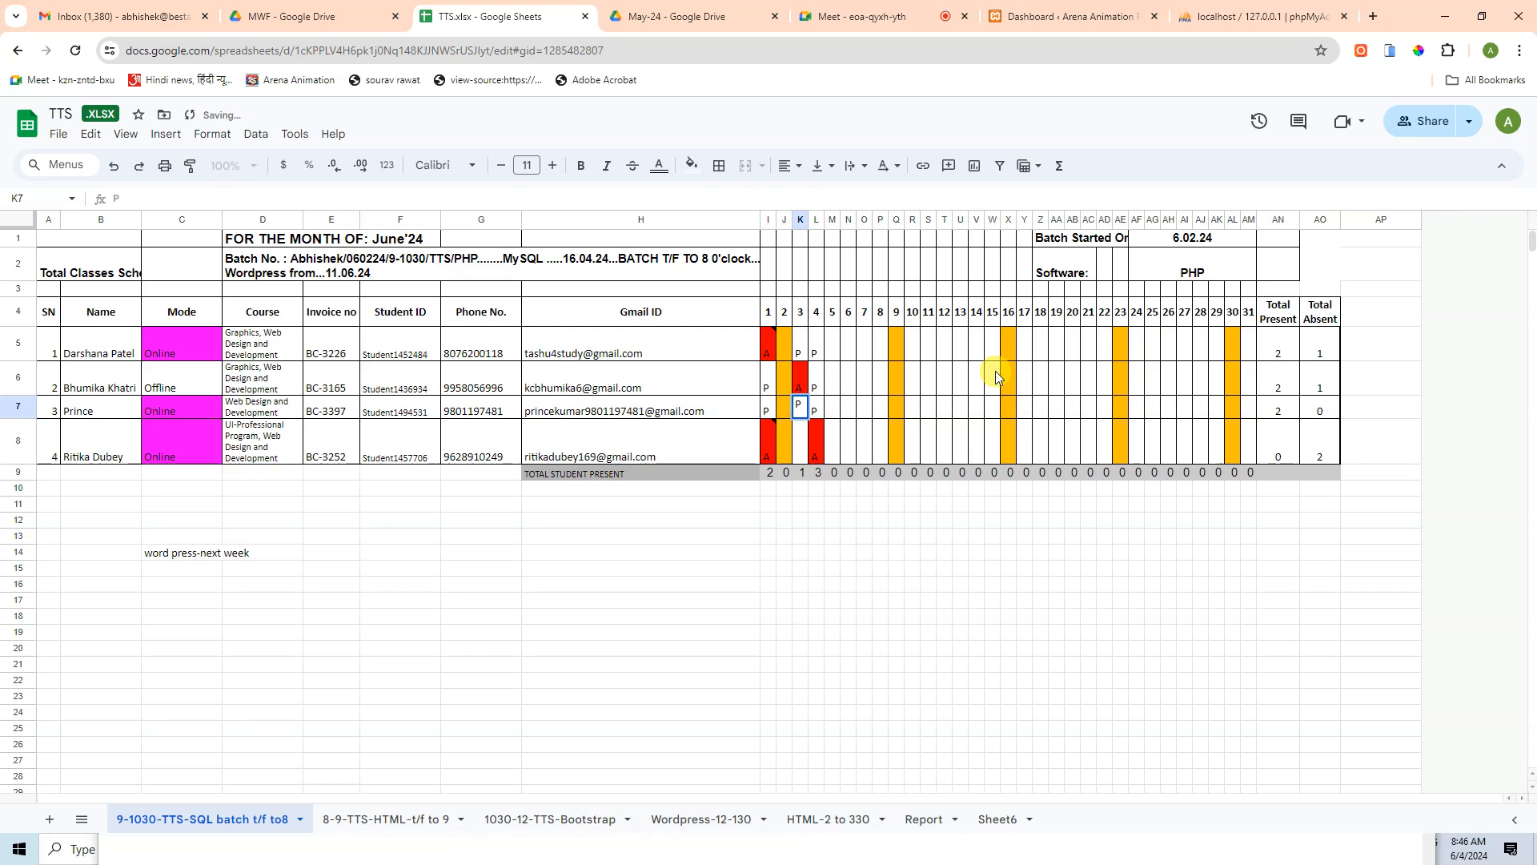
pyautogui.press('Down')
pyautogui.write('A')
pyautogui.press('Up')
pyautogui.press('Up')
pyautogui.press('Up')
pyautogui.press('Up')
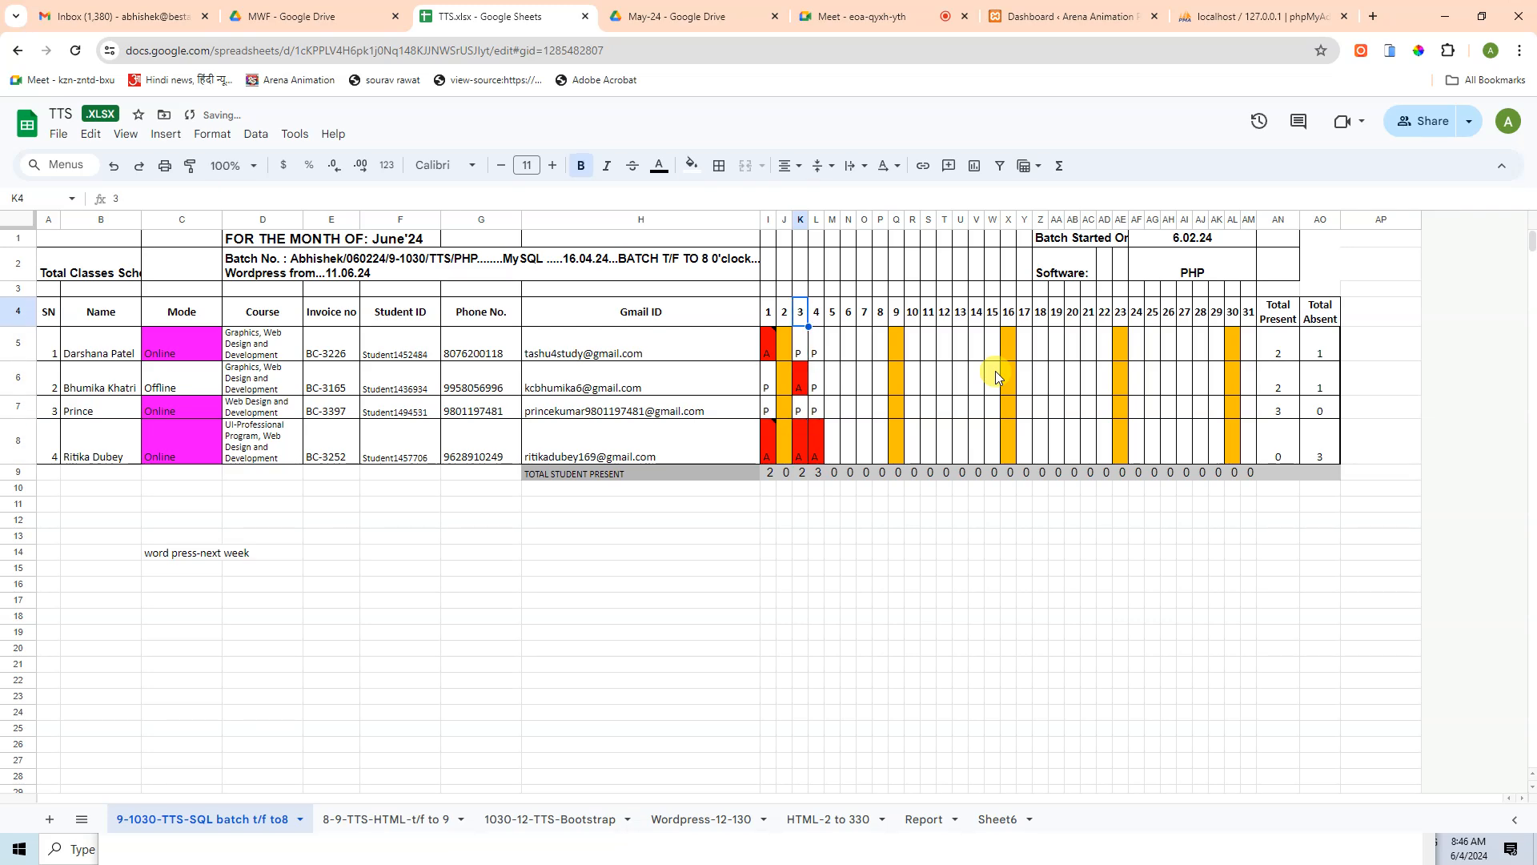
pyautogui.click(957, 16)
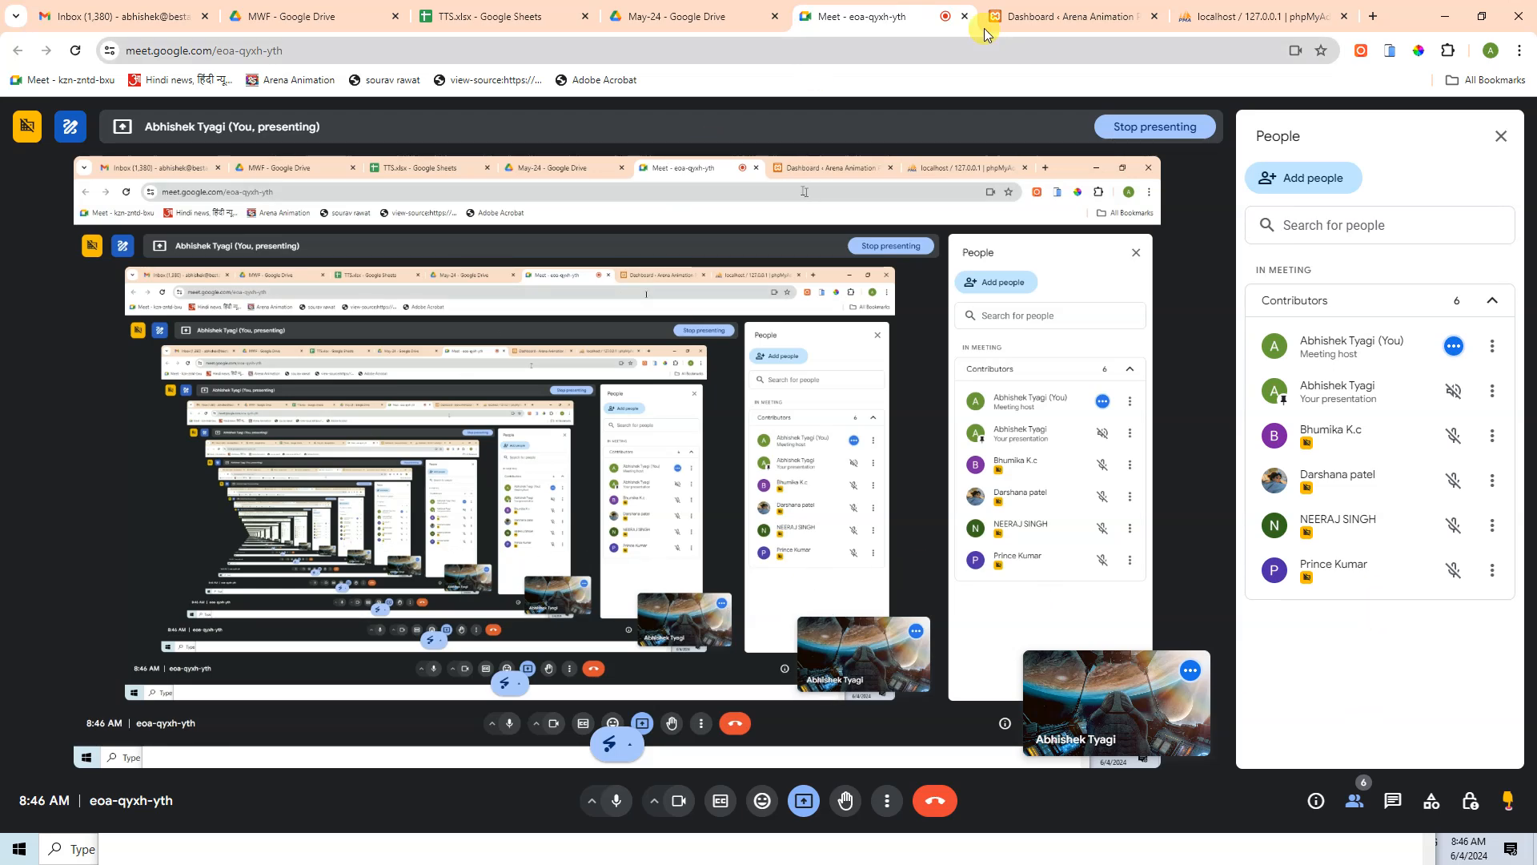
pyautogui.click(312, 16)
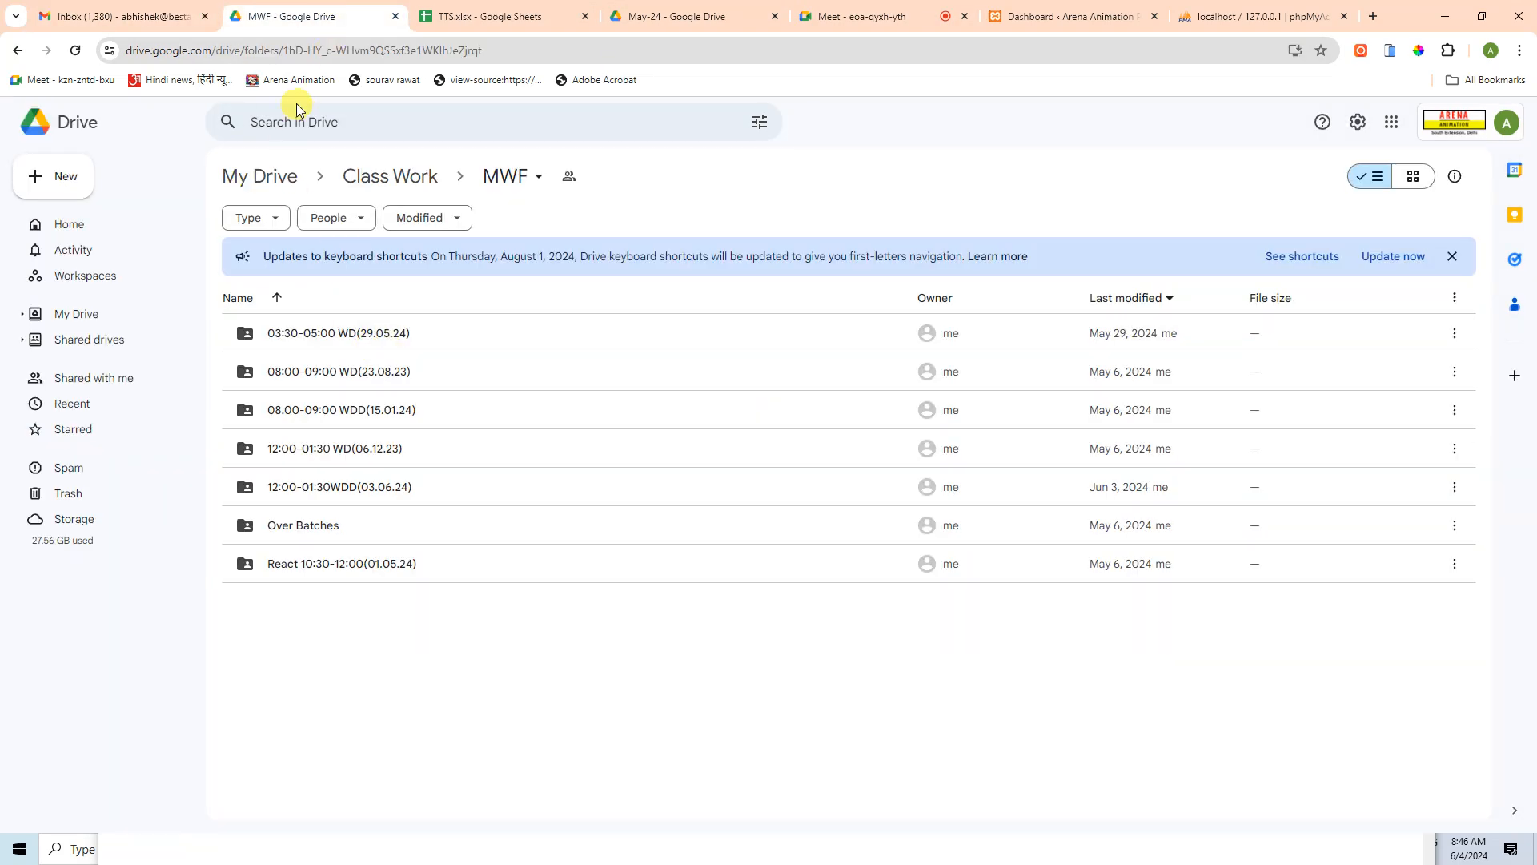
pyautogui.click(442, 16)
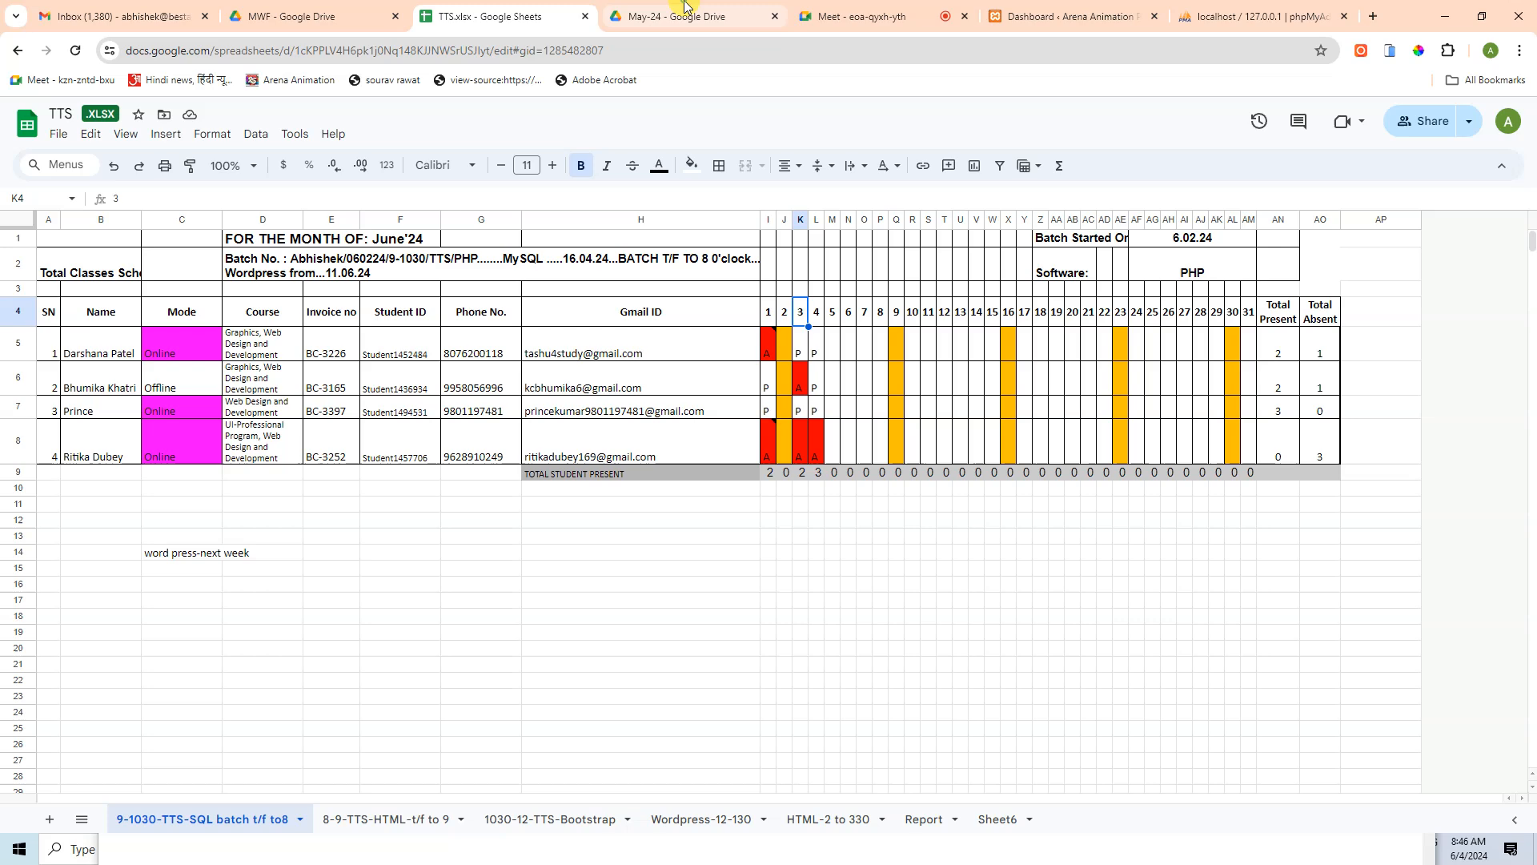
pyautogui.click(685, 8)
# - Open the shared MWF folder from its May 31 sharing email in Gmail and open the MWF attendance workbook inside it
pyautogui.hotkey('ctrl', '1')
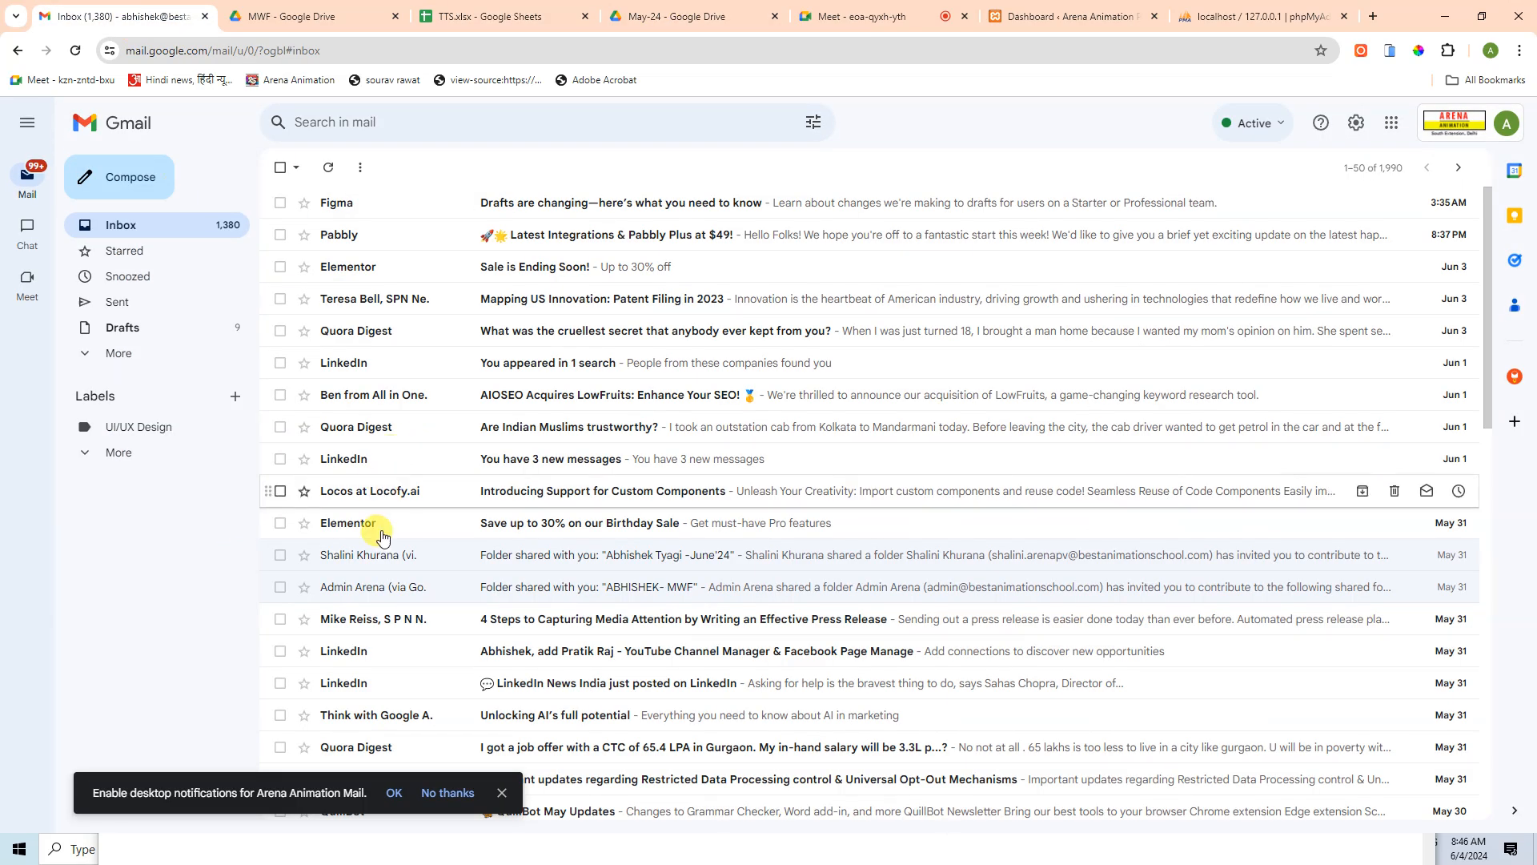
pyautogui.scroll(-2, 387, 617)
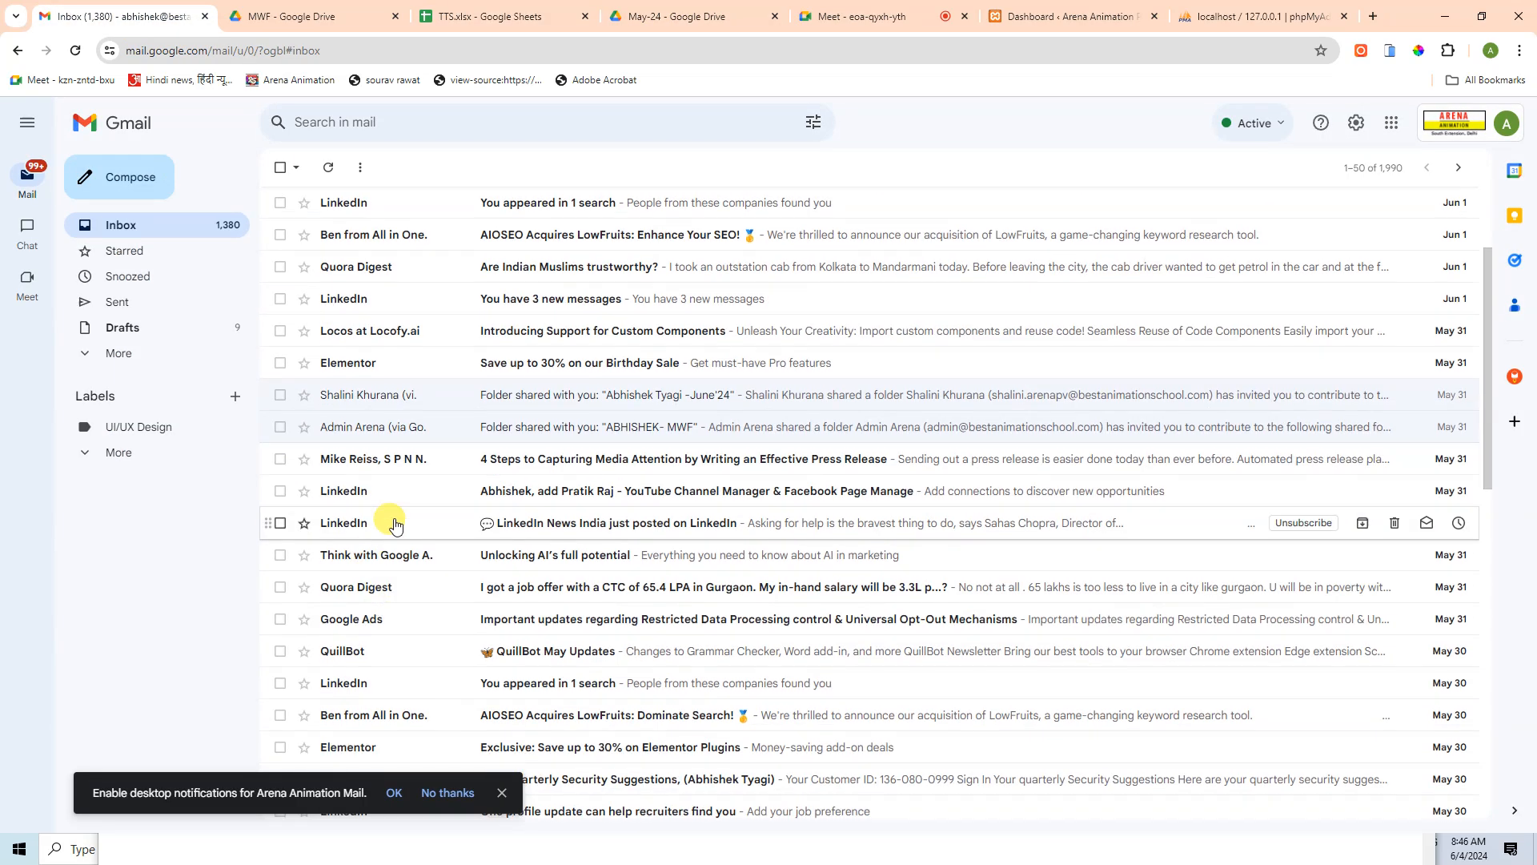
pyautogui.scroll(2, 376, 532)
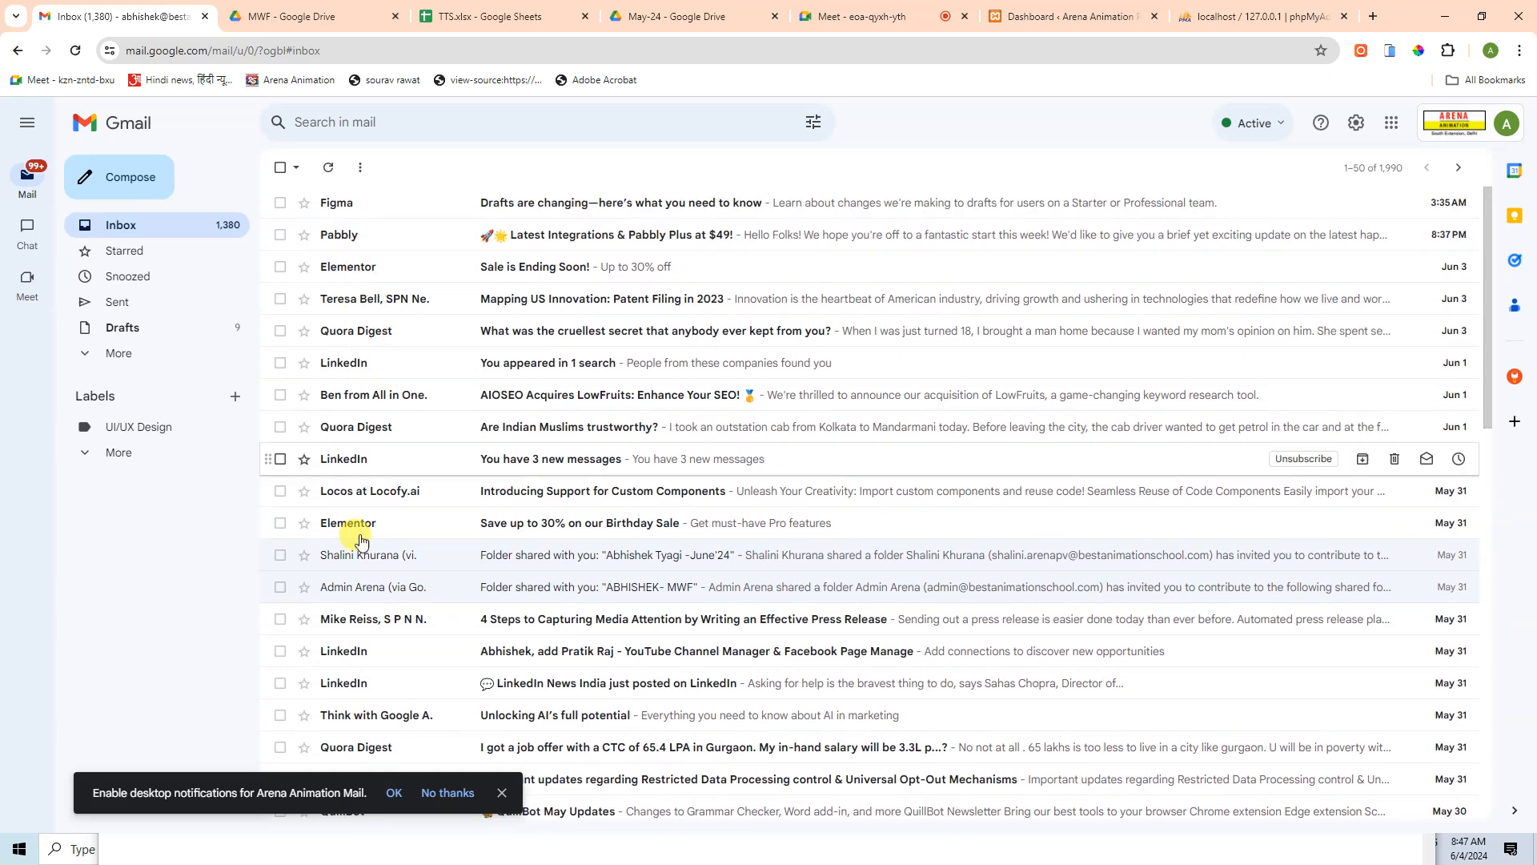
pyautogui.click(632, 593)
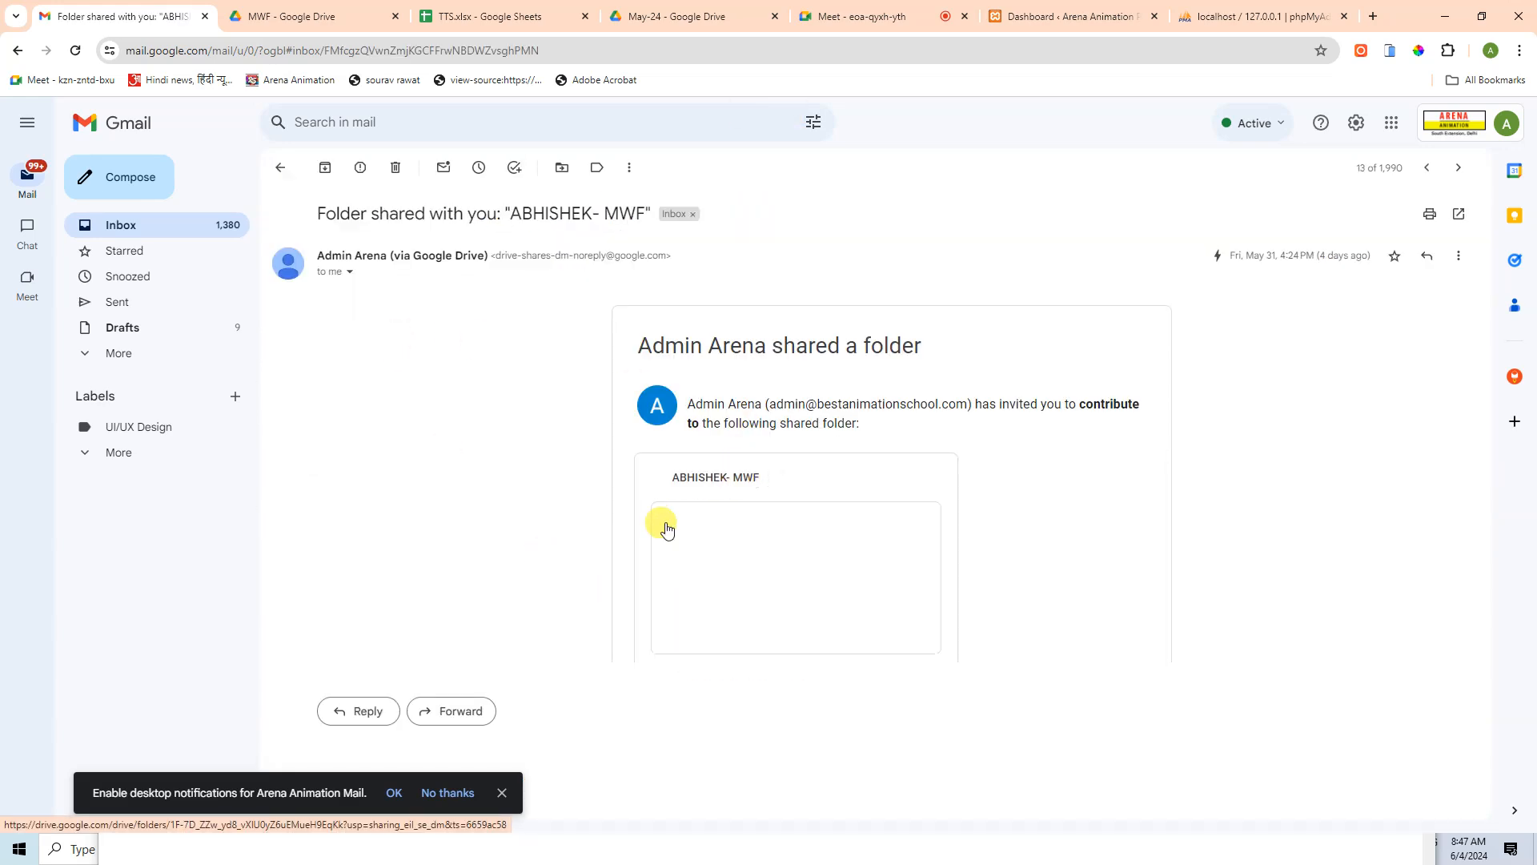
pyautogui.click(669, 765)
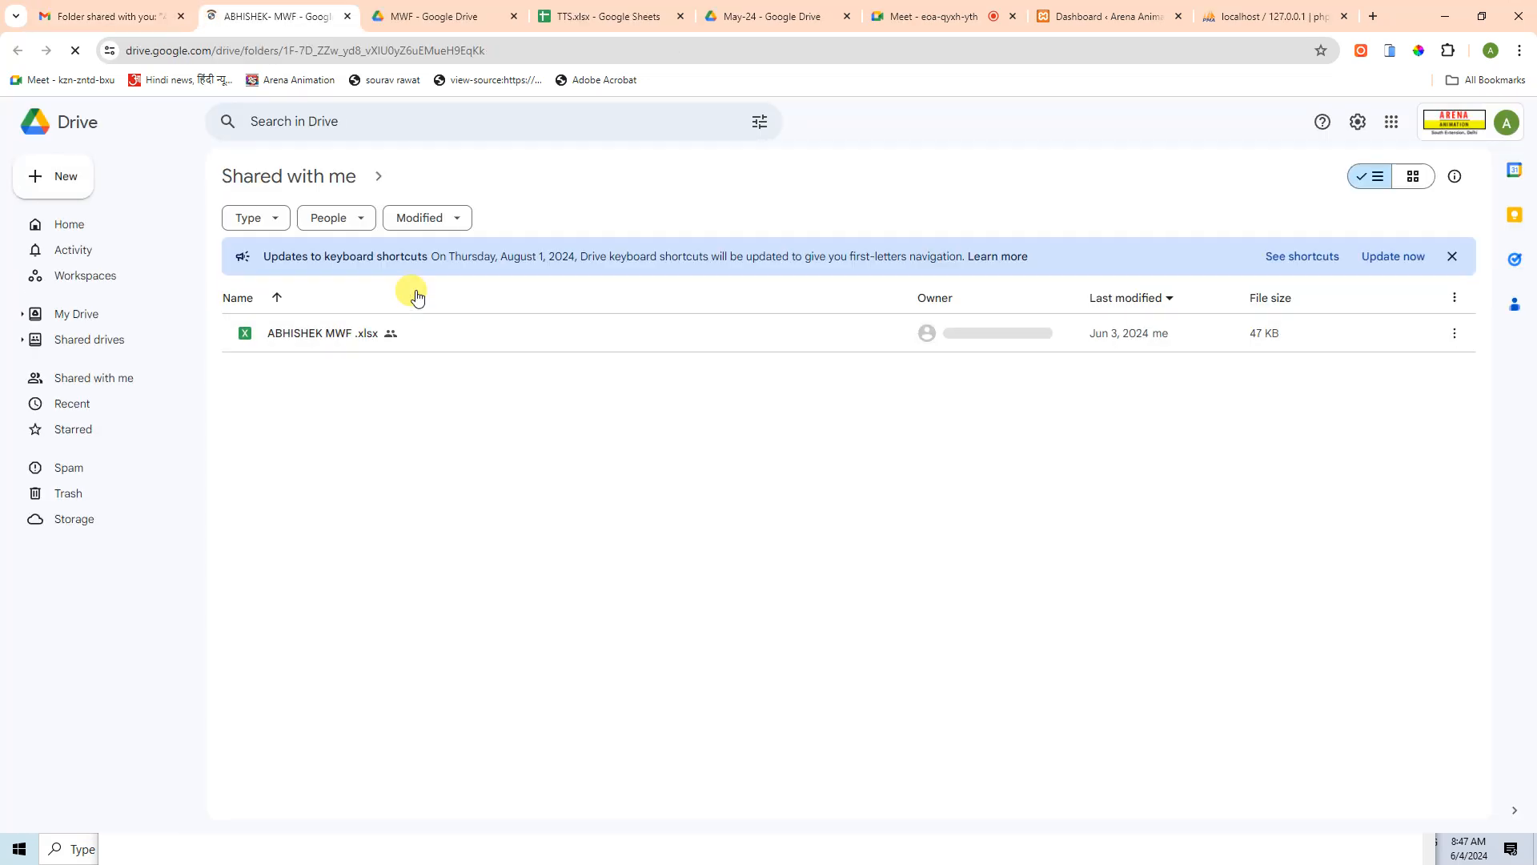
pyautogui.doubleClick(312, 342)
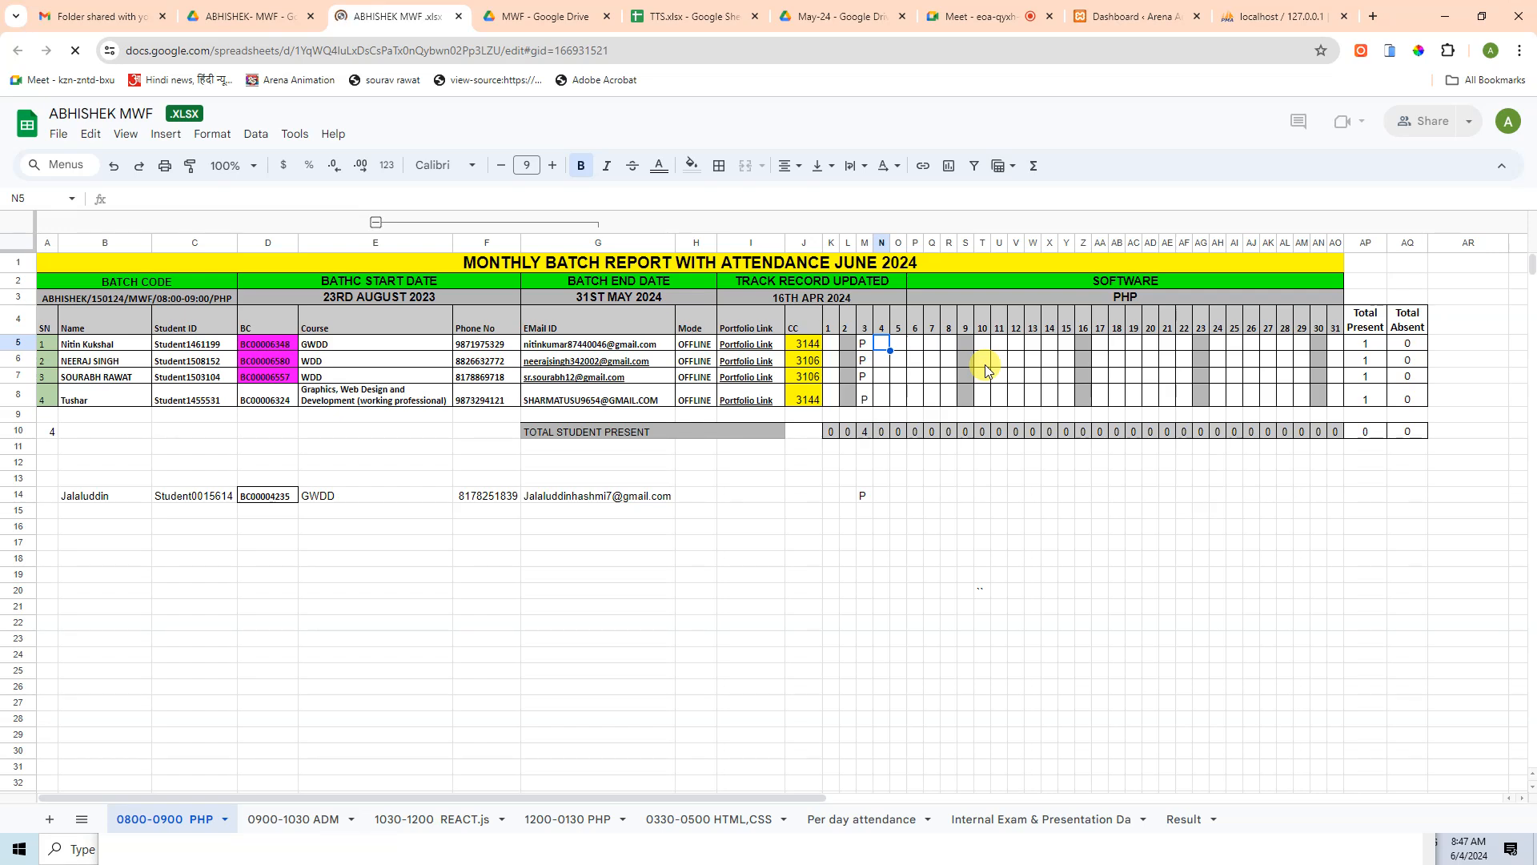
# - Mark day 4 attendance on the 0800-0900 PHP sheet as P for the second student and A for students one, three and four
pyautogui.press('Down')
pyautogui.press('Down')
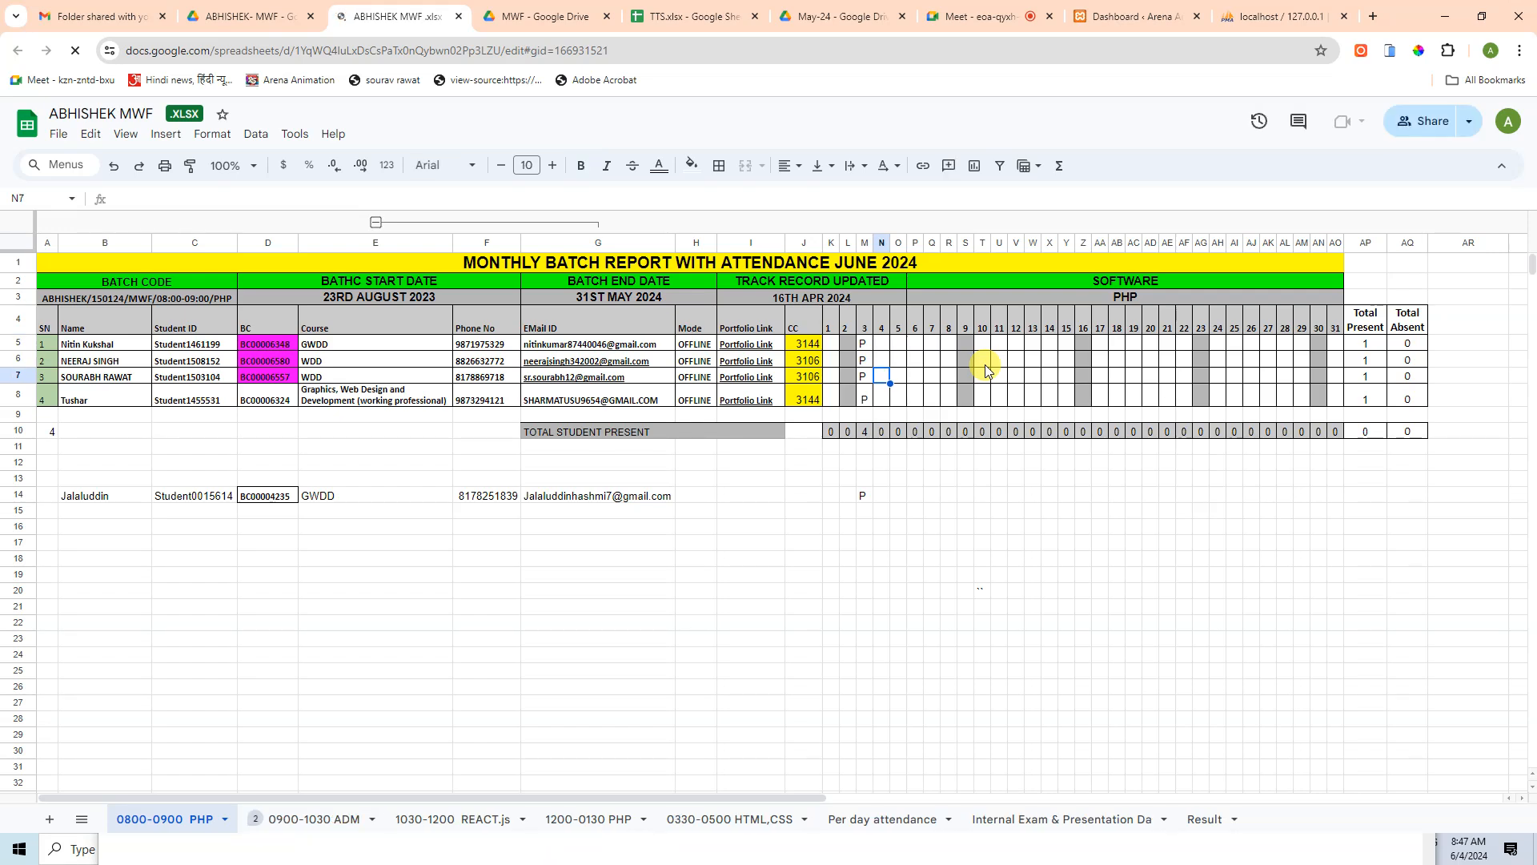
pyautogui.press('Up')
pyautogui.write('P')
pyautogui.press('Up')
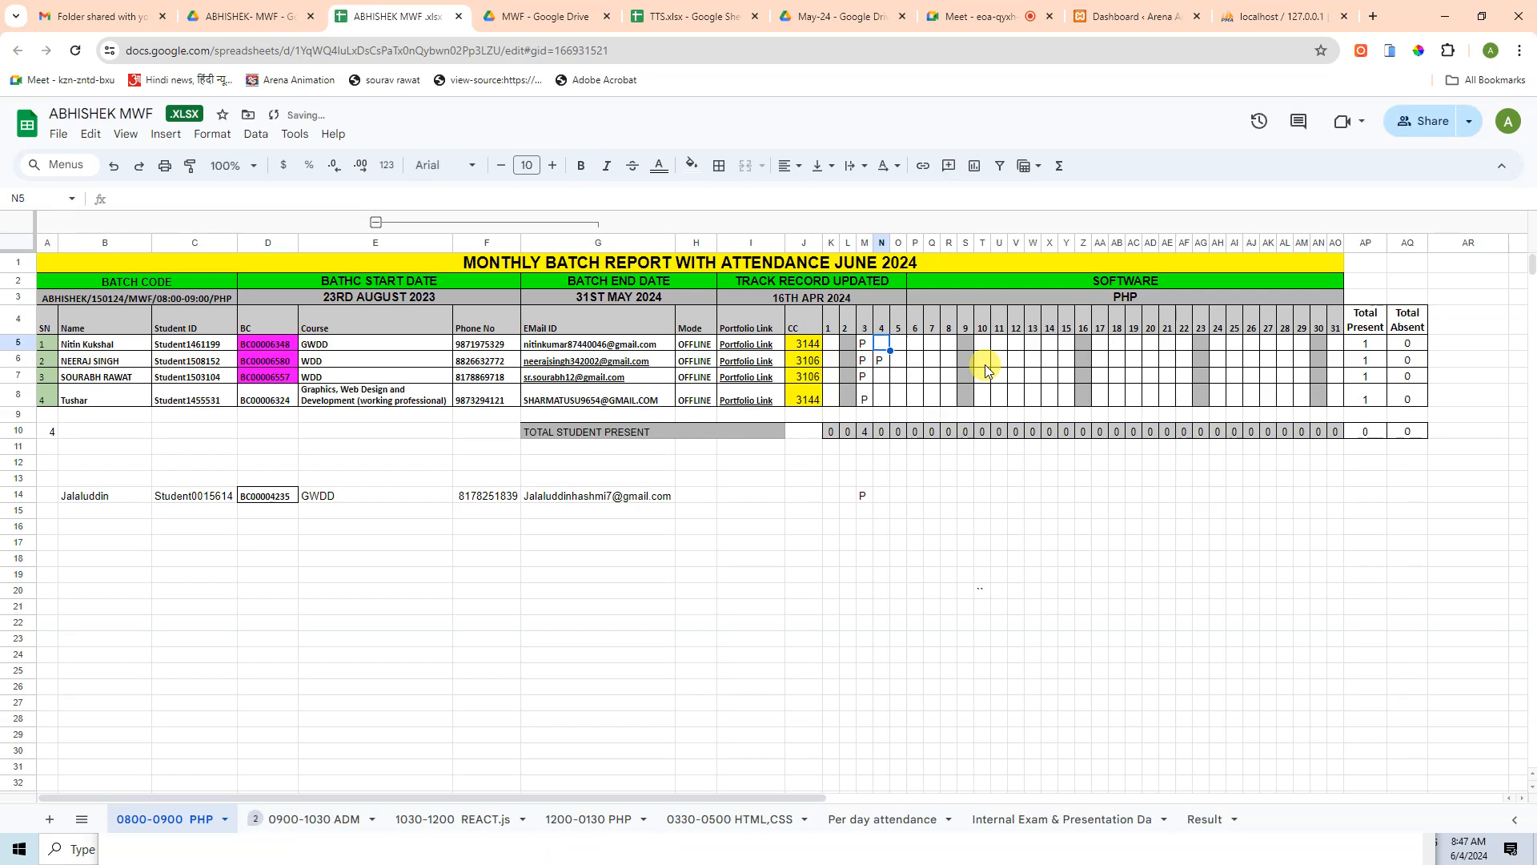
pyautogui.write('A')
pyautogui.press('Down')
pyautogui.press('Down')
pyautogui.write('A')
pyautogui.press('Down')
pyautogui.write('A')
pyautogui.press('Up')
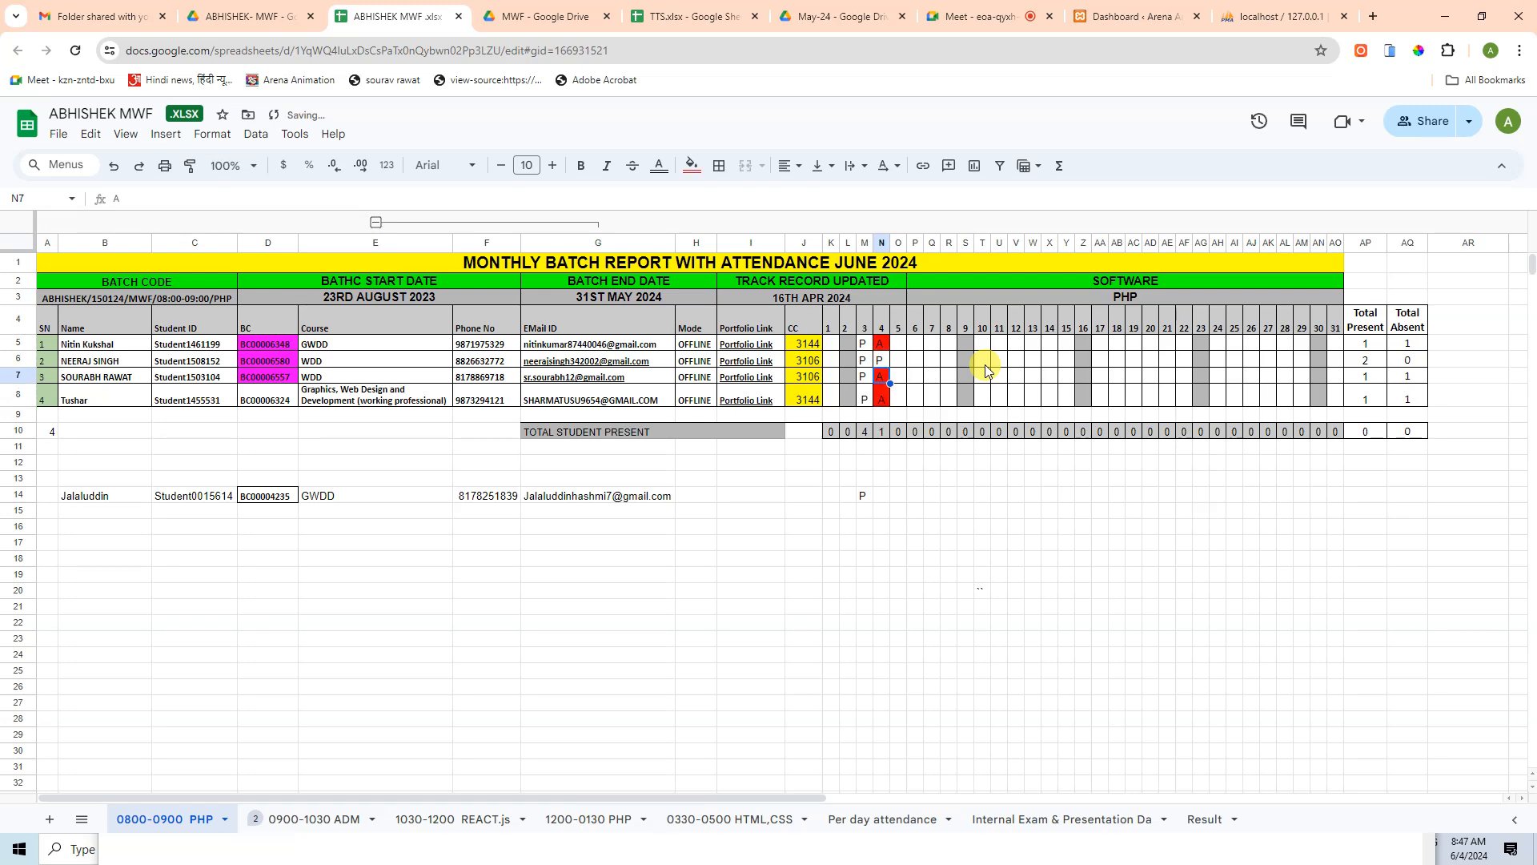
pyautogui.click(932, 510)
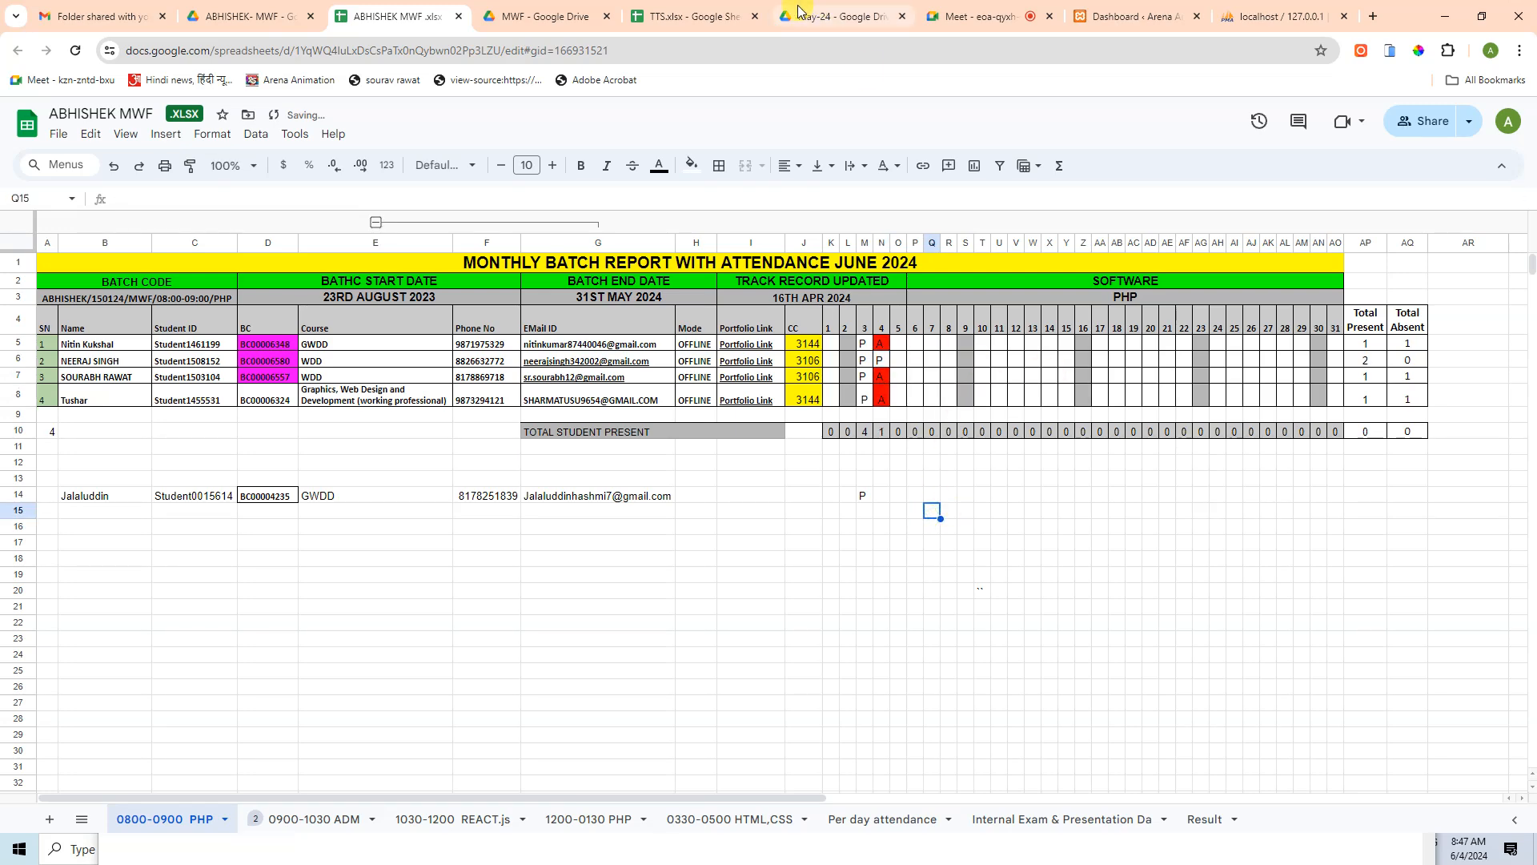
# - Switch to phpMyAdmin and open the arena database to examine the tables that WordPress installed
pyautogui.click(973, 16)
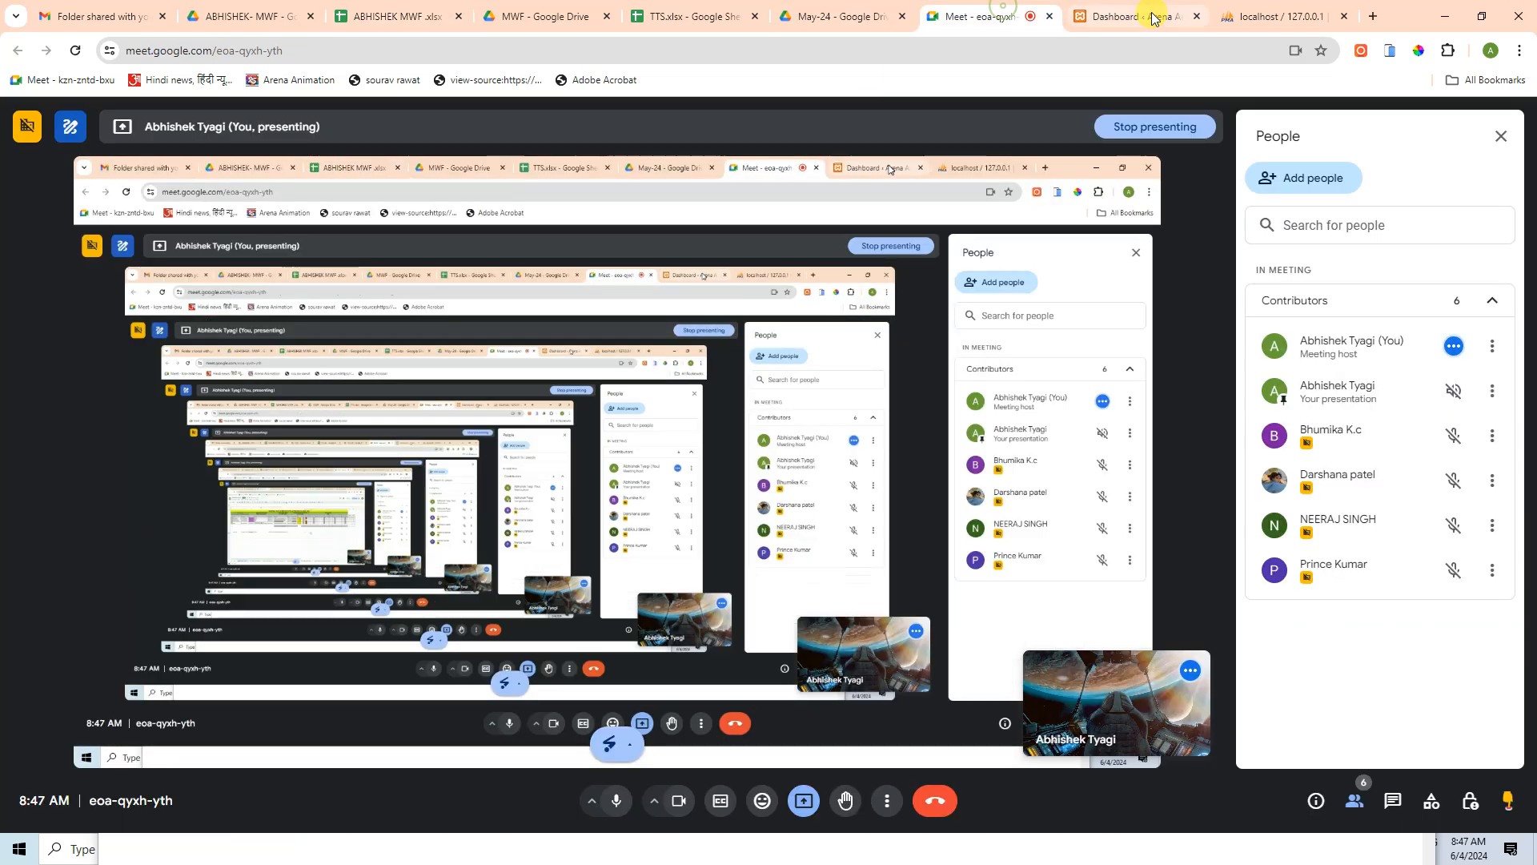
pyautogui.click(1295, 12)
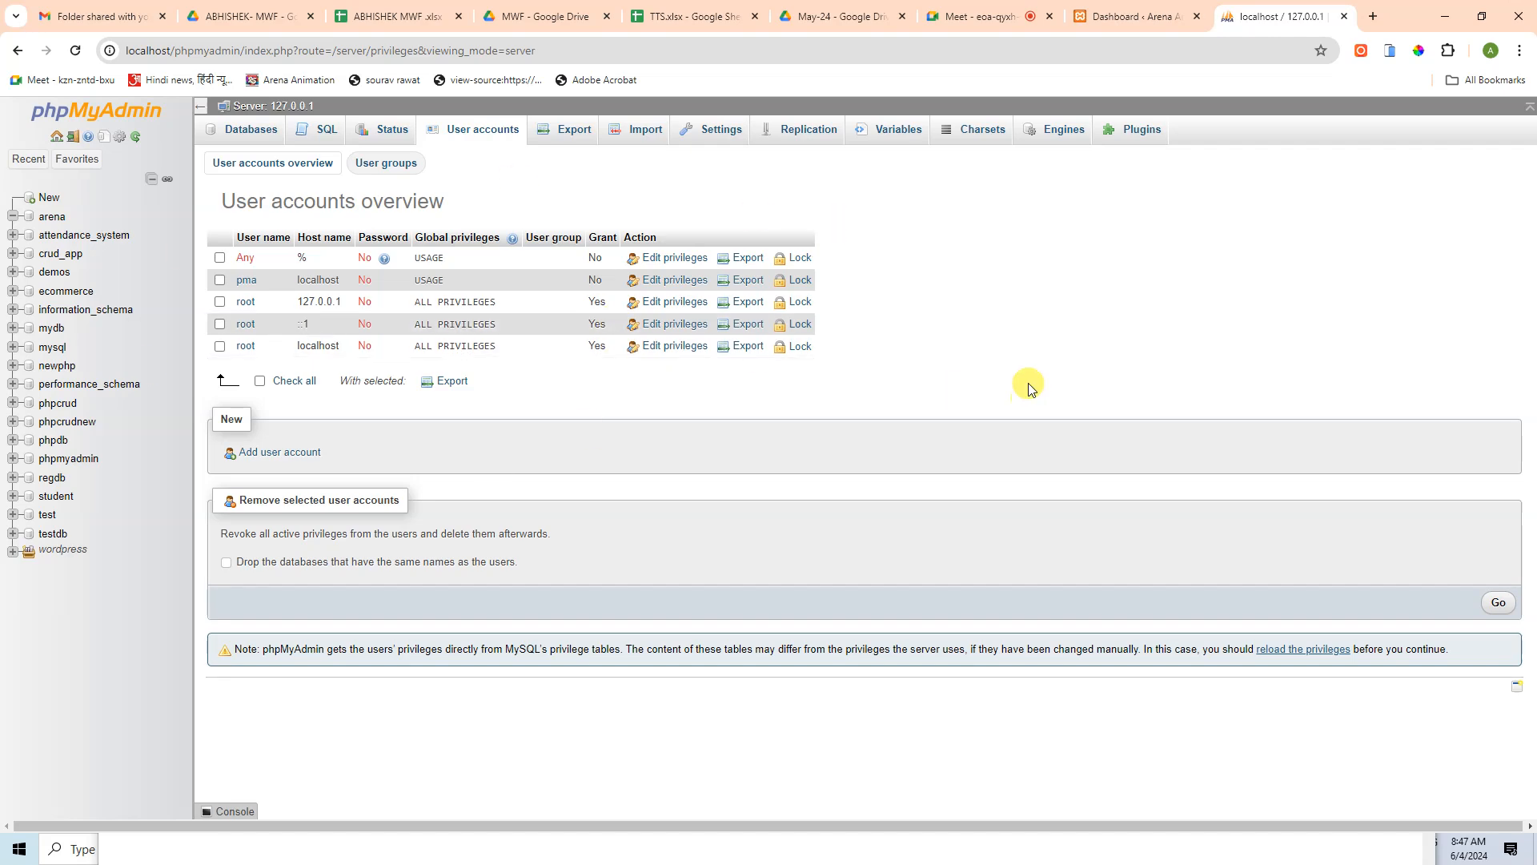
pyautogui.click(1129, 11)
pyautogui.click(1265, 15)
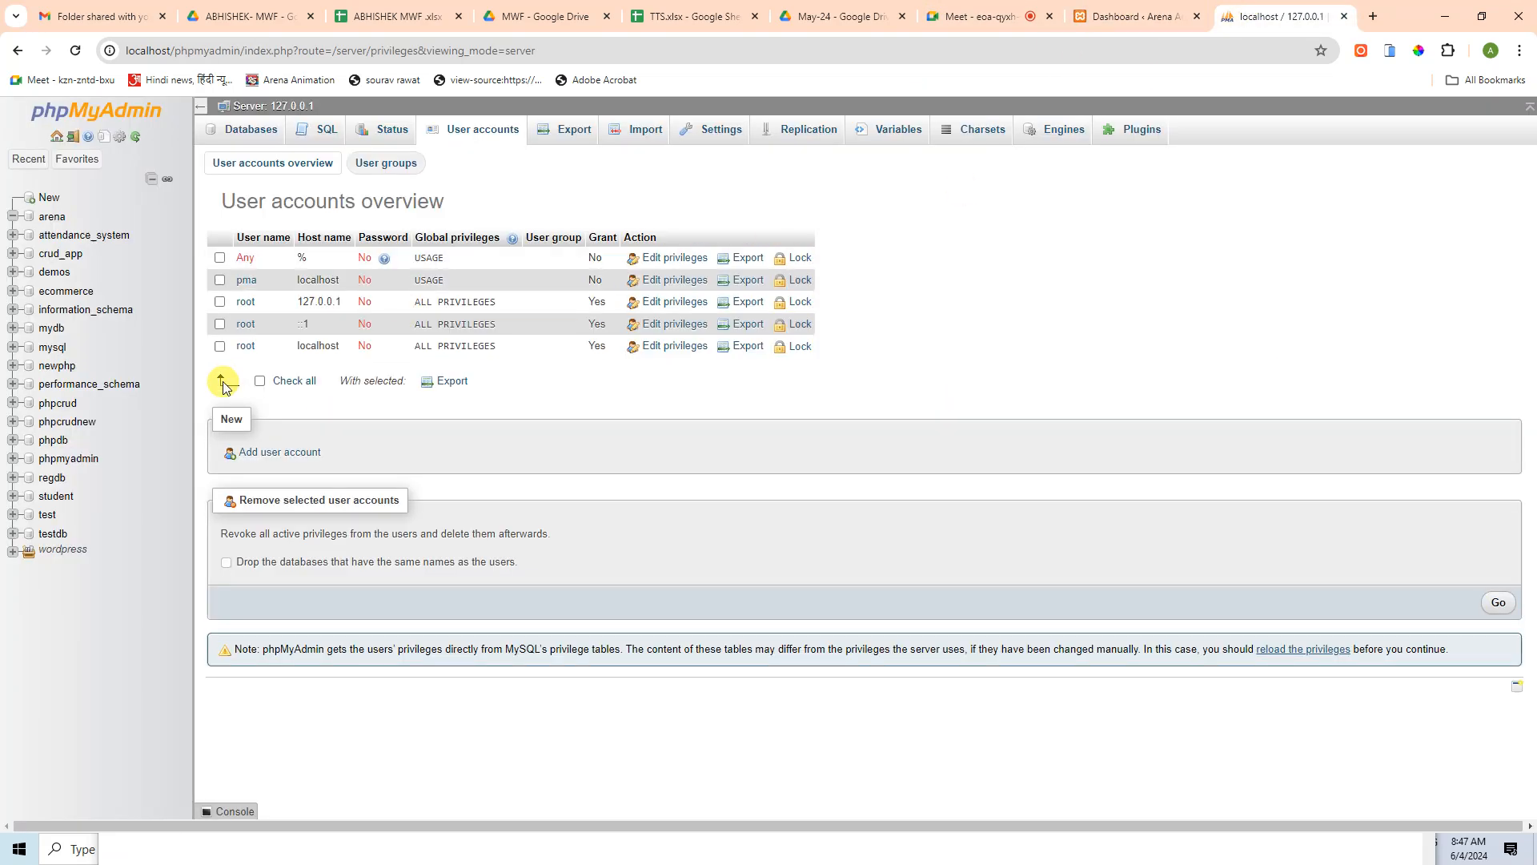
pyautogui.click(52, 219)
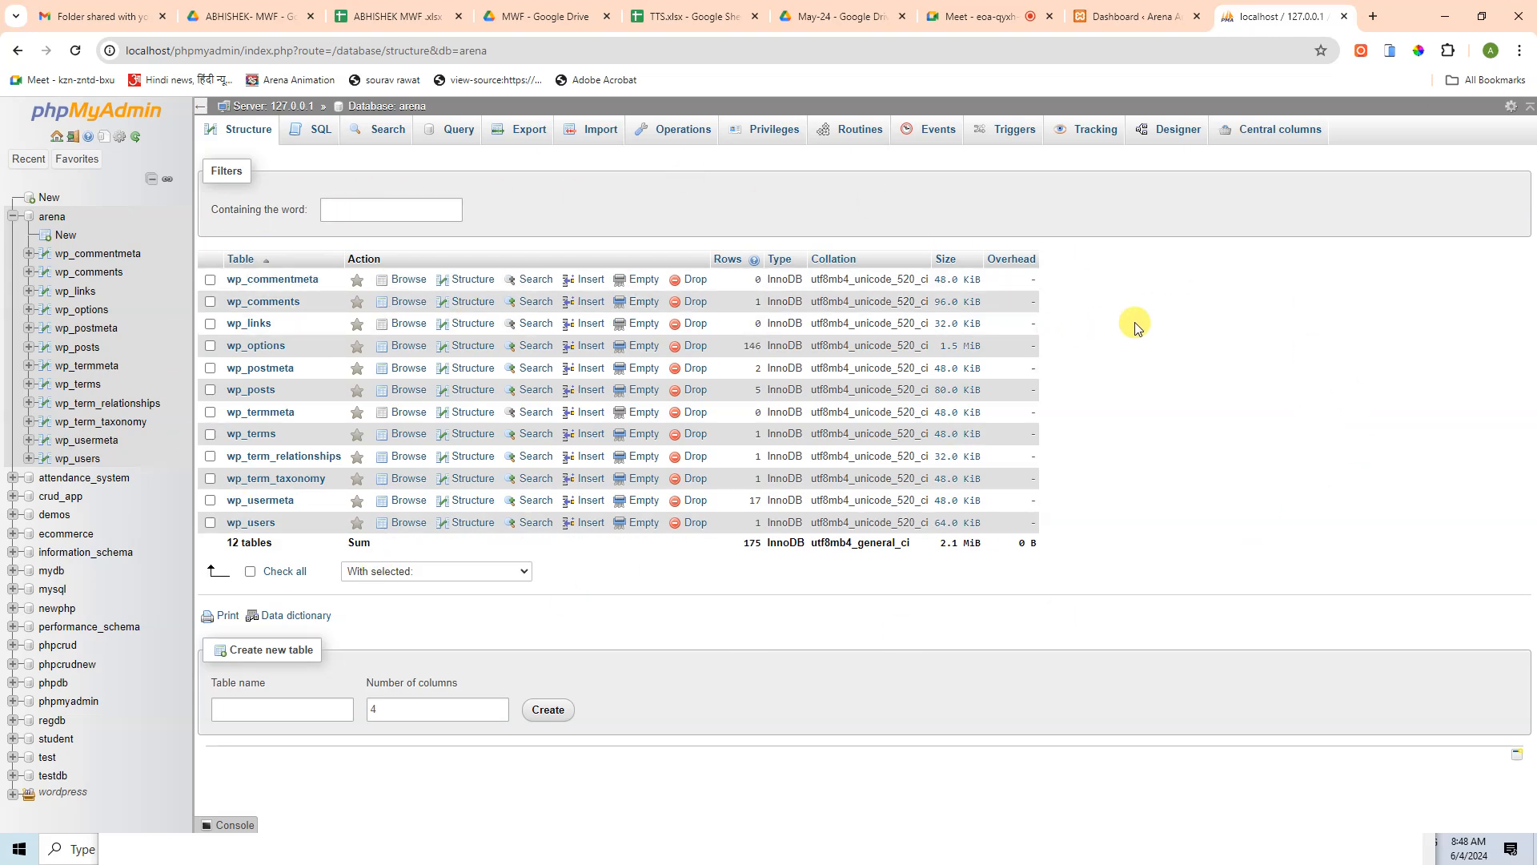
# - Visit the arena site from the WordPress dashboard and look through its front page from header to subscriber section
pyautogui.click(1127, 16)
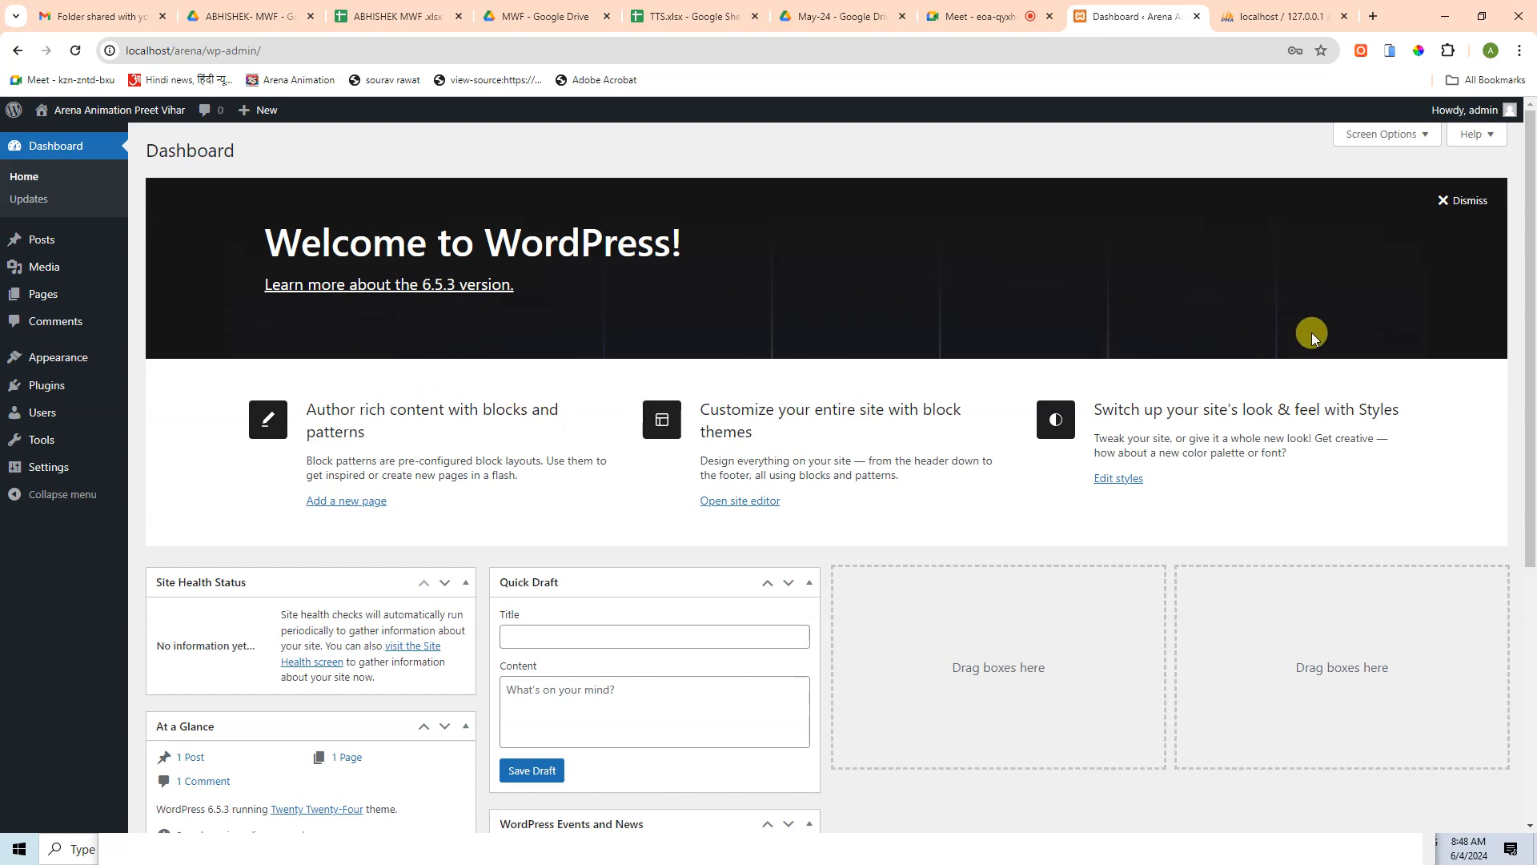
pyautogui.moveTo(62, 120)
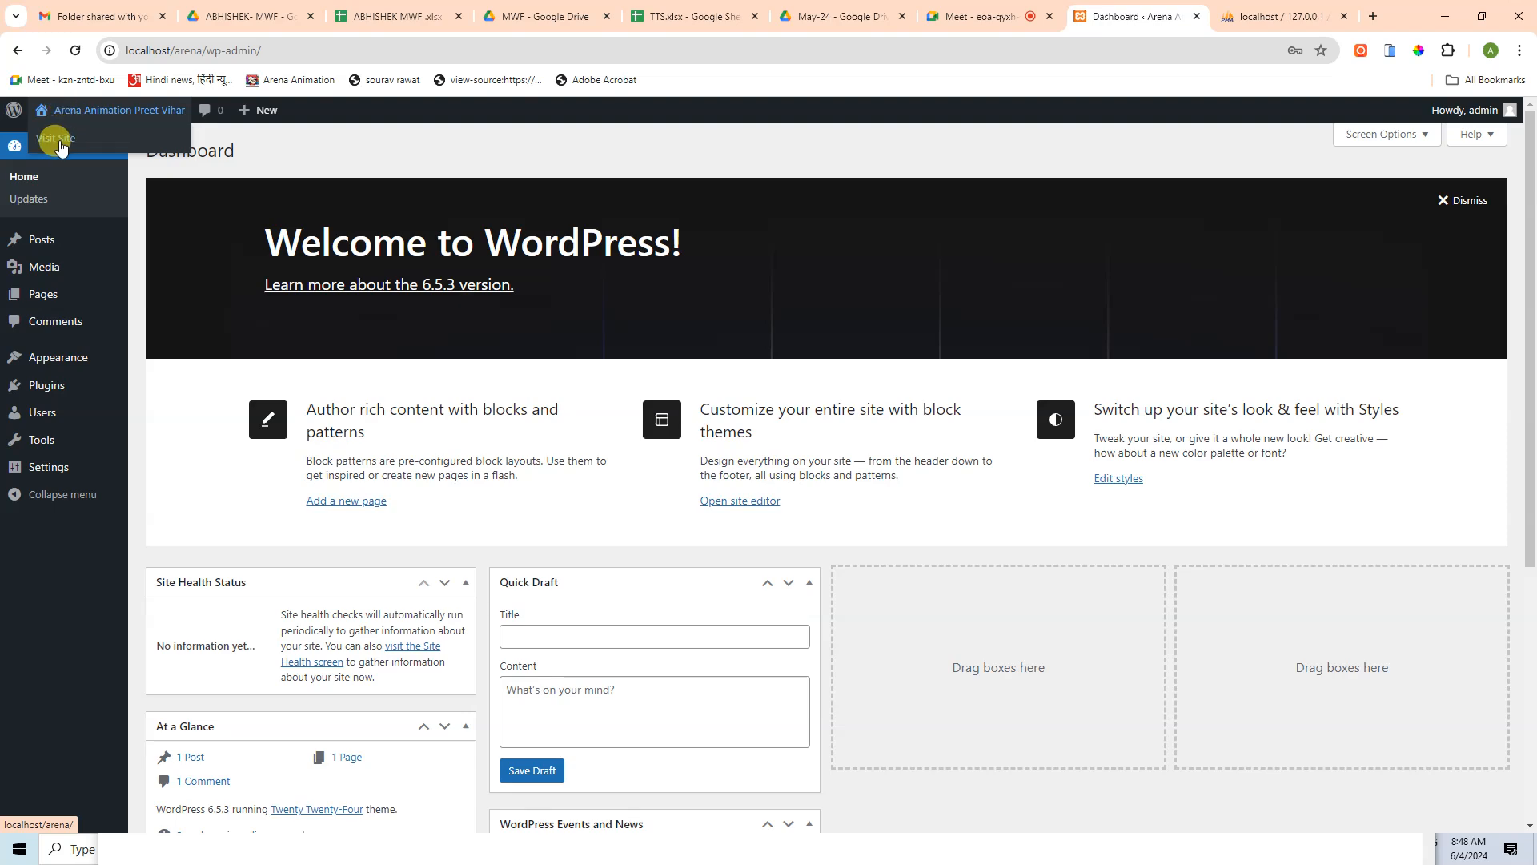
pyautogui.click(62, 143)
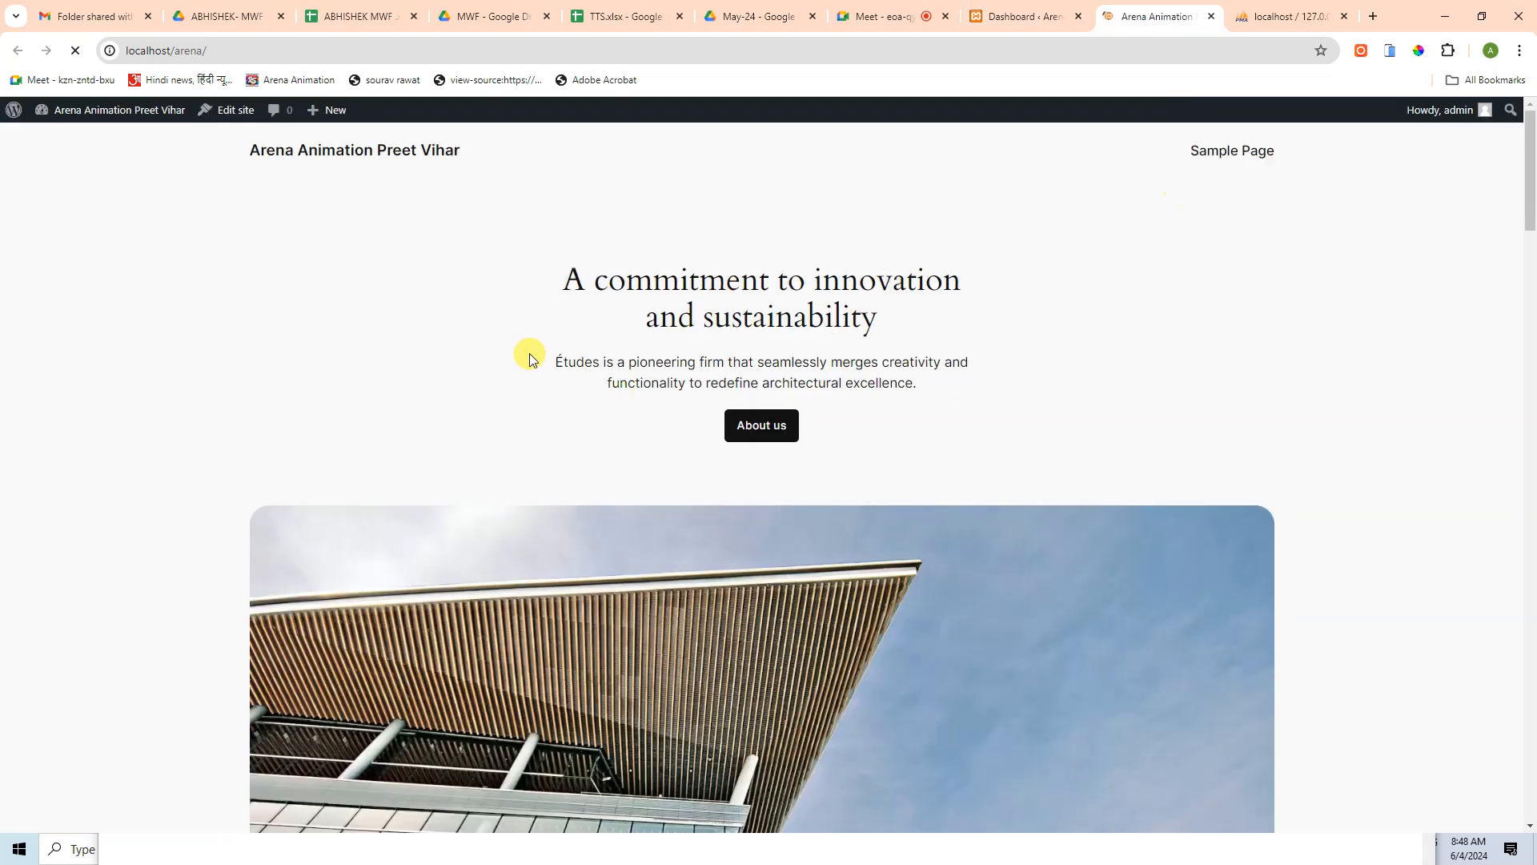
pyautogui.scroll(-15, 631, 348)
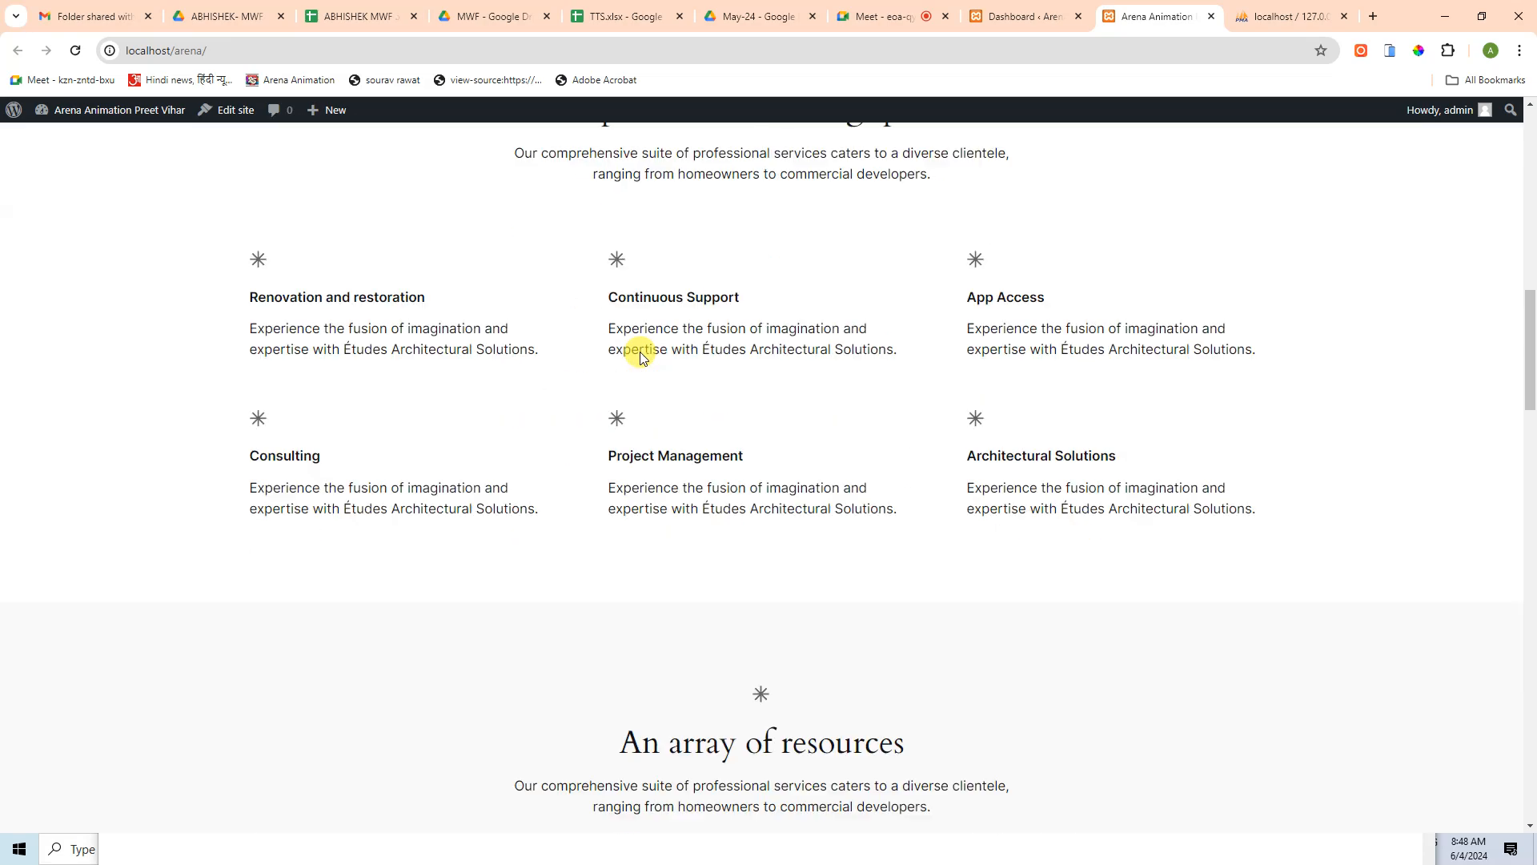
pyautogui.scroll(-20, 641, 357)
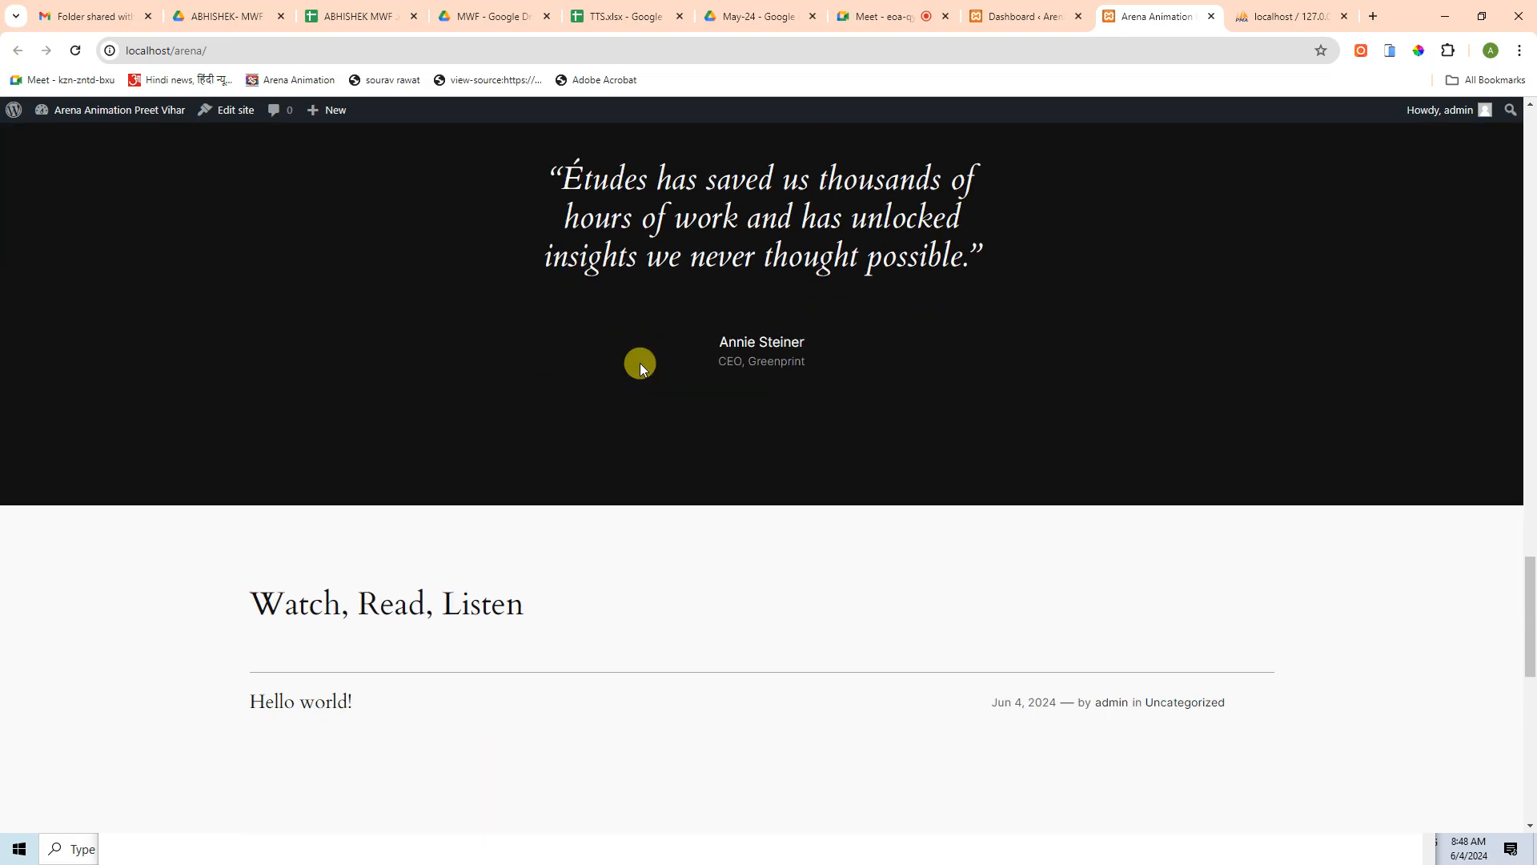
pyautogui.scroll(-8, 641, 370)
pyautogui.scroll(17, 642, 372)
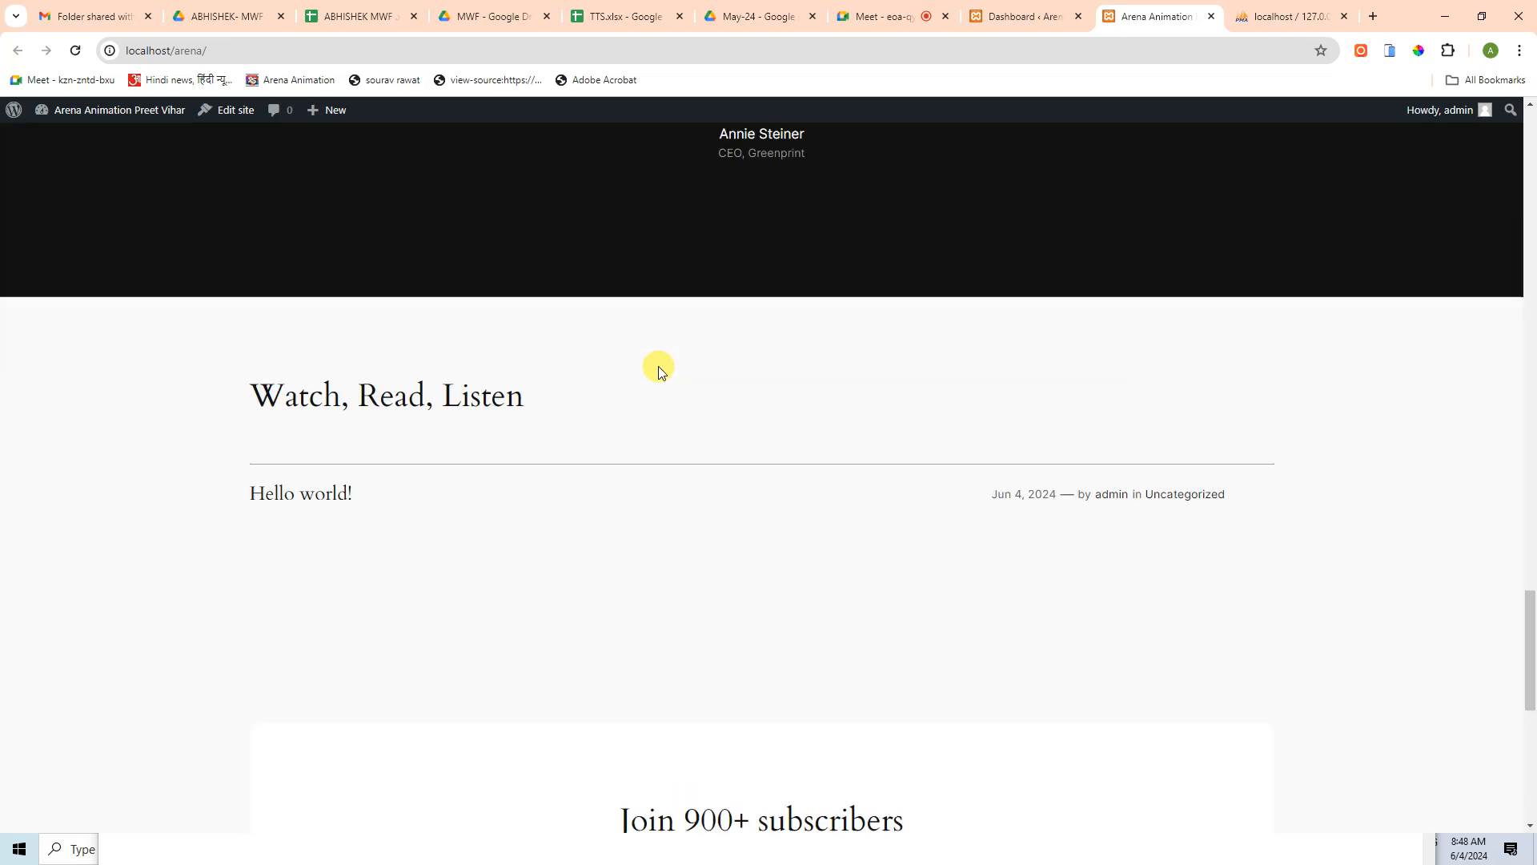
pyautogui.scroll(20, 642, 374)
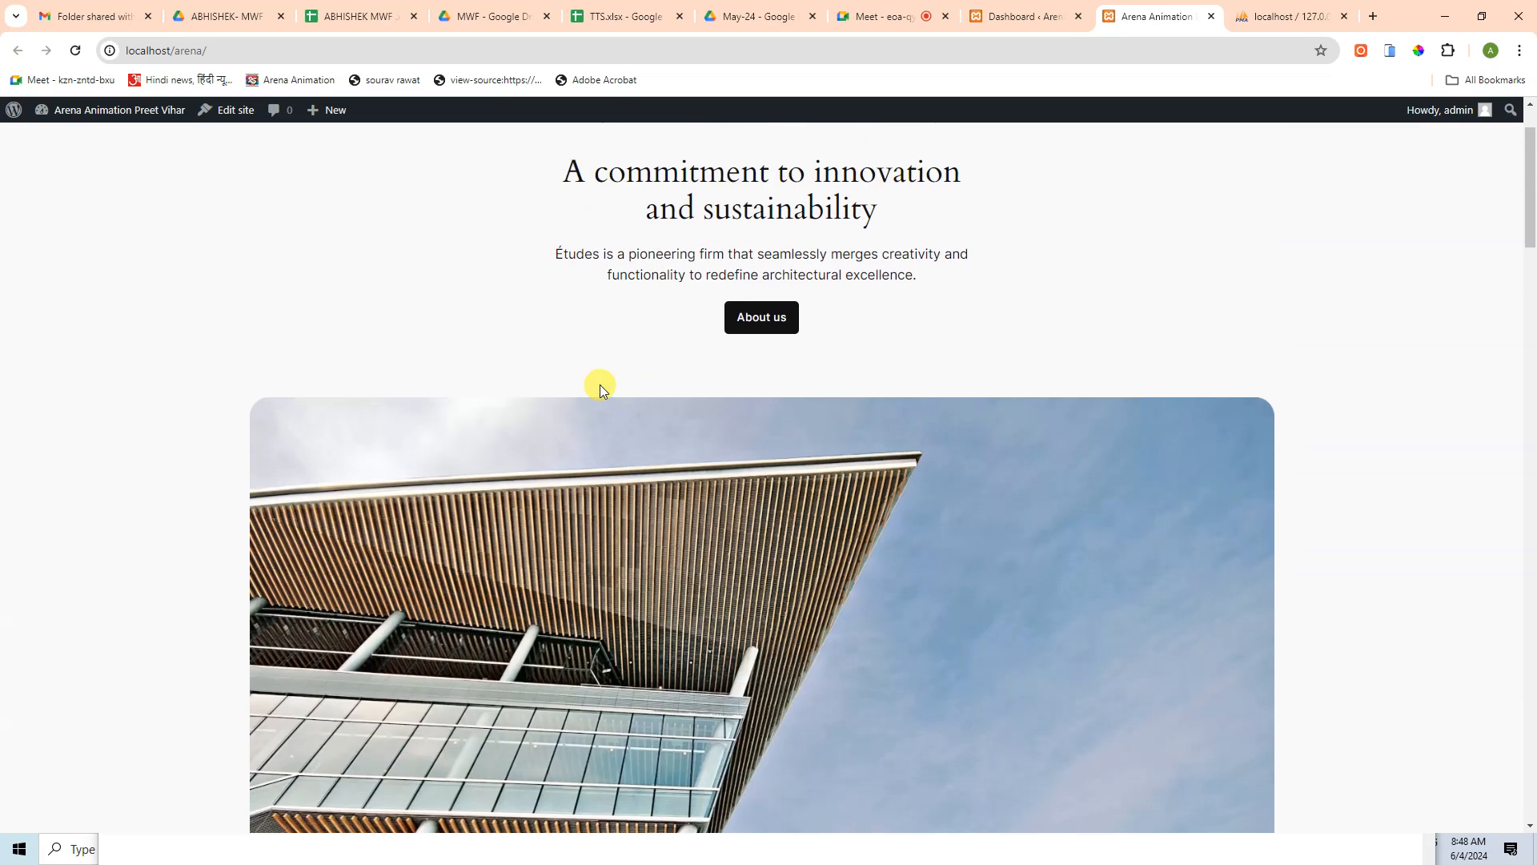
# - Return to the WordPress dashboard and examine the At a Glance version and theme line and the Activity box's published time
pyautogui.click(1001, 24)
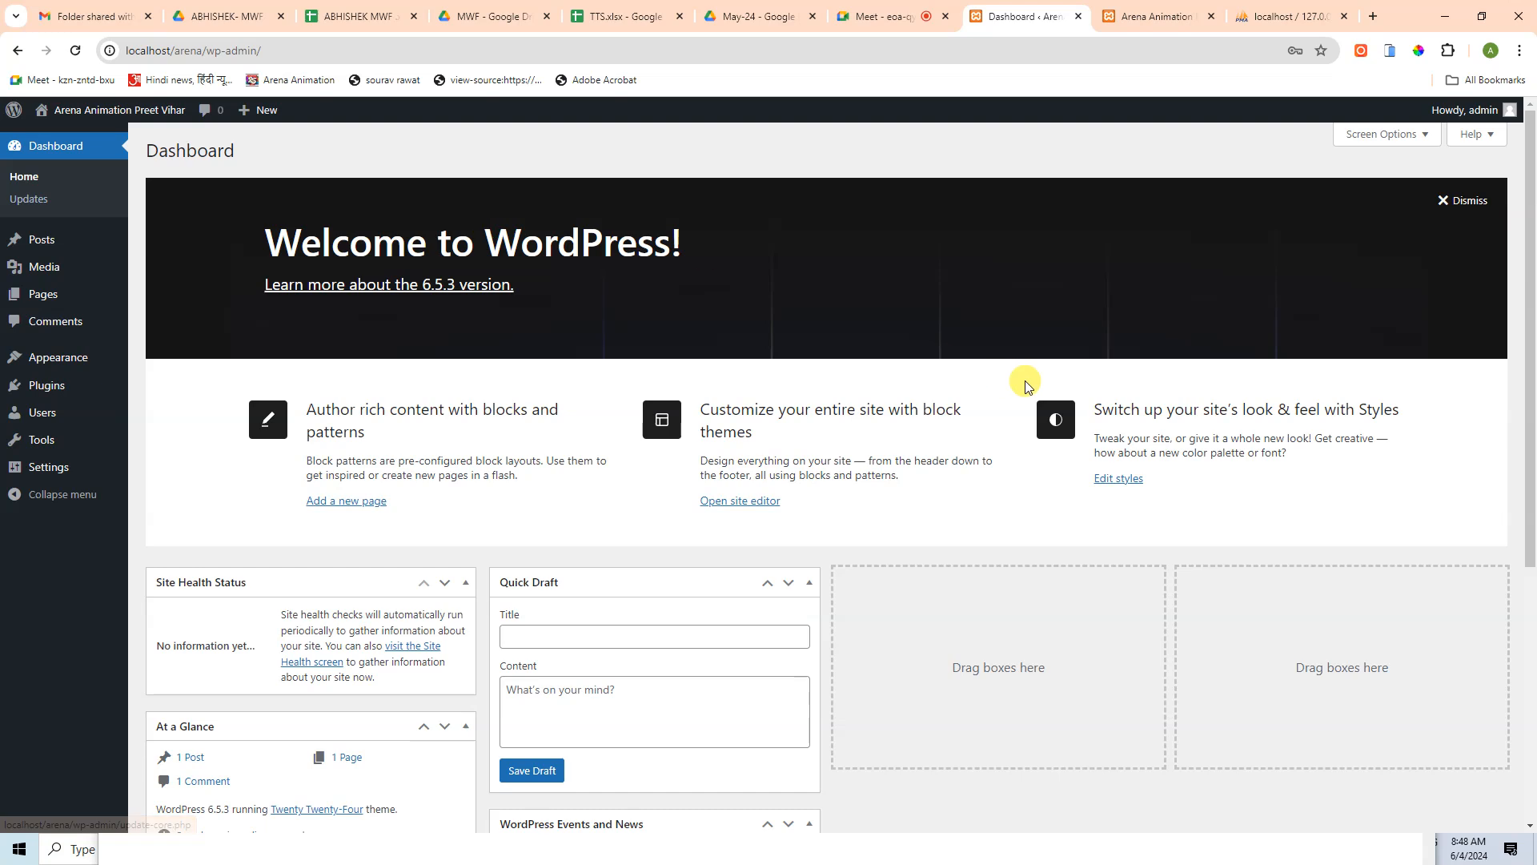
pyautogui.scroll(-2, 960, 381)
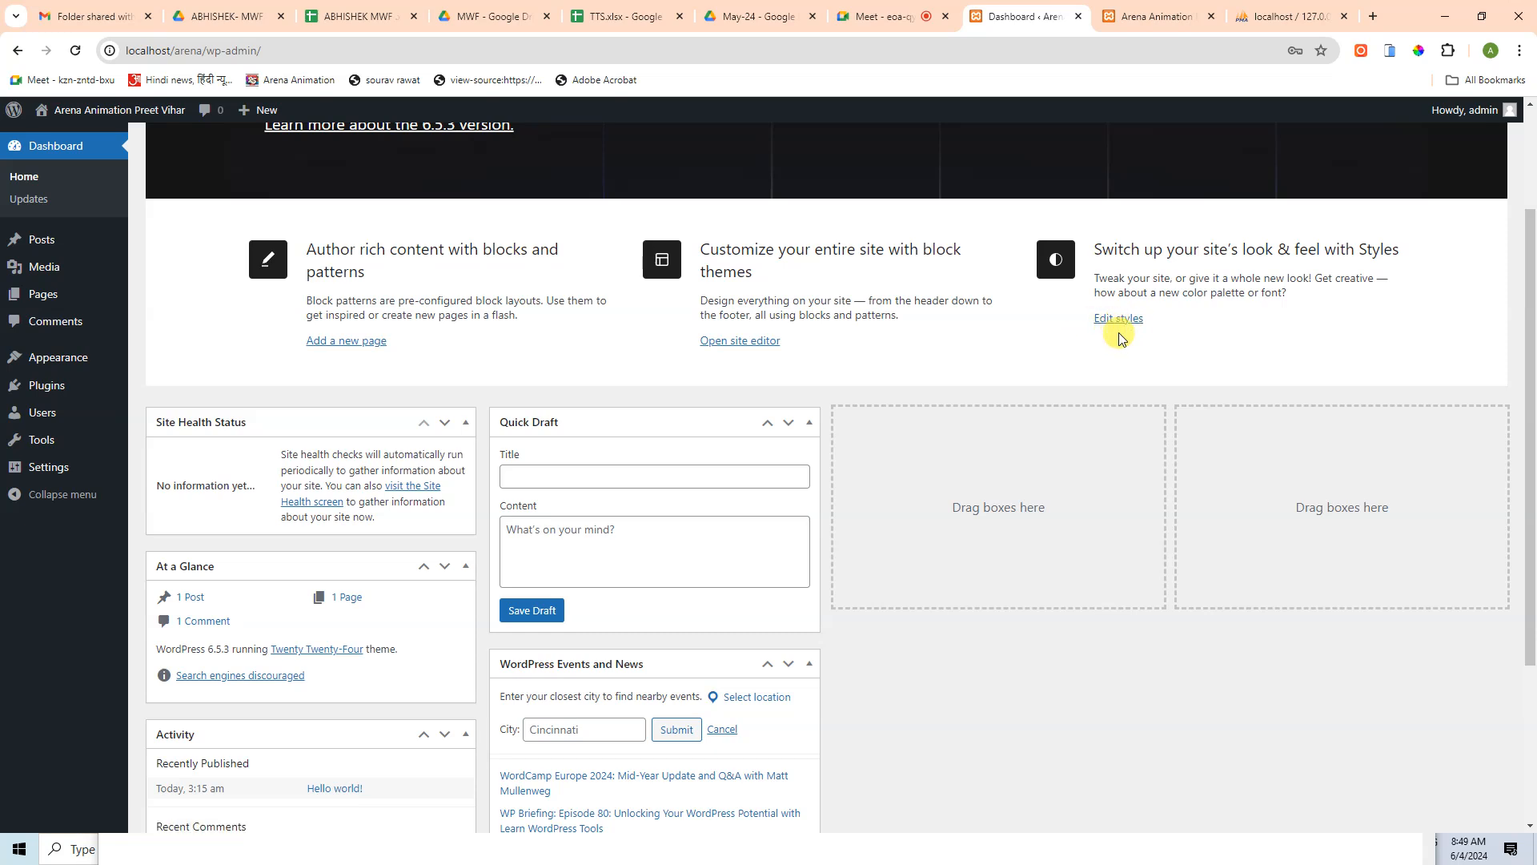
pyautogui.scroll(-2, 1113, 340)
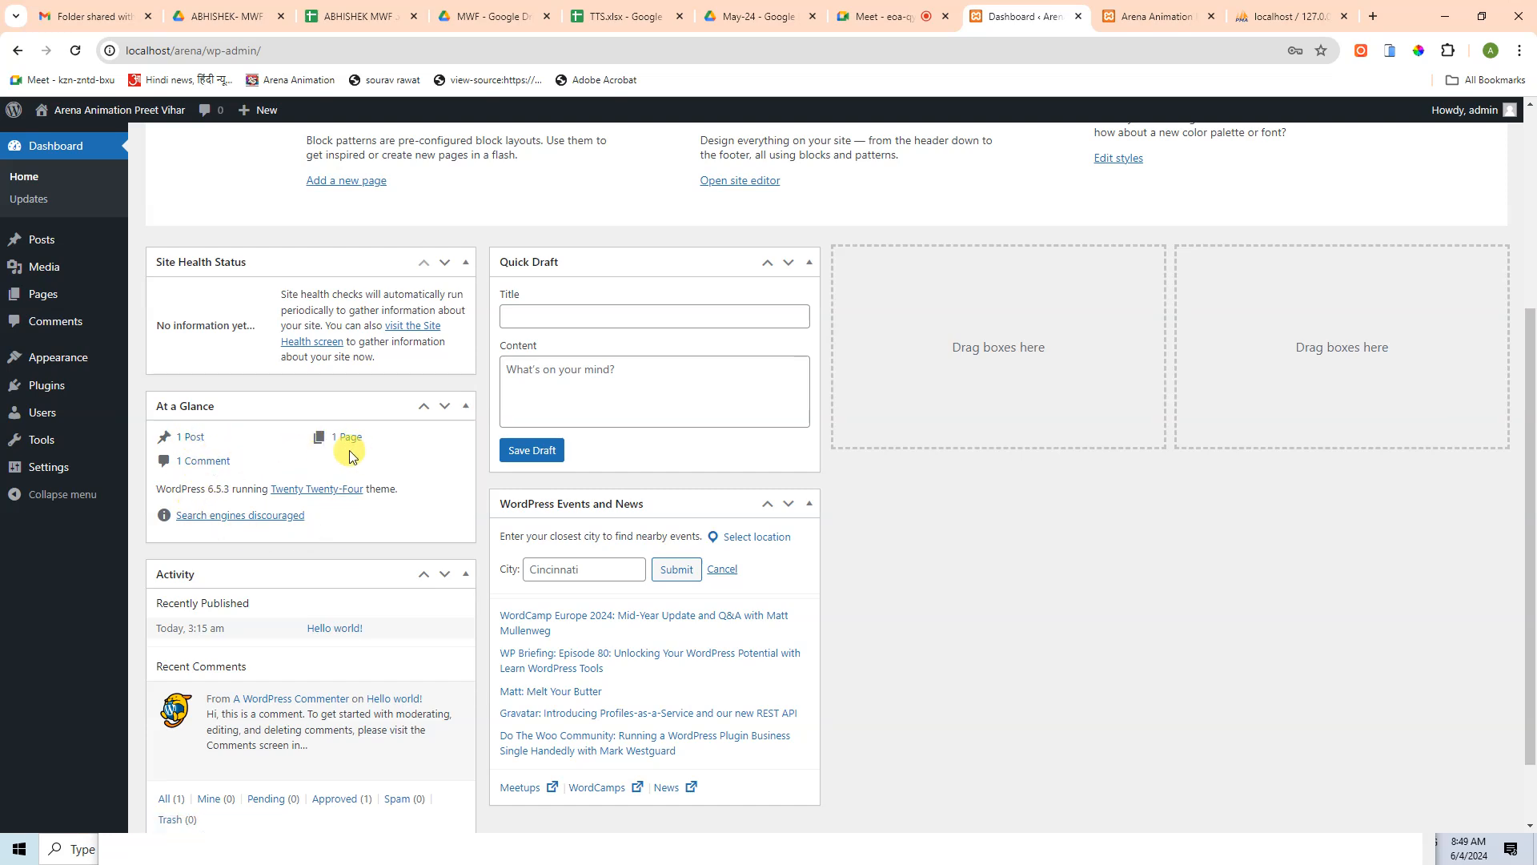
pyautogui.moveTo(170, 488); pyautogui.dragTo(257, 508)
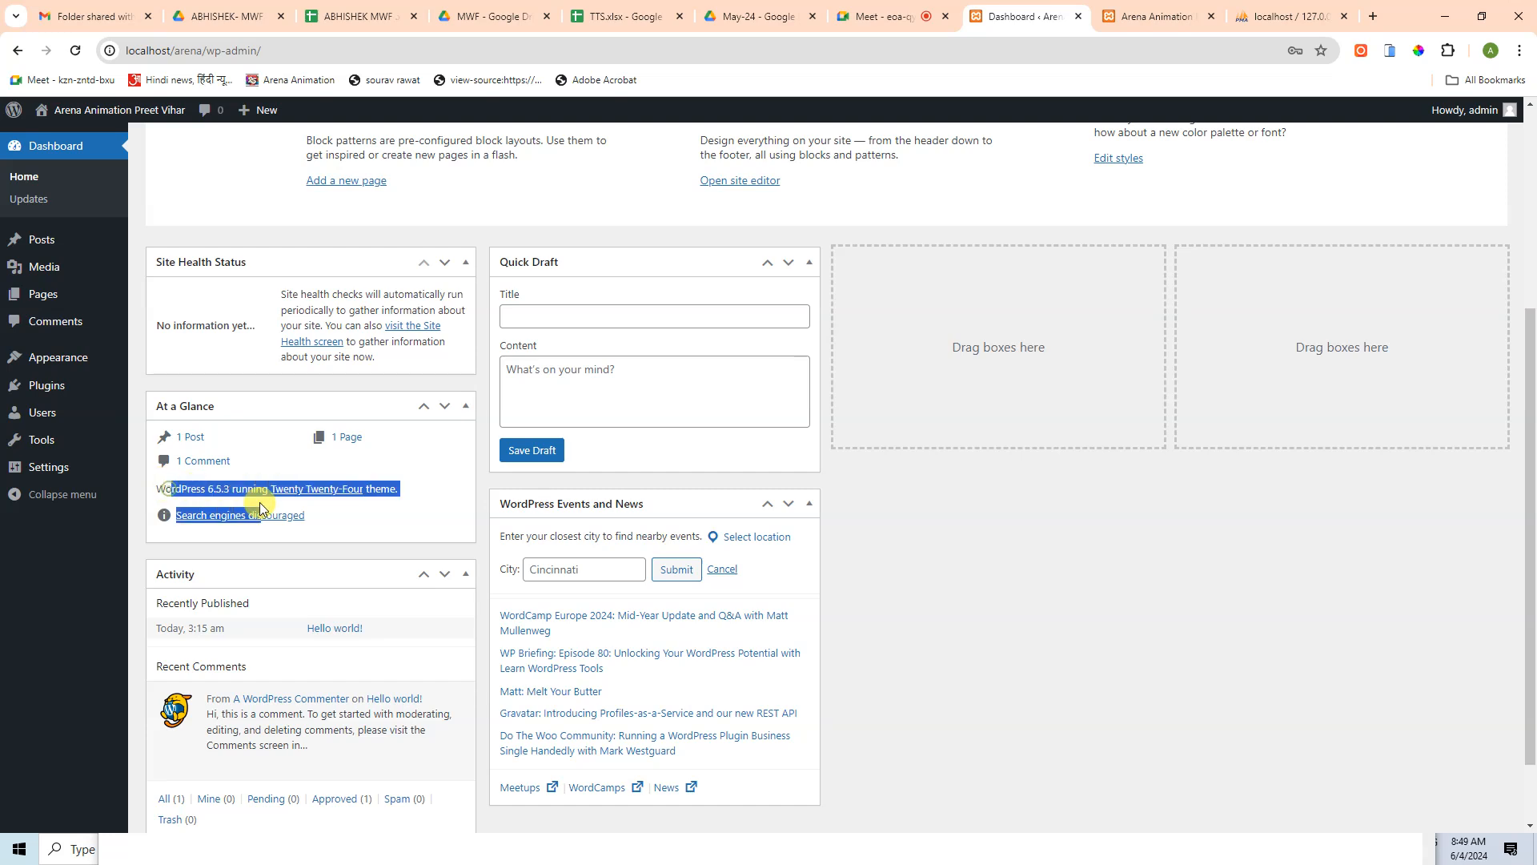
pyautogui.click(406, 515)
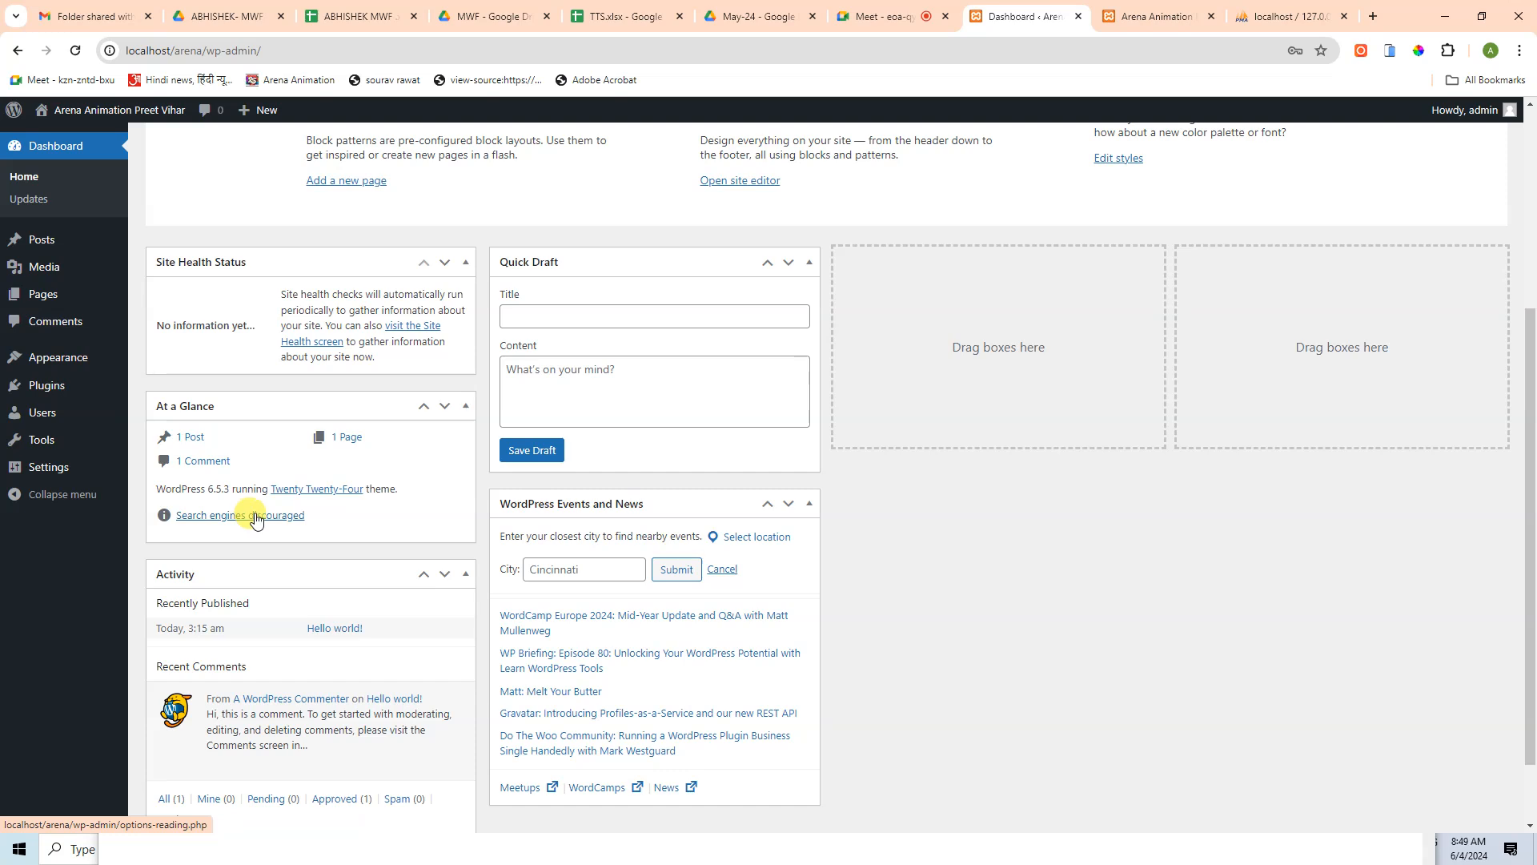
pyautogui.scroll(-1, 254, 519)
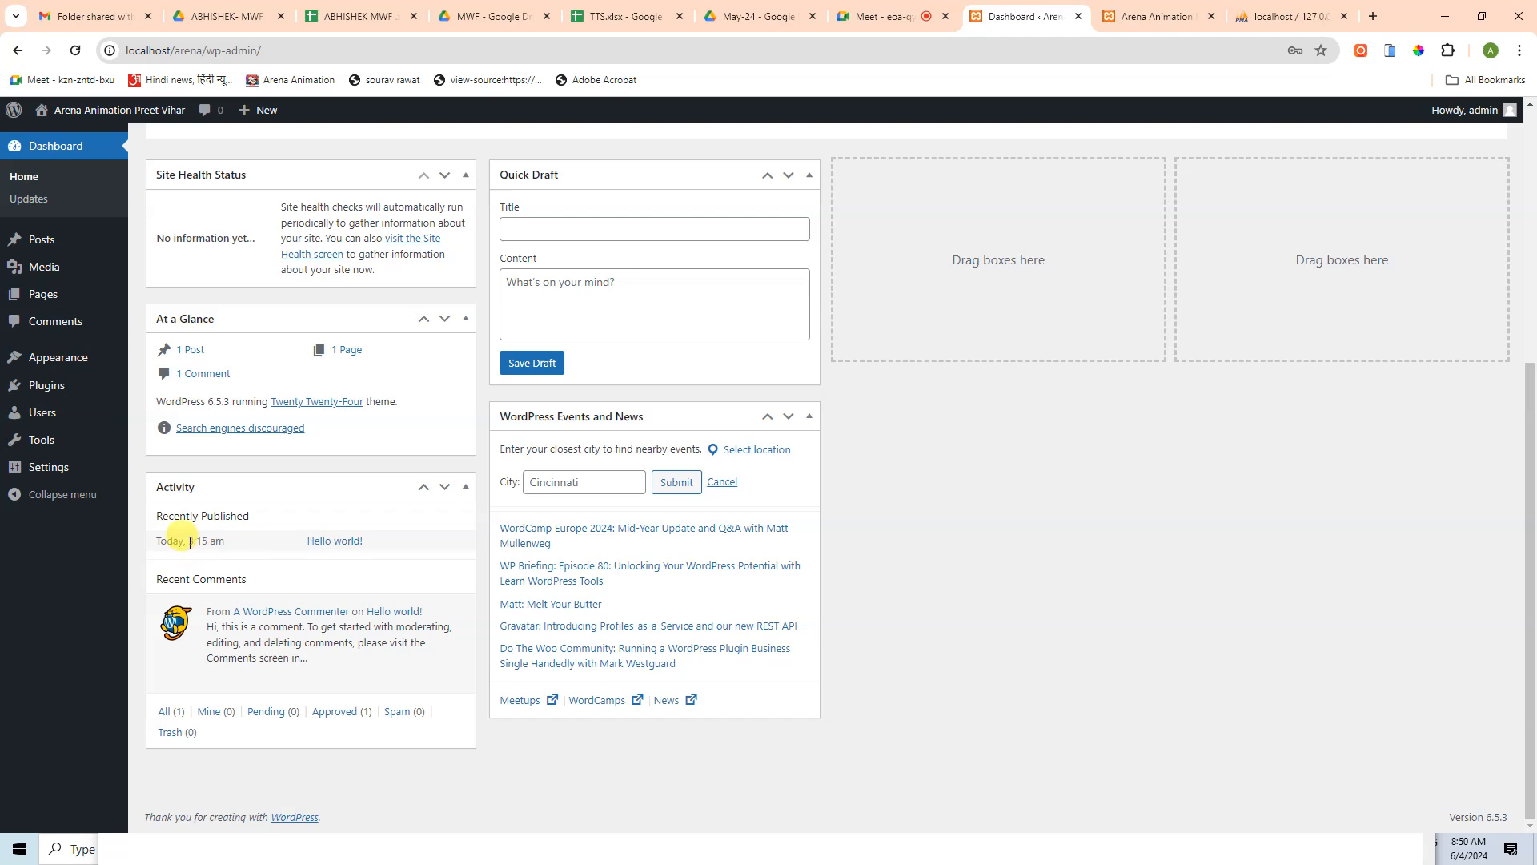
pyautogui.moveTo(233, 542); pyautogui.dragTo(178, 542)
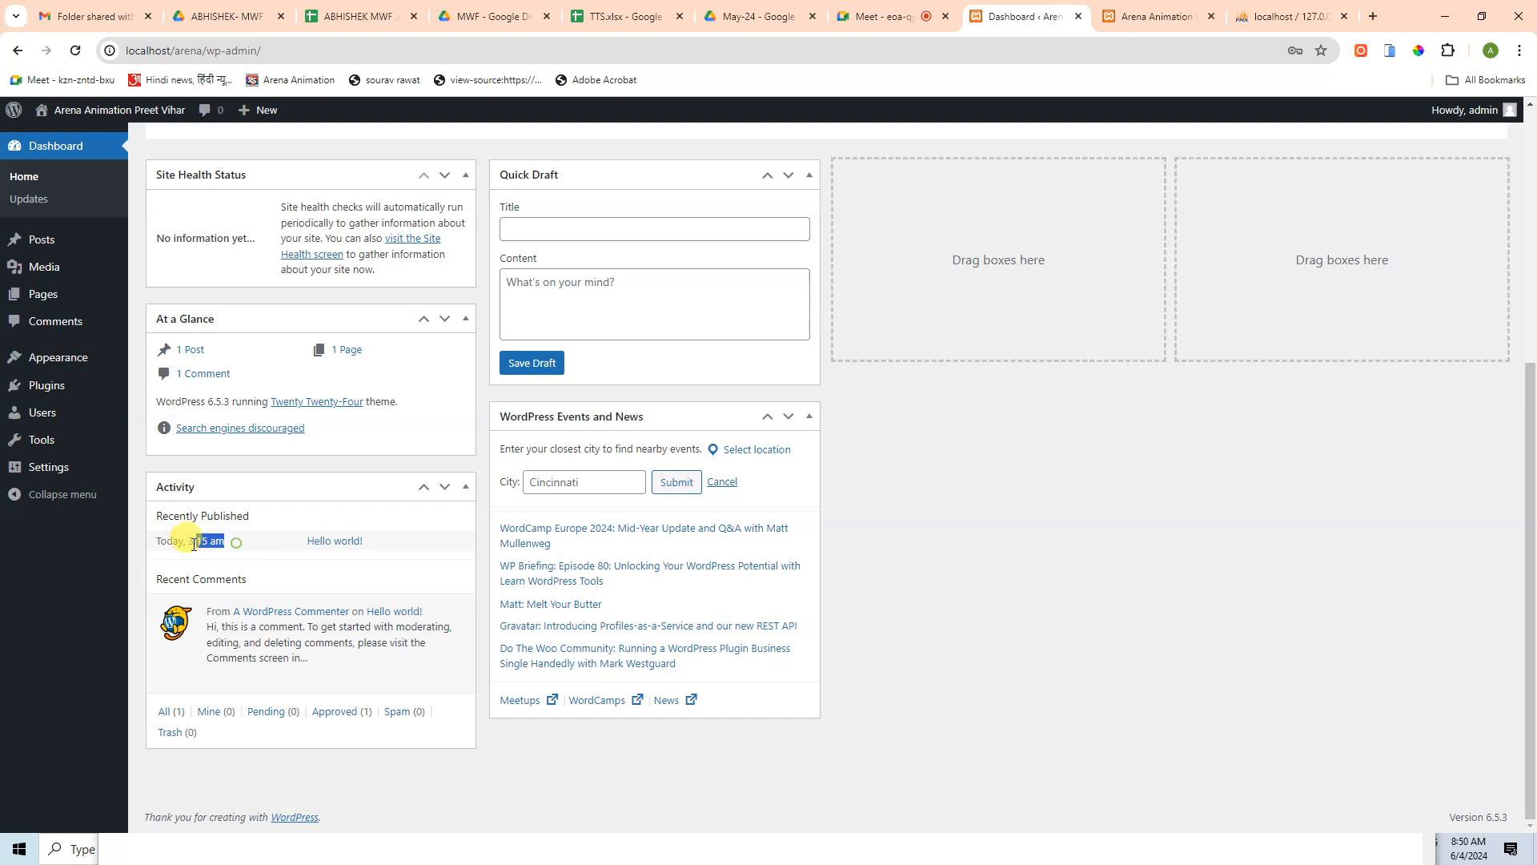
pyautogui.click(249, 539)
pyautogui.moveTo(211, 542); pyautogui.dragTo(248, 548)
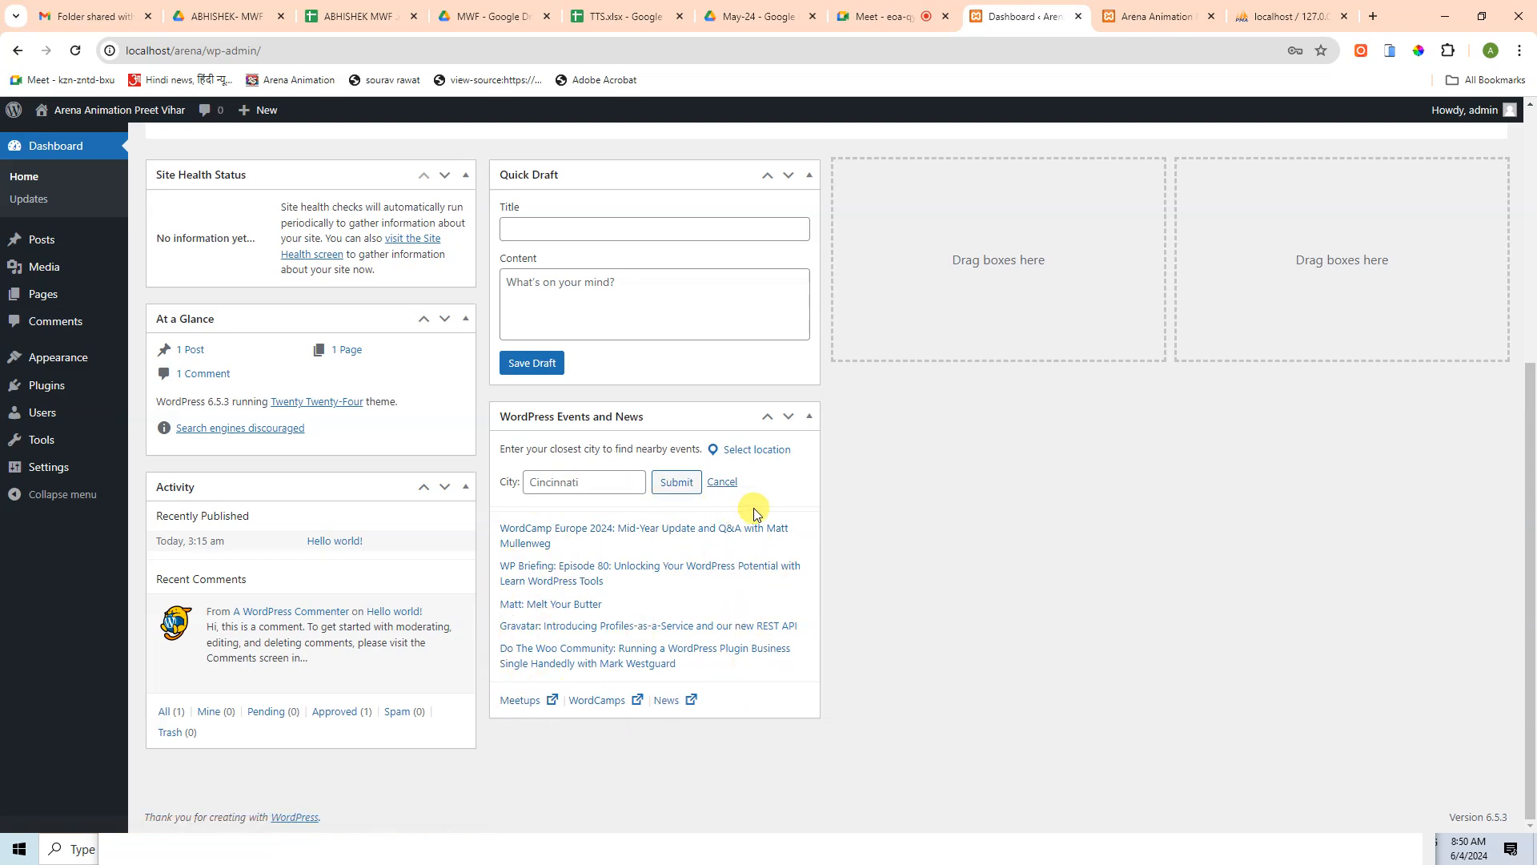
# - Examine the Quick Draft box with its Title and Content fields on the dashboard
pyautogui.scroll(3, 753, 497)
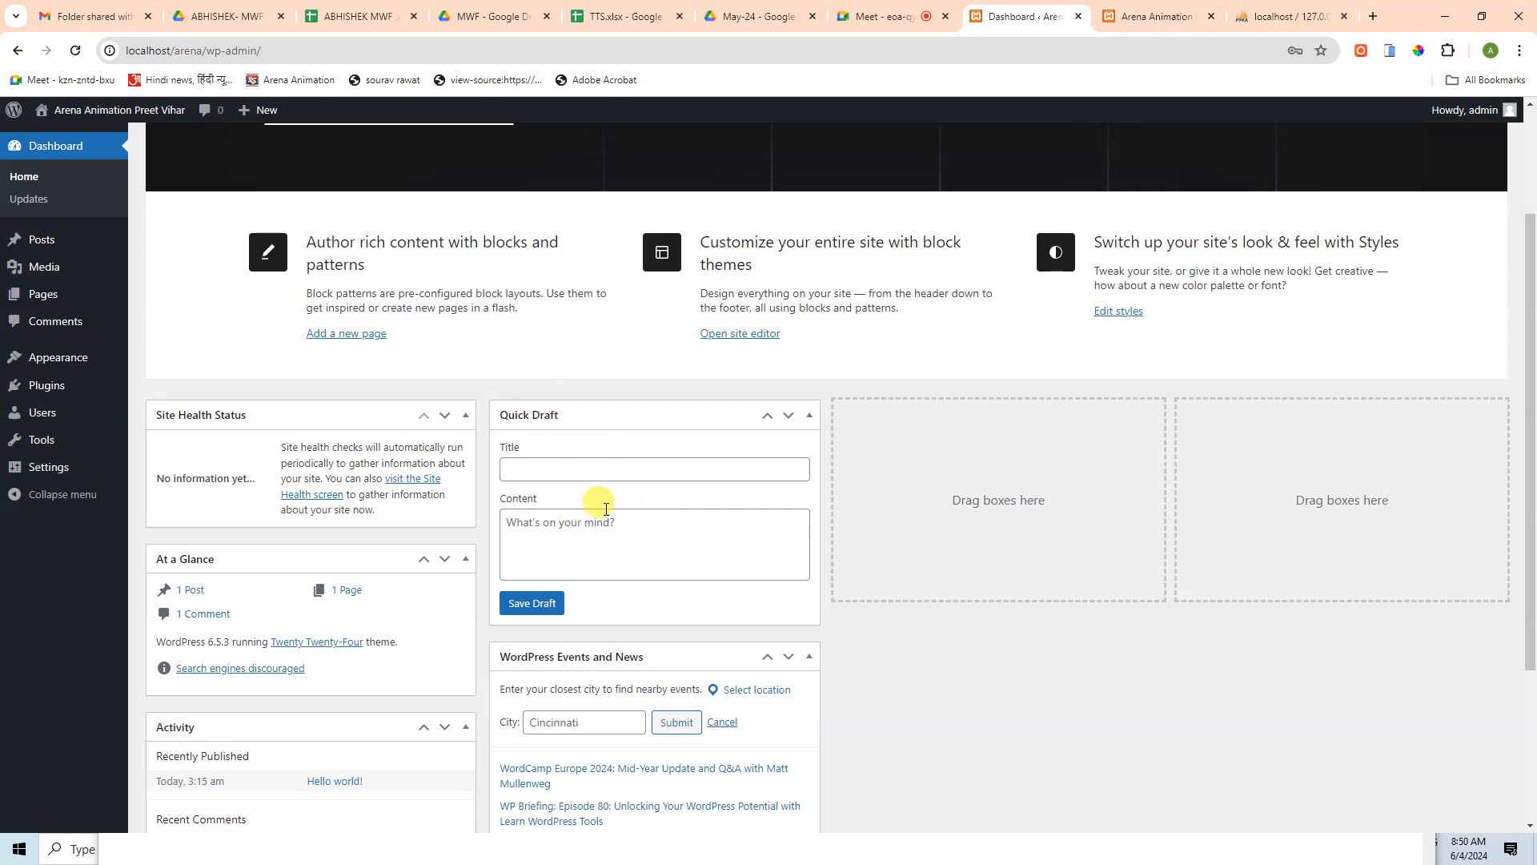
pyautogui.click(582, 473)
pyautogui.click(548, 525)
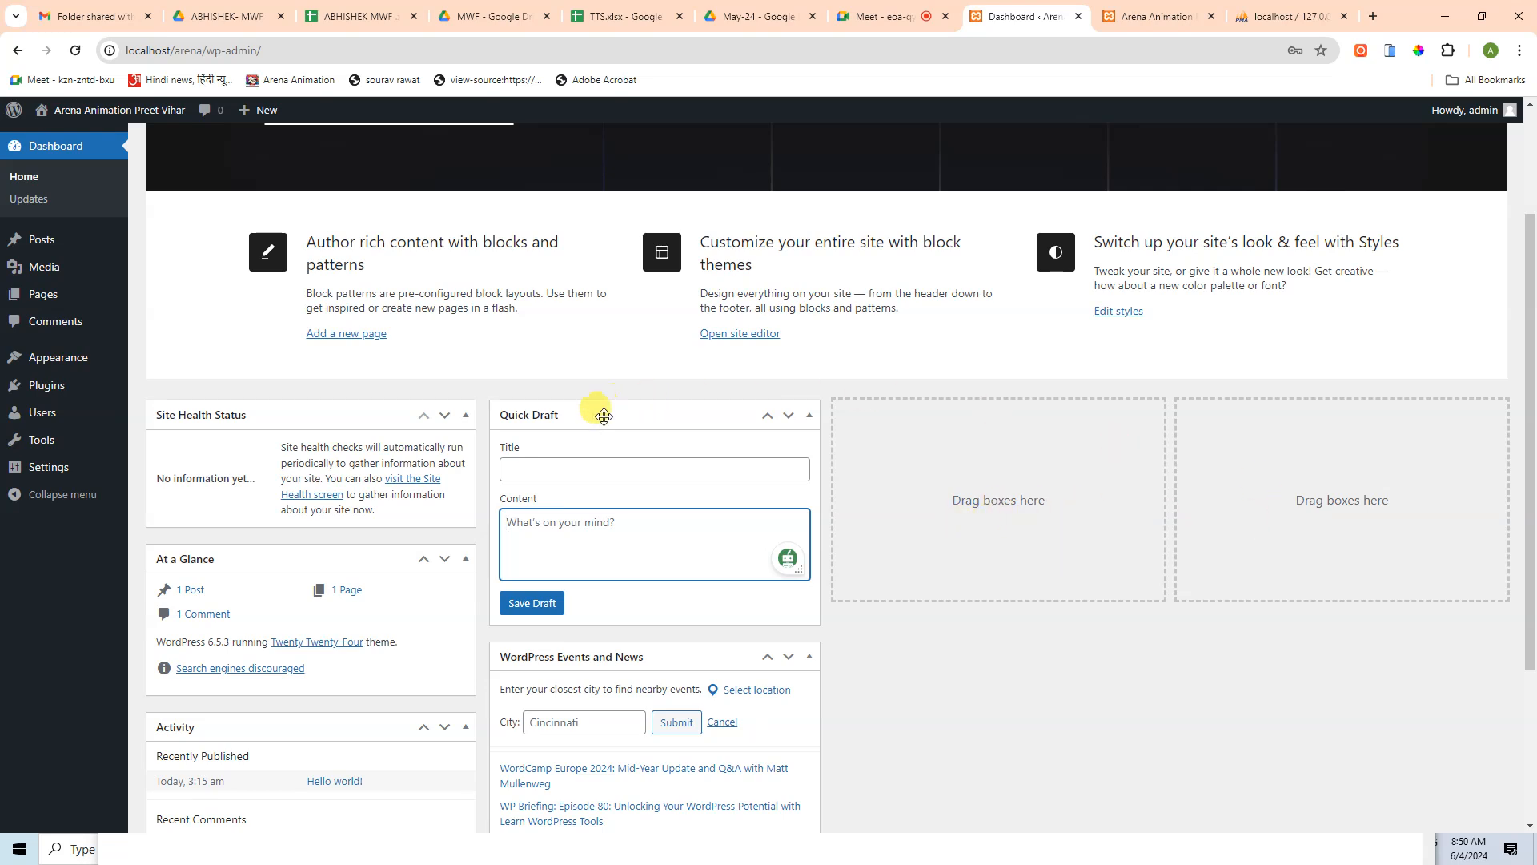
pyautogui.moveTo(602, 415); pyautogui.dragTo(688, 404)
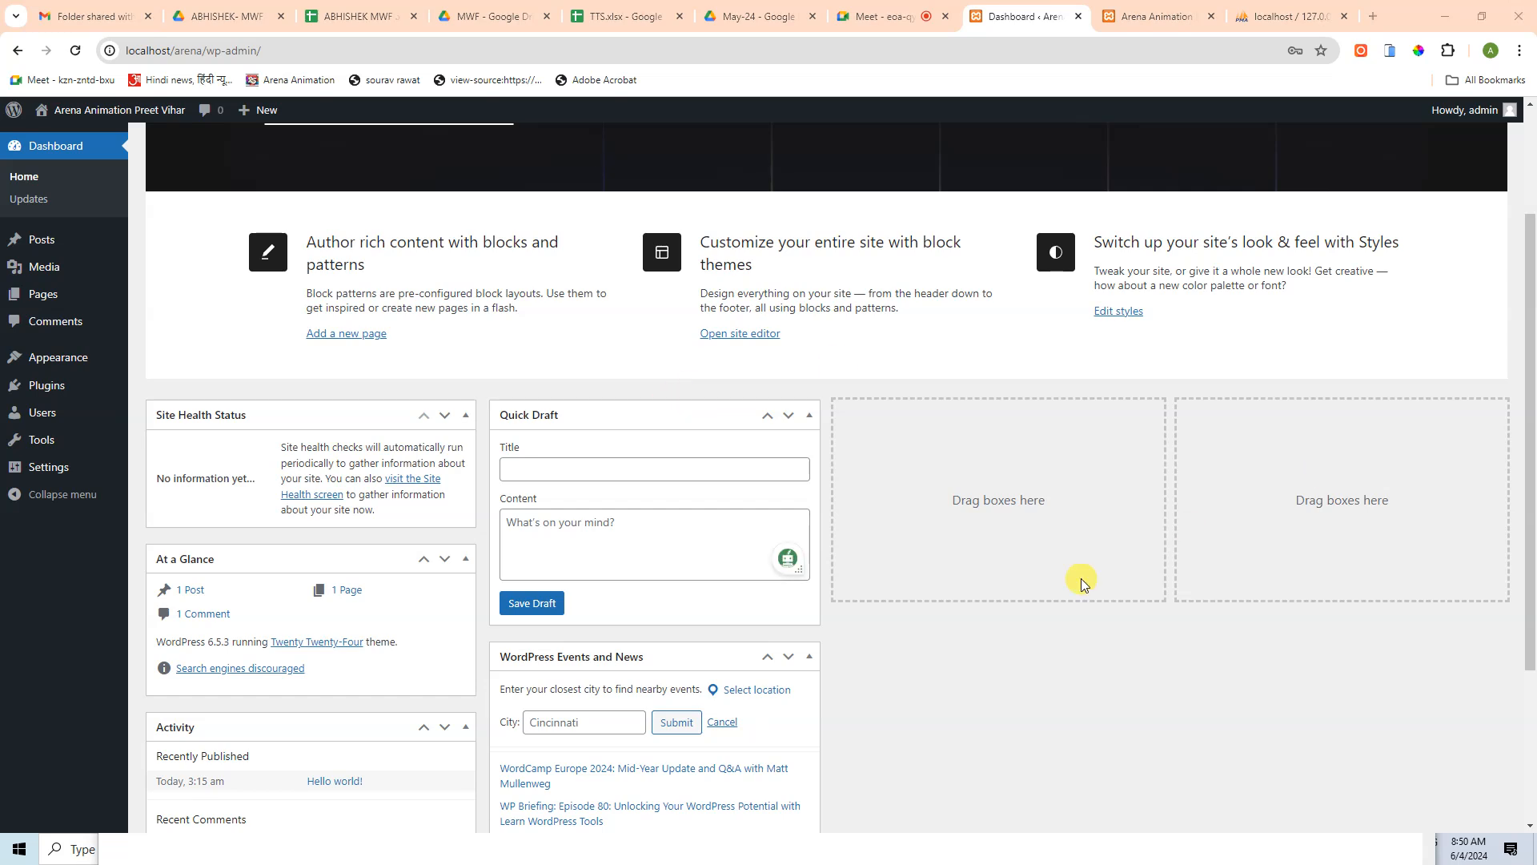
pyautogui.scroll(2, 781, 414)
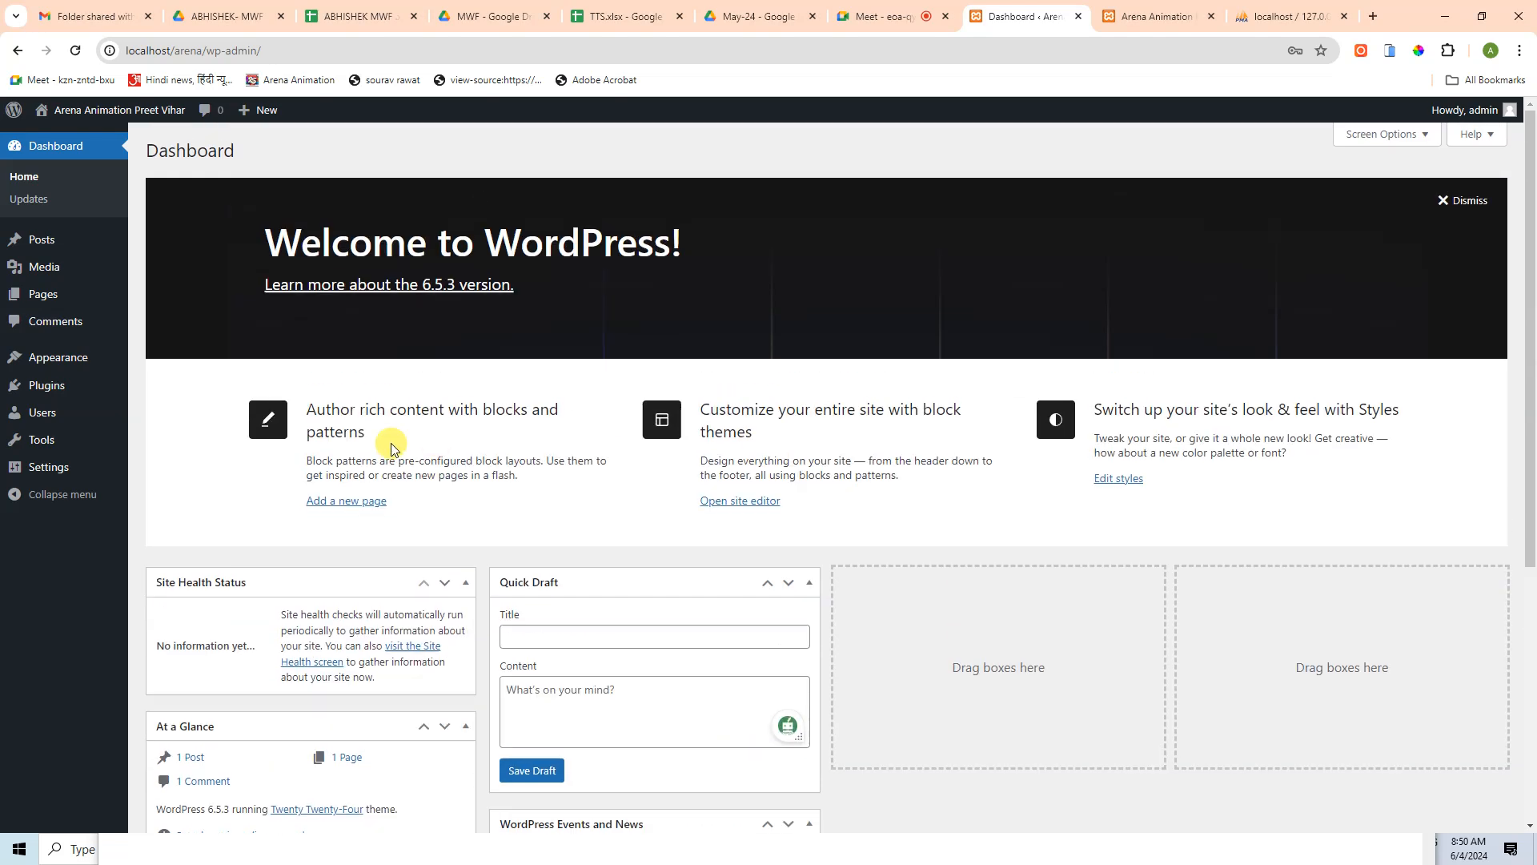
# - Open the WordPress Updates page and review the update status of the plugins and themes
pyautogui.click(29, 199)
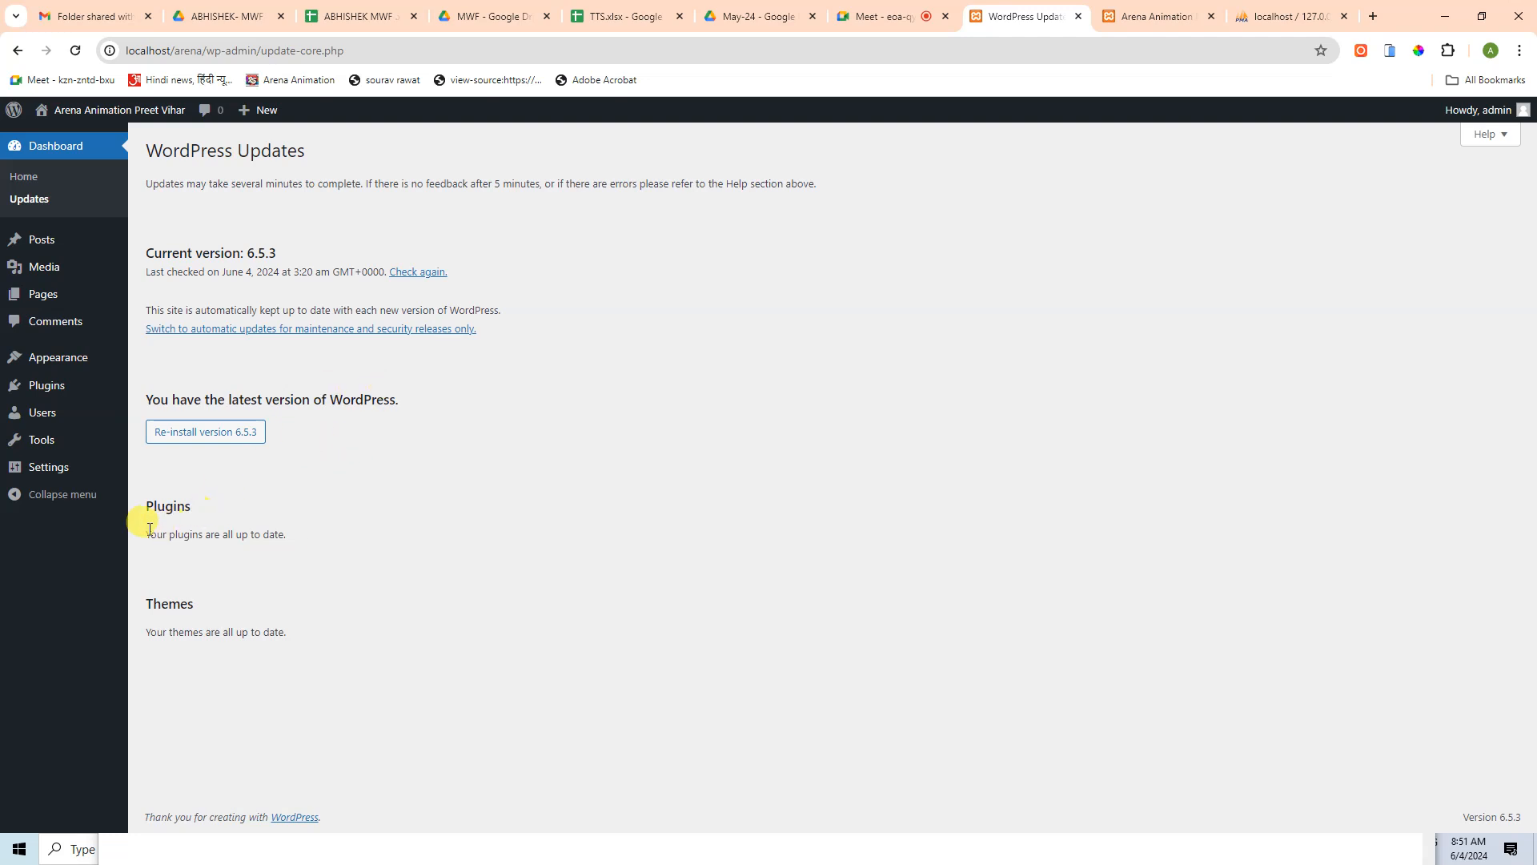
pyautogui.moveTo(150, 529); pyautogui.dragTo(295, 534)
pyautogui.click(401, 508)
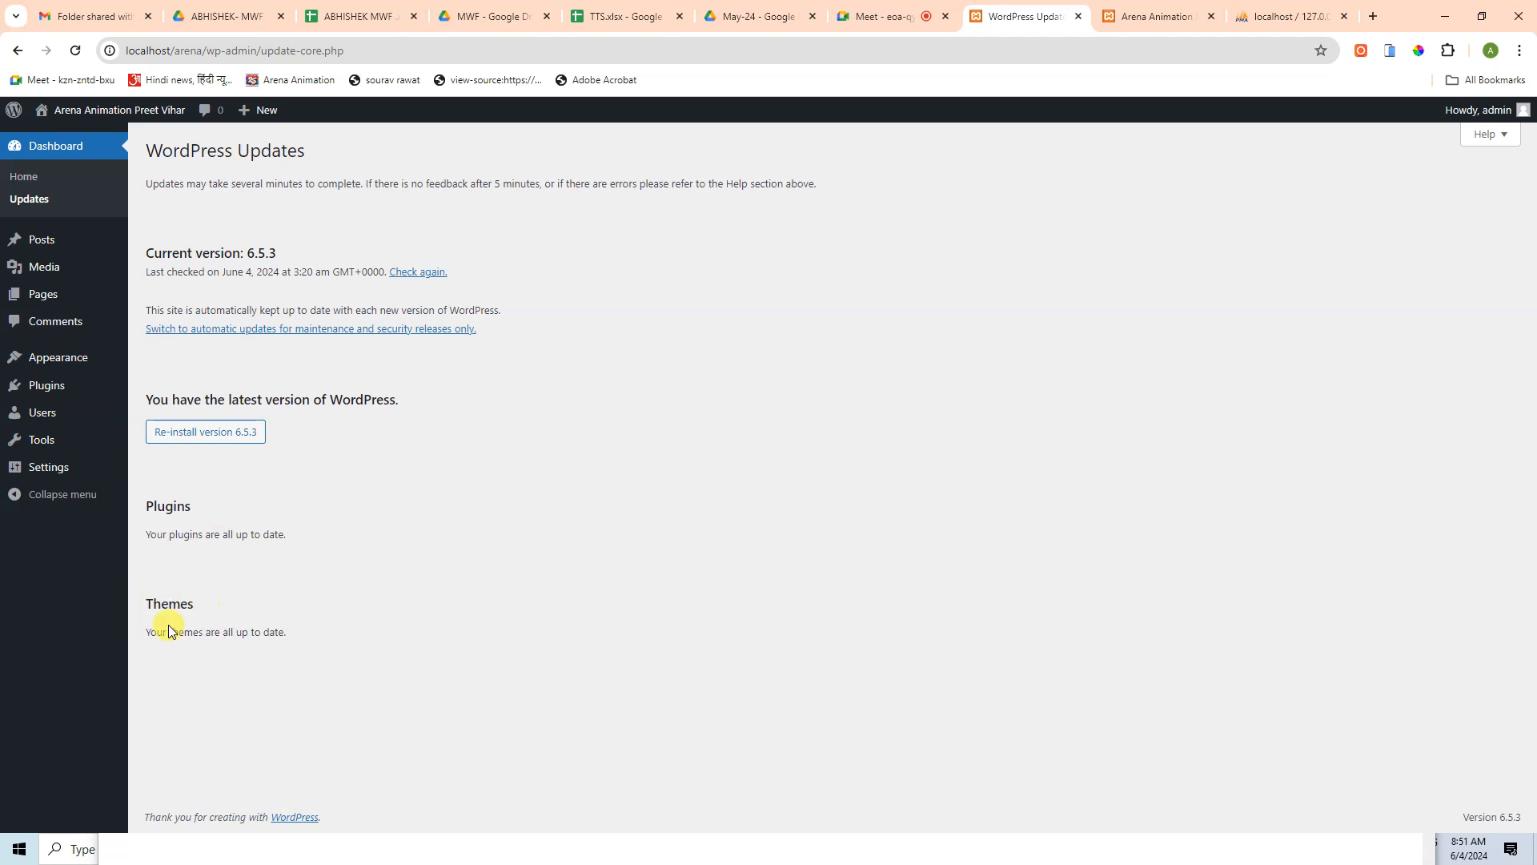
pyautogui.moveTo(159, 642); pyautogui.dragTo(279, 633)
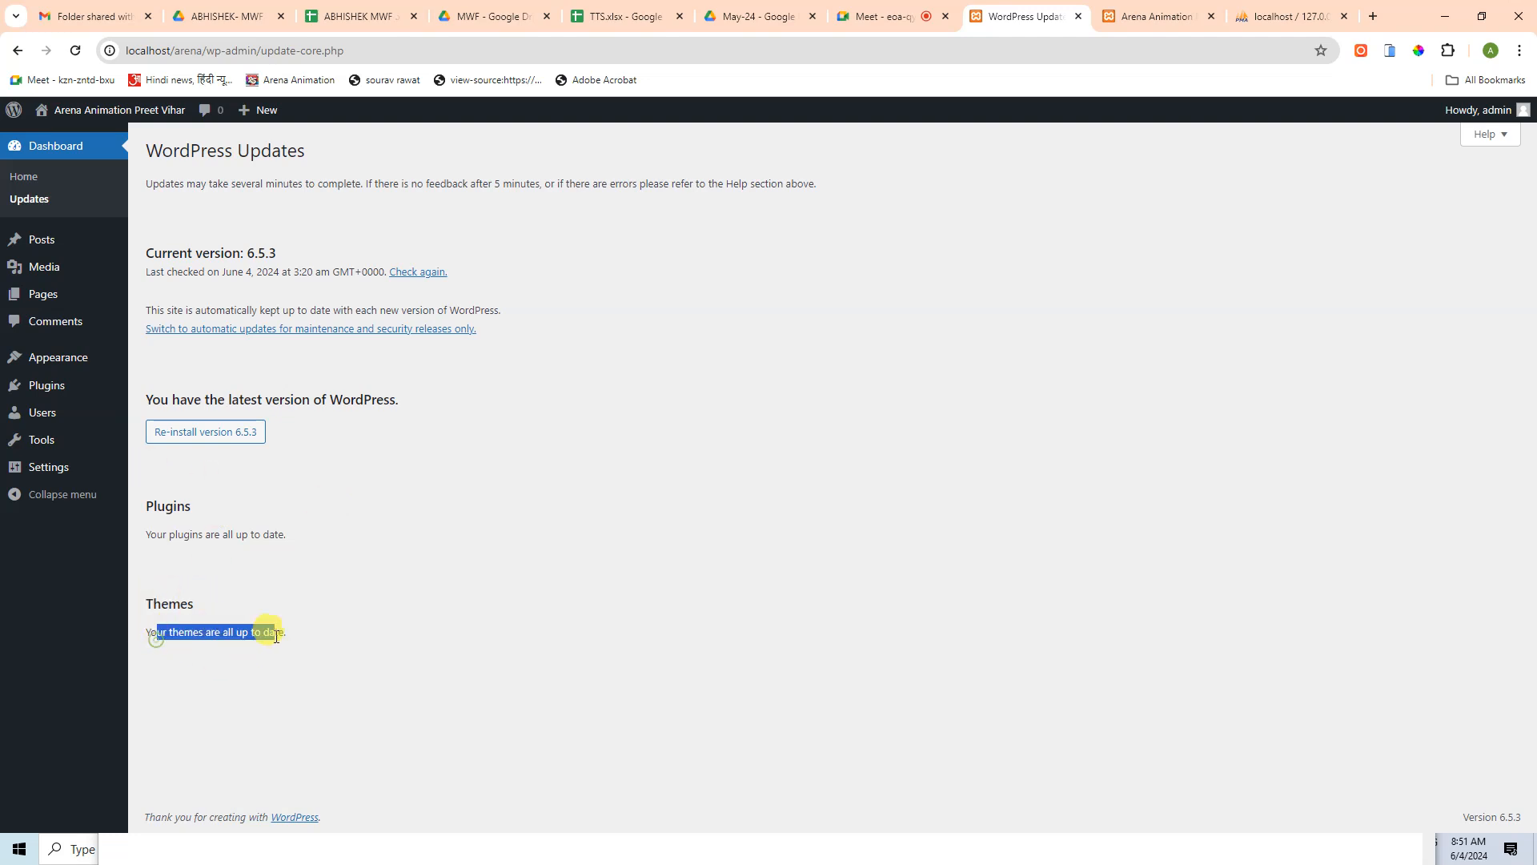
pyautogui.click(300, 635)
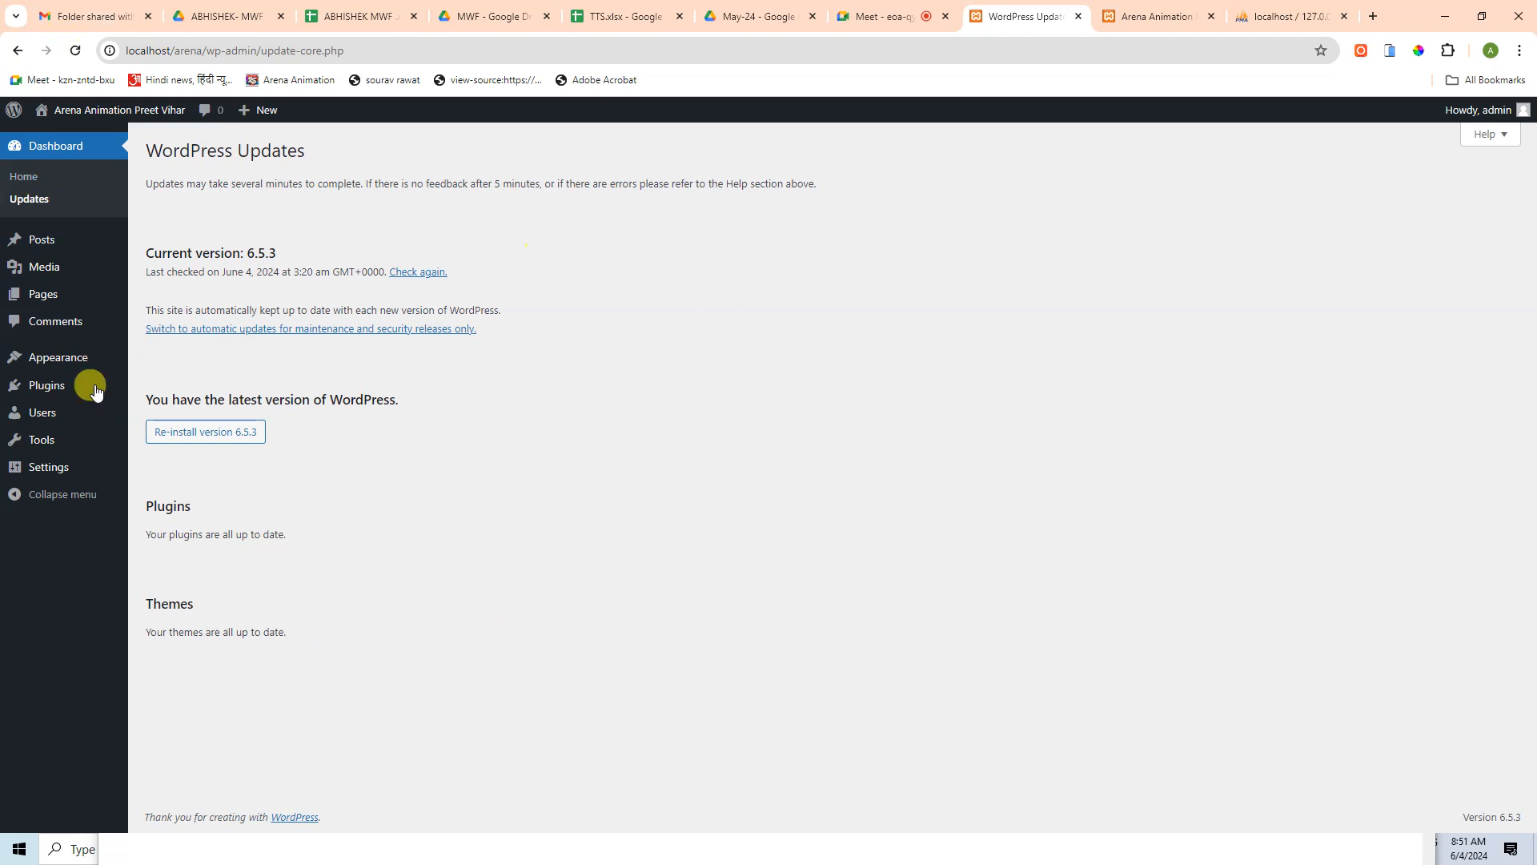
# - Open the All Posts list, then load the ANI news site in a new browser tab and look over its home page
pyautogui.moveTo(29, 253)
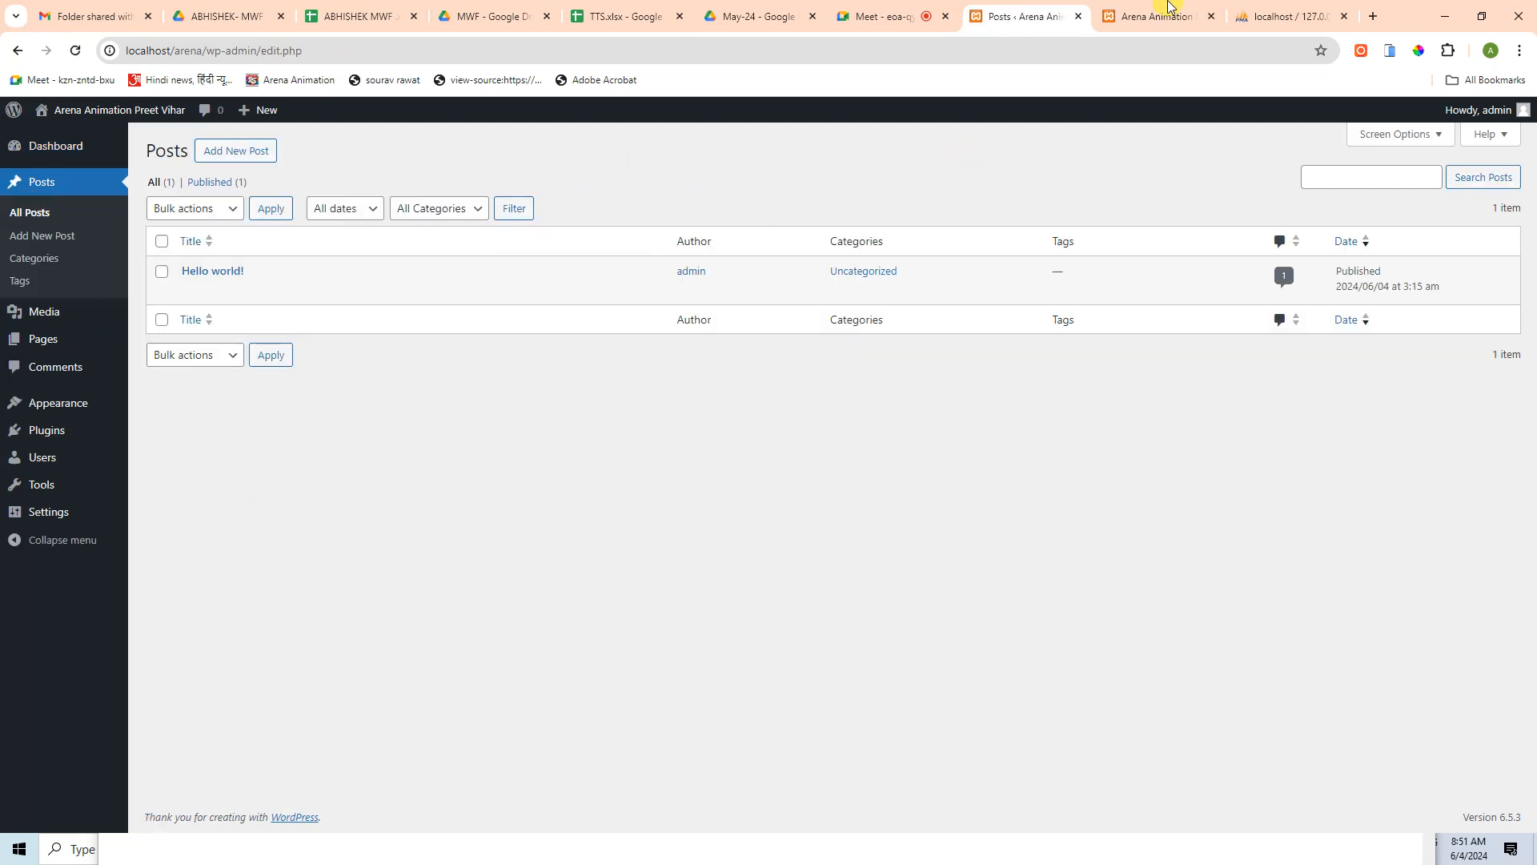
pyautogui.click(1372, 16)
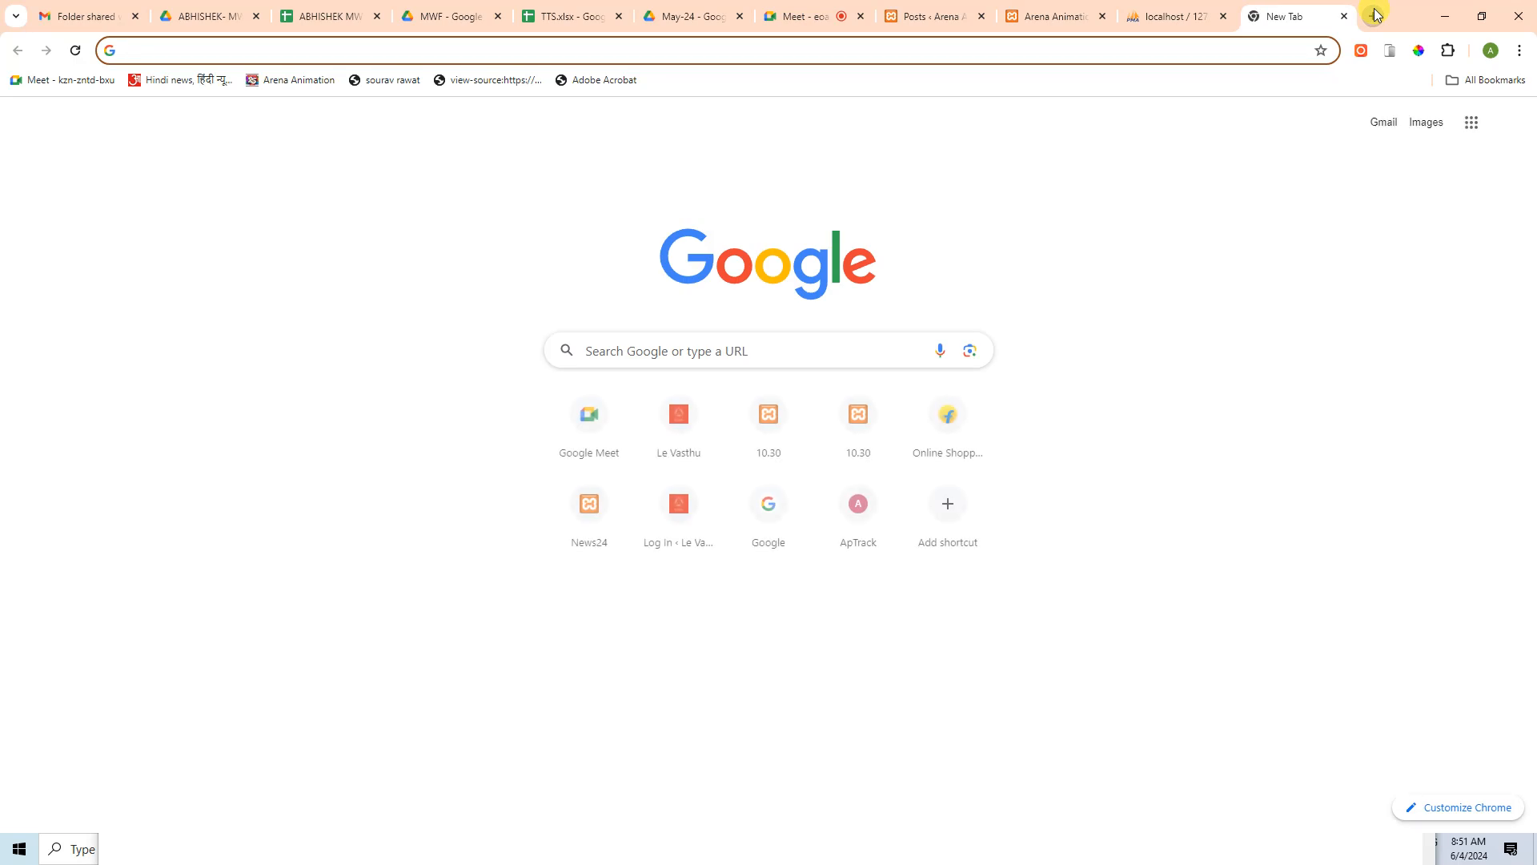
pyautogui.write('ANI')
pyautogui.press('Return')
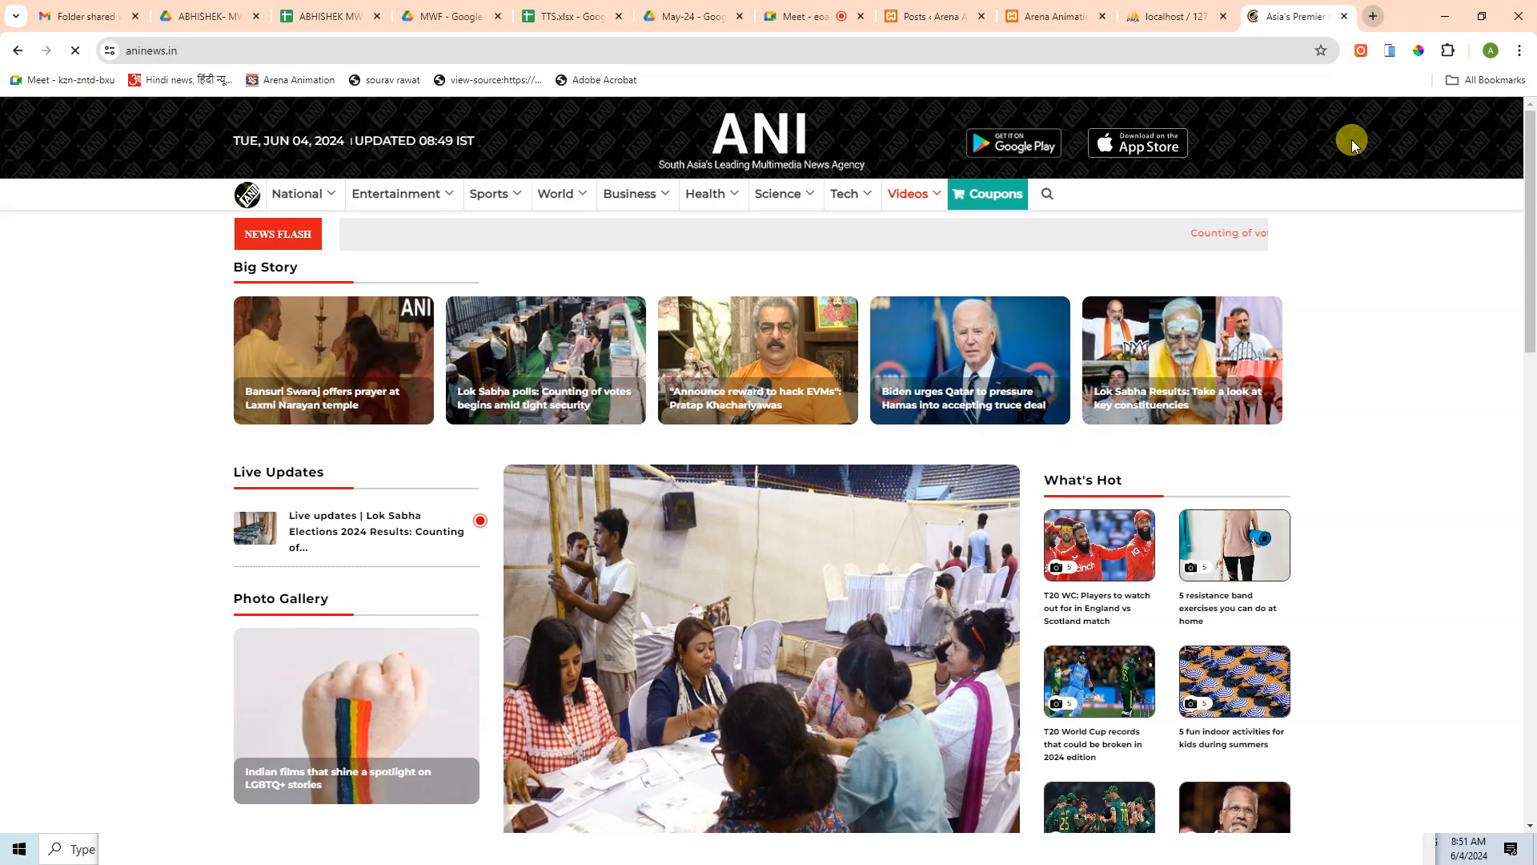
pyautogui.scroll(-4, 1480, 400)
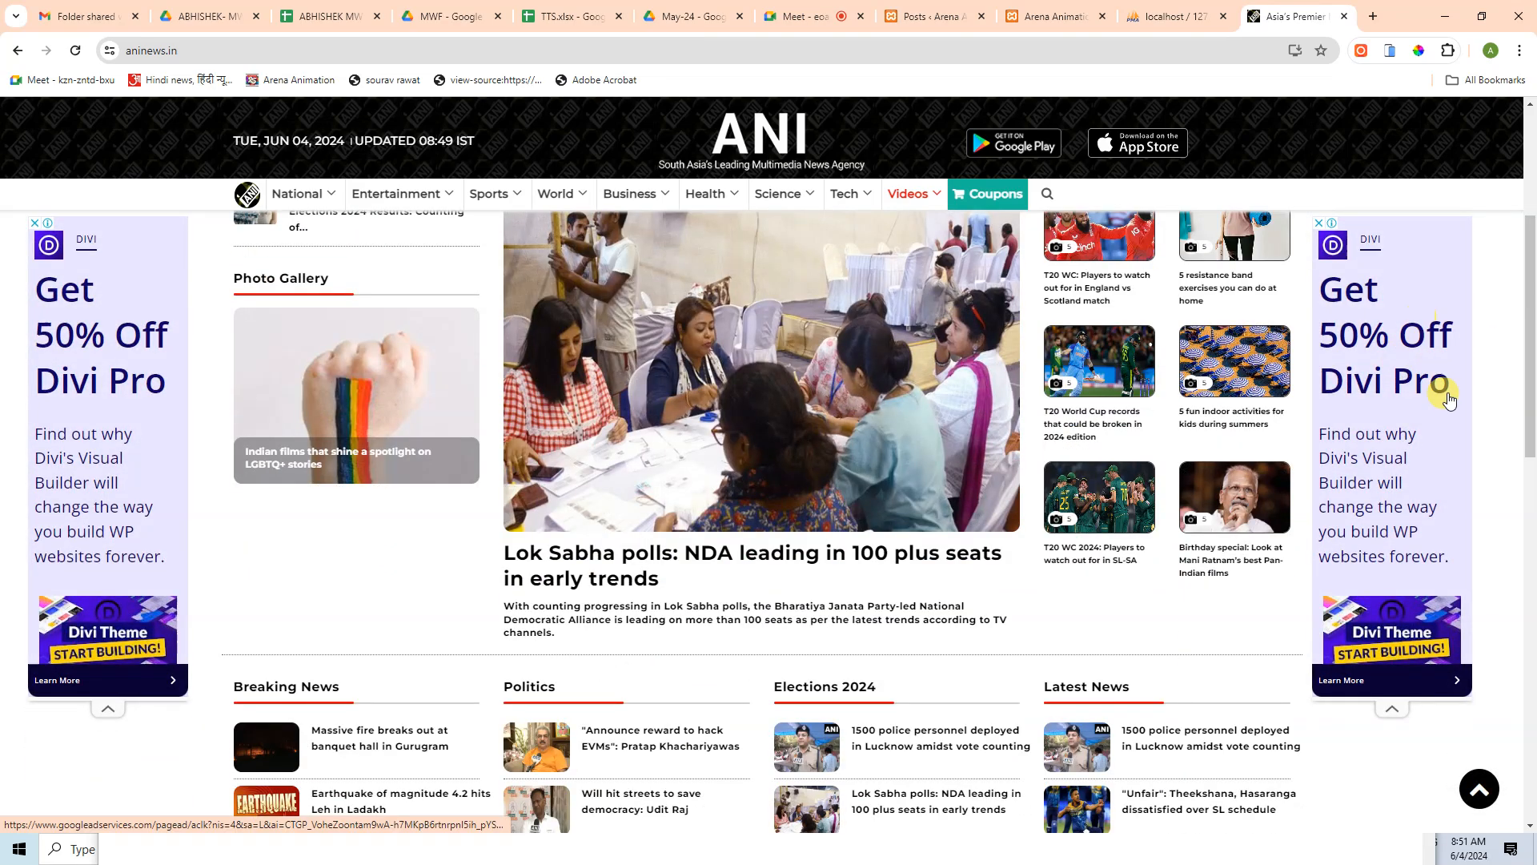
pyautogui.scroll(4, 806, 450)
pyautogui.scroll(-4, 664, 609)
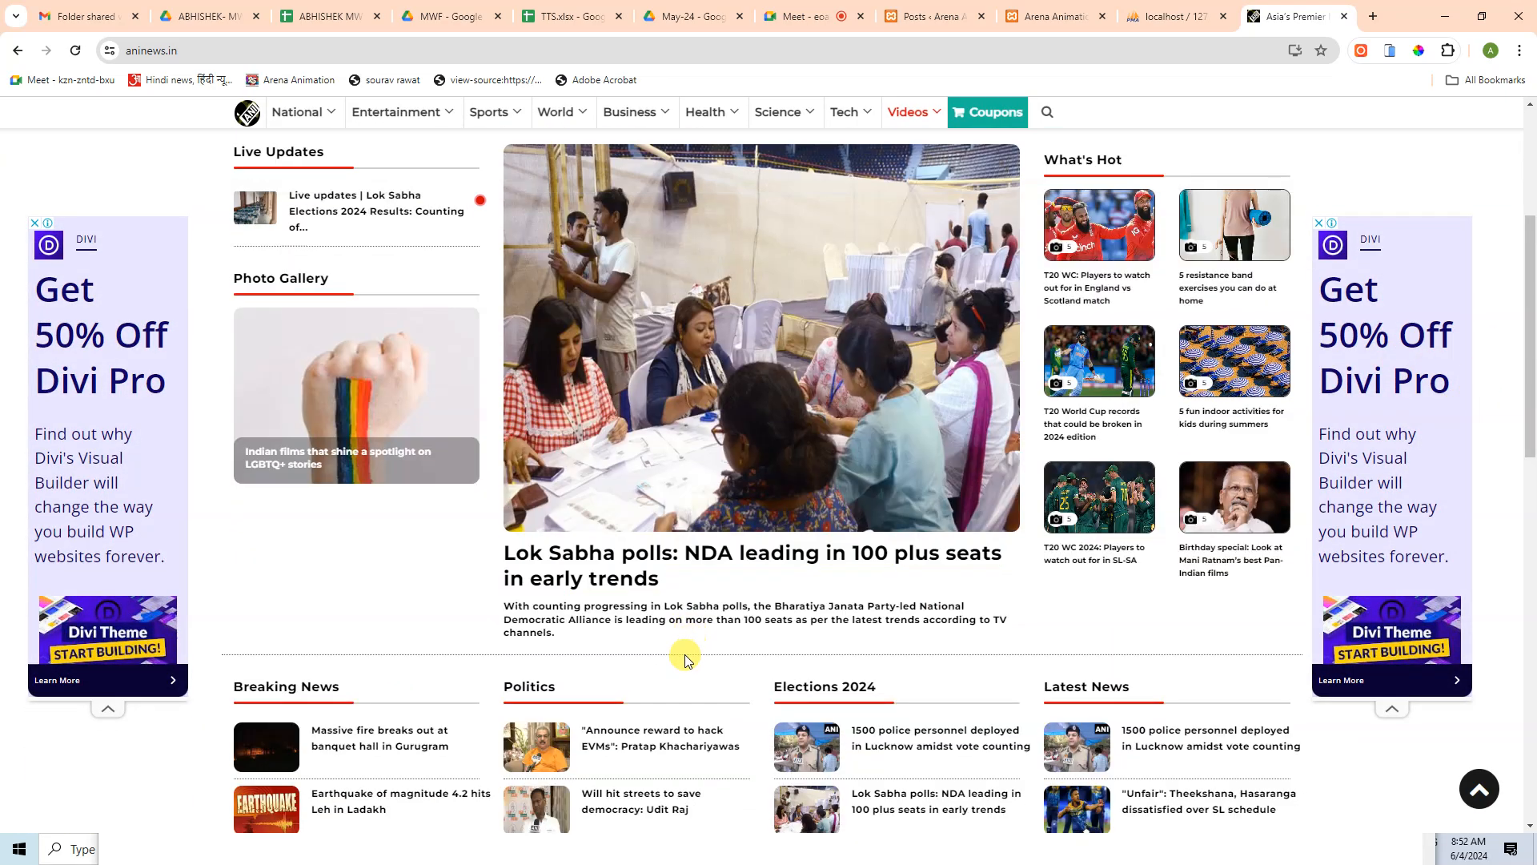
# - Open the ANI lead article on the Lok Sabha polls and look through it as an example of a post
pyautogui.click(641, 552)
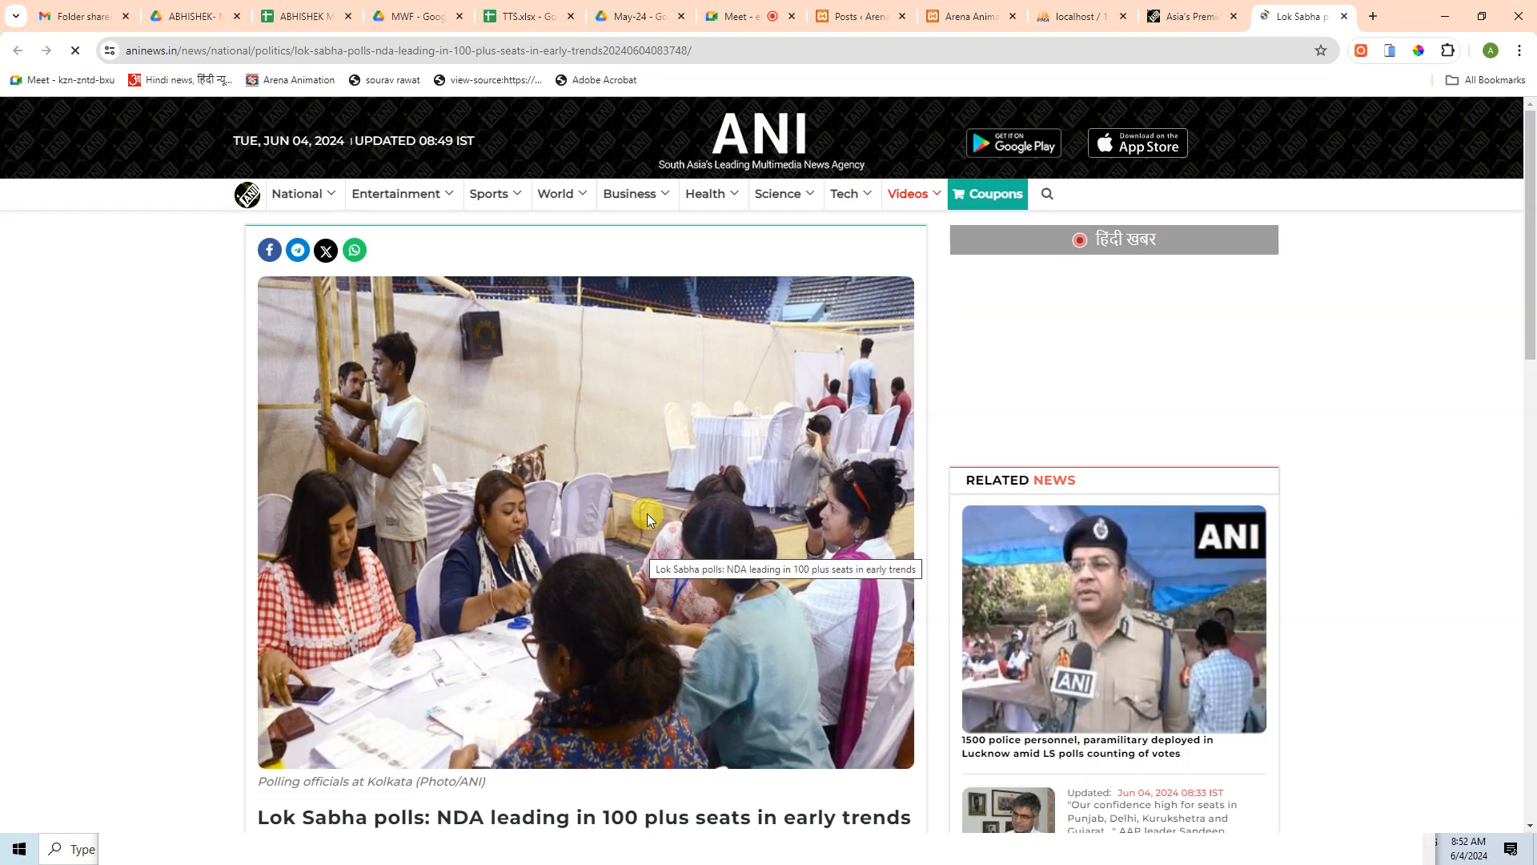
pyautogui.scroll(-5, 647, 512)
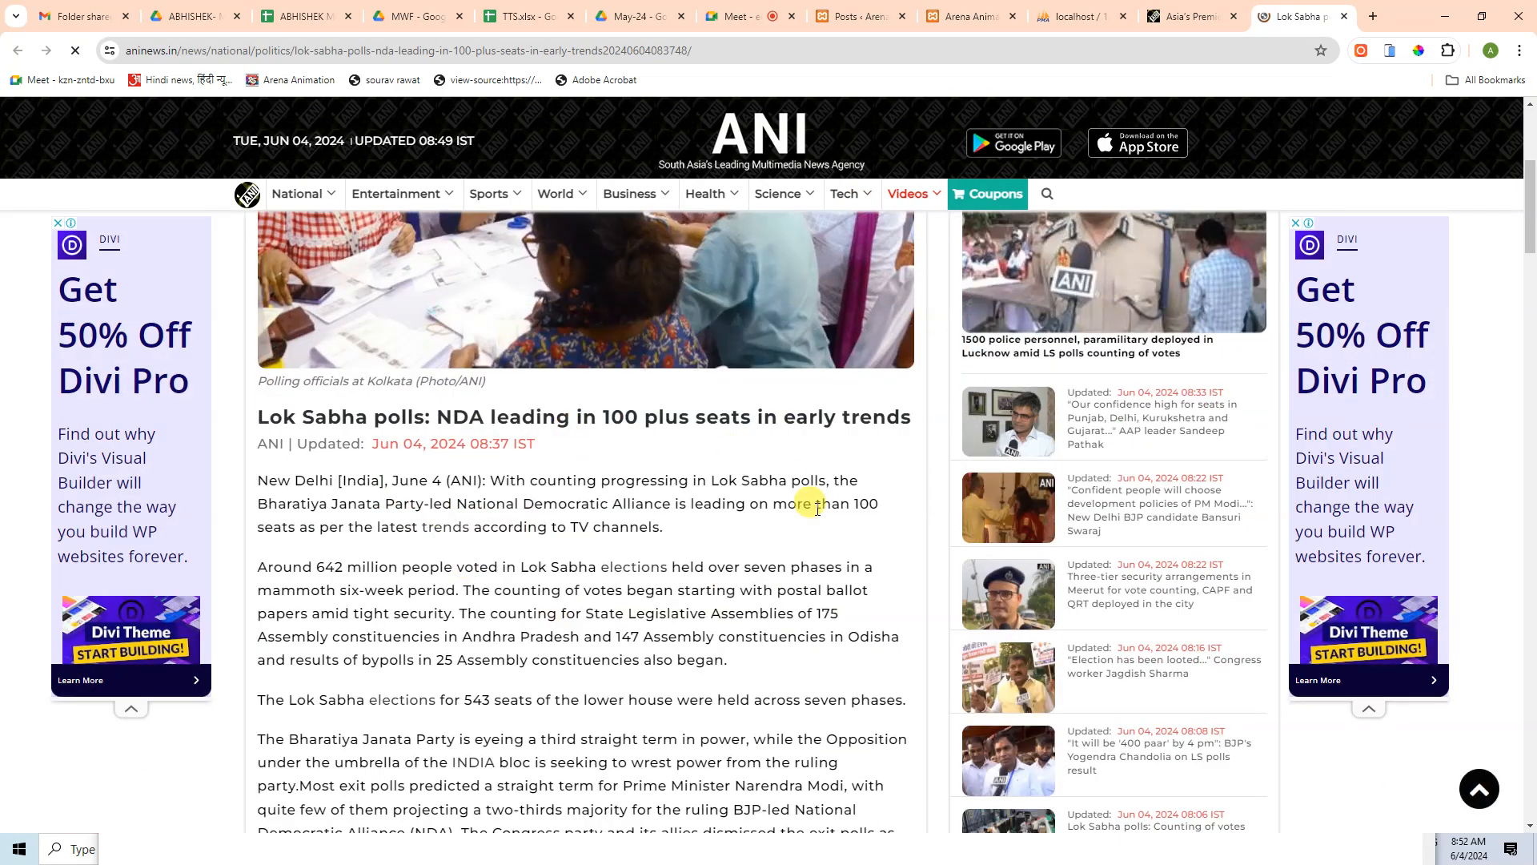
pyautogui.scroll(-6, 817, 509)
pyautogui.scroll(8, 539, 577)
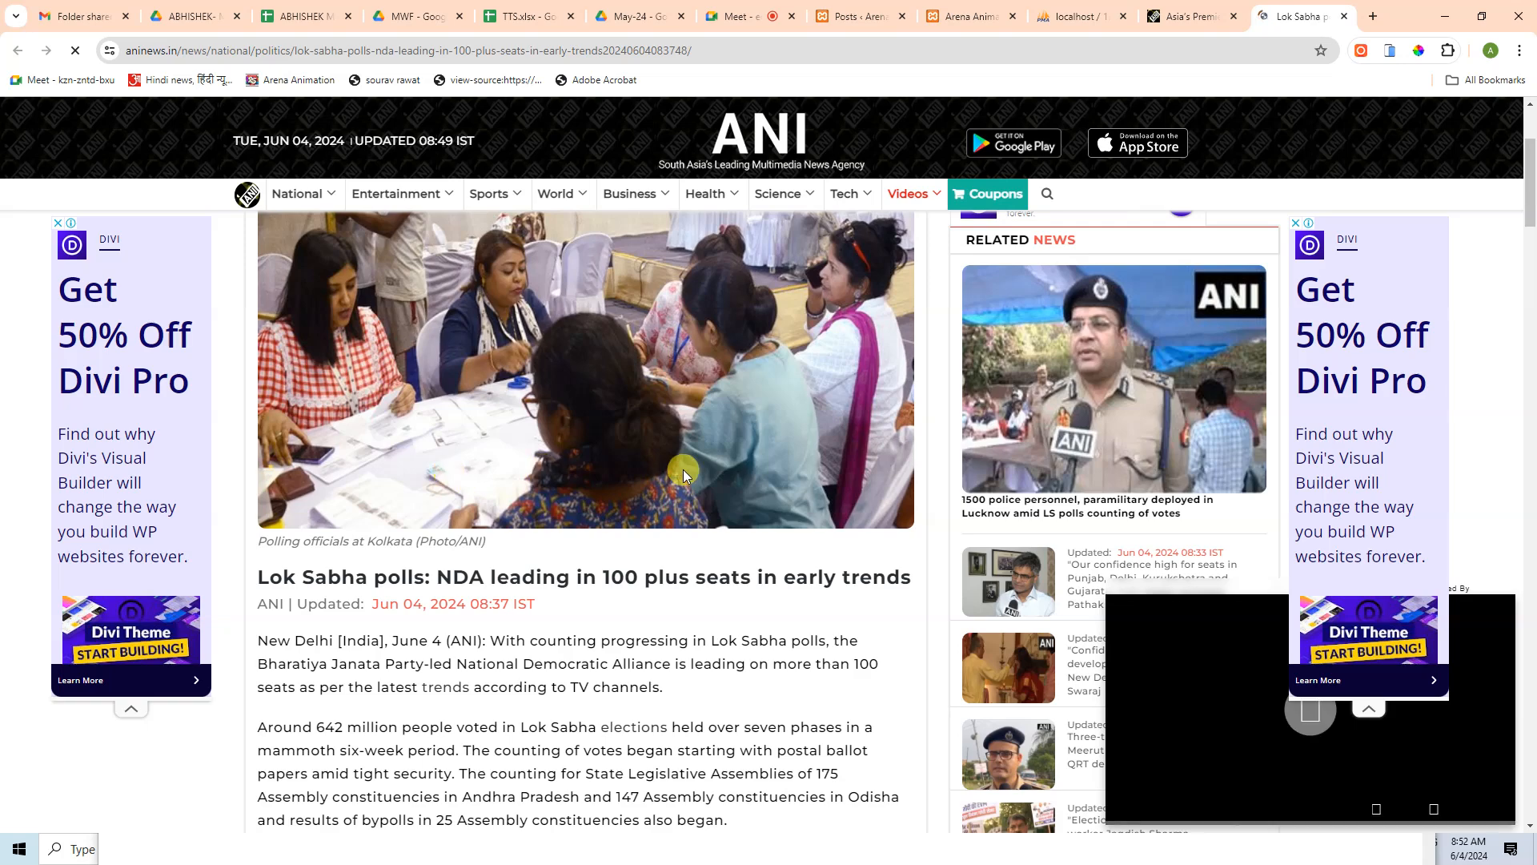
# - Return from the Lok Sabha article to the ANI home page and highlight the aninews.in domain in the address
pyautogui.scroll(3, 684, 472)
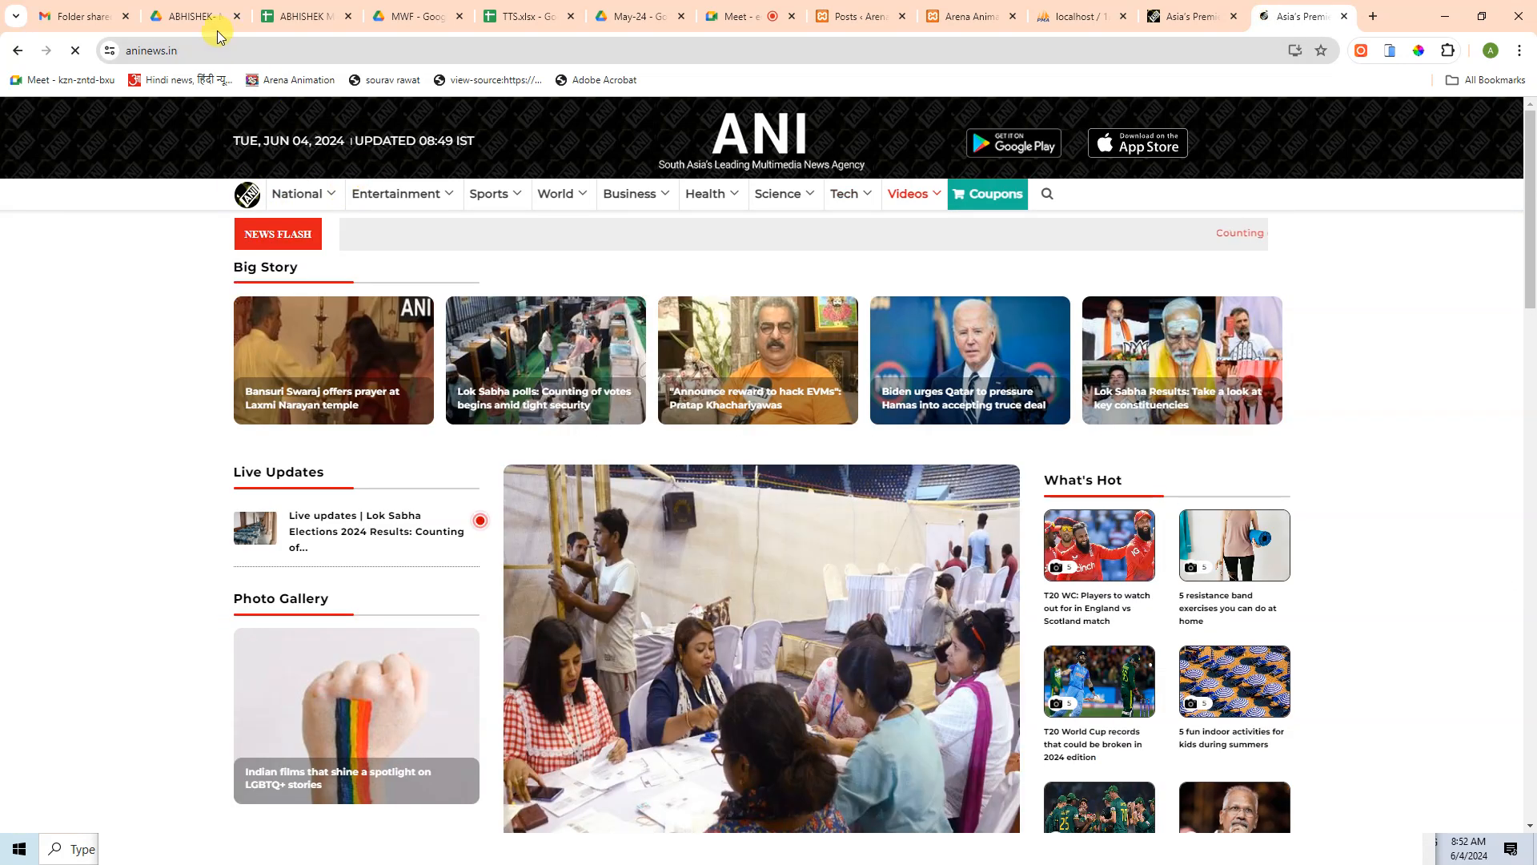
pyautogui.click(204, 49)
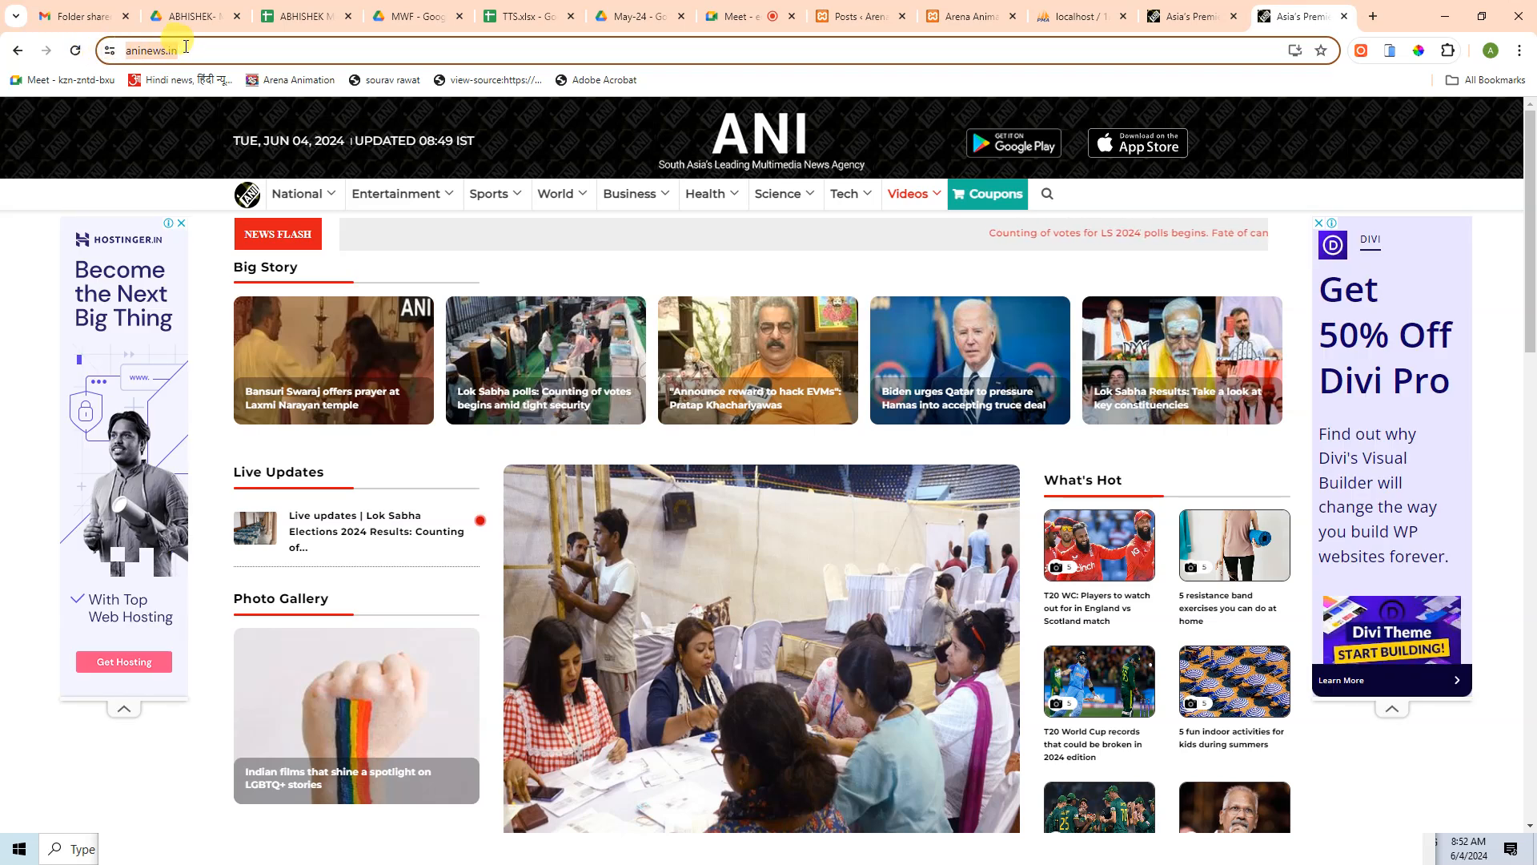
pyautogui.moveTo(161, 50); pyautogui.dragTo(295, 48)
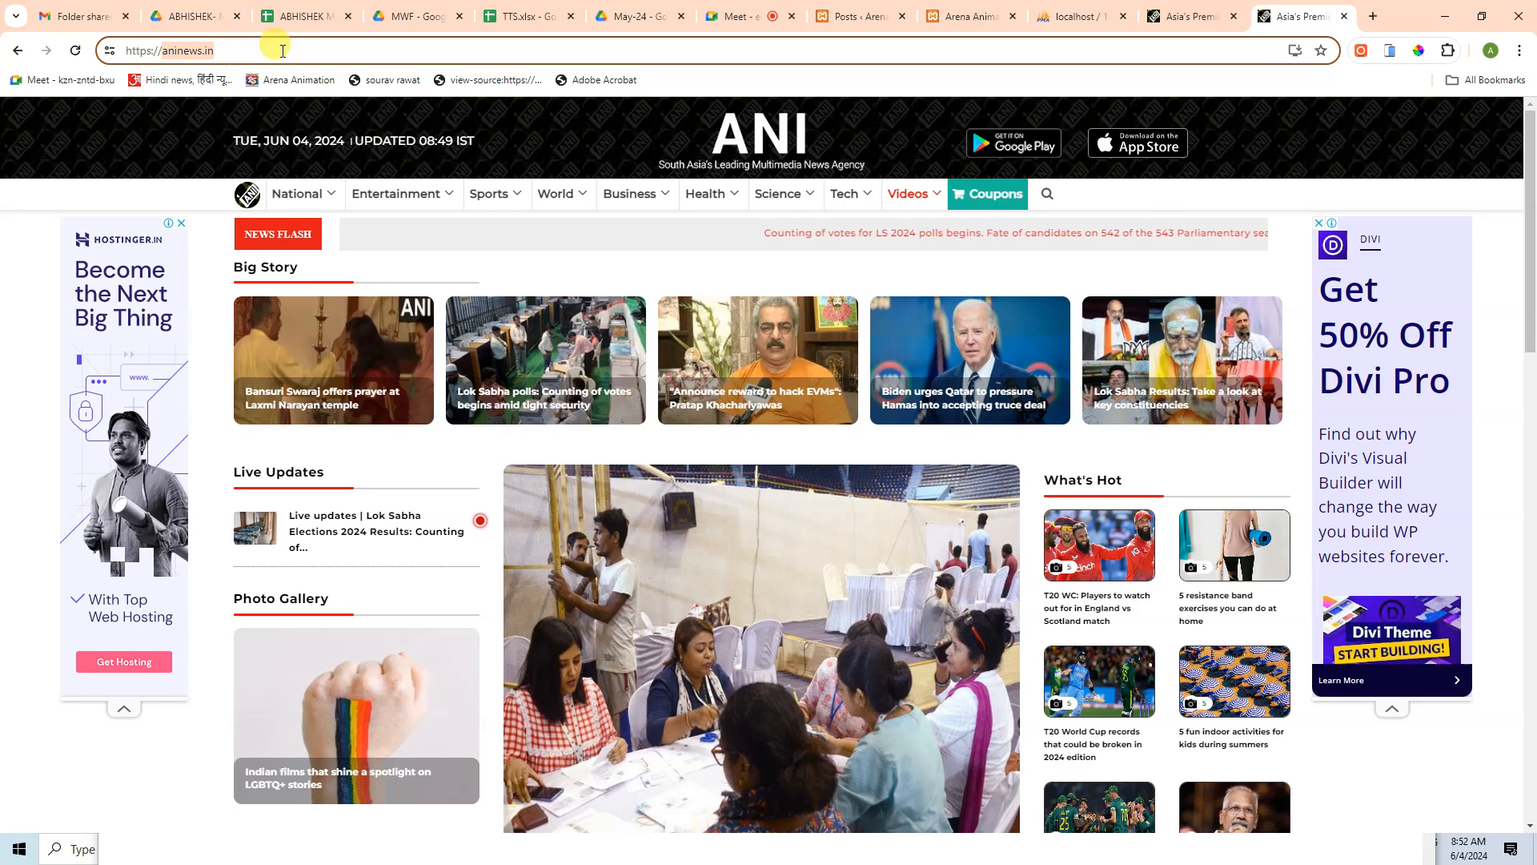
# - Open ANI's National category page, then go back to the home page and compare its address
pyautogui.click(282, 199)
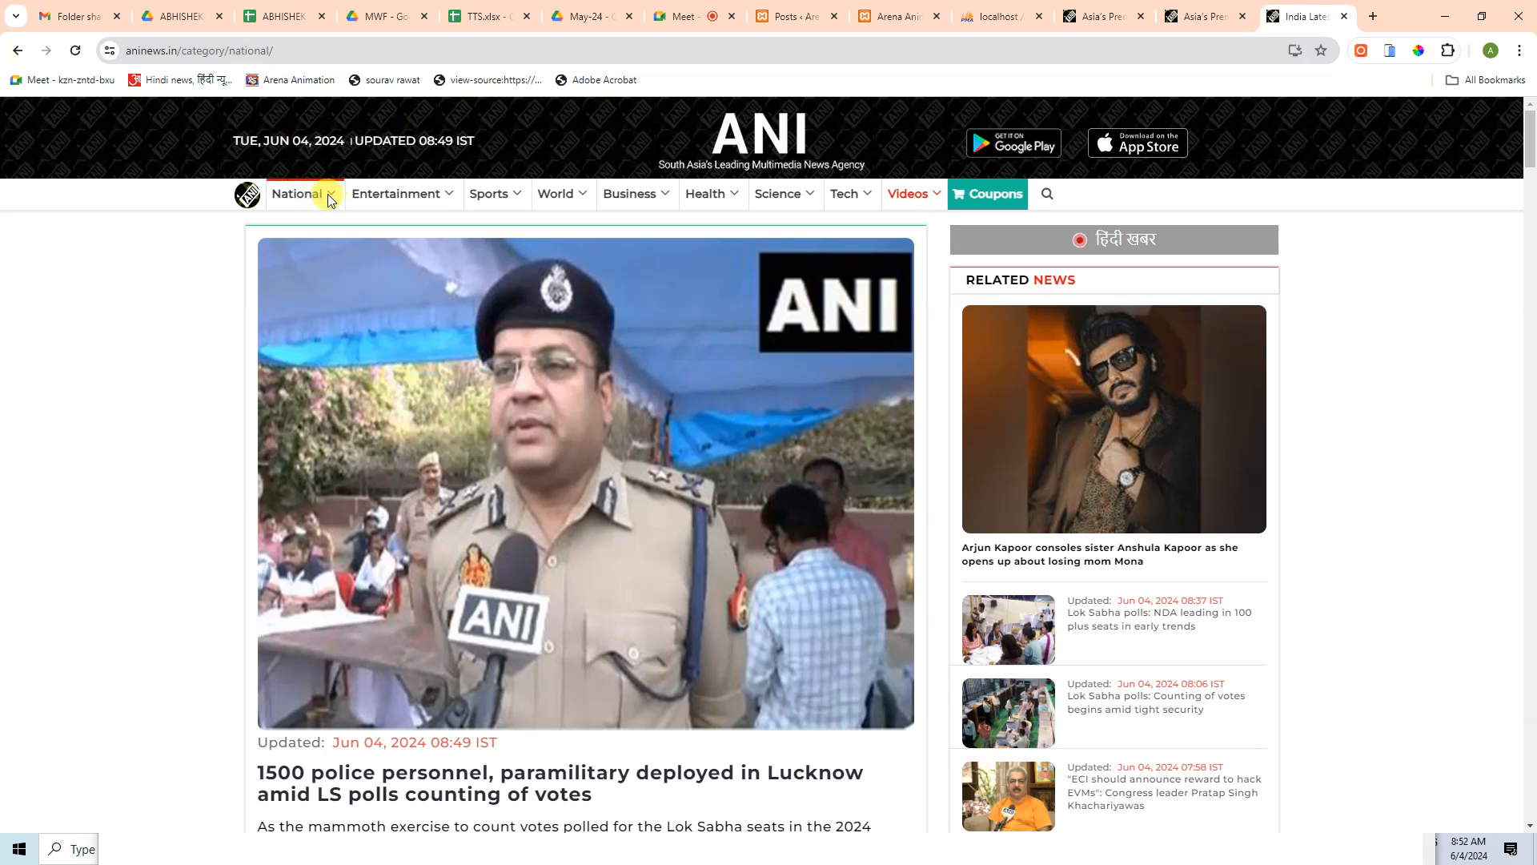
pyautogui.click(262, 203)
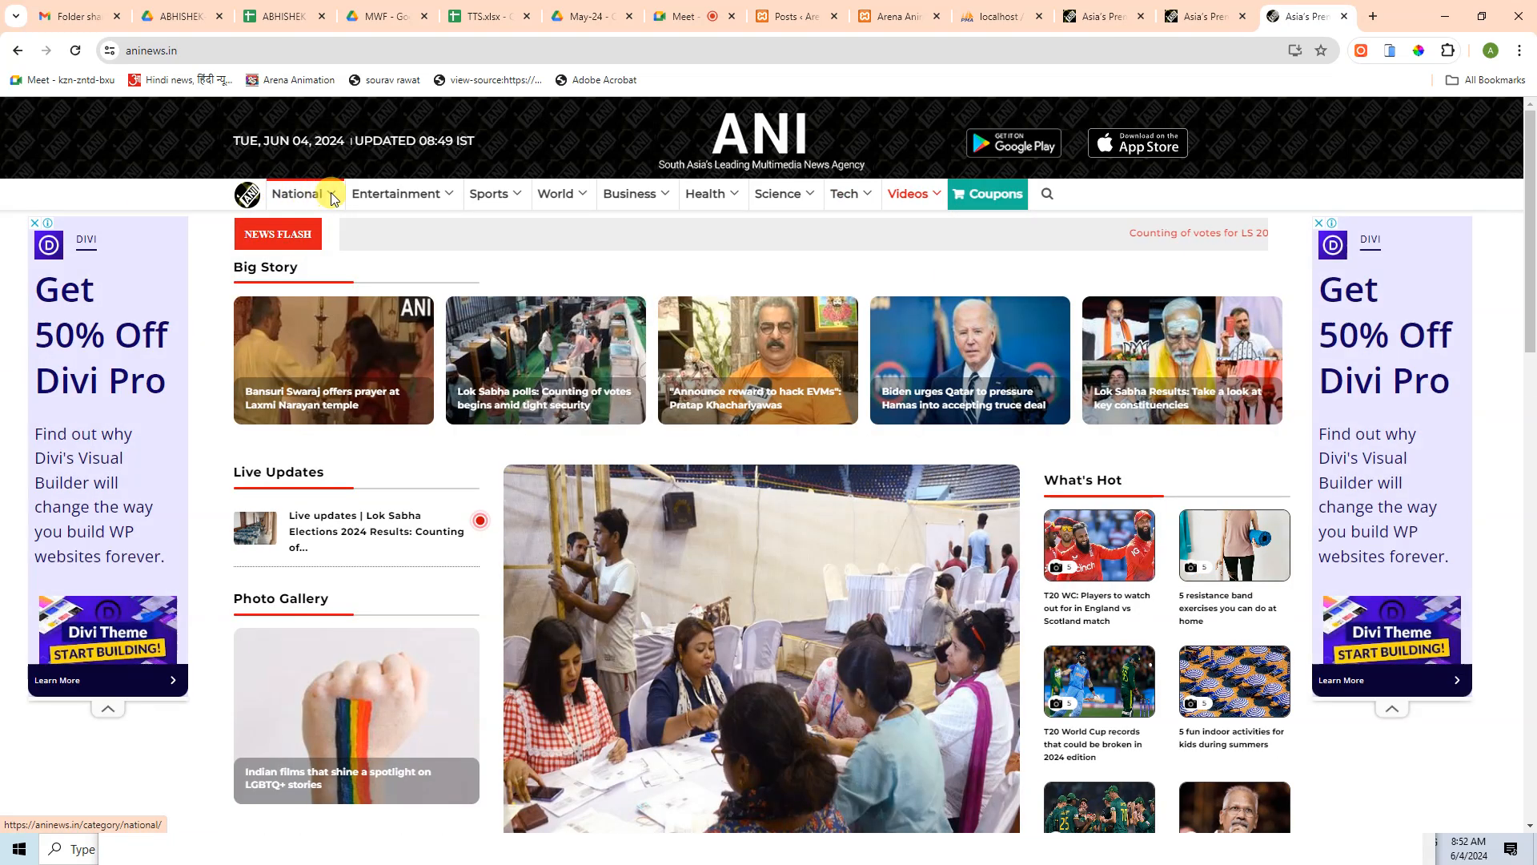
pyautogui.click(206, 50)
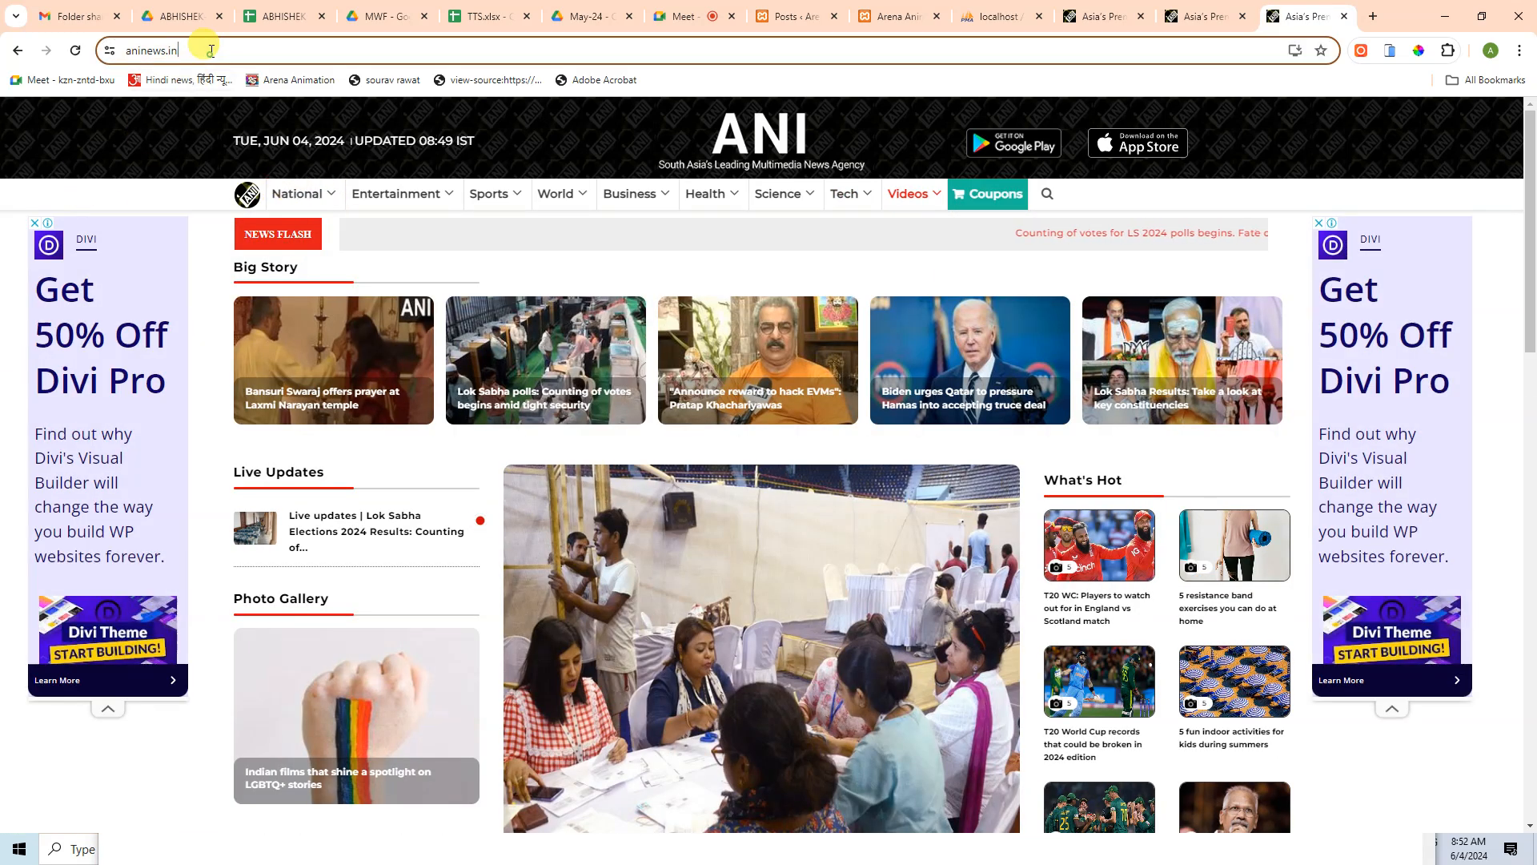
pyautogui.press('Return')
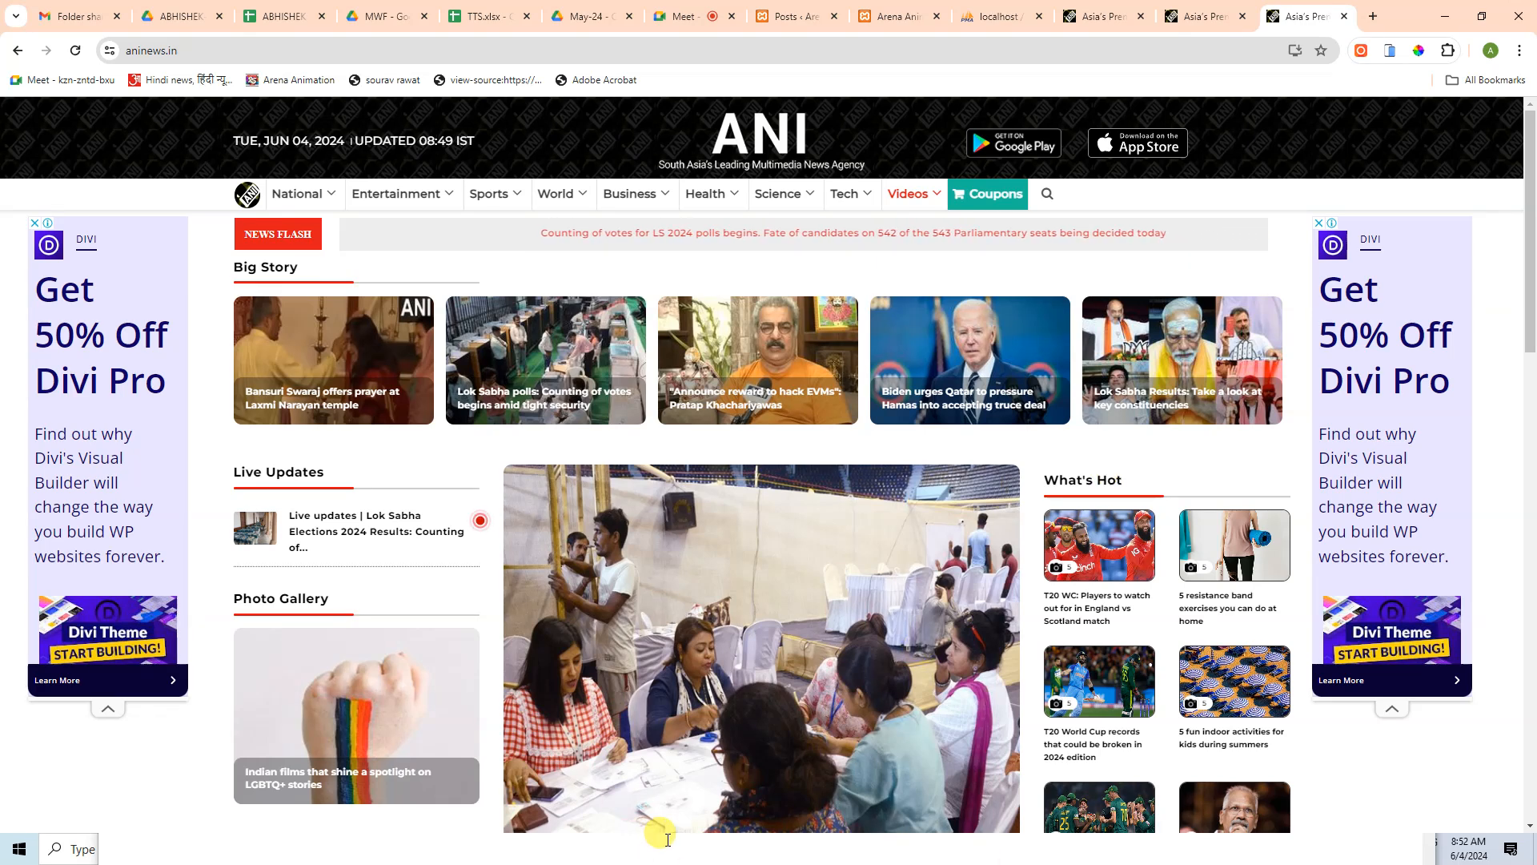
pyautogui.click(238, 847)
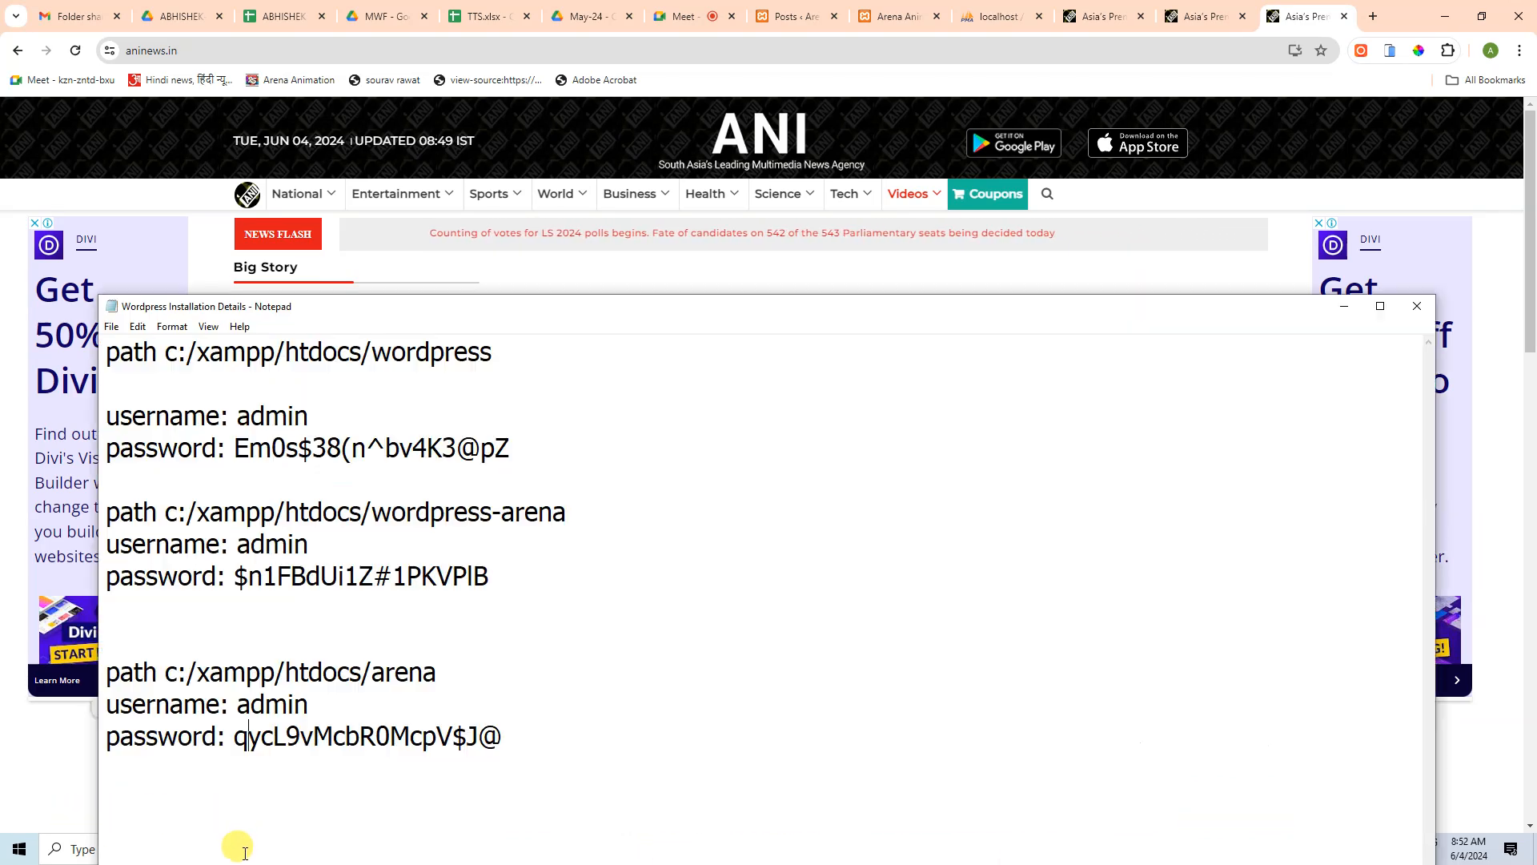
pyautogui.moveTo(531, 312); pyautogui.dragTo(565, 97)
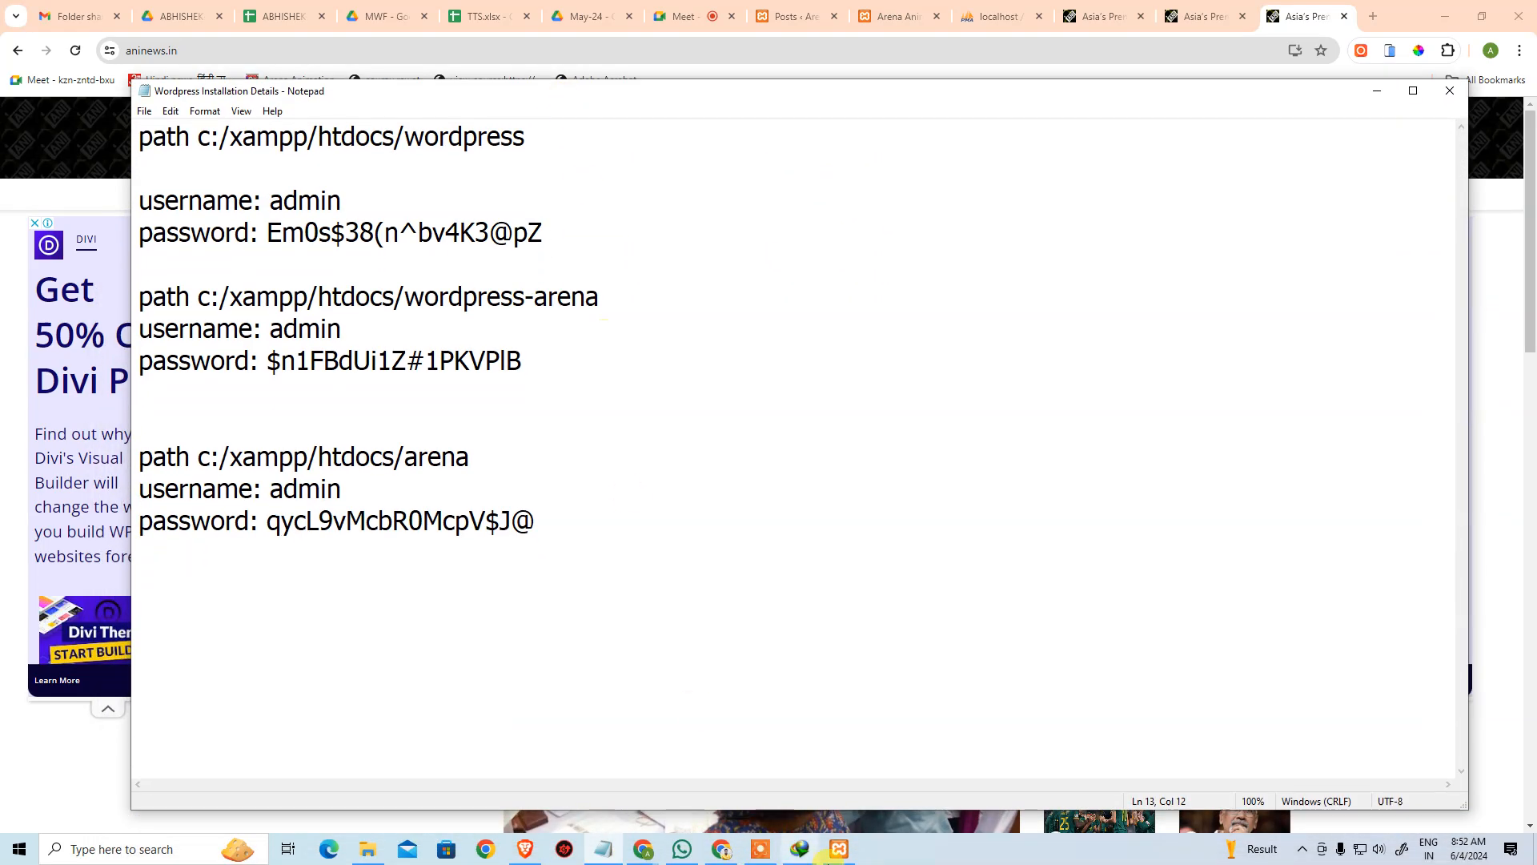
pyautogui.click(762, 850)
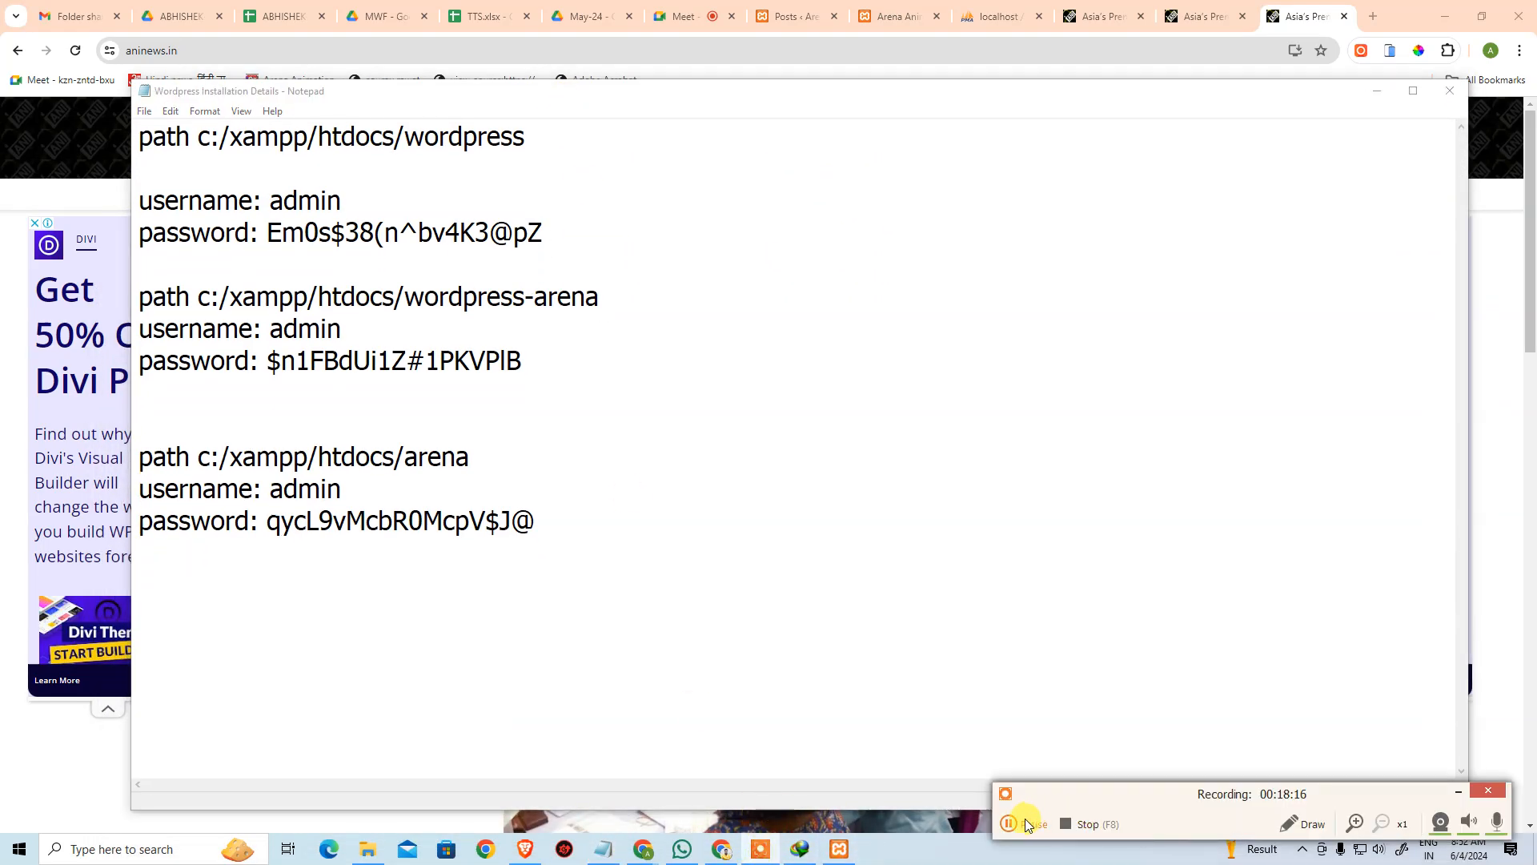
pyautogui.click(684, 16)
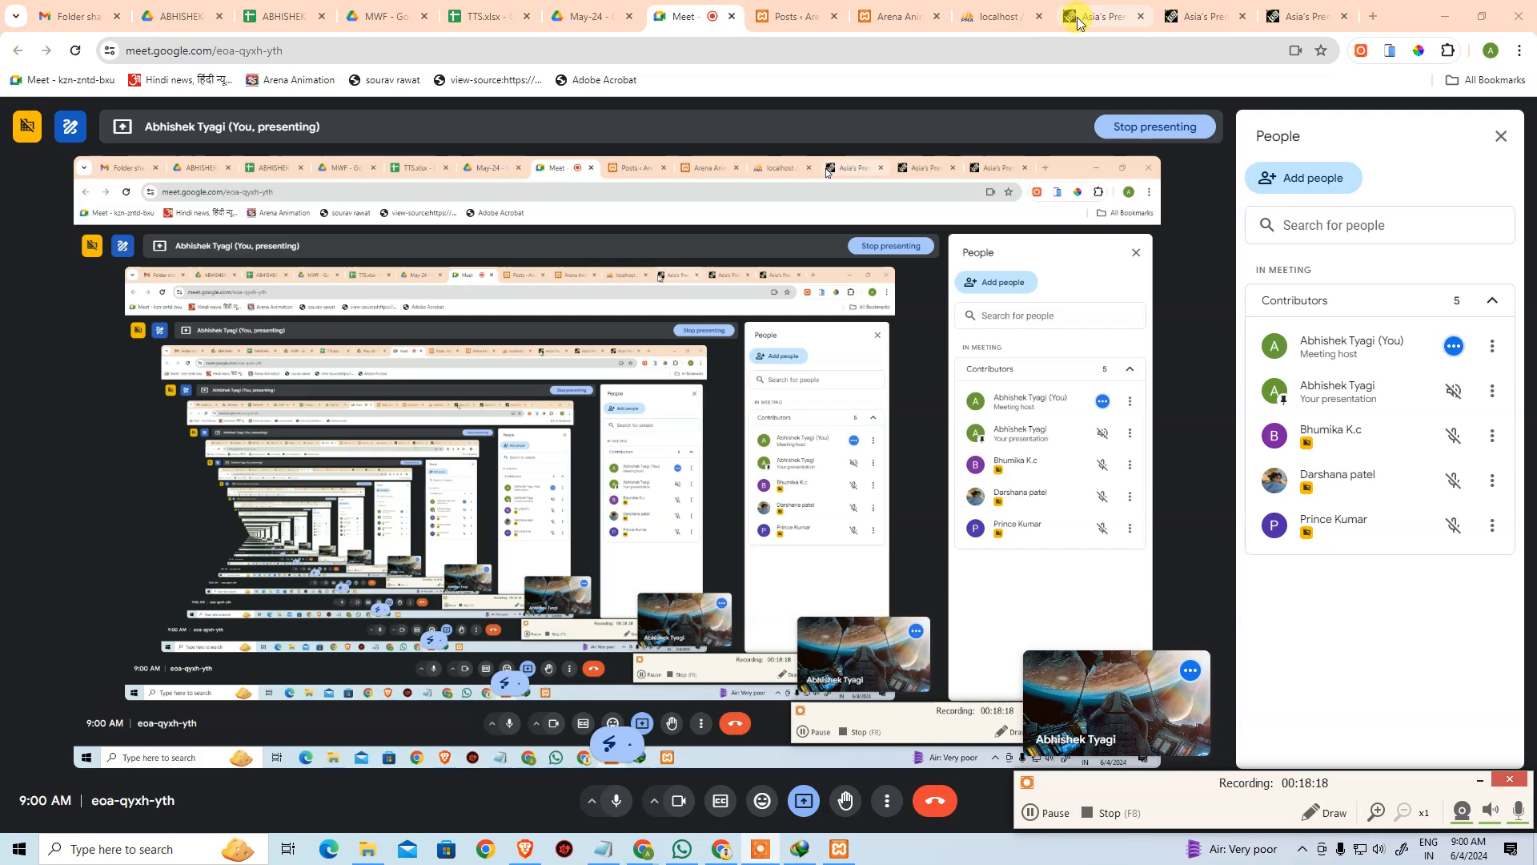
# - Return to the first ANI tab, reload its home page and look at the Entertainment subcategories
pyautogui.click(1106, 11)
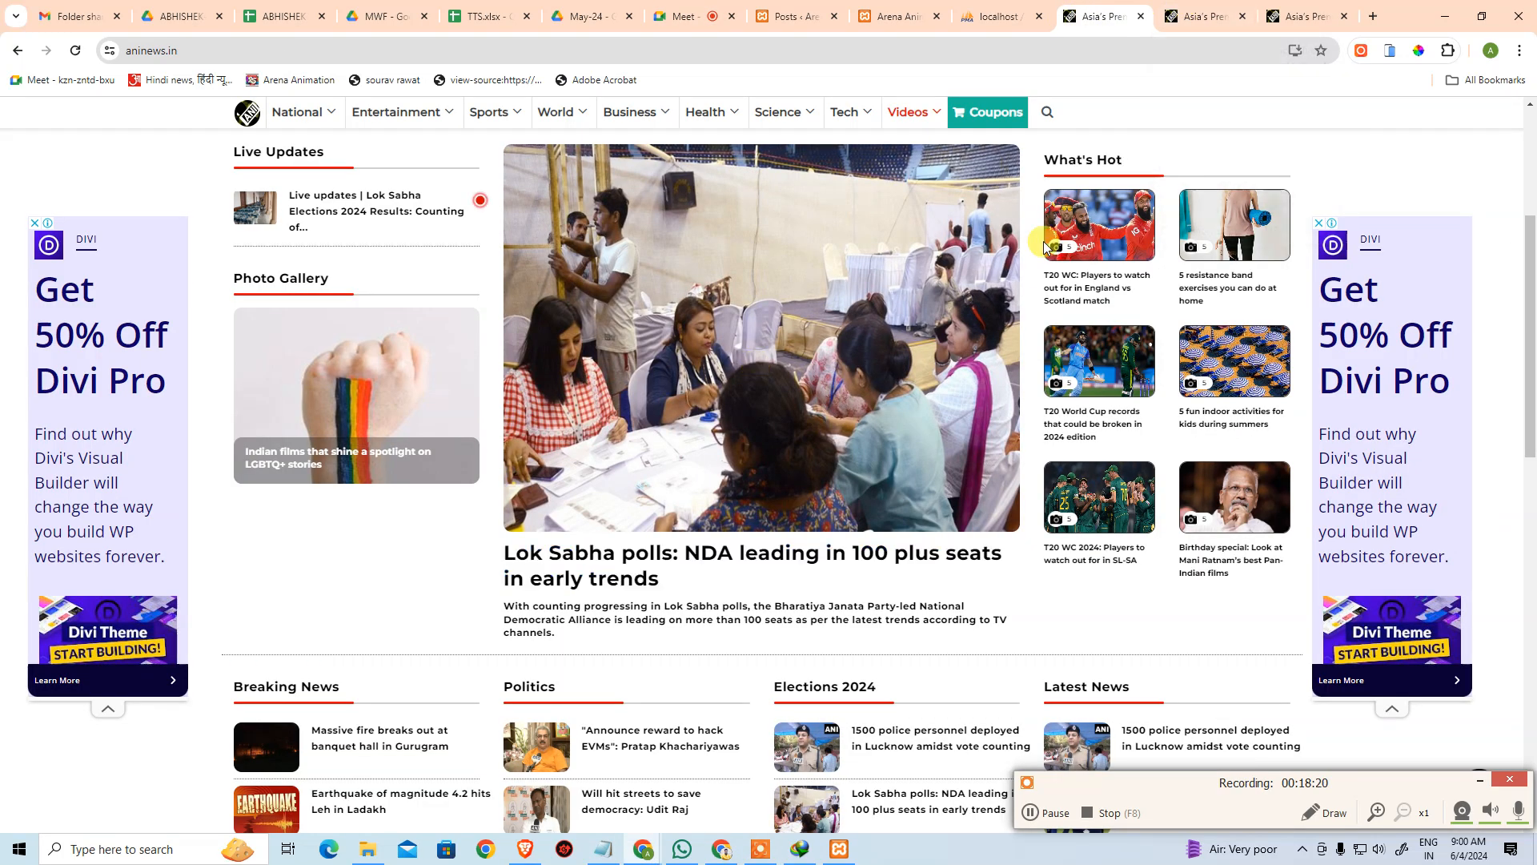
pyautogui.scroll(4, 1046, 240)
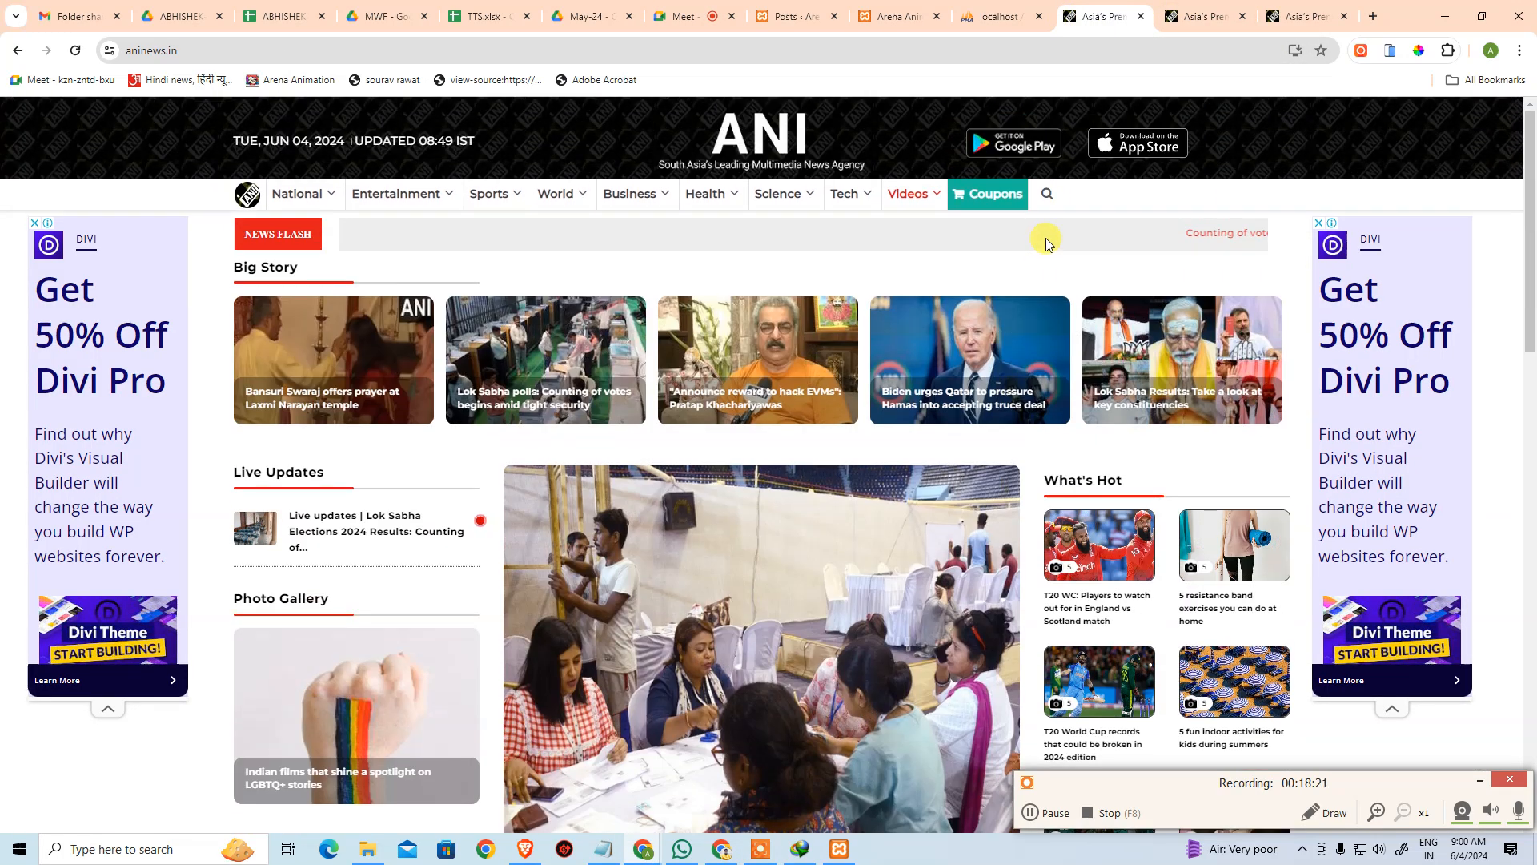
pyautogui.click(252, 205)
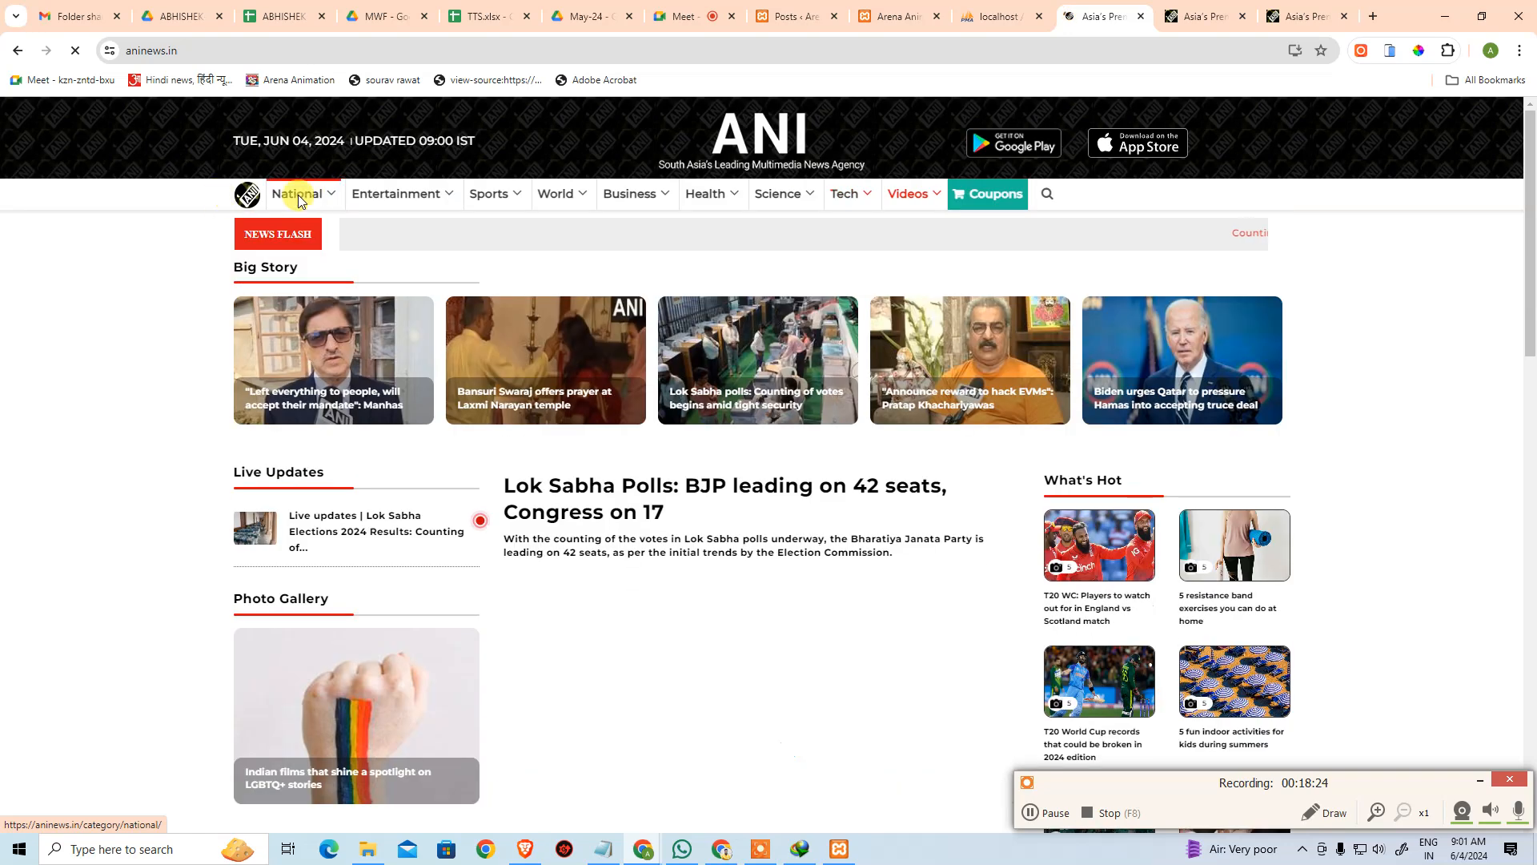
pyautogui.moveTo(430, 210)
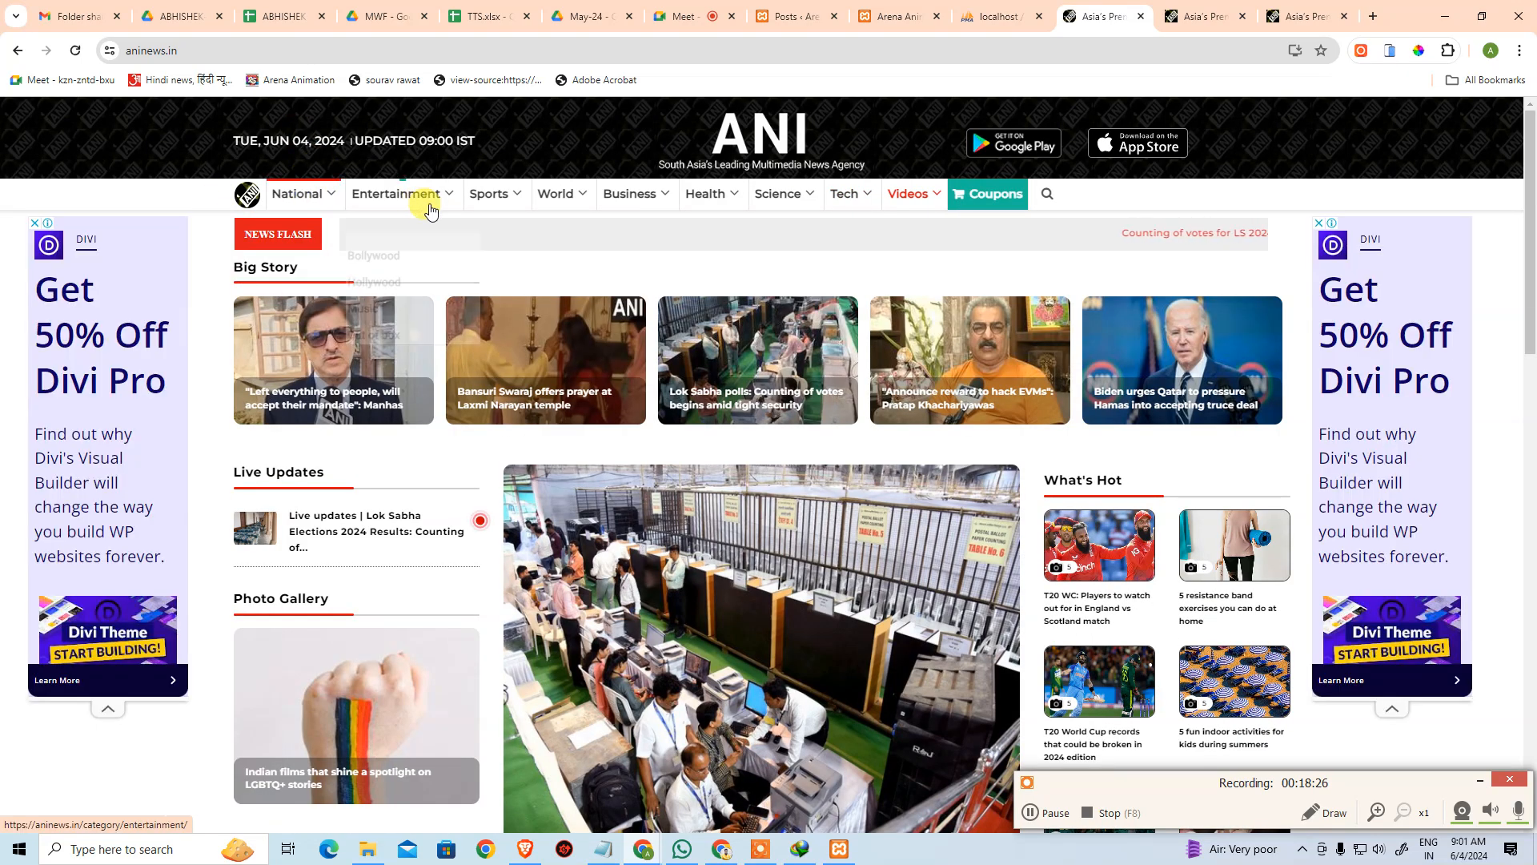
pyautogui.moveTo(355, 212)
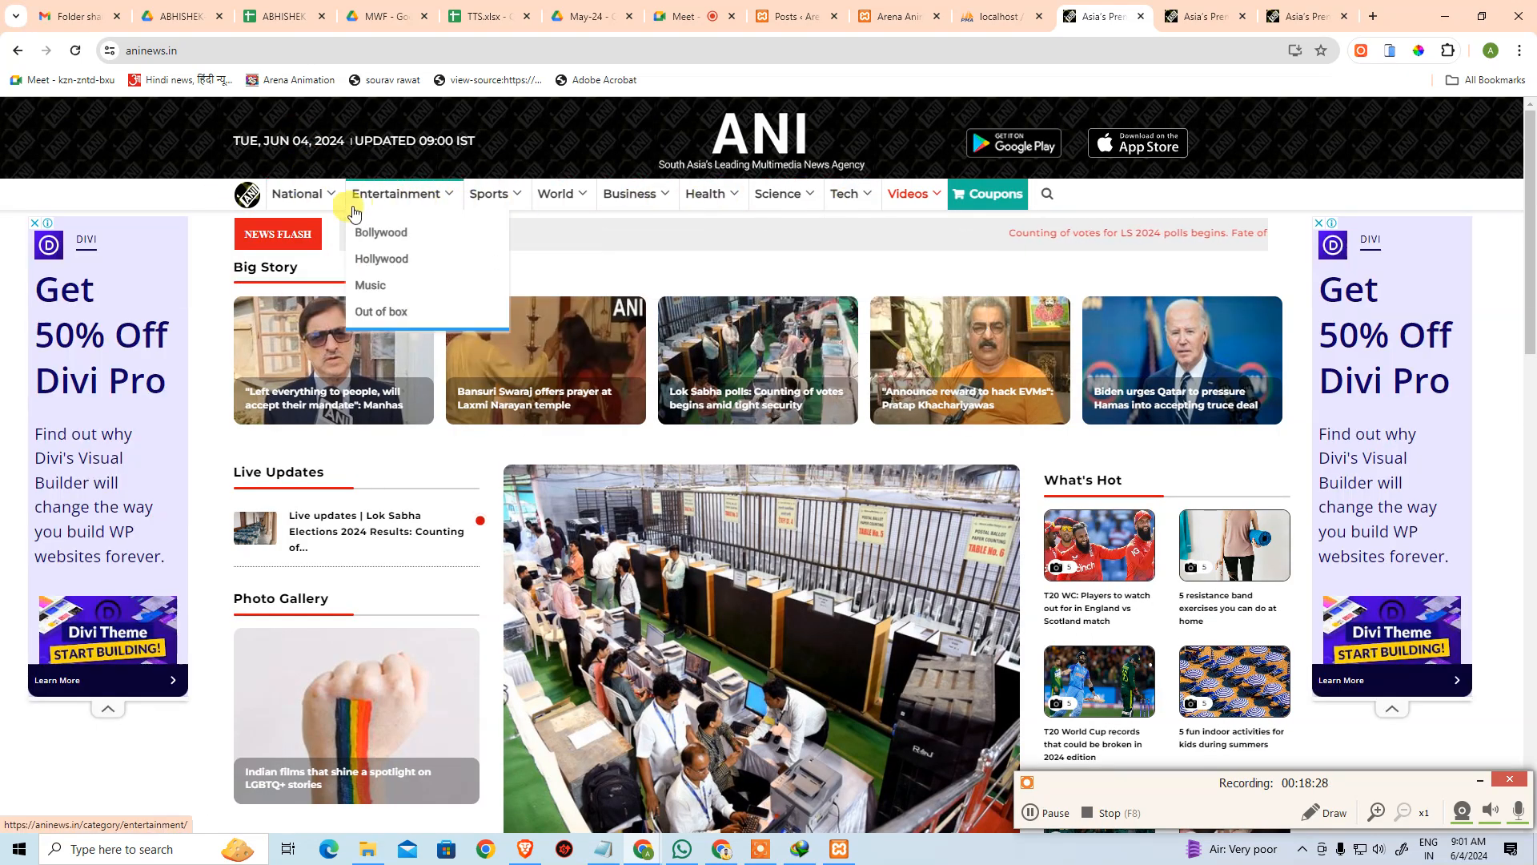
pyautogui.moveTo(301, 208)
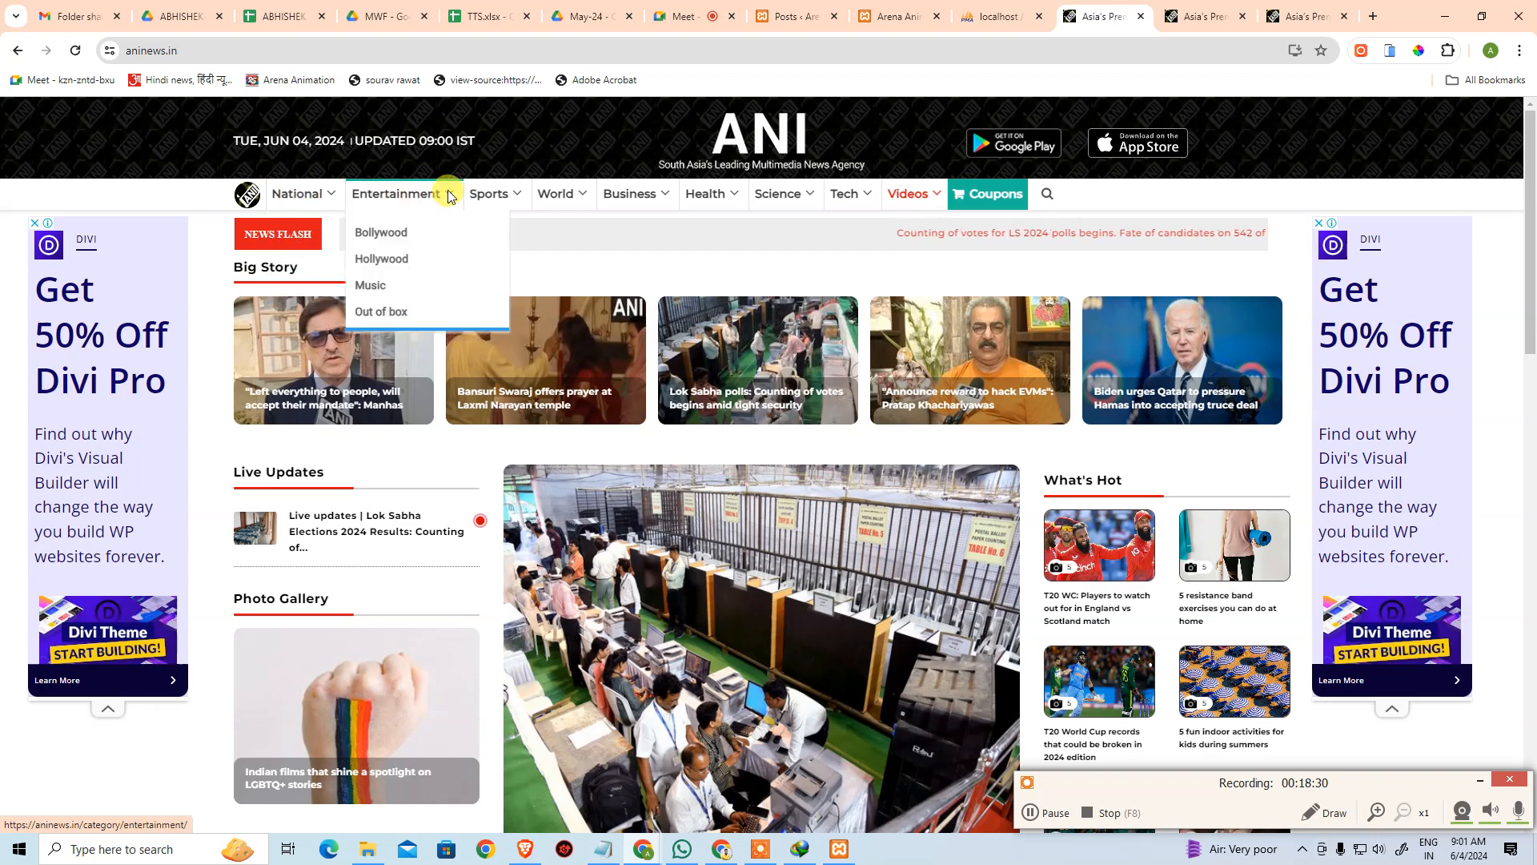
# - Open the National category and its General News and Politics subcategories to examine their pages and addresses
pyautogui.click(303, 201)
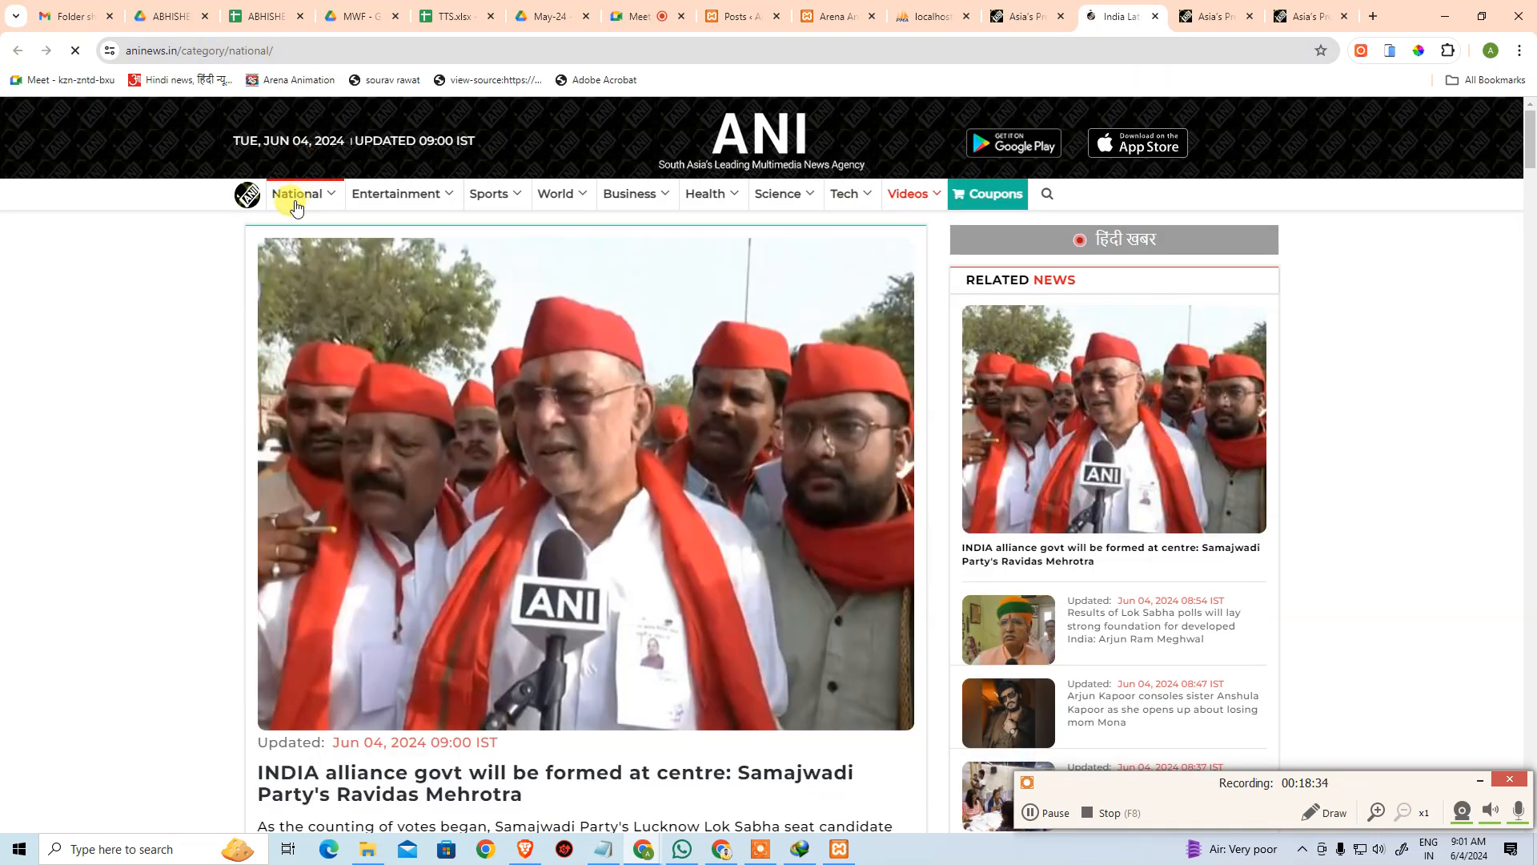
pyautogui.moveTo(298, 194)
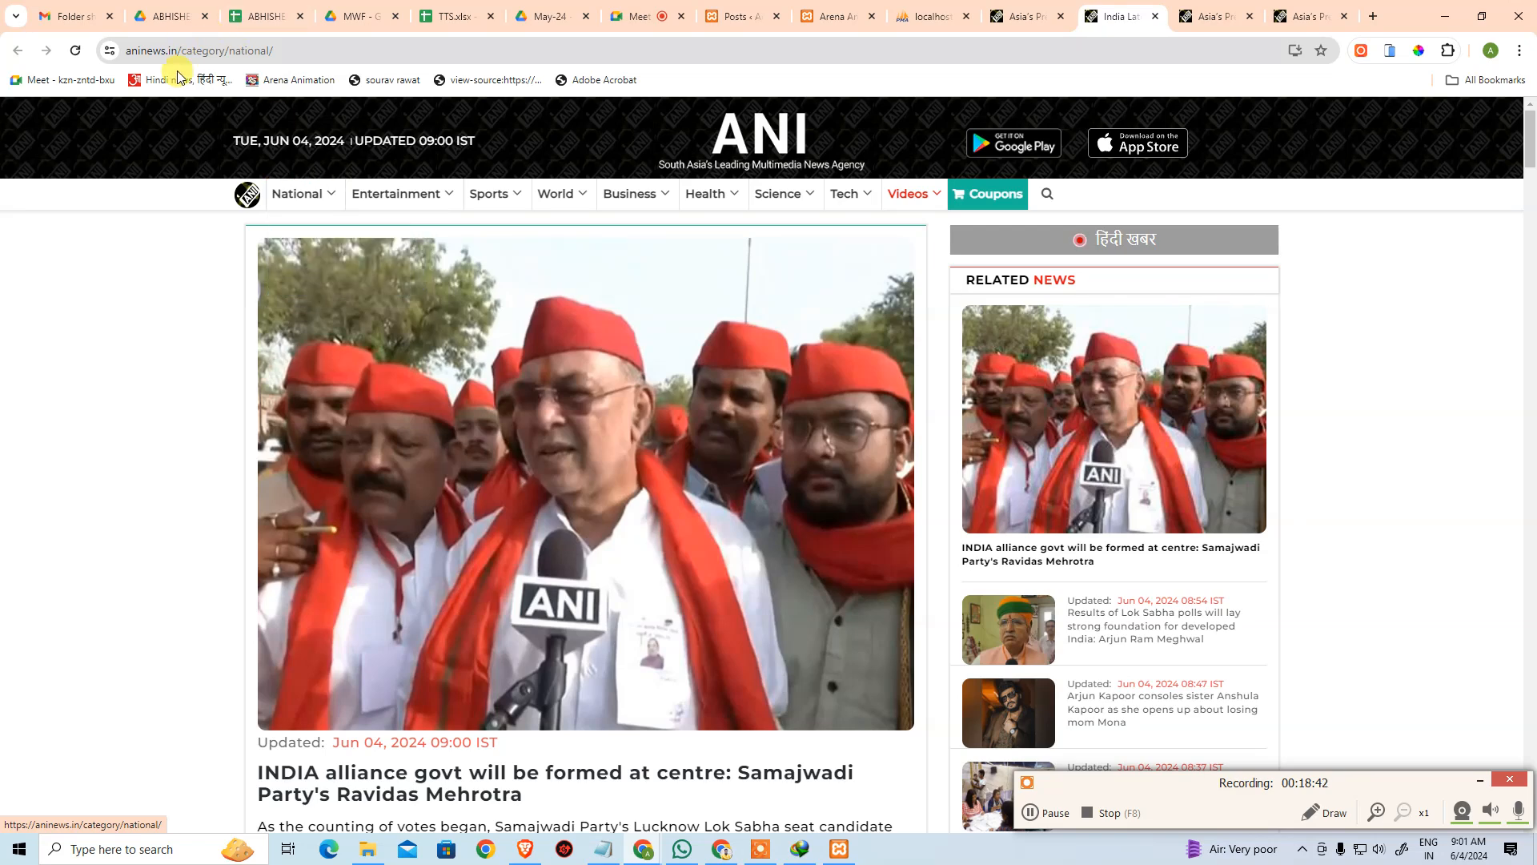
pyautogui.click(303, 238)
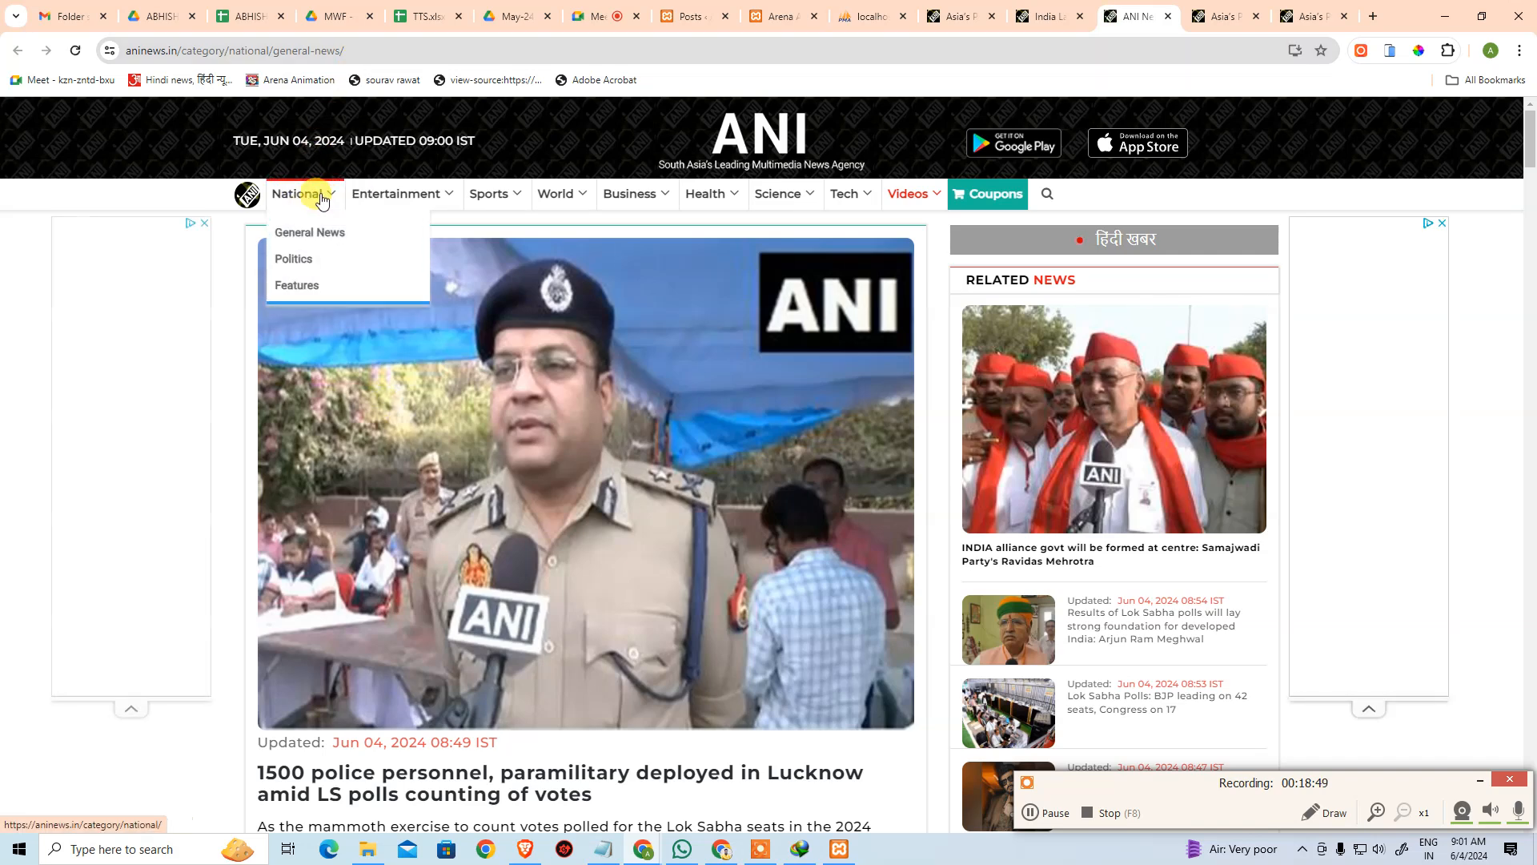
pyautogui.click(293, 260)
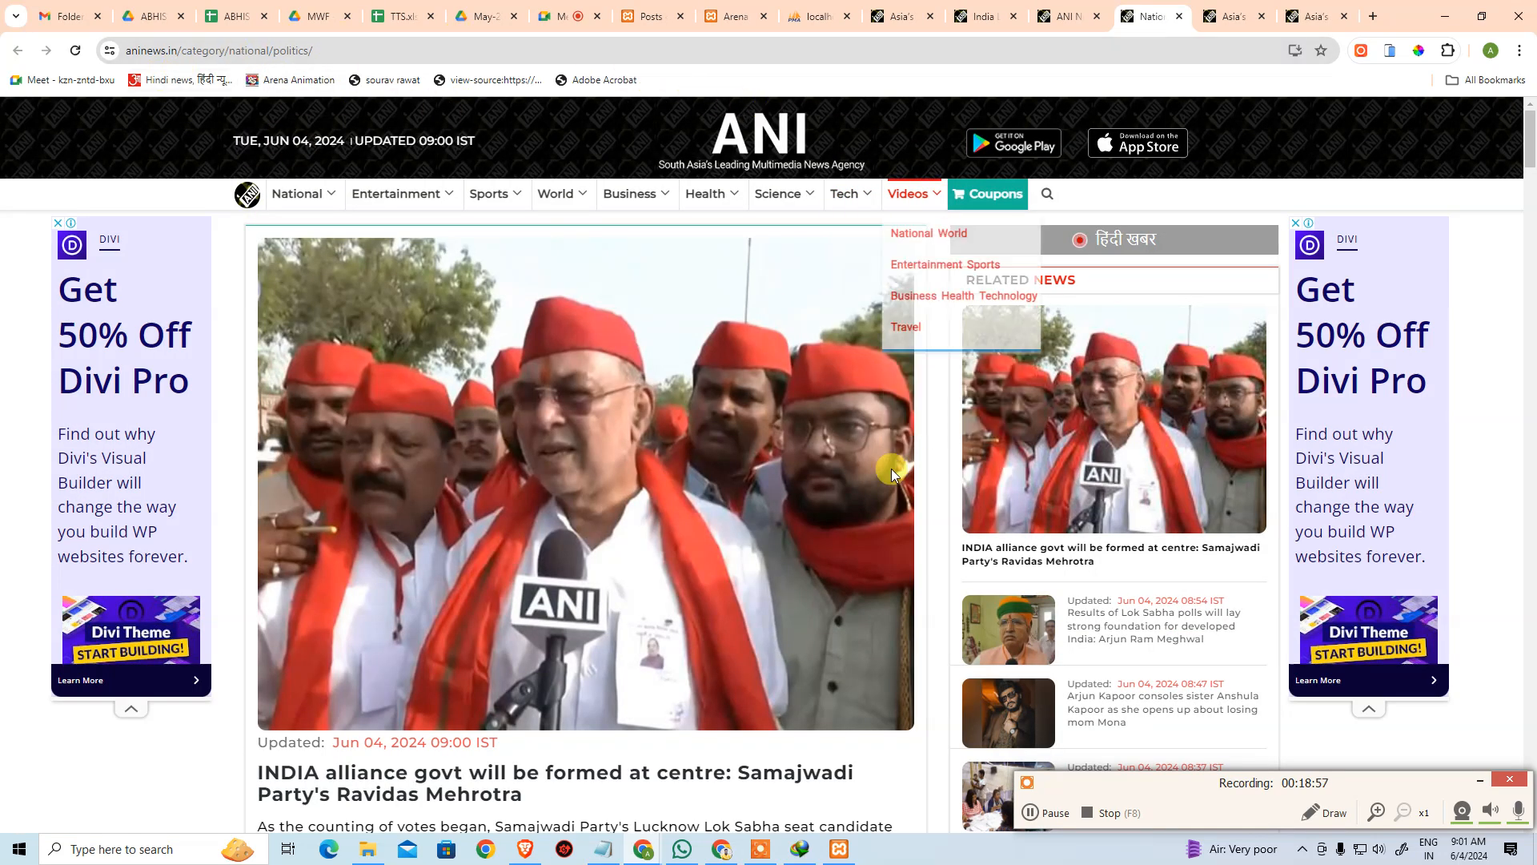
pyautogui.moveTo(304, 184)
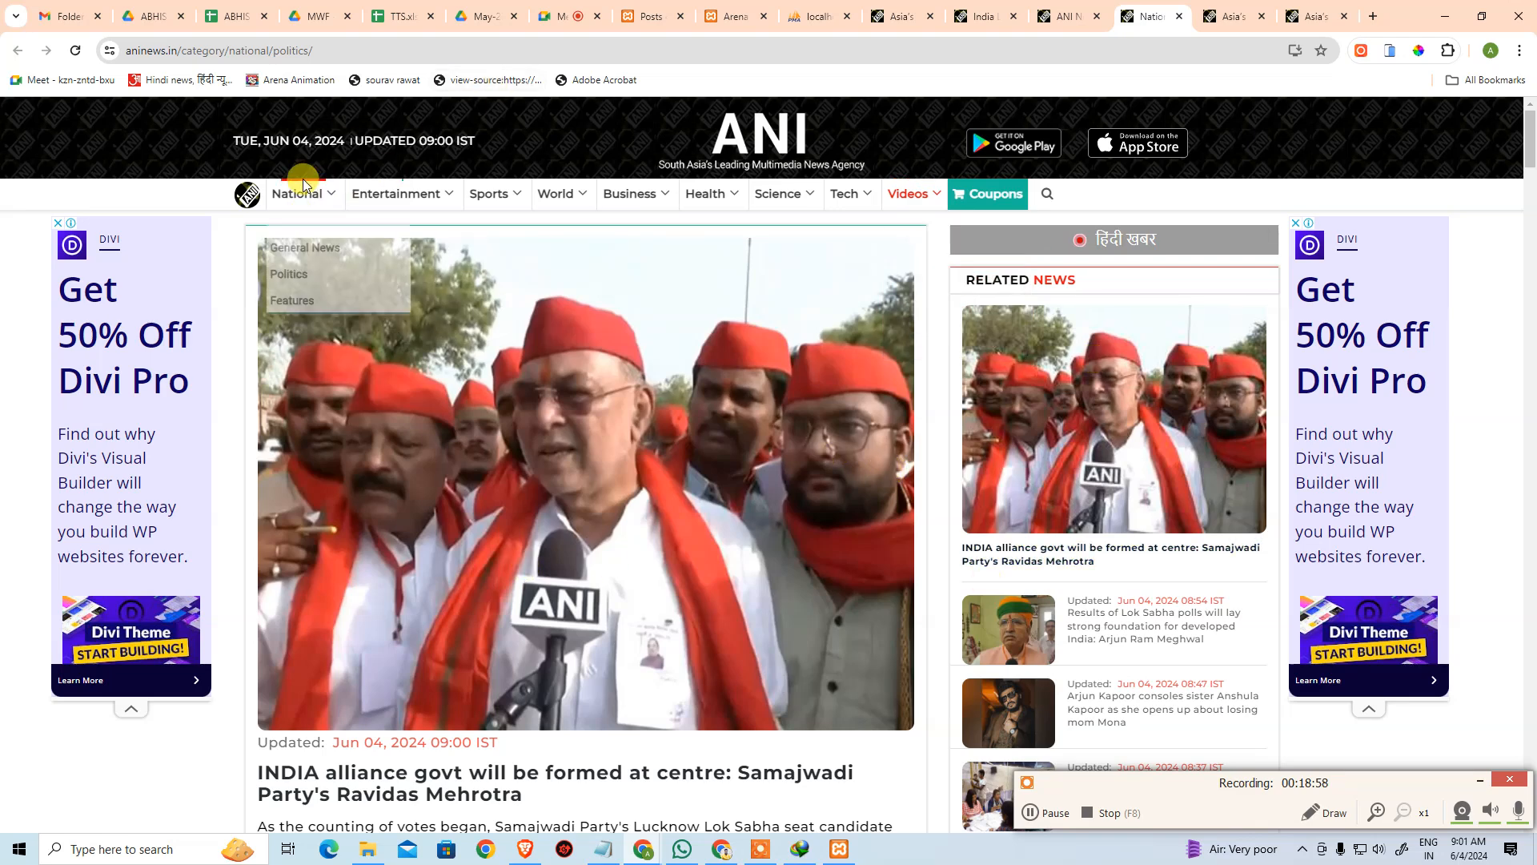
# - Go back to the ANI home page and look over how its posts are grouped into news sections
pyautogui.click(247, 194)
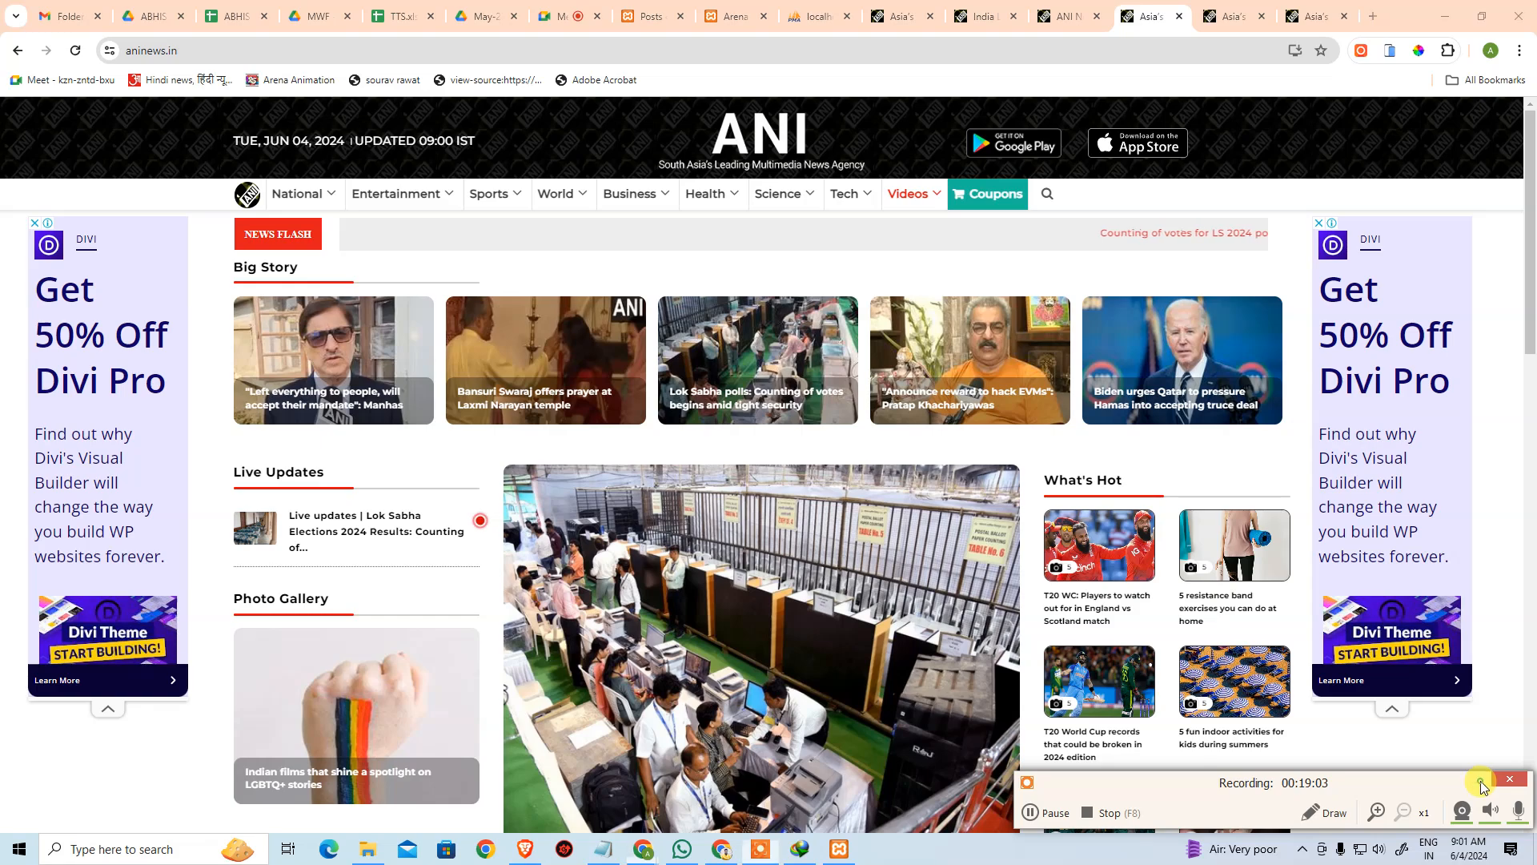
pyautogui.scroll(-4, 1033, 428)
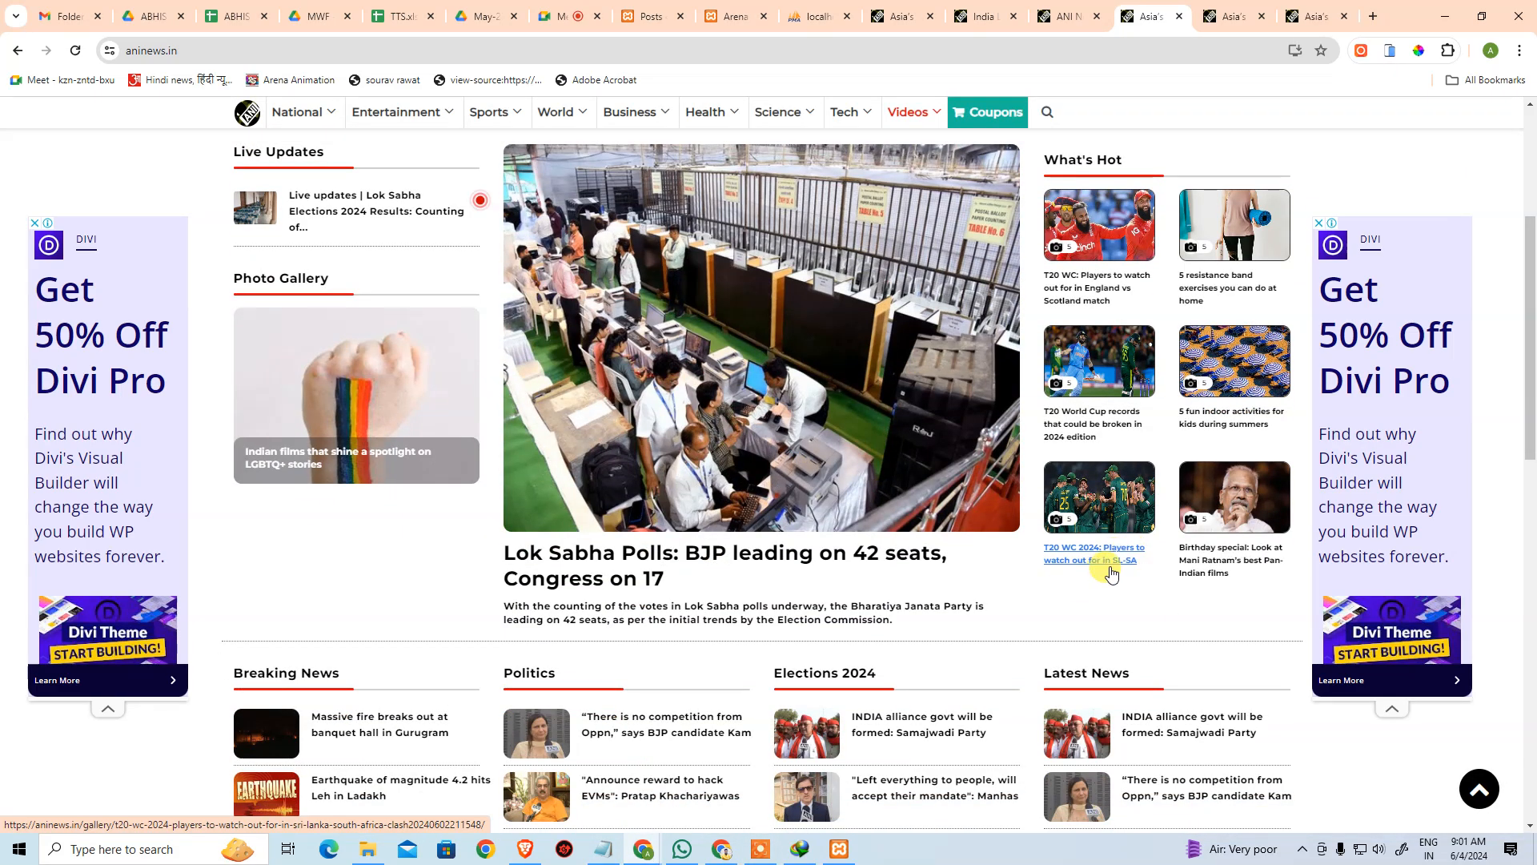
pyautogui.scroll(4, 1111, 572)
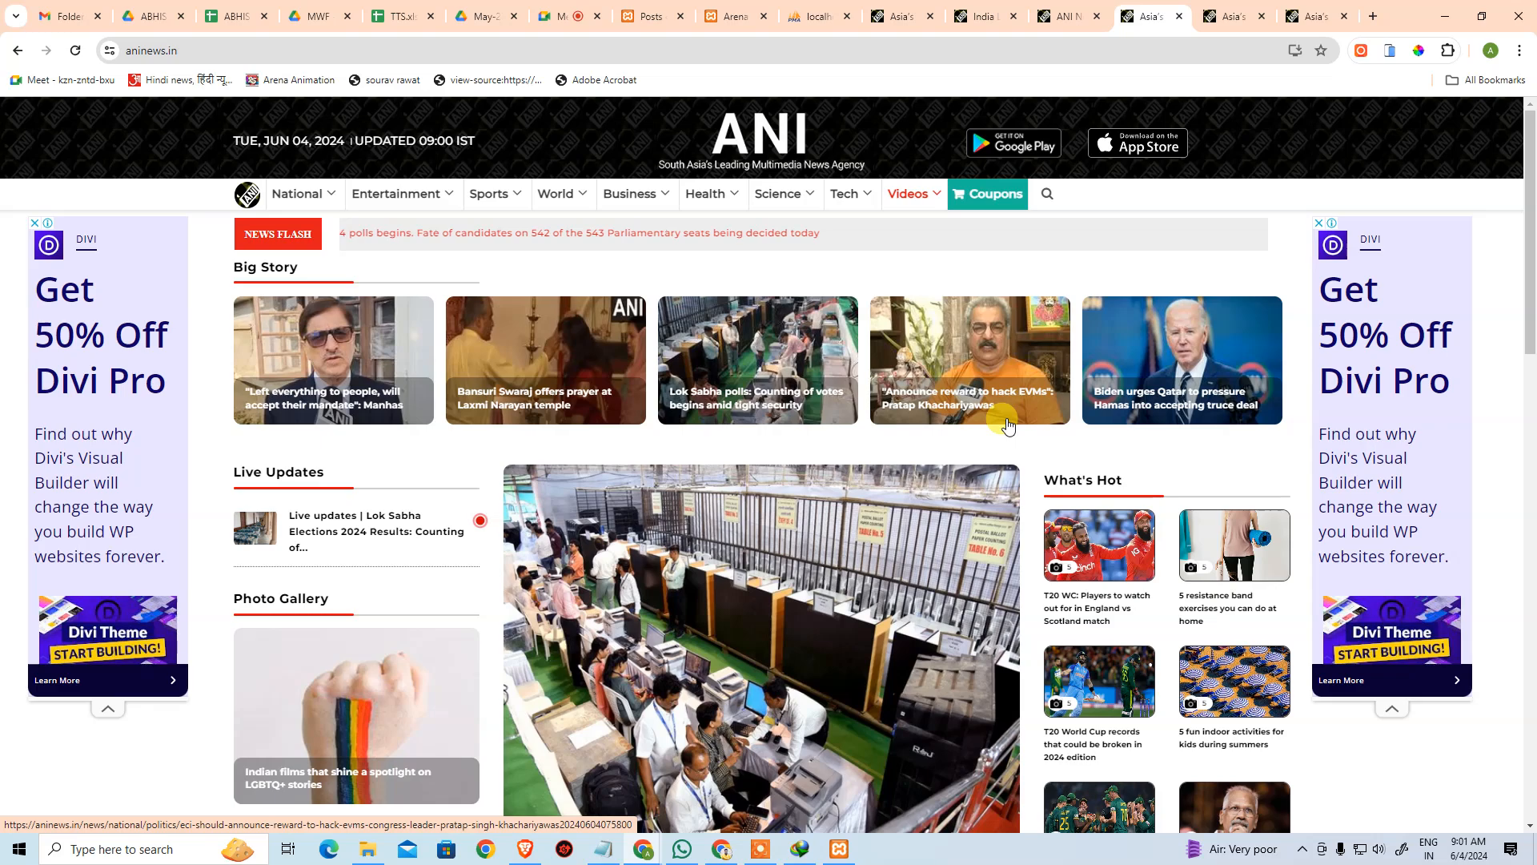
pyautogui.scroll(-7, 810, 497)
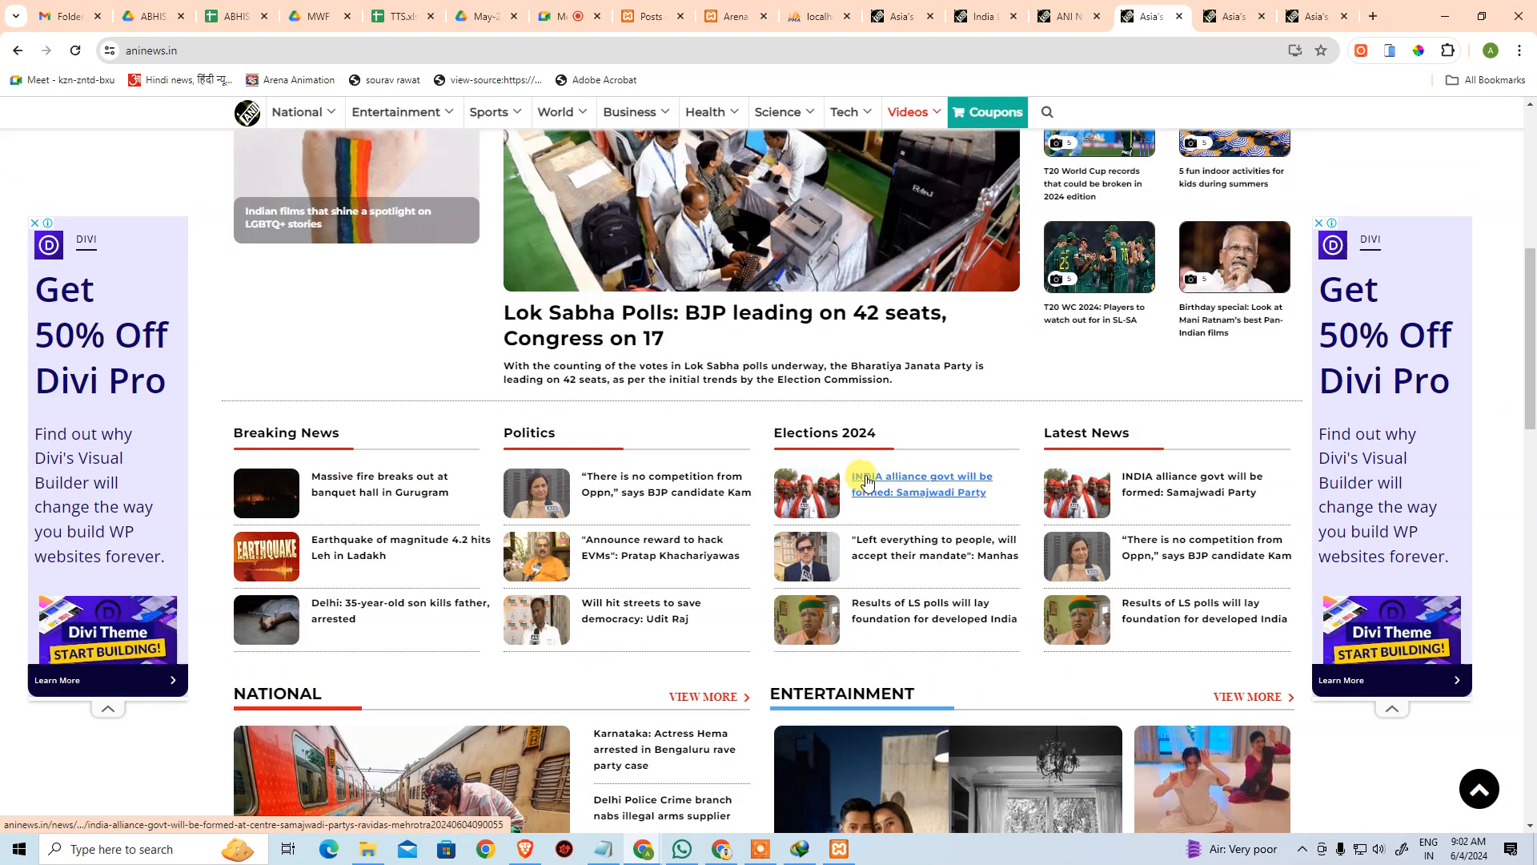
pyautogui.scroll(7, 867, 481)
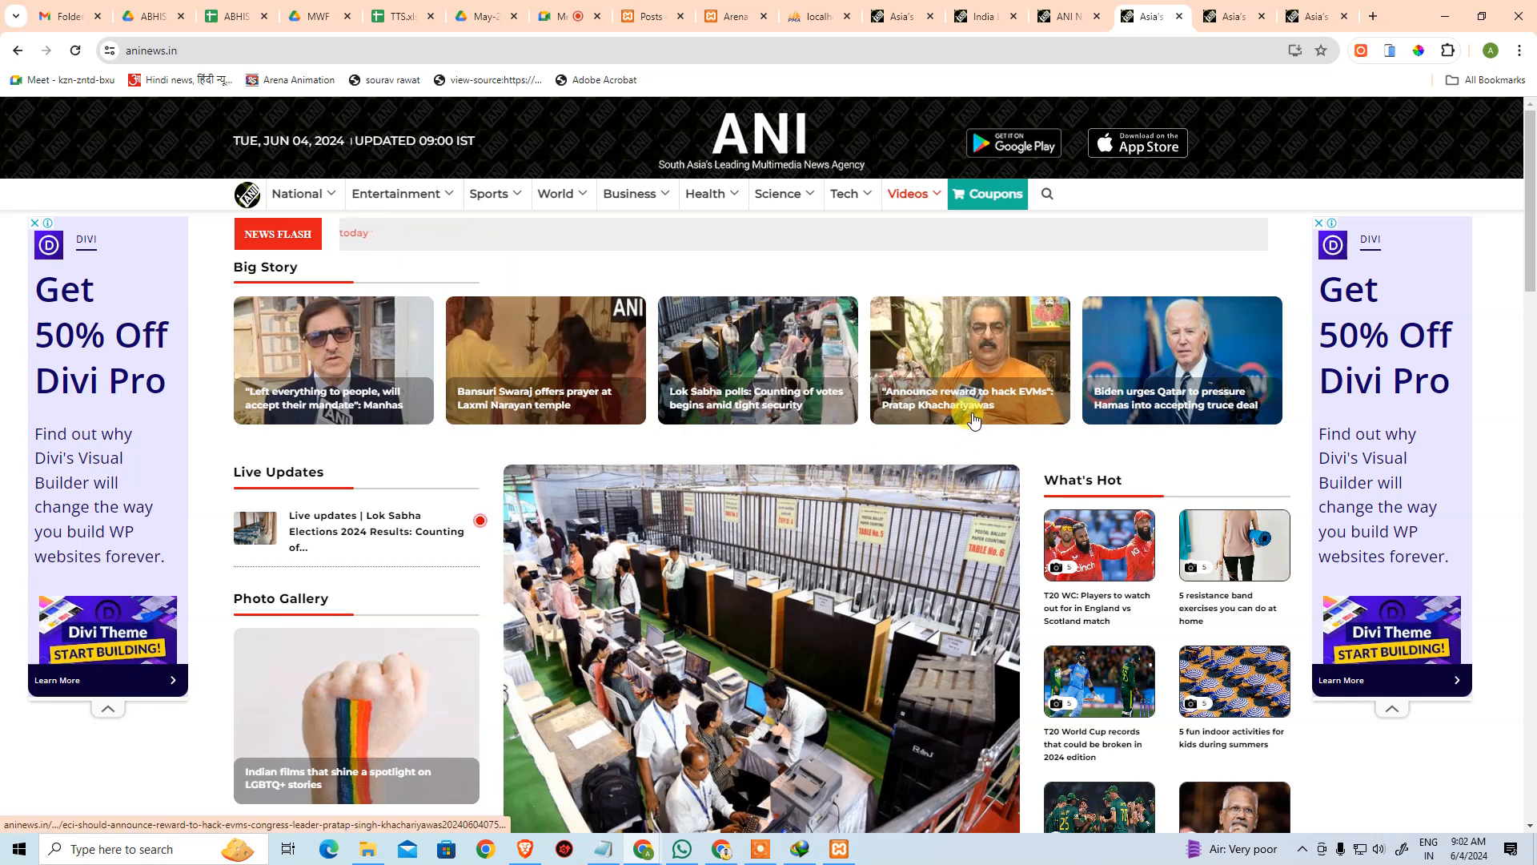
# - Review the National subcategories, then open the Entertainment category page and look over its posts
pyautogui.moveTo(304, 193)
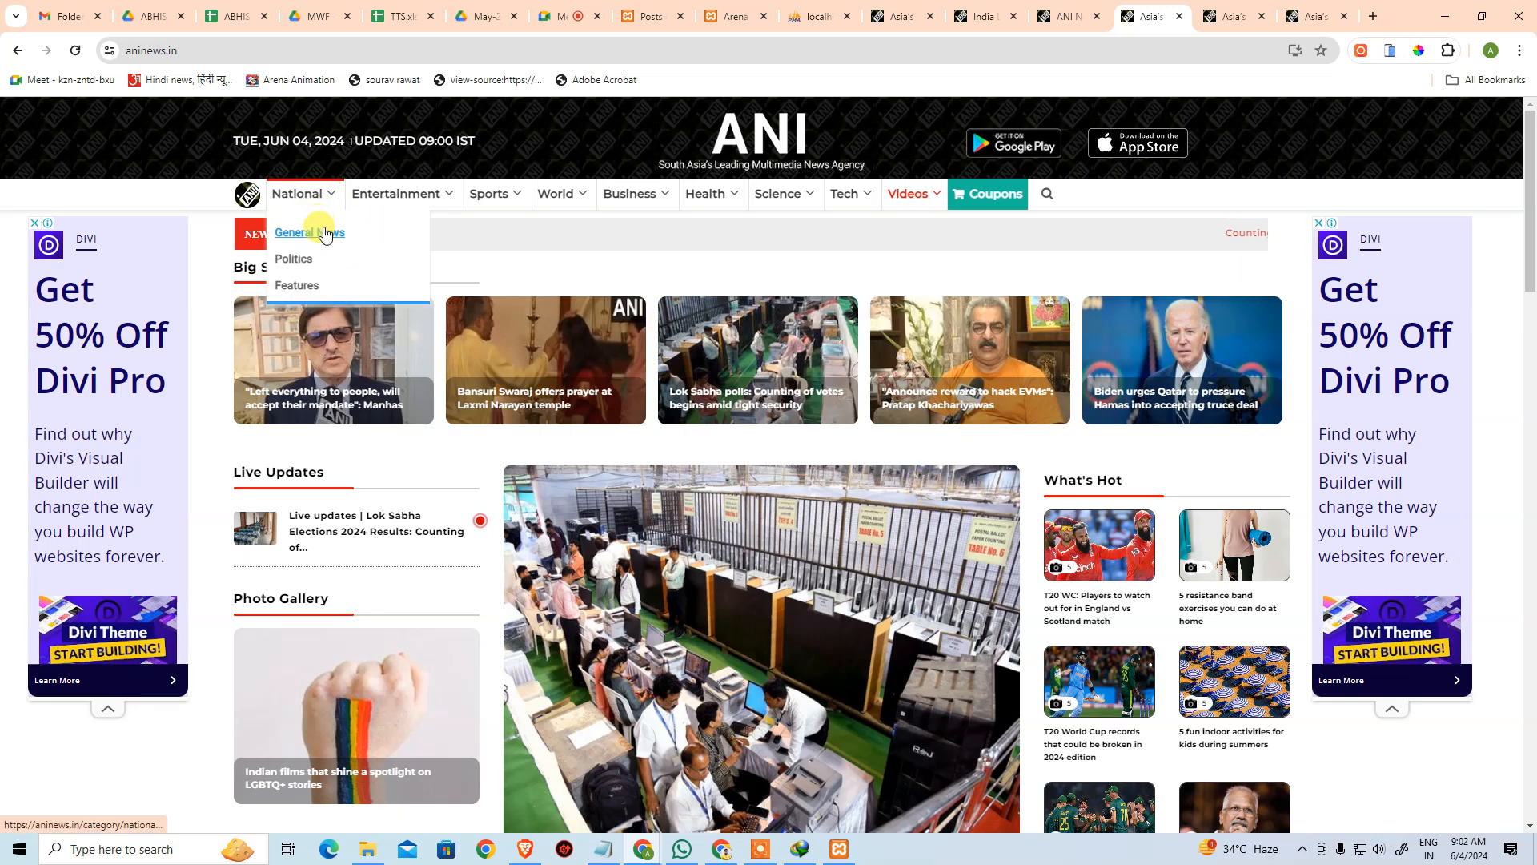
pyautogui.moveTo(395, 192)
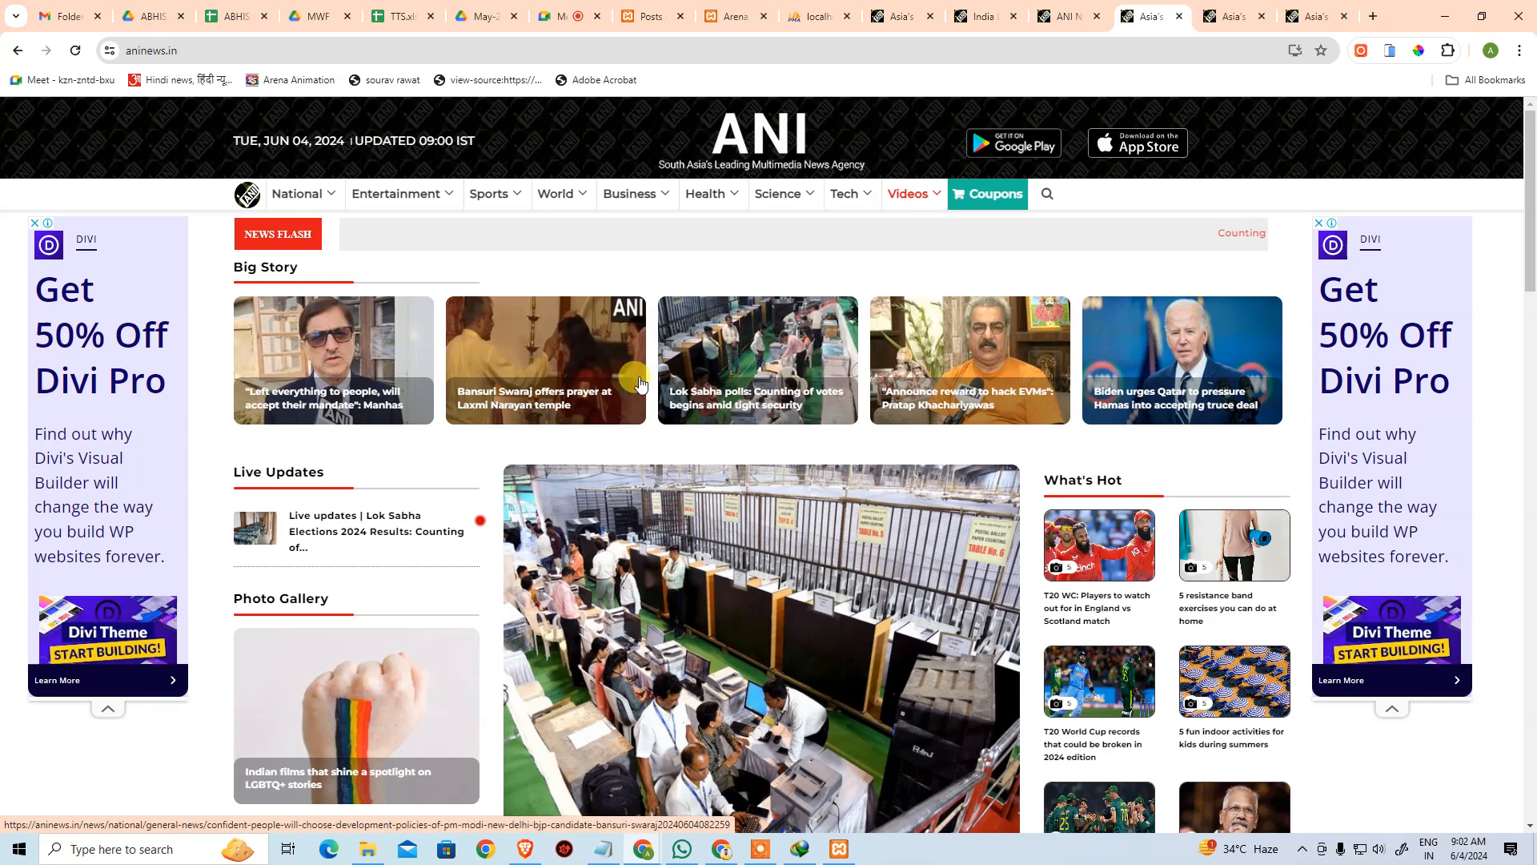
pyautogui.click(393, 207)
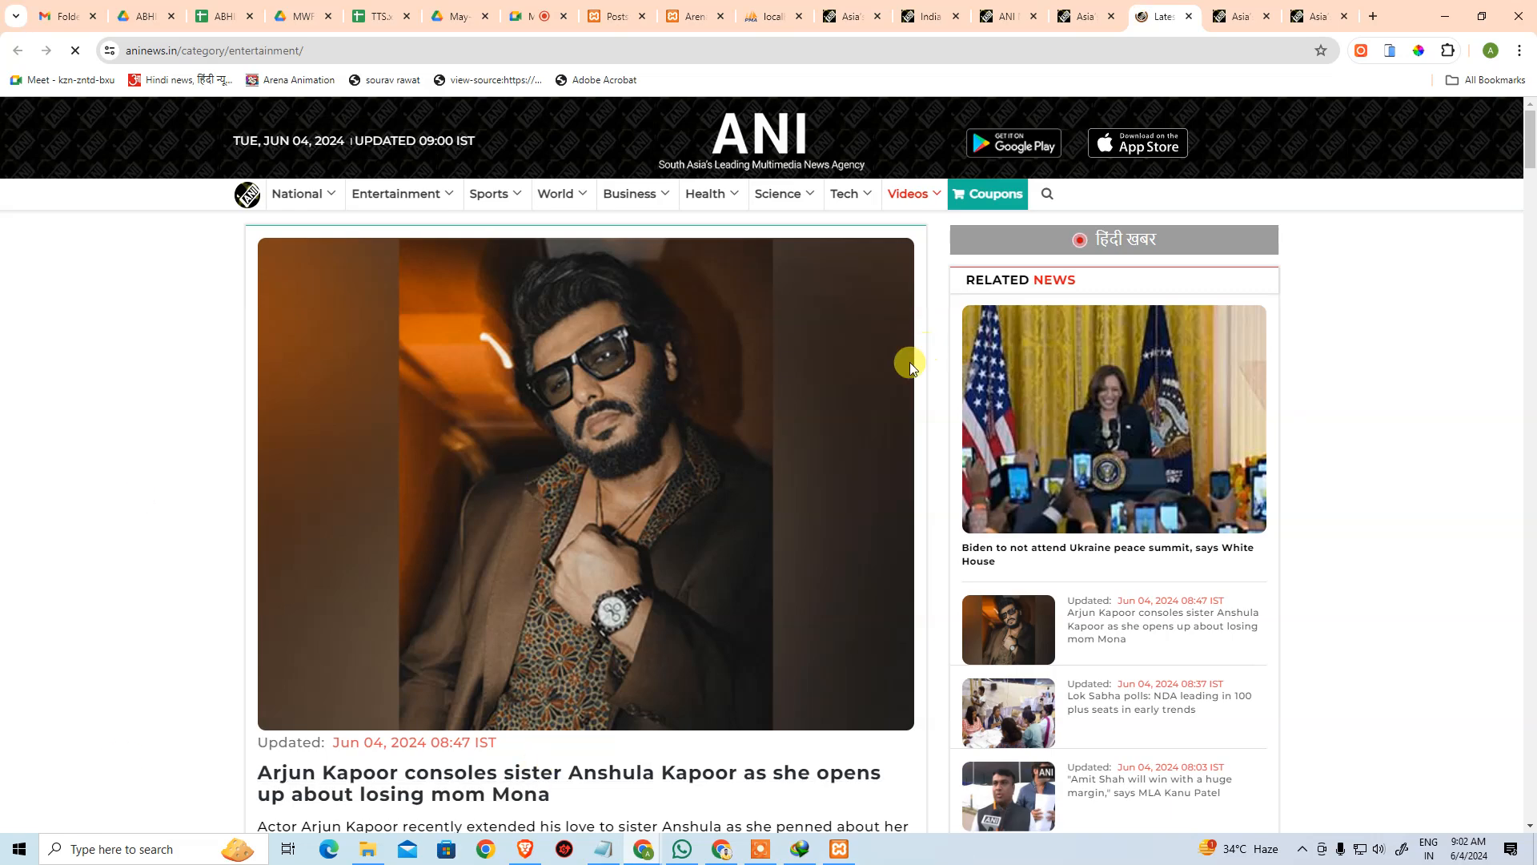
pyautogui.scroll(-7, 881, 376)
pyautogui.scroll(4, 689, 434)
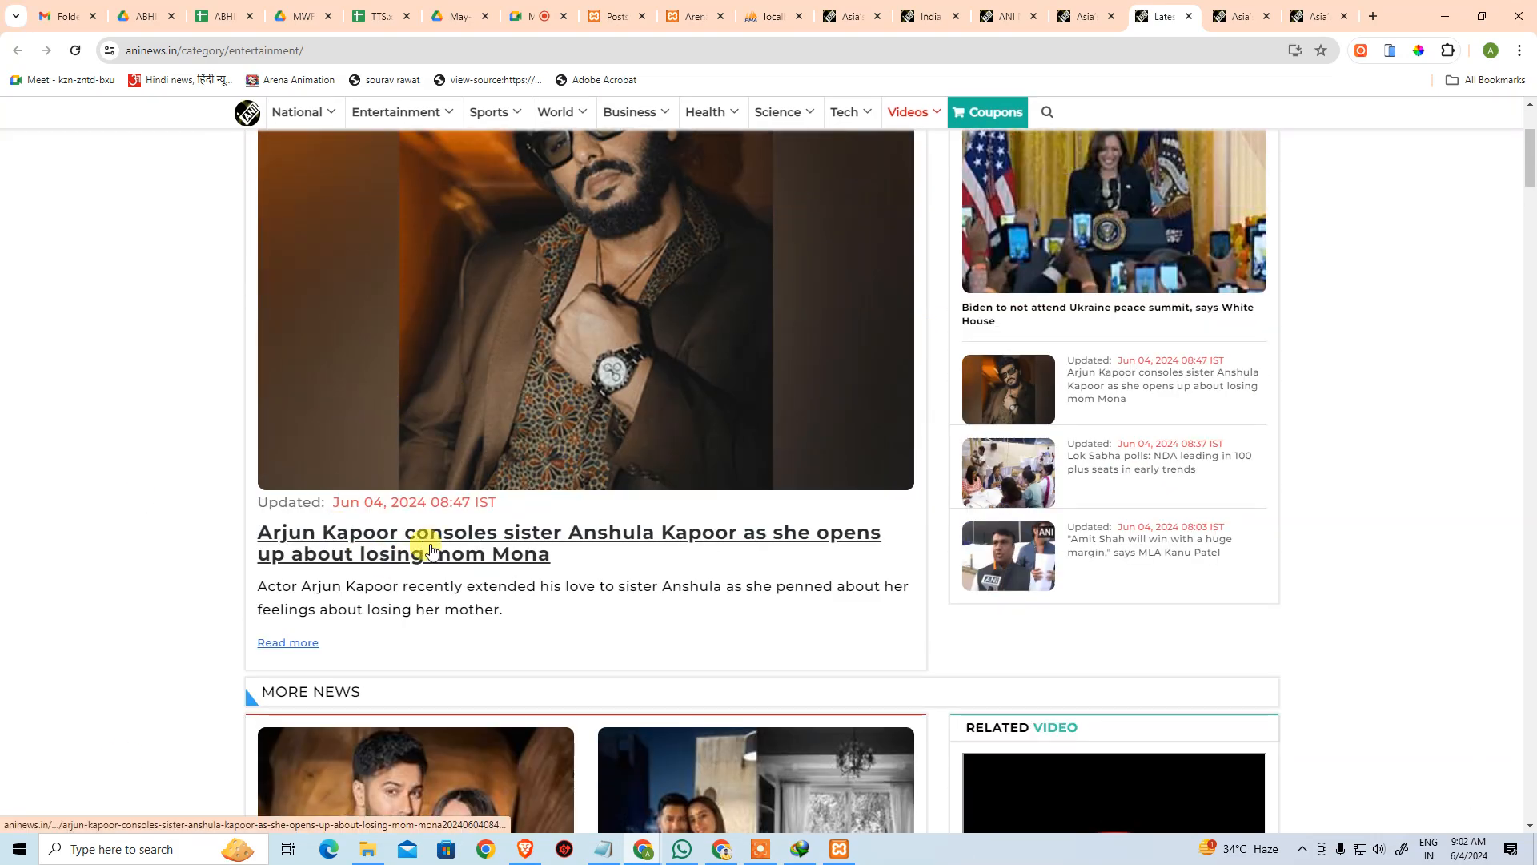
# - Open the lead Entertainment article about Arjun Kapoor and look through its content and tags
pyautogui.click(431, 549)
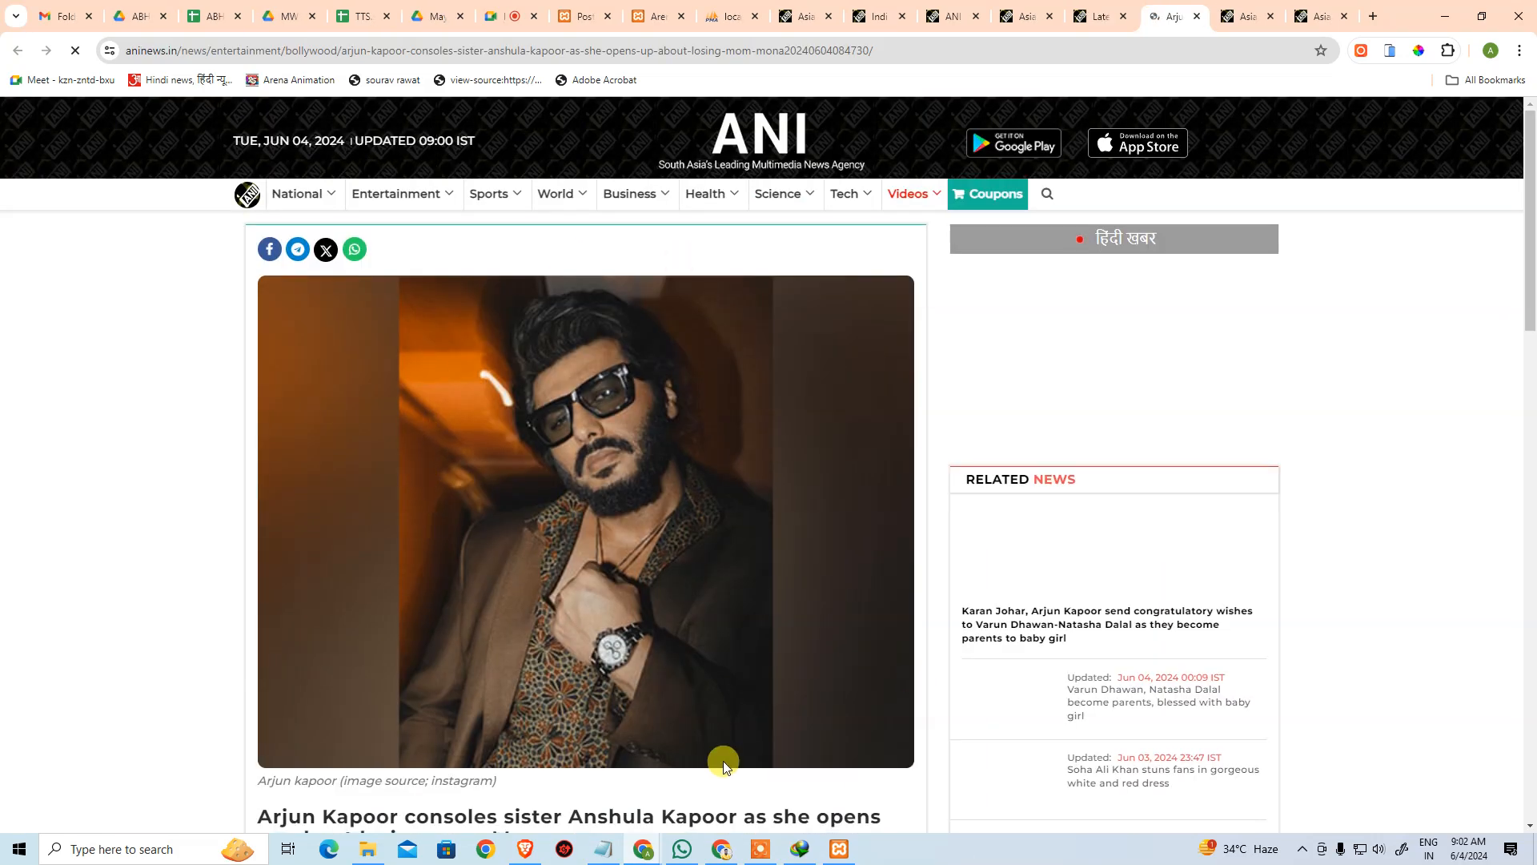
pyautogui.scroll(-15, 700, 718)
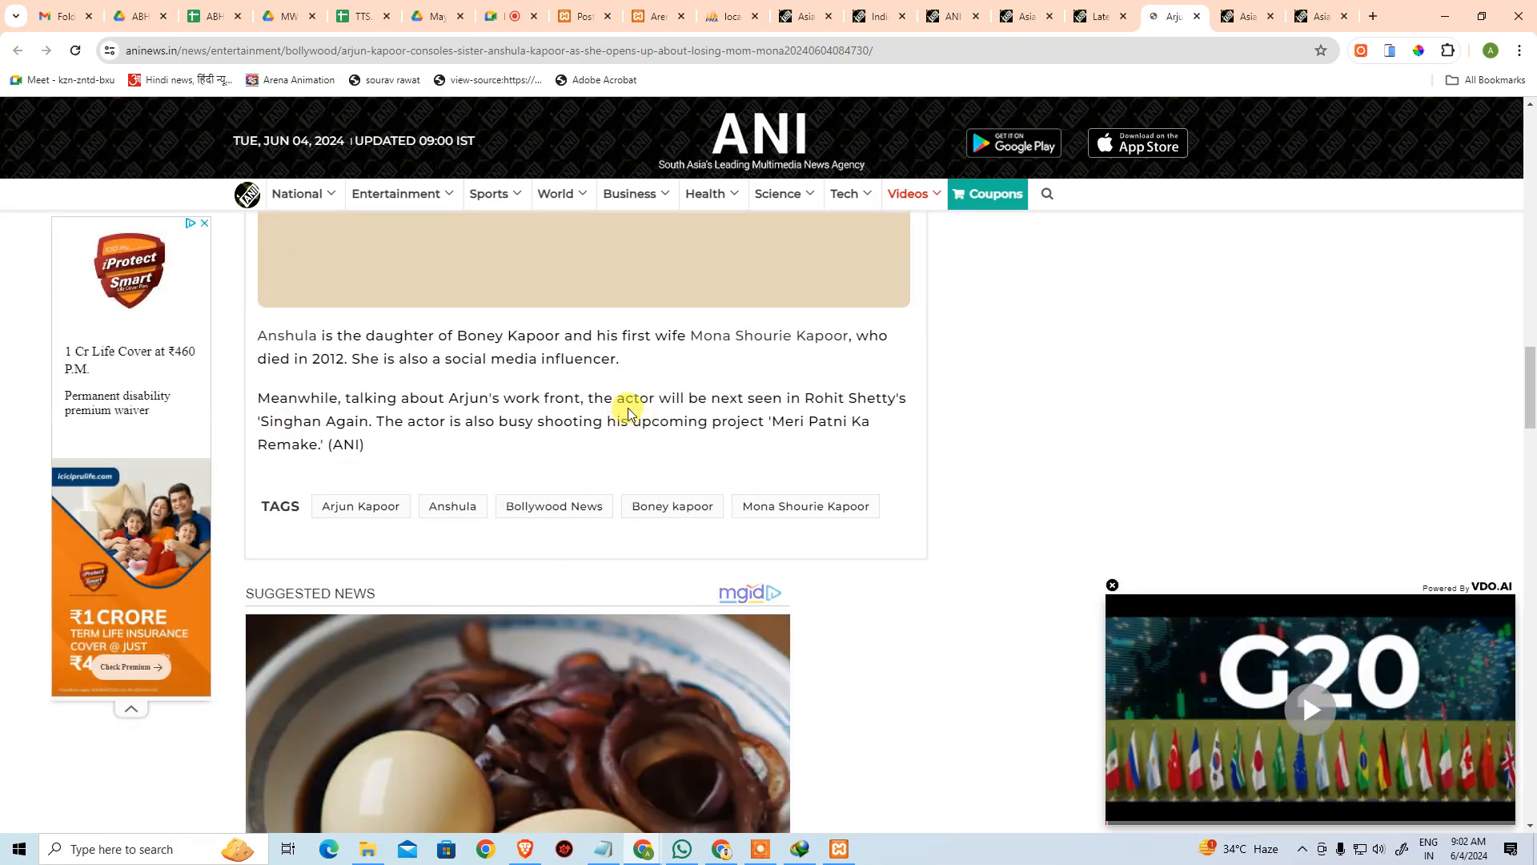
pyautogui.scroll(-10, 629, 412)
pyautogui.scroll(20, 690, 377)
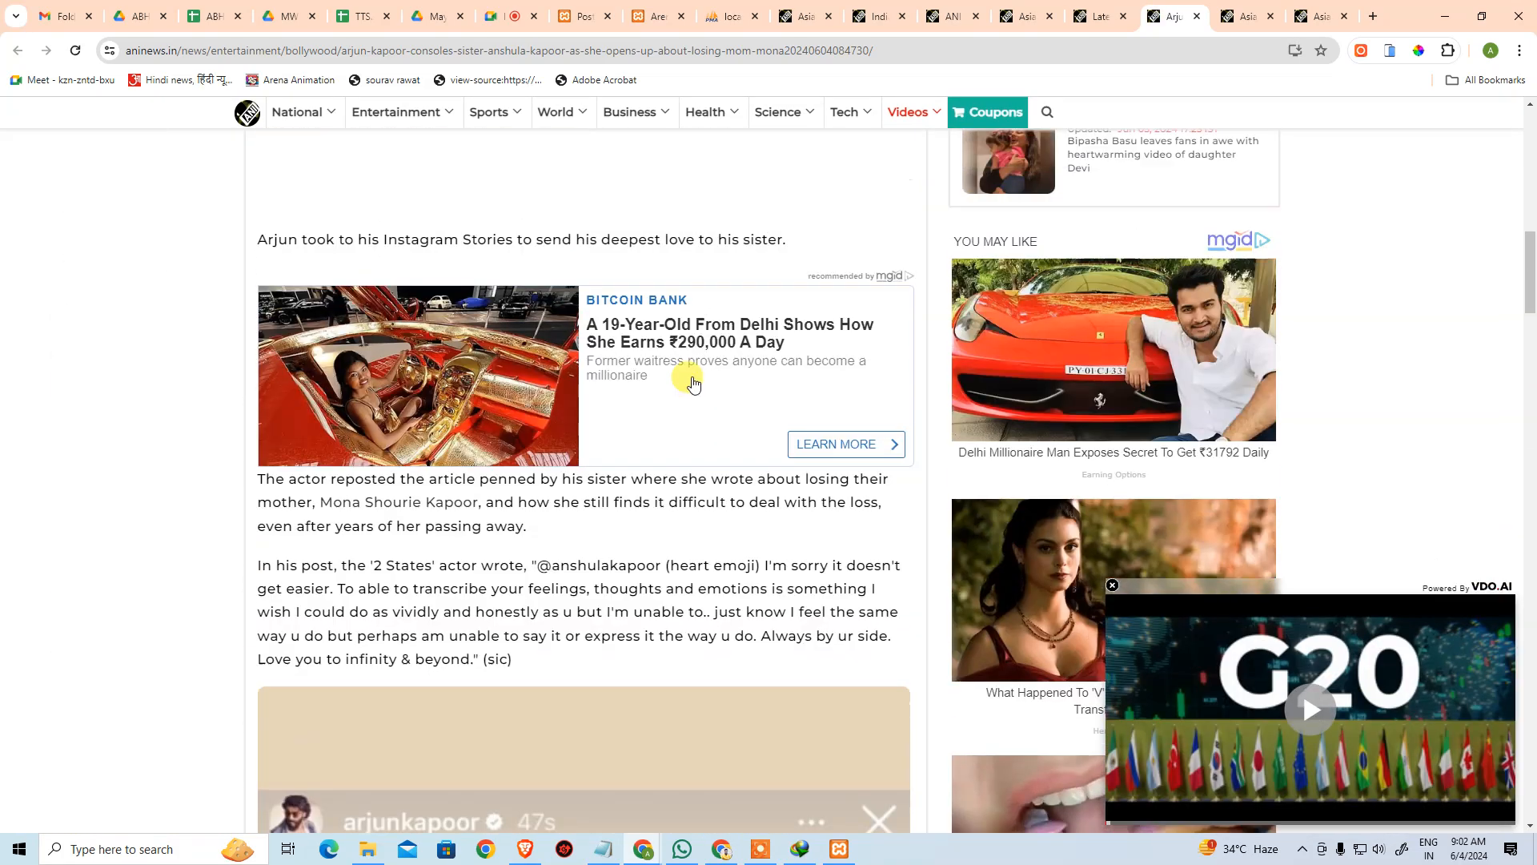
pyautogui.scroll(10, 693, 384)
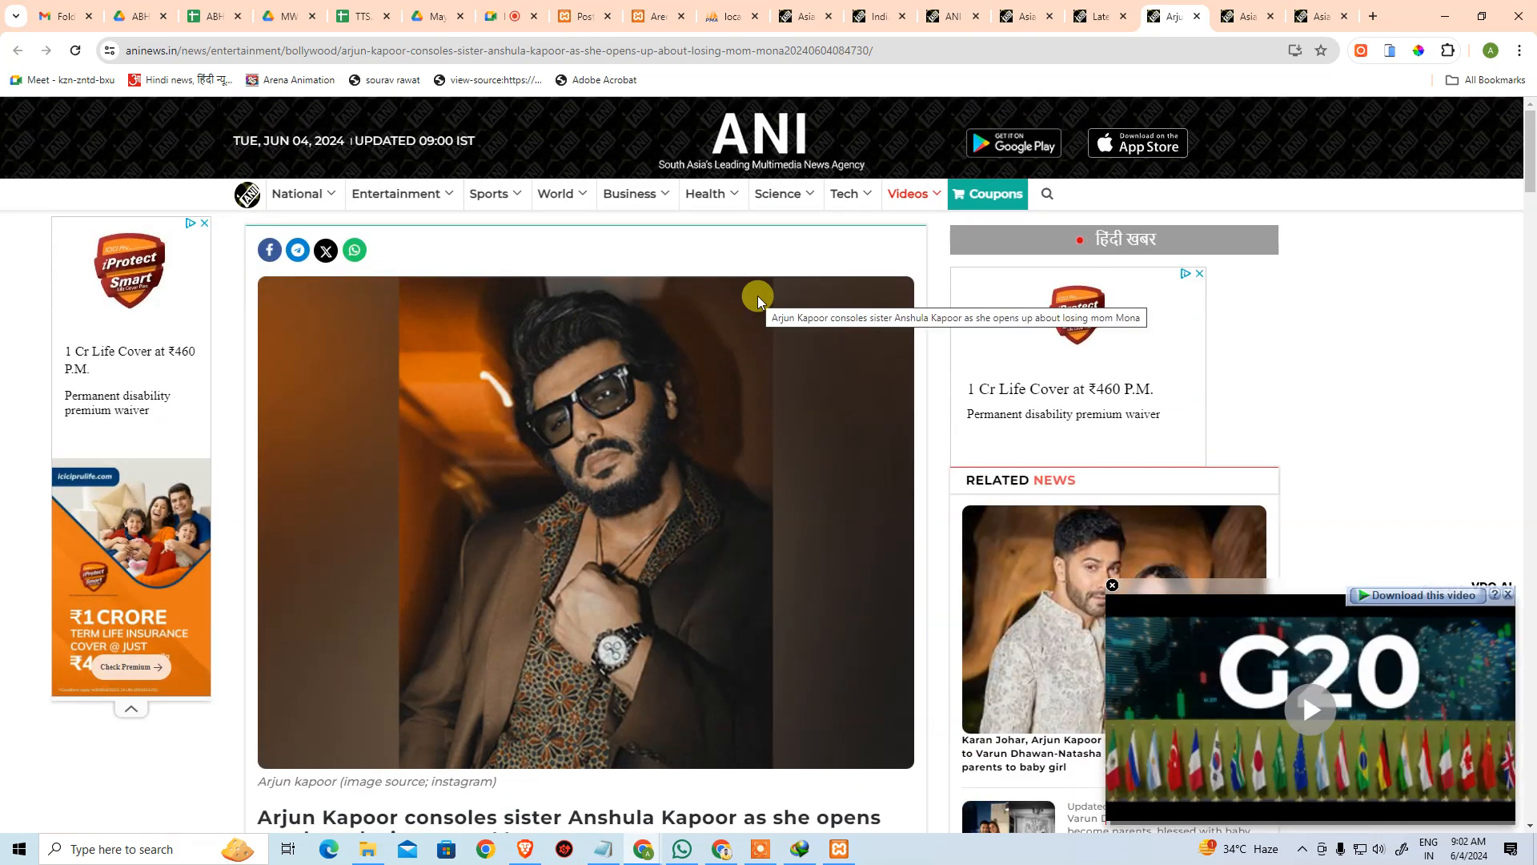
# - Close the open ANI news pages and return to the Posts list in the WordPress dashboard
pyautogui.middleClick(1328, 16)
pyautogui.middleClick(1329, 15)
pyautogui.middleClick(1330, 16)
pyautogui.middleClick(1333, 14)
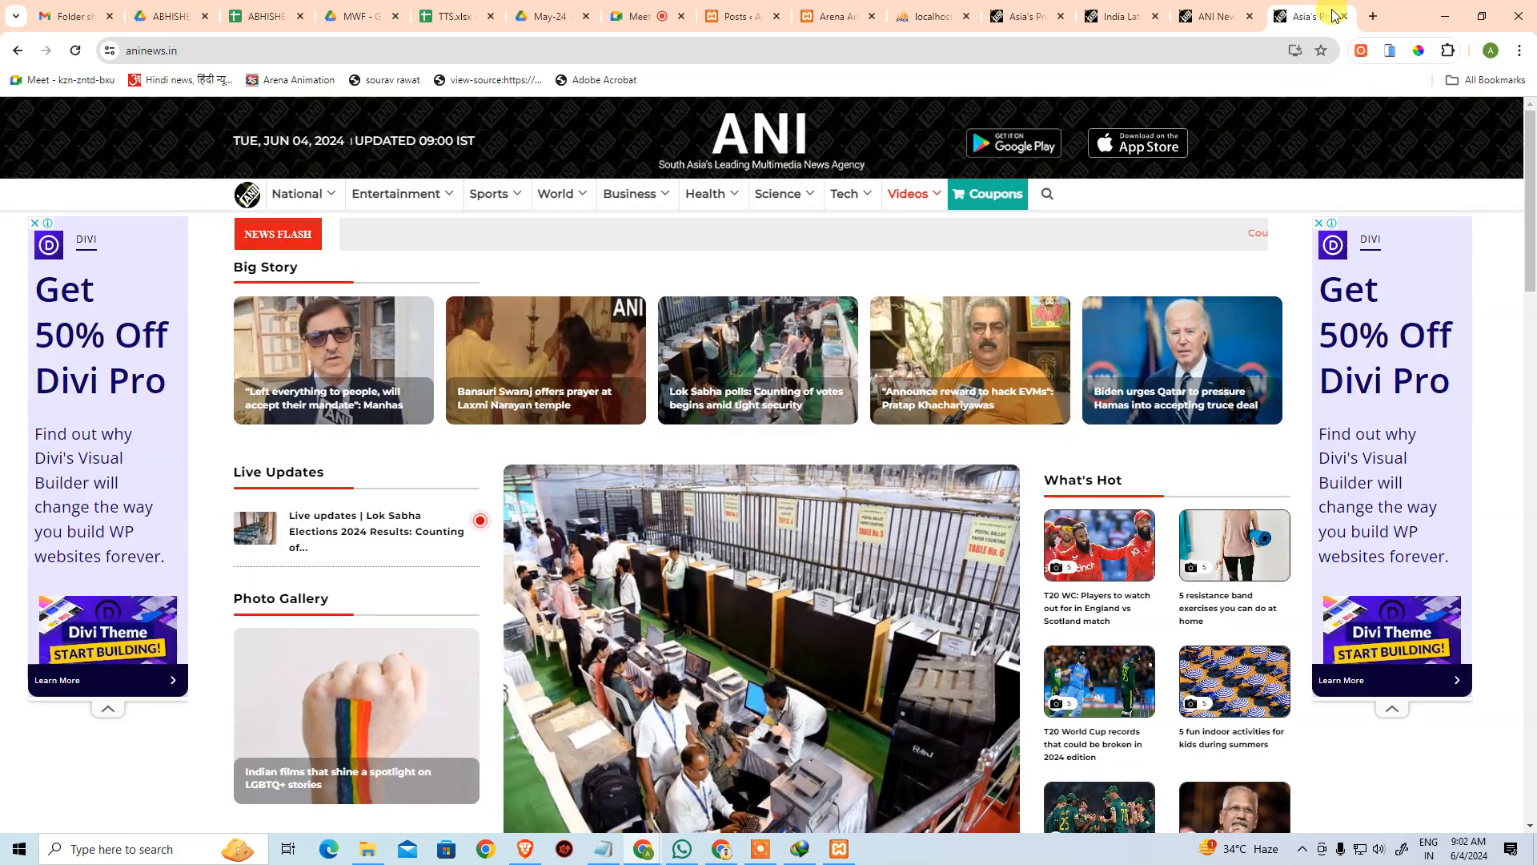
pyautogui.middleClick(1333, 14)
pyautogui.middleClick(1335, 15)
pyautogui.middleClick(1337, 13)
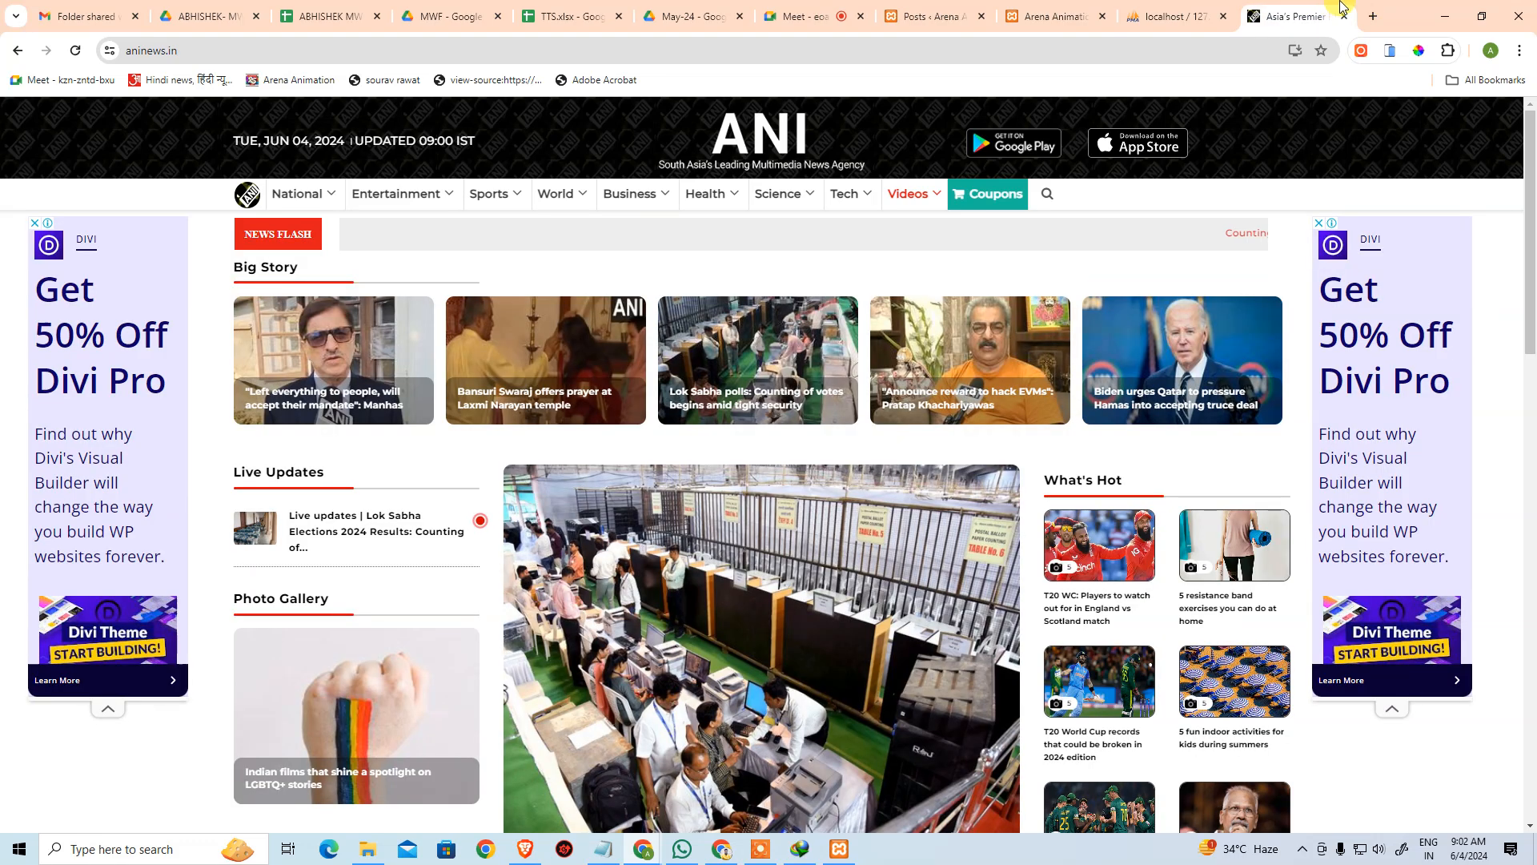
pyautogui.middleClick(1343, 9)
pyautogui.click(1155, 7)
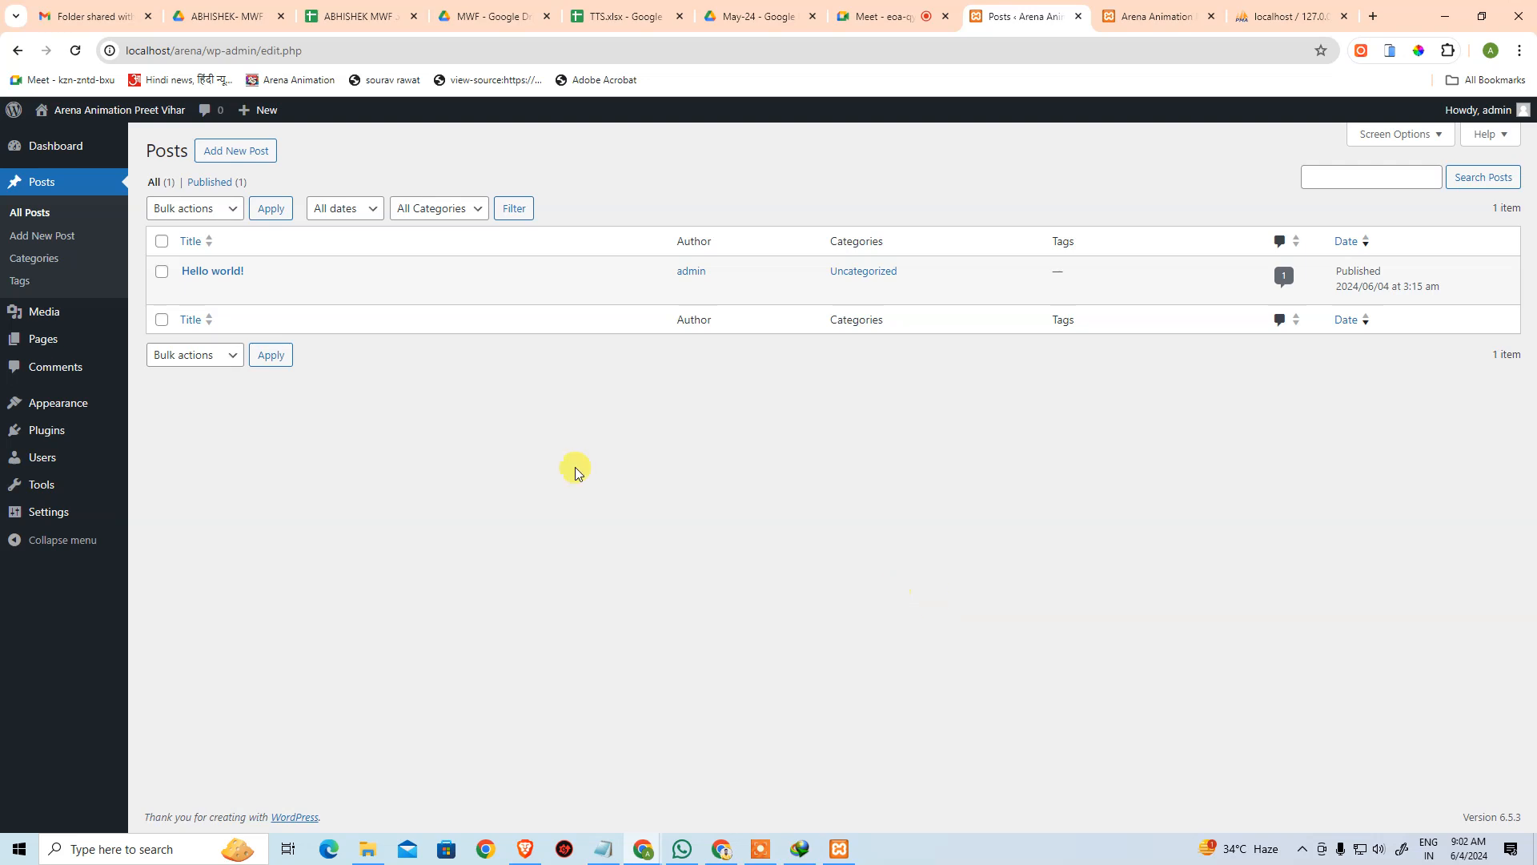
# - Open the post Categories screen, then the Tags screen, to show where each is managed
pyautogui.click(40, 257)
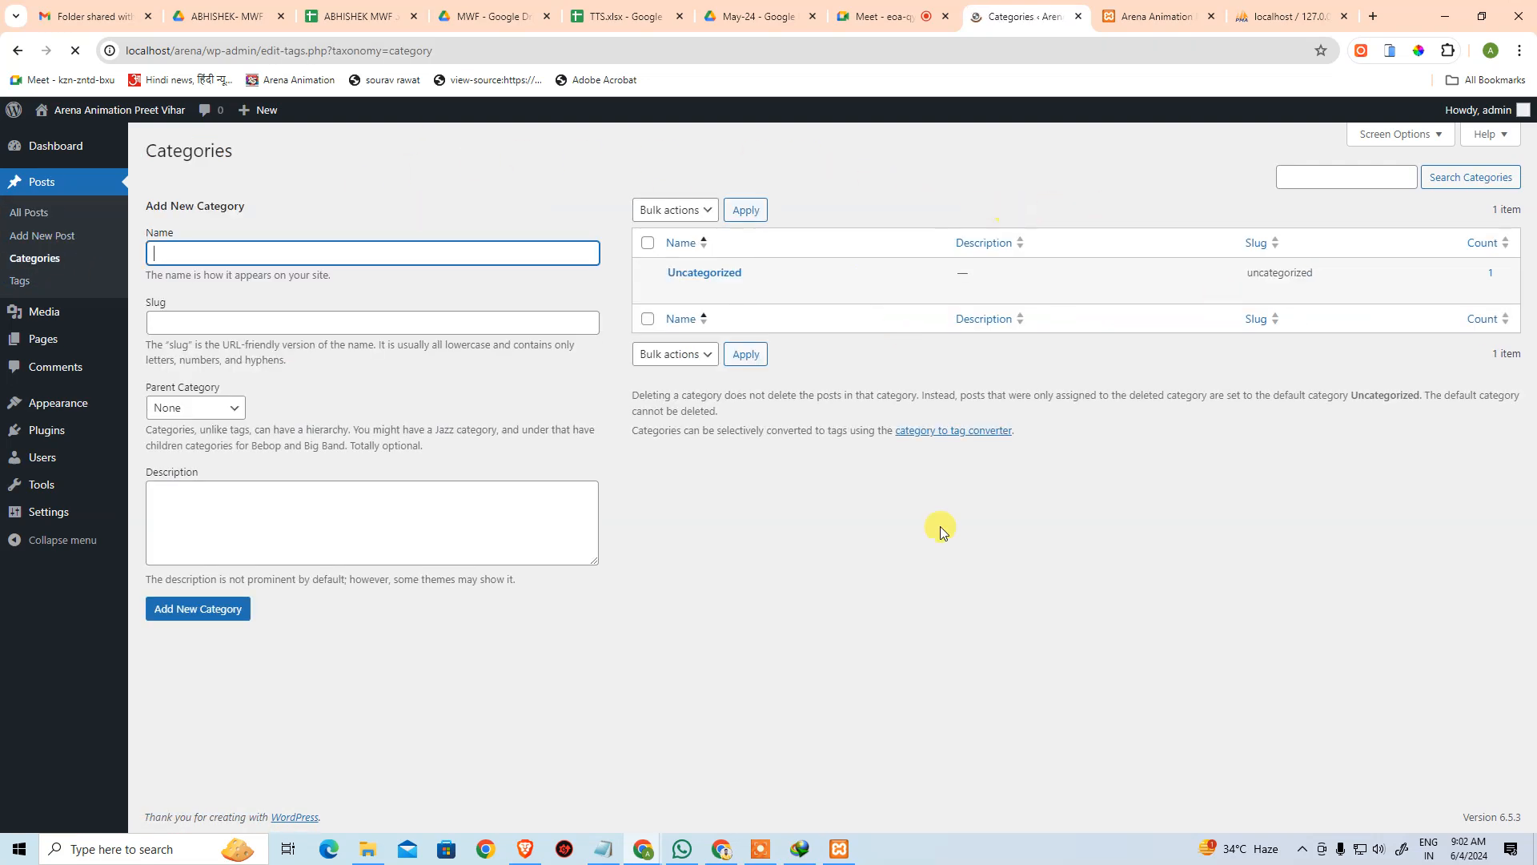
pyautogui.click(21, 282)
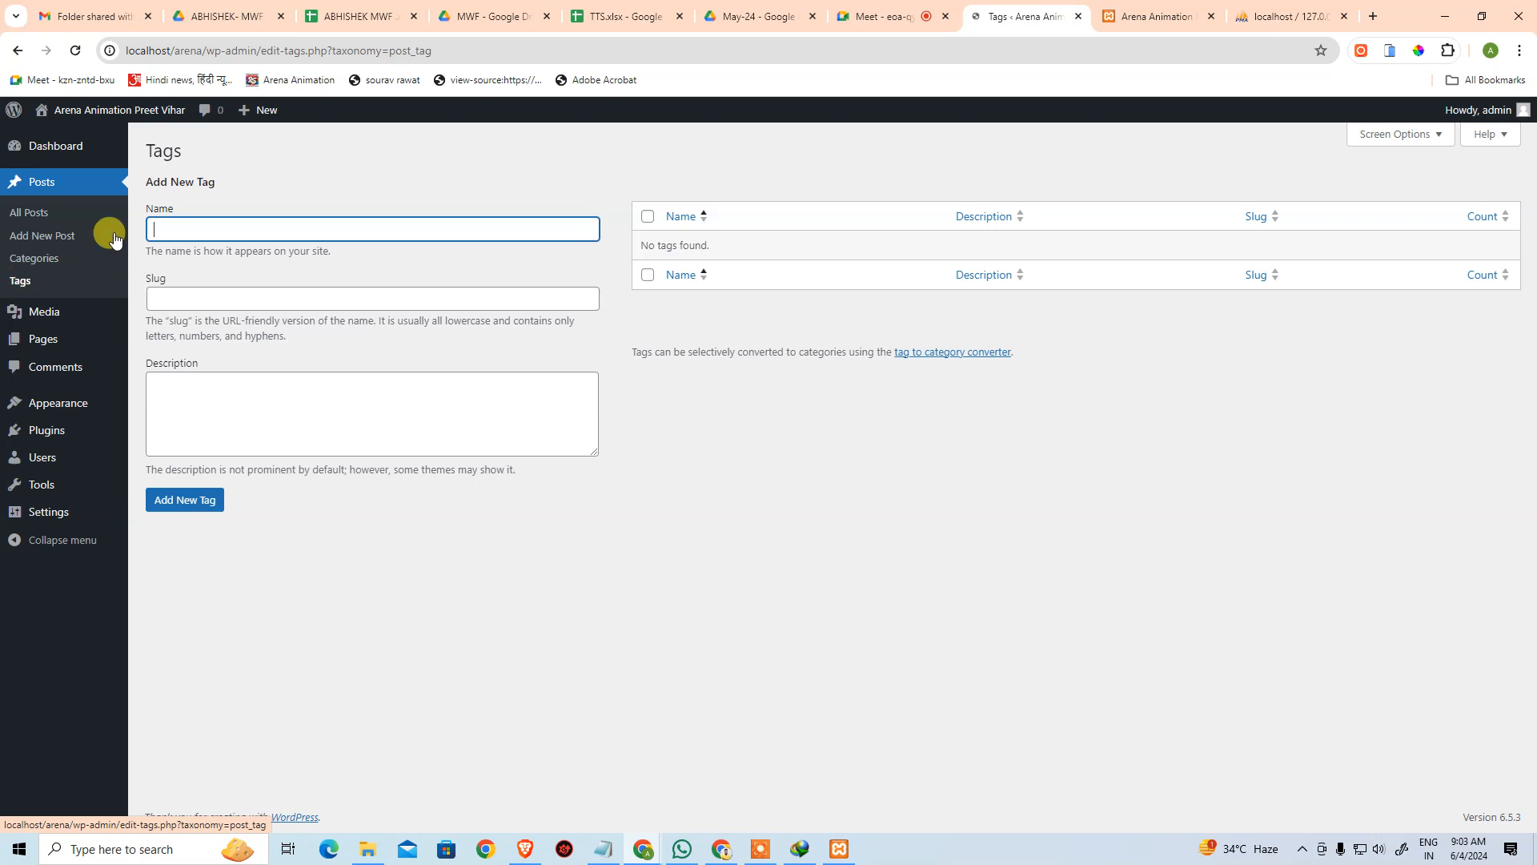
# - Open the ANI news site separately, then open its lead Lok Sabha Polls article and go to its tags
pyautogui.click(1369, 14)
pyautogui.write('ani')
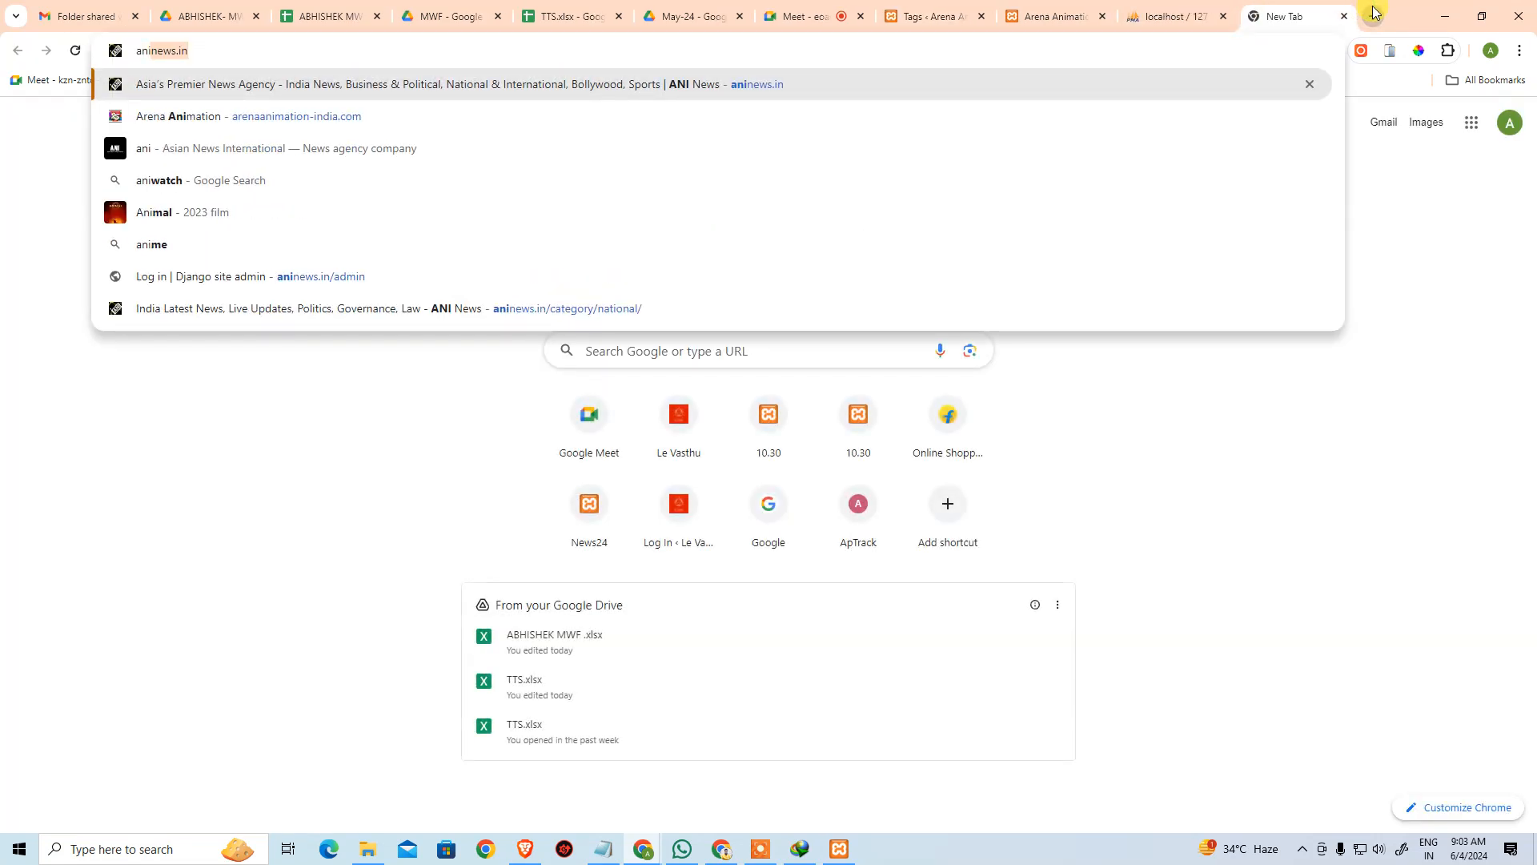
pyautogui.press('Return')
pyautogui.scroll(-4, 701, 560)
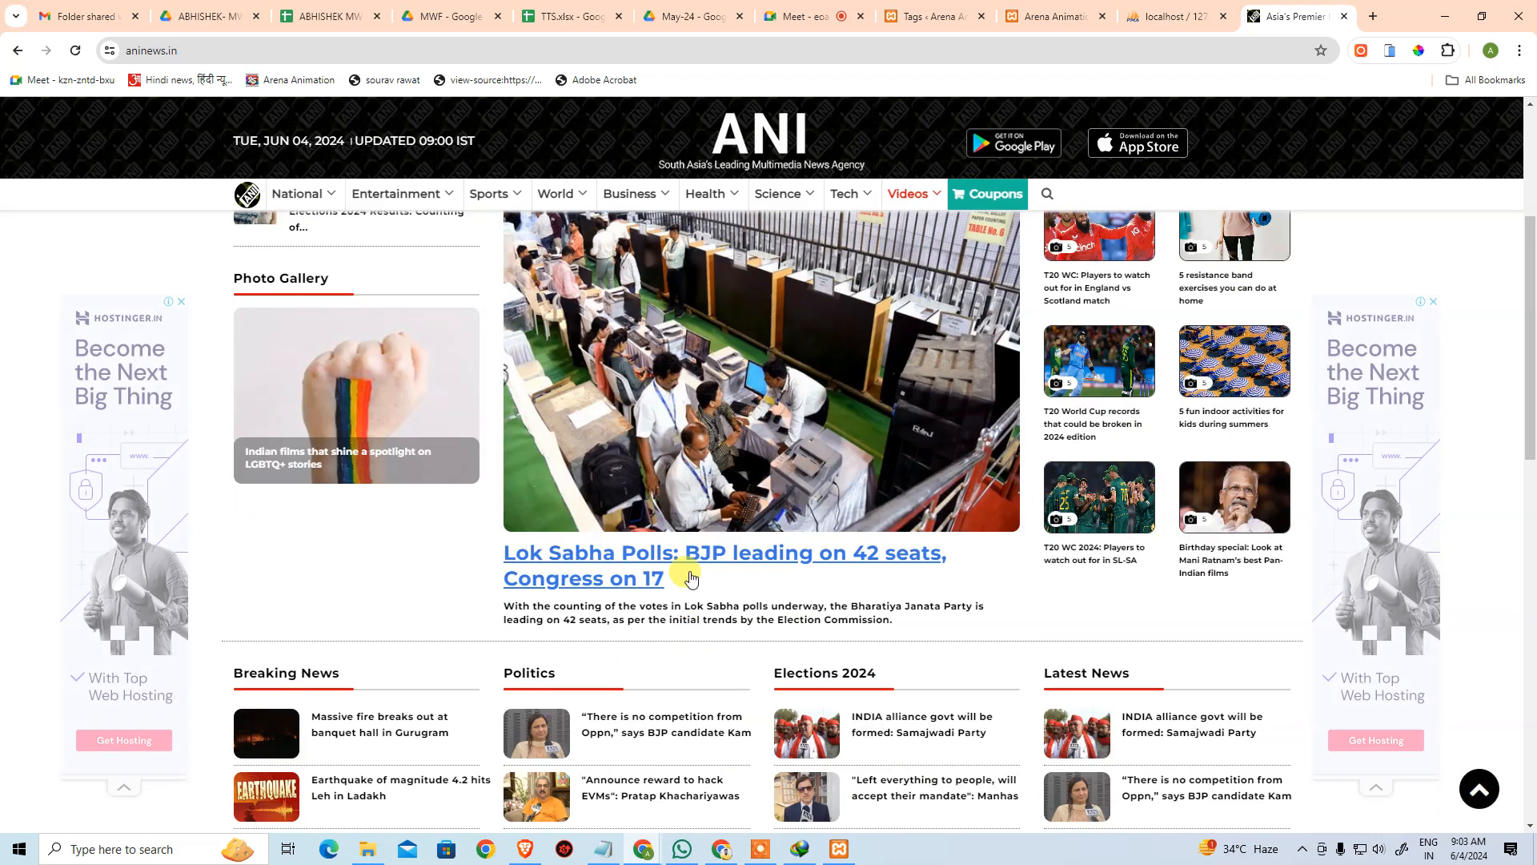
pyautogui.click(689, 576)
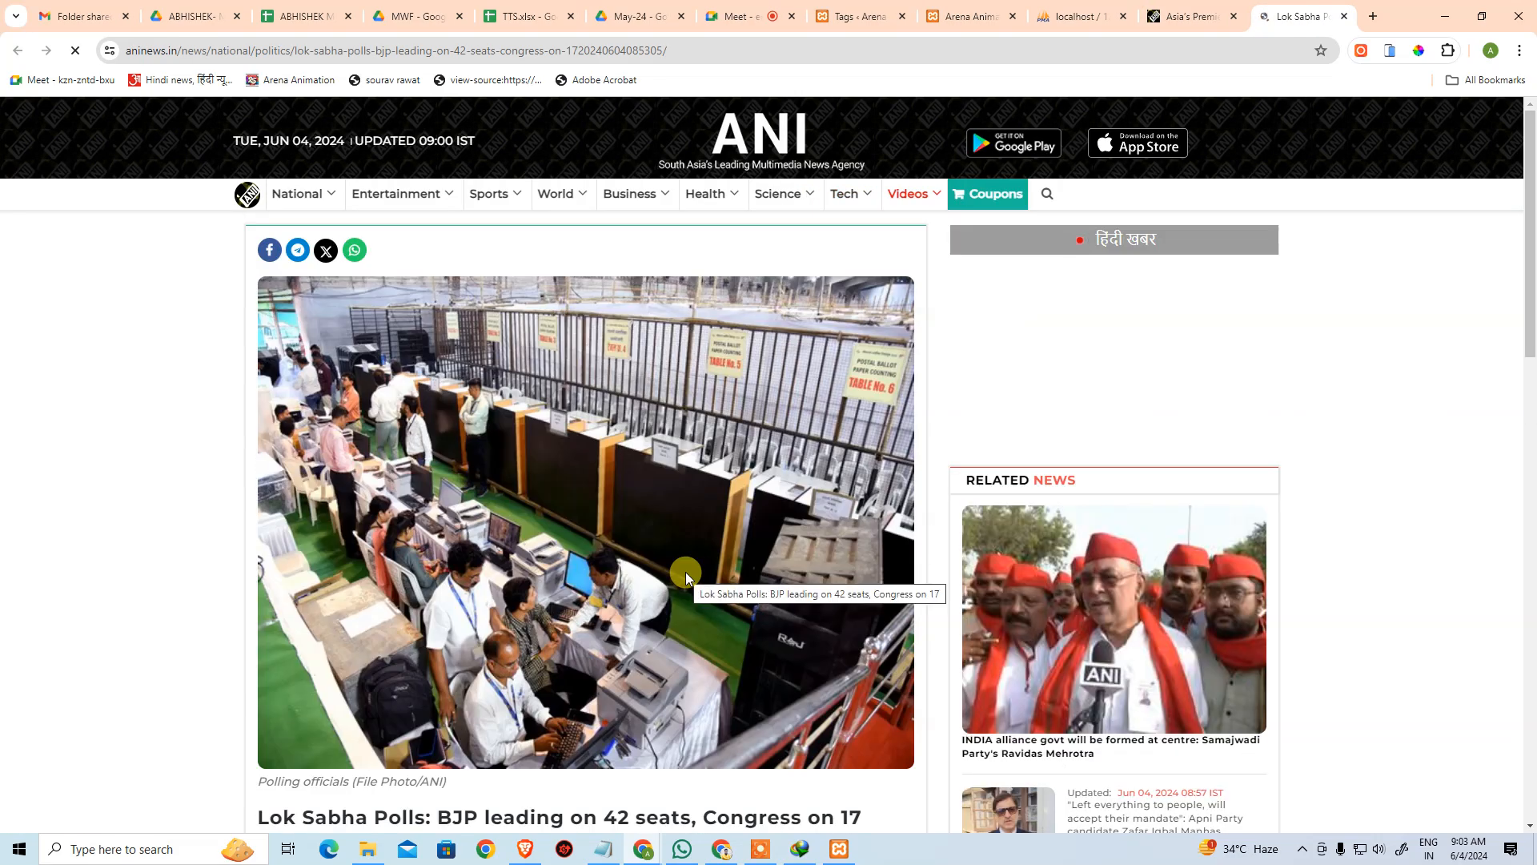
pyautogui.scroll(-15, 686, 572)
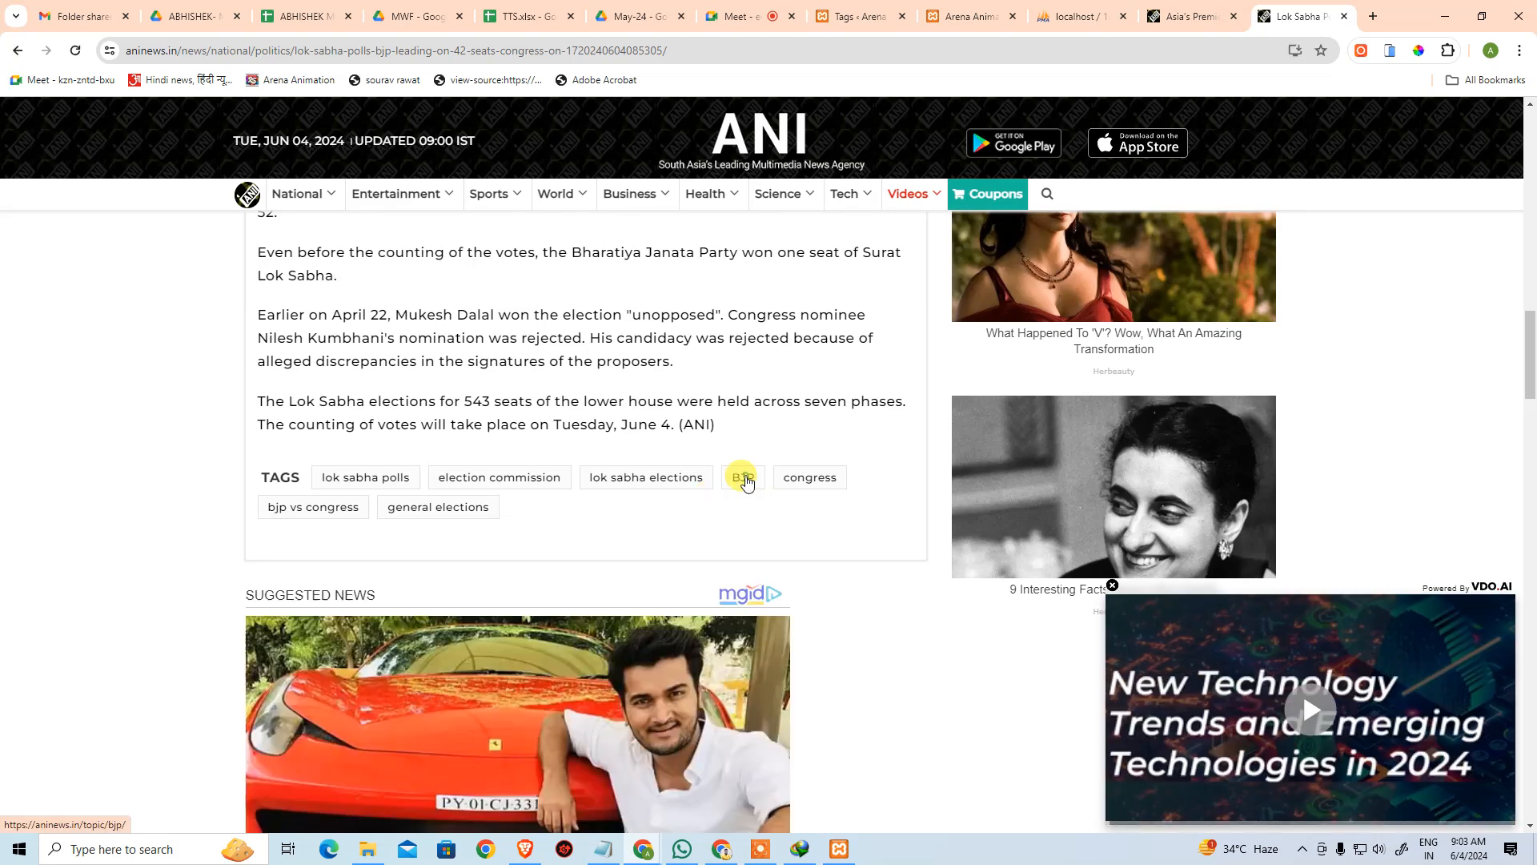
# - Open the article's BJP tag and look through its tagged posts and page numbering
pyautogui.click(744, 478)
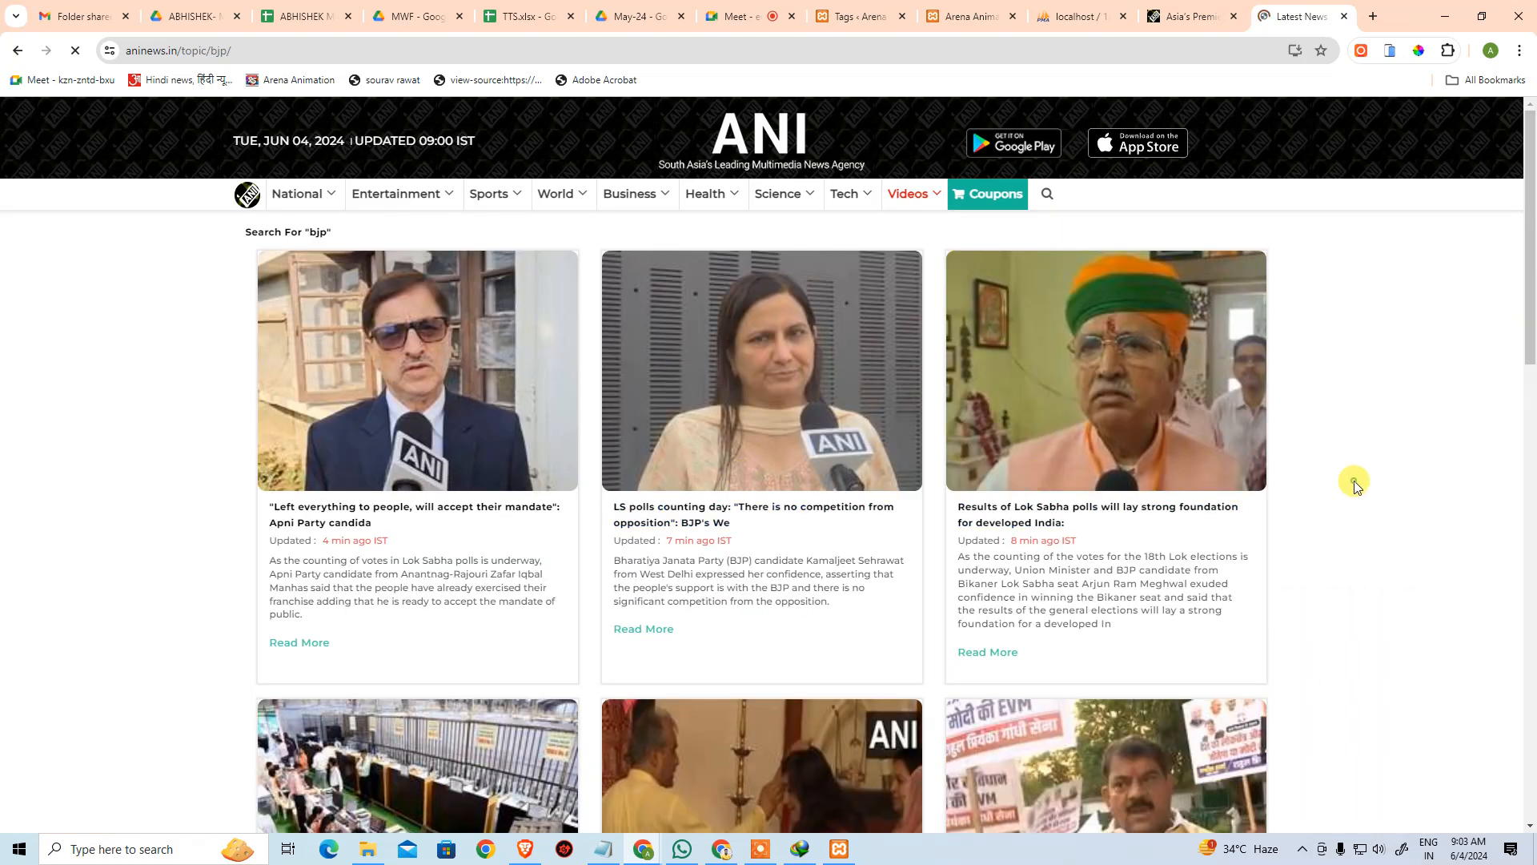
pyautogui.scroll(-10, 1353, 486)
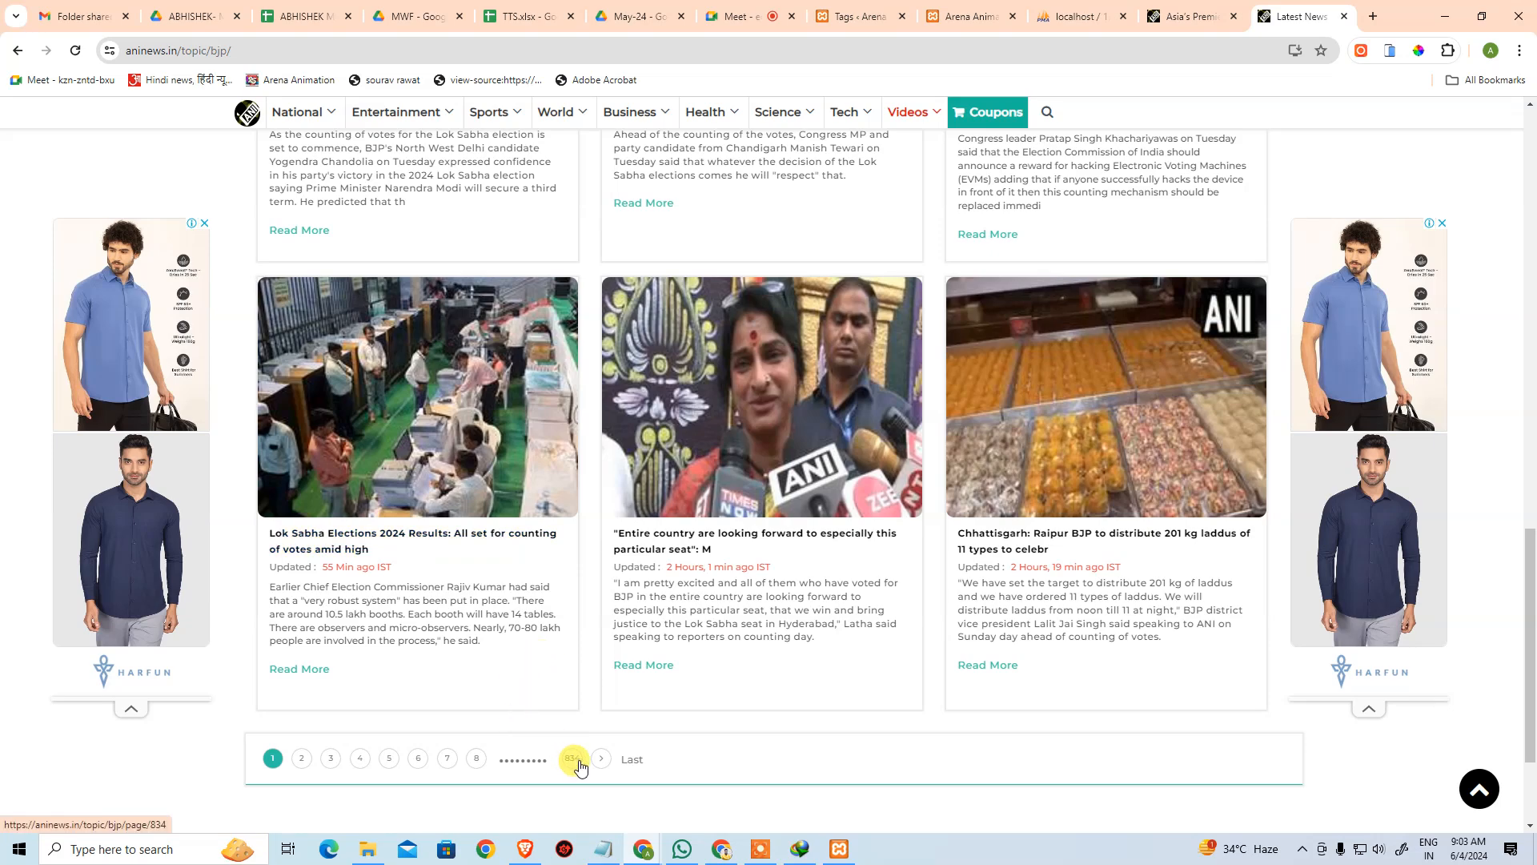
pyautogui.scroll(10, 583, 755)
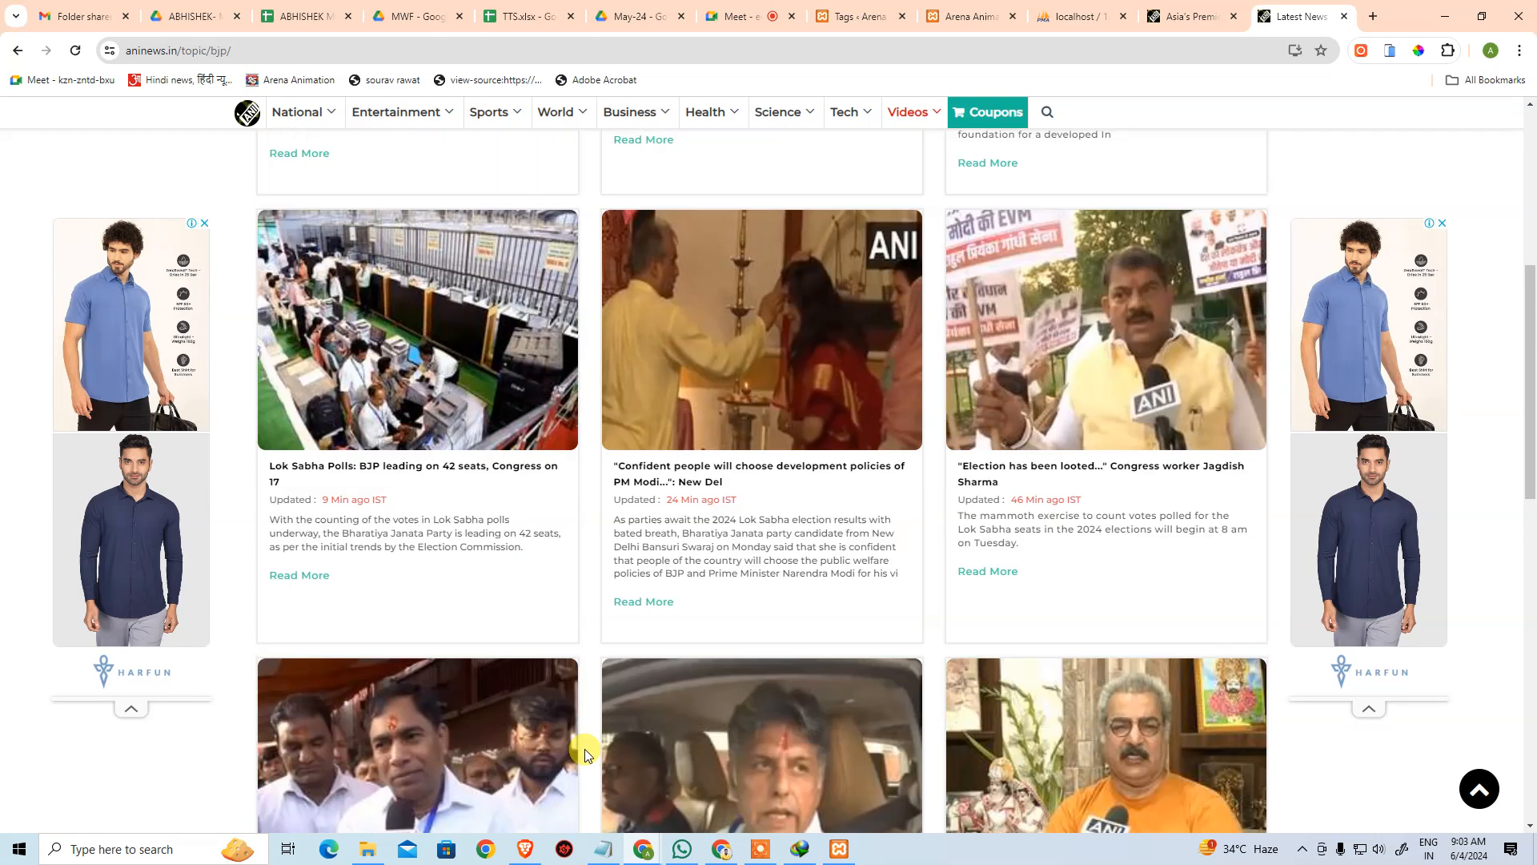
pyautogui.scroll(-9, 910, 666)
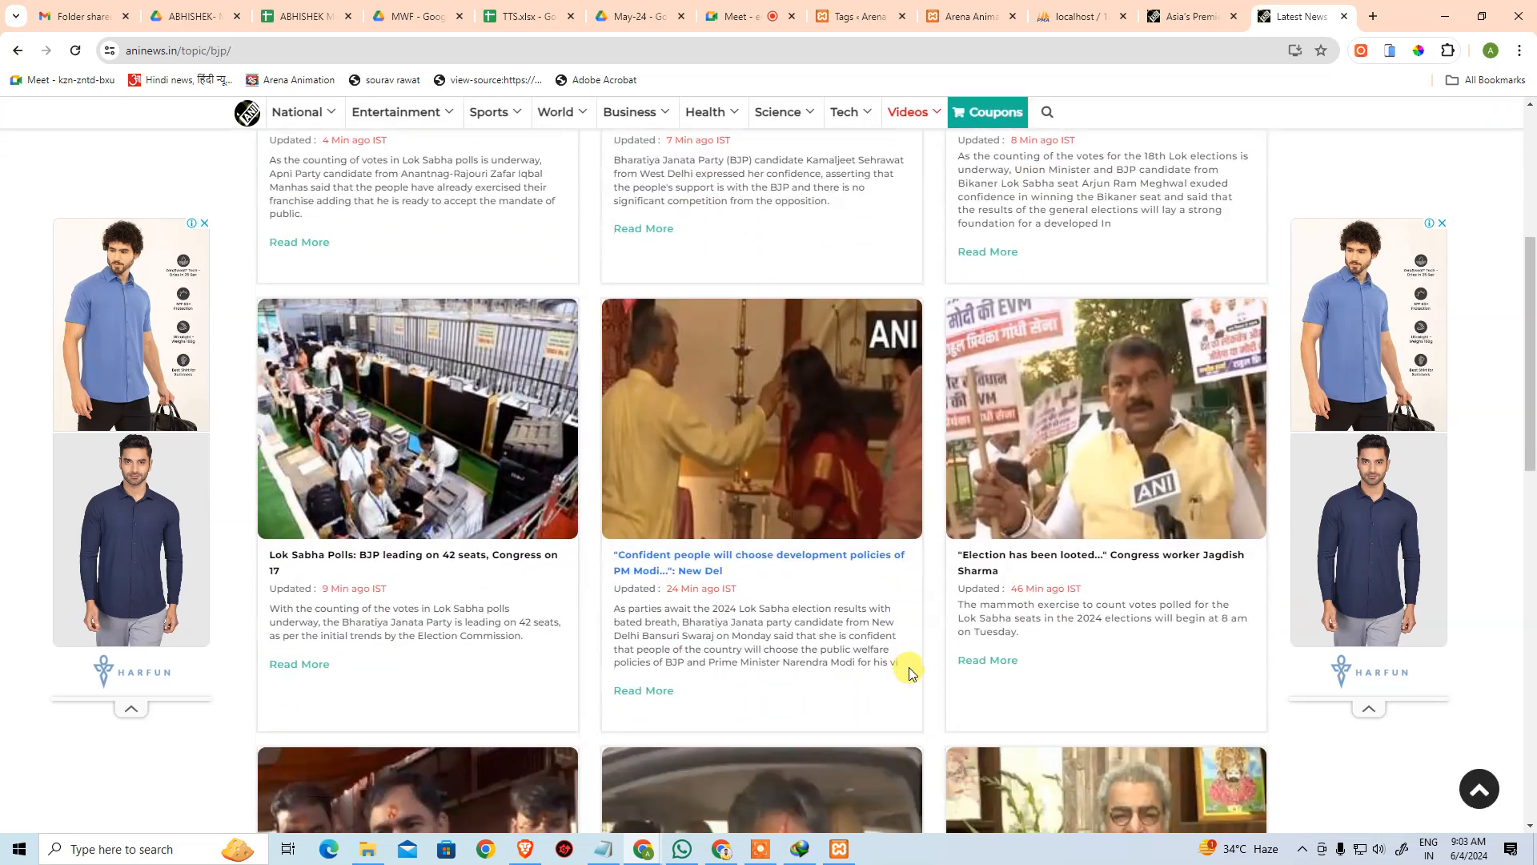
pyautogui.scroll(-3, 911, 682)
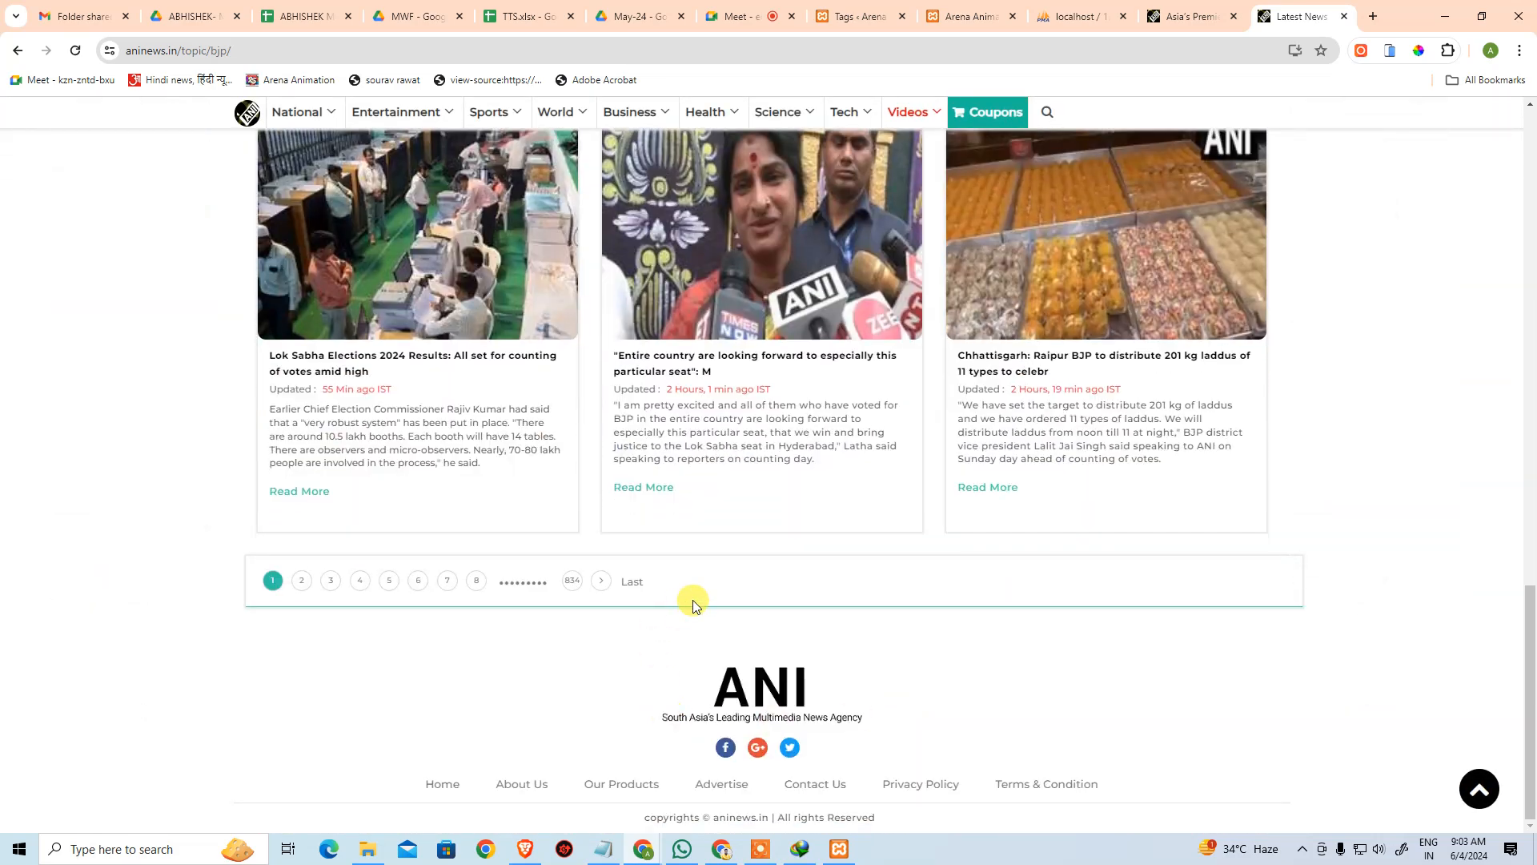
# - Switch to Calculator, multiply 834 pages by 12 posts, and close the calculator
pyautogui.press('super+r')
pyautogui.write('calc')
pyautogui.press('Return')
pyautogui.write('834')
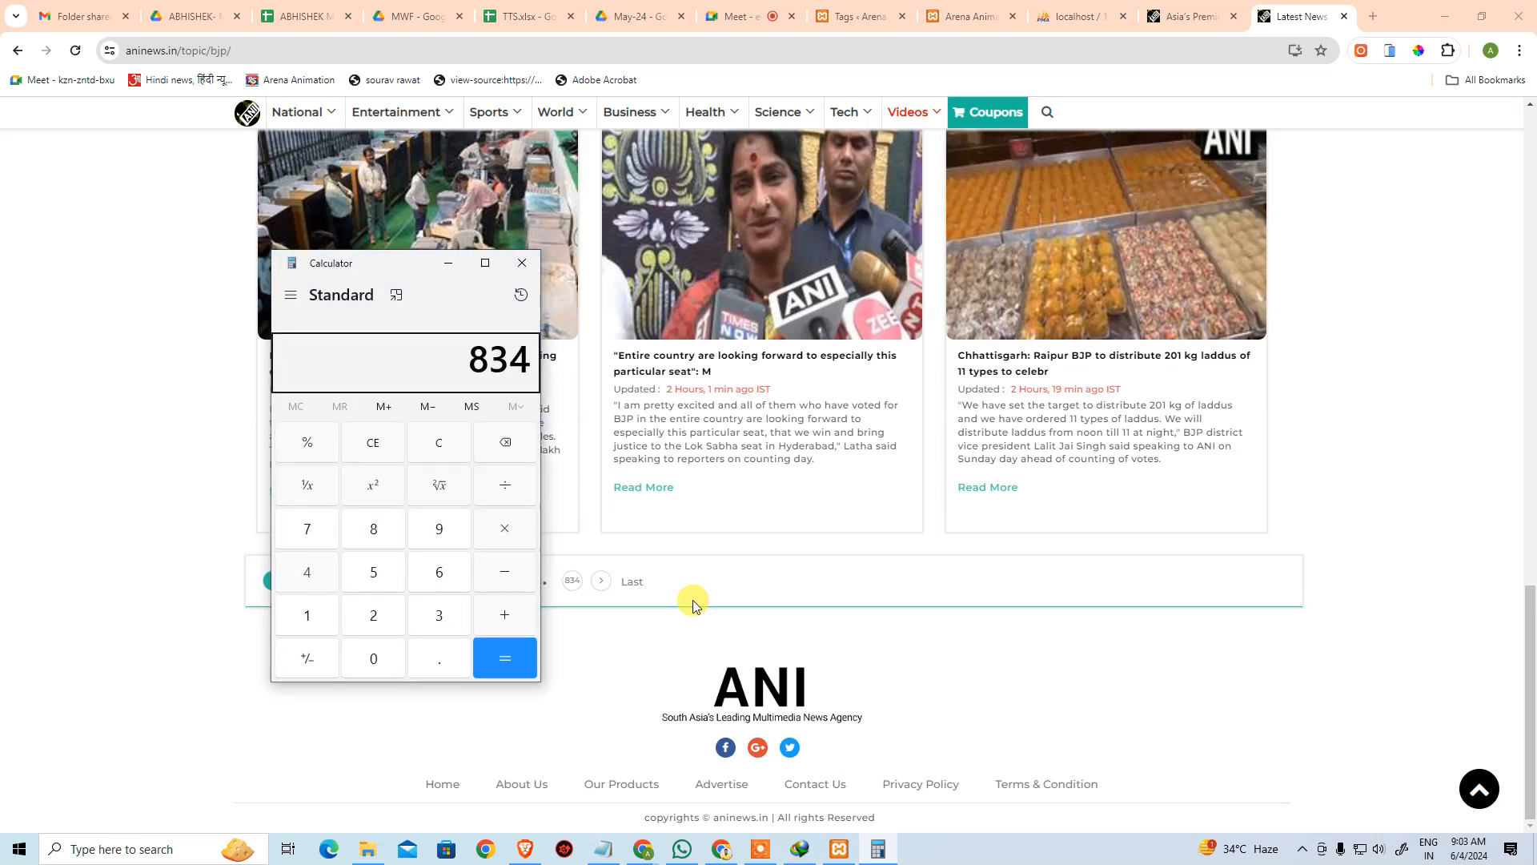
pyautogui.press('Return')
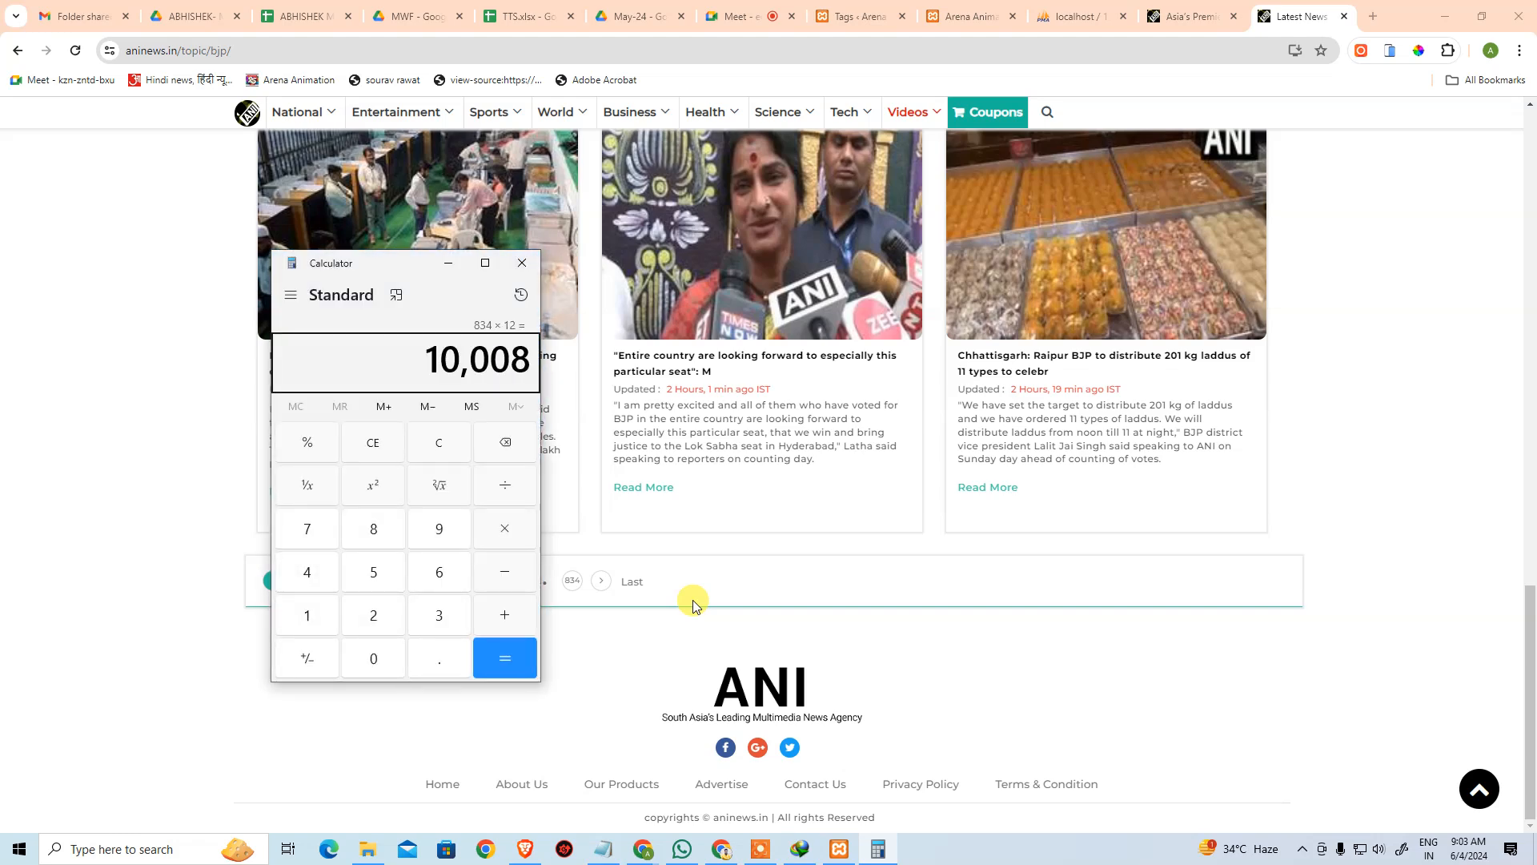
pyautogui.click(521, 262)
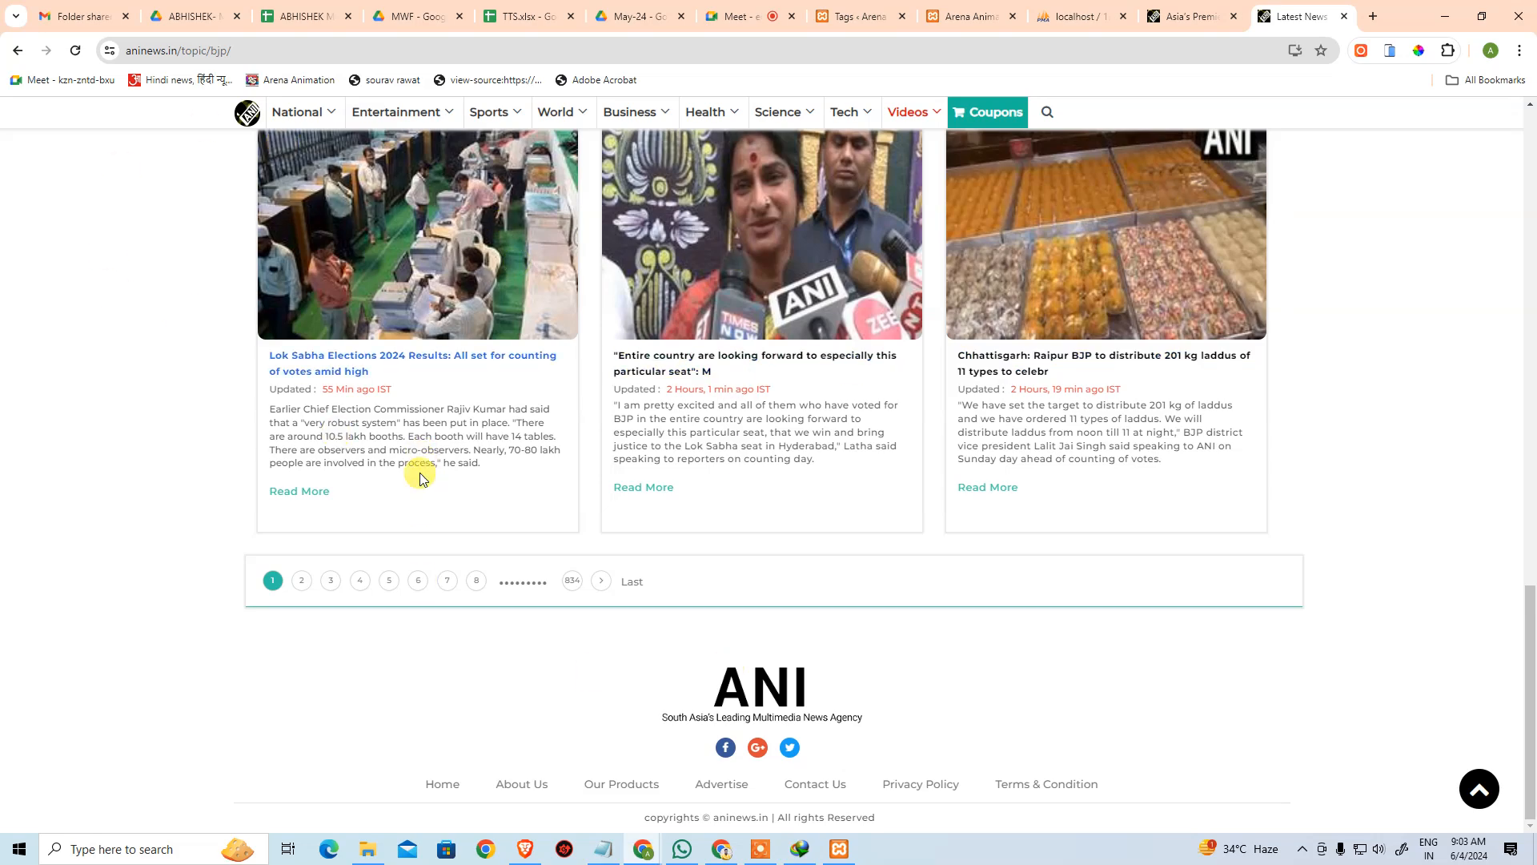
# - Review the Entertainment subcategories from the BJP tag page, then return to the ANI home page
pyautogui.scroll(15, 360, 433)
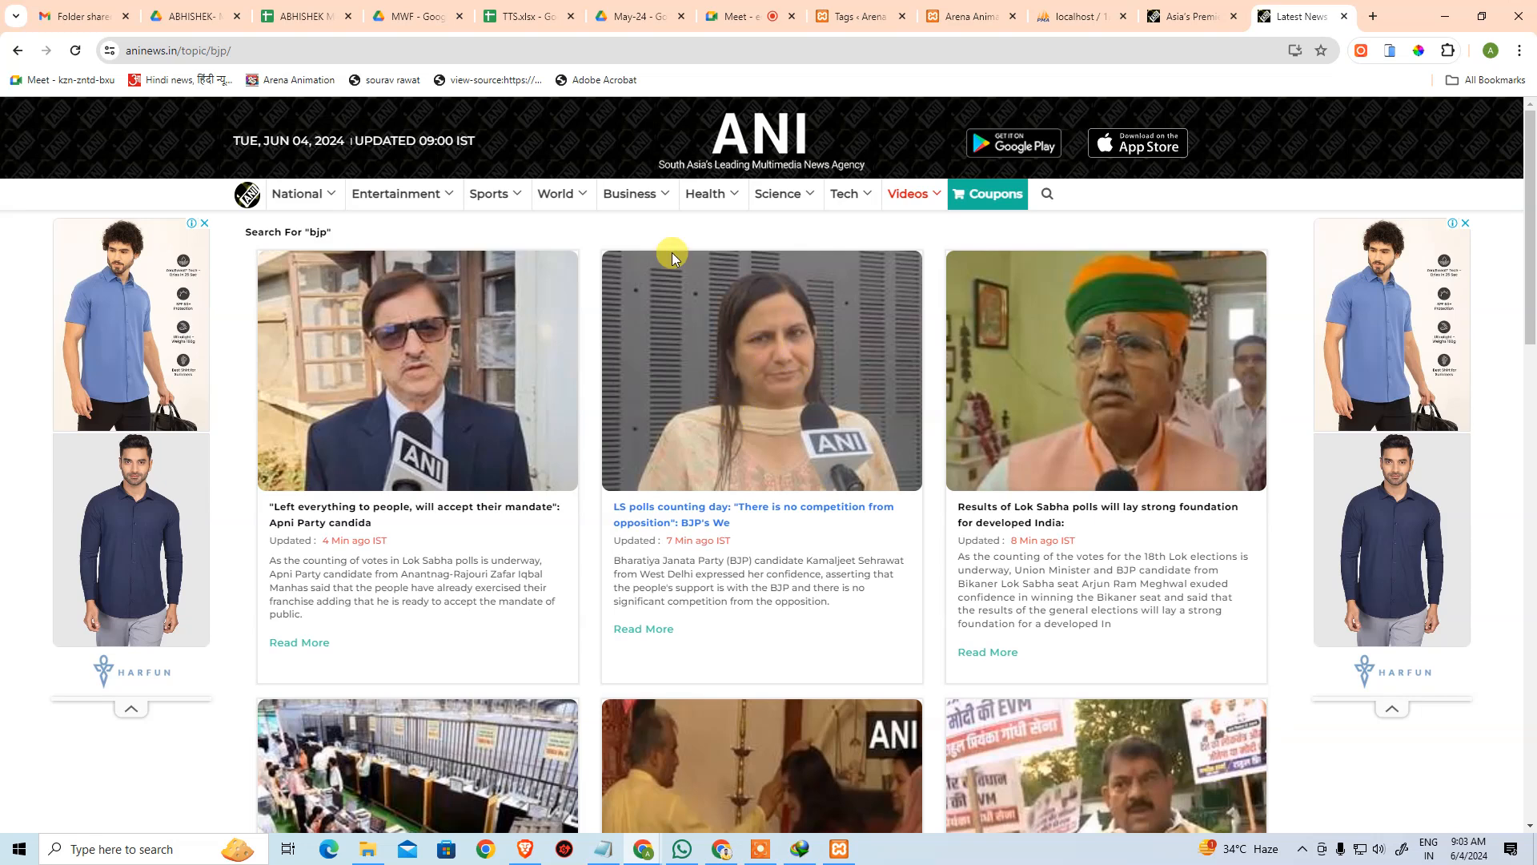
pyautogui.moveTo(402, 193)
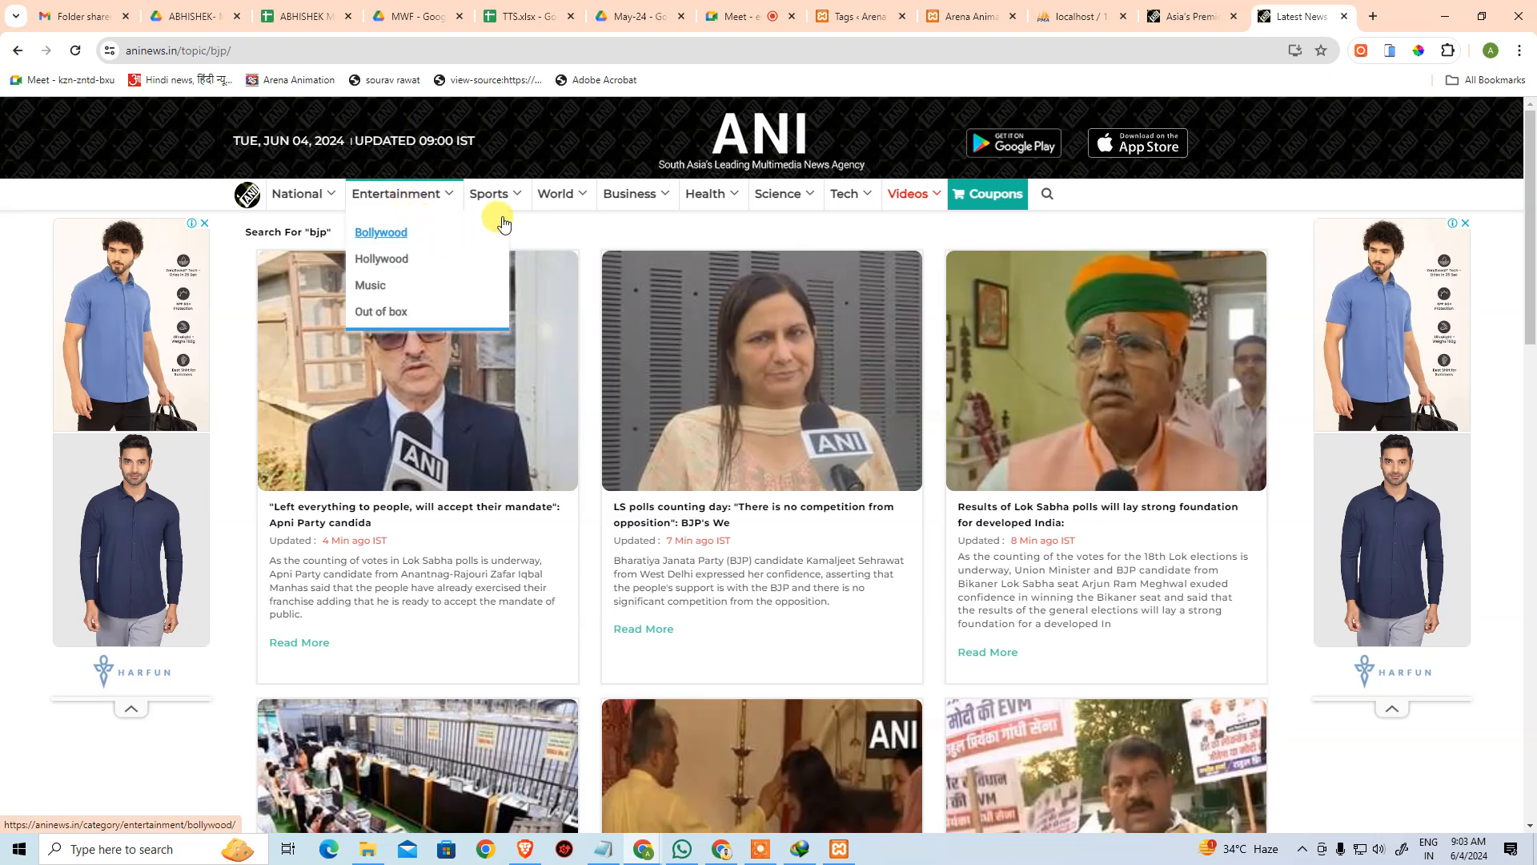
pyautogui.moveTo(530, 210)
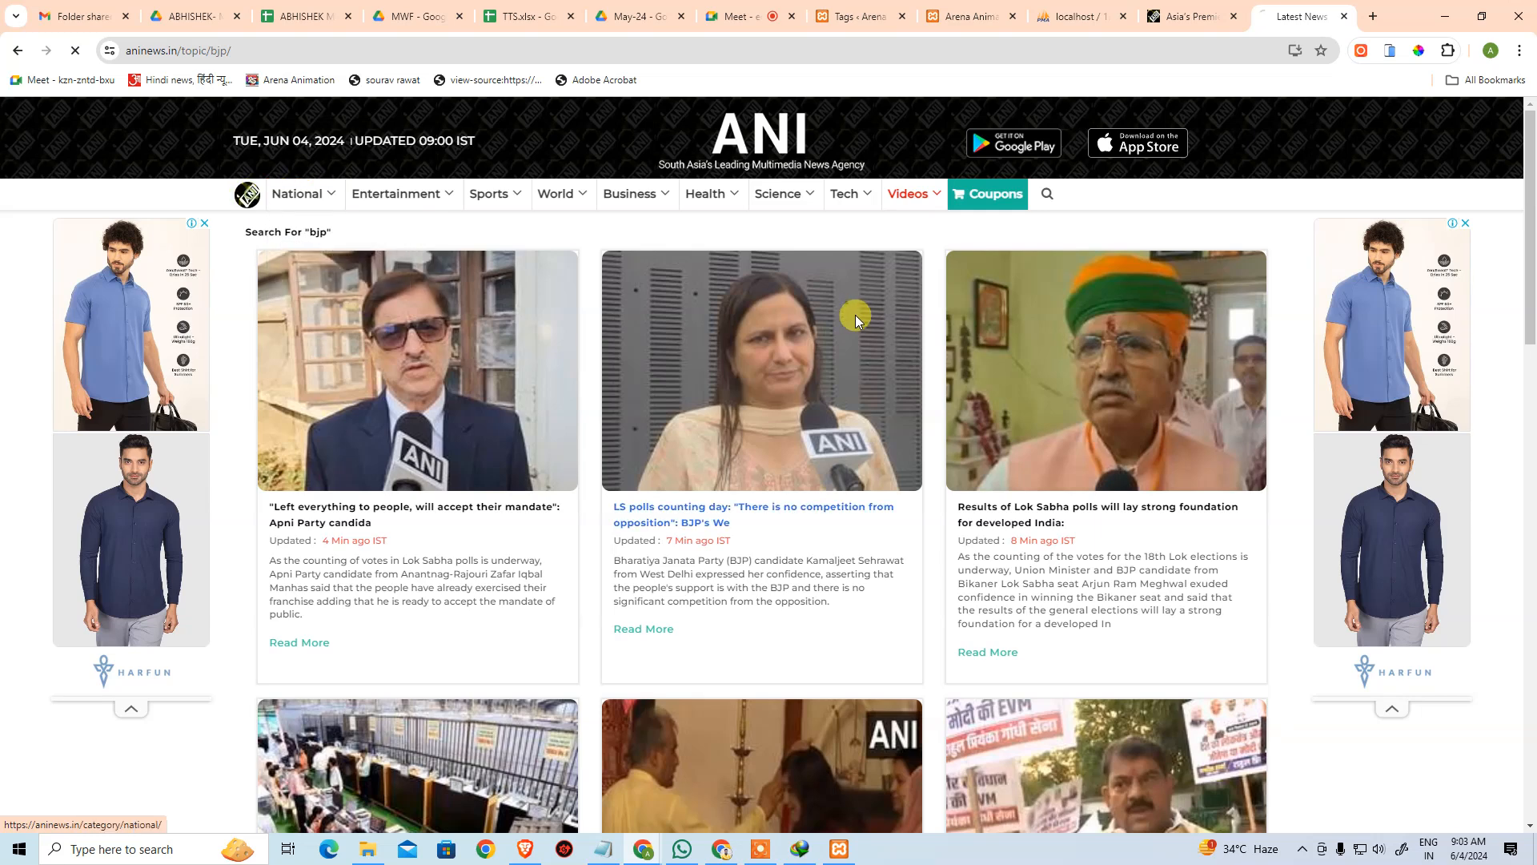
pyautogui.click(247, 193)
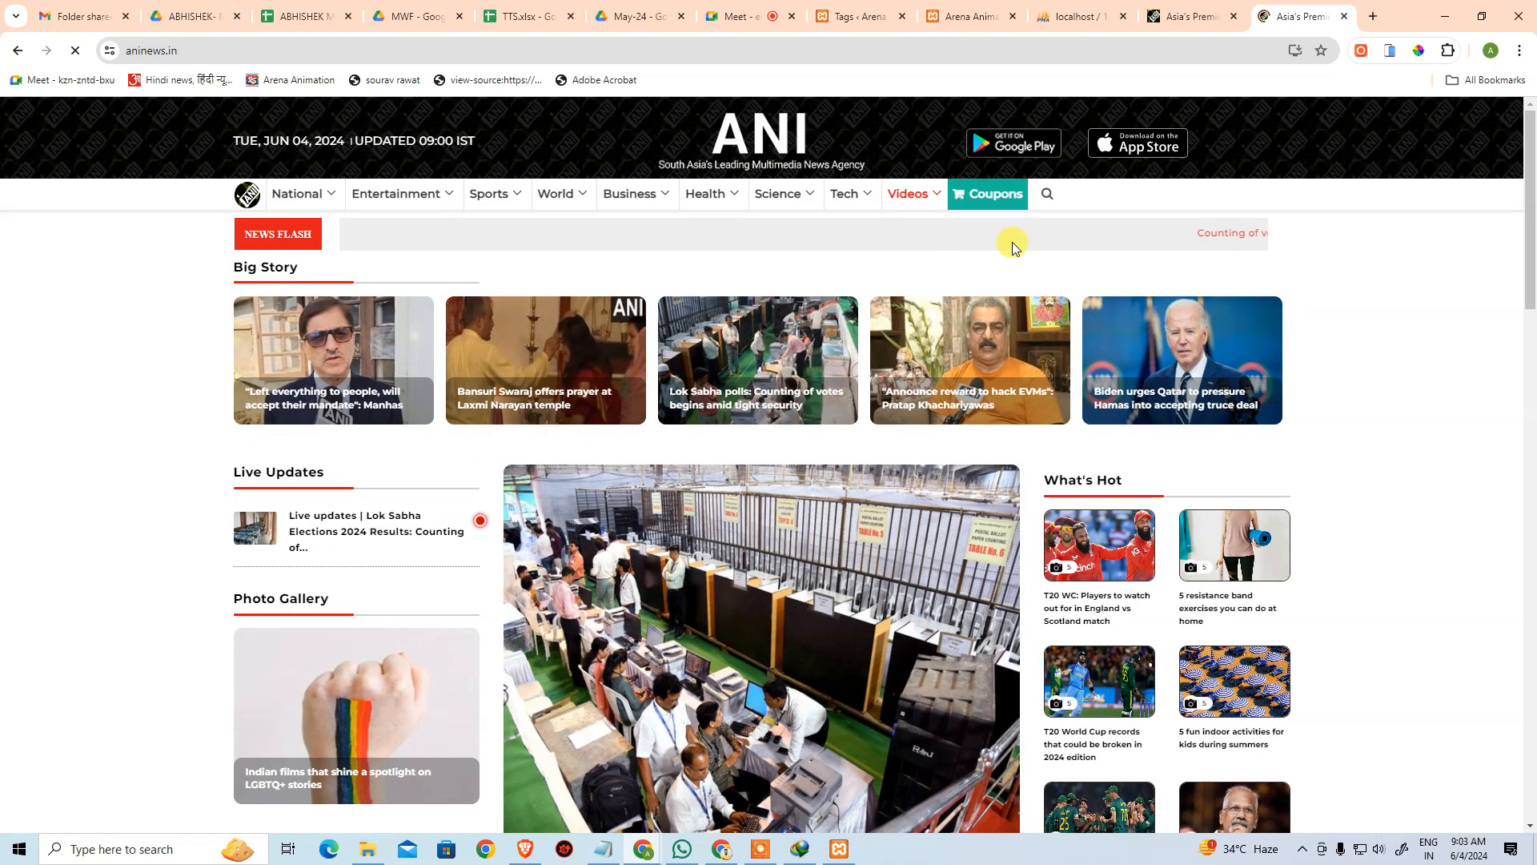
# - Return to the WordPress dashboard and open the Media Library
pyautogui.click(861, 15)
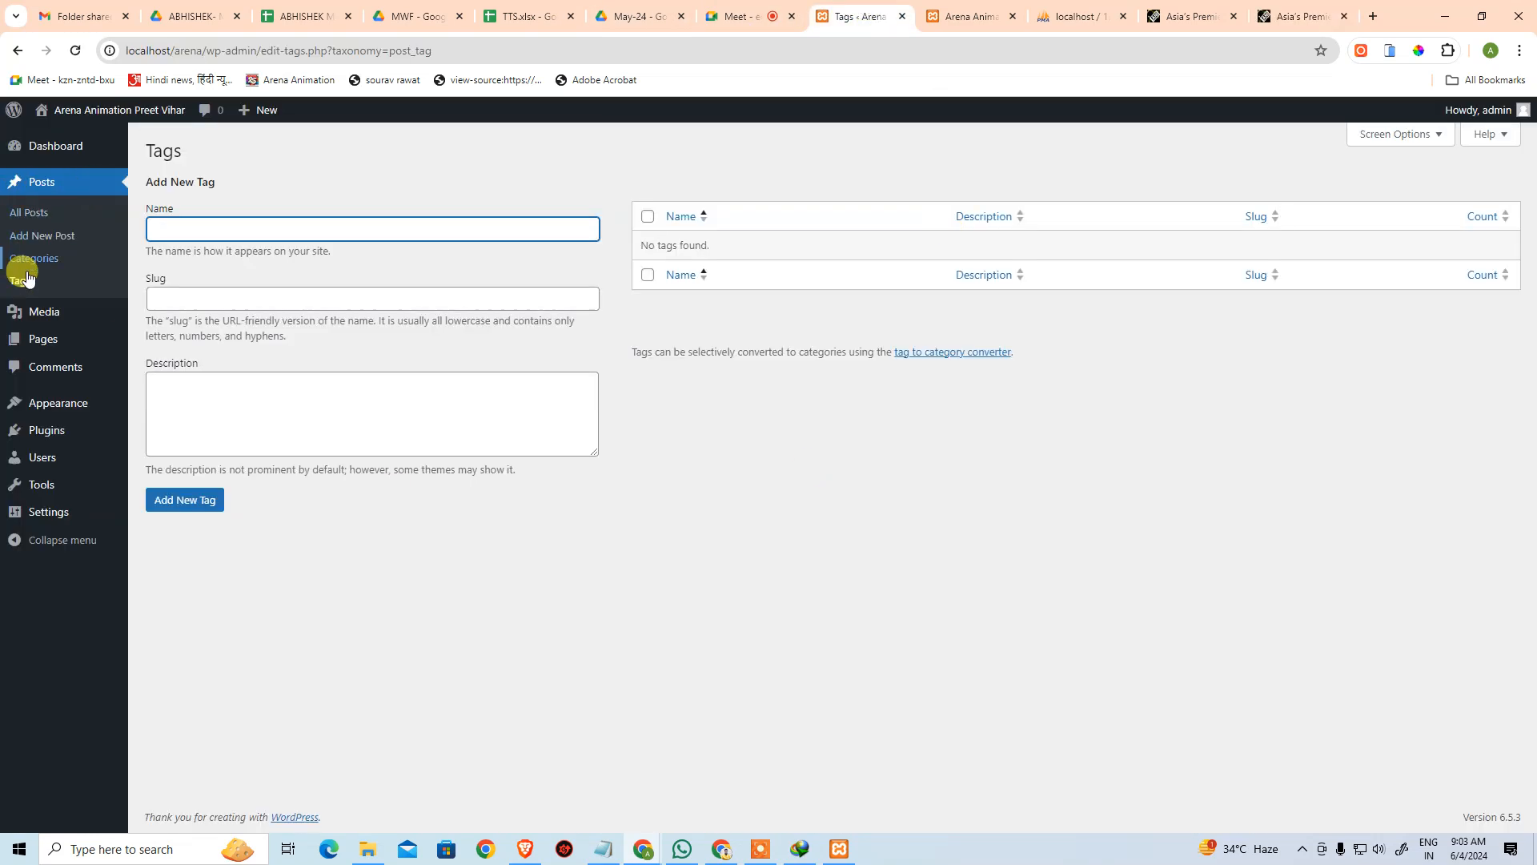
pyautogui.moveTo(28, 308)
pyautogui.click(157, 314)
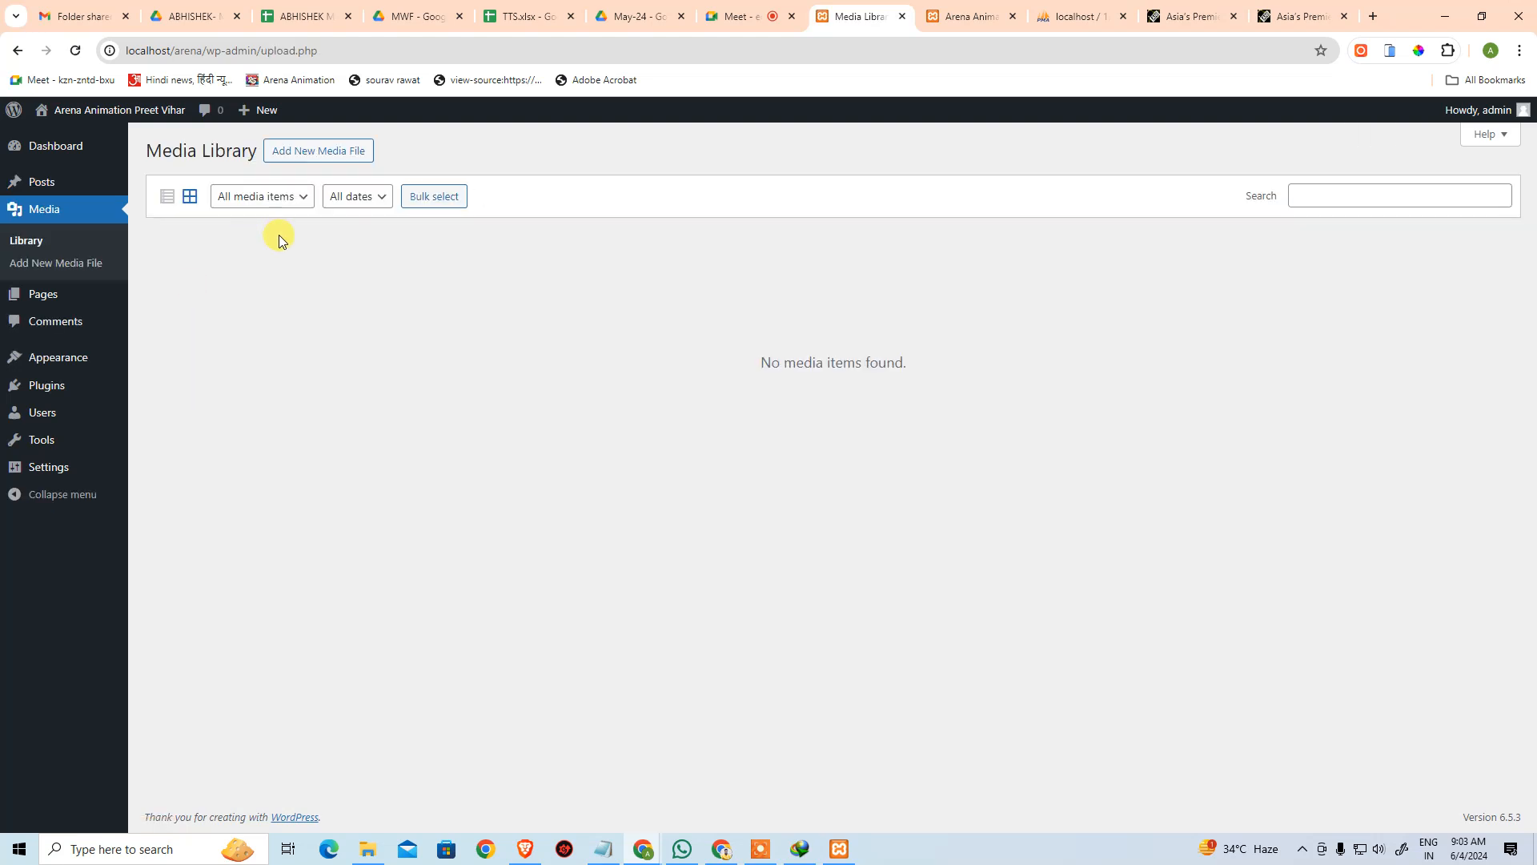
# - Check the participants in the Google Meet call, then view the arena site's front page
pyautogui.click(730, 20)
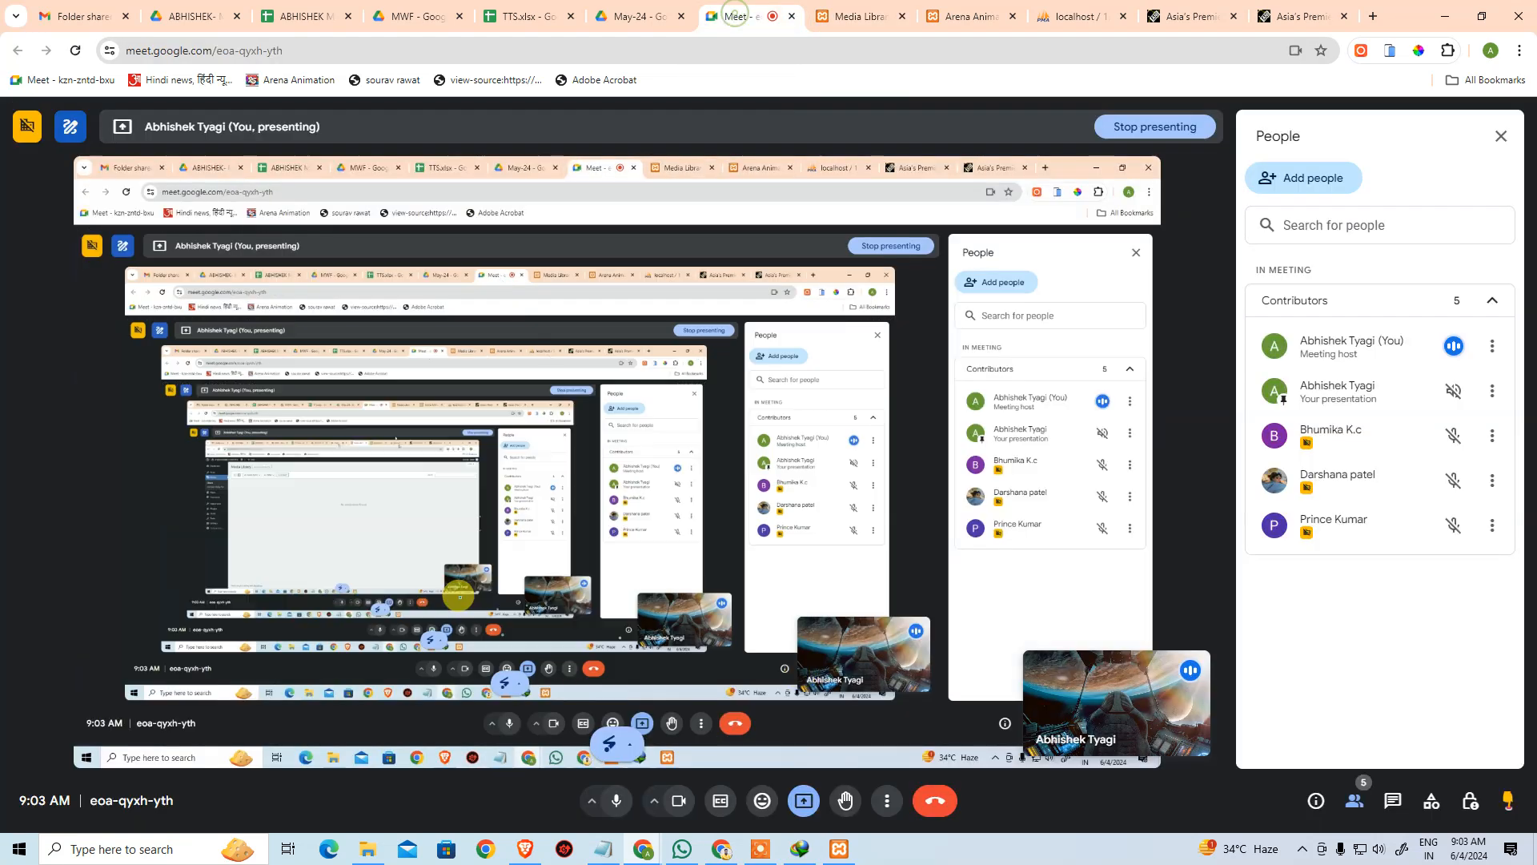
pyautogui.click(989, 12)
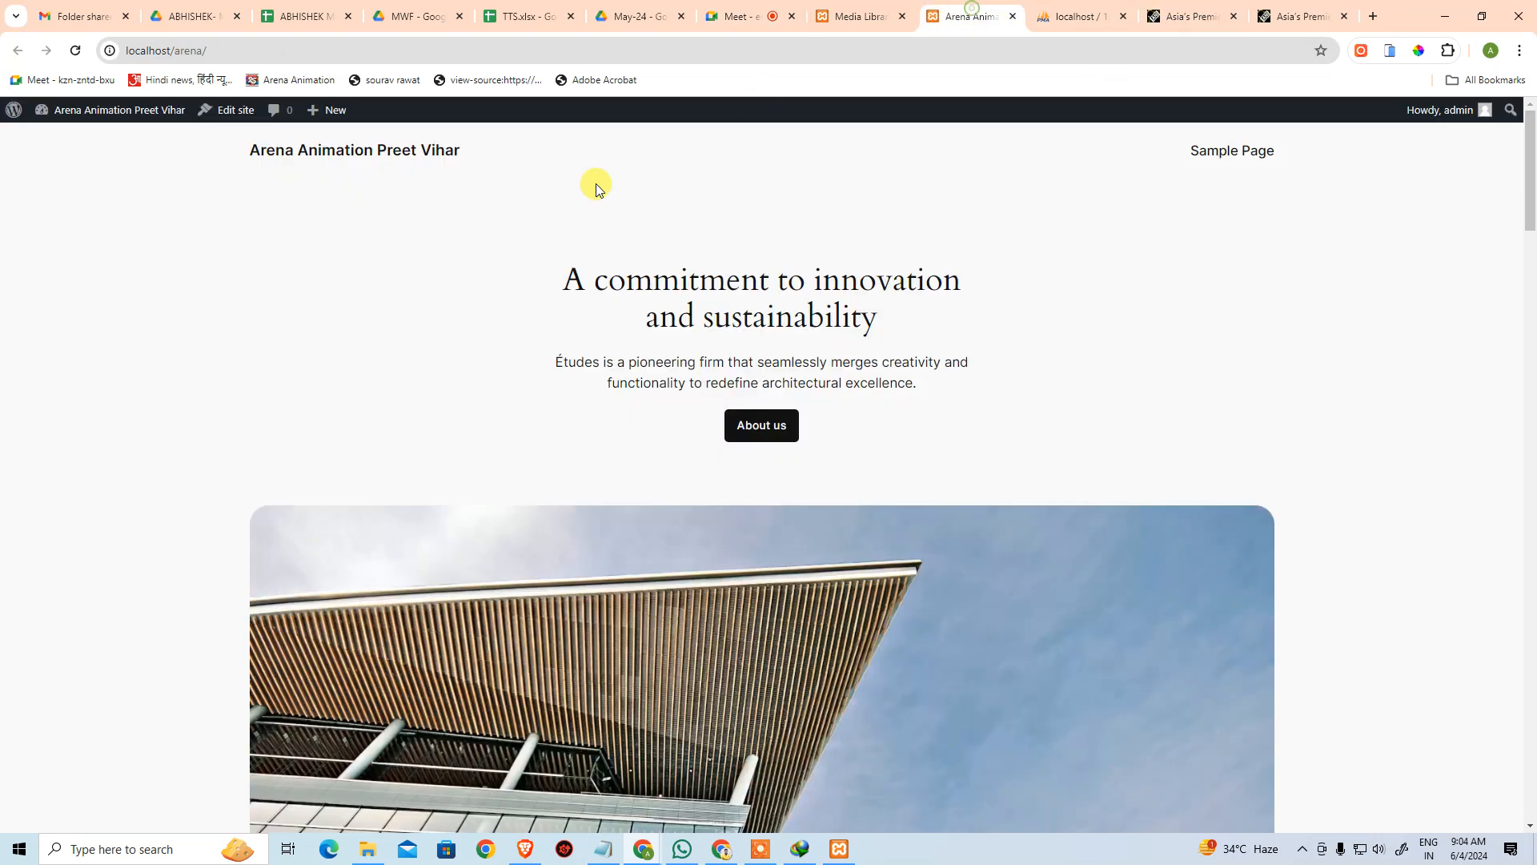
# - Go back to the dashboard's Upload New Media page and highlight the maximum upload file size
pyautogui.click(855, 16)
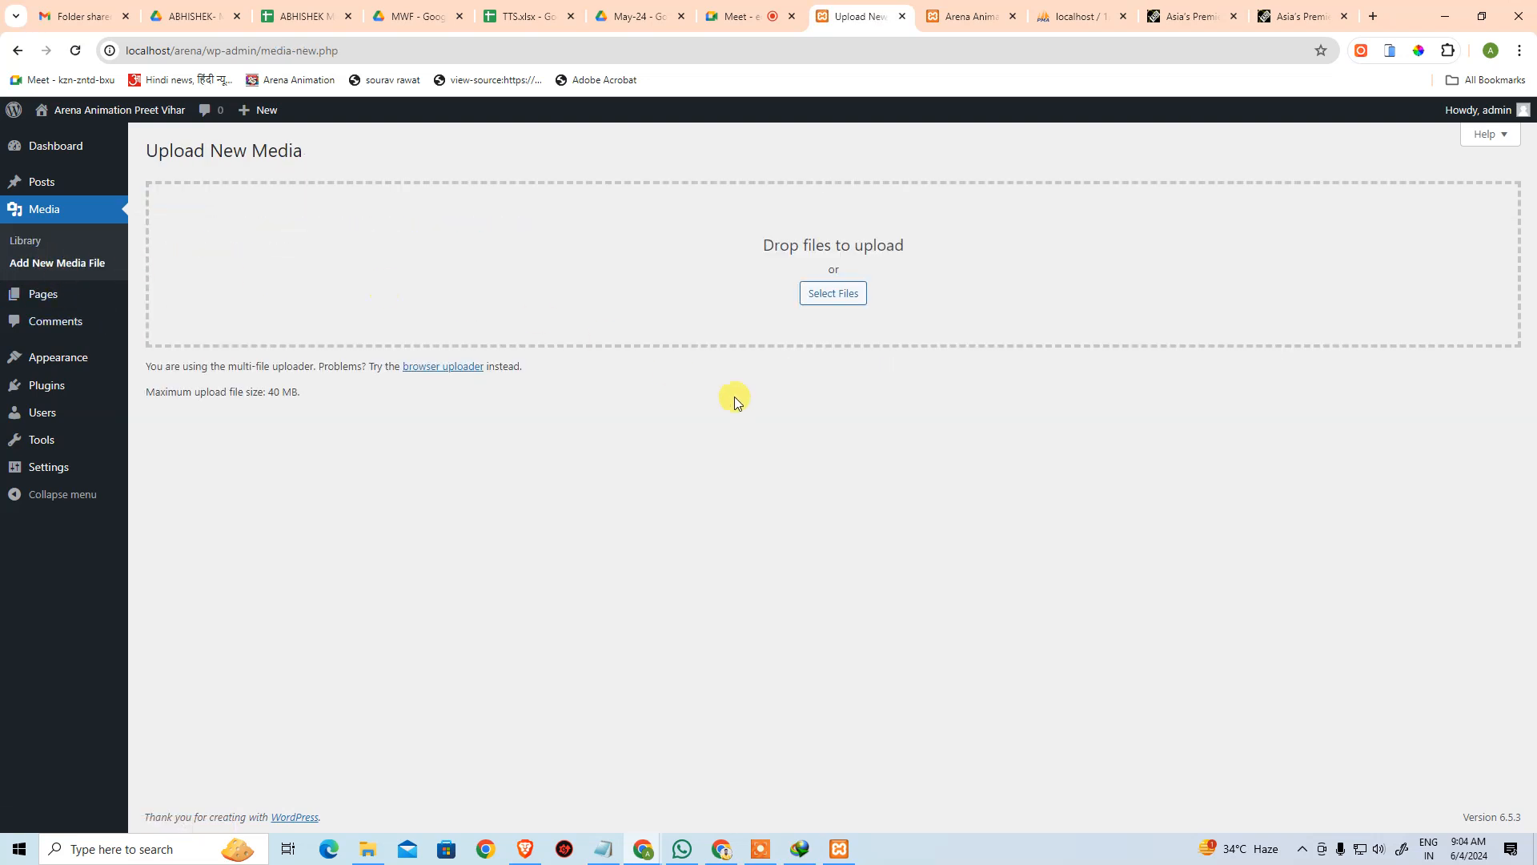
pyautogui.moveTo(156, 391); pyautogui.dragTo(369, 392)
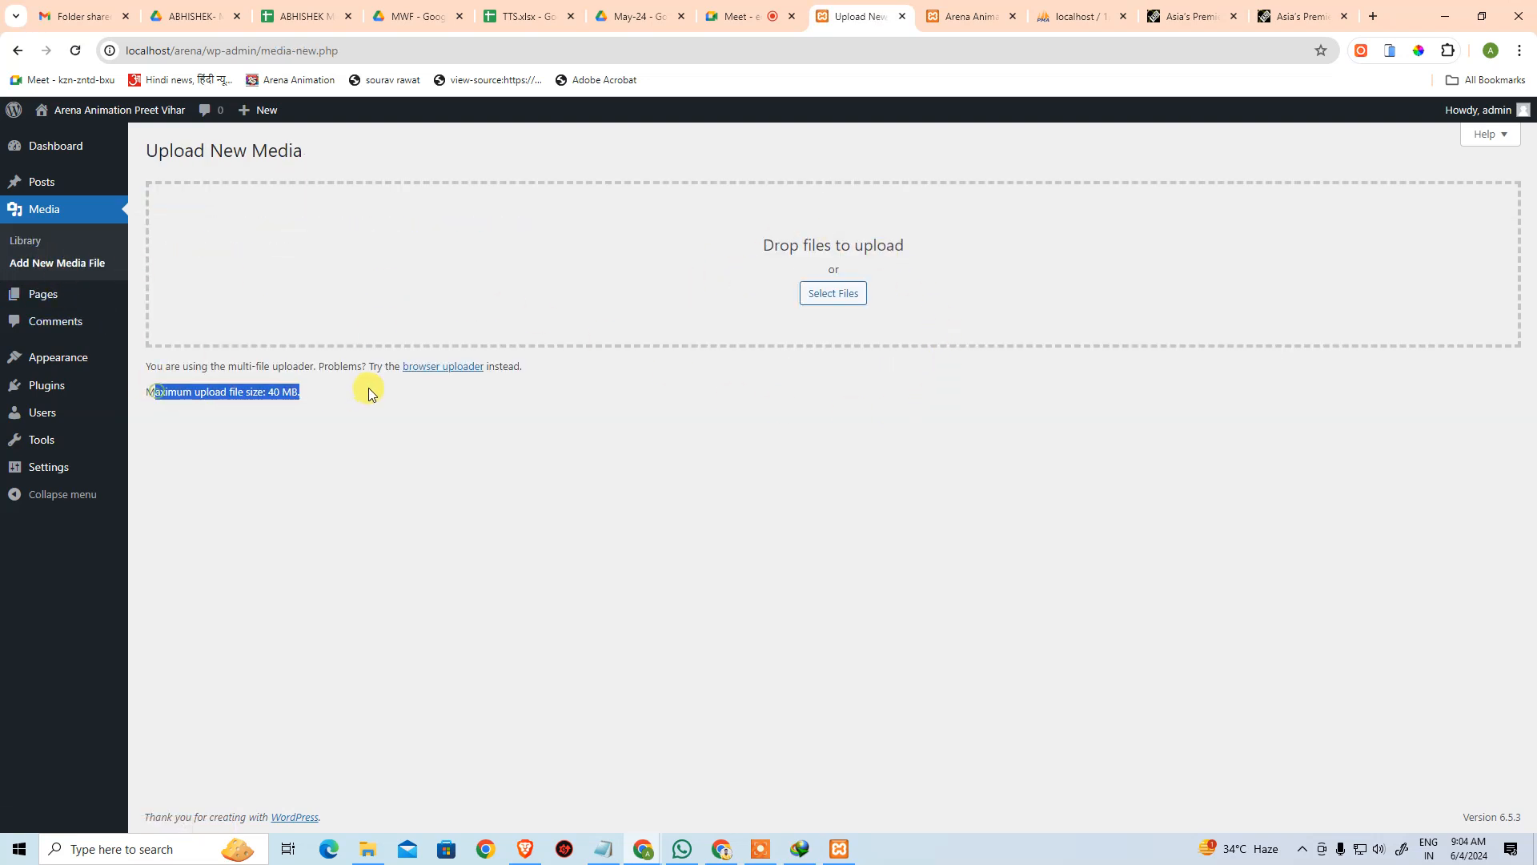
pyautogui.click(369, 392)
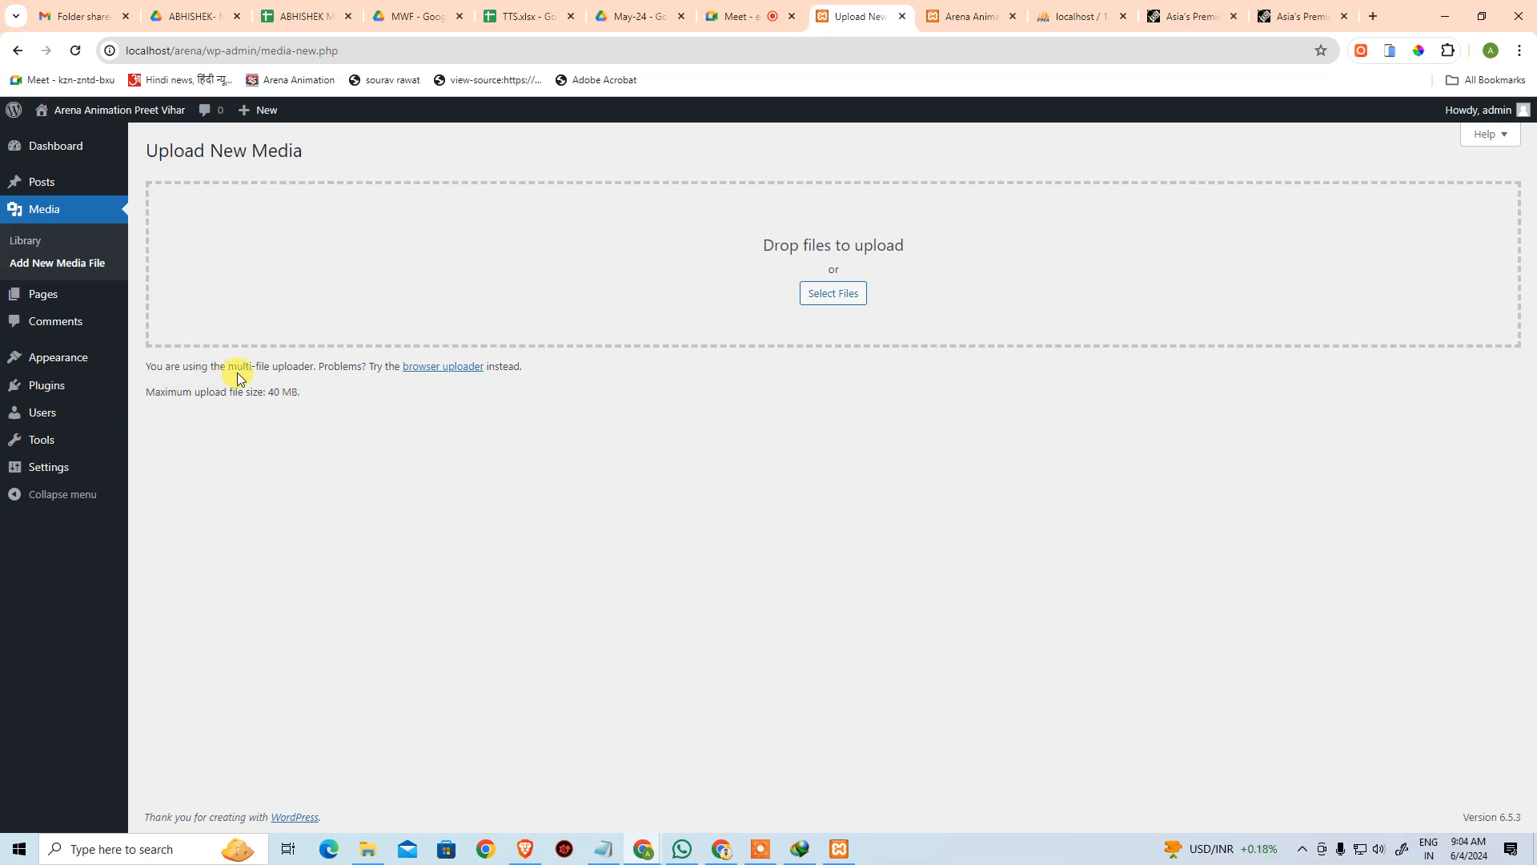
# - Show the browser uploader and its file picker without choosing a file, then switch back to the multi-file uploader
pyautogui.click(468, 368)
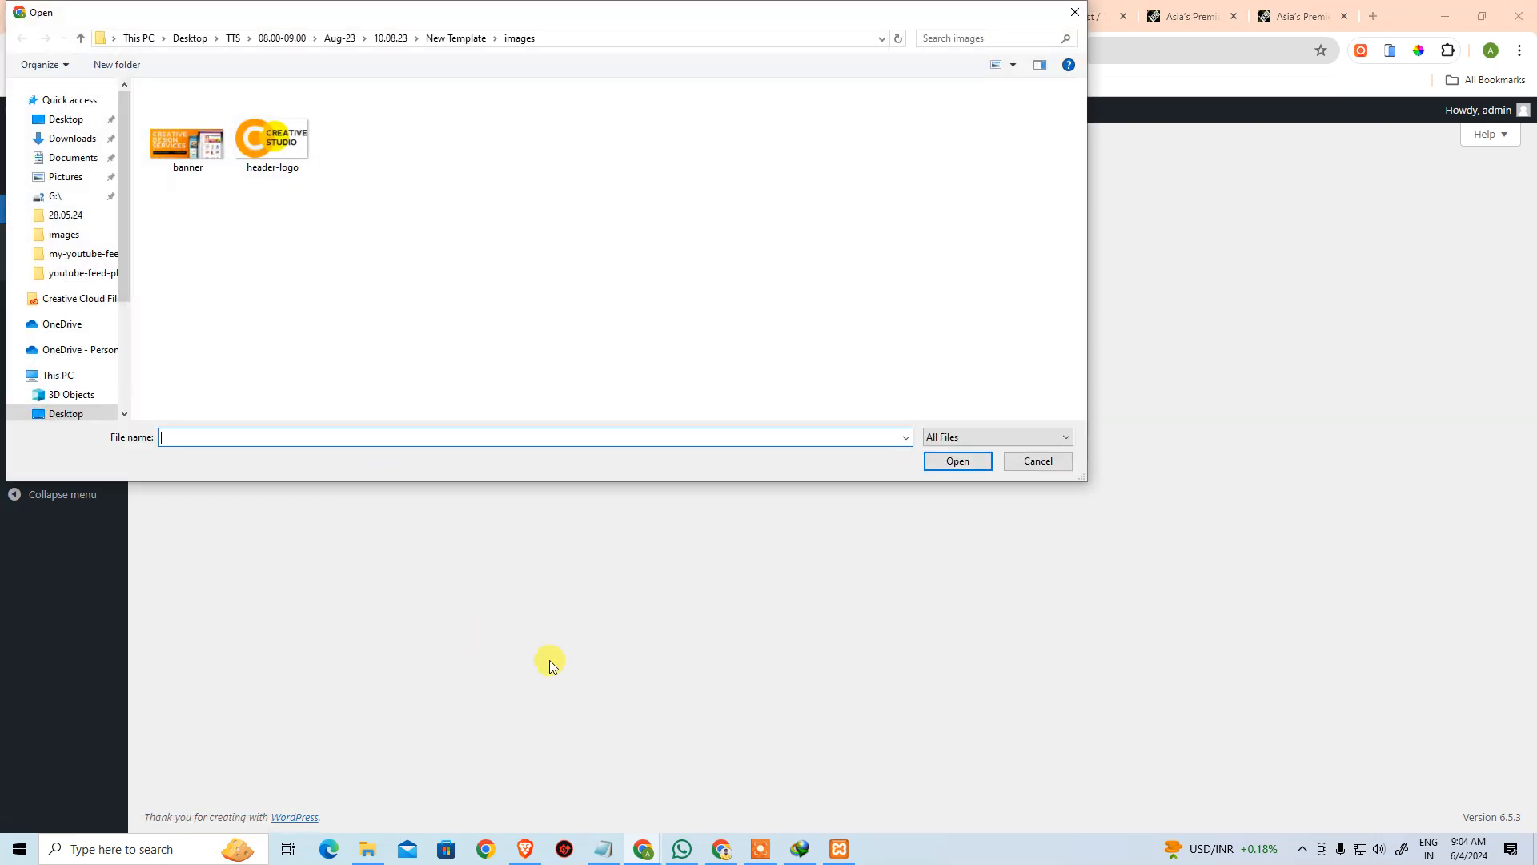
pyautogui.click(1033, 468)
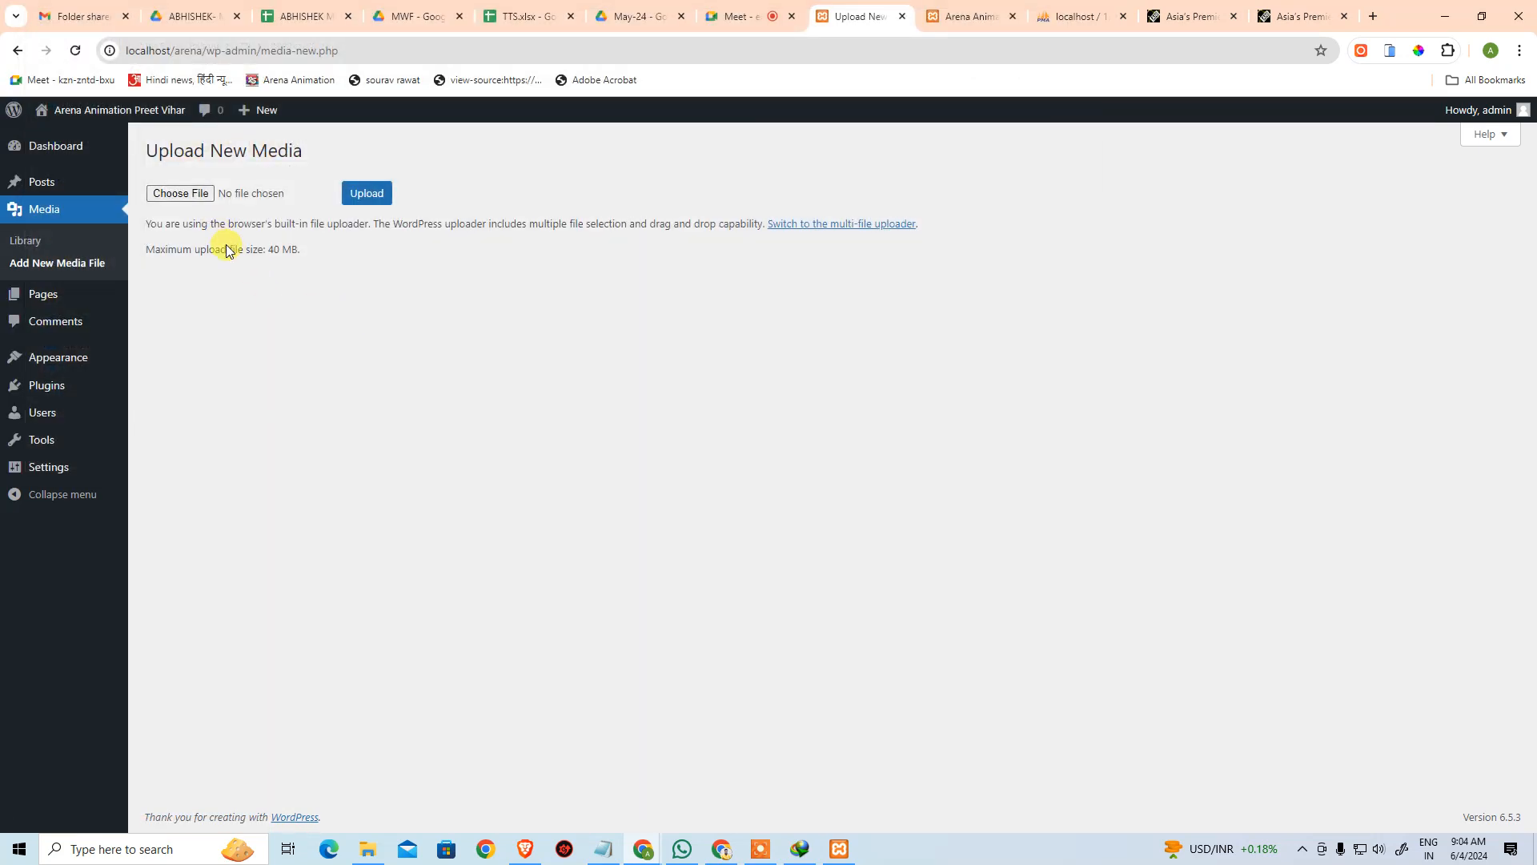
pyautogui.click(877, 230)
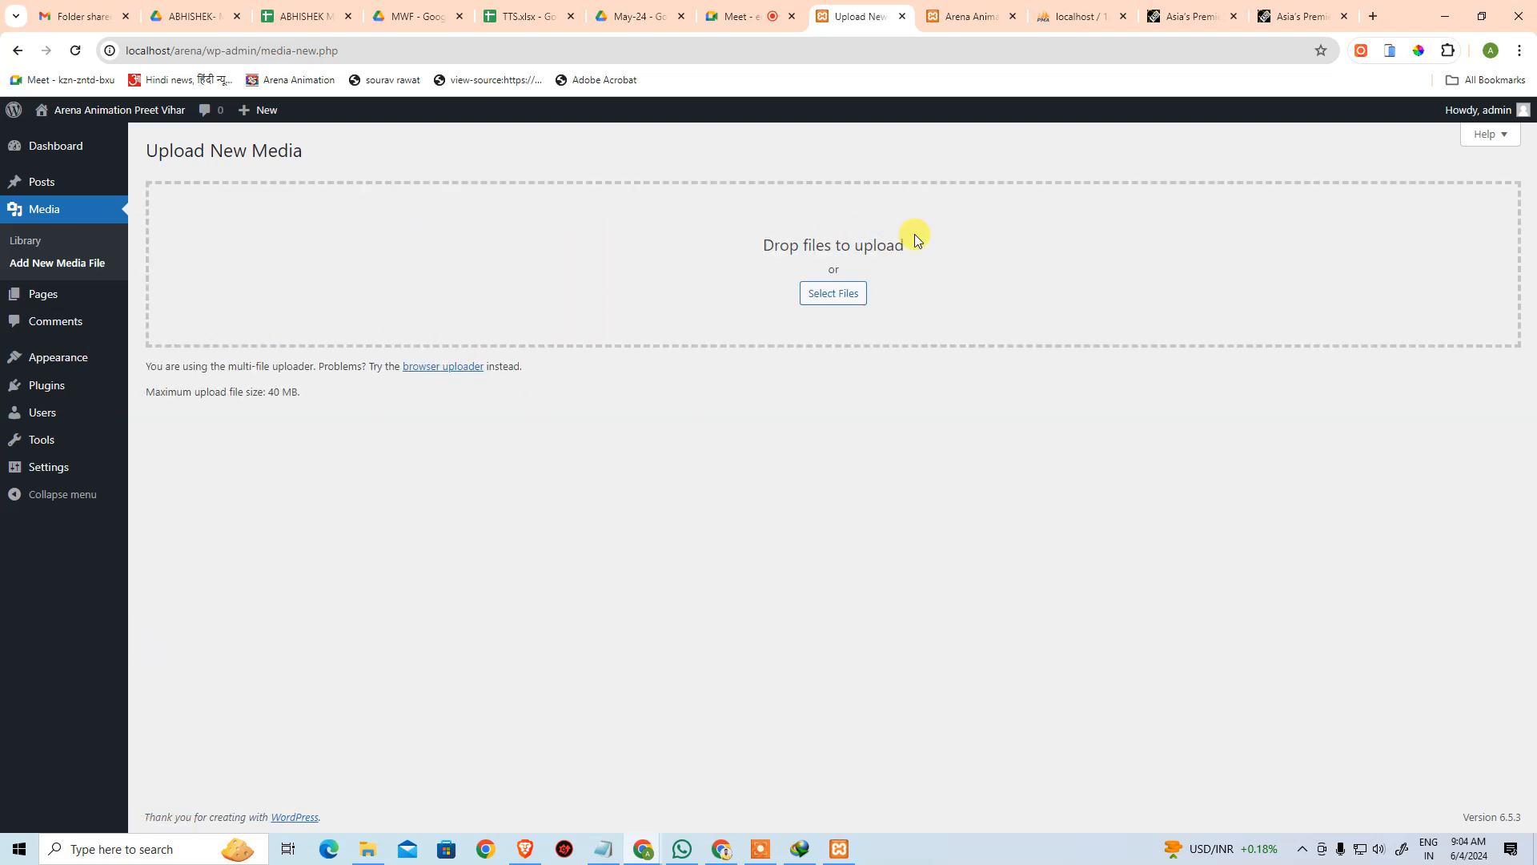
# - Open the list of all pages and examine the available actions for Sample Page
pyautogui.moveTo(36, 294)
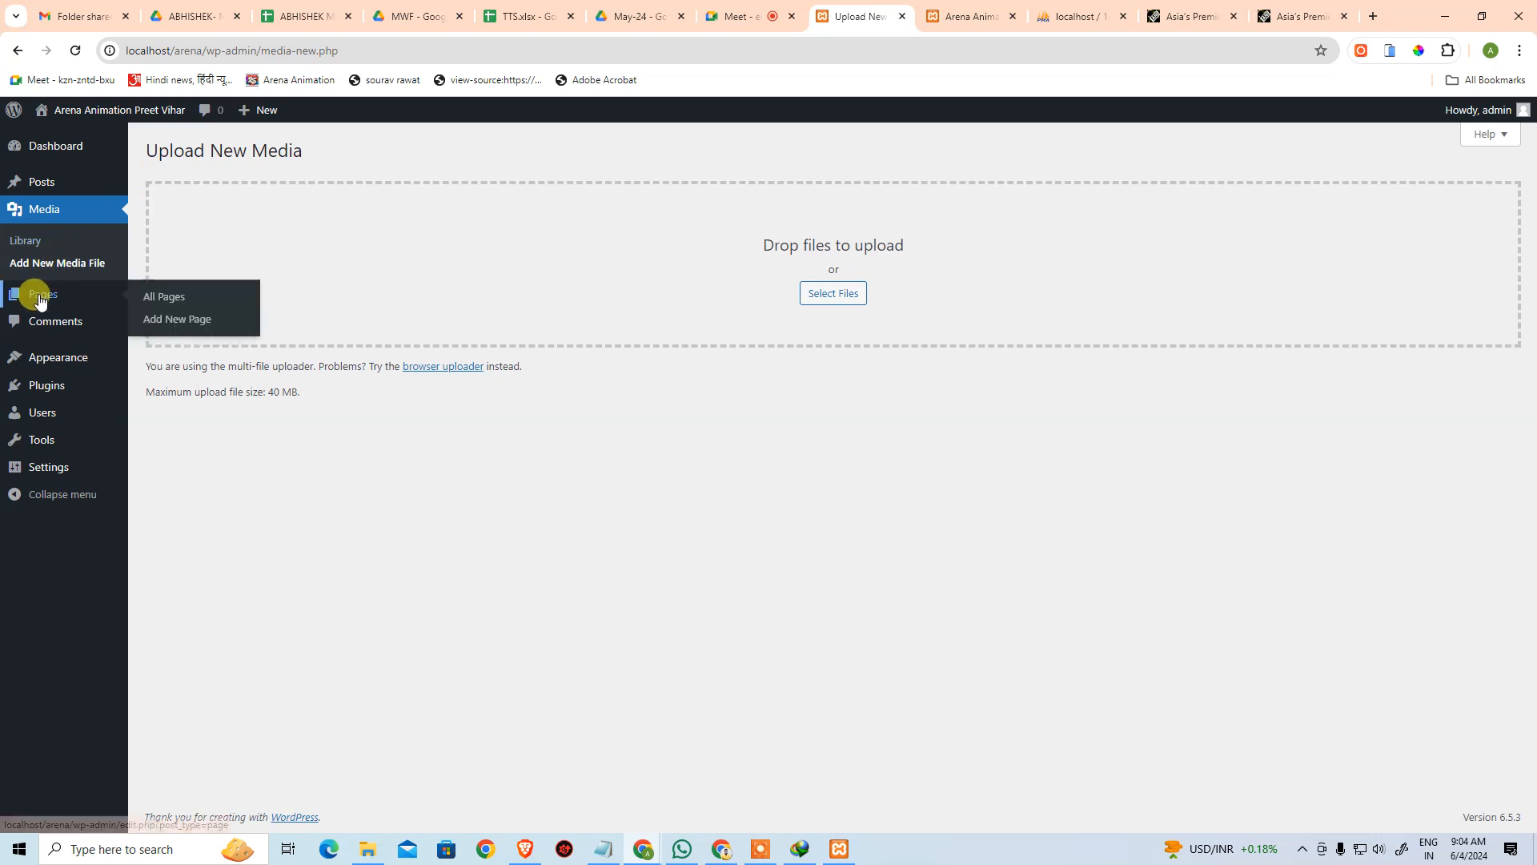
pyautogui.click(192, 301)
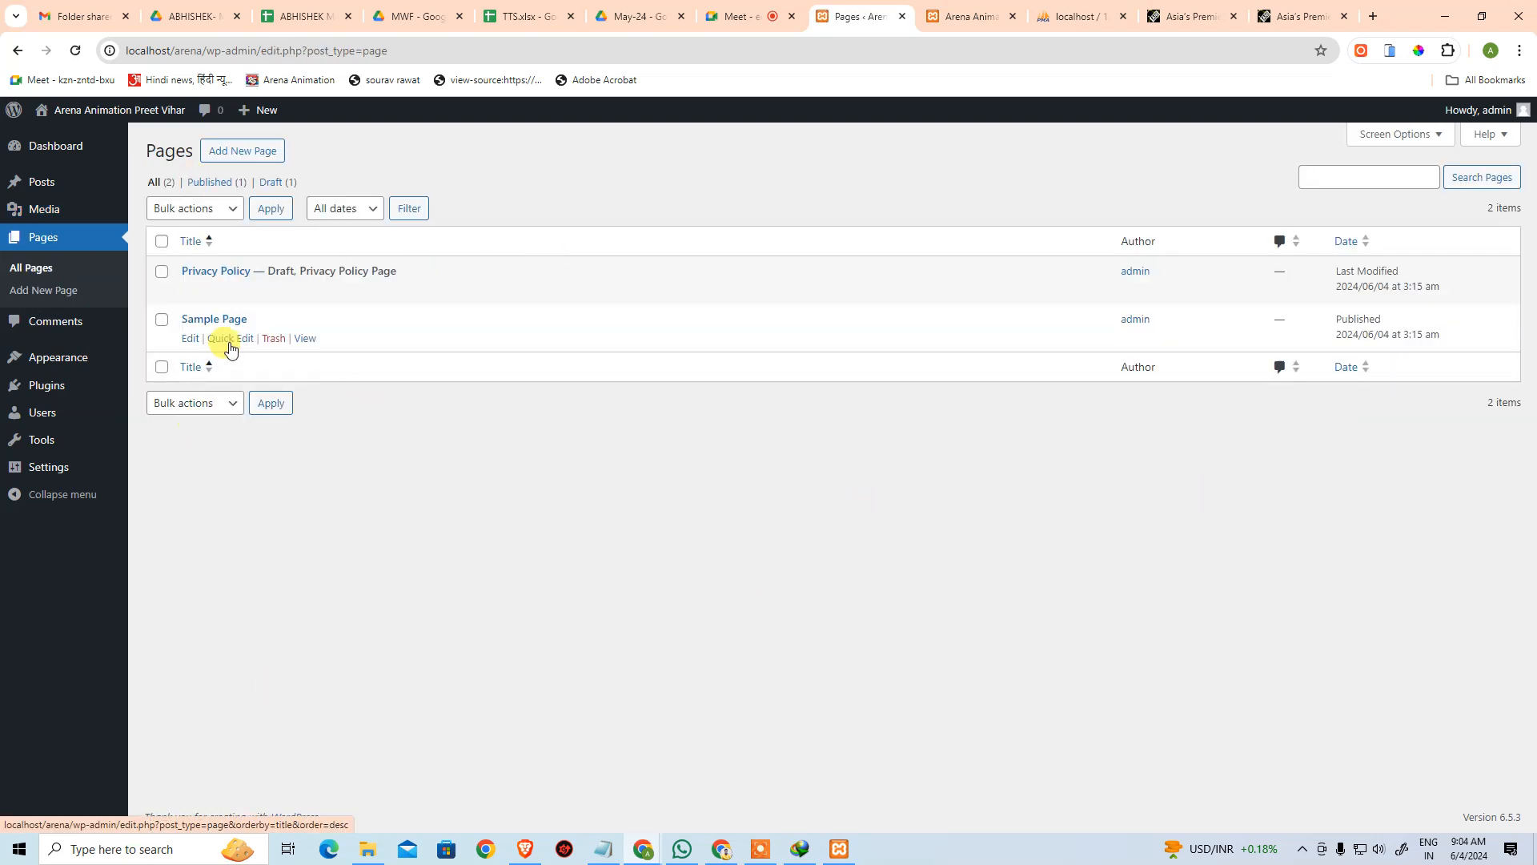
pyautogui.moveTo(229, 295)
pyautogui.moveTo(198, 345)
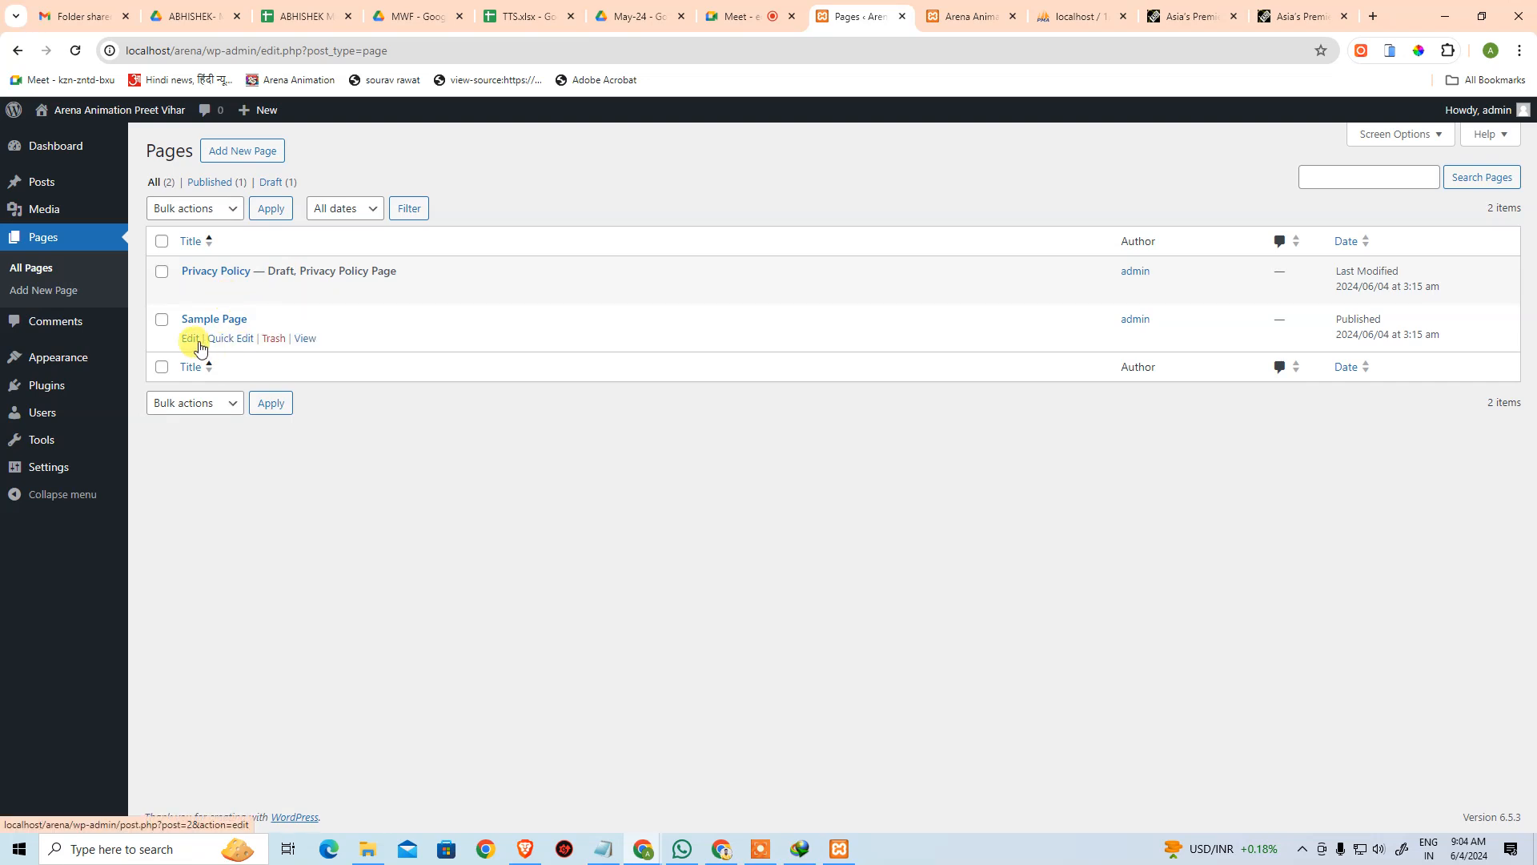
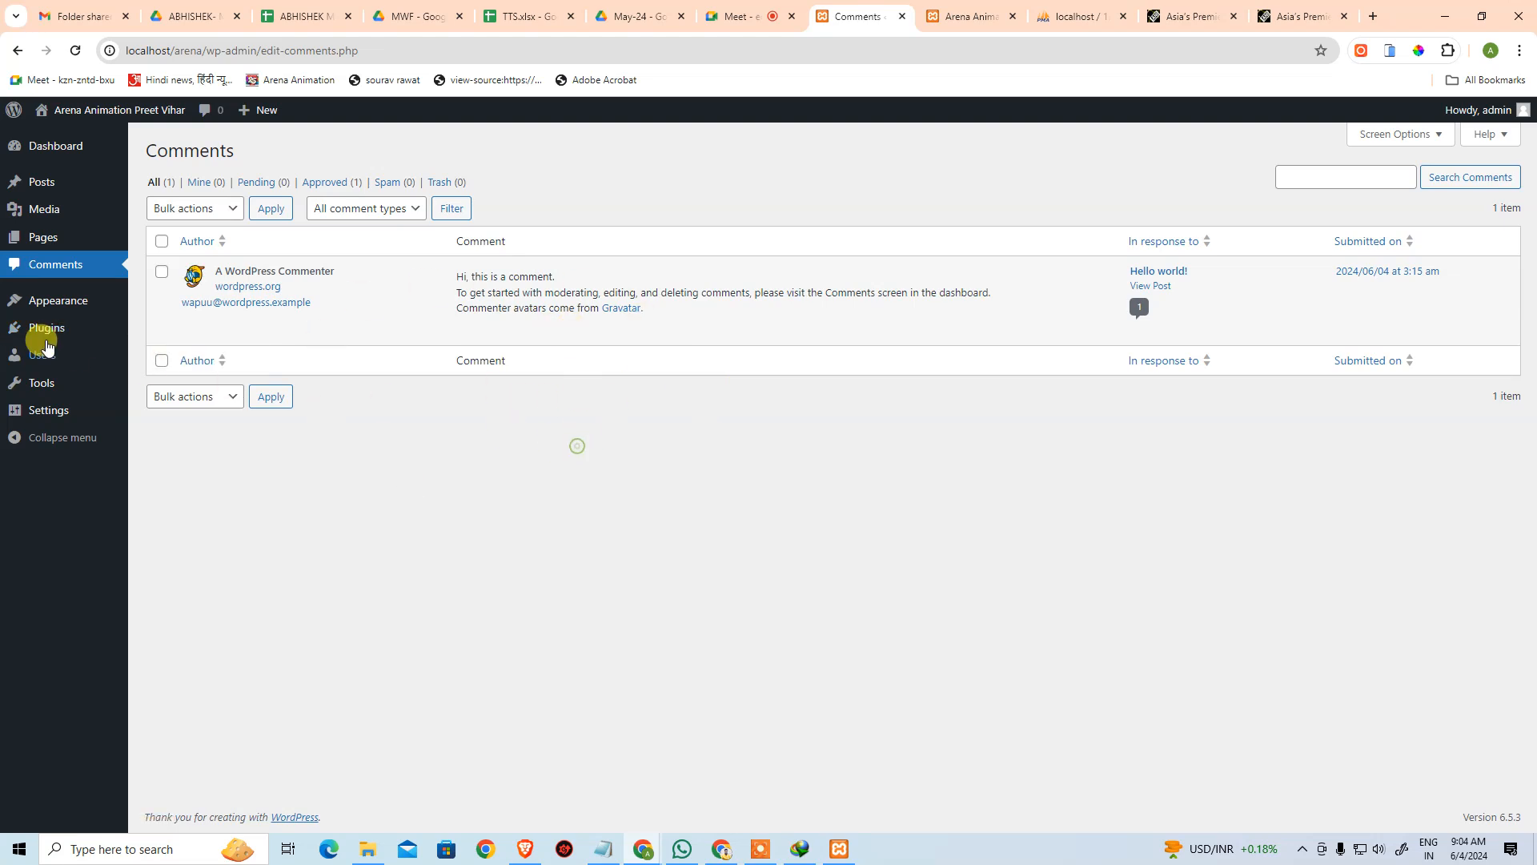
# - Open the installed themes, go to adding a new theme, and browse the popular themes, including Ace News
pyautogui.moveTo(18, 300)
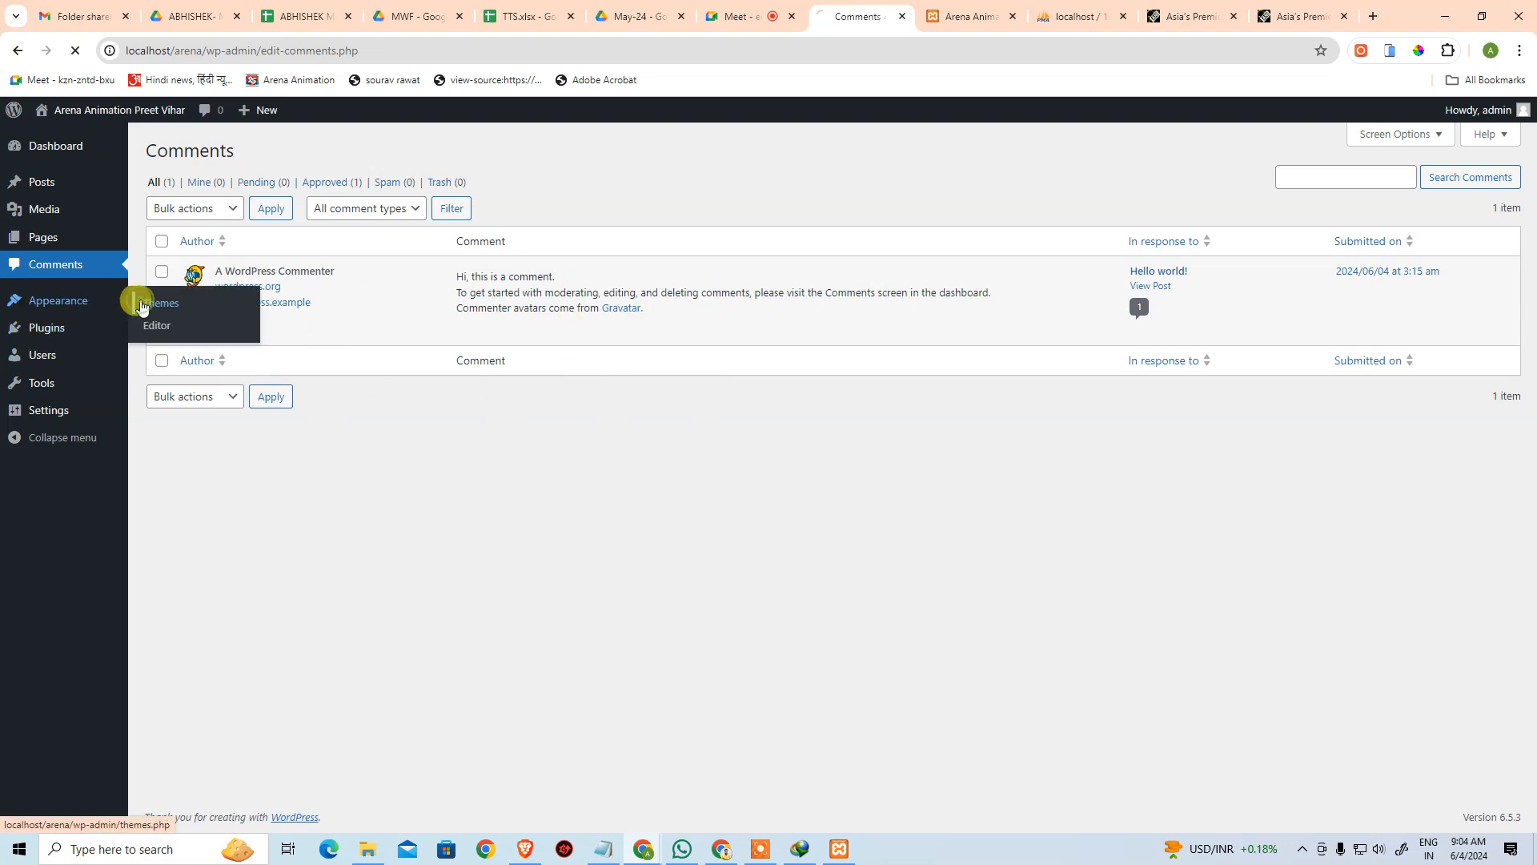
pyautogui.click(142, 304)
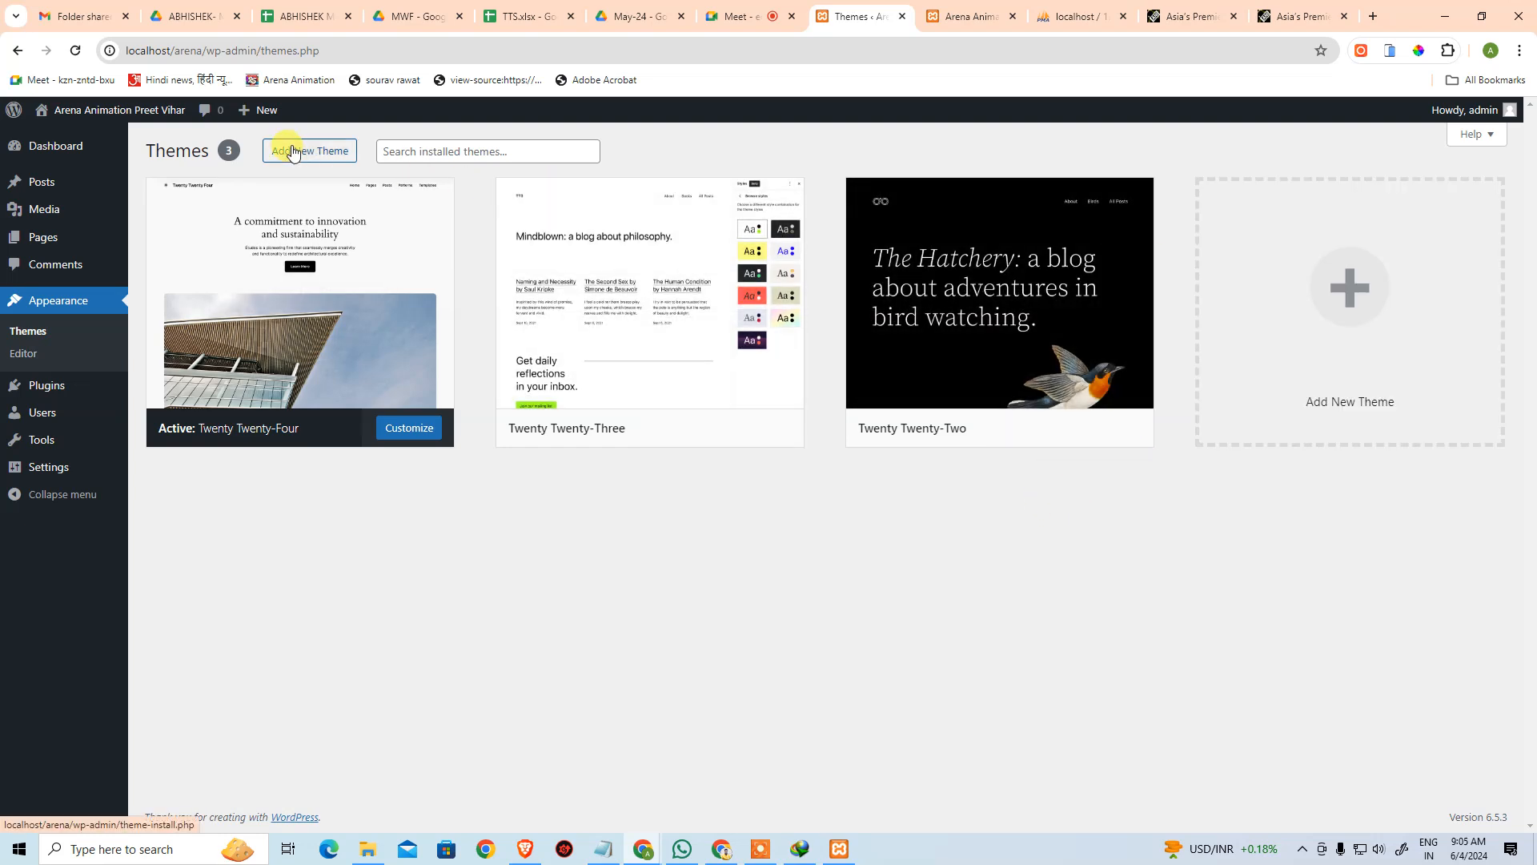
pyautogui.click(1371, 307)
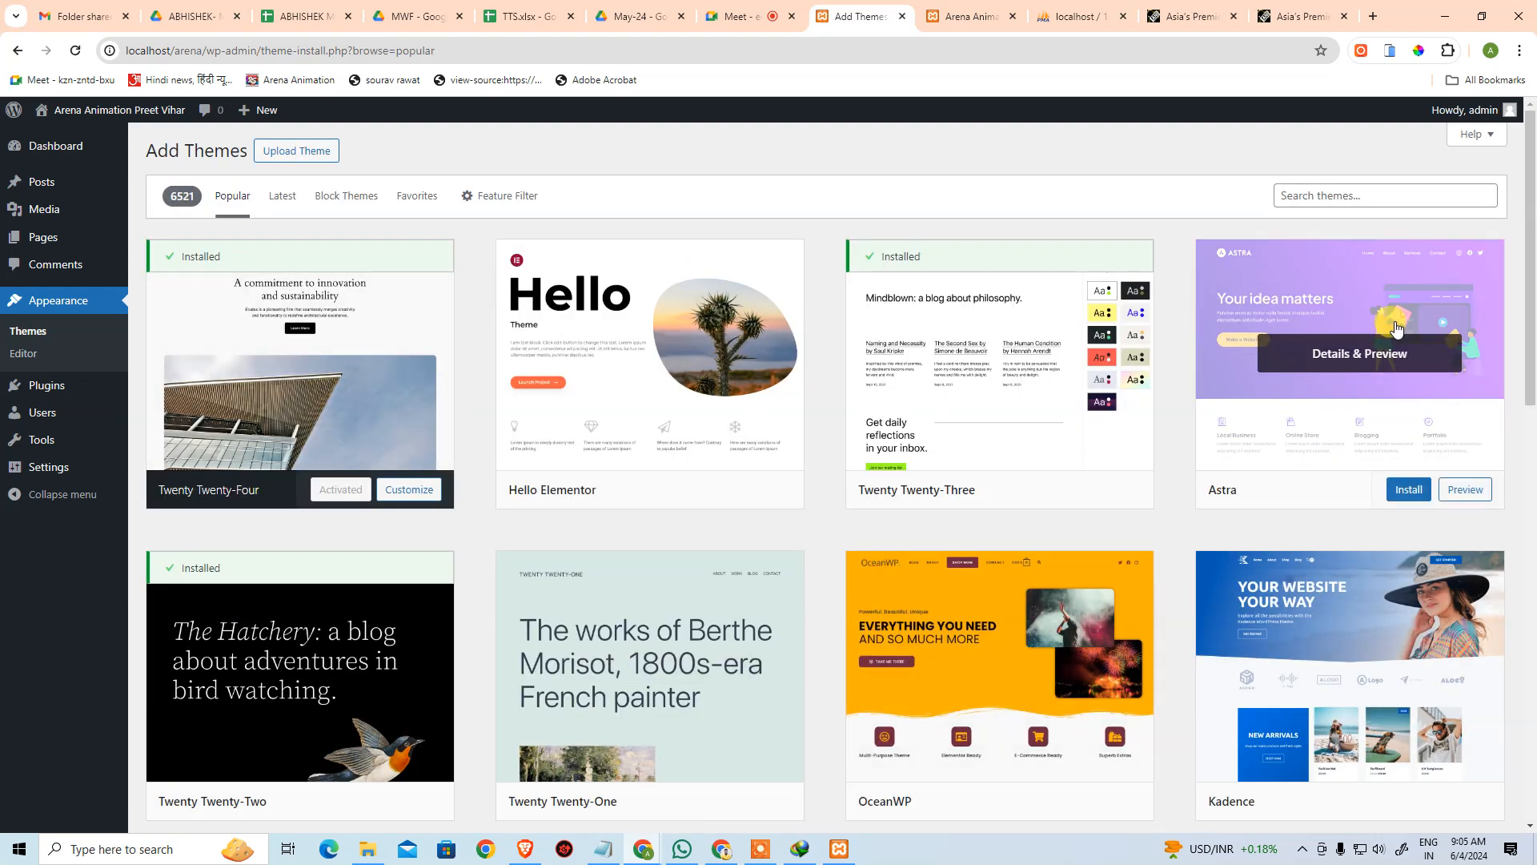
pyautogui.scroll(-5, 957, 500)
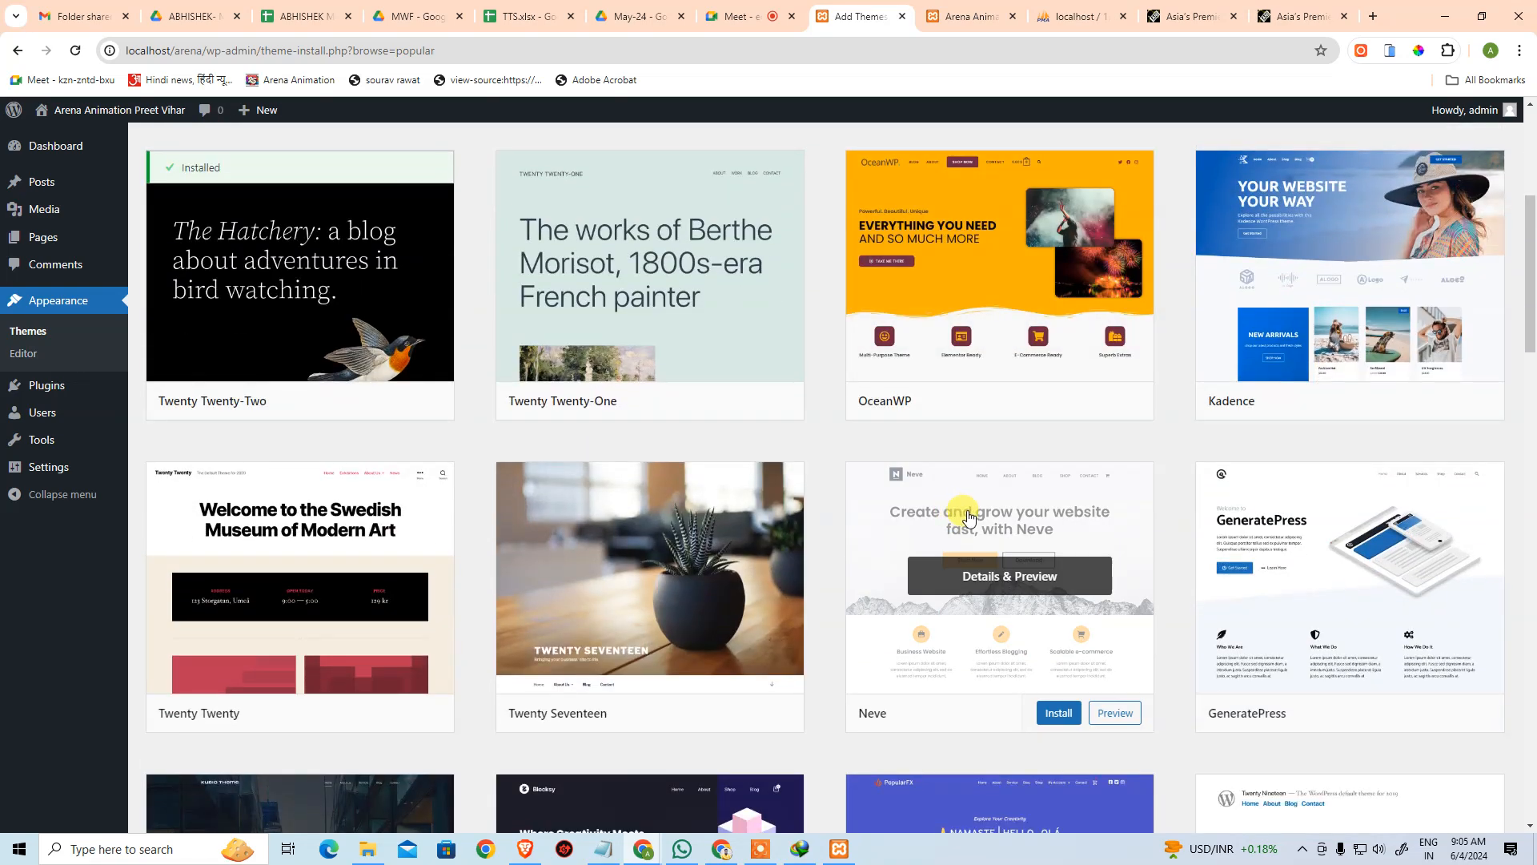
pyautogui.scroll(5, 968, 516)
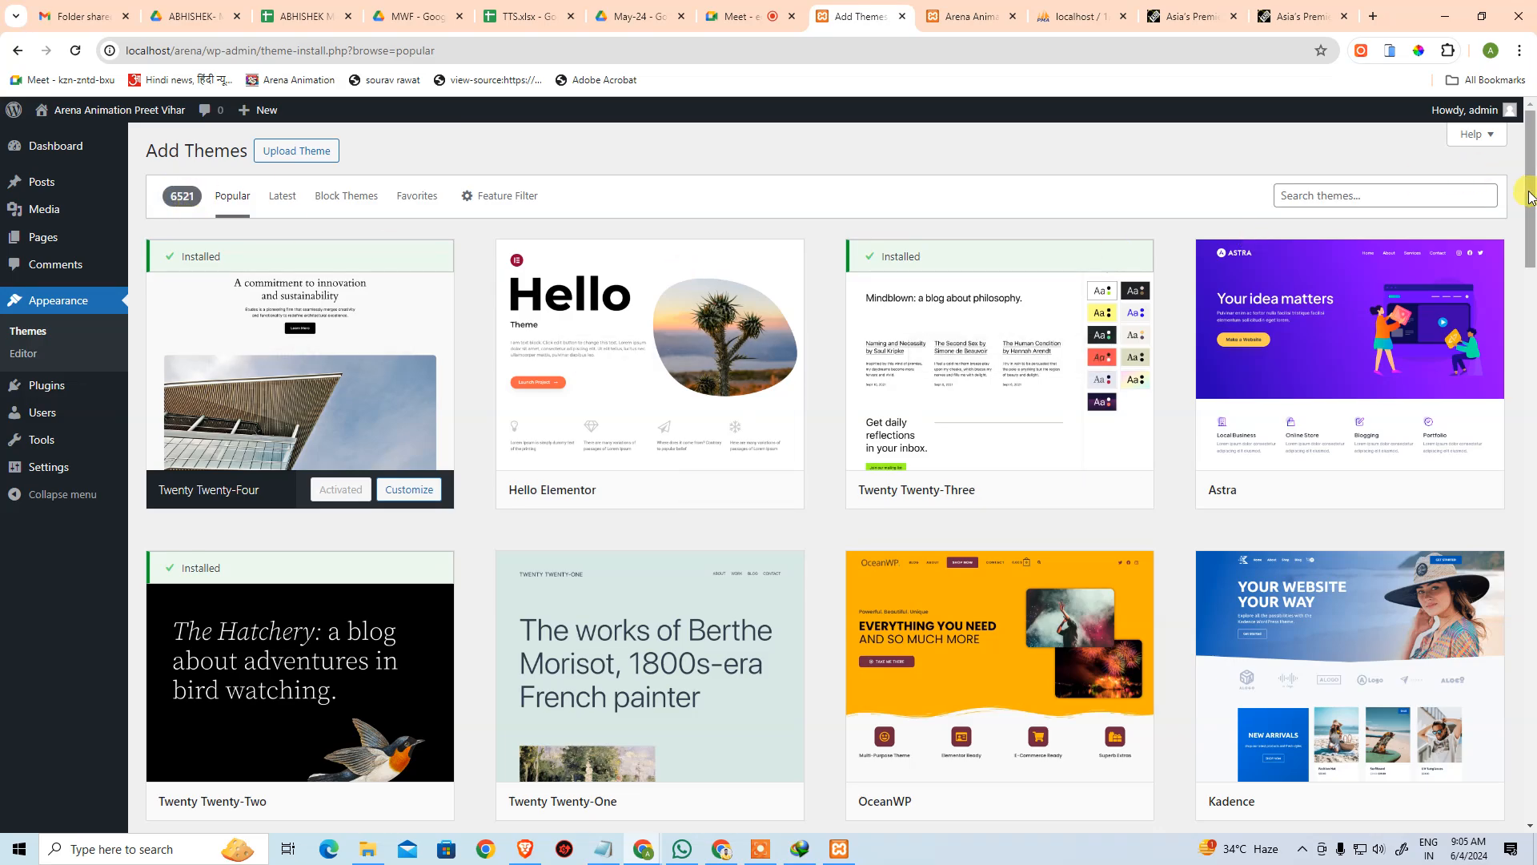
pyautogui.moveTo(1530, 192); pyautogui.dragTo(1526, 504)
pyautogui.scroll(3, 819, 505)
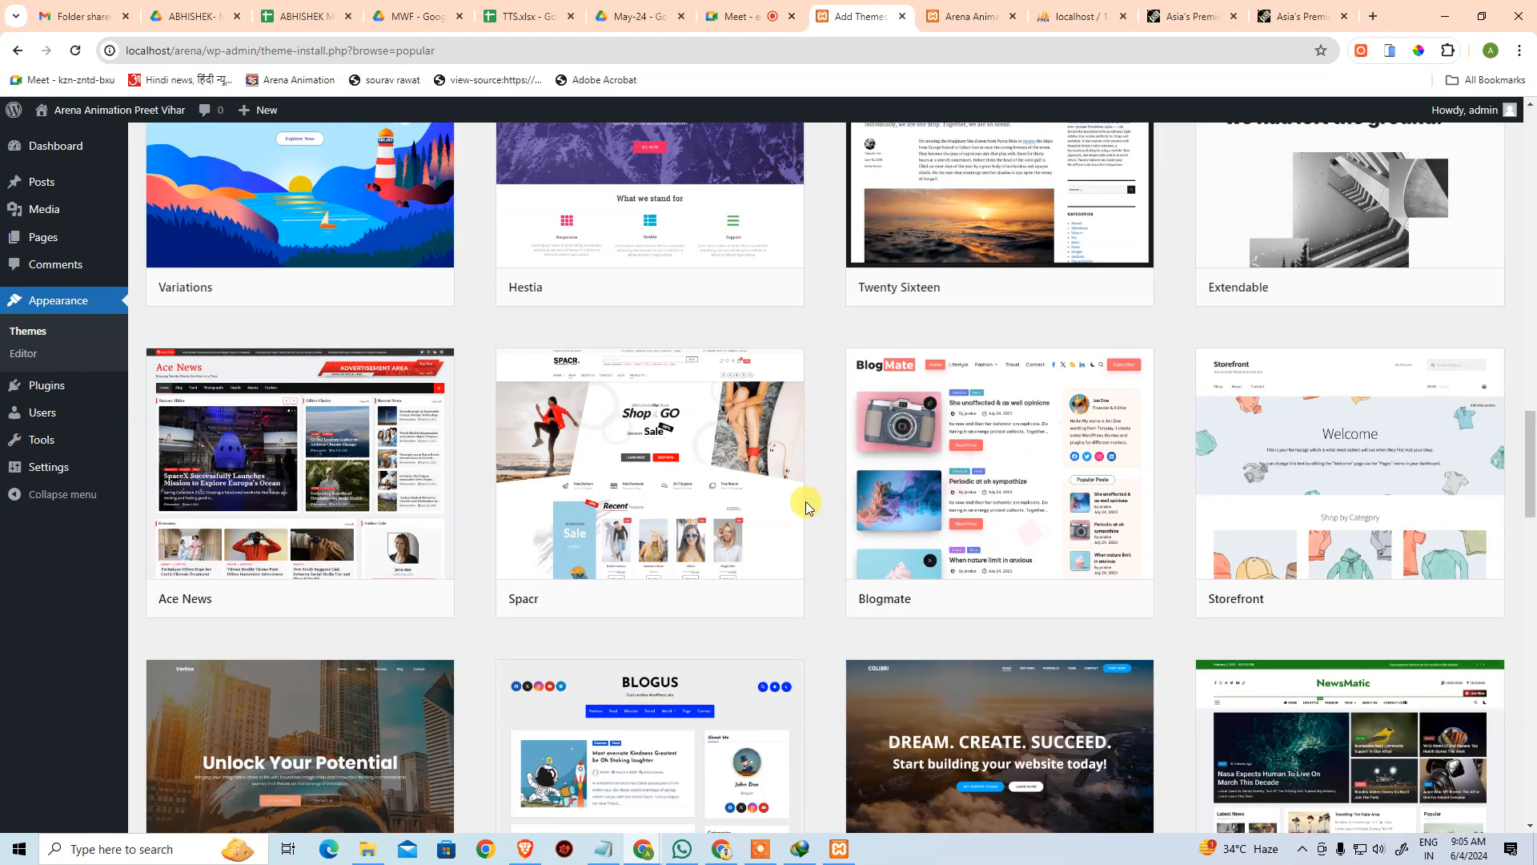
pyautogui.moveTo(332, 378)
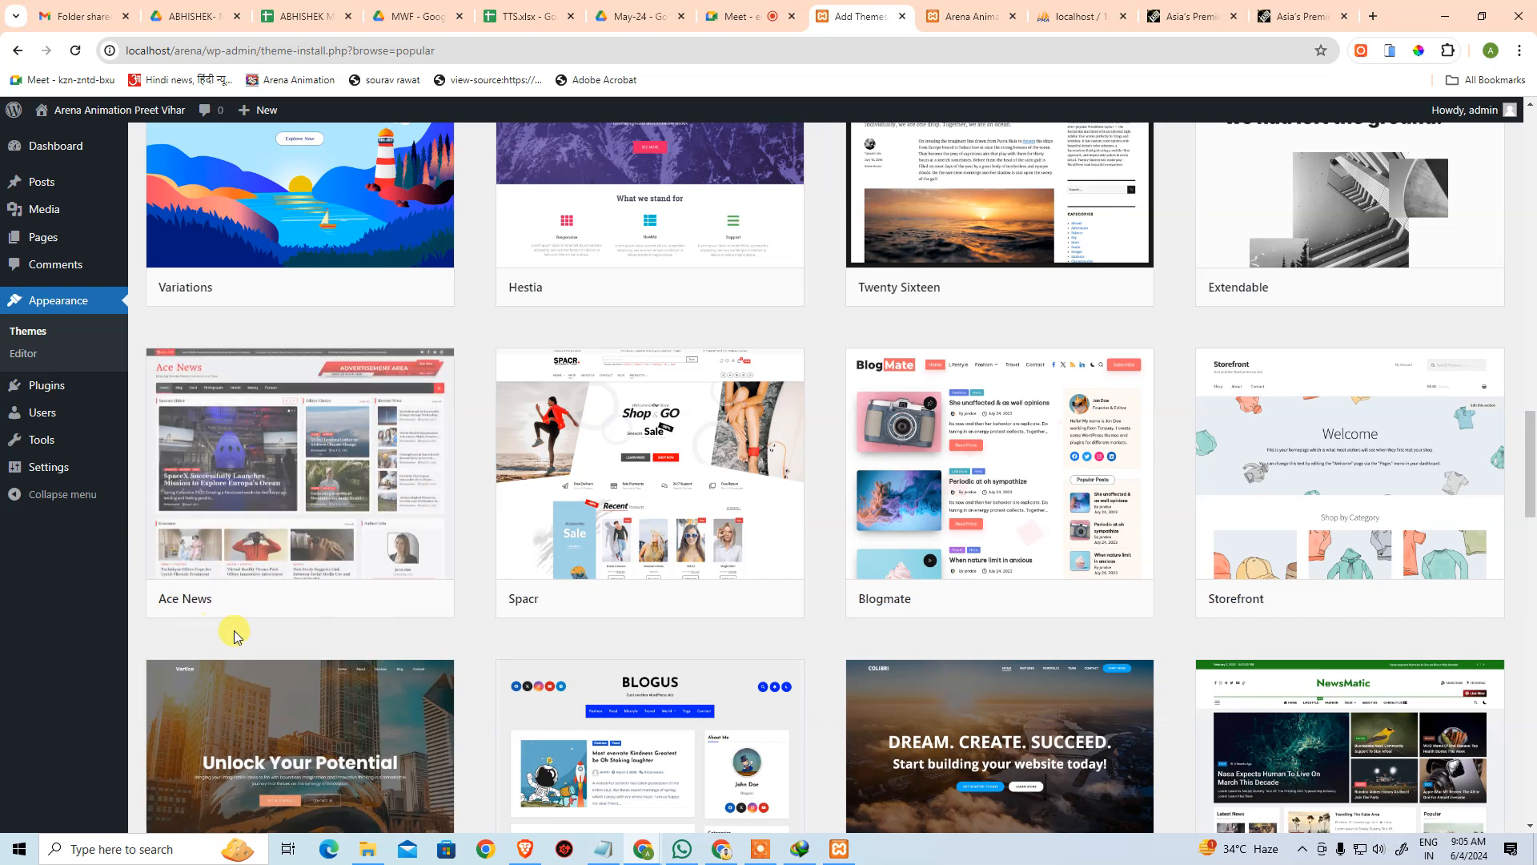
pyautogui.moveTo(428, 545)
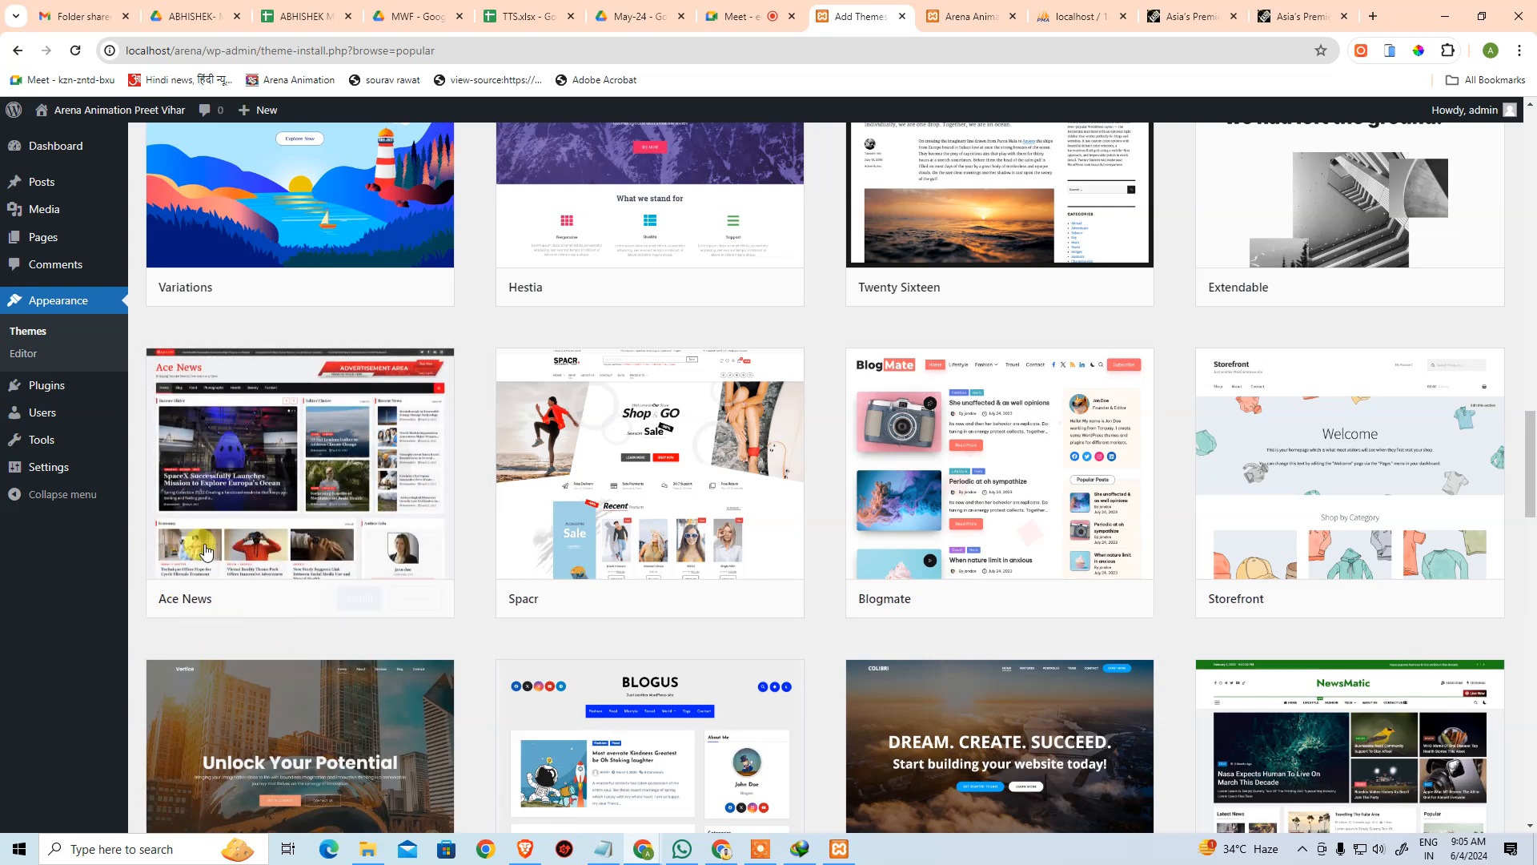
pyautogui.scroll(20, 255, 624)
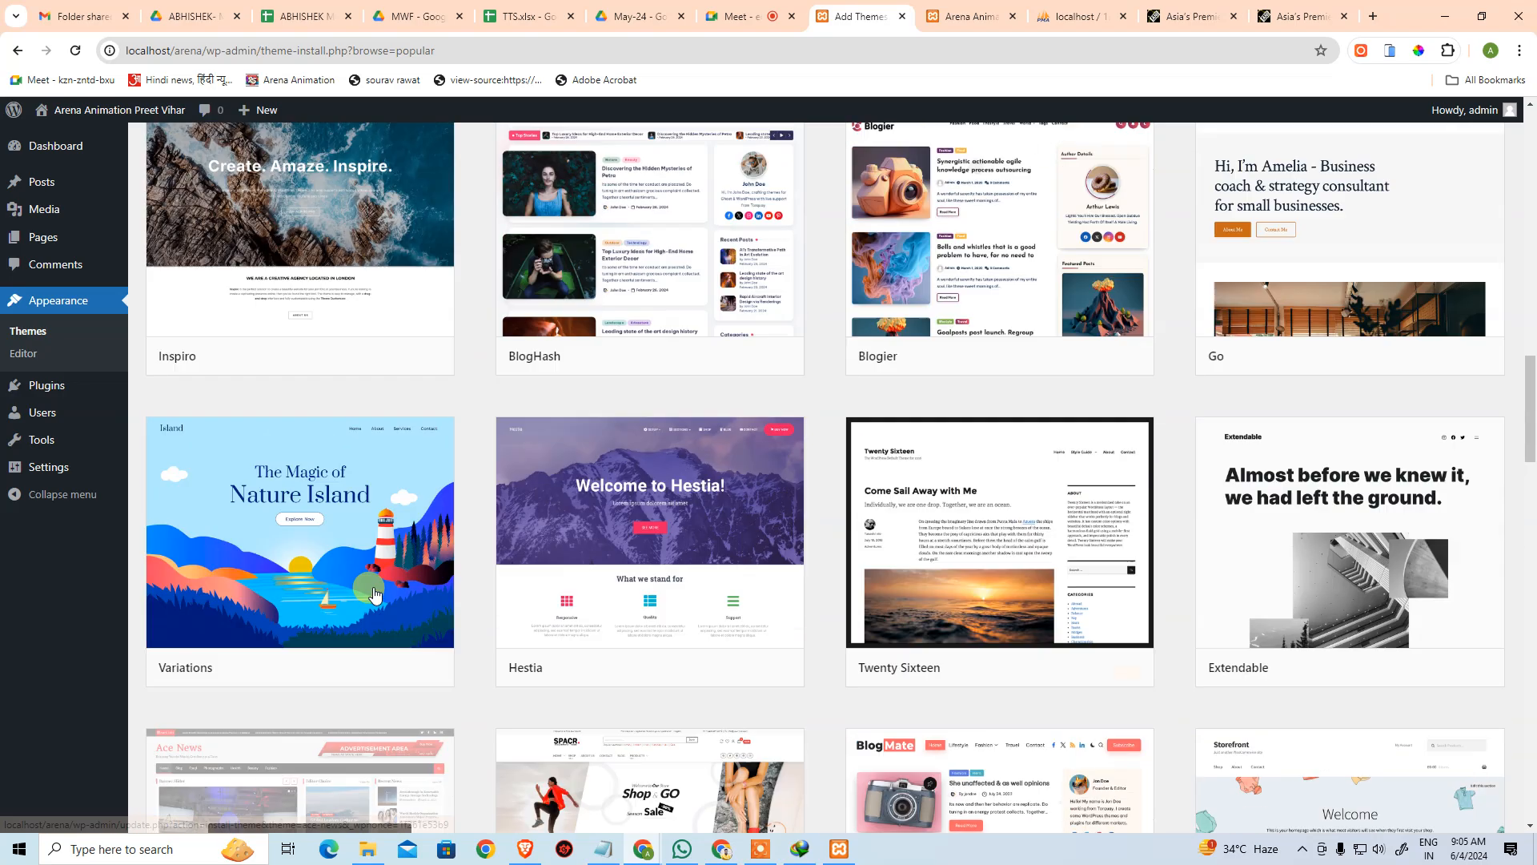
pyautogui.scroll(2, 212, 351)
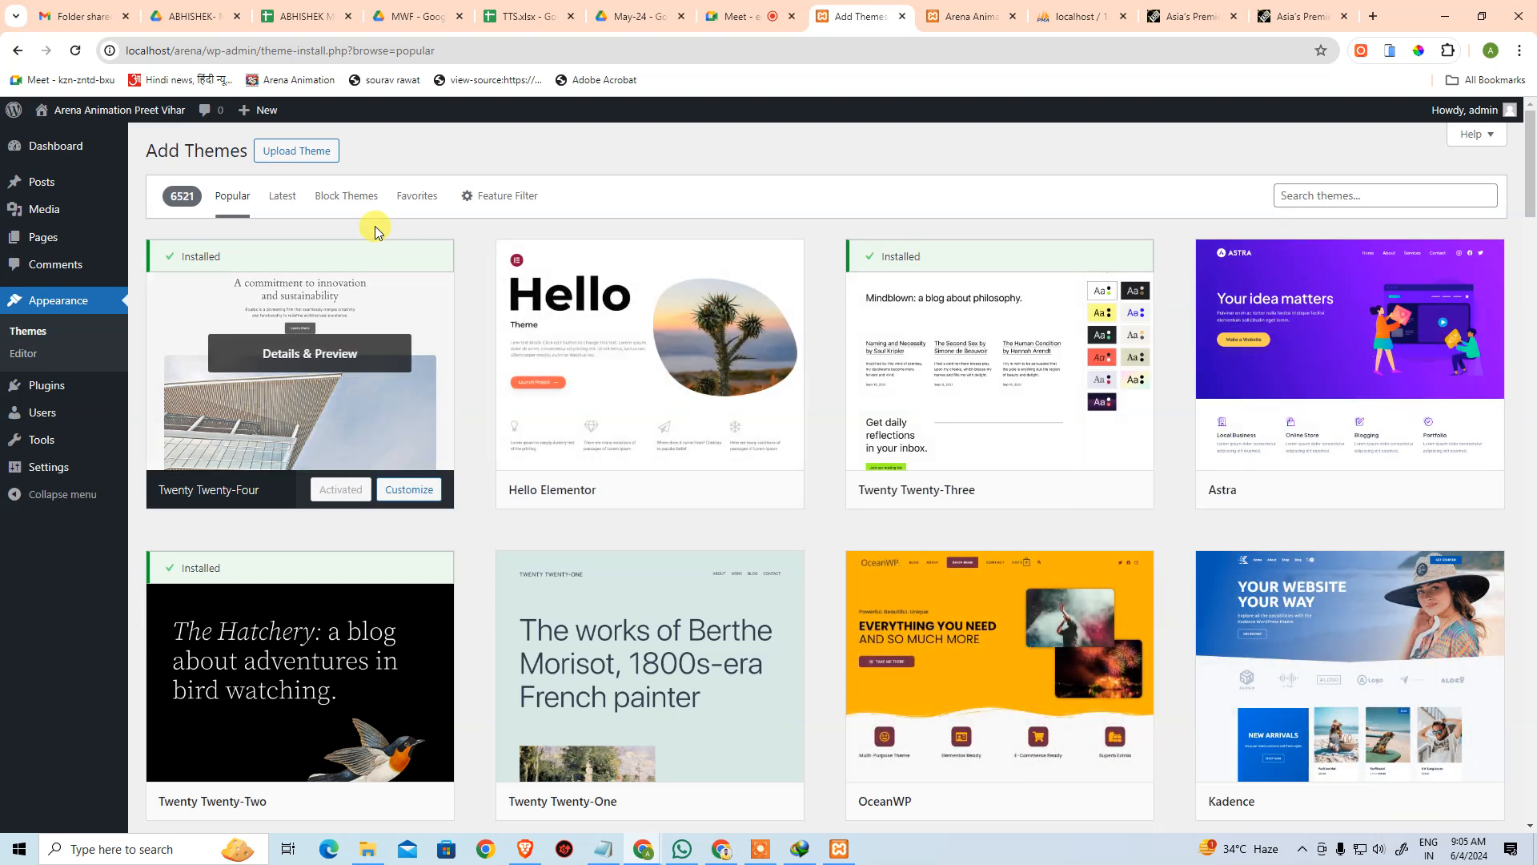
# - Show the theme ZIP uploader and its file picker, then cancel without choosing a file
pyautogui.click(314, 159)
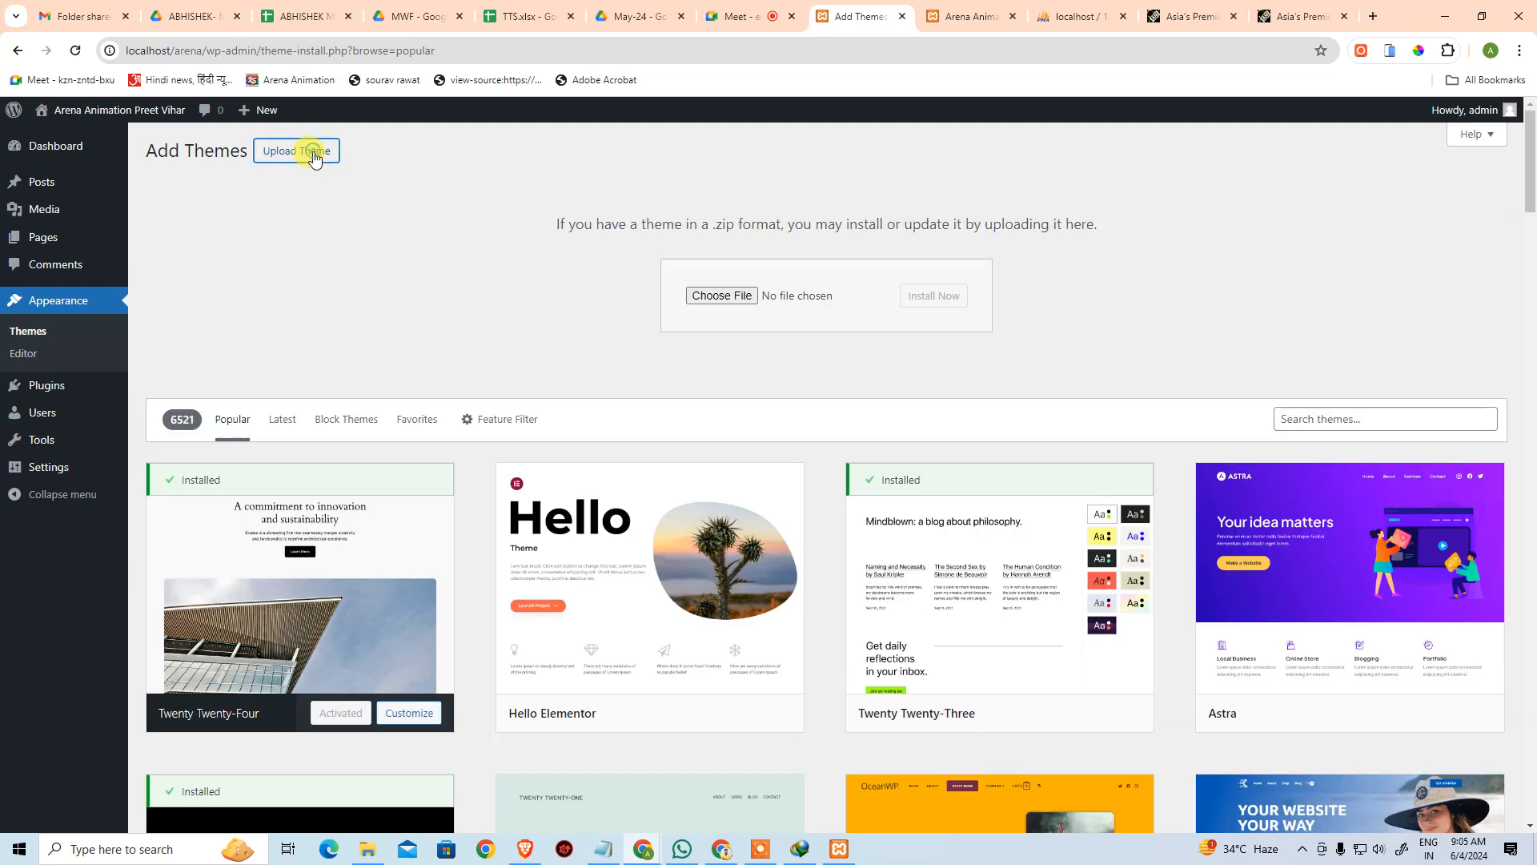
pyautogui.click(731, 300)
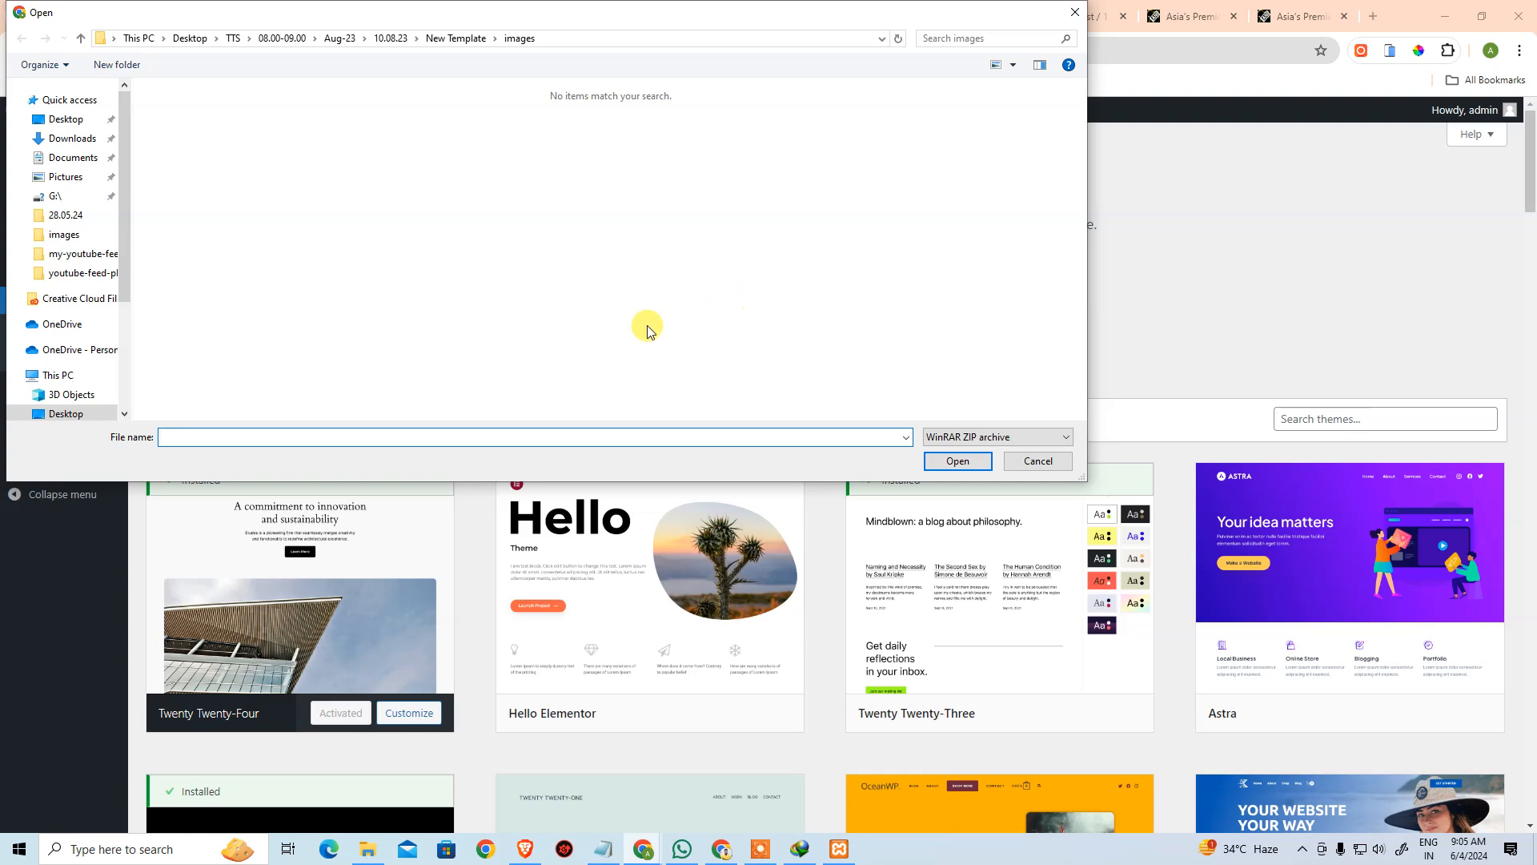
pyautogui.click(1038, 465)
# - View the installed plugins, then go to adding a new plugin and browse the featured plugins
pyautogui.moveTo(82, 384)
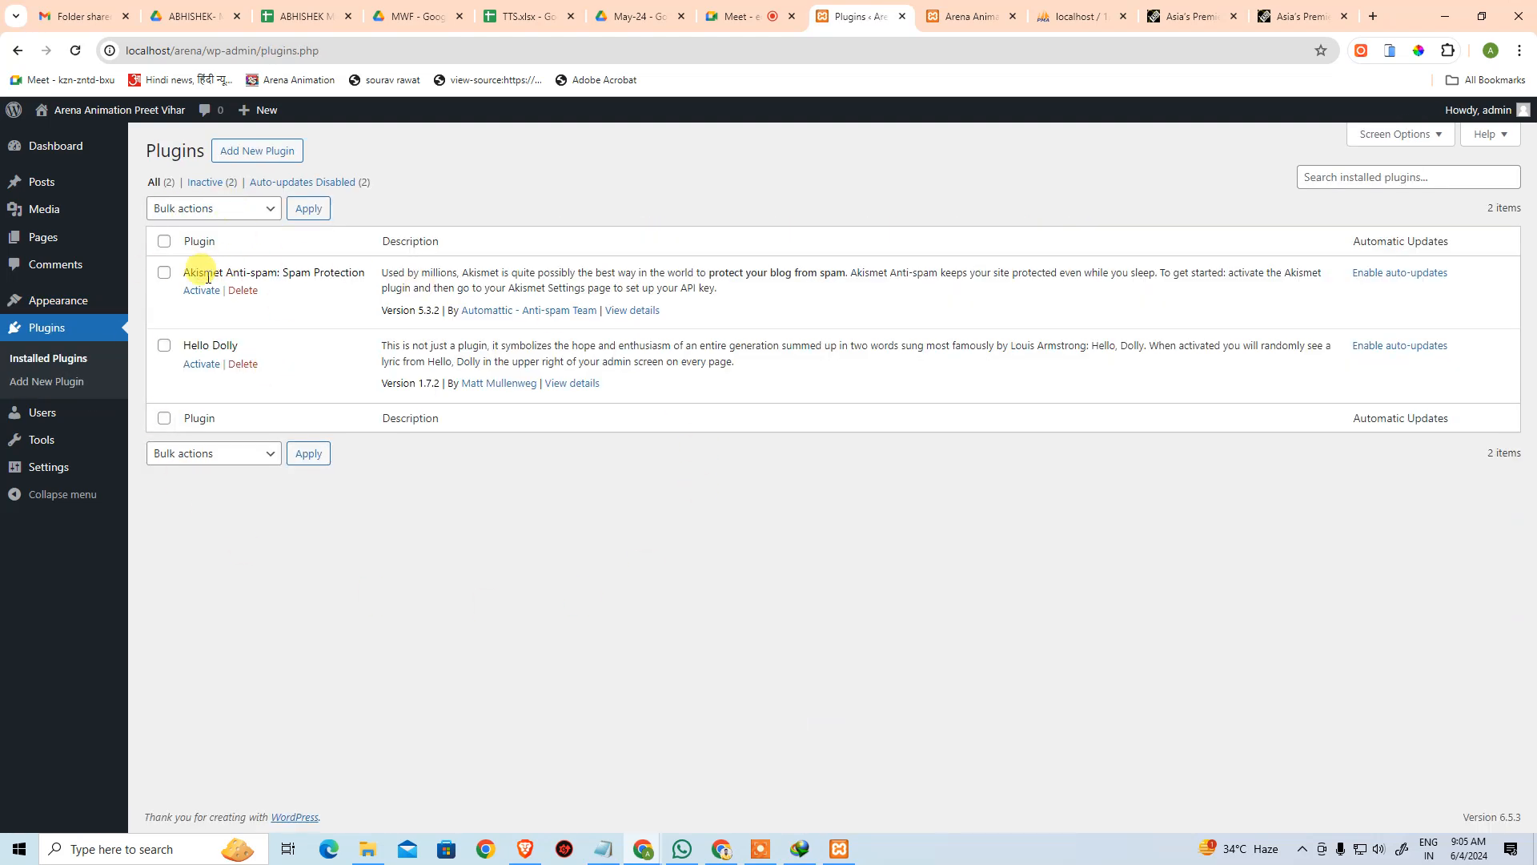
pyautogui.click(257, 150)
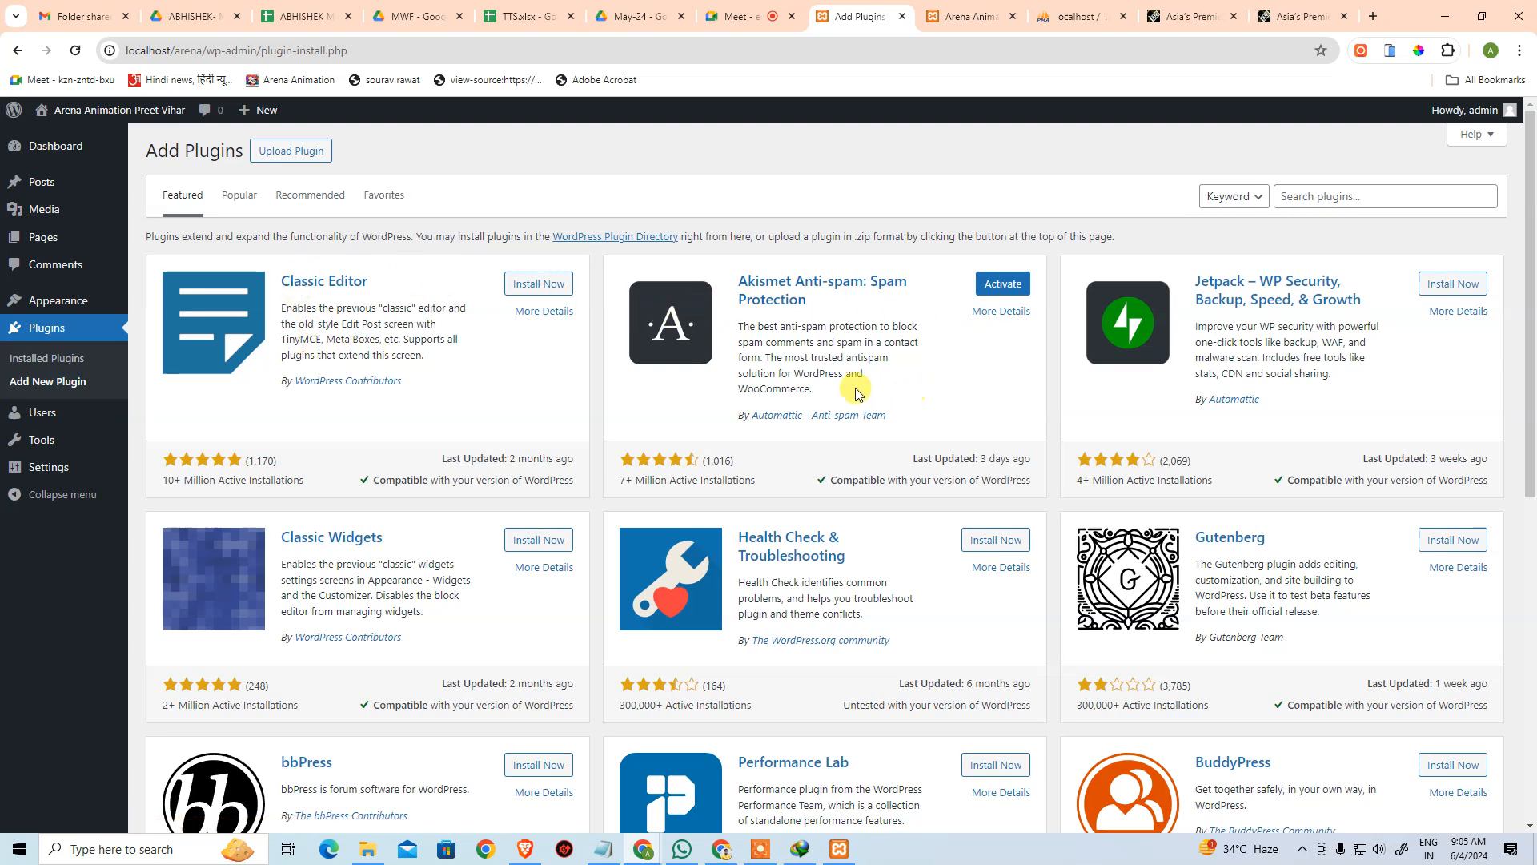
pyautogui.scroll(-2, 1281, 337)
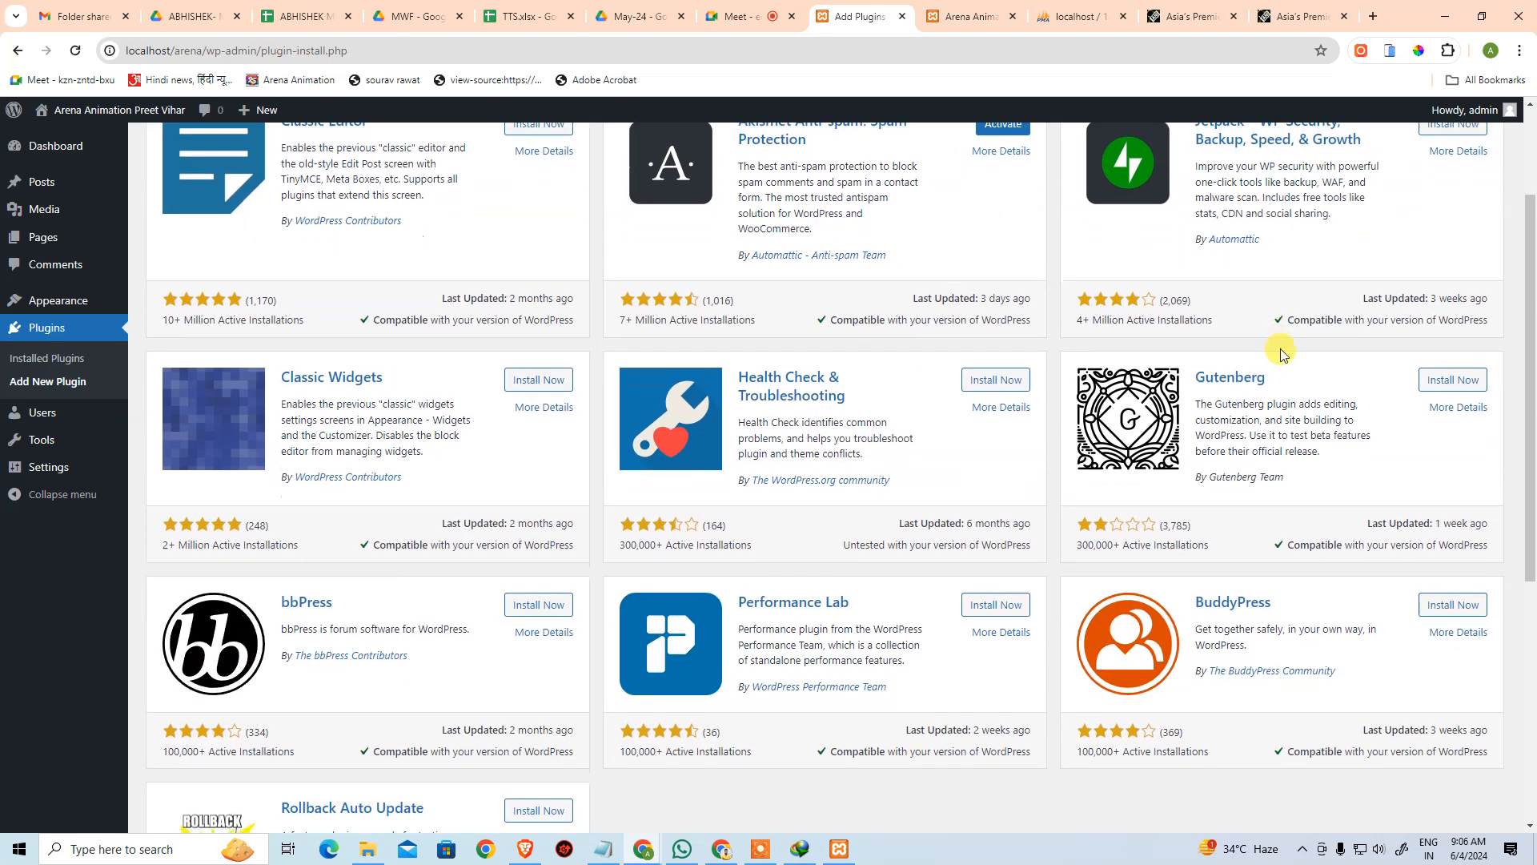
pyautogui.scroll(-2, 949, 633)
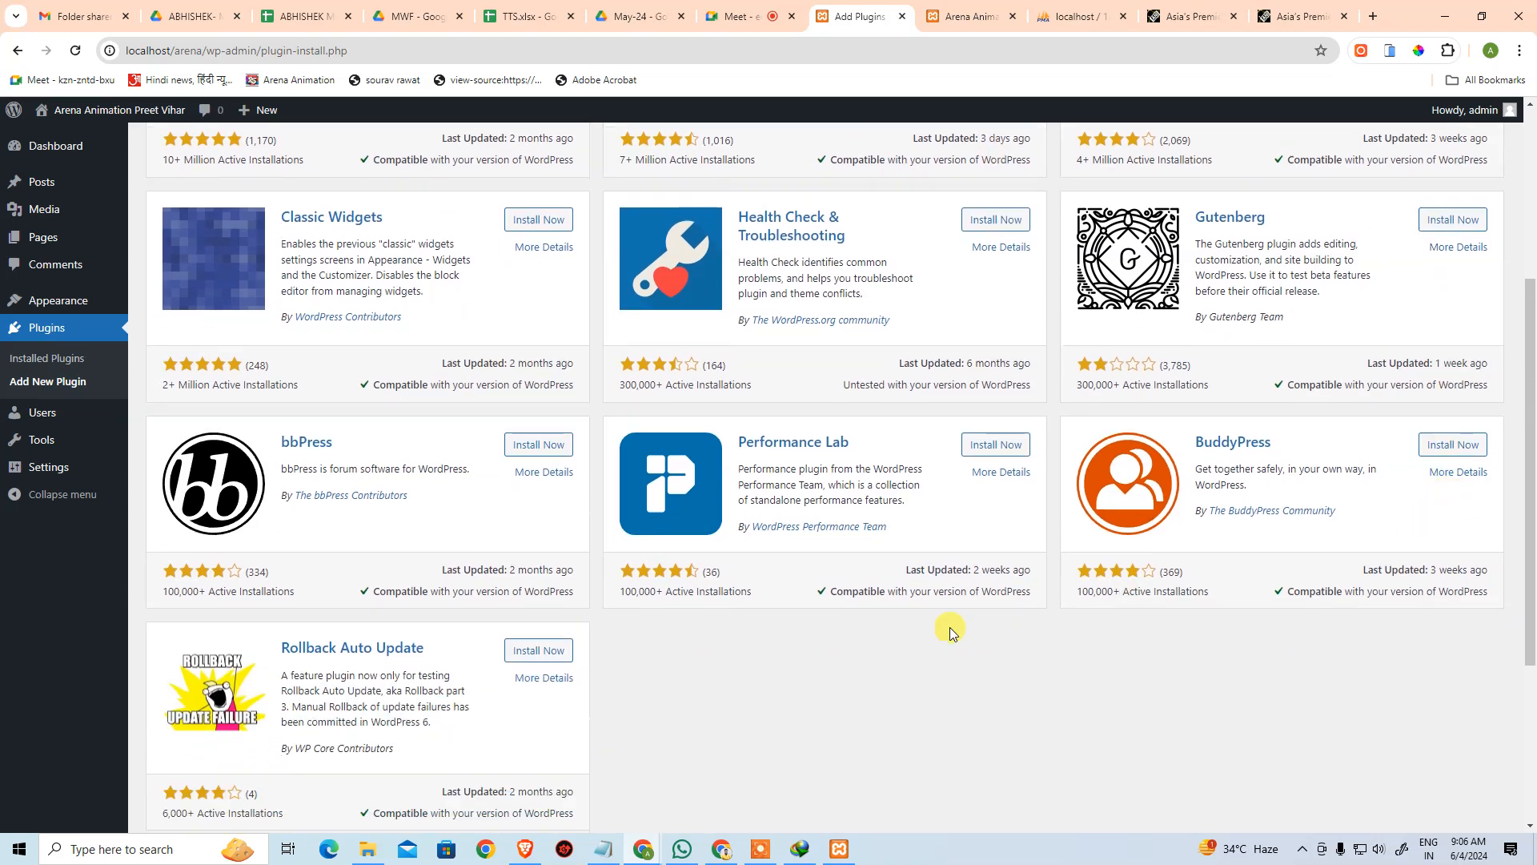
pyautogui.scroll(-3, 452, 676)
pyautogui.scroll(8, 446, 679)
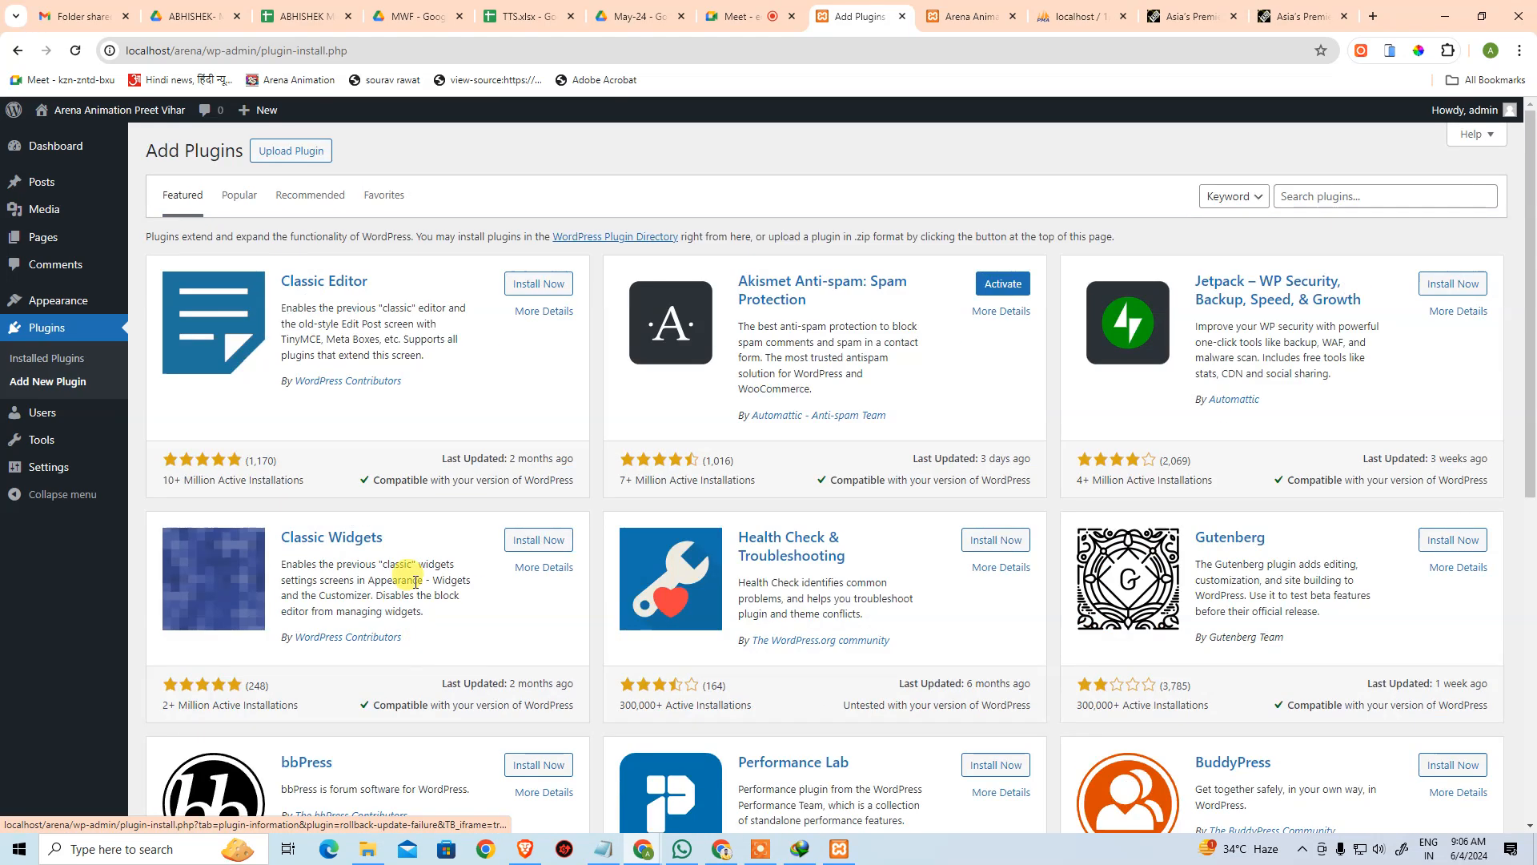
# - Search the plugin directory for "payment"
pyautogui.click(1366, 204)
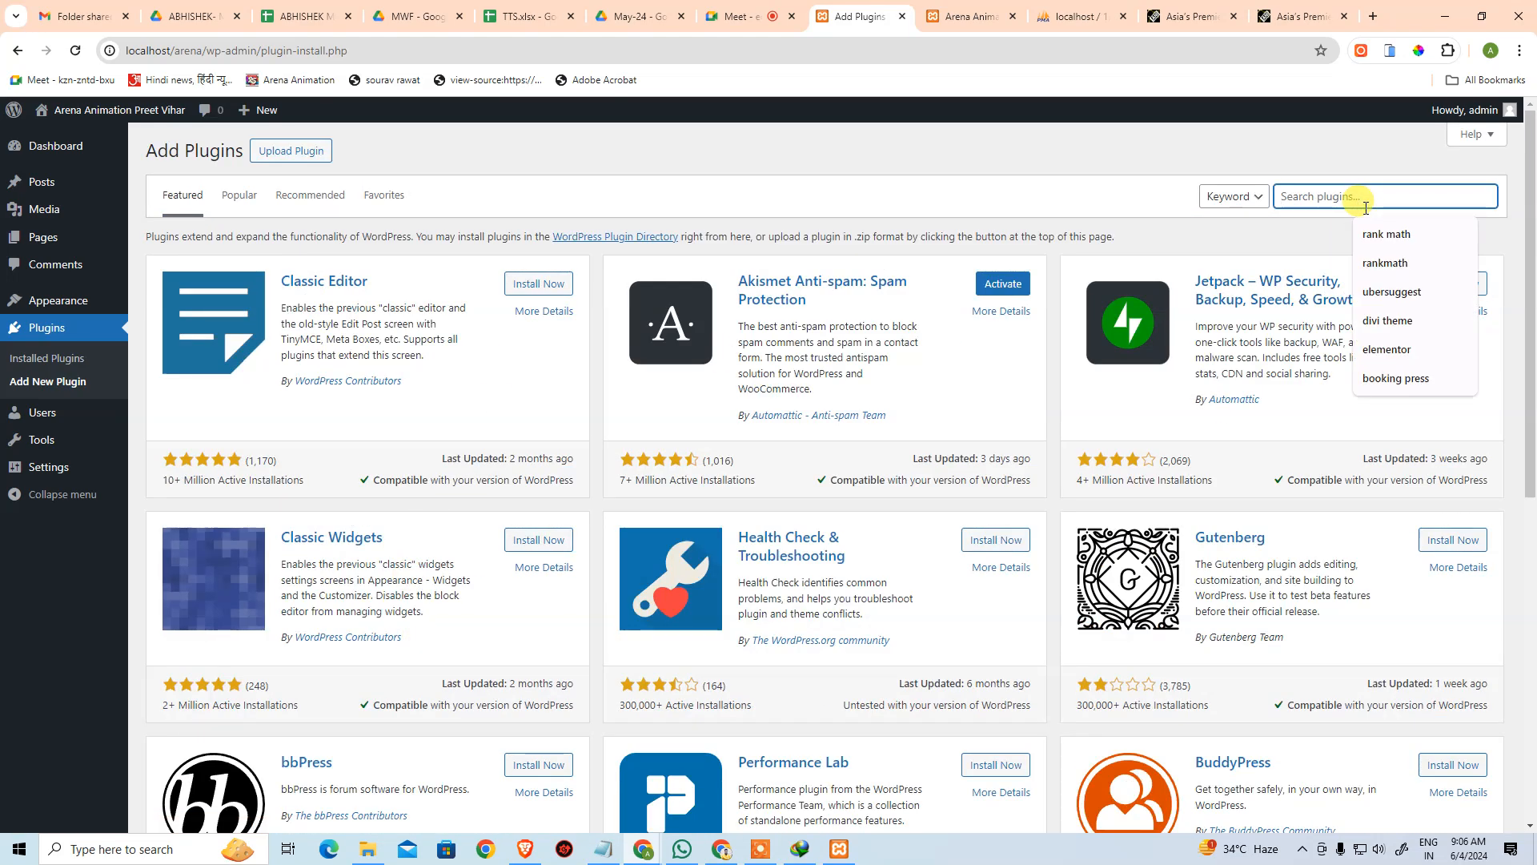
pyautogui.write('paymen')
pyautogui.write('t')
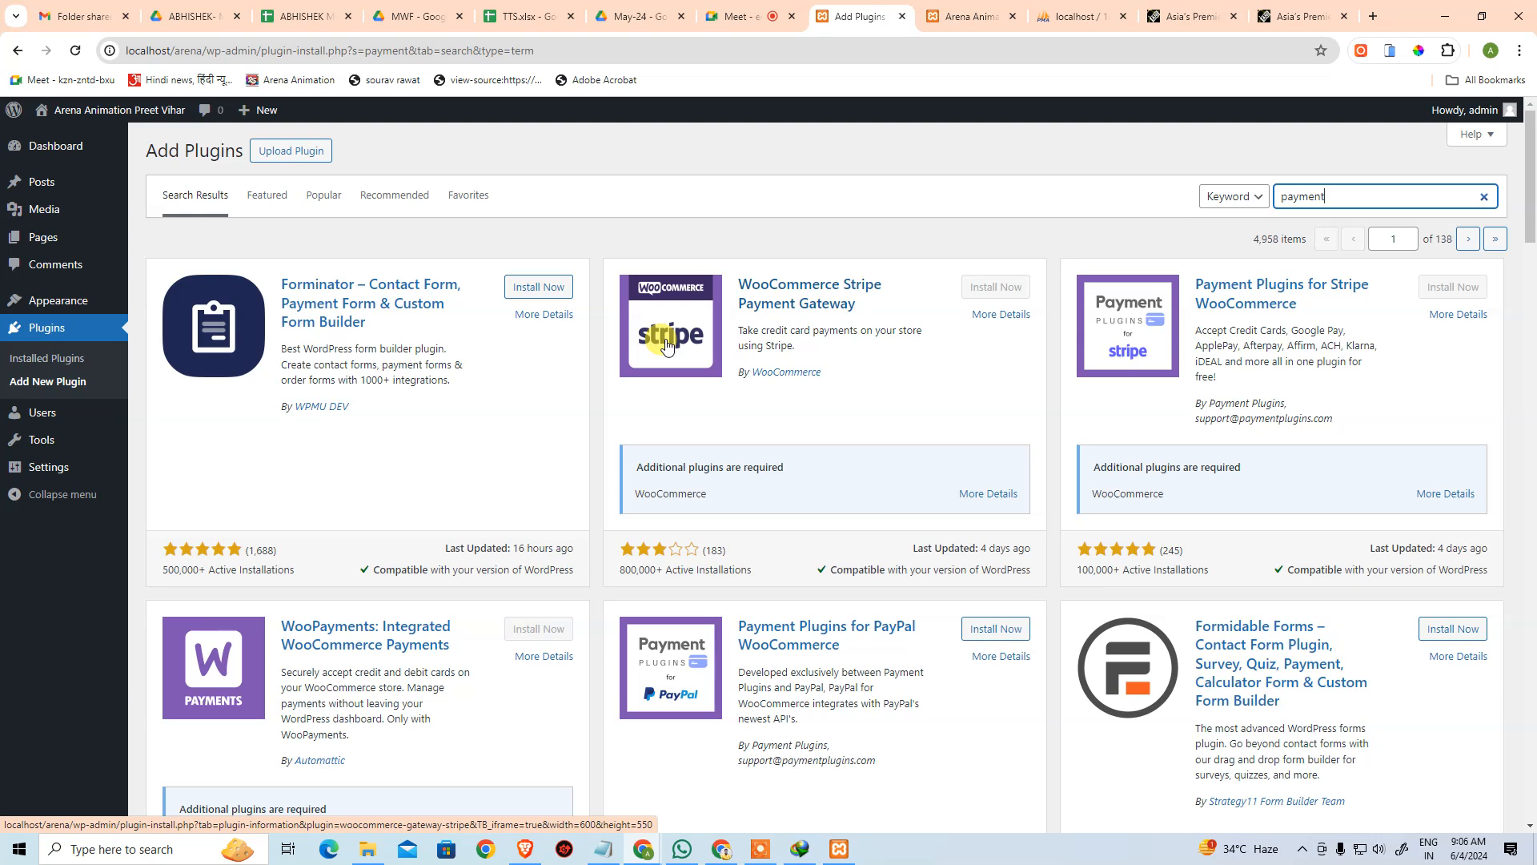
# - Replace the plugin search term with "razorpay" and look through the matching plugins
pyautogui.hotkey('ctrl', 'a')
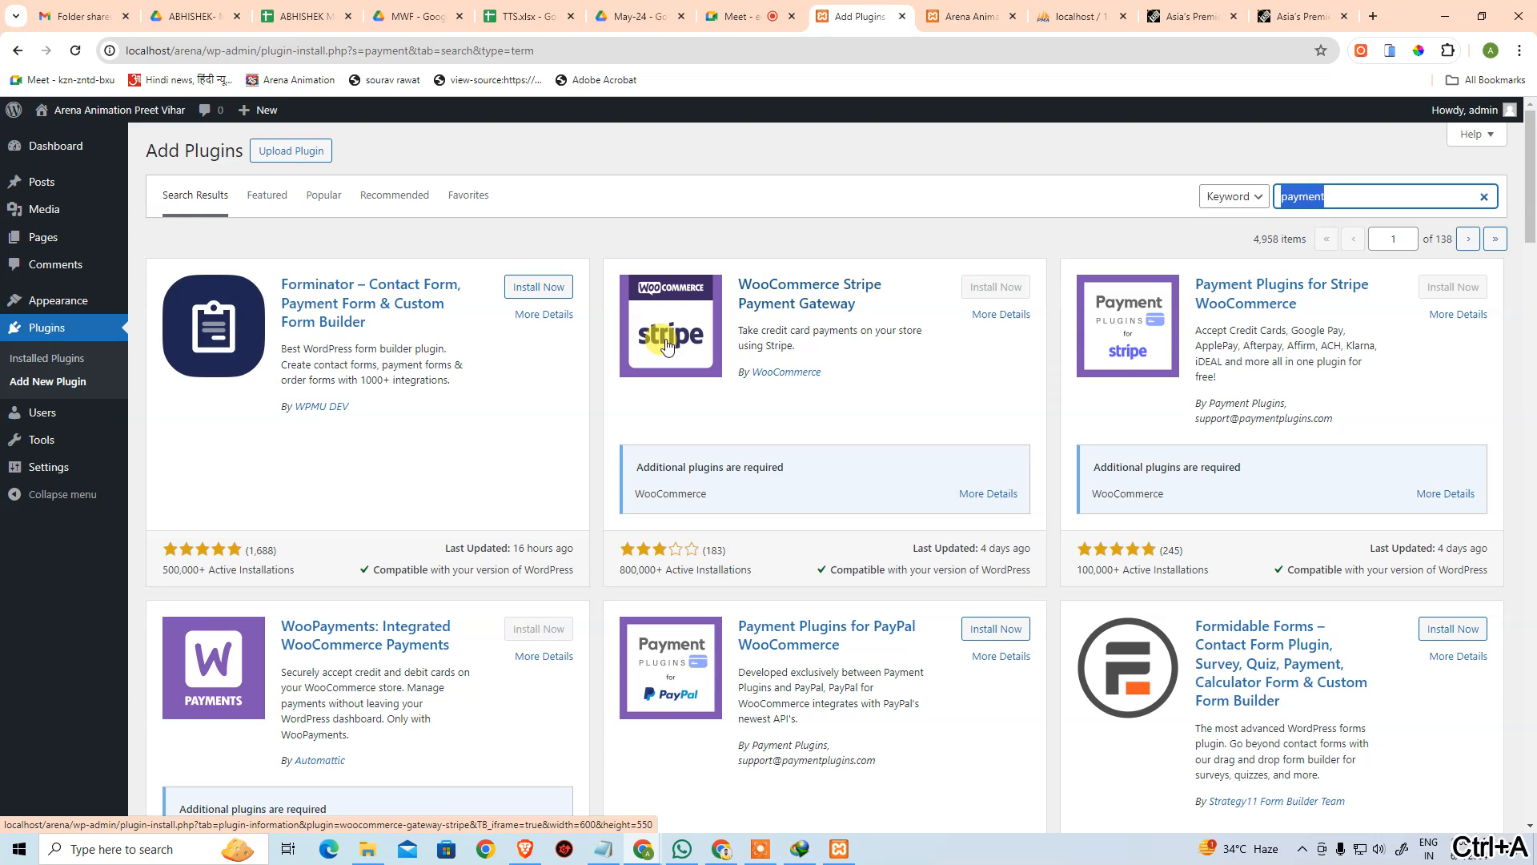
pyautogui.write('razorpay')
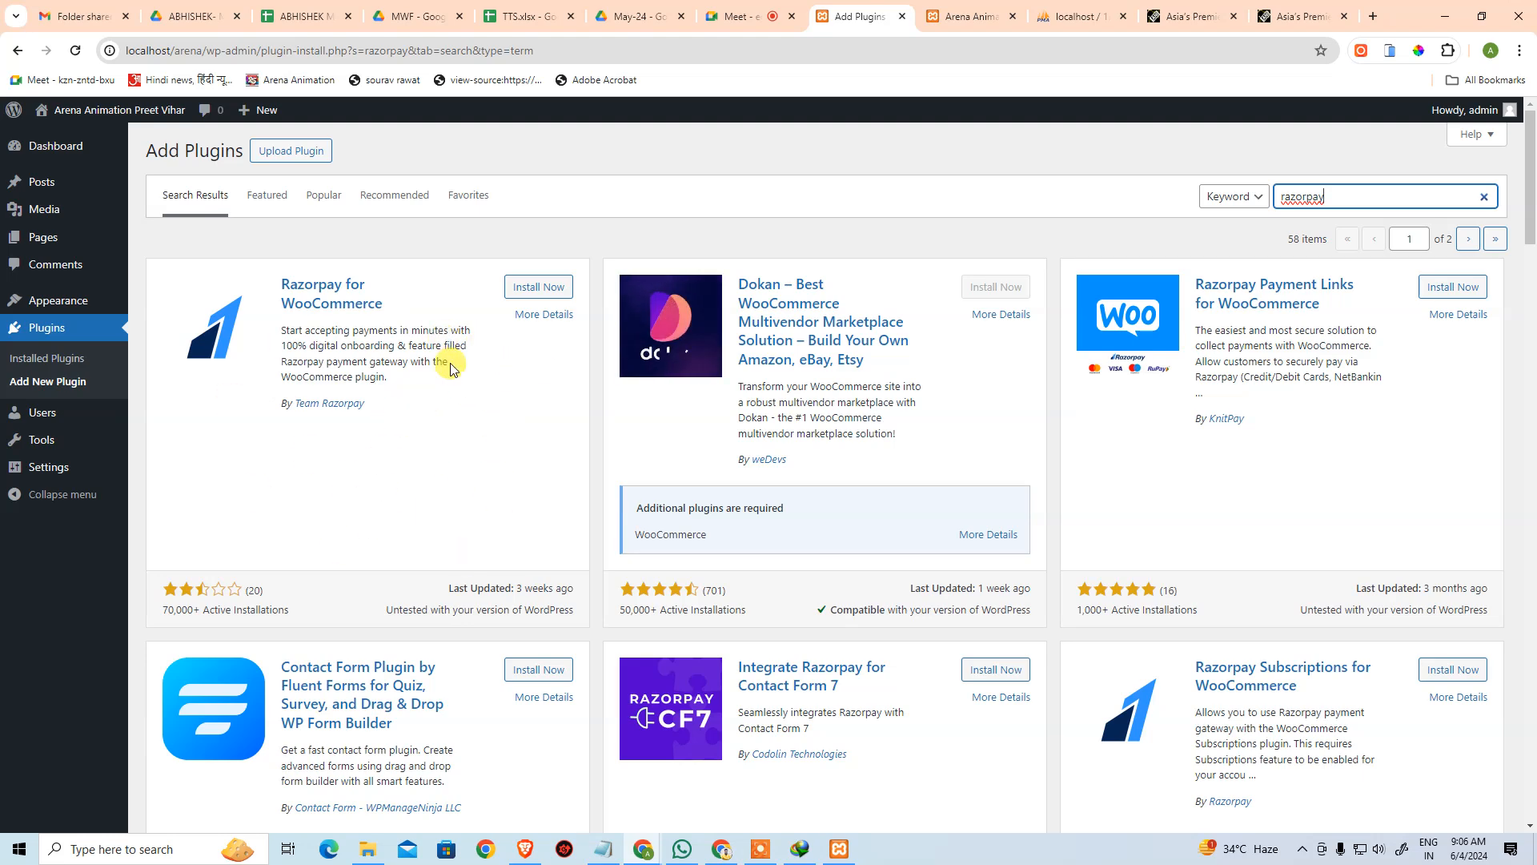
pyautogui.scroll(-2, 446, 393)
pyautogui.scroll(2, 446, 392)
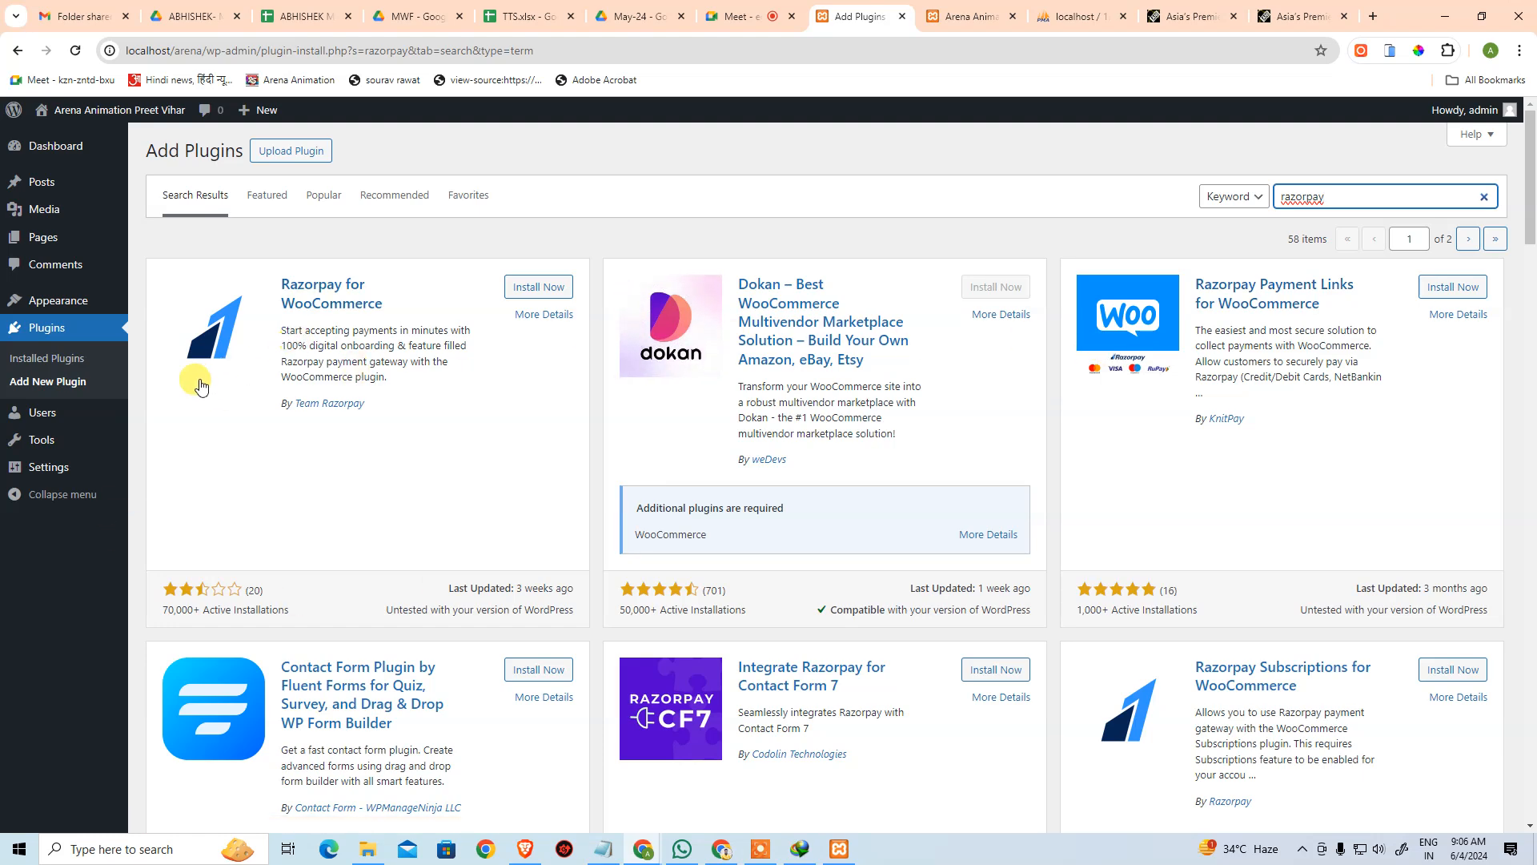
# - Open the list of all users, then view the Add New User form and its available roles without changing the selected role
pyautogui.moveTo(36, 412)
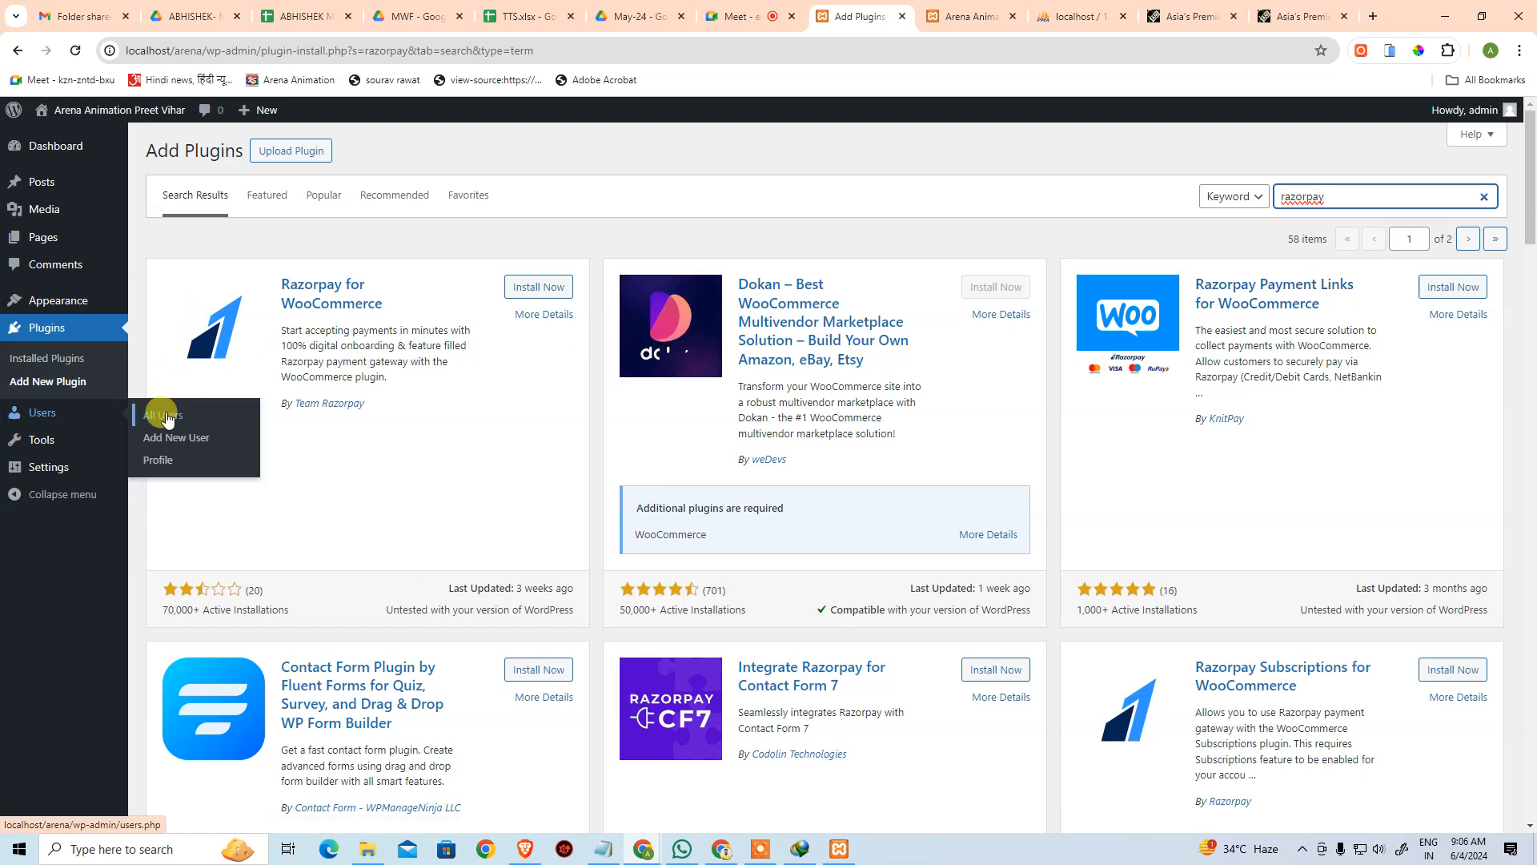
pyautogui.click(210, 419)
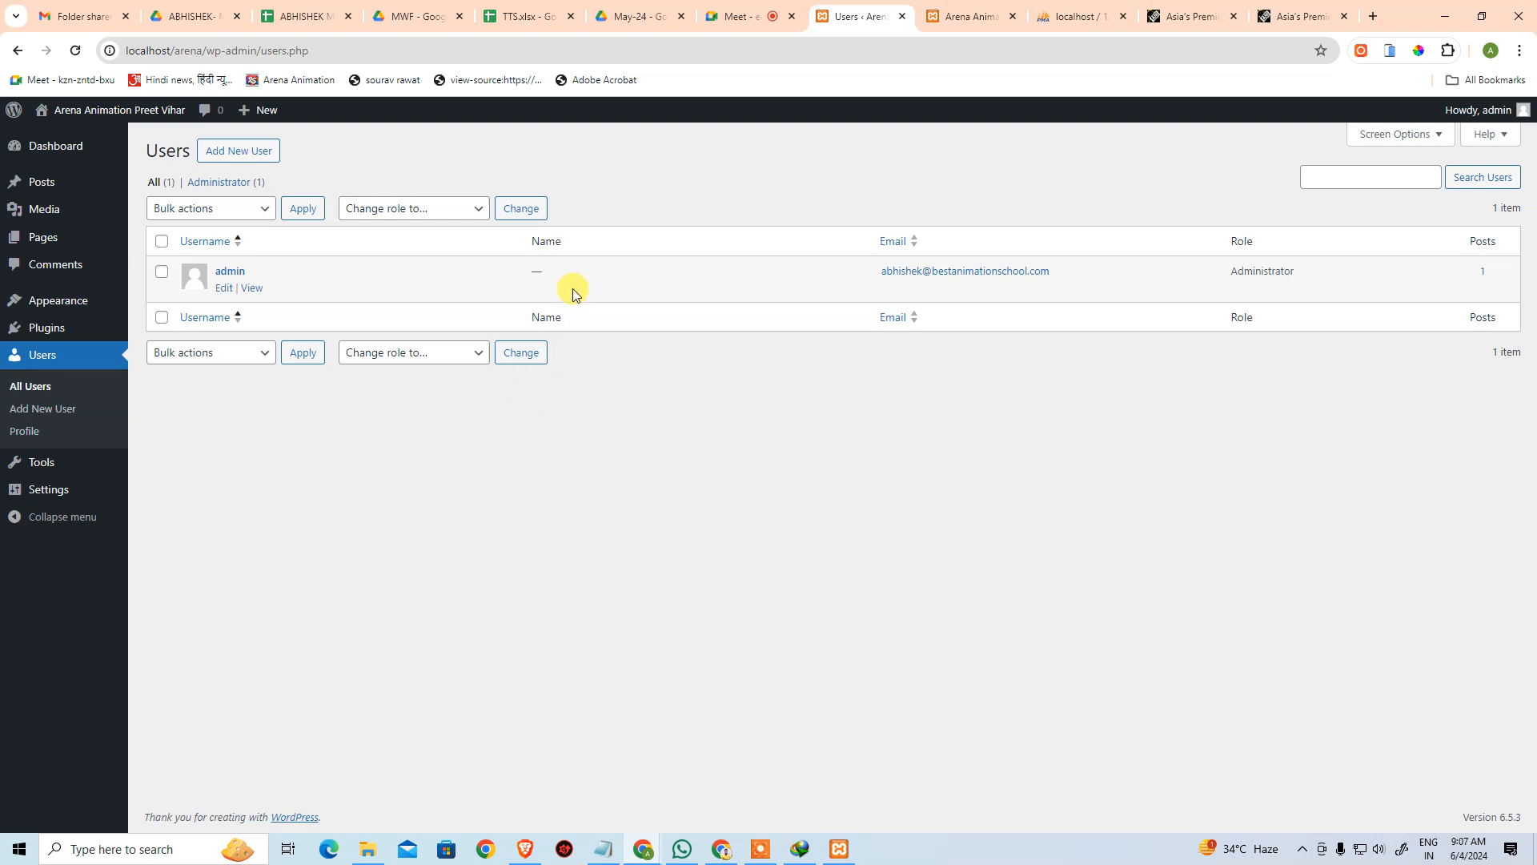
pyautogui.click(229, 154)
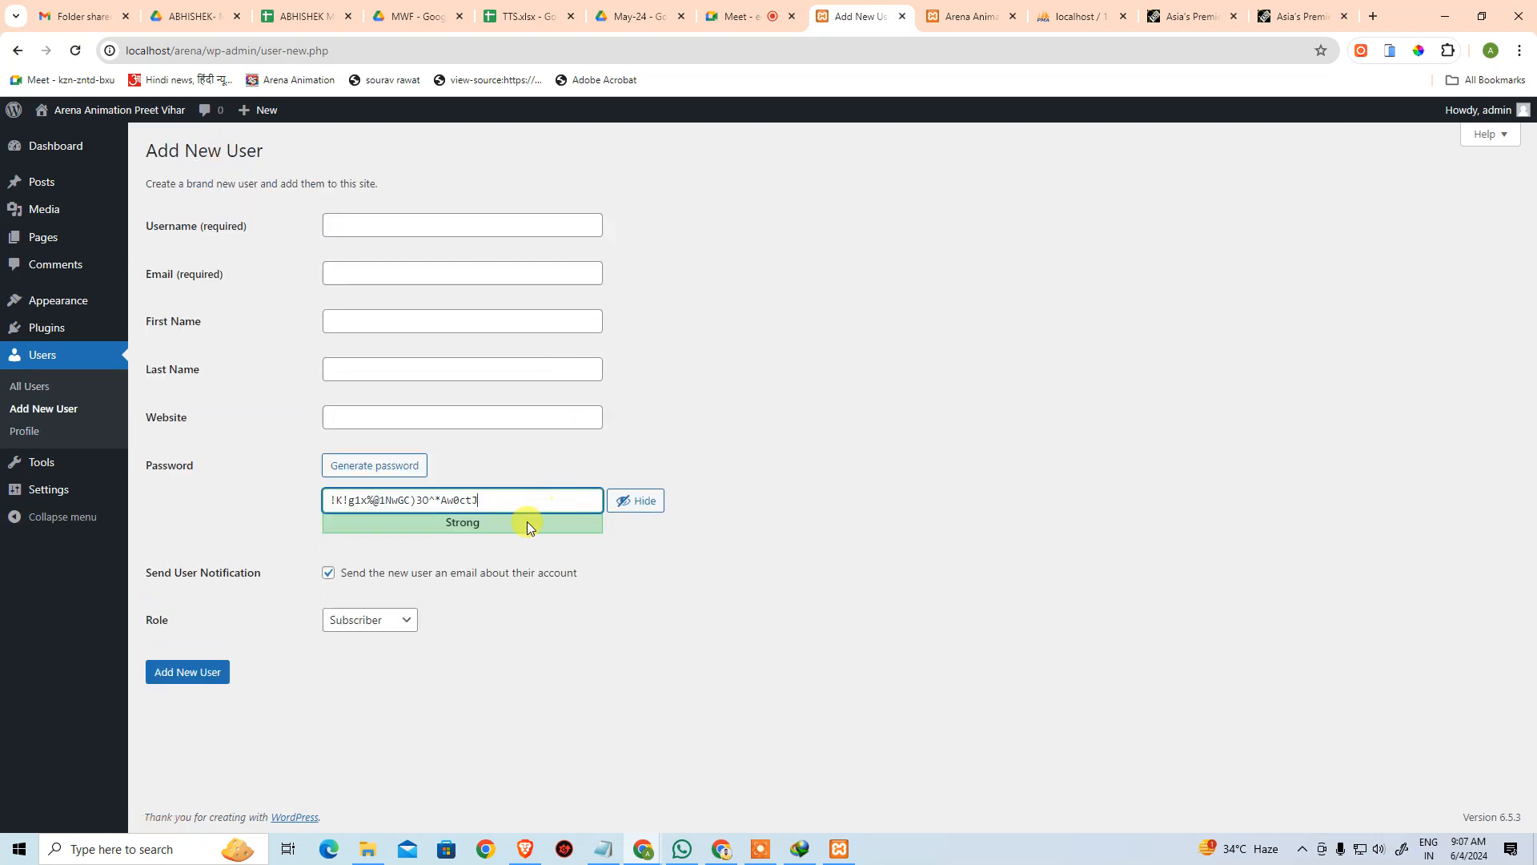
pyautogui.click(360, 625)
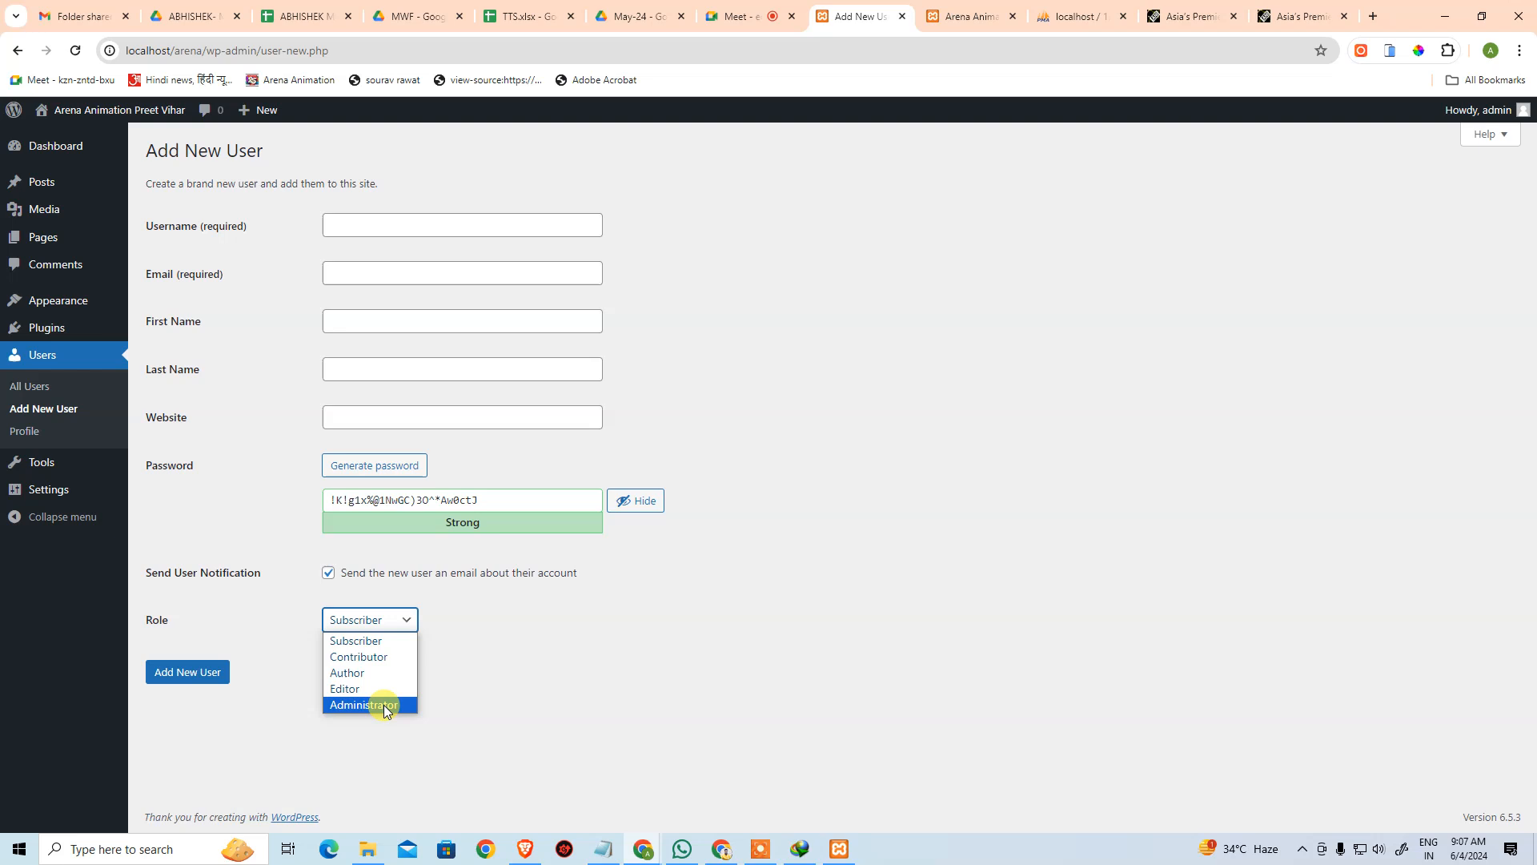
pyautogui.click(563, 718)
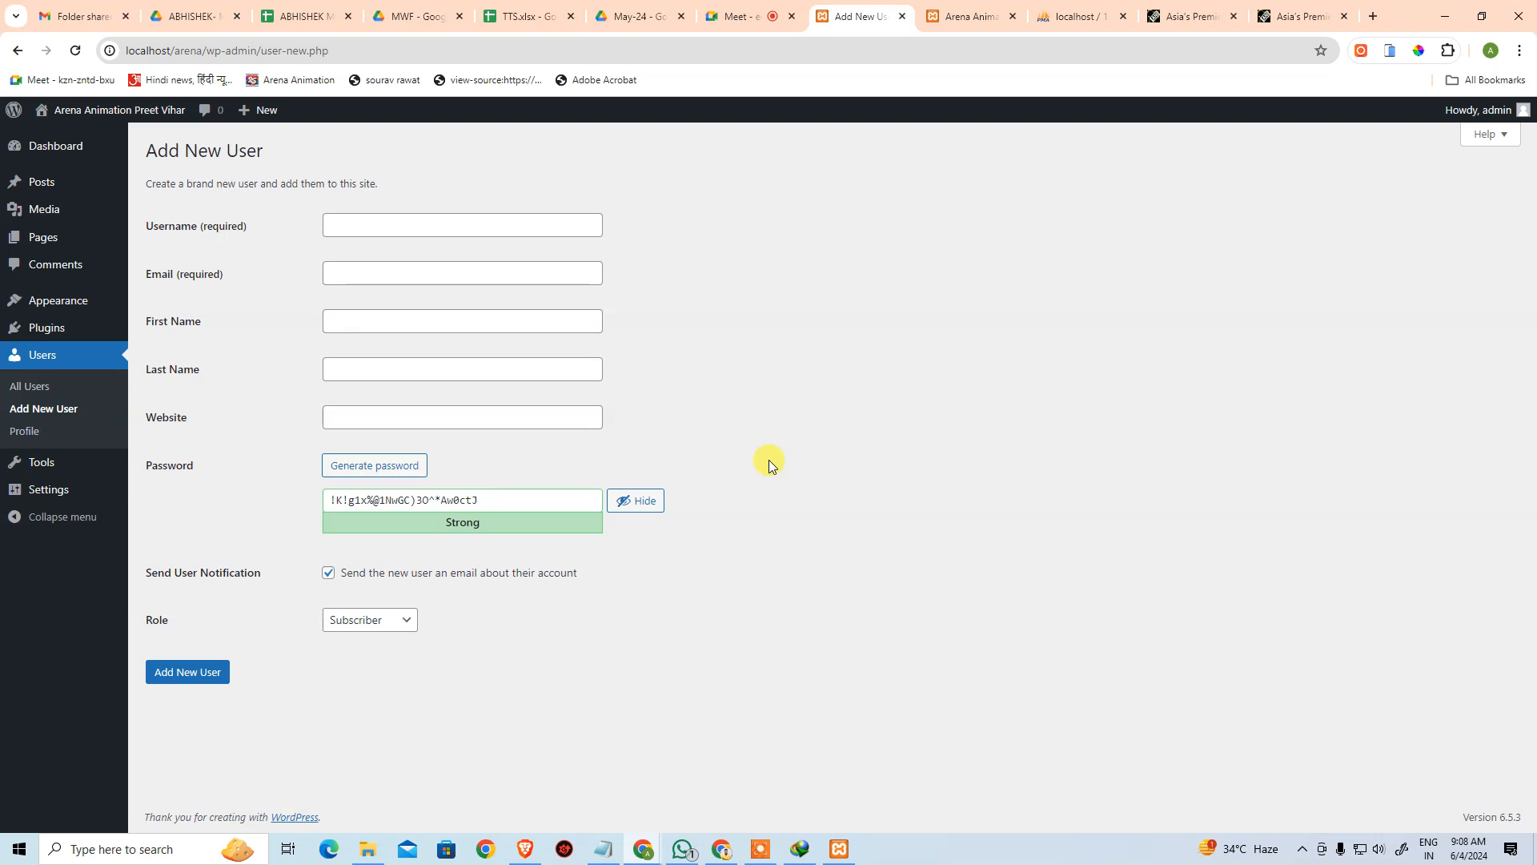
# - Log out of the WordPress dashboard and log back in as admin, pasting the account password from the clipboard history
pyautogui.moveTo(1478, 118)
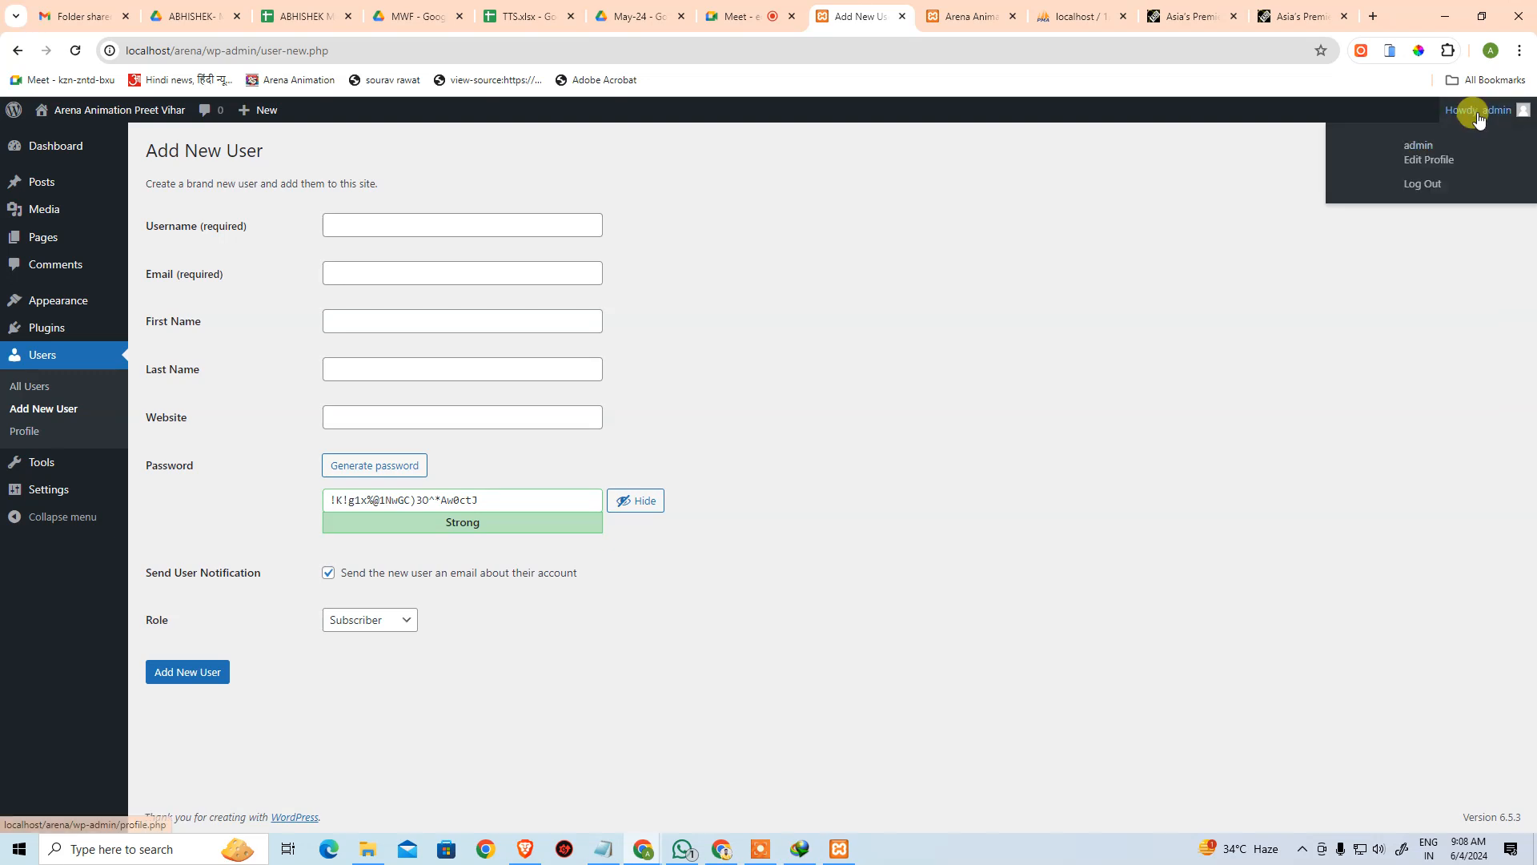
pyautogui.click(1428, 183)
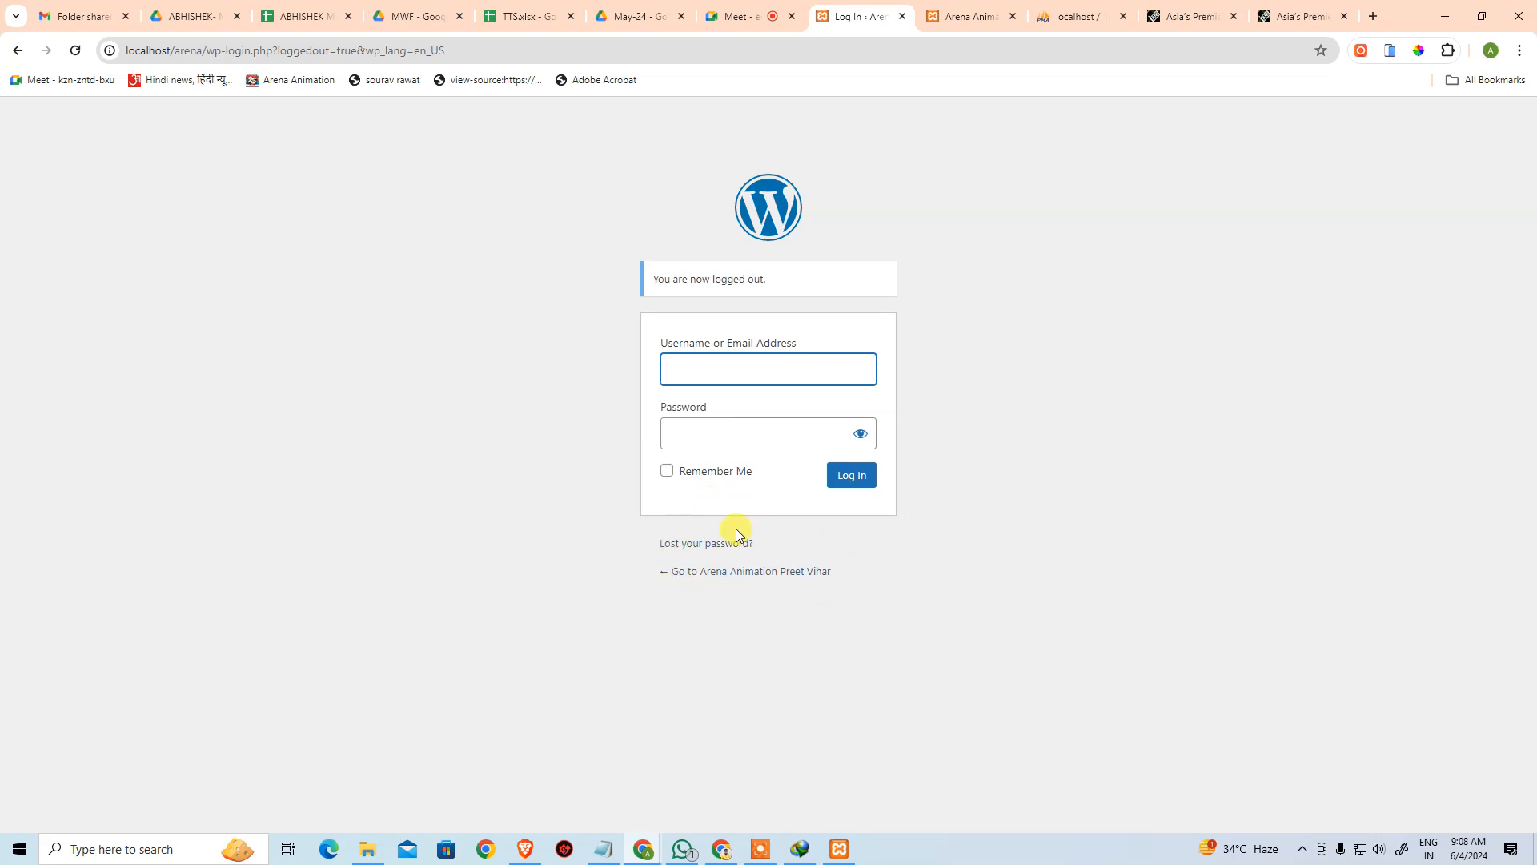
pyautogui.click(754, 368)
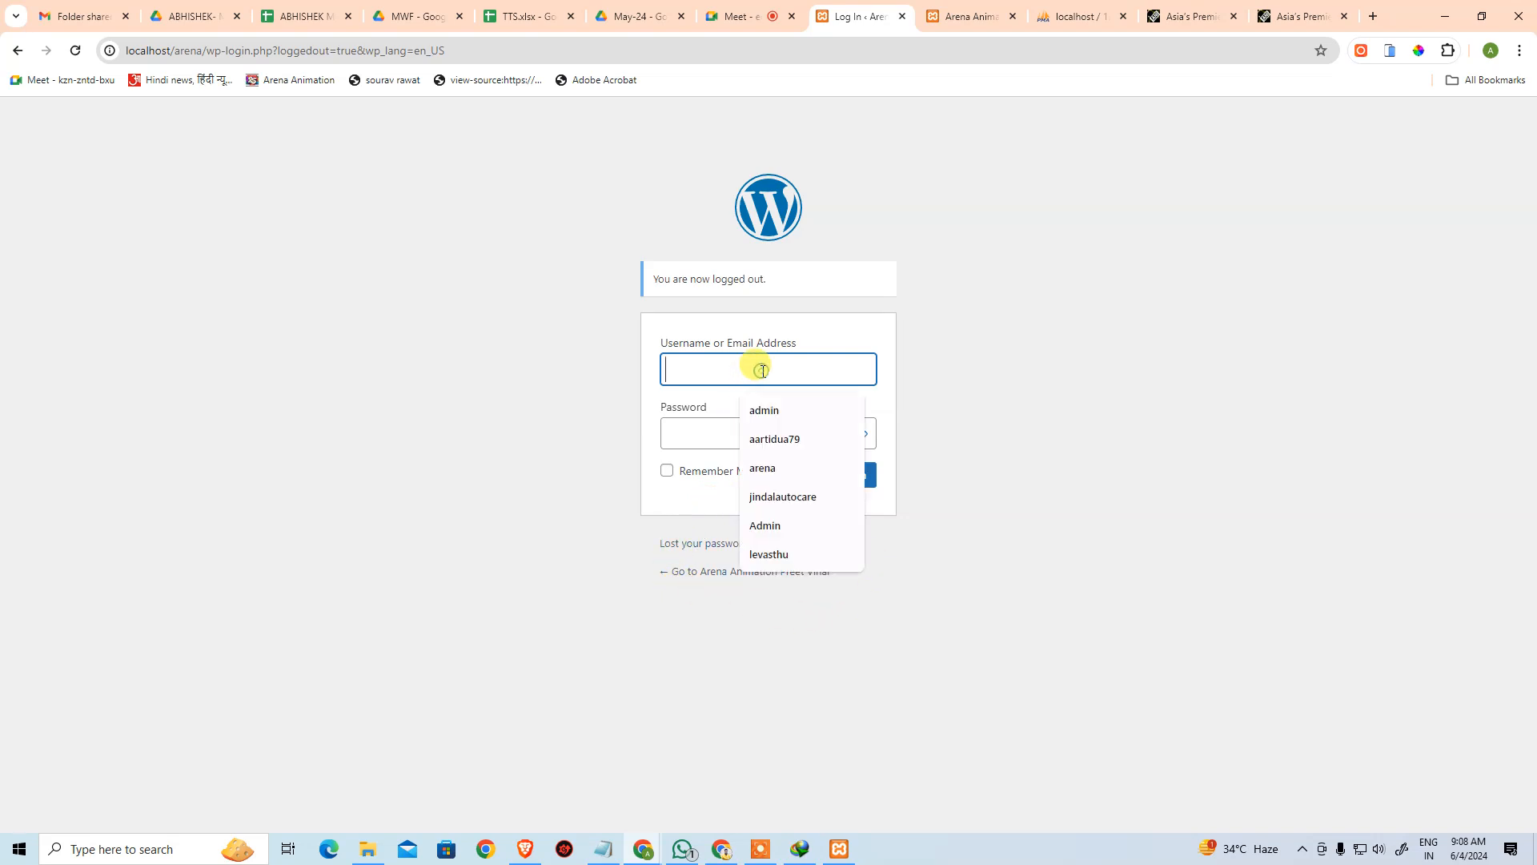
pyautogui.click(775, 413)
pyautogui.press('super+v')
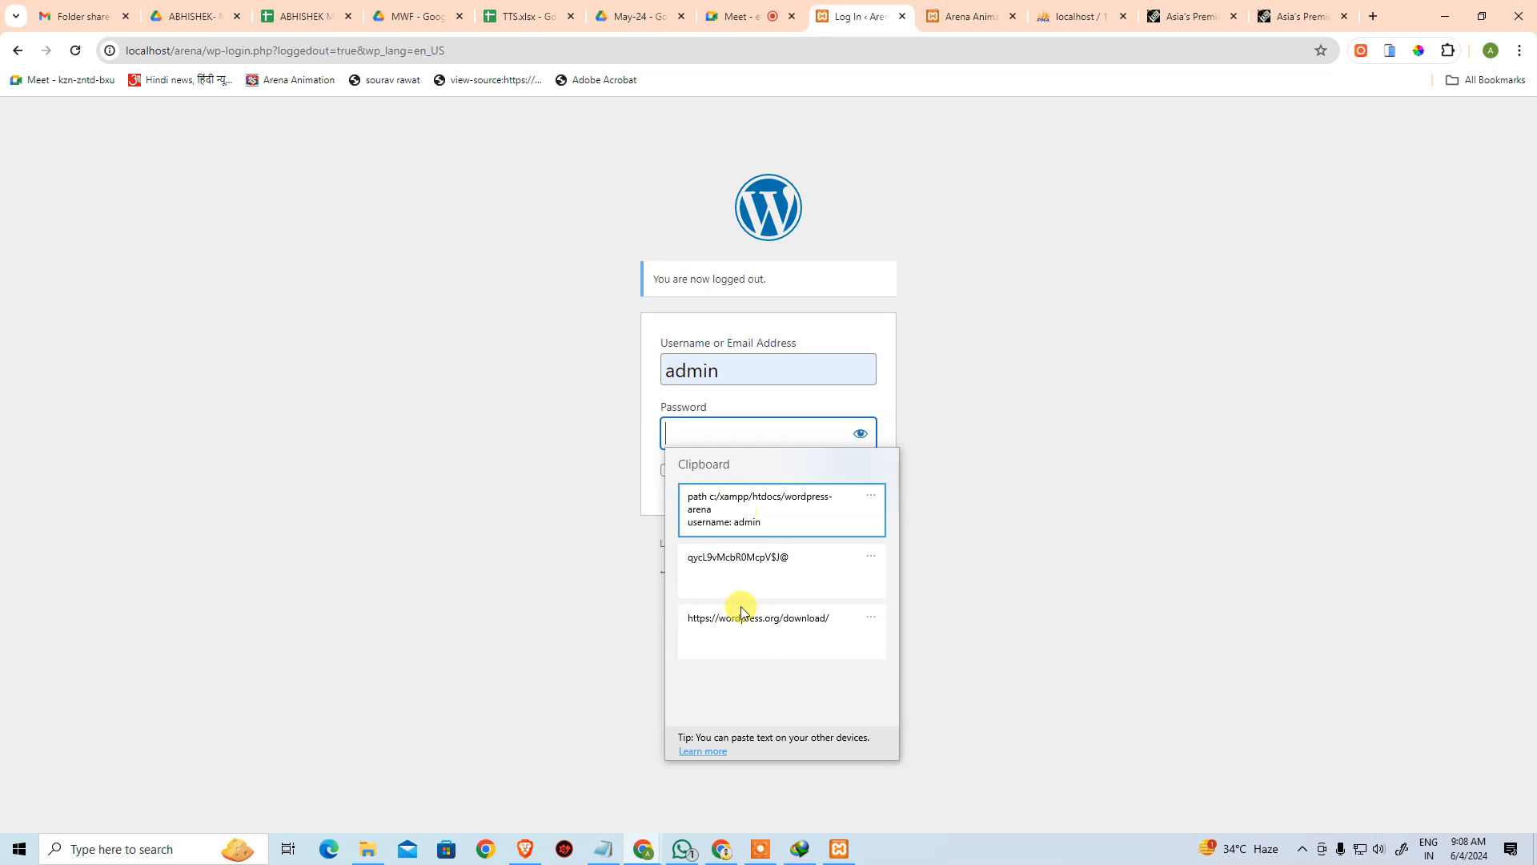
pyautogui.click(738, 570)
pyautogui.click(864, 477)
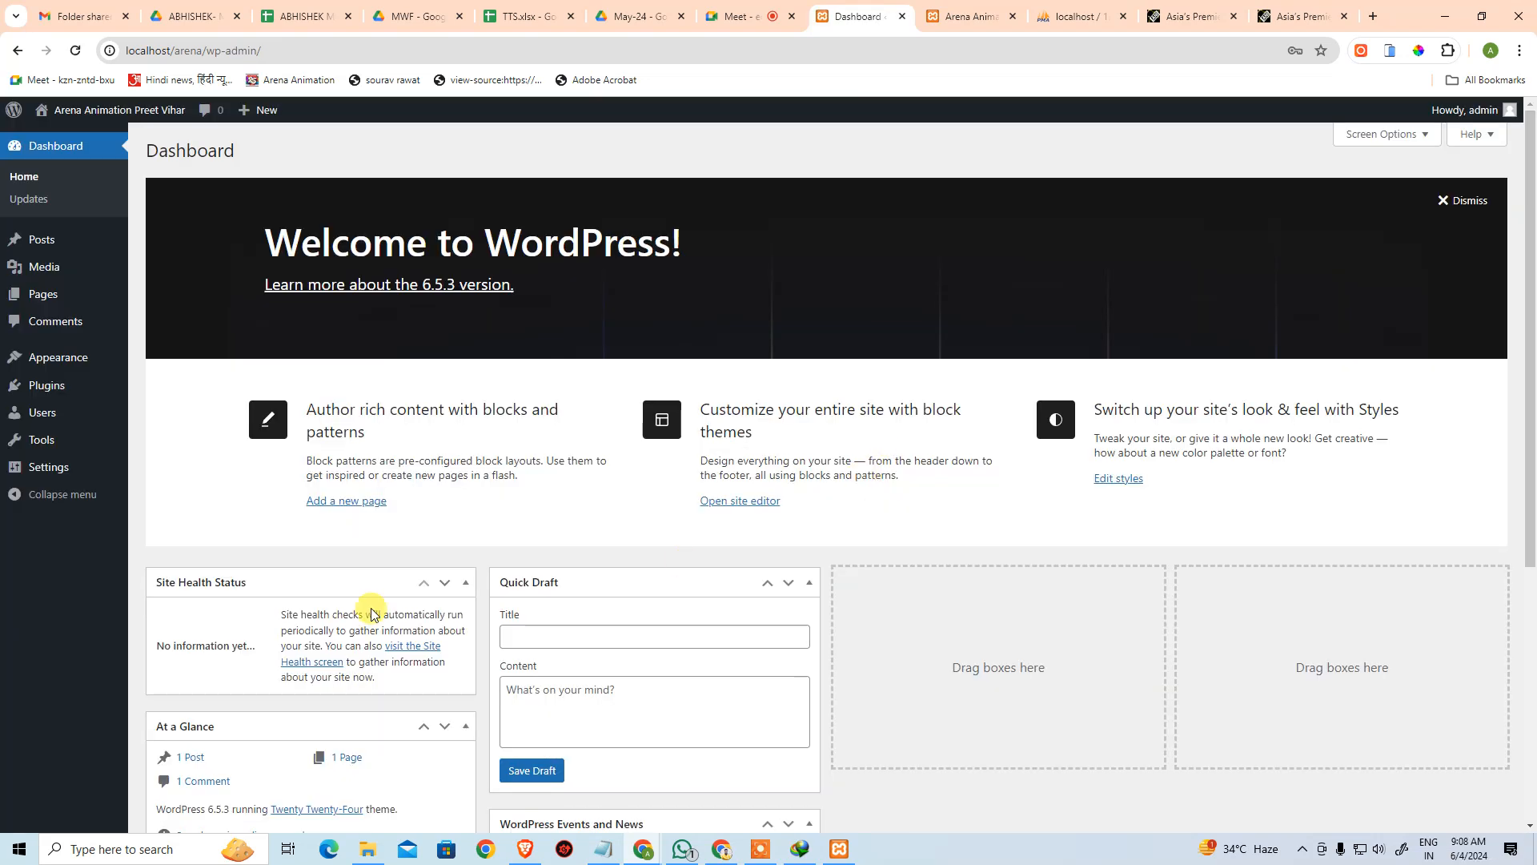
# - Open the General Settings page and examine its membership, default role, language, timezone, date and time format options
pyautogui.moveTo(46, 467)
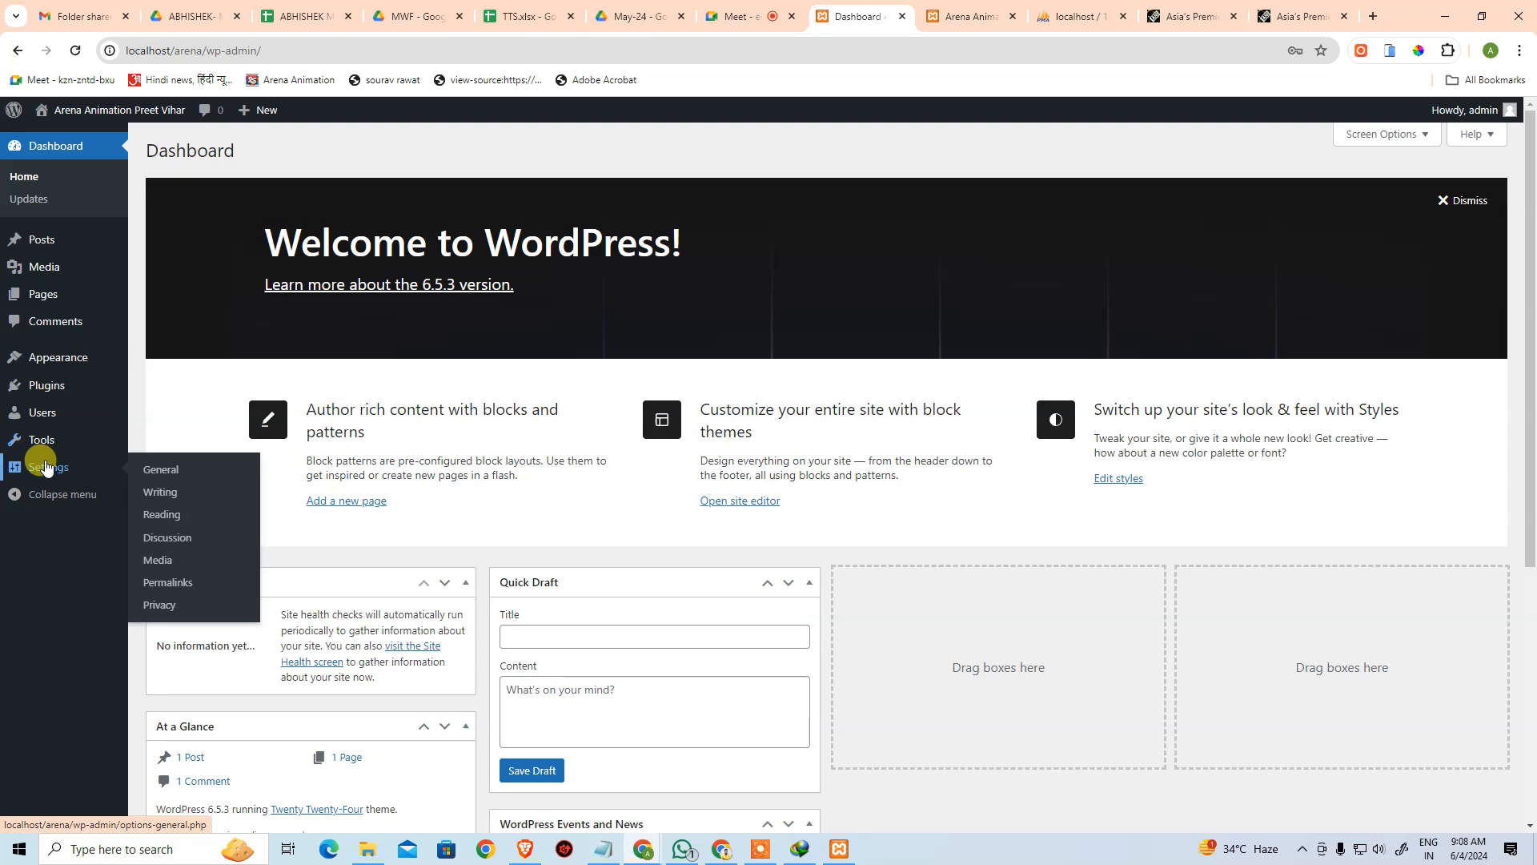
pyautogui.click(145, 471)
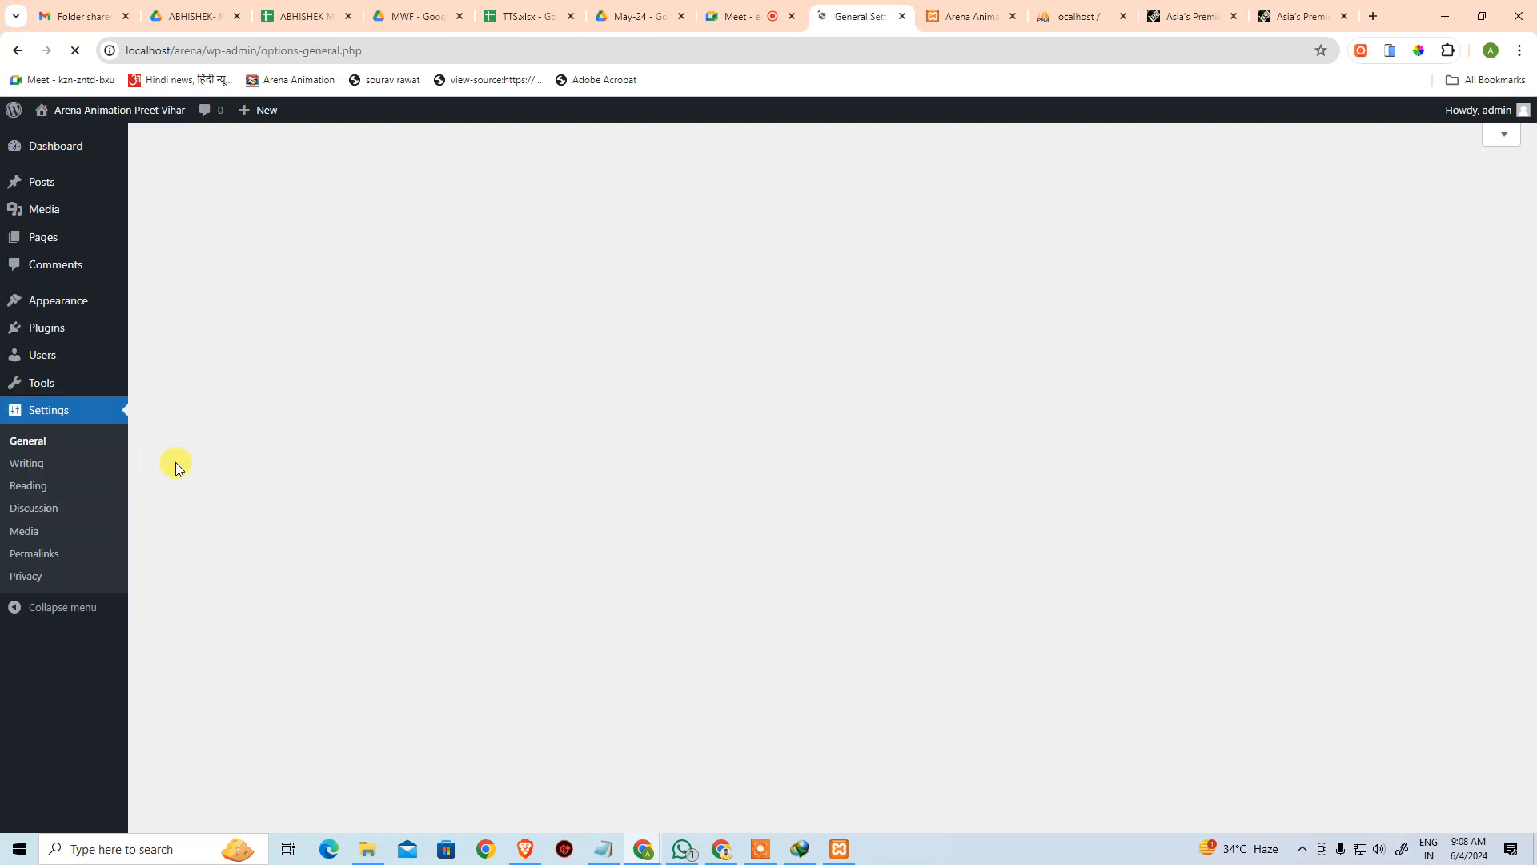
pyautogui.scroll(-5, 230, 482)
pyautogui.scroll(4, 232, 482)
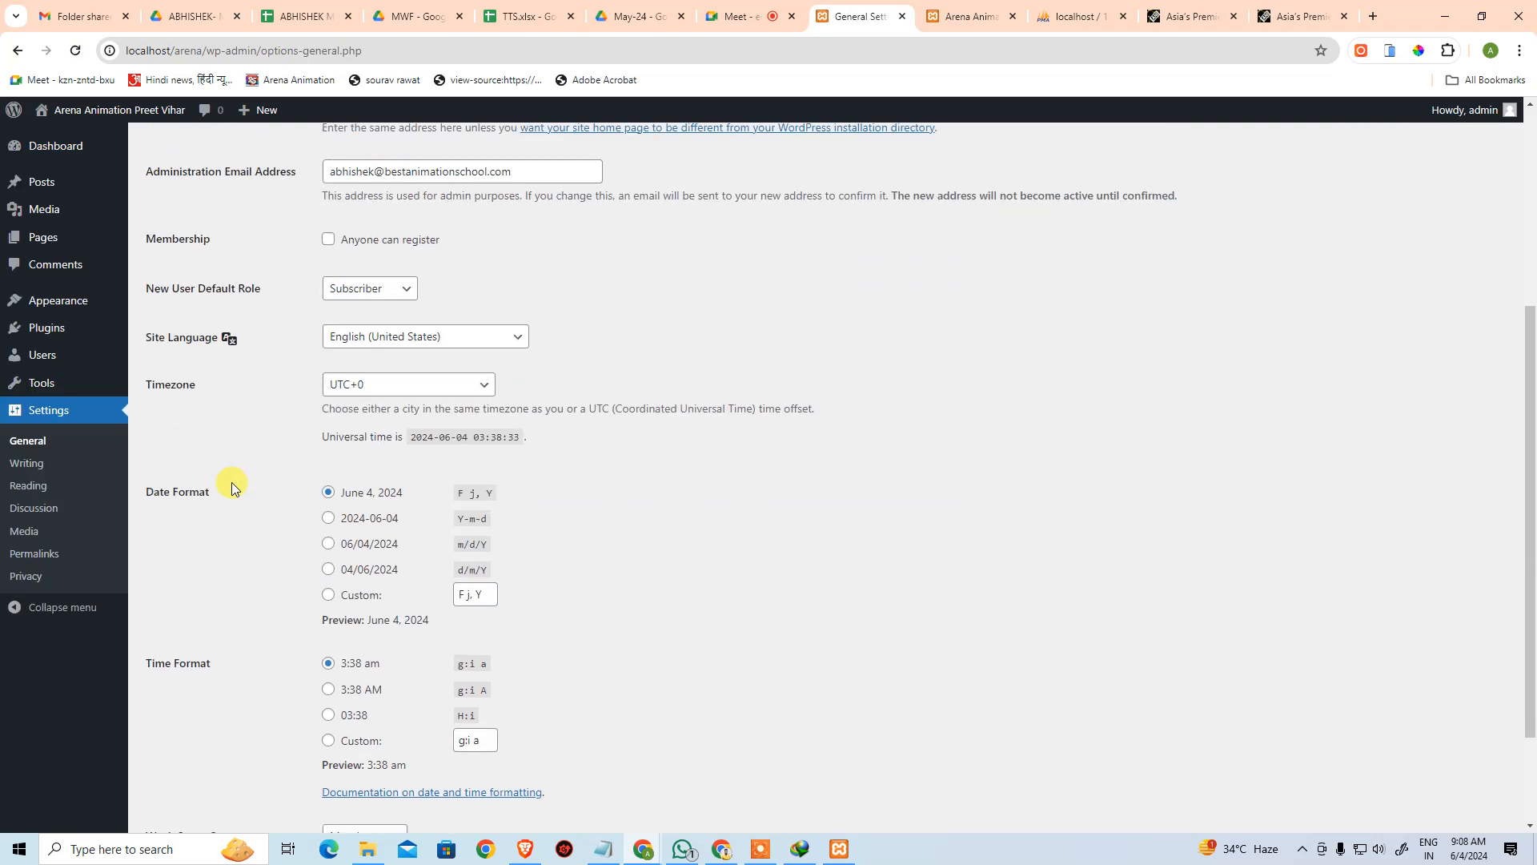
# - Allow anyone to register on the site under Membership in the General Settings and save the changes
pyautogui.click(327, 422)
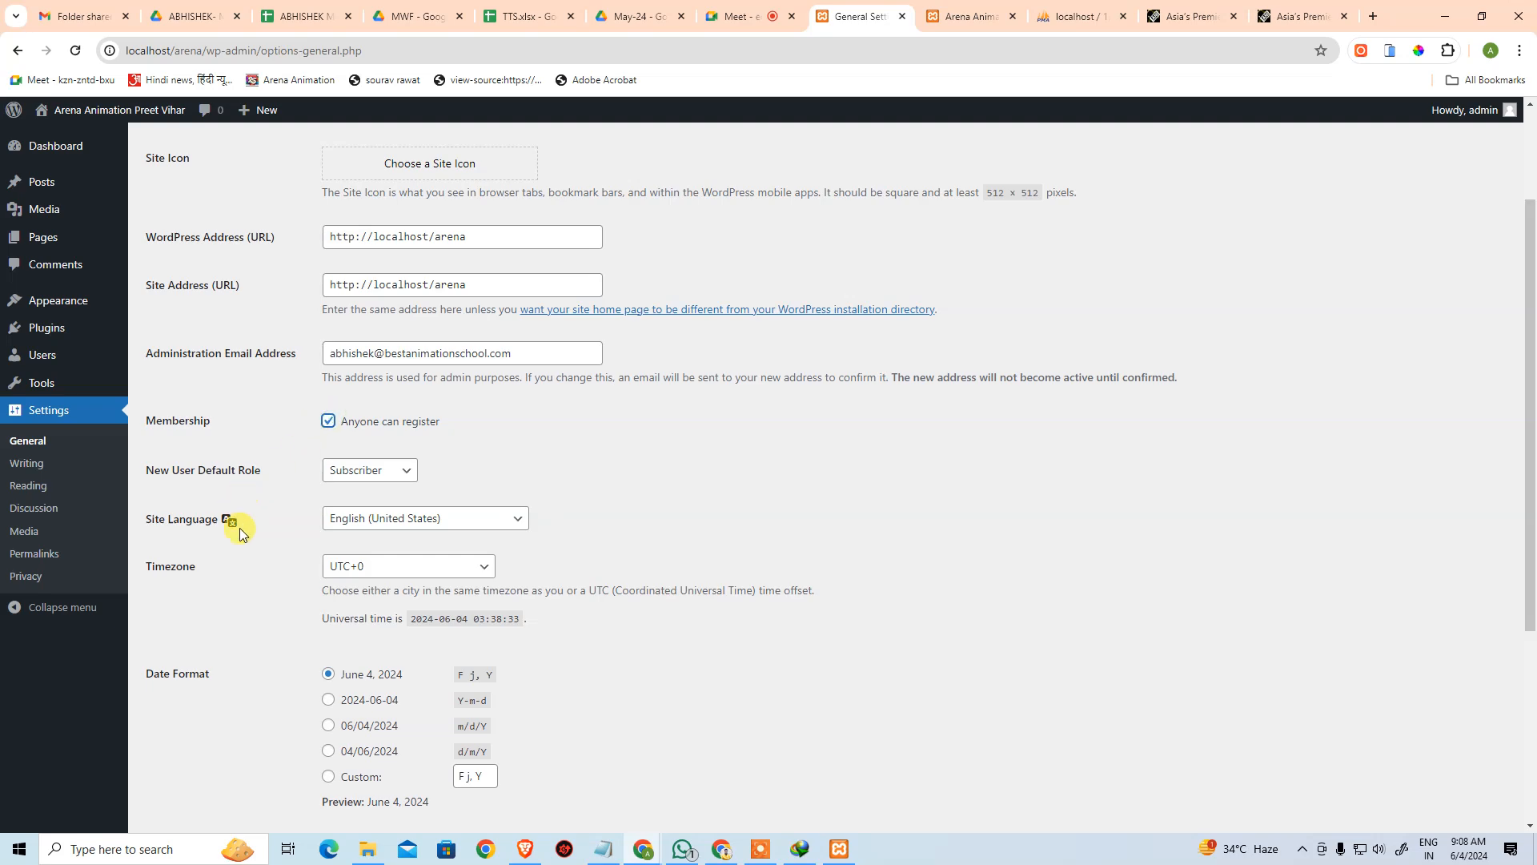
pyautogui.scroll(-4, 239, 527)
pyautogui.click(186, 750)
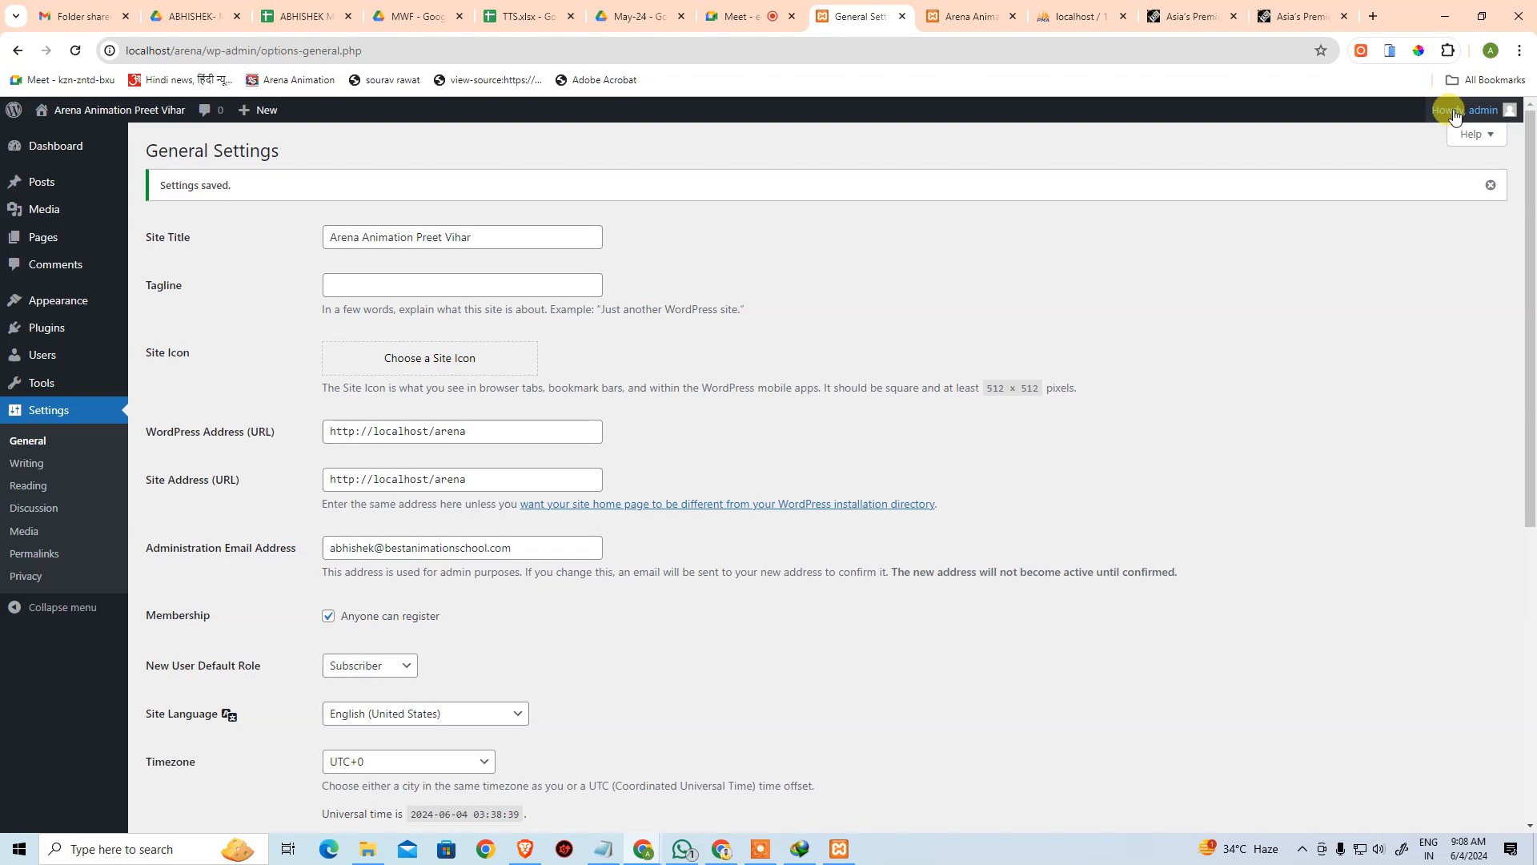
# - Log out of WordPress and open the site's registration form to view its Username and Email fields
pyautogui.moveTo(1455, 121)
pyautogui.click(1407, 183)
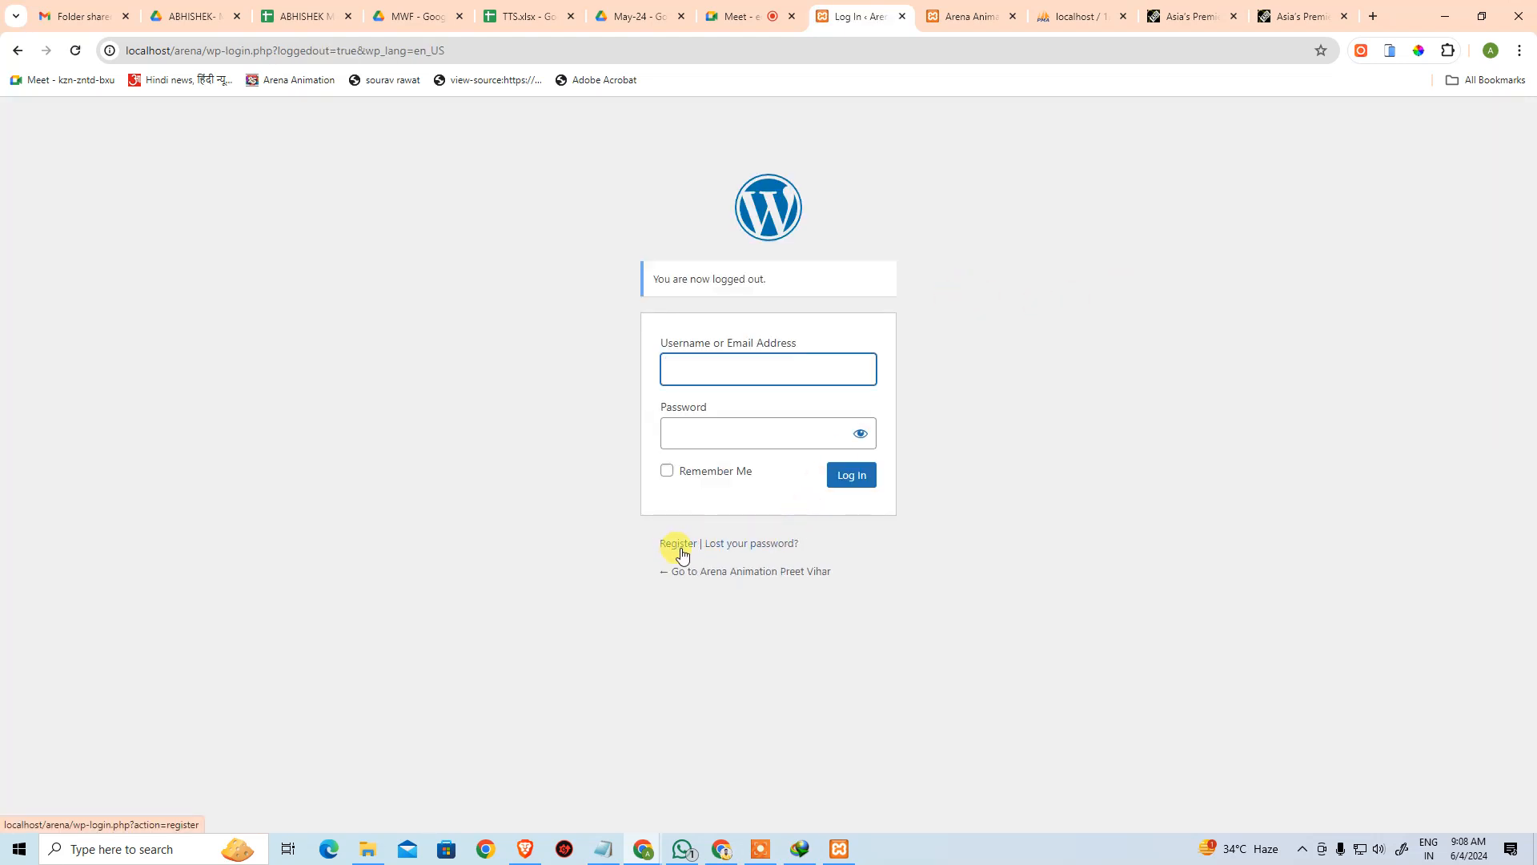
pyautogui.click(678, 552)
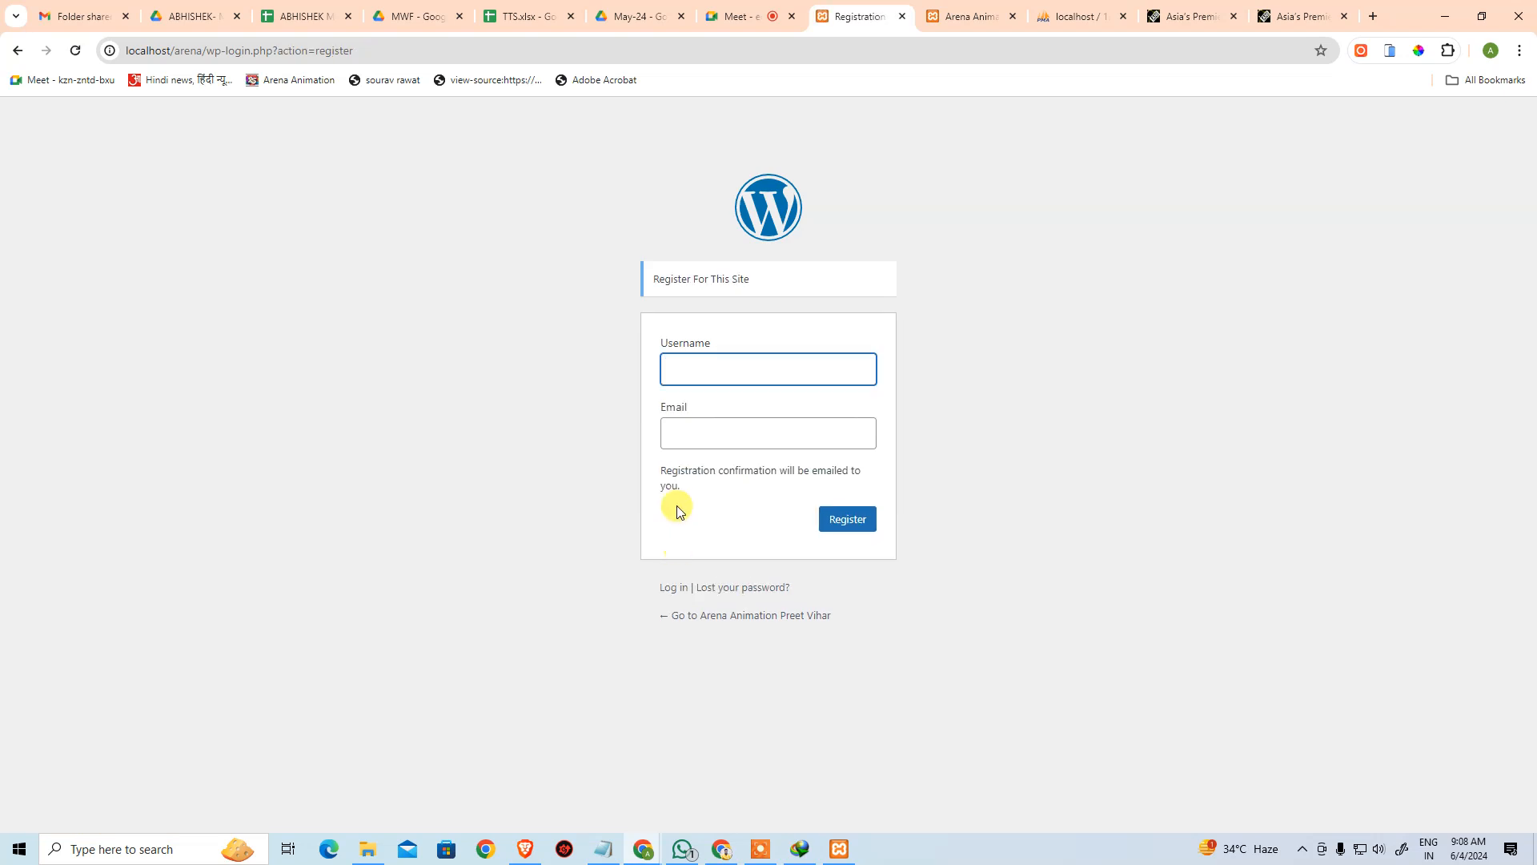
pyautogui.click(705, 365)
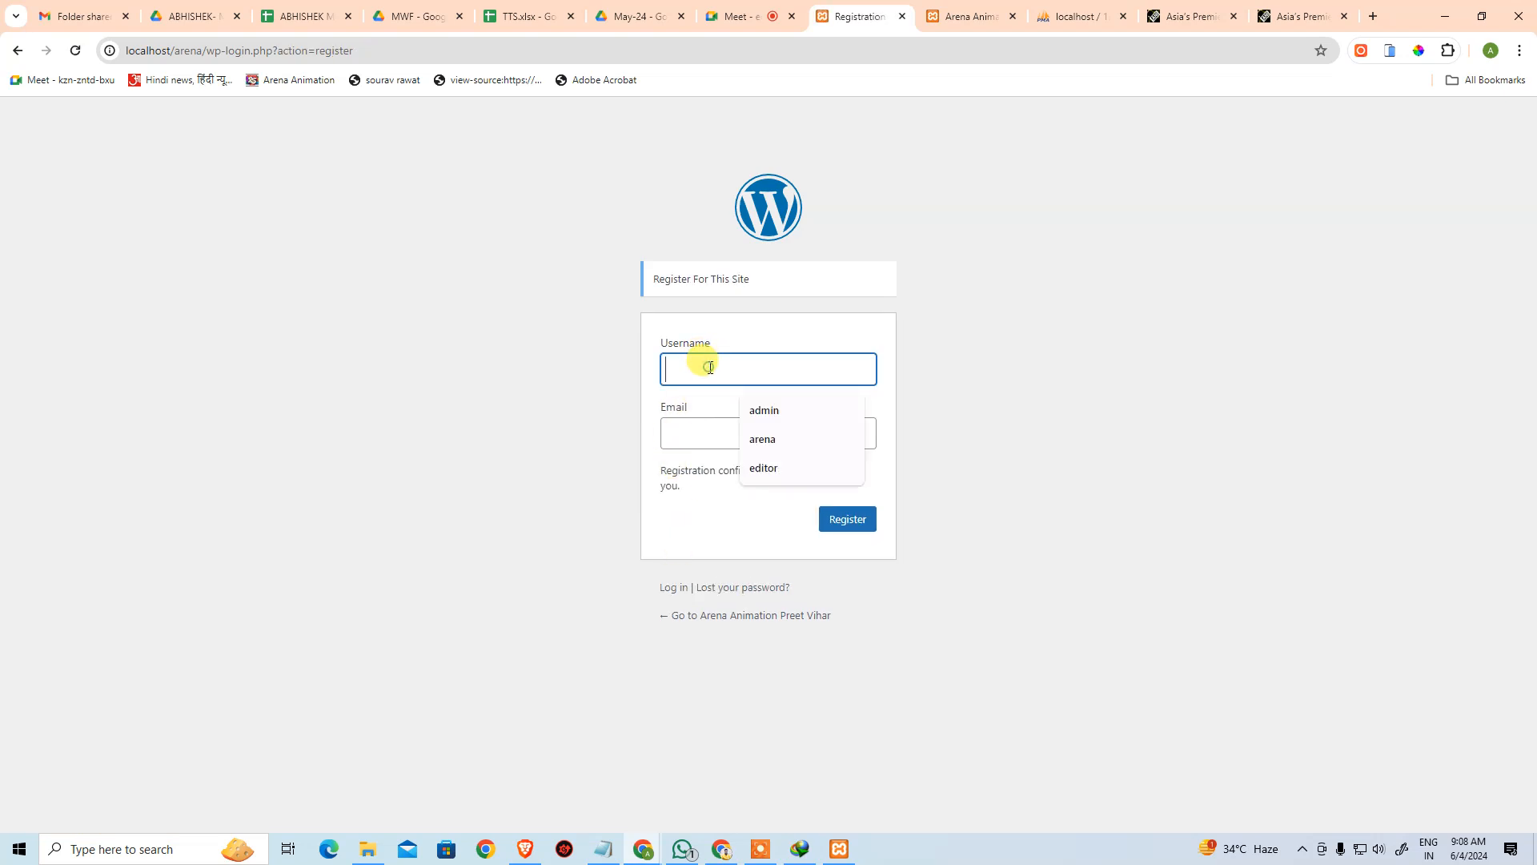
pyautogui.click(690, 431)
pyautogui.click(1006, 608)
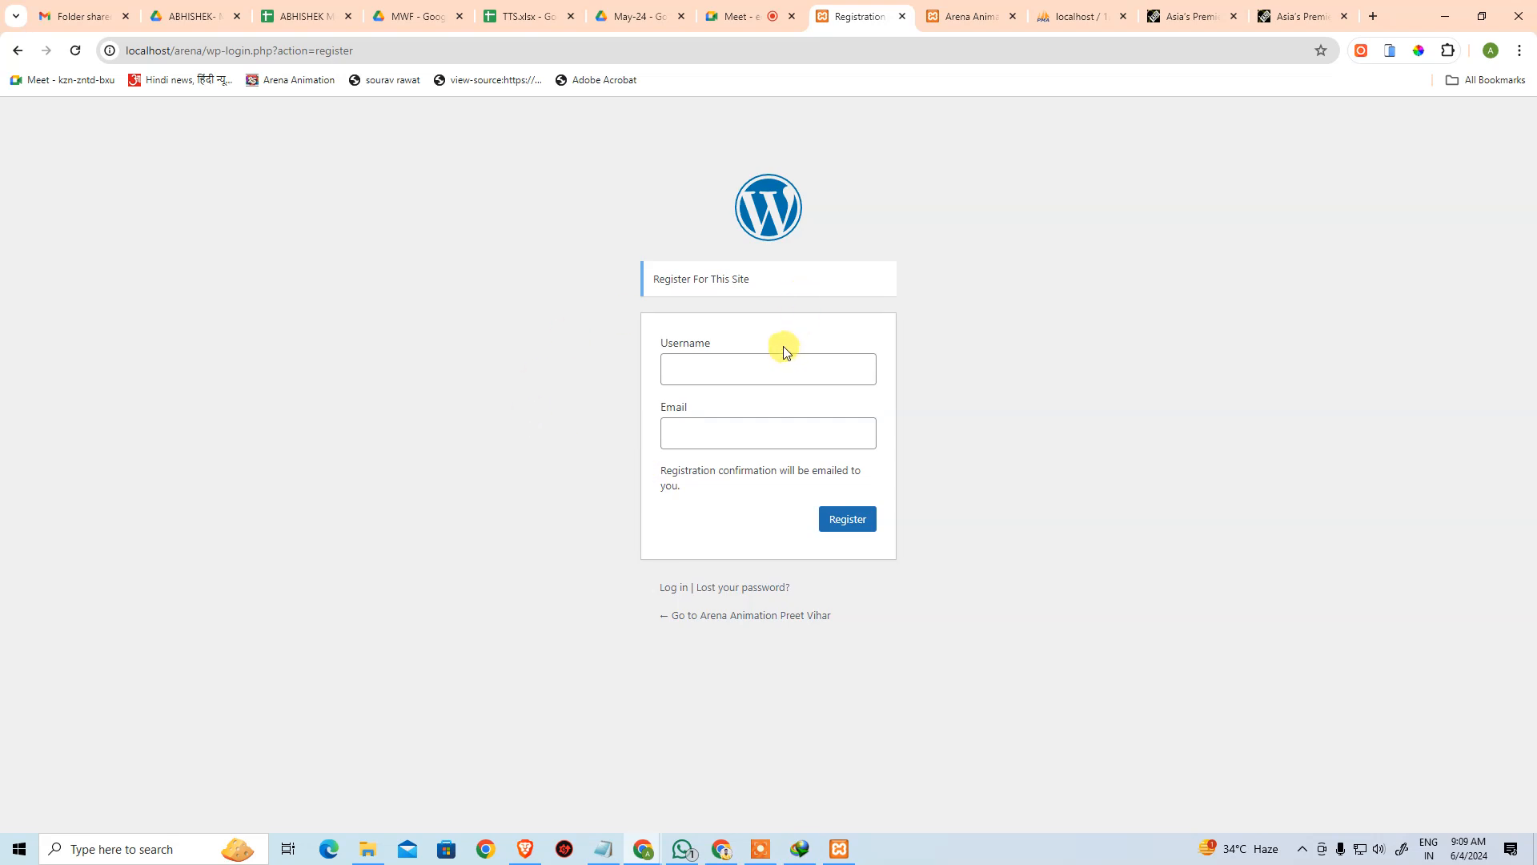
# - Return to the login form and log in as admin, pasting the account password from the clipboard history
pyautogui.click(672, 589)
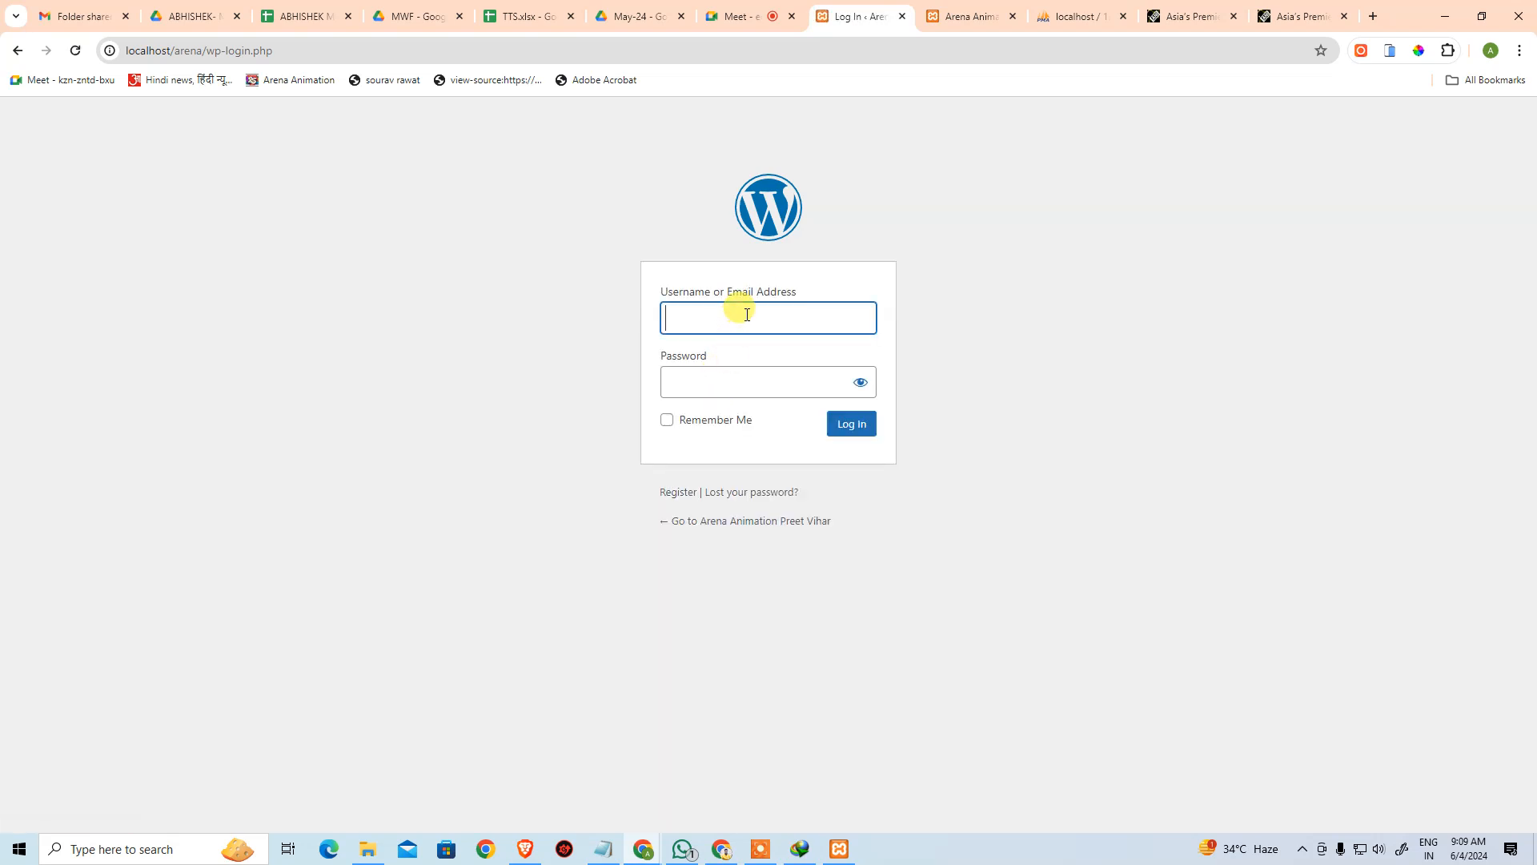
pyautogui.click(745, 314)
pyautogui.click(770, 358)
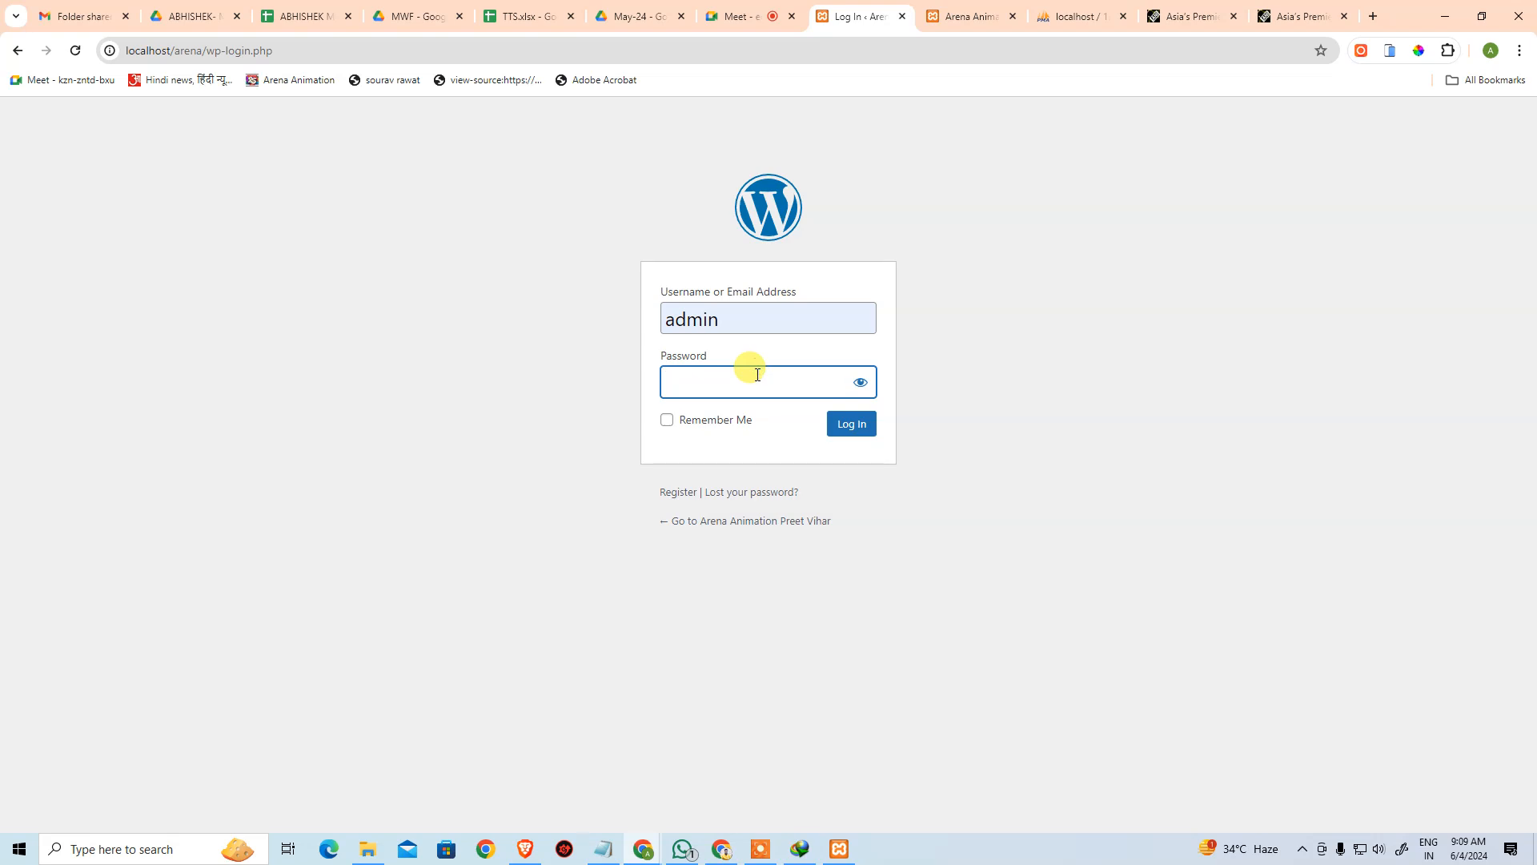
pyautogui.press('super+v')
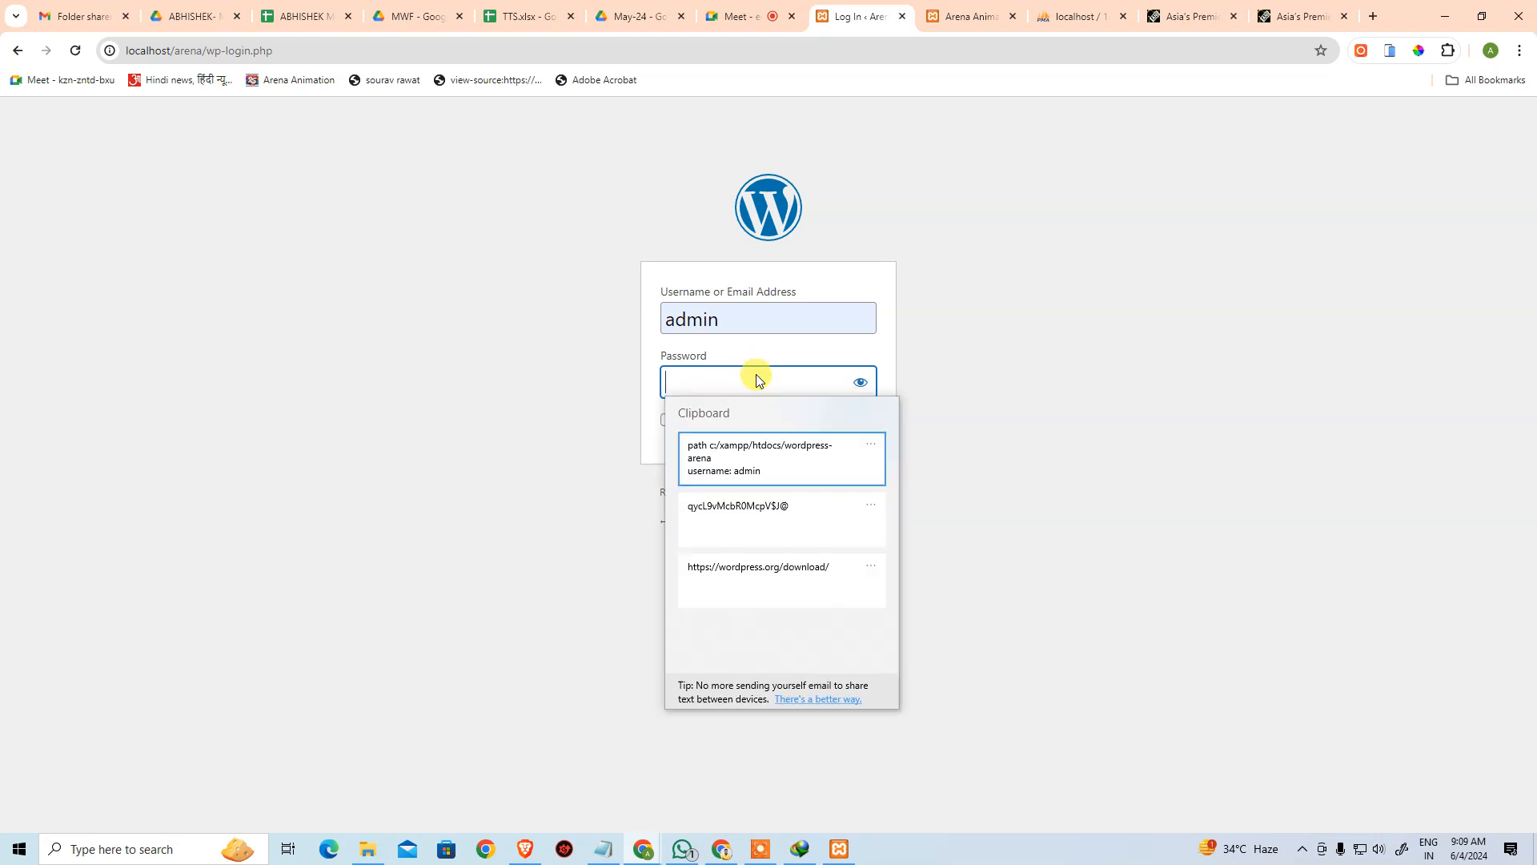
pyautogui.click(767, 517)
pyautogui.click(851, 424)
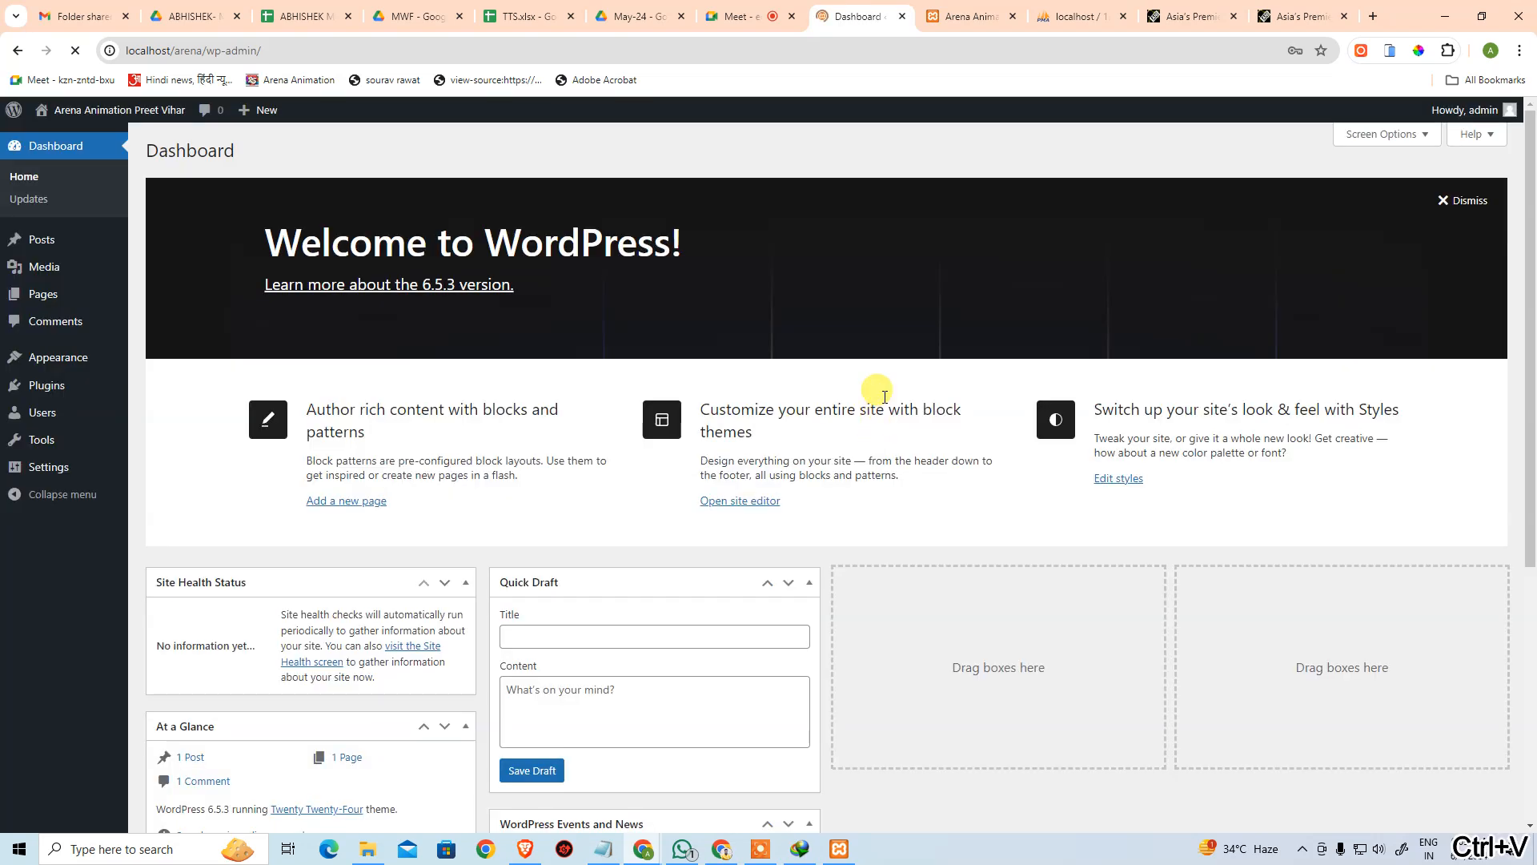
# - View the list of all users, then open the Profile page and look through its options down to Application Passwords
pyautogui.moveTo(48, 411)
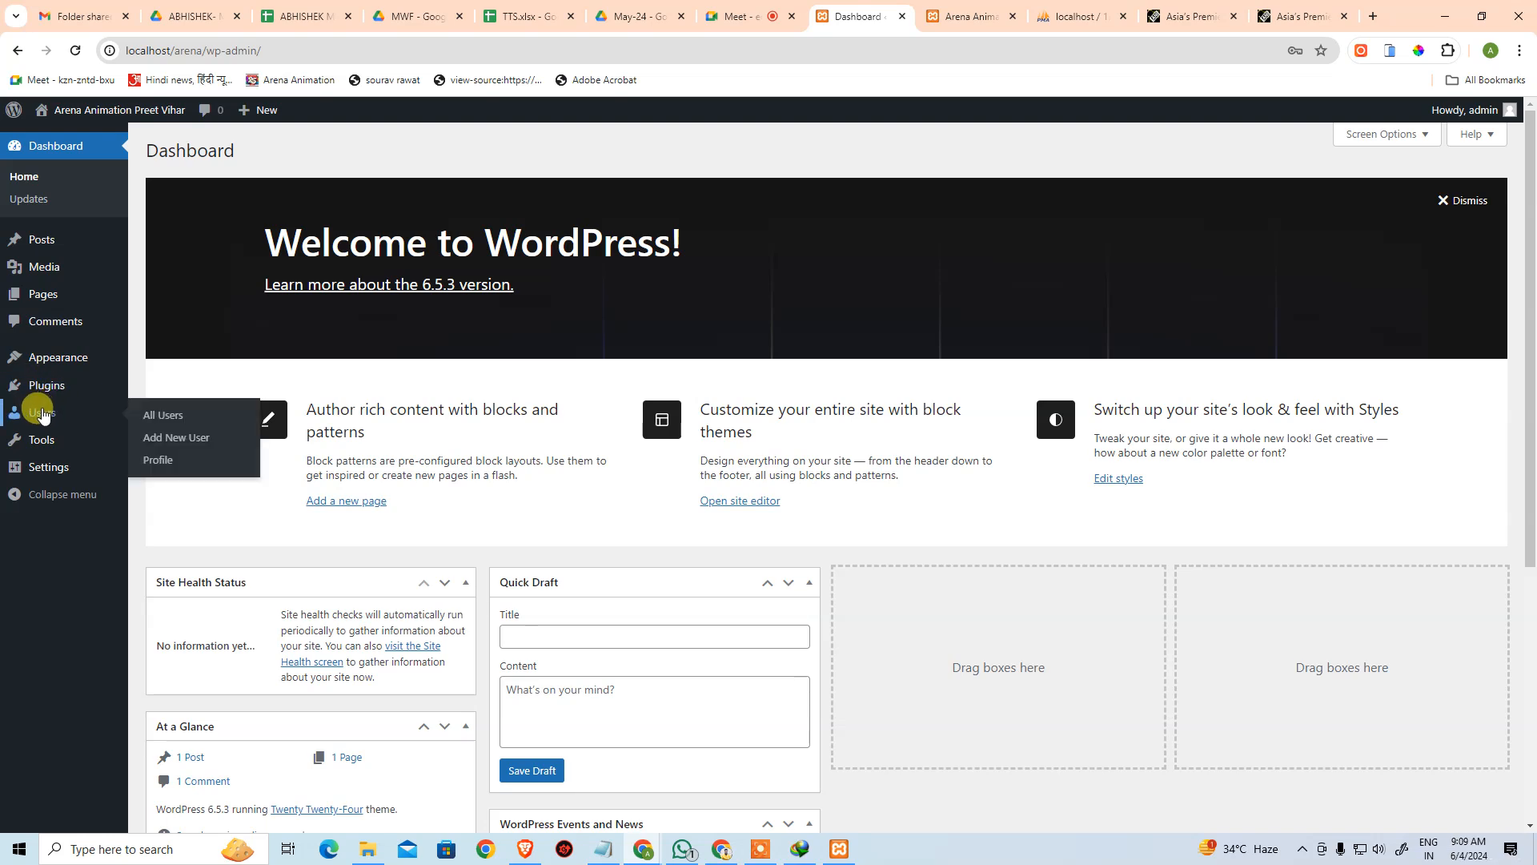
pyautogui.click(143, 406)
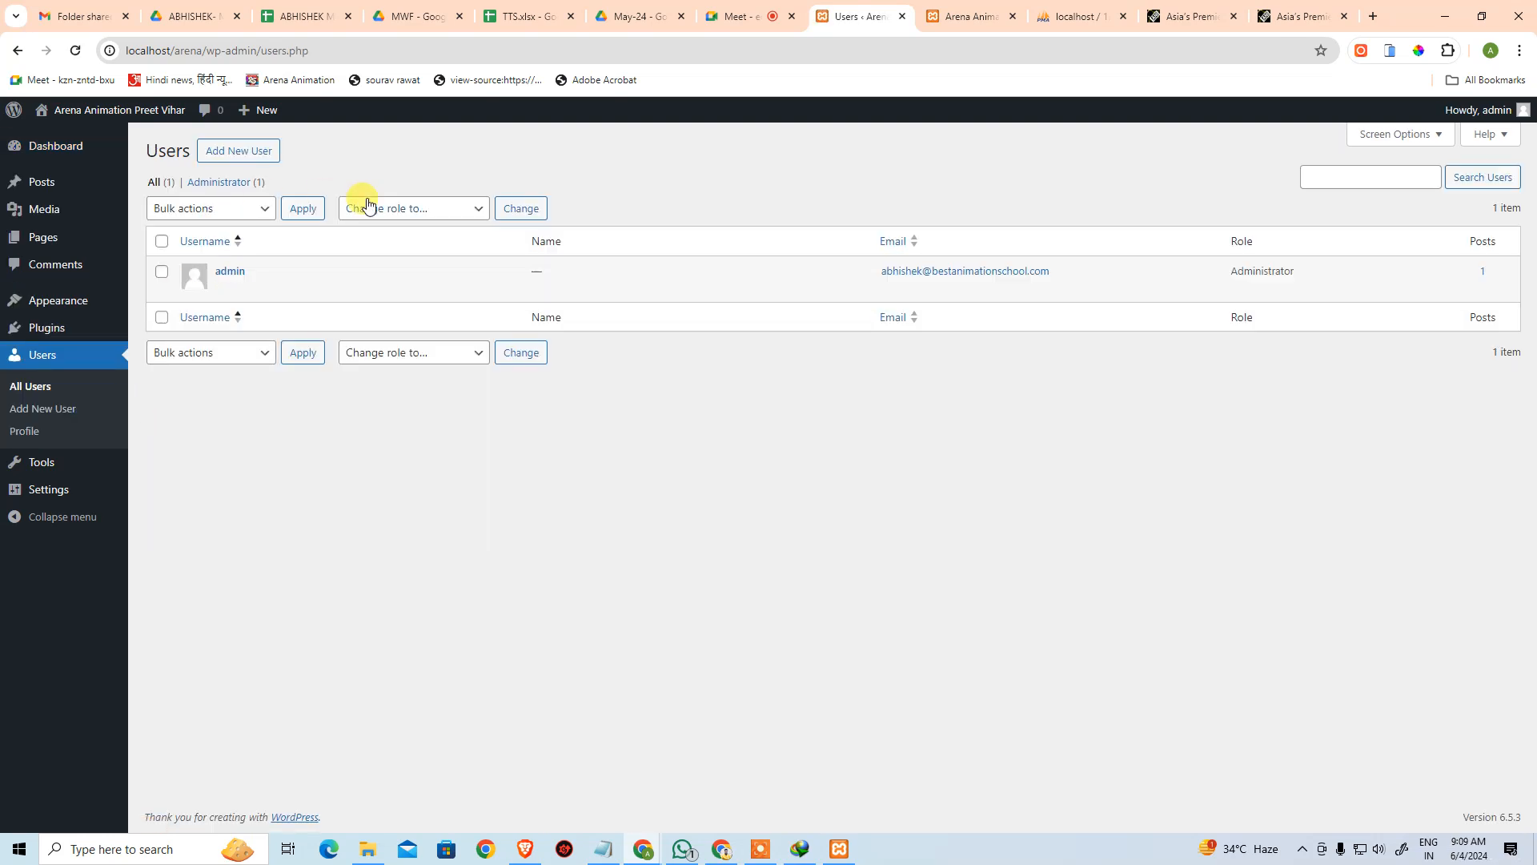
pyautogui.click(43, 410)
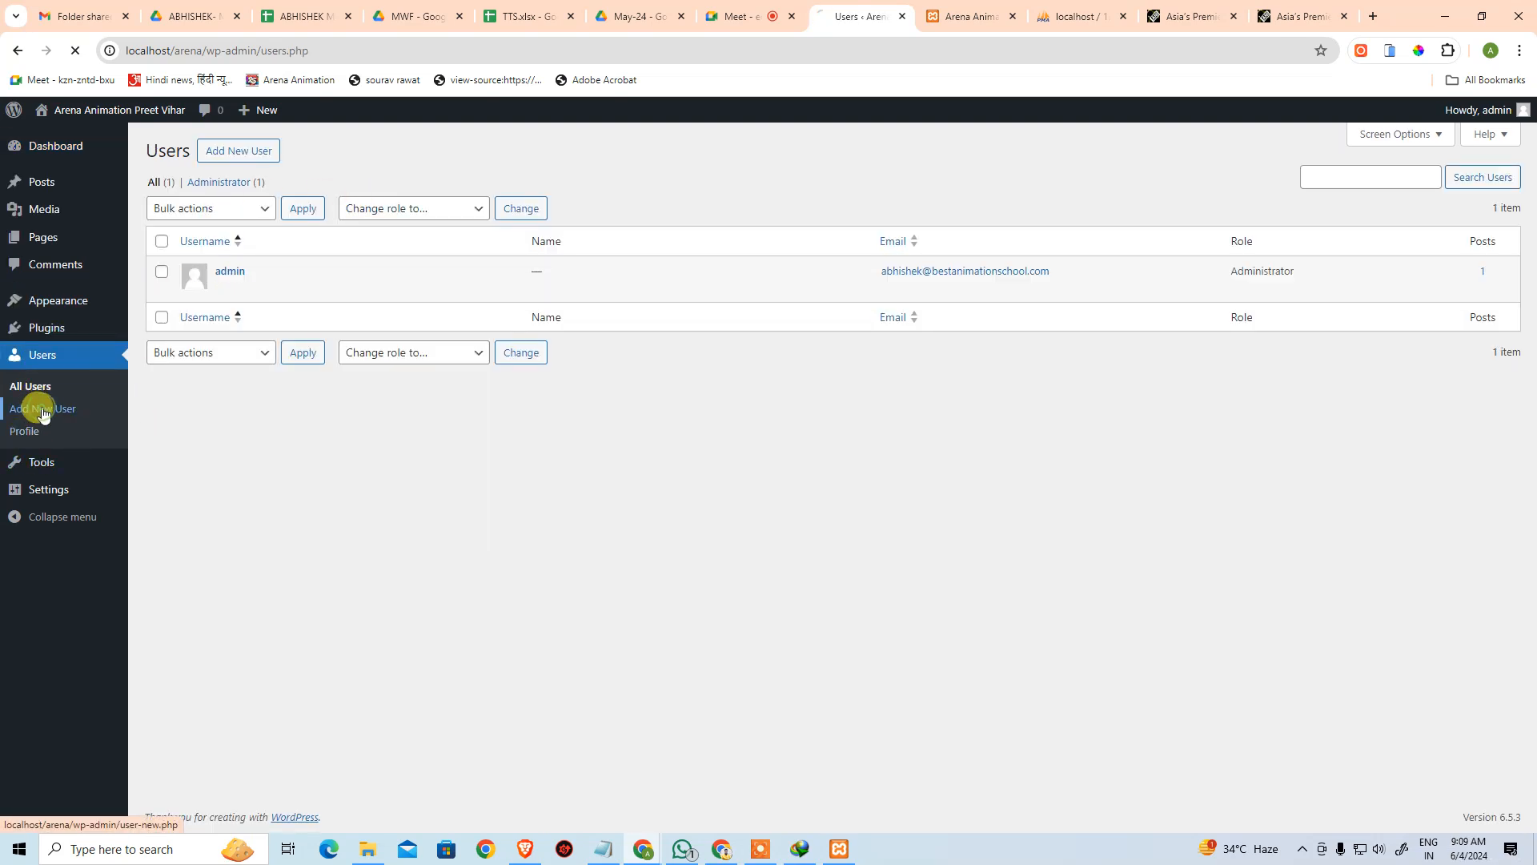
pyautogui.click(26, 432)
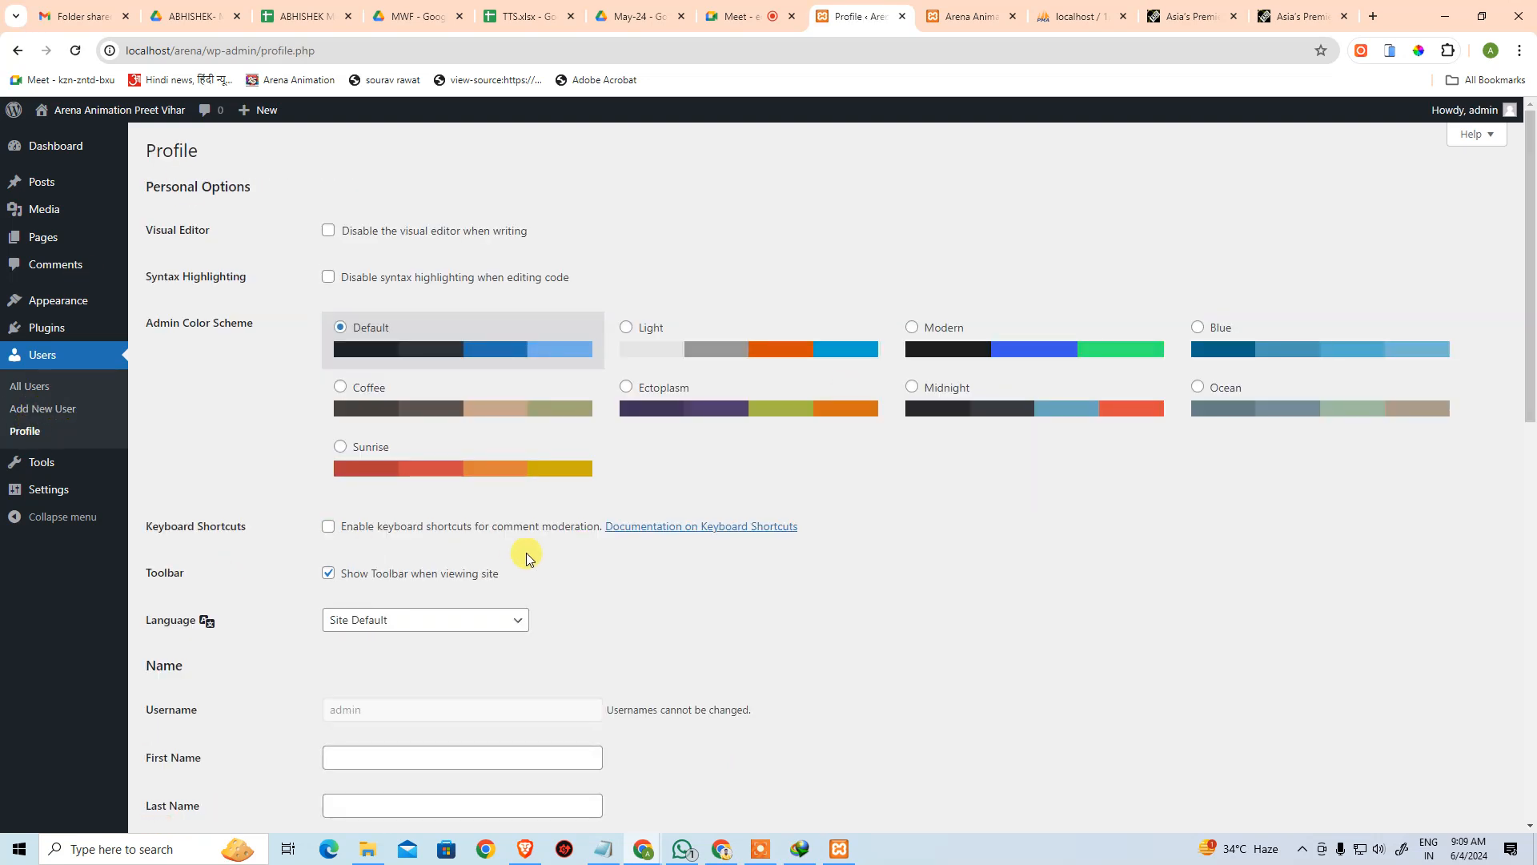
pyautogui.scroll(-7, 401, 528)
pyautogui.scroll(-5, 715, 706)
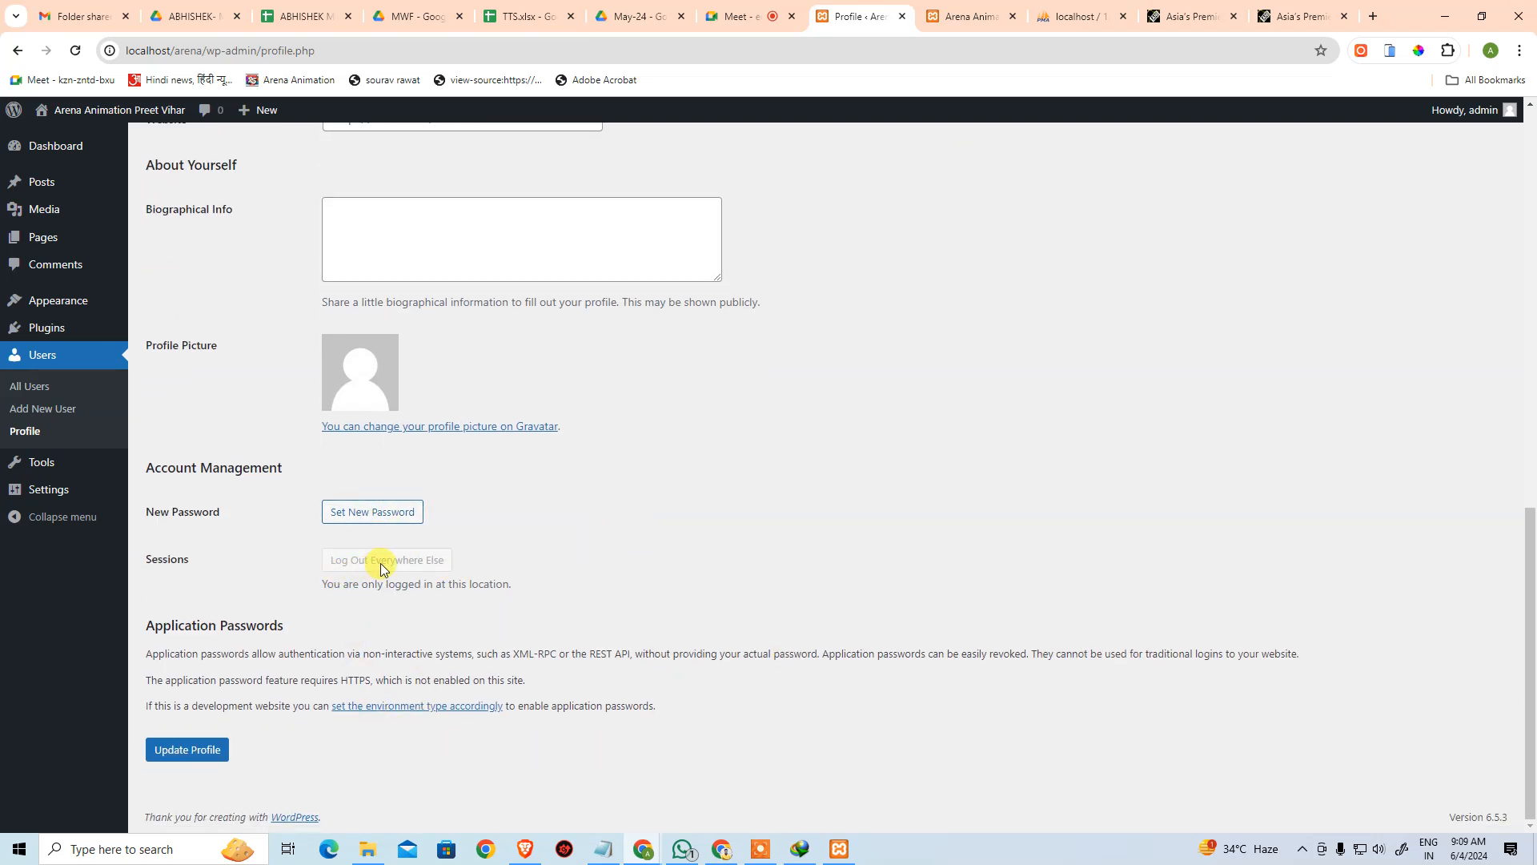
pyautogui.scroll(15, 460, 503)
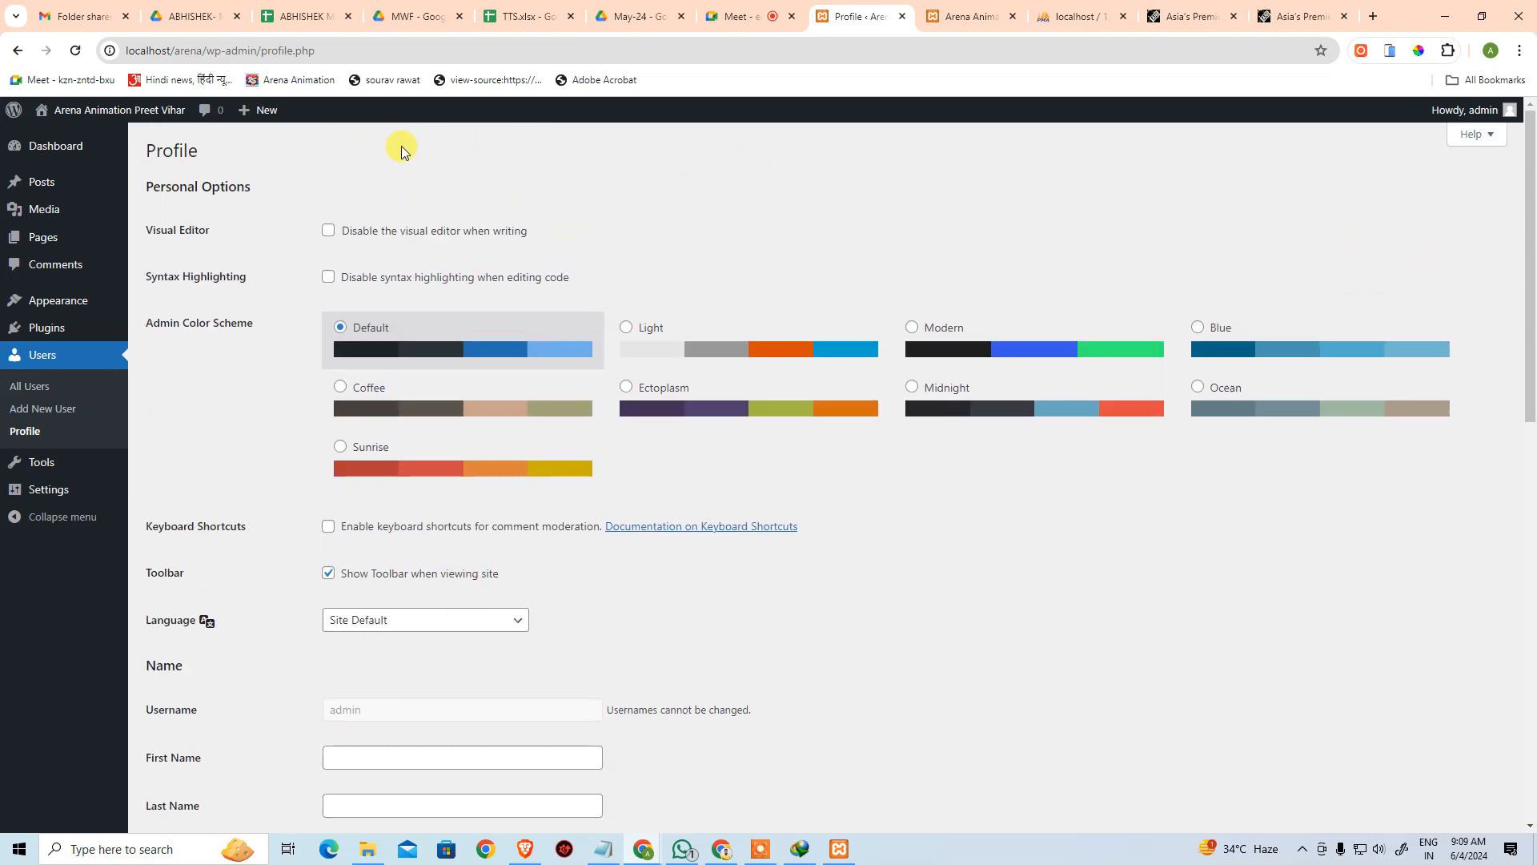
# - Open the Appearance site editor to view its design sections, then go back to the Profile page
pyautogui.moveTo(67, 307)
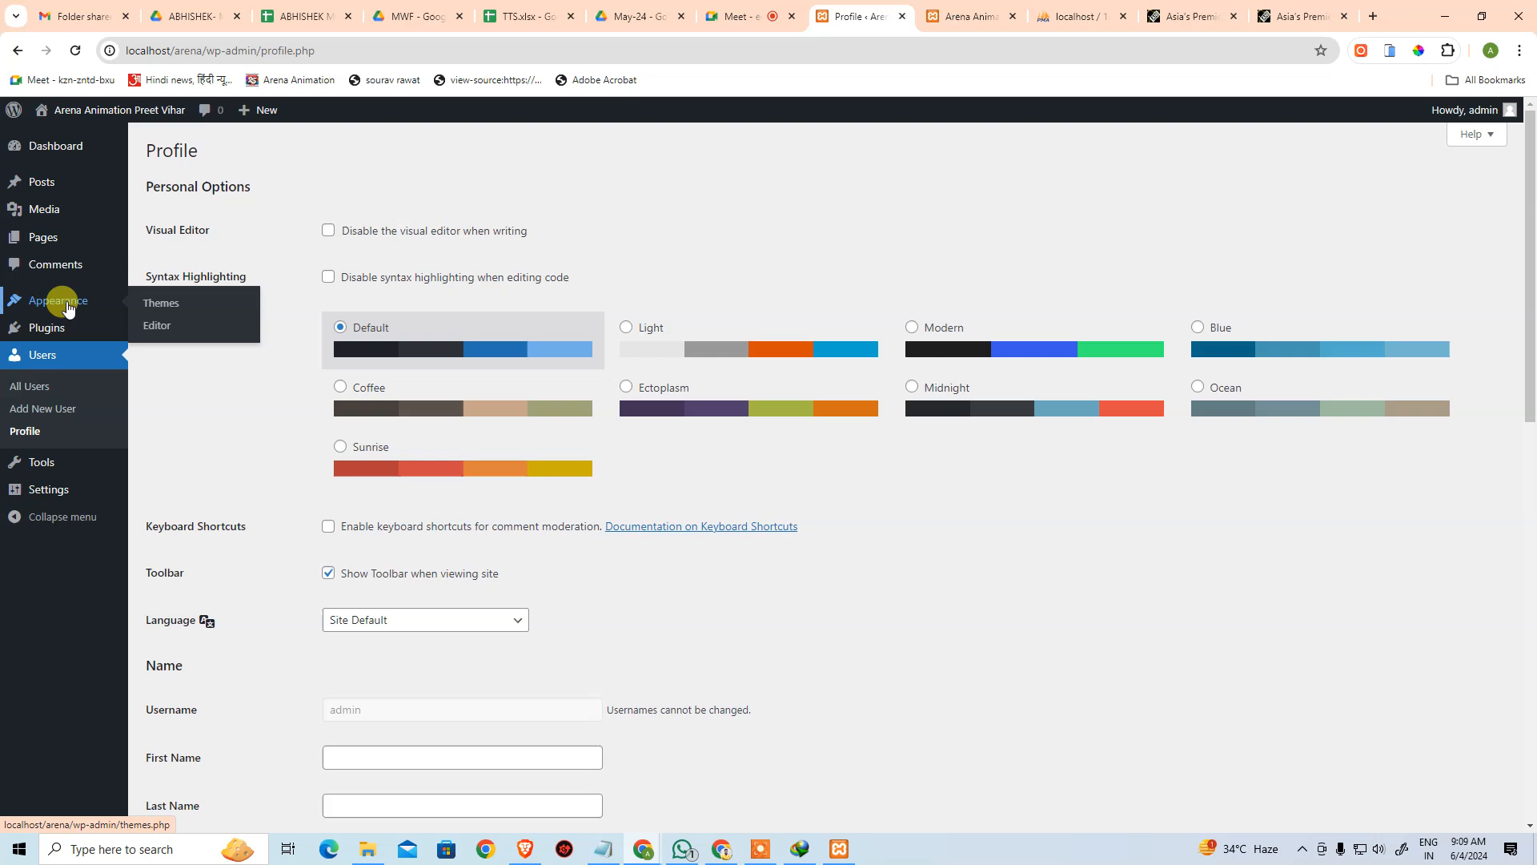
pyautogui.click(160, 326)
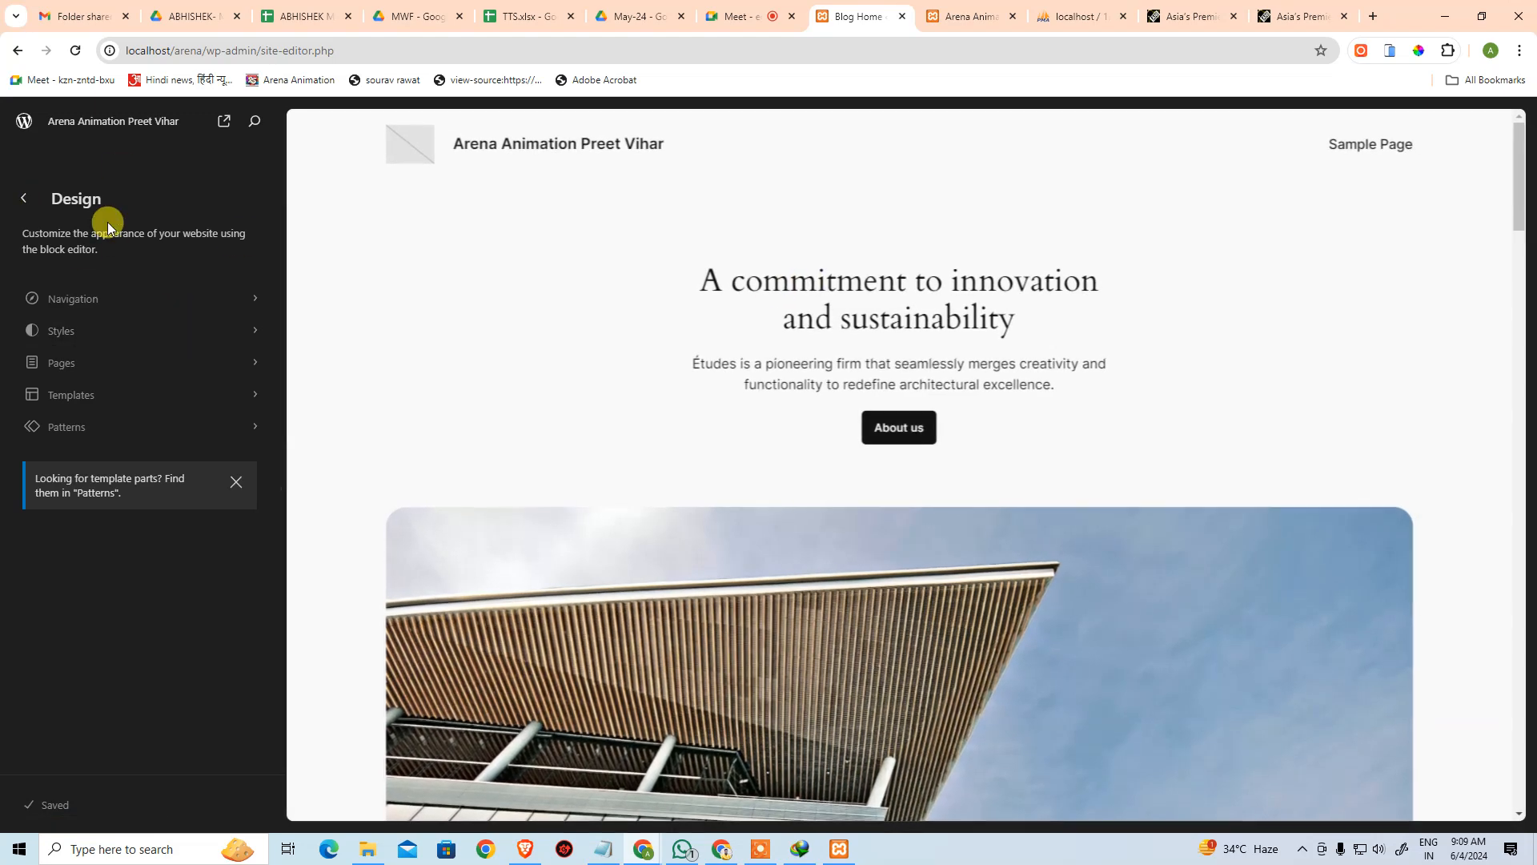
pyautogui.click(17, 51)
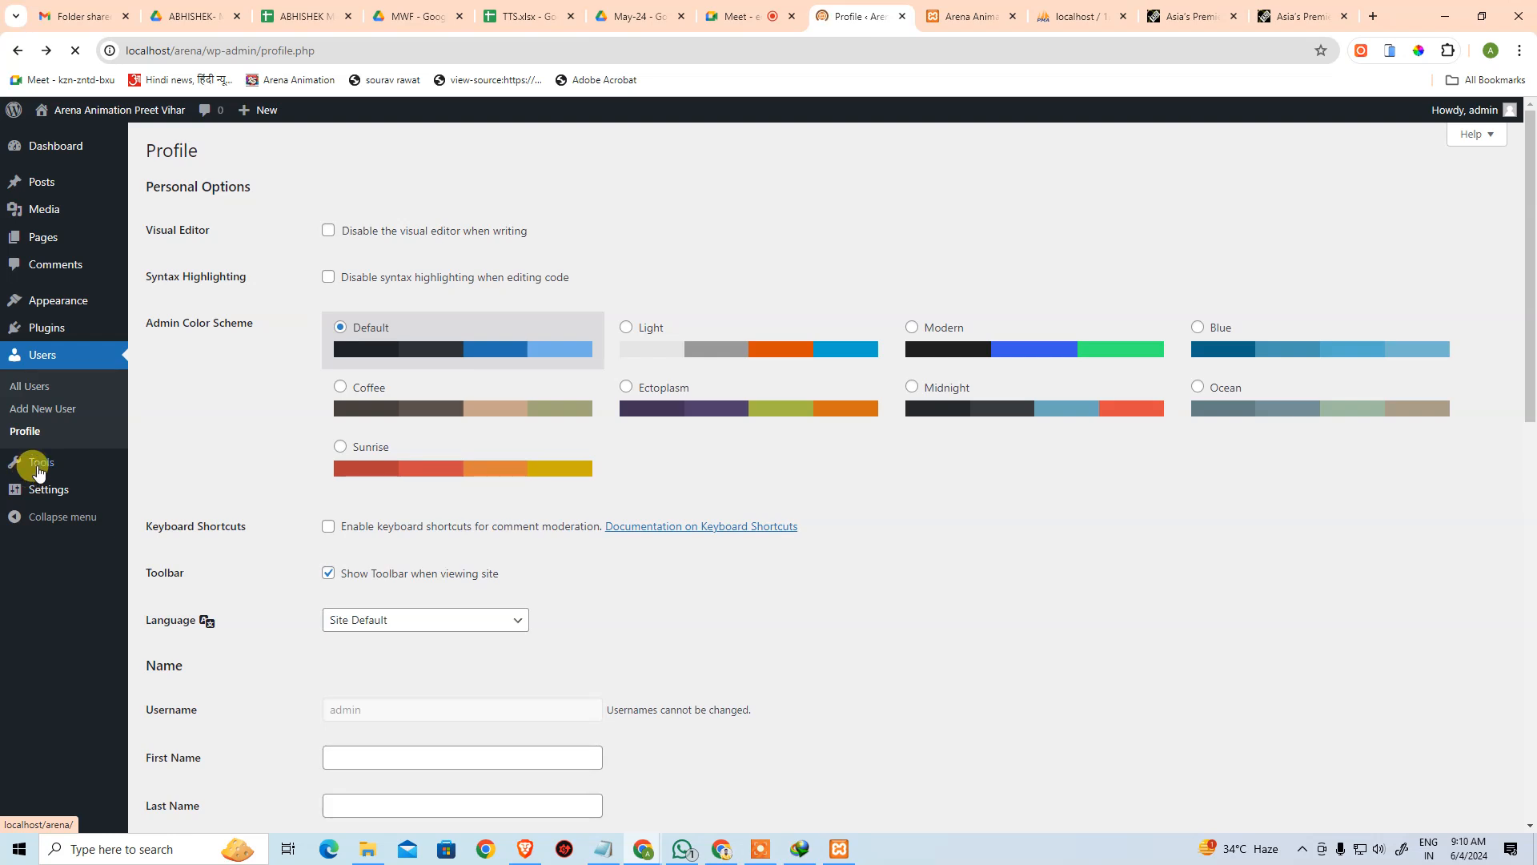
pyautogui.moveTo(38, 471)
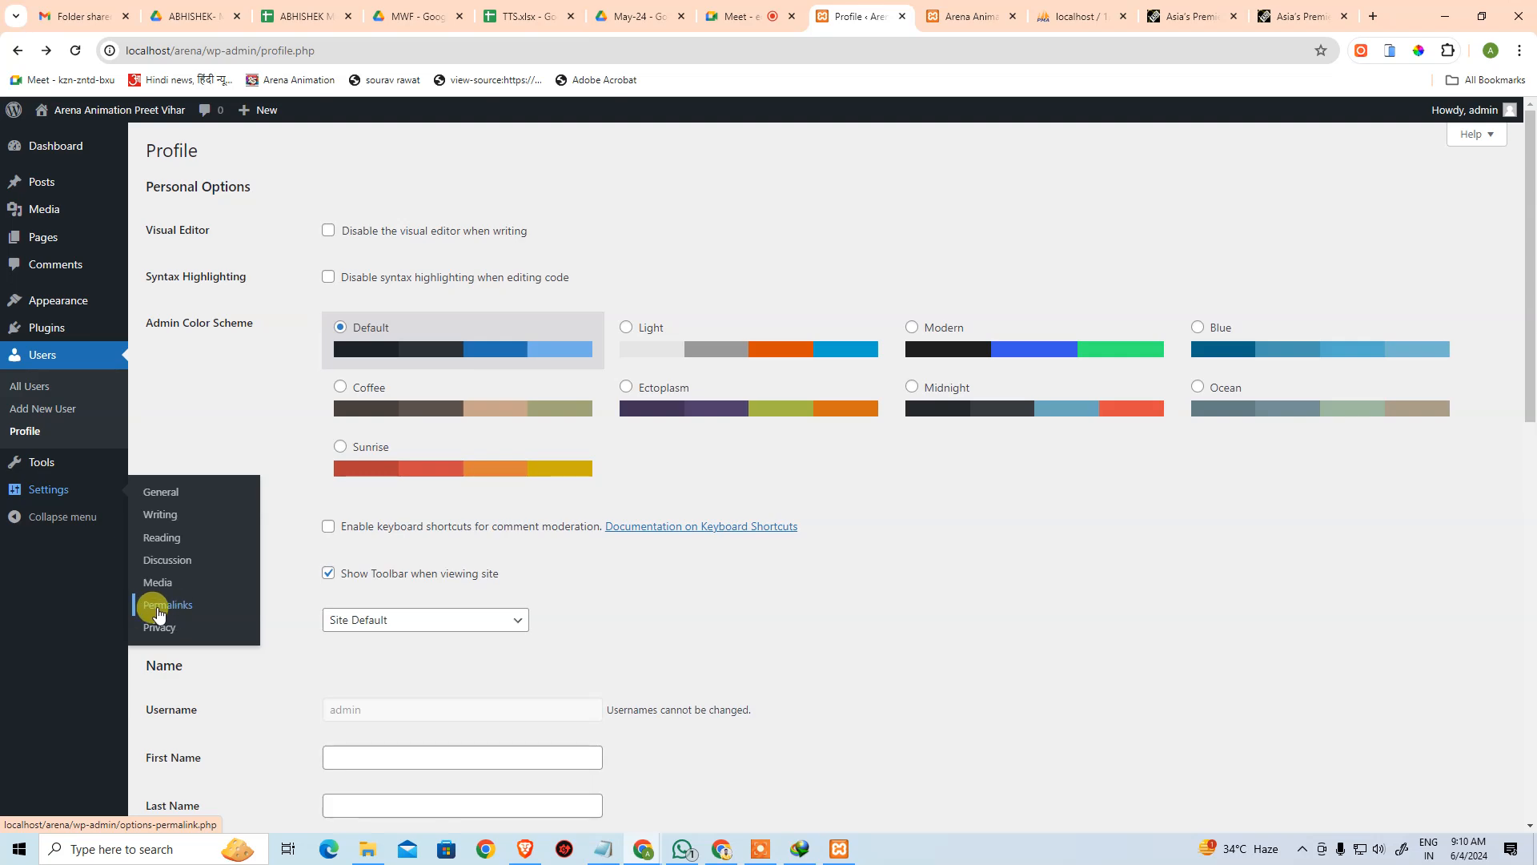
# - Switch to the ANI news site and view its Entertainment, Sports and Football category pages as navigation examples
pyautogui.click(1193, 16)
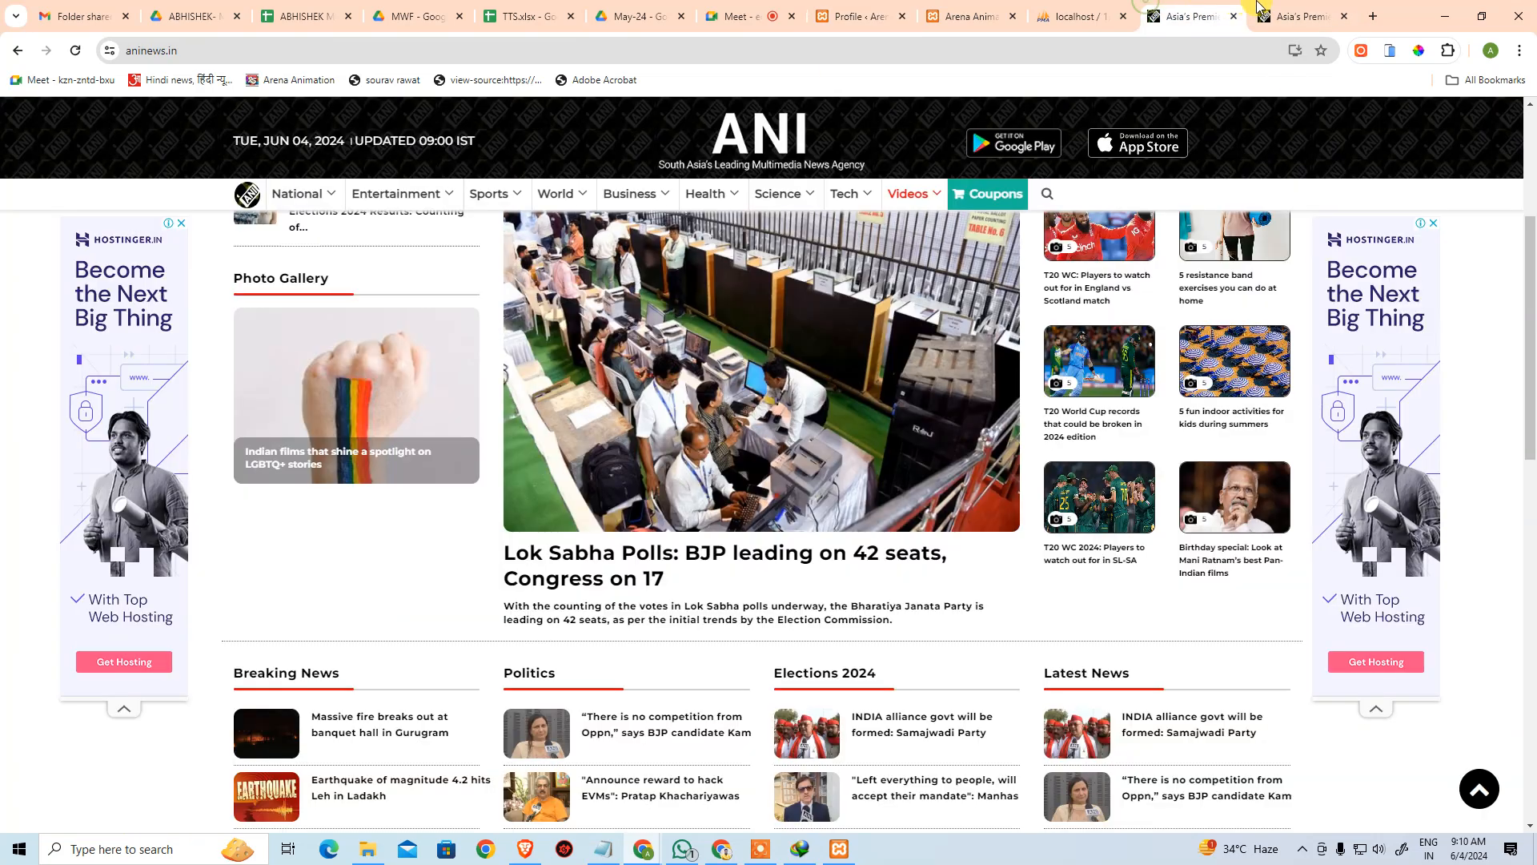
pyautogui.moveTo(329, 200)
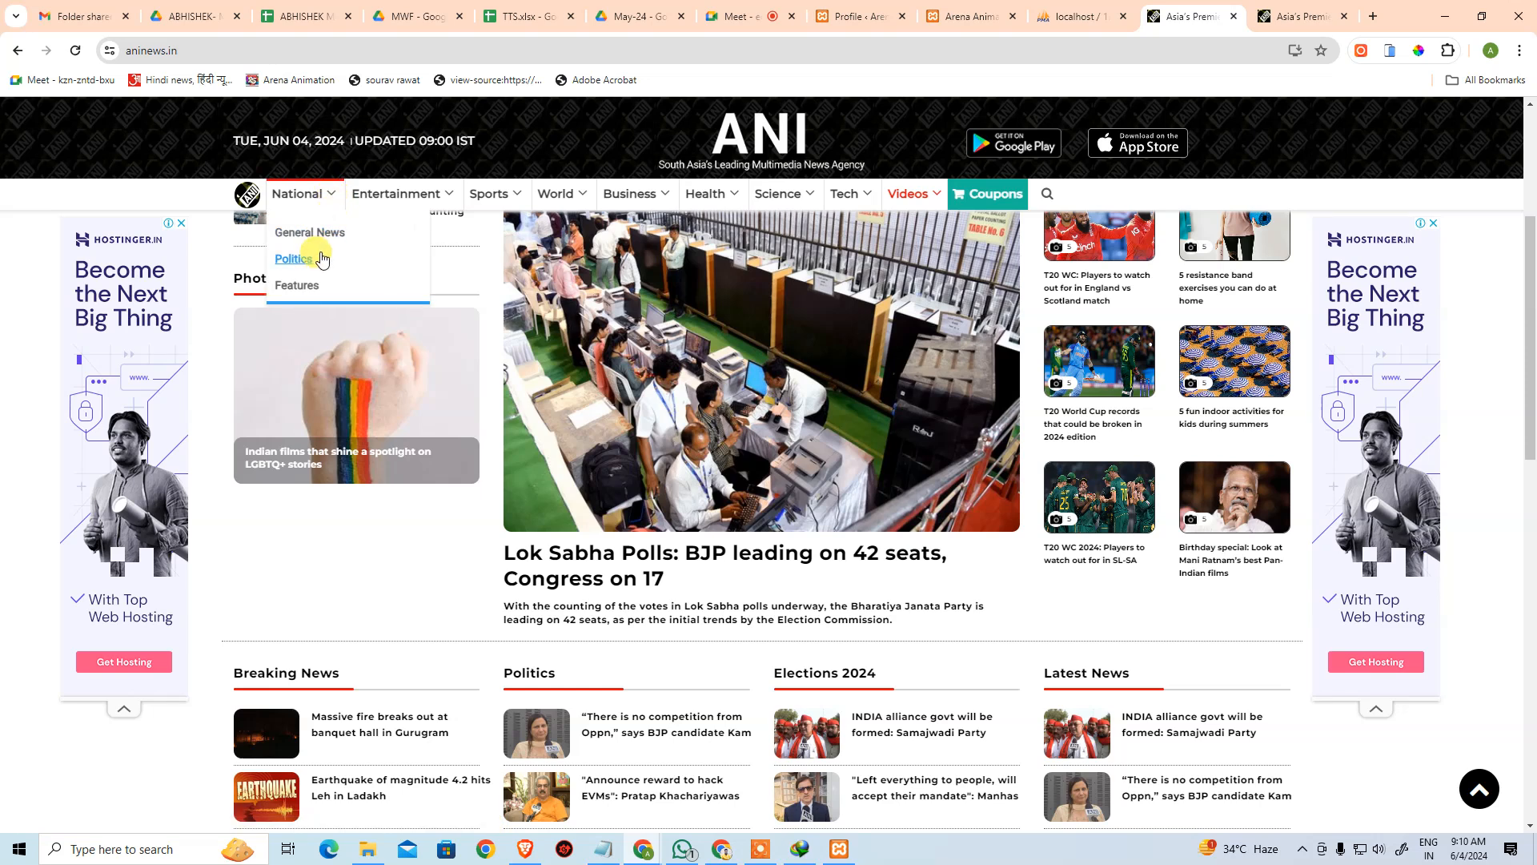
pyautogui.click(400, 195)
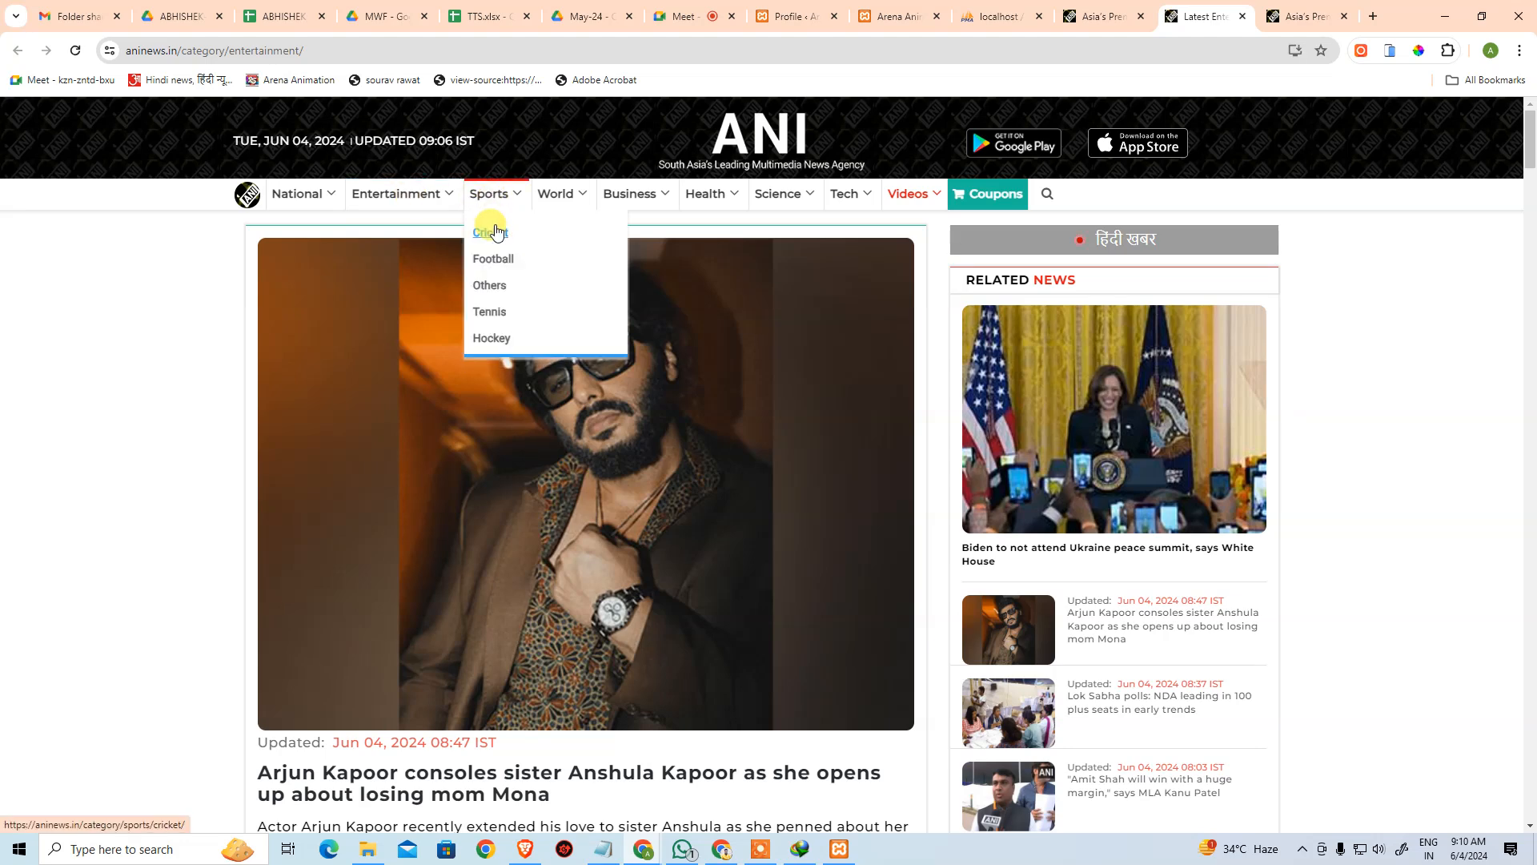
pyautogui.click(495, 195)
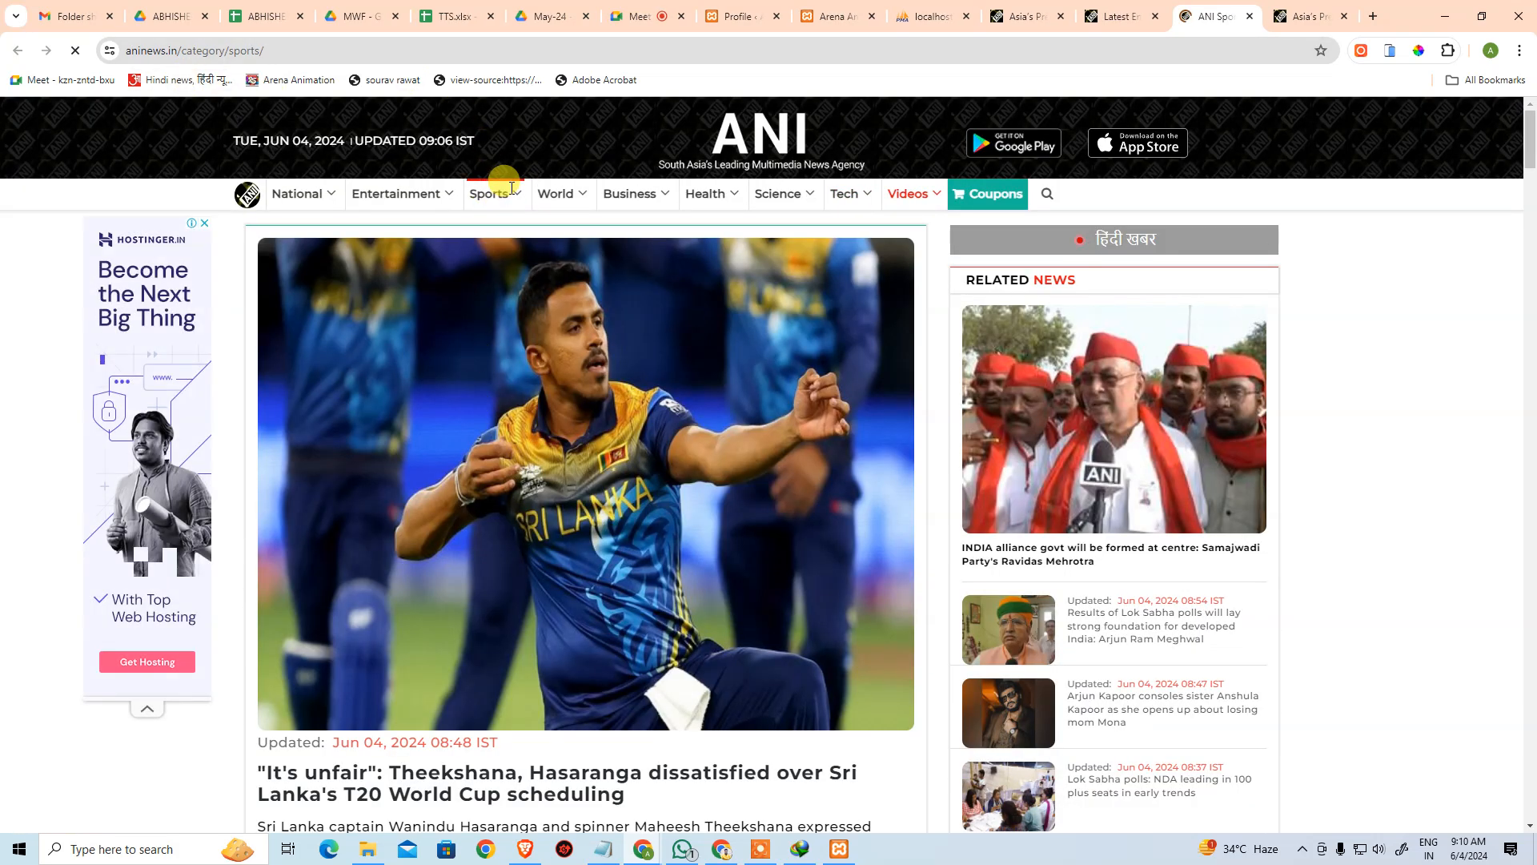
pyautogui.moveTo(513, 189)
pyautogui.click(493, 259)
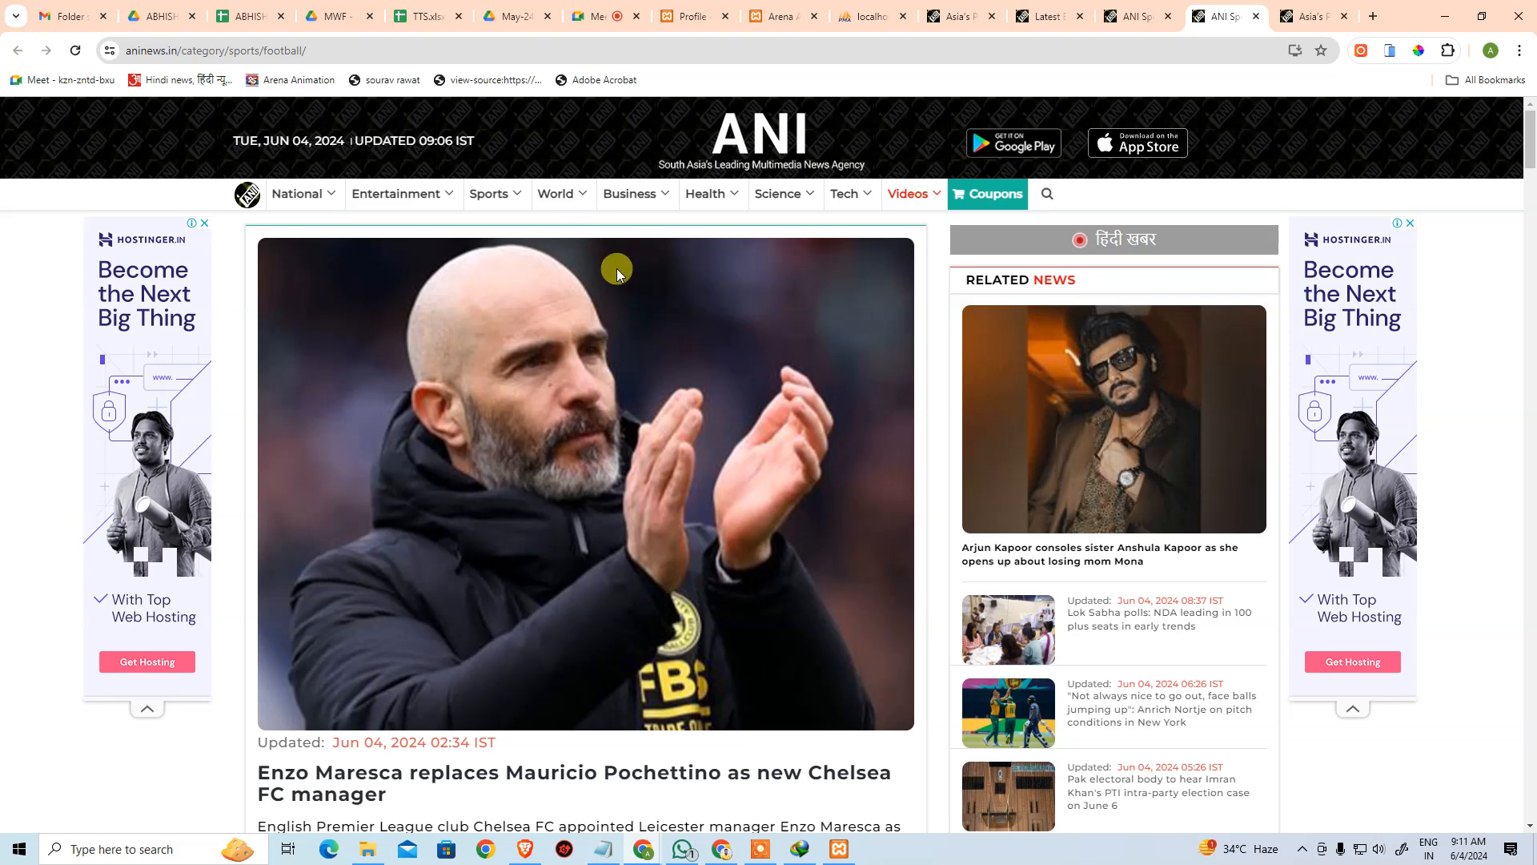
# - View the local site's front page, then return to the WordPress Profile page and review its contact and account management sections
pyautogui.click(856, 15)
pyautogui.click(781, 14)
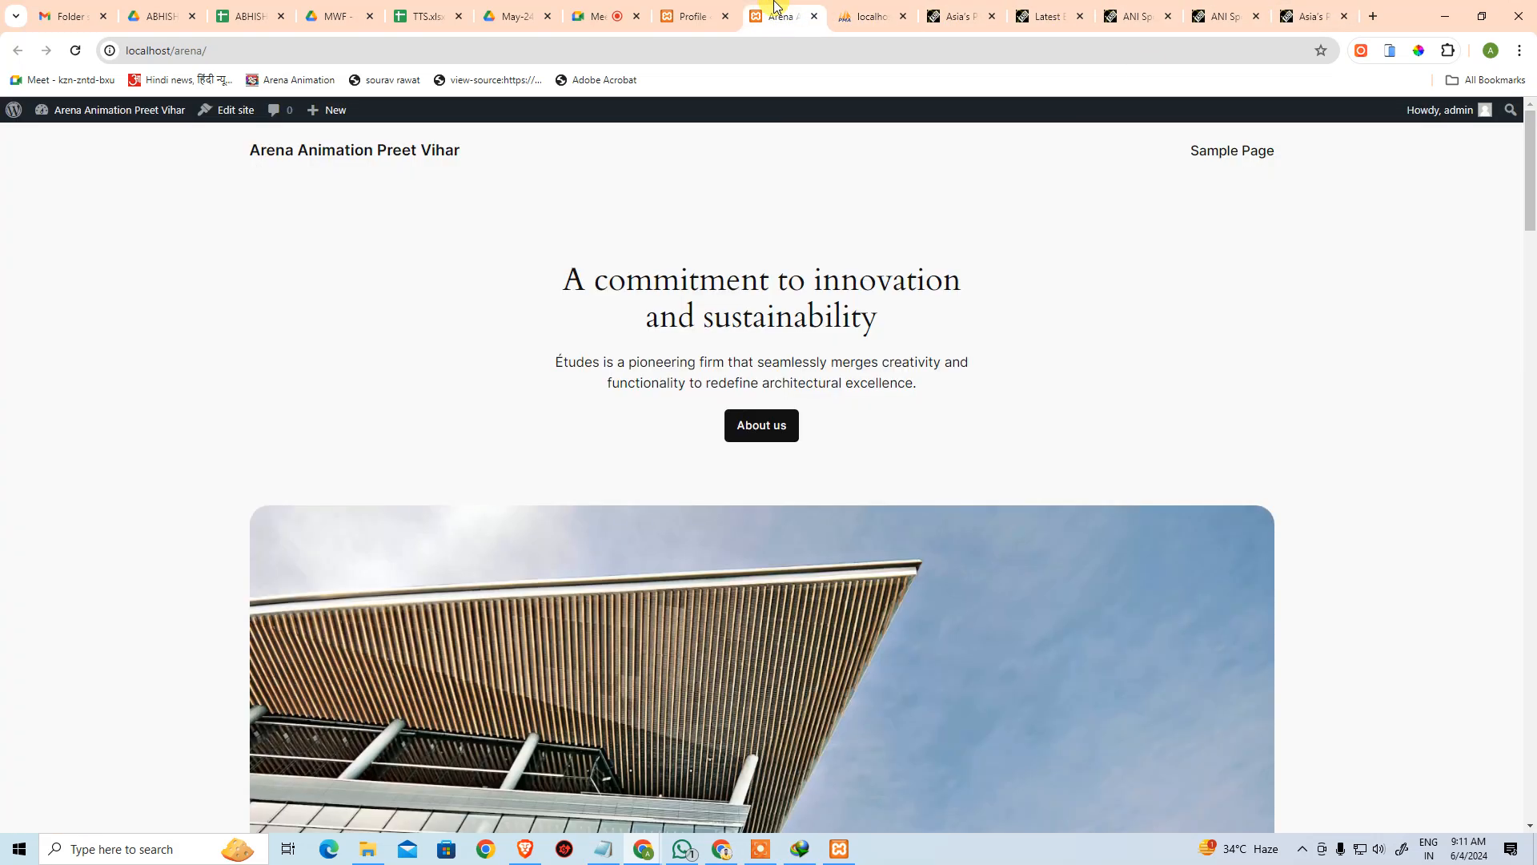
pyautogui.click(712, 15)
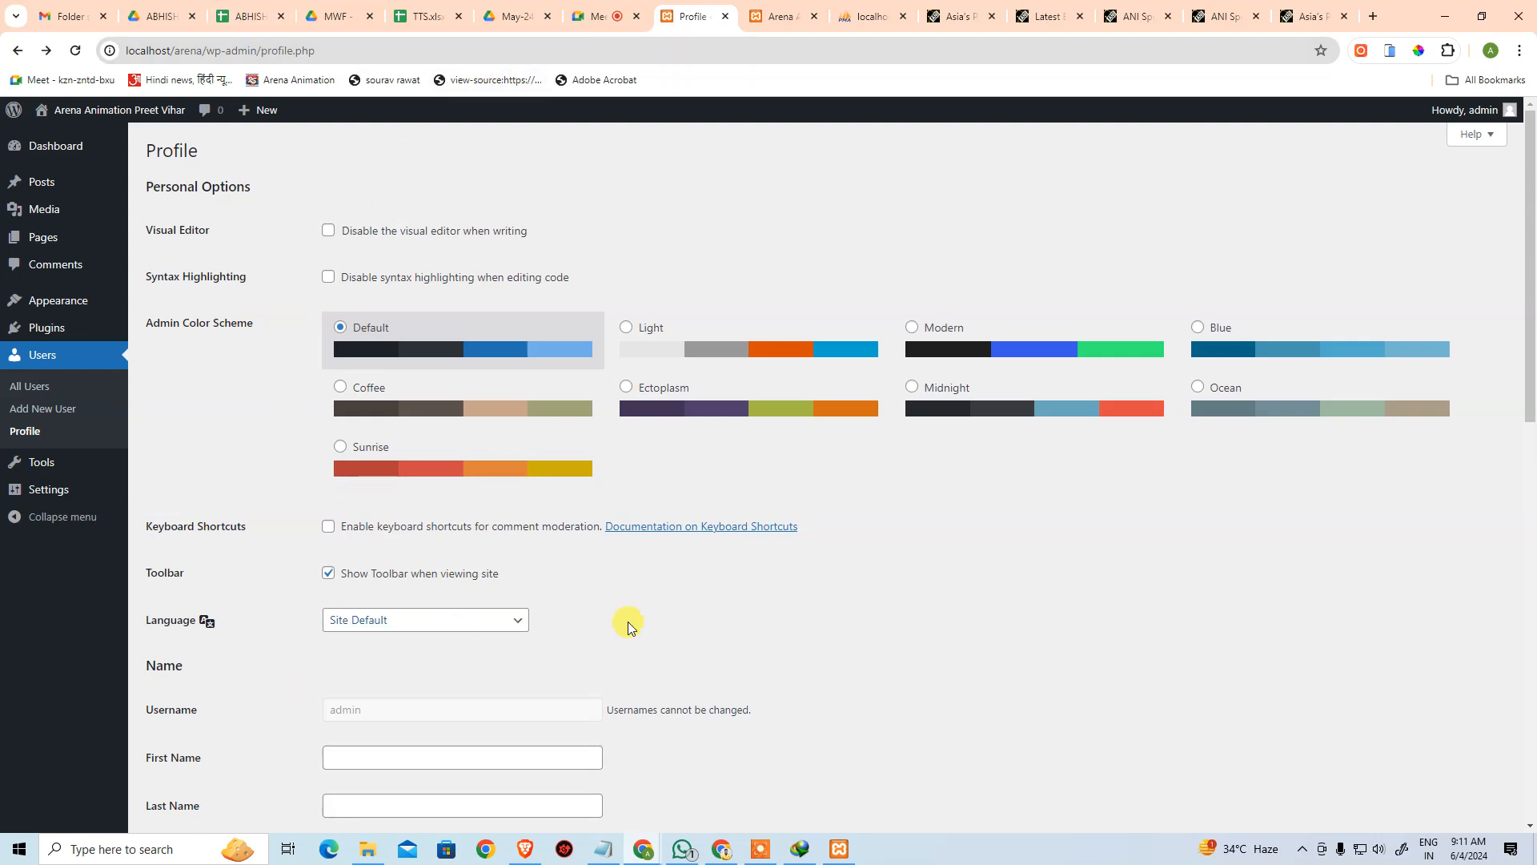
pyautogui.scroll(-4, 875, 628)
pyautogui.scroll(-7, 907, 679)
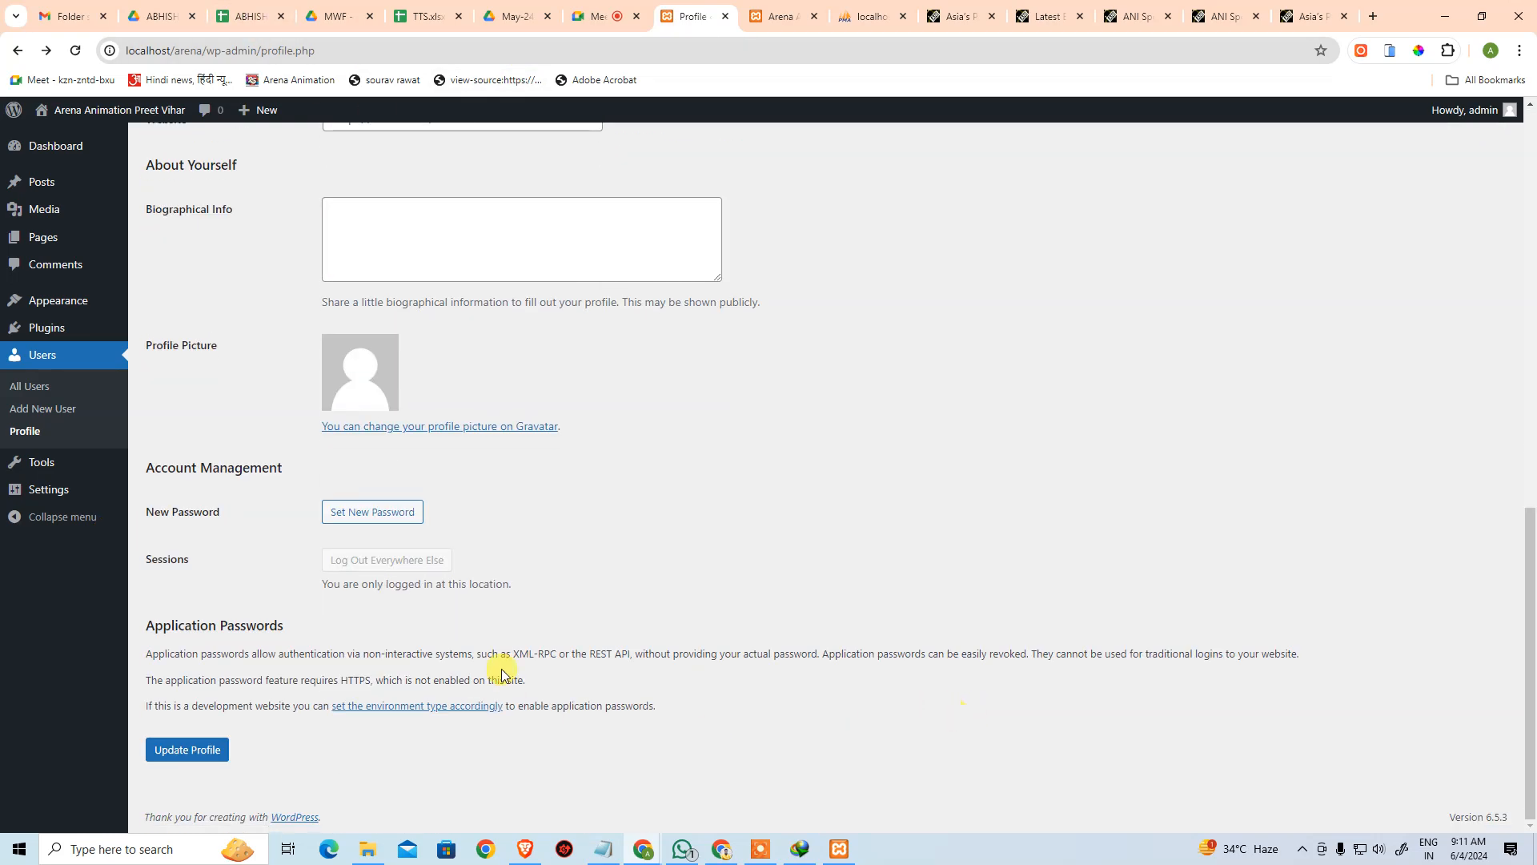
pyautogui.scroll(2, 502, 675)
pyautogui.hotkey('alt', 'Tab')
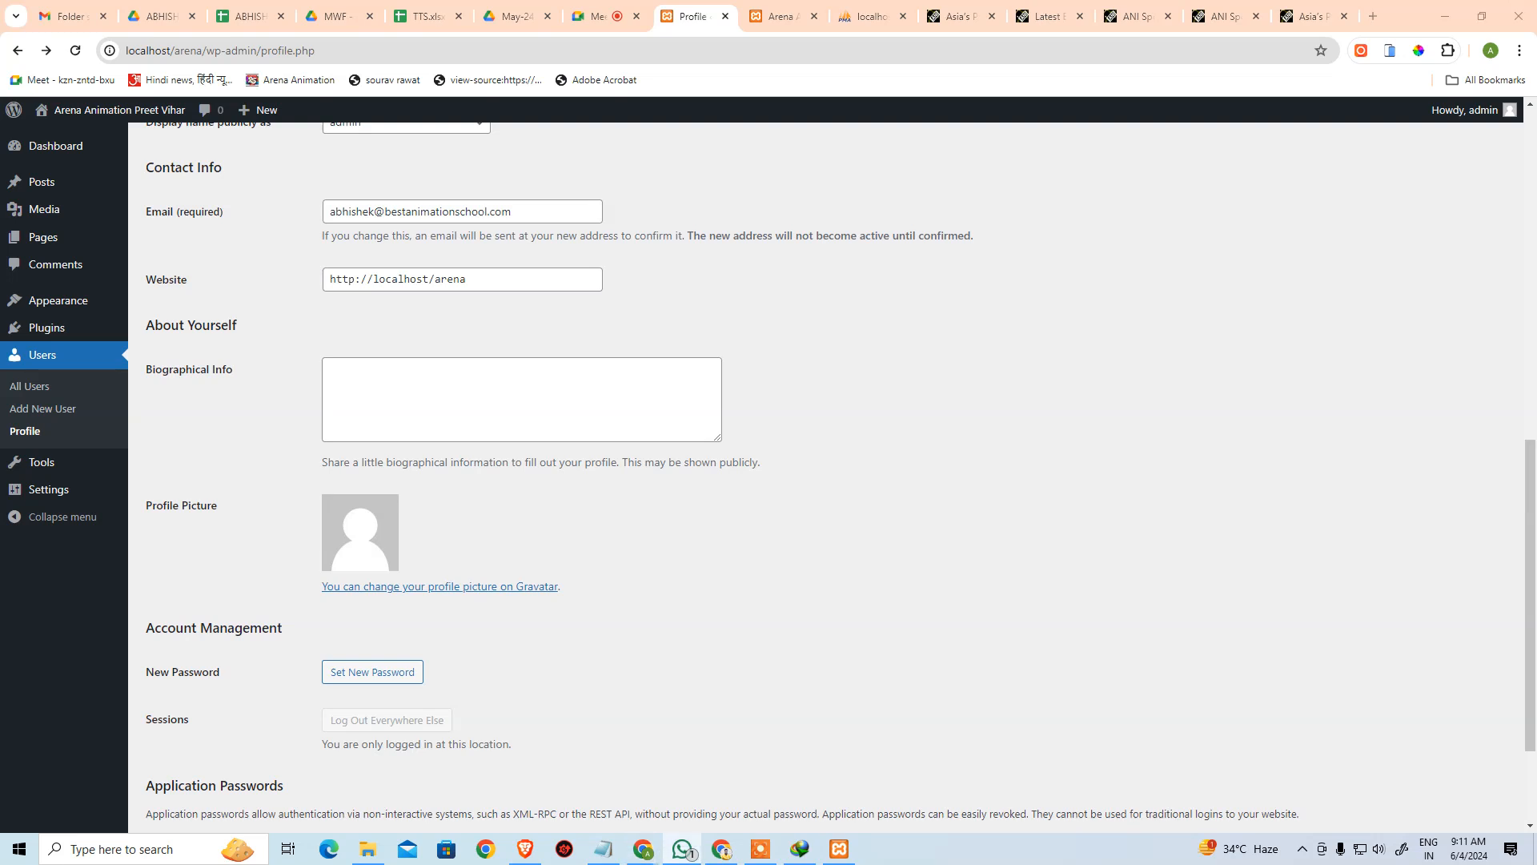